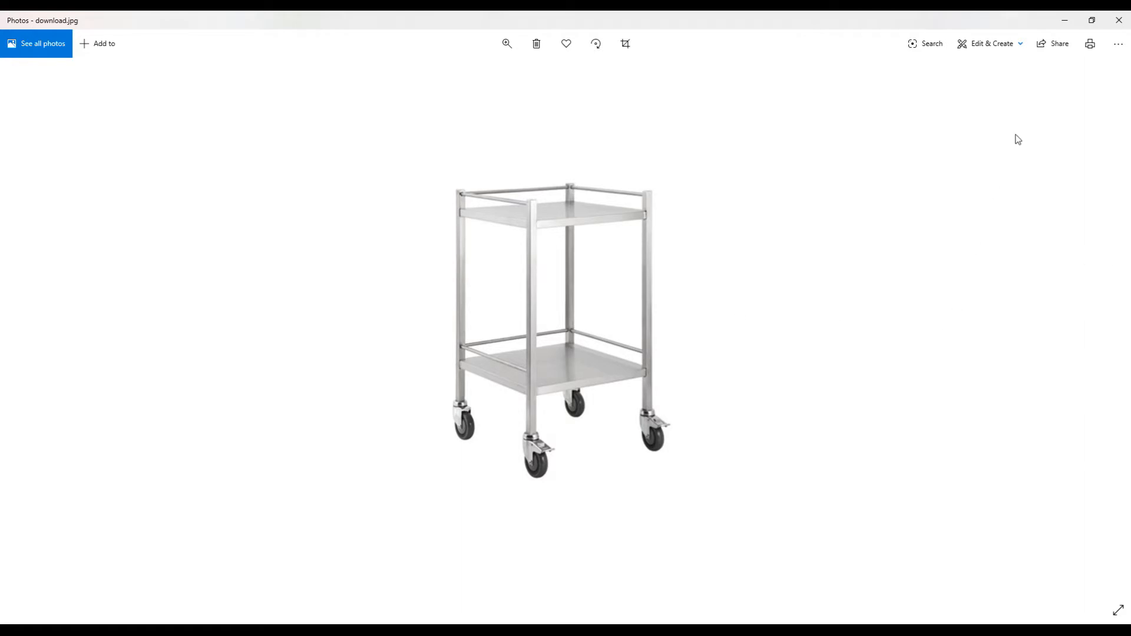
Put away the trolley reference photo and create a new part from the NSPartDwgMetric template.
{"action": "left_click", "coordinate": [1065, 20]}
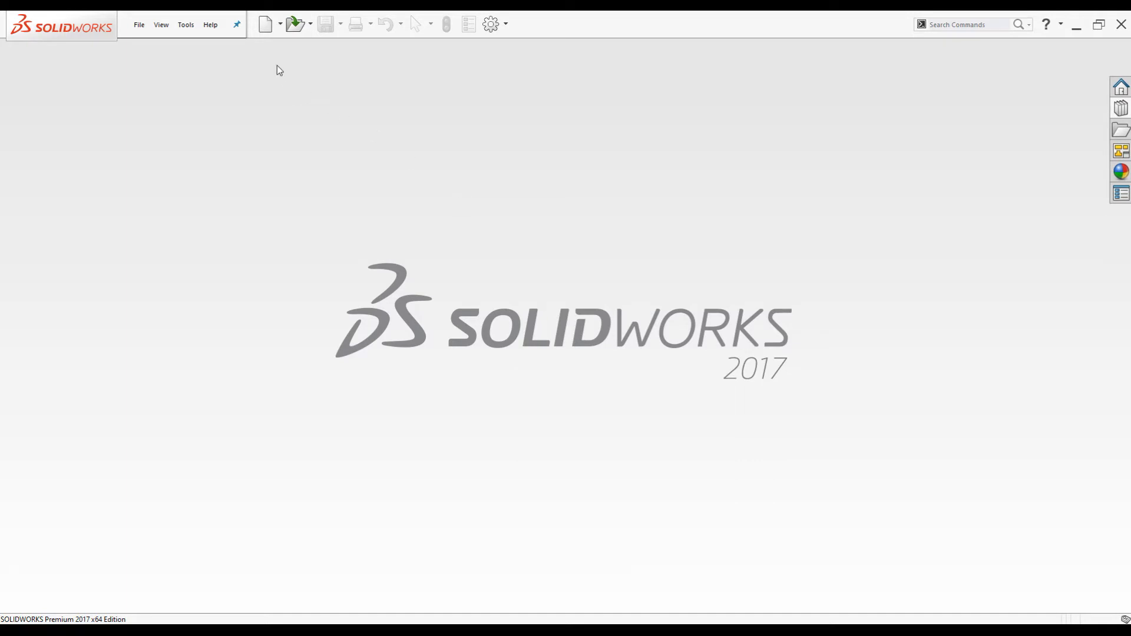
{"action": "left_click", "coordinate": [264, 25]}
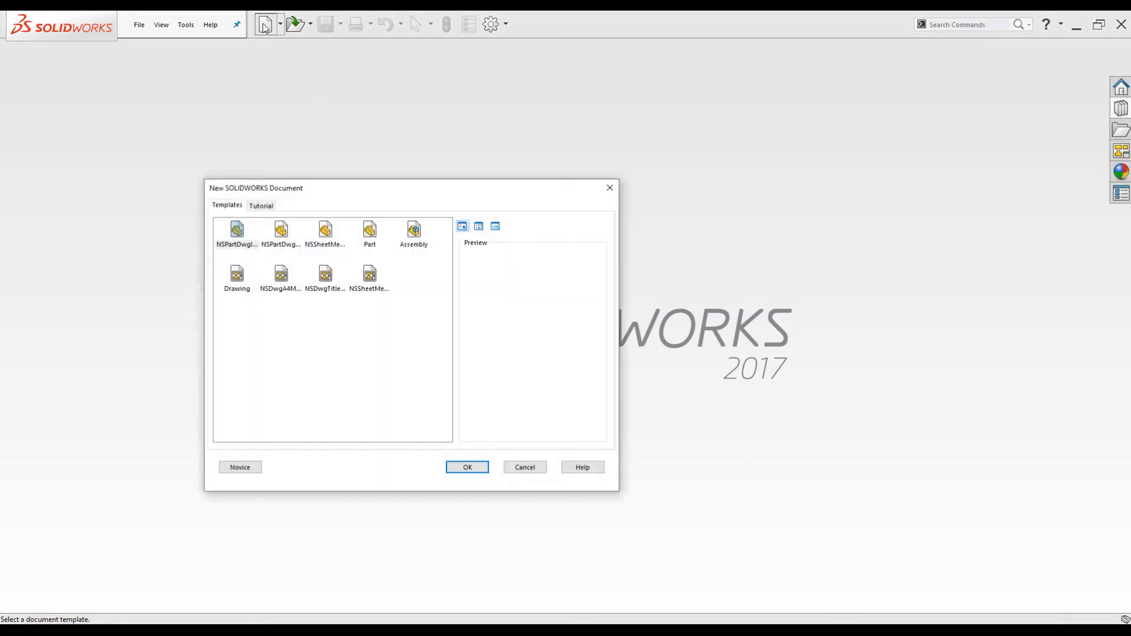
{"action": "left_click", "coordinate": [277, 231]}
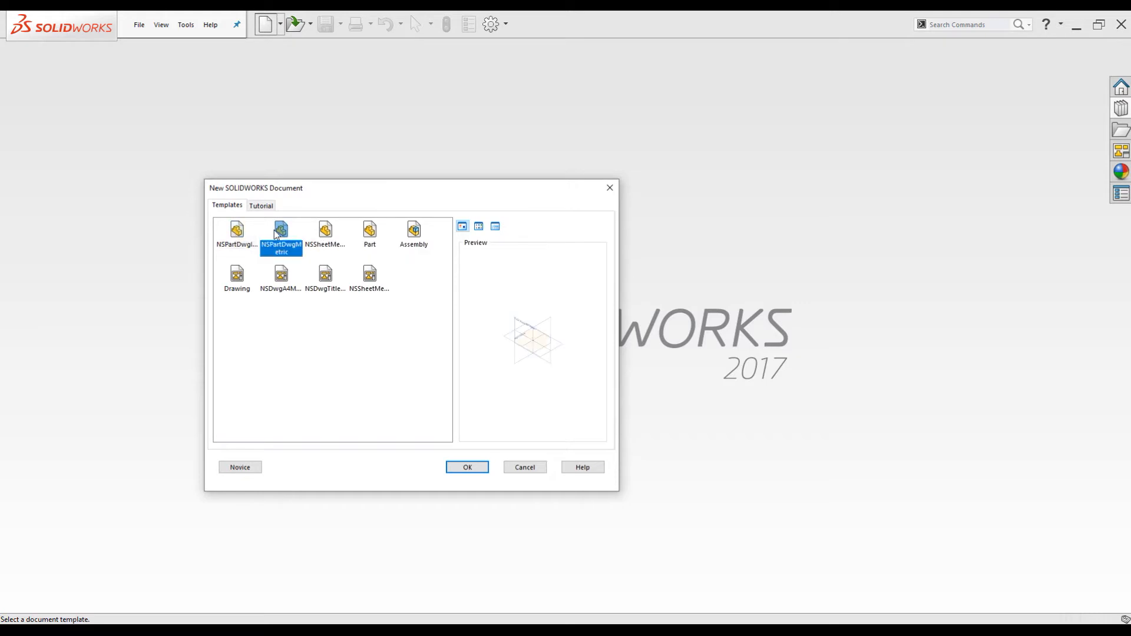
{"action": "left_click", "coordinate": [468, 468]}
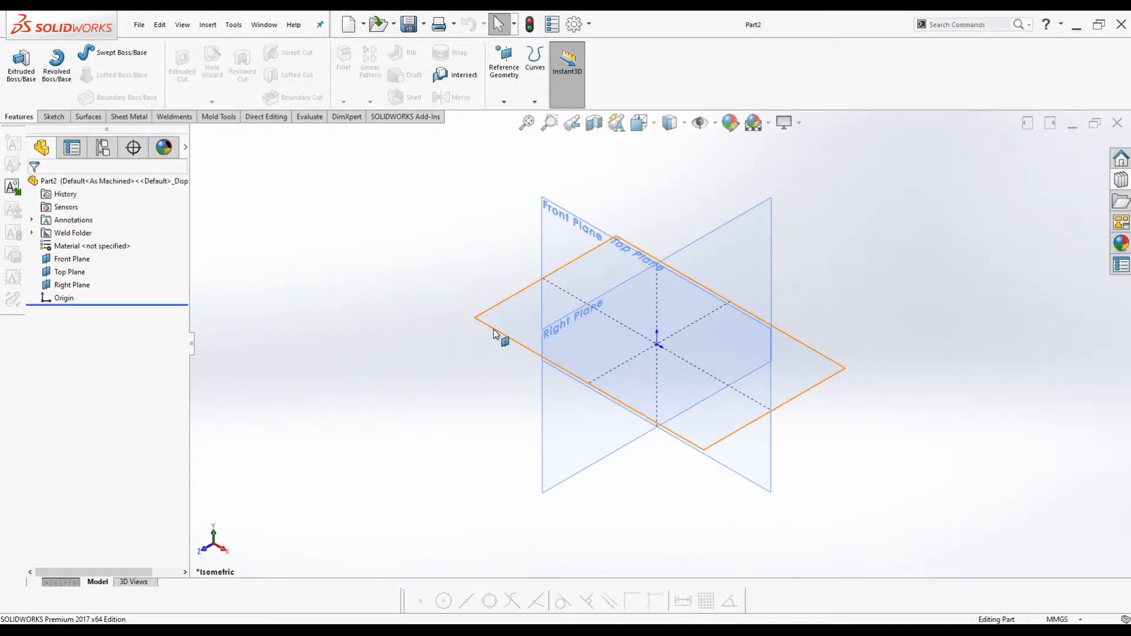
Sketch a centre rectangle about 154 by 128 mm on the Top Plane, centred on the origin.
{"action": "left_click", "coordinate": [496, 334]}
{"action": "left_click", "coordinate": [543, 294]}
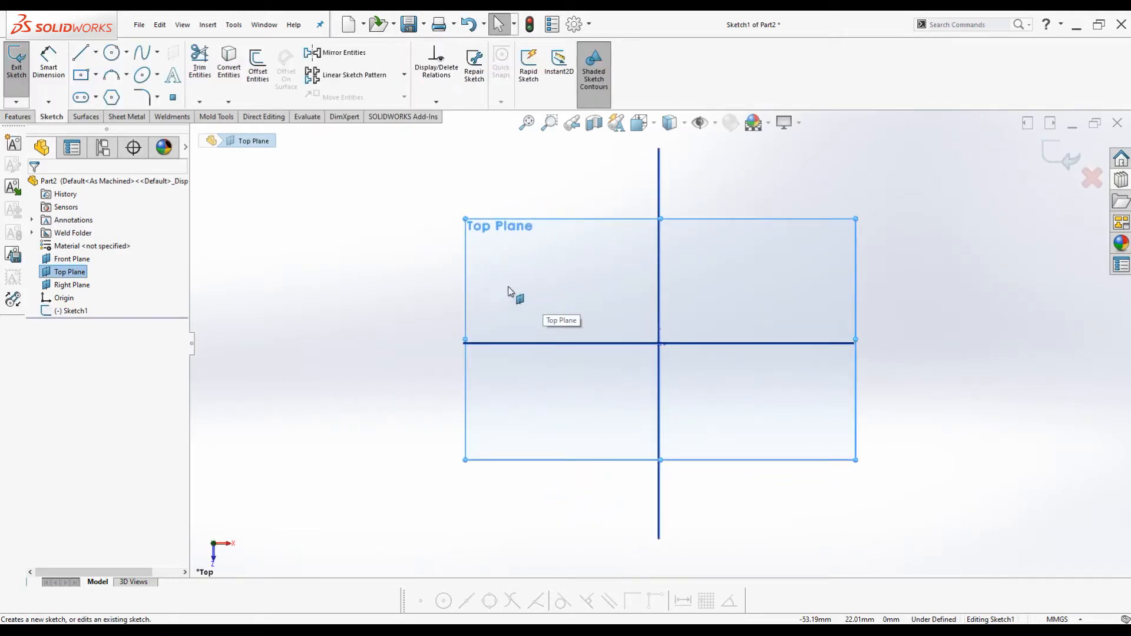
{"action": "left_click", "coordinate": [83, 80]}
{"action": "left_click", "coordinate": [660, 344]}
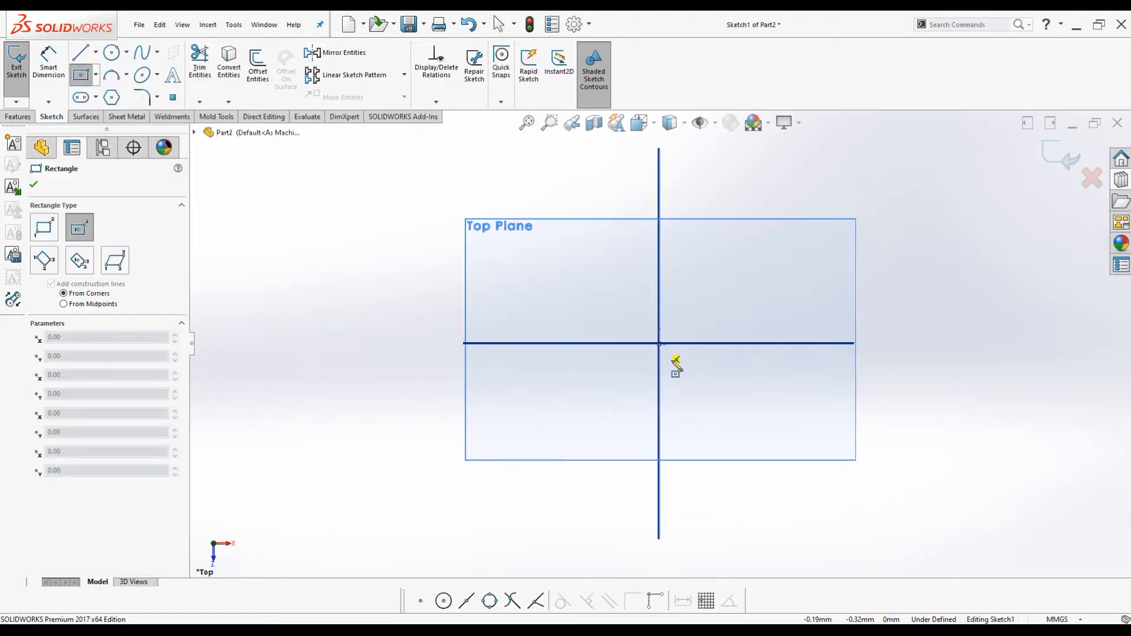
{"action": "left_click", "coordinate": [827, 484]}
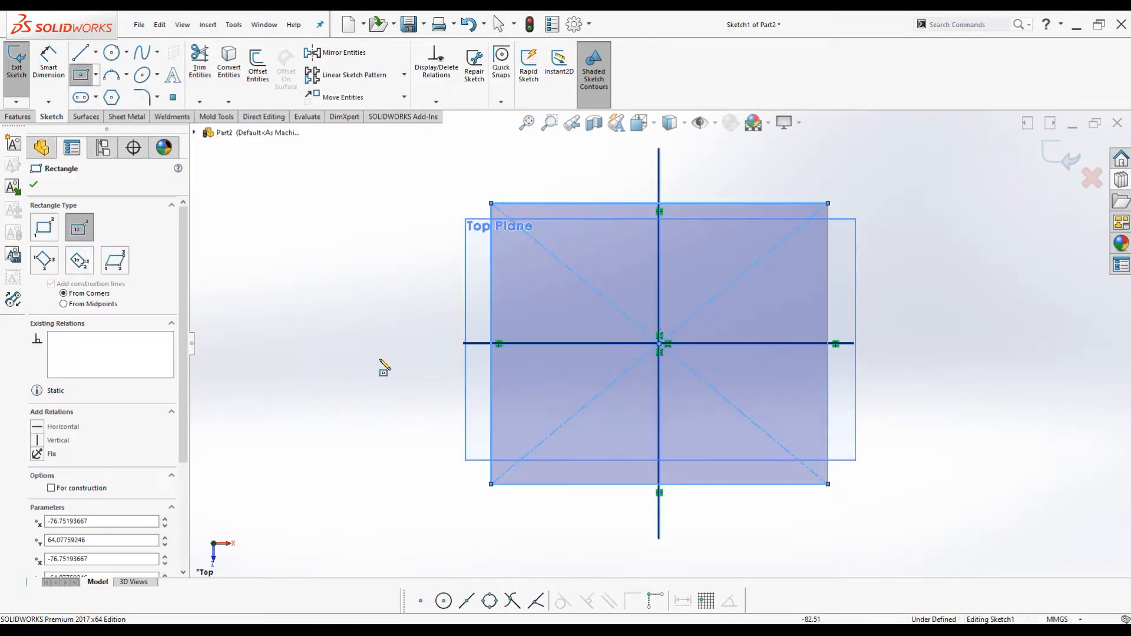
{"action": "right_click_drag", "start_coordinate": [358, 342], "coordinate": [358, 305]}
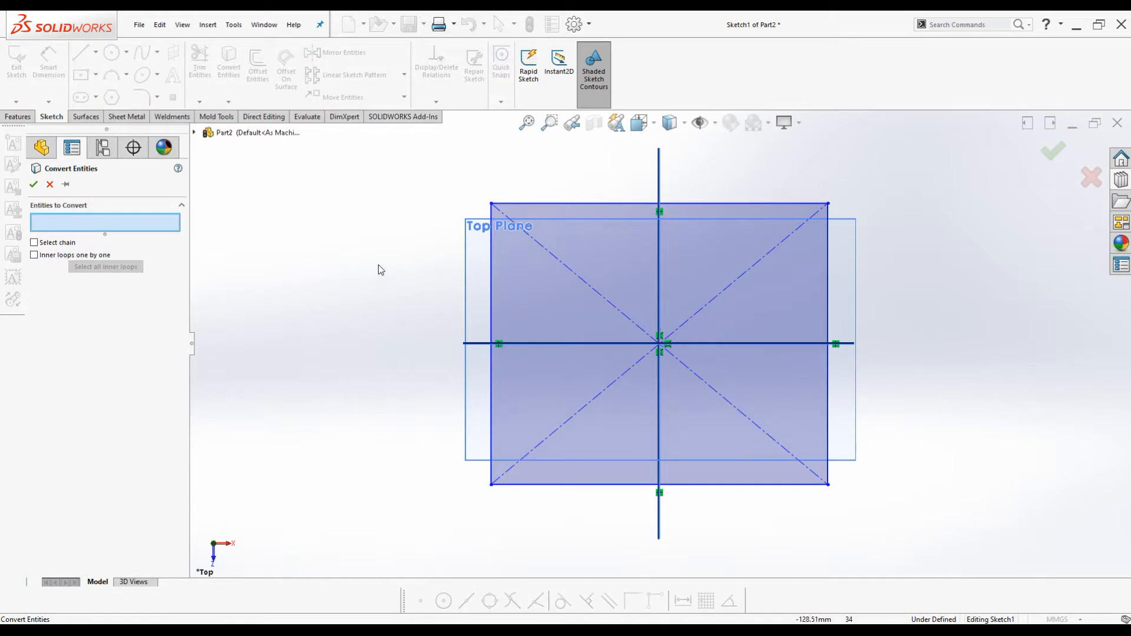
{"action": "left_click", "coordinate": [49, 184]}
Dimension the rectangle's width and height to 450 mm each and close the sketch.
{"action": "right_click_drag", "start_coordinate": [314, 324], "coordinate": [321, 271]}
{"action": "left_click", "coordinate": [546, 203]}
{"action": "left_click", "coordinate": [610, 178]}
{"action": "type", "text": "450"}
{"action": "key", "text": "Return"}
{"action": "left_click", "coordinate": [492, 312]}
{"action": "left_click", "coordinate": [424, 325]}
{"action": "type", "text": "450"}
{"action": "key", "text": "Return"}
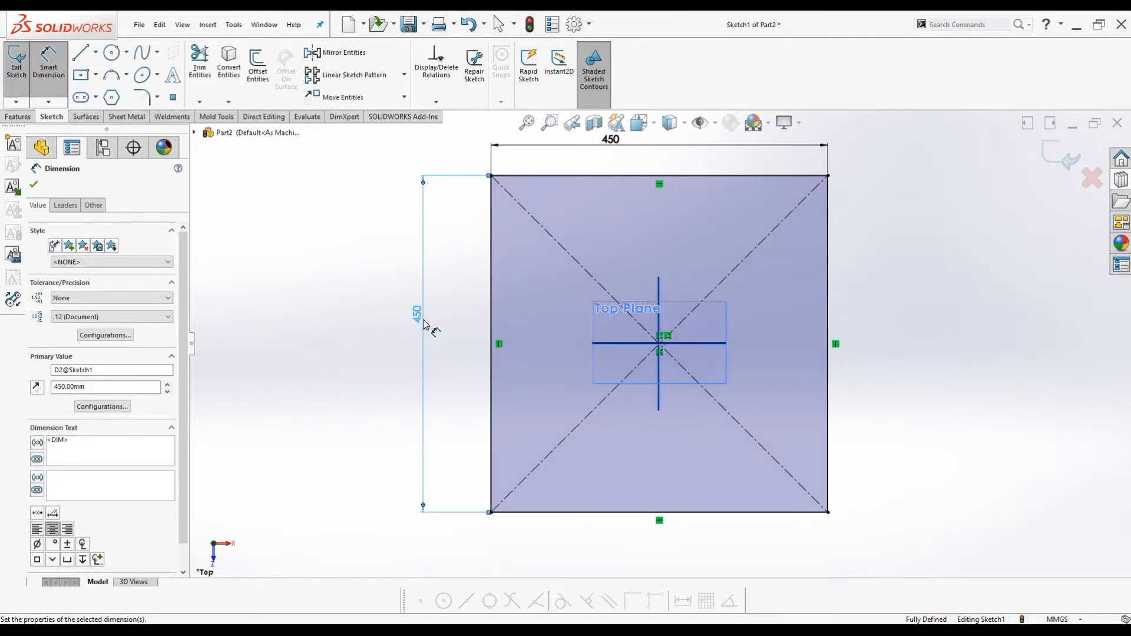
{"action": "left_click", "coordinate": [1048, 157]}
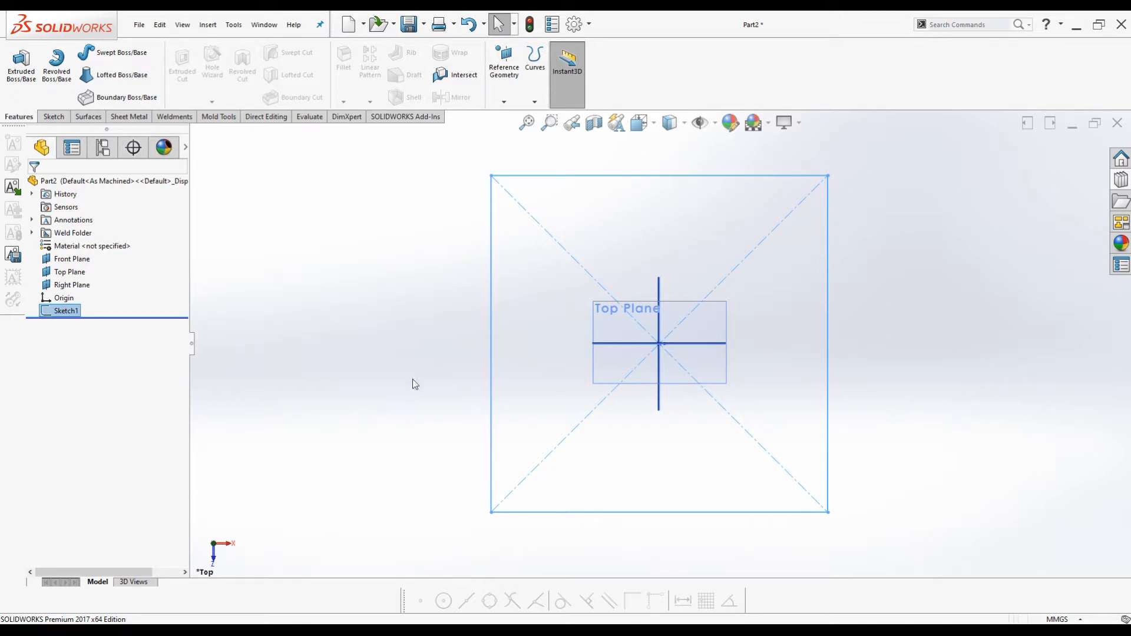
Create a sheet metal base flange from the square sketch with a thickness of 1.2 mm.
{"action": "left_click", "coordinate": [129, 116]}
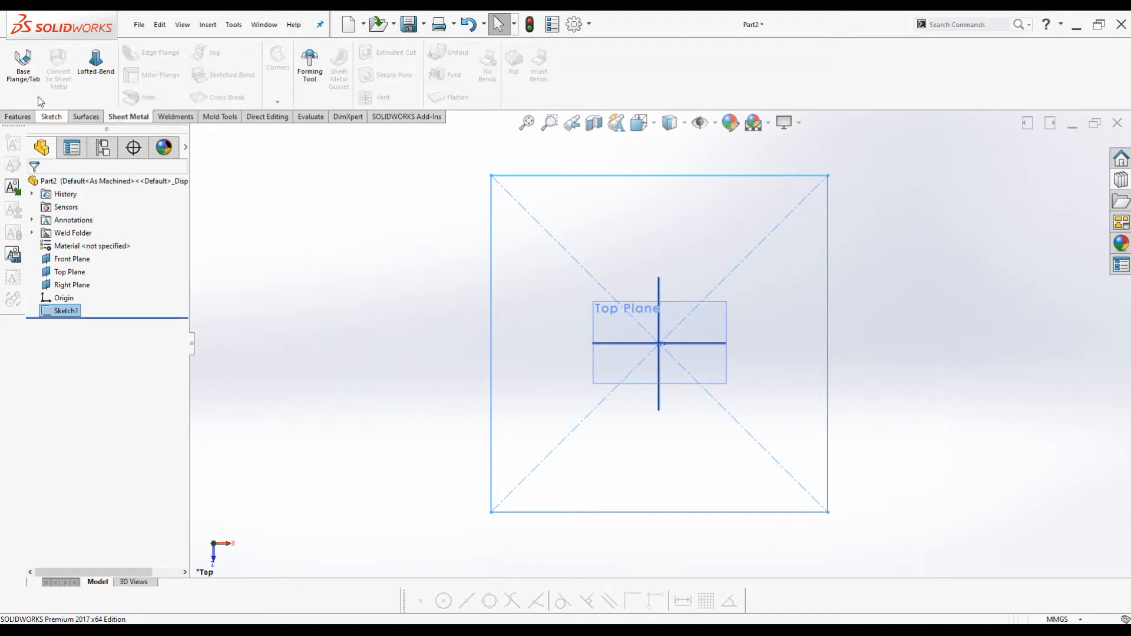
{"action": "left_click", "coordinate": [23, 64]}
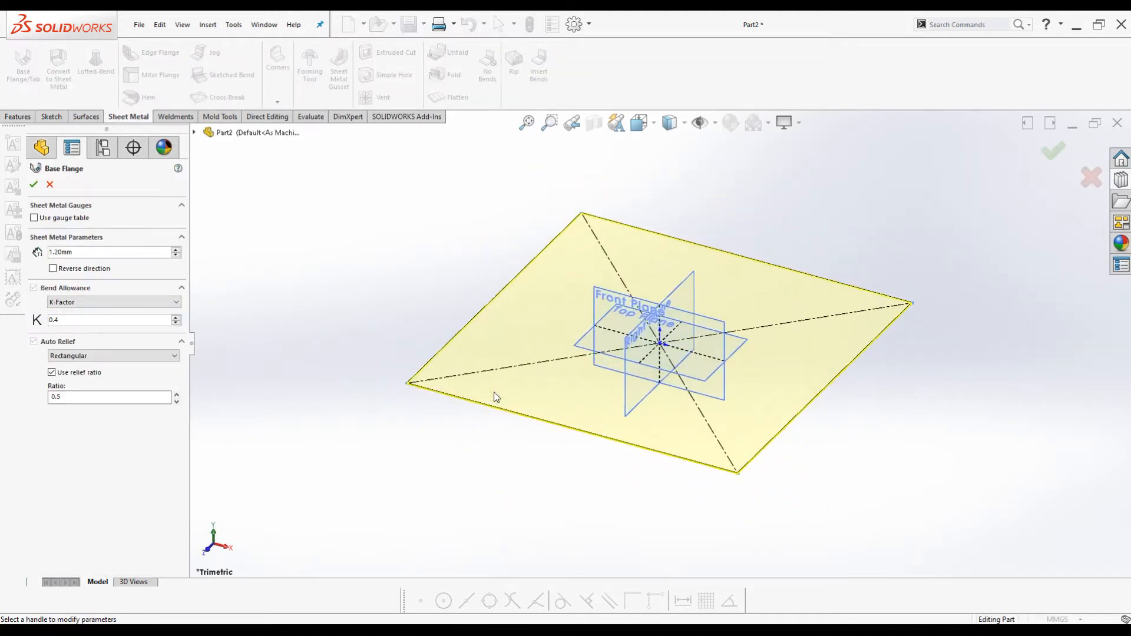
{"action": "double_click", "coordinate": [81, 253]}
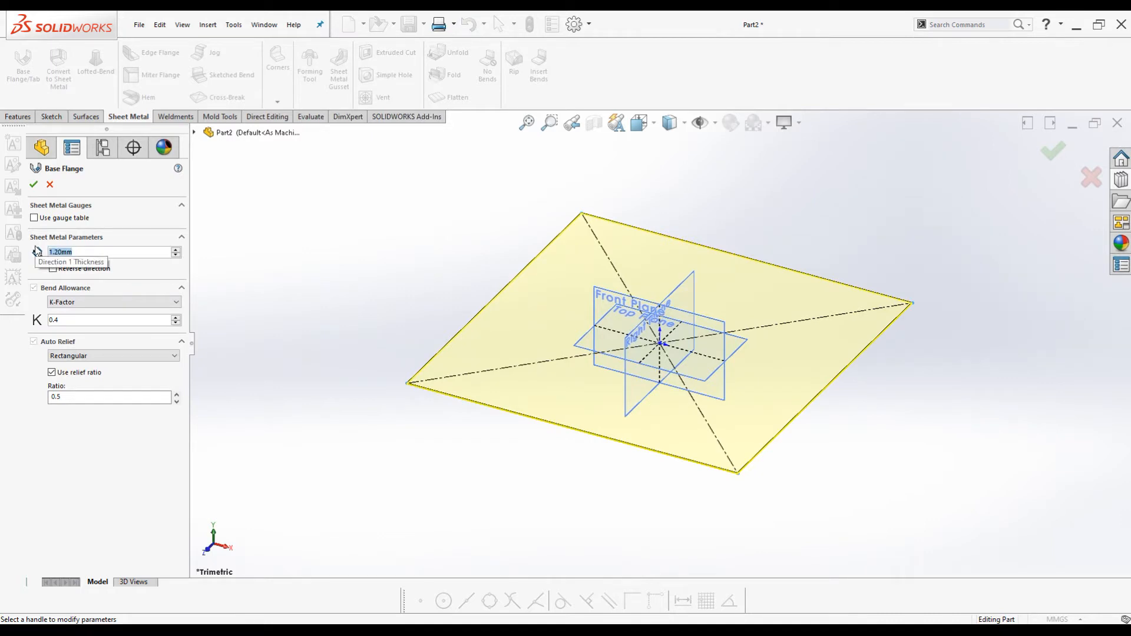
{"action": "type", "text": "1."}
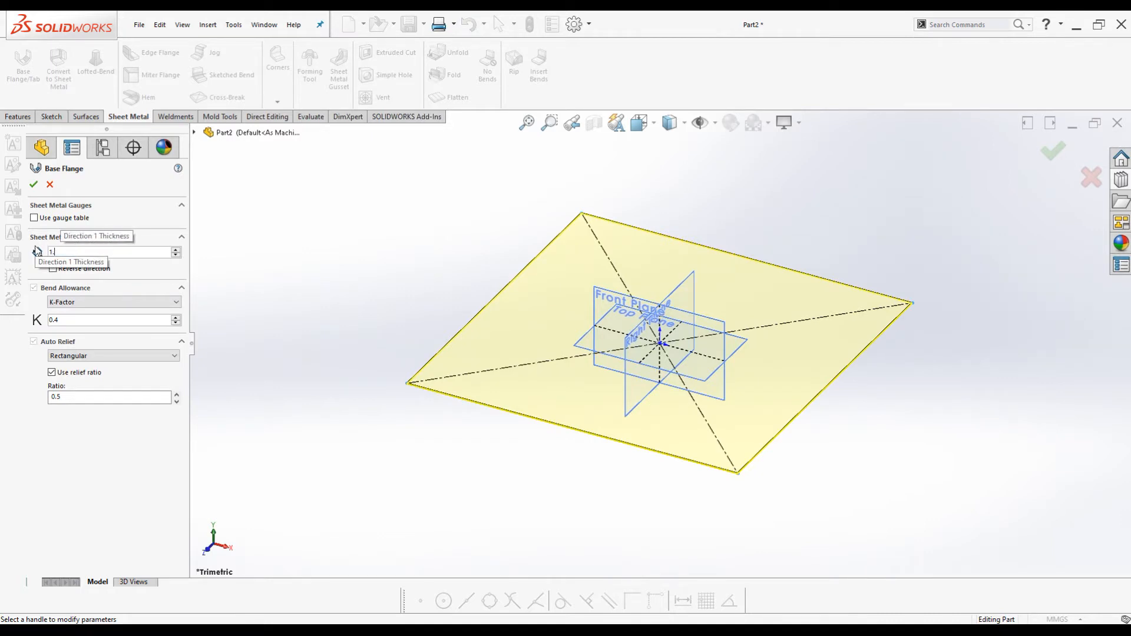
{"action": "type", "text": "2"}
{"action": "key", "text": "Return"}
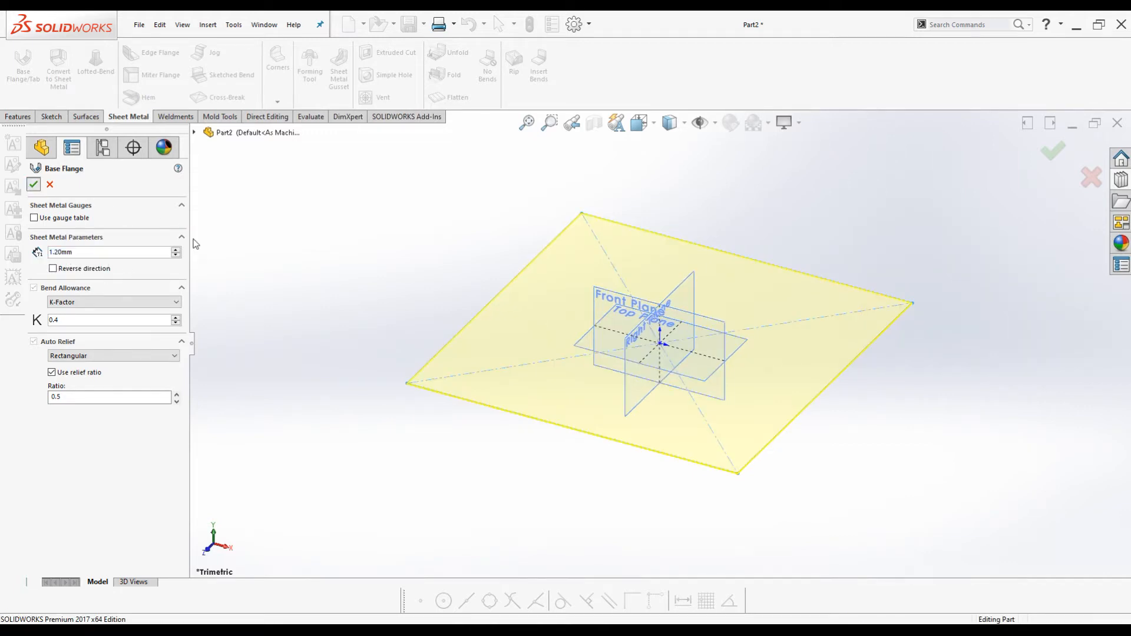
{"action": "left_click", "coordinate": [33, 184]}
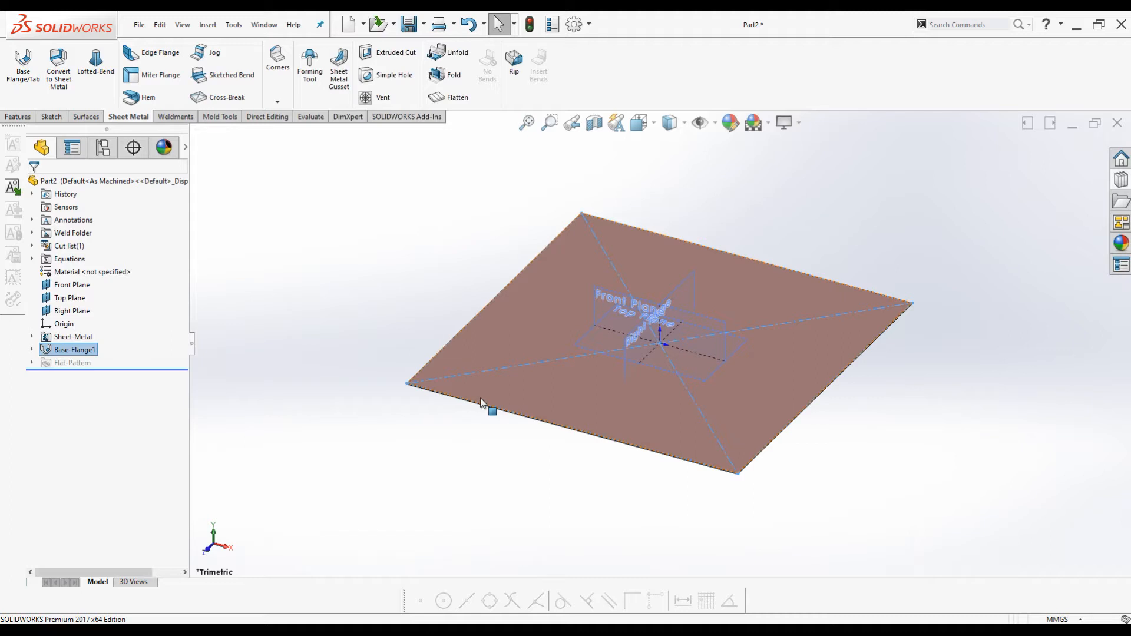
Start a Miter Flange with its profile sketch on the plate's thin side face parallel to the Right Plane.
{"action": "left_click", "coordinate": [144, 79]}
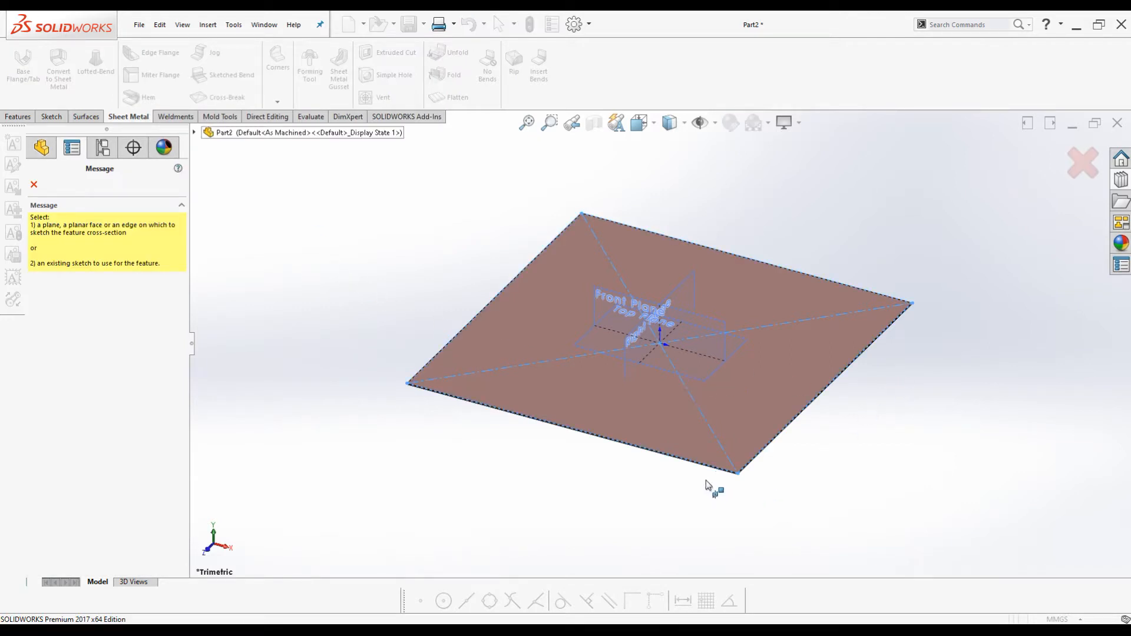
{"action": "scroll", "coordinate": [783, 469], "scroll_direction": "down", "scroll_amount": 3}
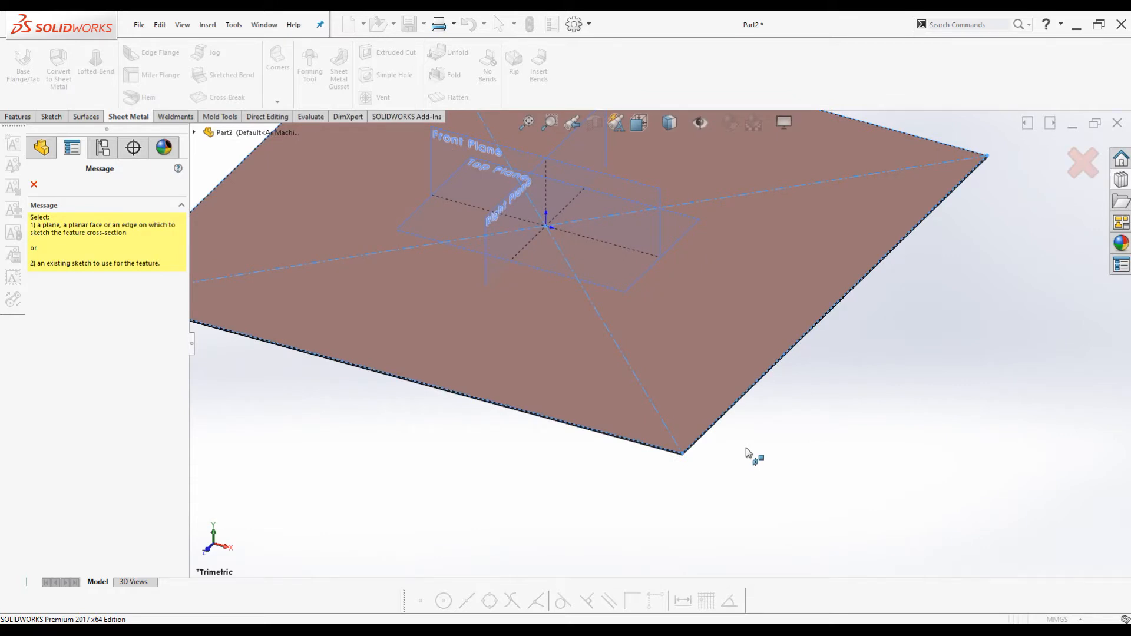
{"action": "scroll", "coordinate": [746, 448], "scroll_direction": "up", "scroll_amount": 5}
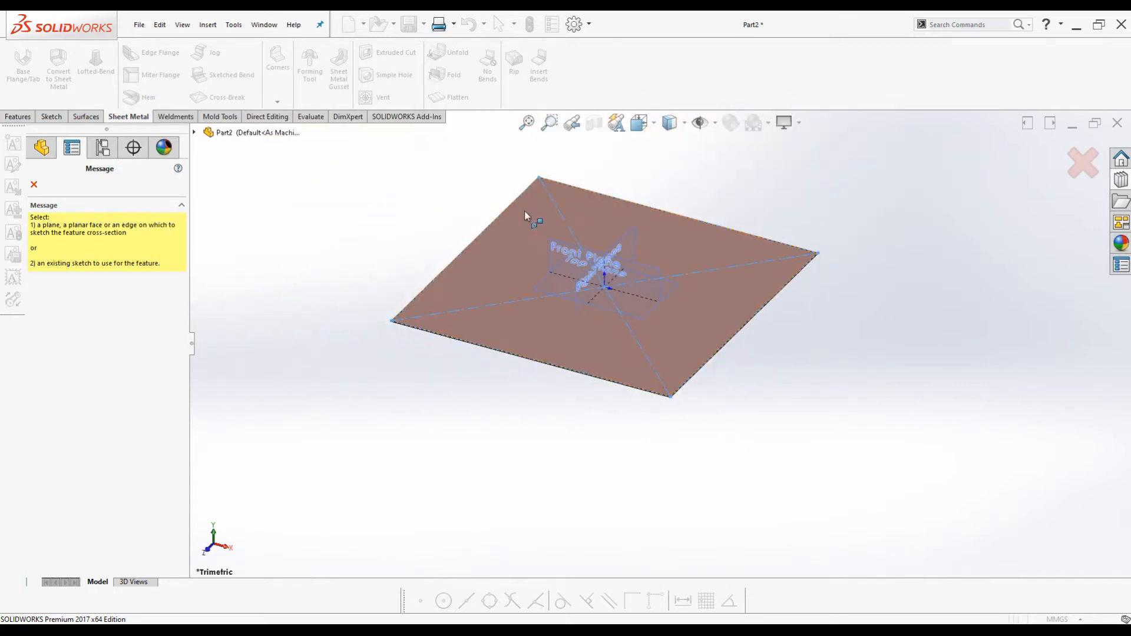
{"action": "key", "text": "f"}
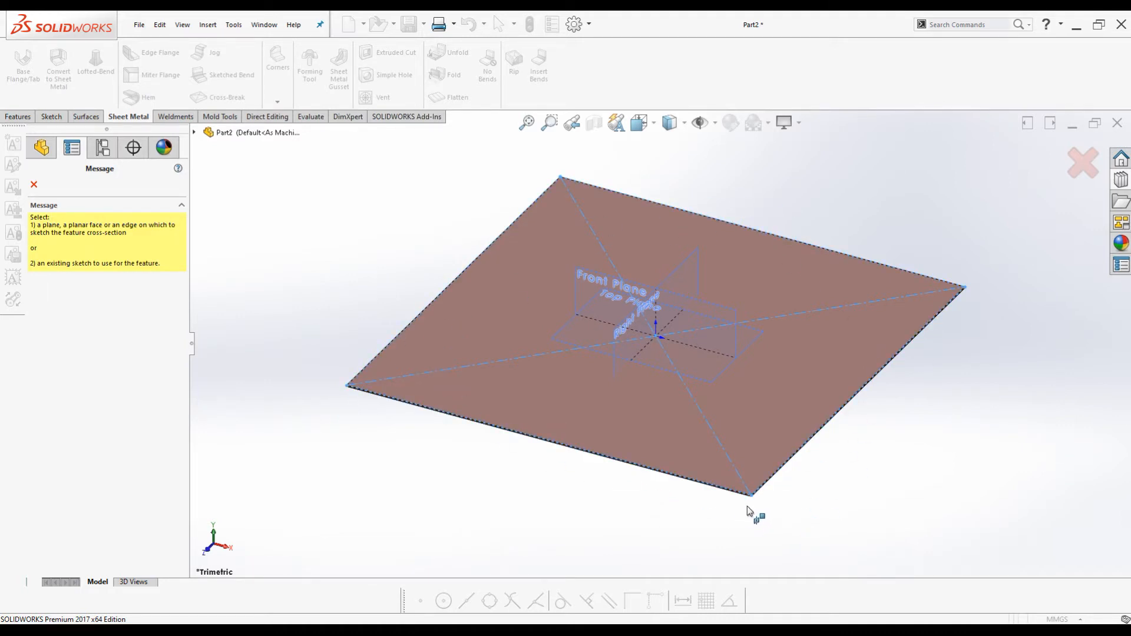
{"action": "scroll", "coordinate": [748, 506], "scroll_direction": "down", "scroll_amount": 6}
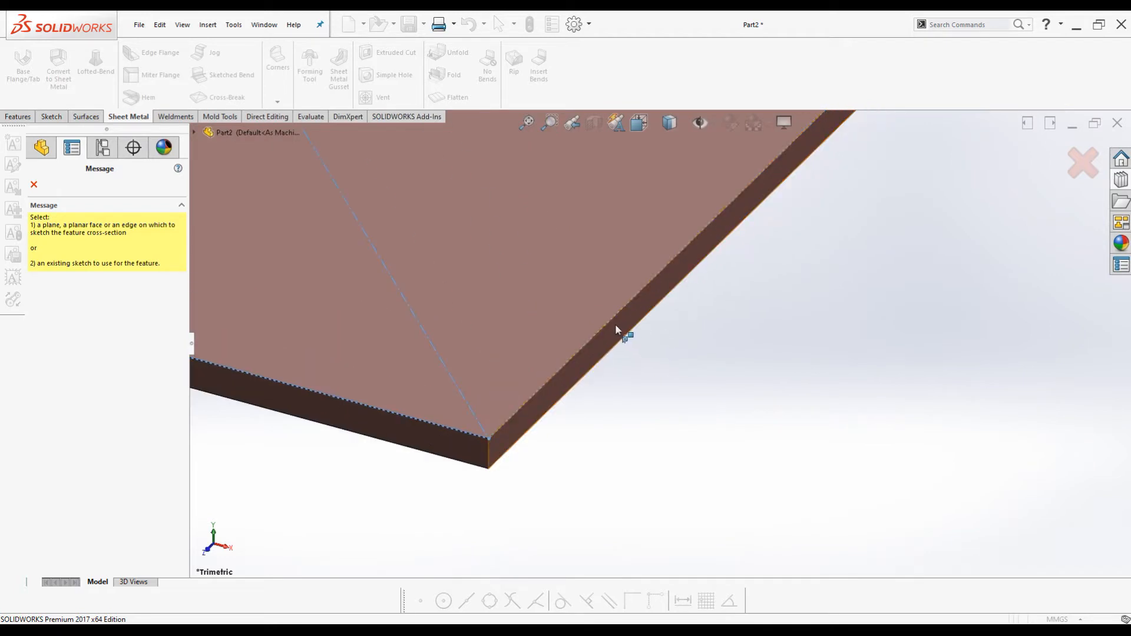
{"action": "left_click", "coordinate": [615, 325]}
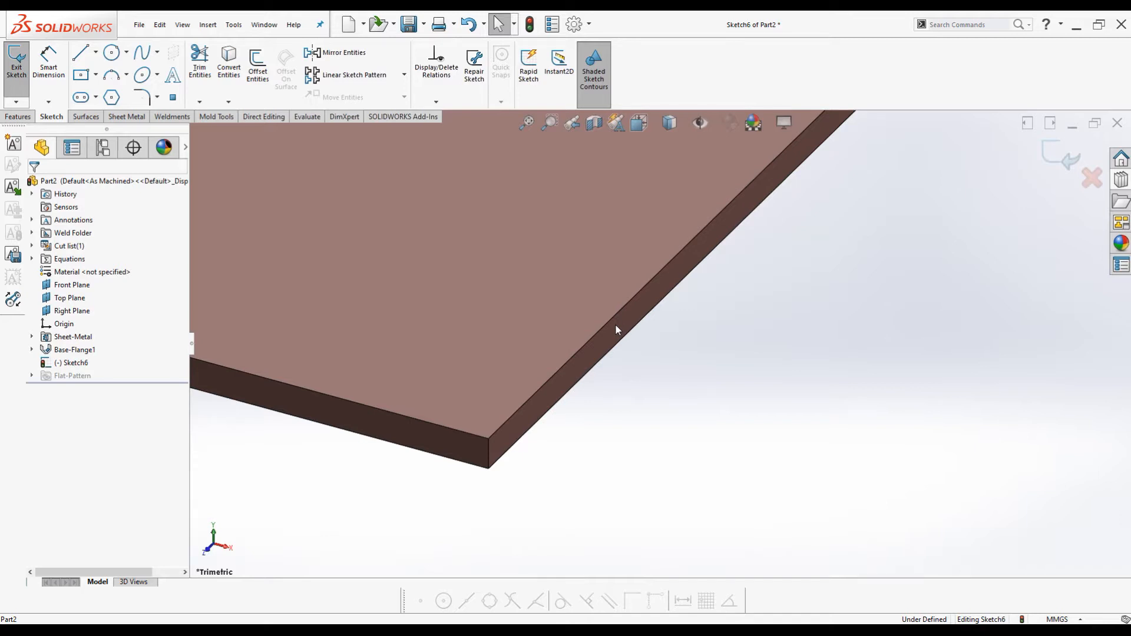
Sketch an L-shaped flange profile from the plate's lower corner, about 10 mm straight down and about 5 mm inward.
{"action": "key", "text": "ctrl+8"}
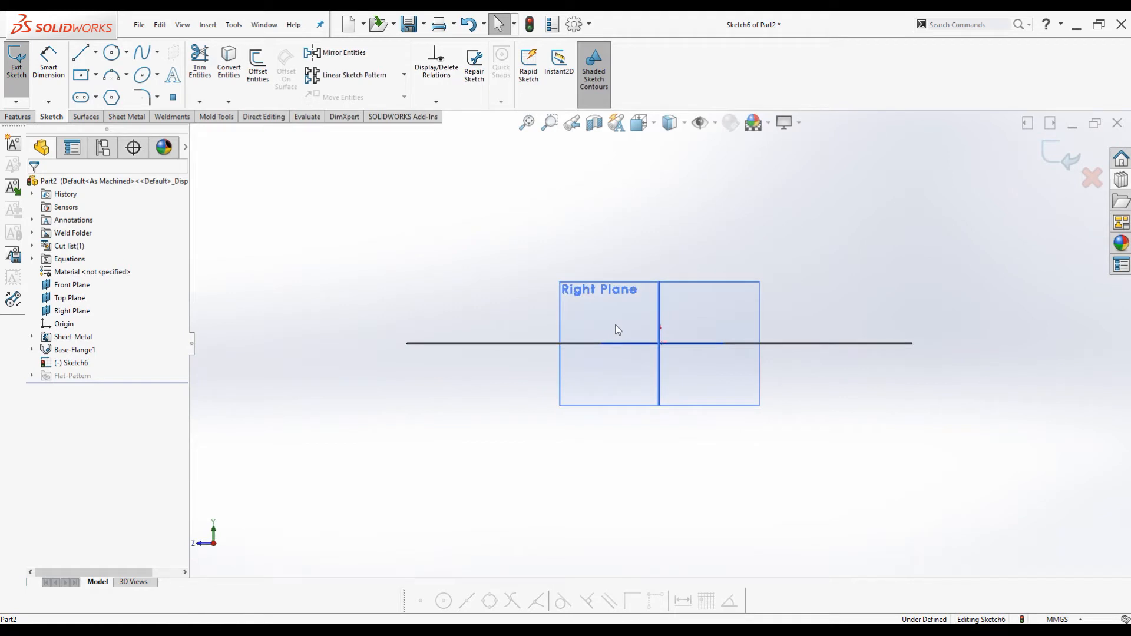
{"action": "scroll", "coordinate": [480, 342], "scroll_direction": "down", "scroll_amount": 4}
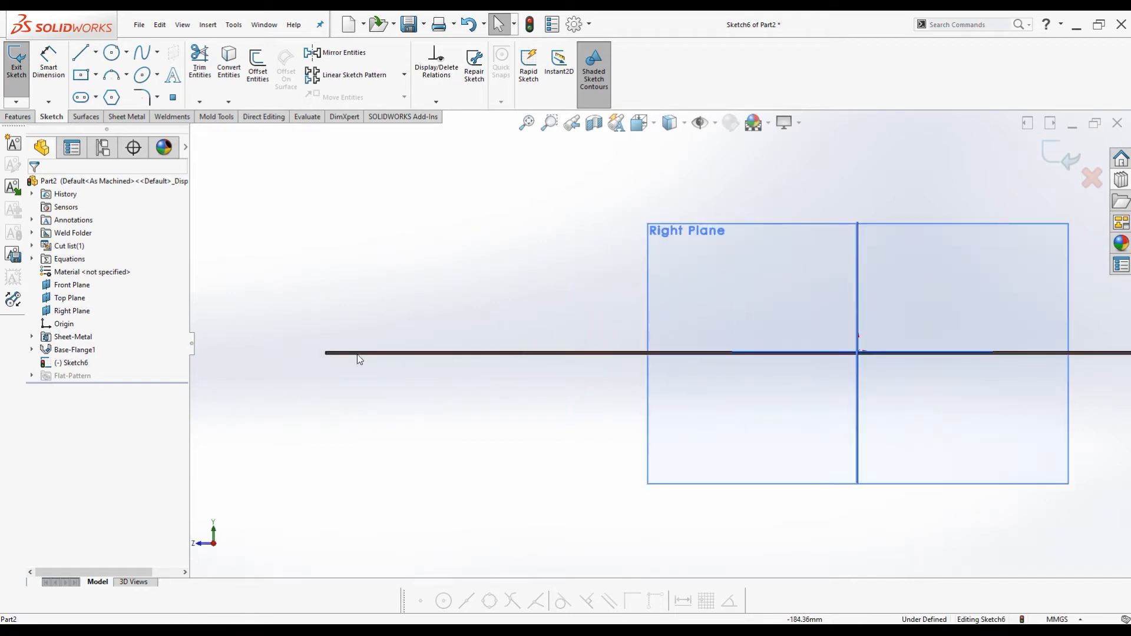
{"action": "left_click", "coordinate": [83, 54]}
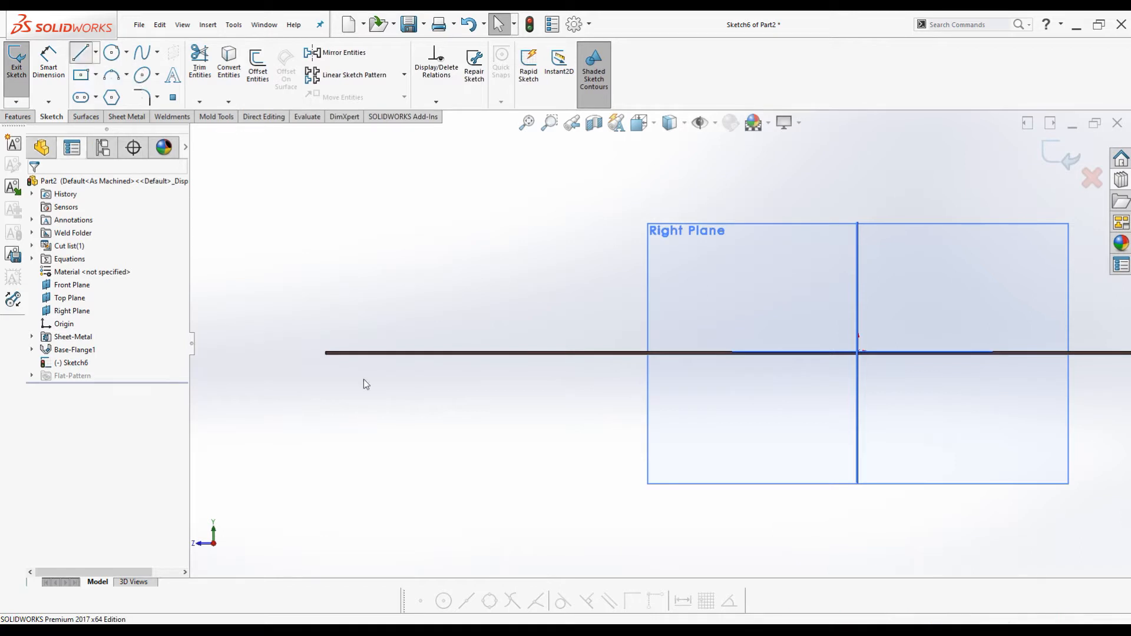
{"action": "scroll", "coordinate": [389, 377], "scroll_direction": "down", "scroll_amount": 6}
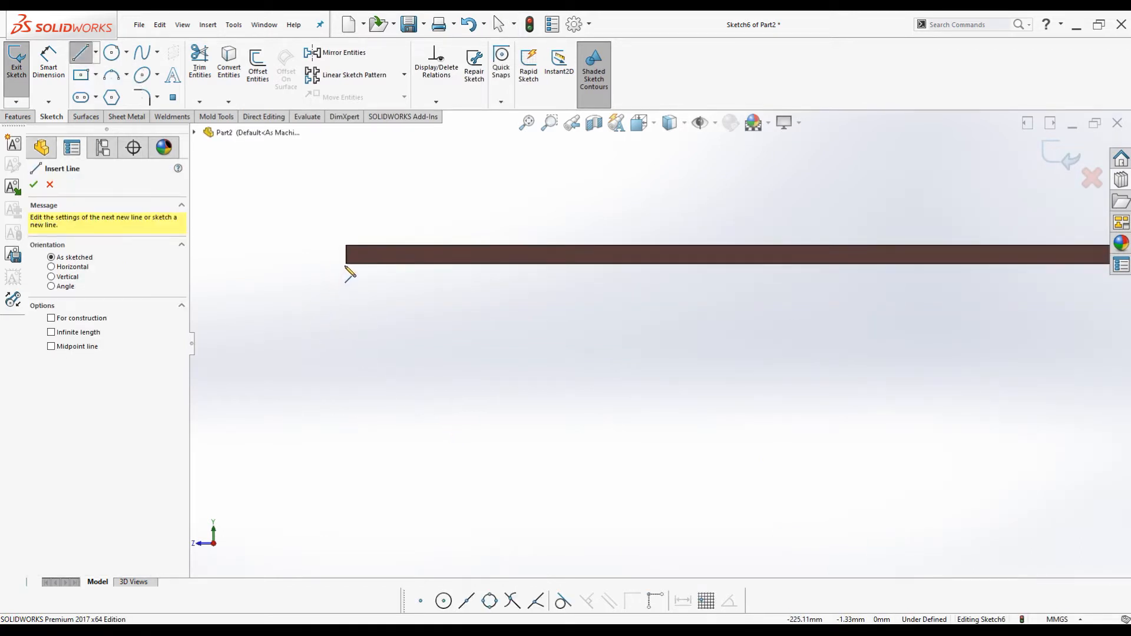
{"action": "left_click", "coordinate": [346, 264]}
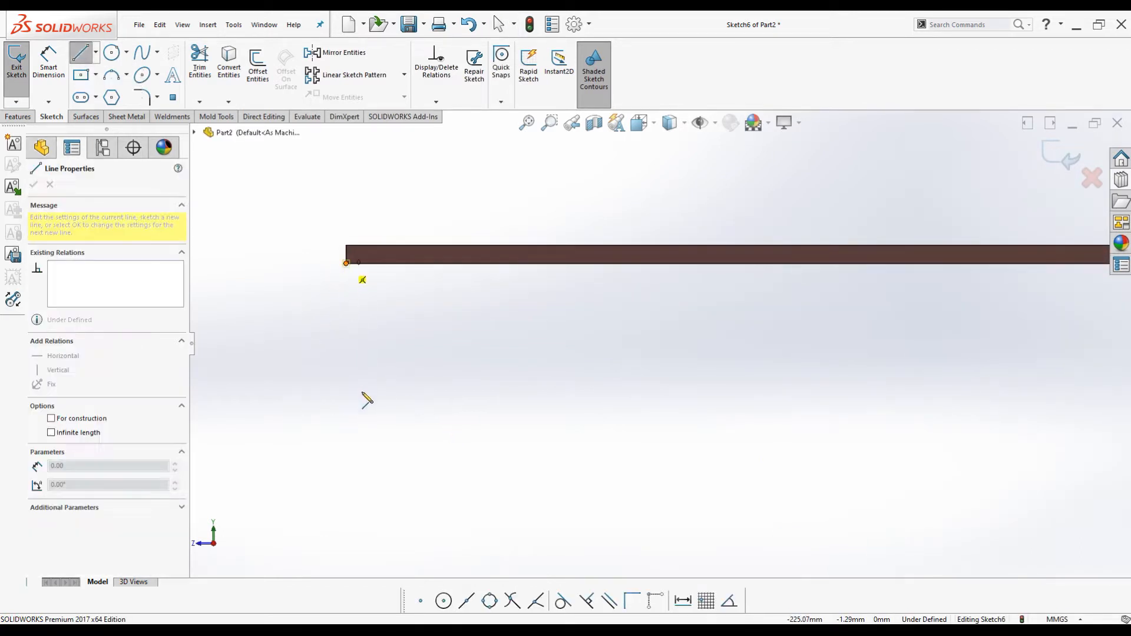
{"action": "left_click", "coordinate": [346, 419]}
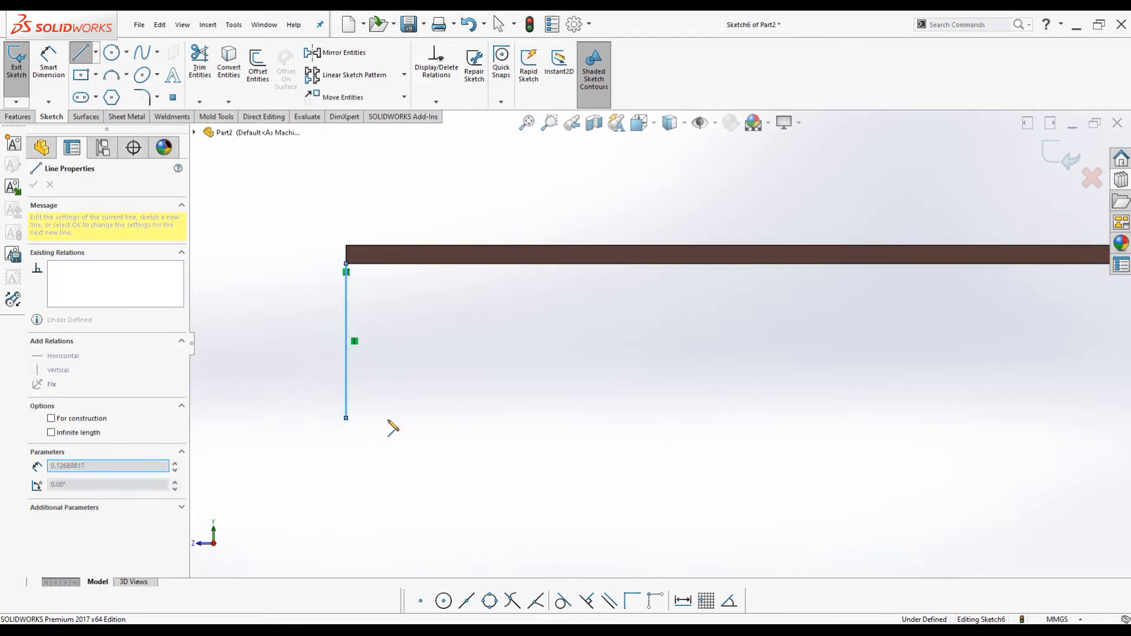
{"action": "left_click", "coordinate": [419, 418]}
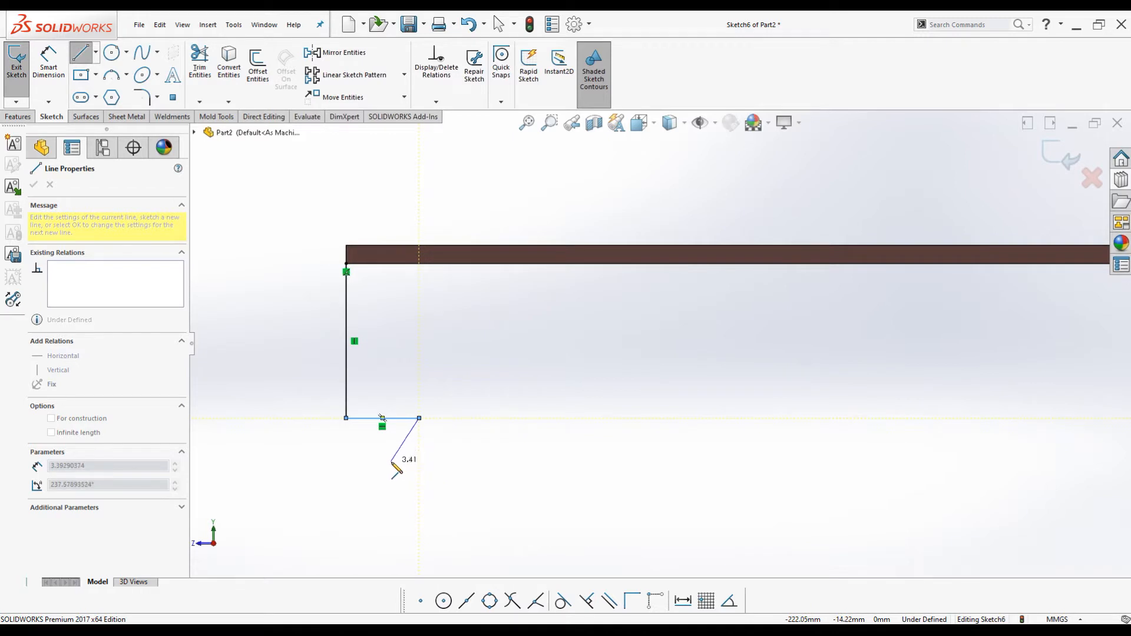
{"action": "key", "text": "Escape"}
{"action": "key", "text": "Escape"}
Dimension the profile's vertical line to 23.8 mm and its horizontal line to 7 mm.
{"action": "right_click_drag", "start_coordinate": [275, 355], "coordinate": [276, 308]}
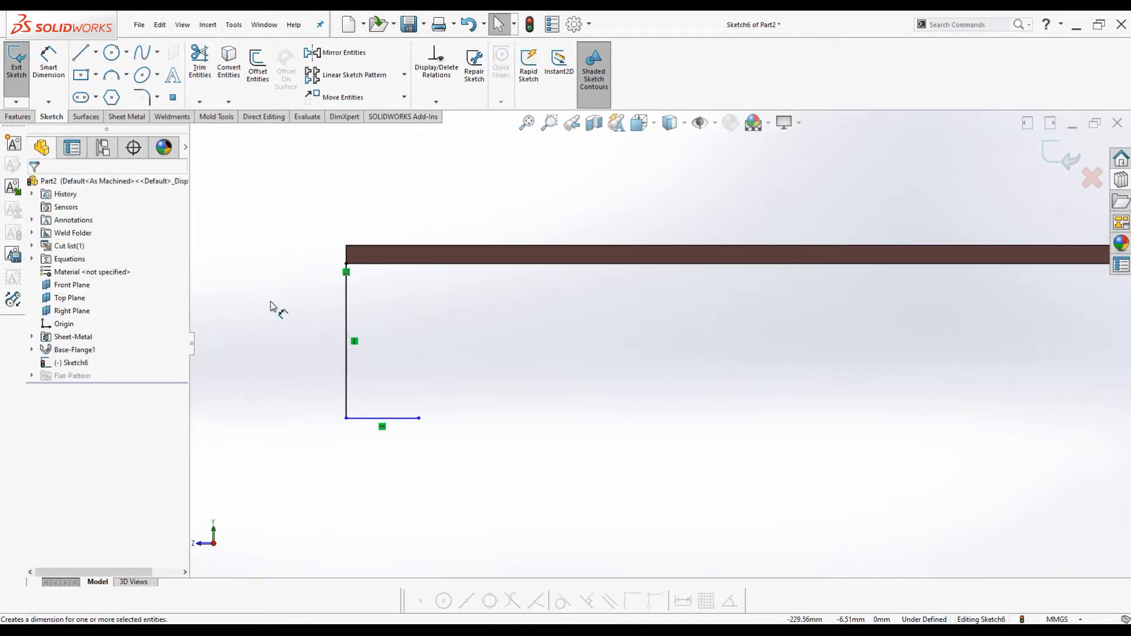
{"action": "left_click", "coordinate": [346, 321]}
{"action": "left_click", "coordinate": [293, 321]}
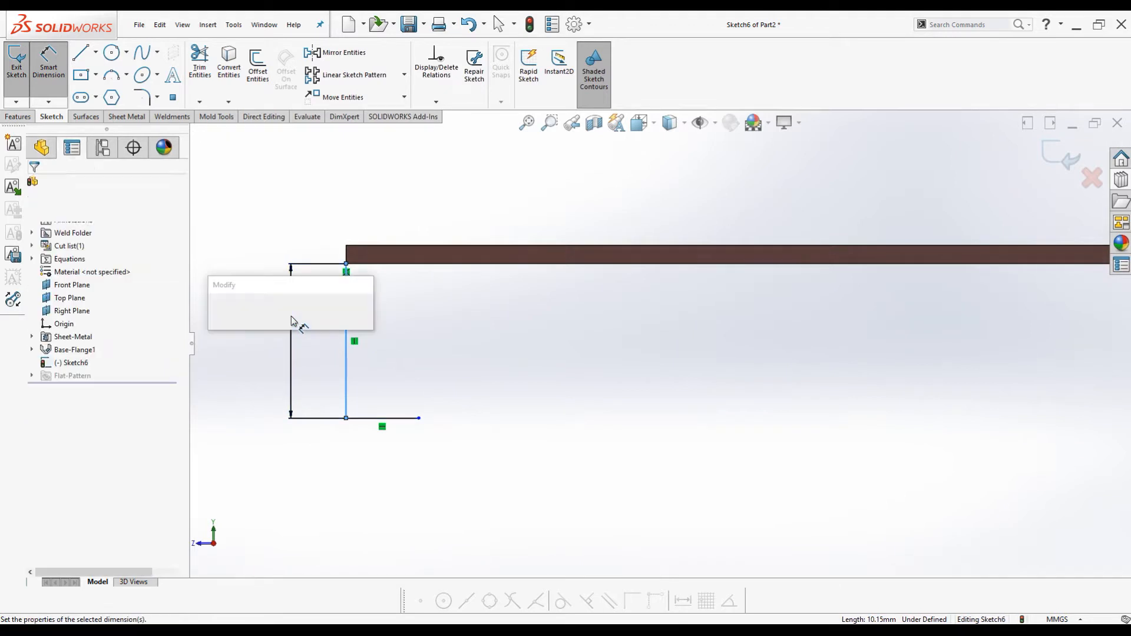
{"action": "type", "text": "23.8"}
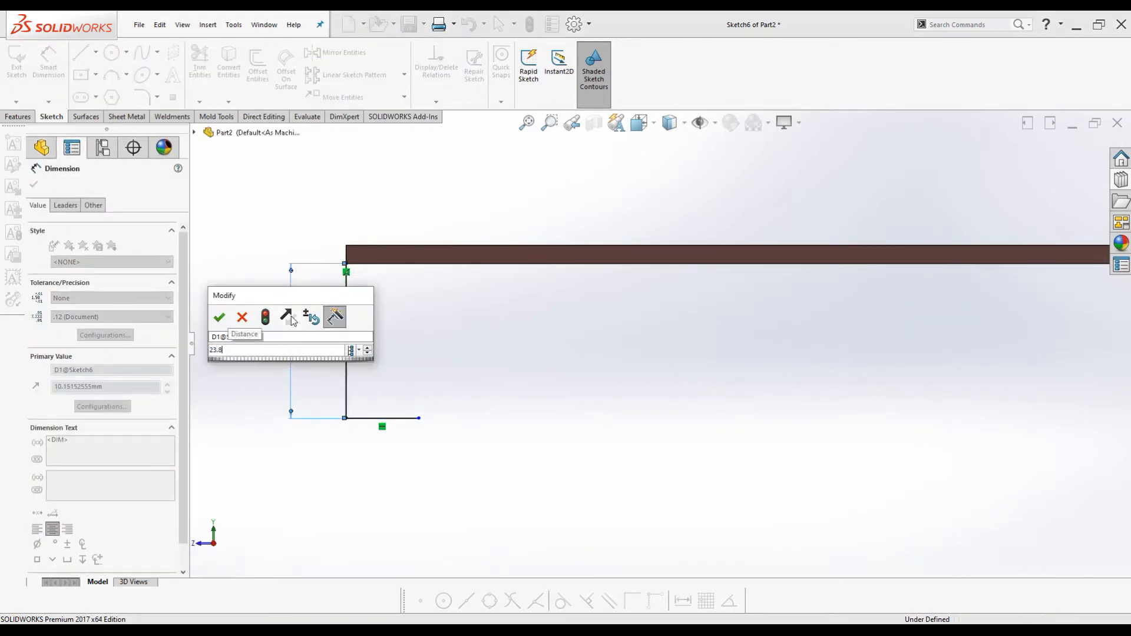
{"action": "key", "text": "Return"}
{"action": "key", "text": "z"}
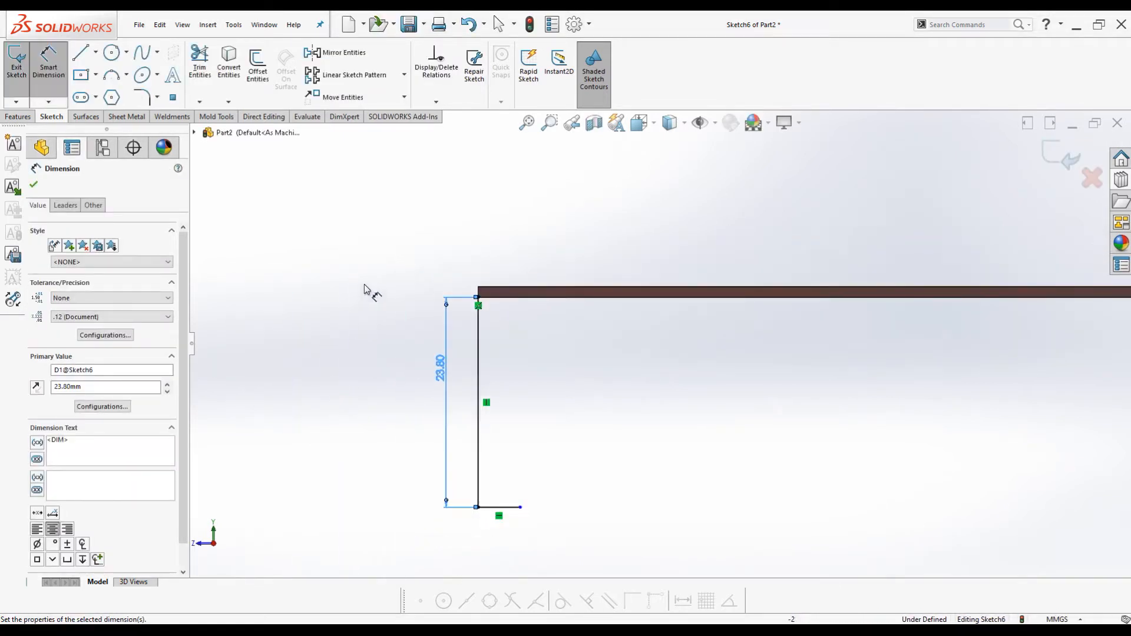
{"action": "left_click", "coordinate": [507, 507]}
{"action": "left_click", "coordinate": [516, 546]}
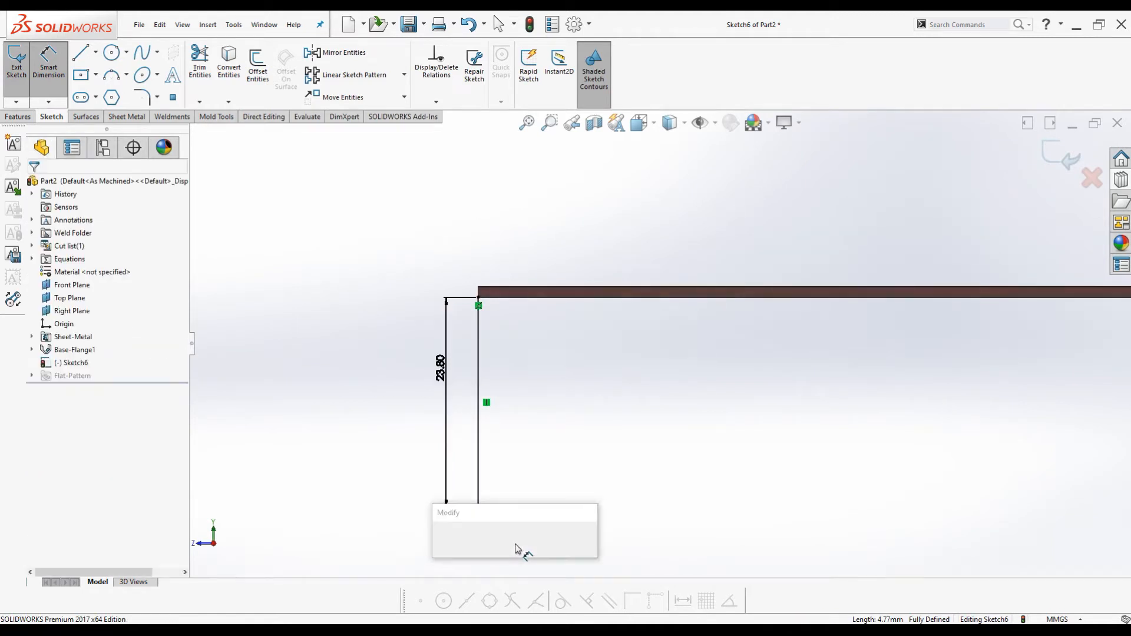
{"action": "type", "text": "7"}
{"action": "key", "text": "Return"}
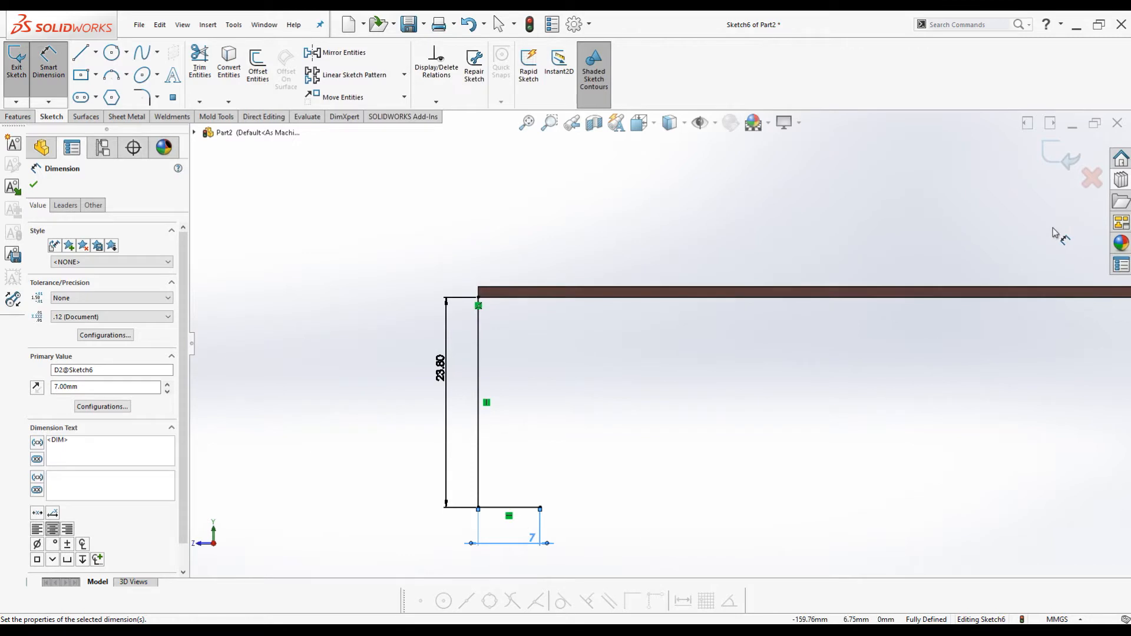
Finish the flange profile sketch and remove the sketch from the Miter Flange selection, keeping only the edge.
{"action": "left_click", "coordinate": [1059, 156]}
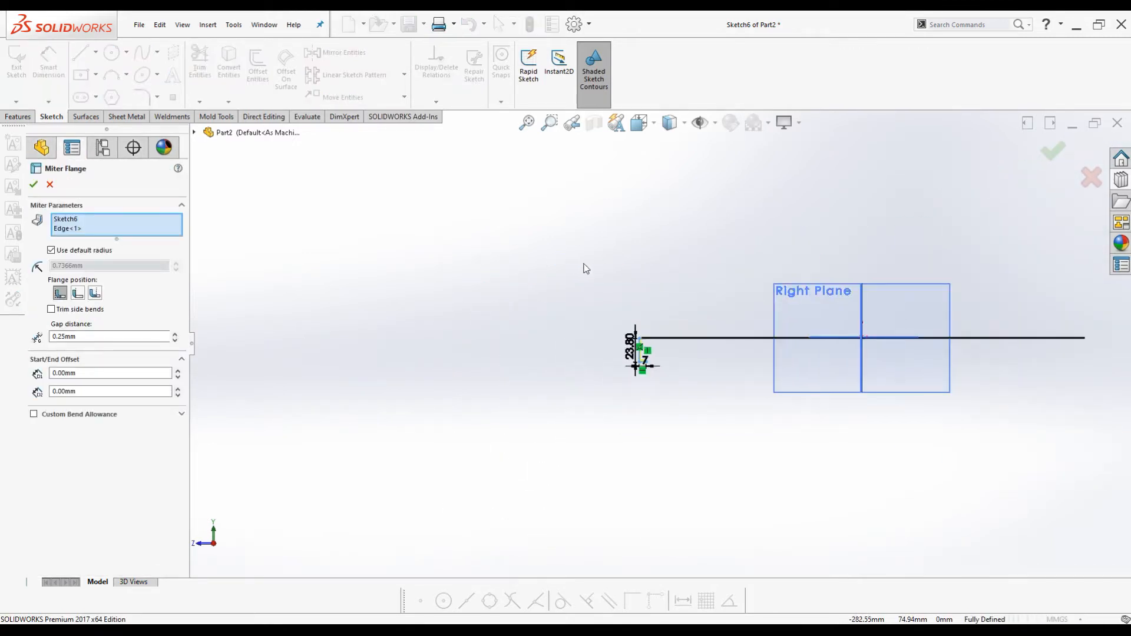
{"action": "left_click", "coordinate": [80, 222]}
{"action": "right_click", "coordinate": [80, 222]}
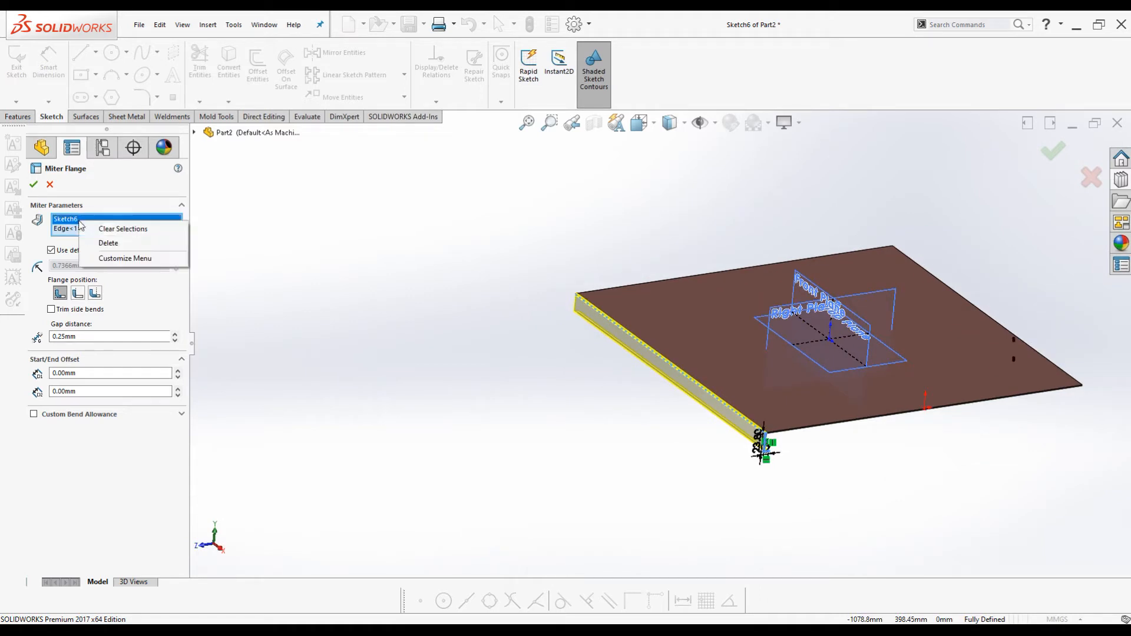
{"action": "left_click", "coordinate": [104, 243]}
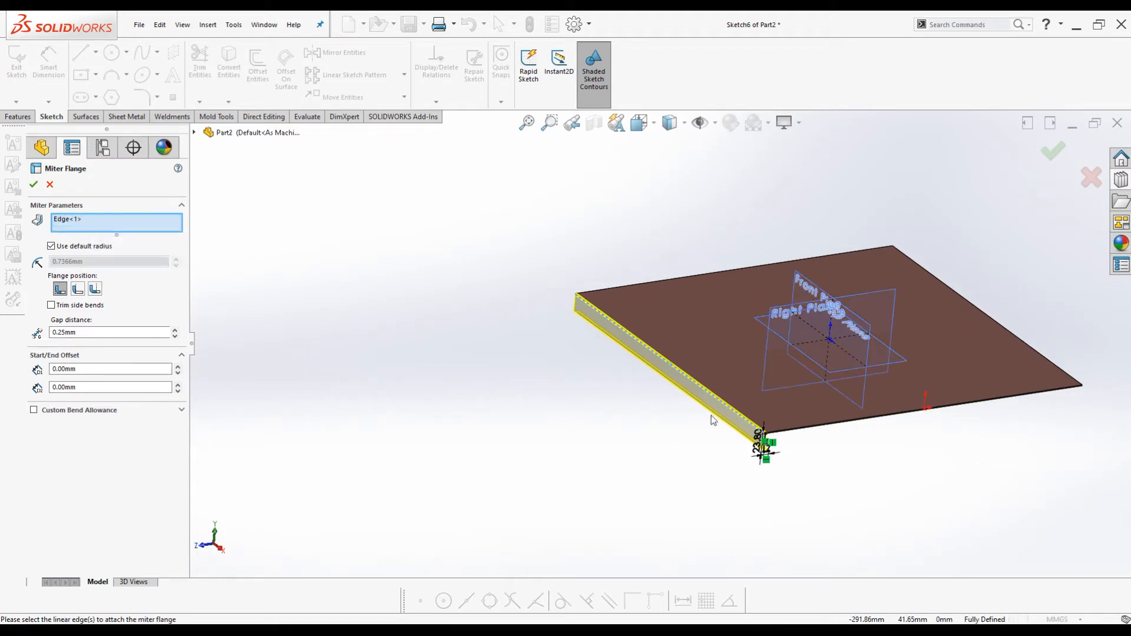
Add the plate's other three outer edges to the Miter Flange and create it along all four sides.
{"action": "scroll", "coordinate": [908, 430], "scroll_direction": "down", "scroll_amount": 2}
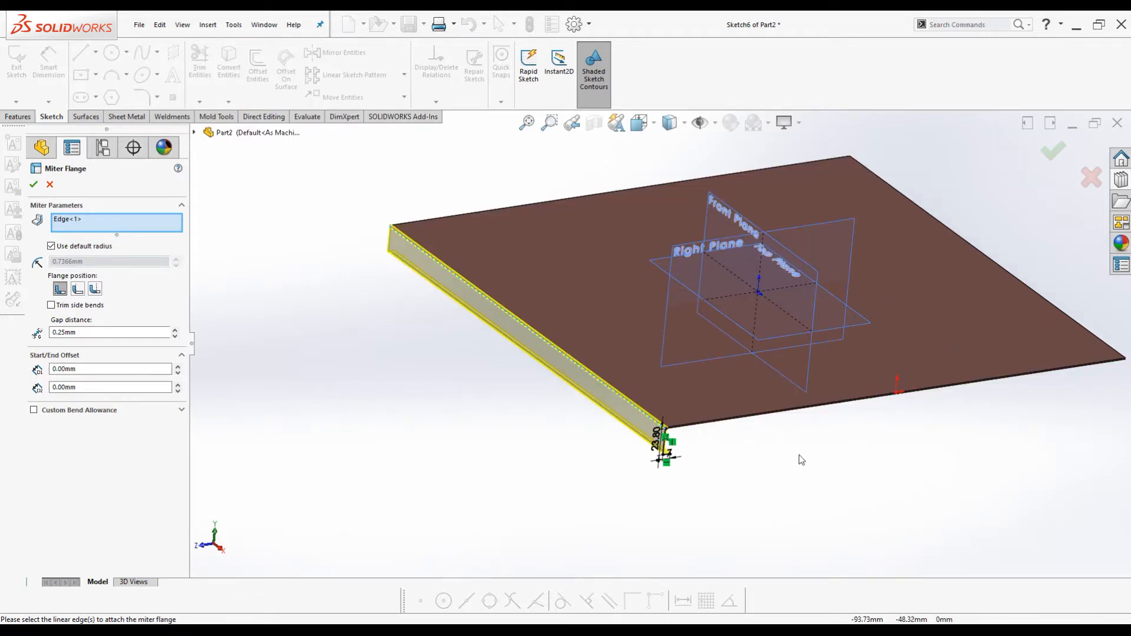
{"action": "scroll", "coordinate": [801, 464], "scroll_direction": "down", "scroll_amount": 3}
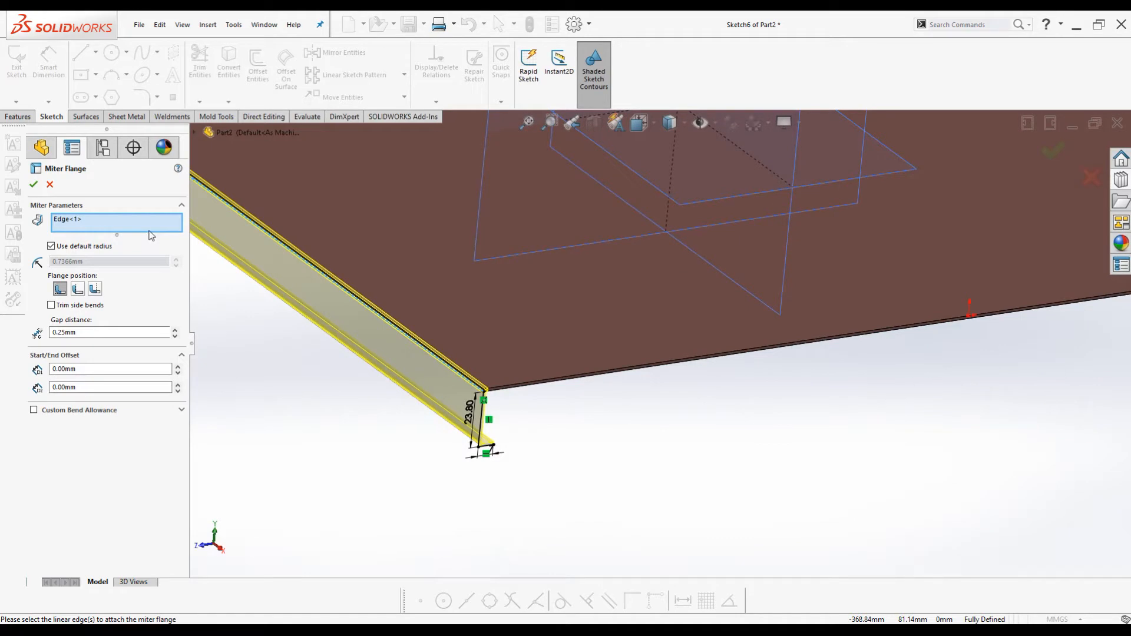
{"action": "left_click", "coordinate": [542, 384]}
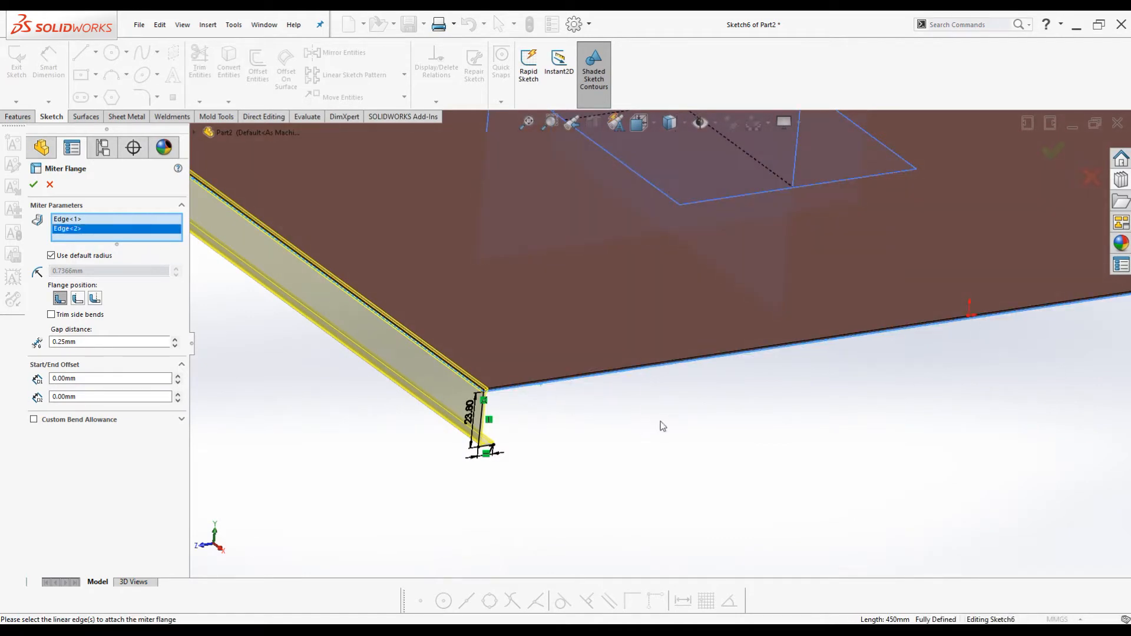
{"action": "scroll", "coordinate": [710, 404], "scroll_direction": "up", "scroll_amount": 5}
{"action": "middle_click_drag", "start_coordinate": [743, 418], "coordinate": [759, 316]}
{"action": "scroll", "coordinate": [759, 321], "scroll_direction": "down", "scroll_amount": 2}
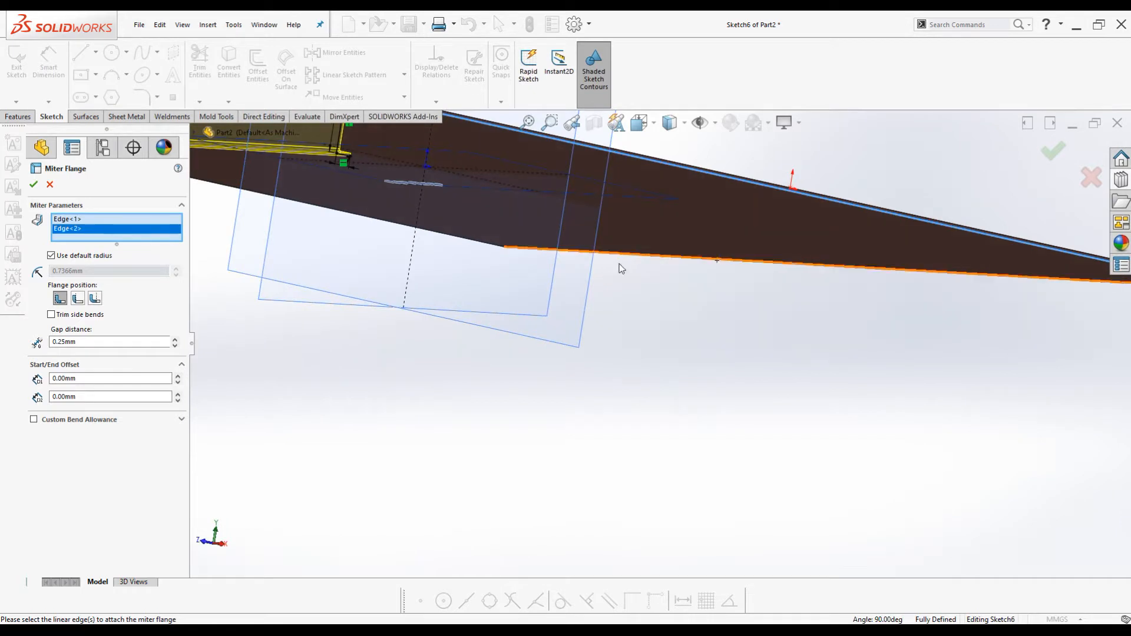
{"action": "left_click", "coordinate": [664, 265]}
{"action": "left_click", "coordinate": [452, 239]}
{"action": "key", "text": "f"}
{"action": "middle_click_drag", "start_coordinate": [703, 367], "coordinate": [678, 365]}
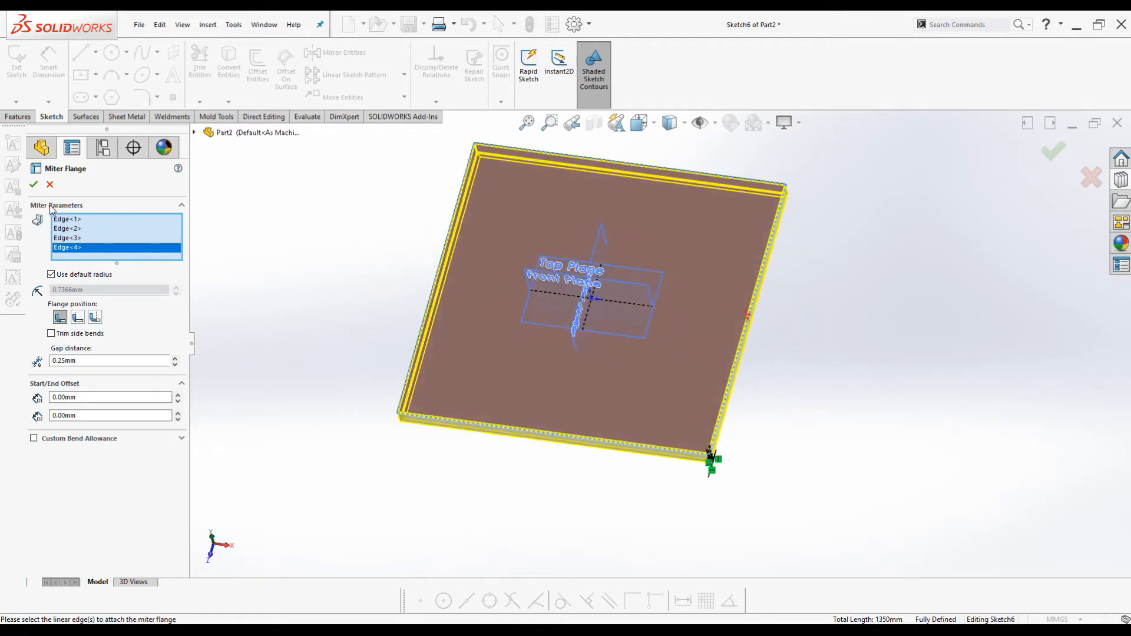
{"action": "left_click", "coordinate": [33, 184]}
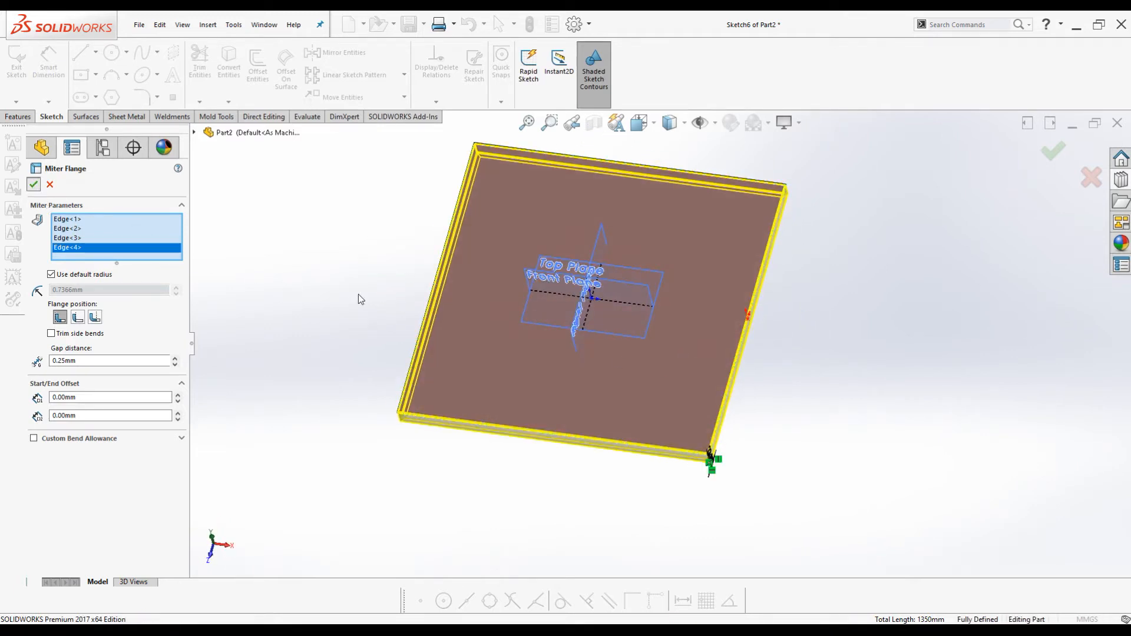
{"action": "key", "text": "ctrl+7"}
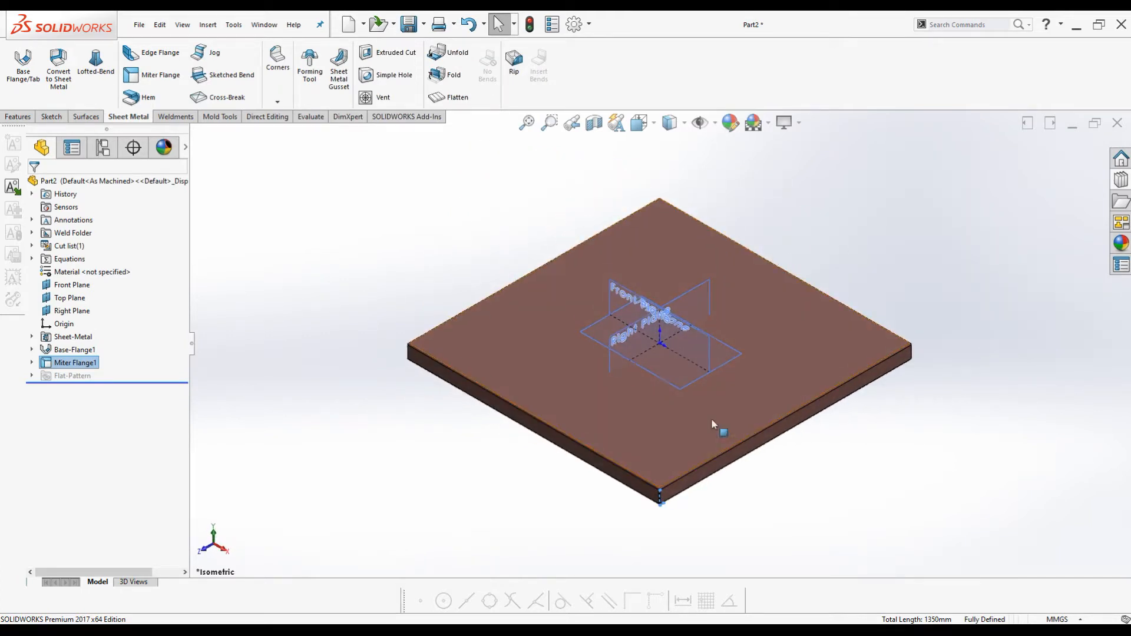
Start a sketch on the plate's top face and draw a circle about 14 mm in diameter centred on its front-left corner.
{"action": "left_click", "coordinate": [524, 343]}
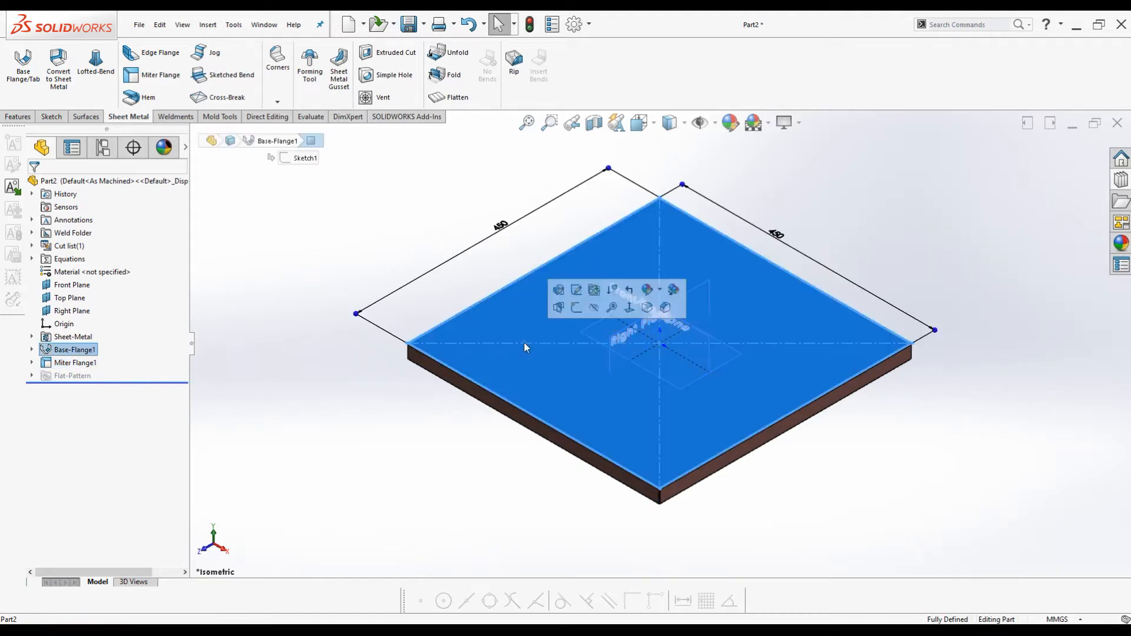
{"action": "left_click", "coordinate": [576, 308]}
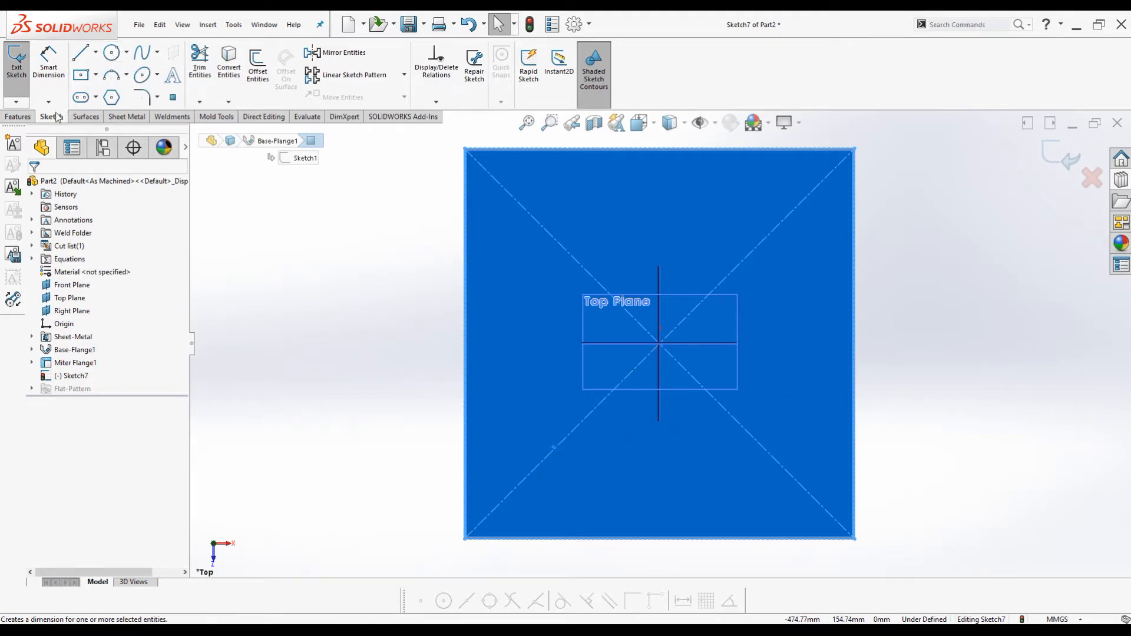
{"action": "left_click", "coordinate": [111, 54]}
{"action": "scroll", "coordinate": [497, 530], "scroll_direction": "down", "scroll_amount": 6}
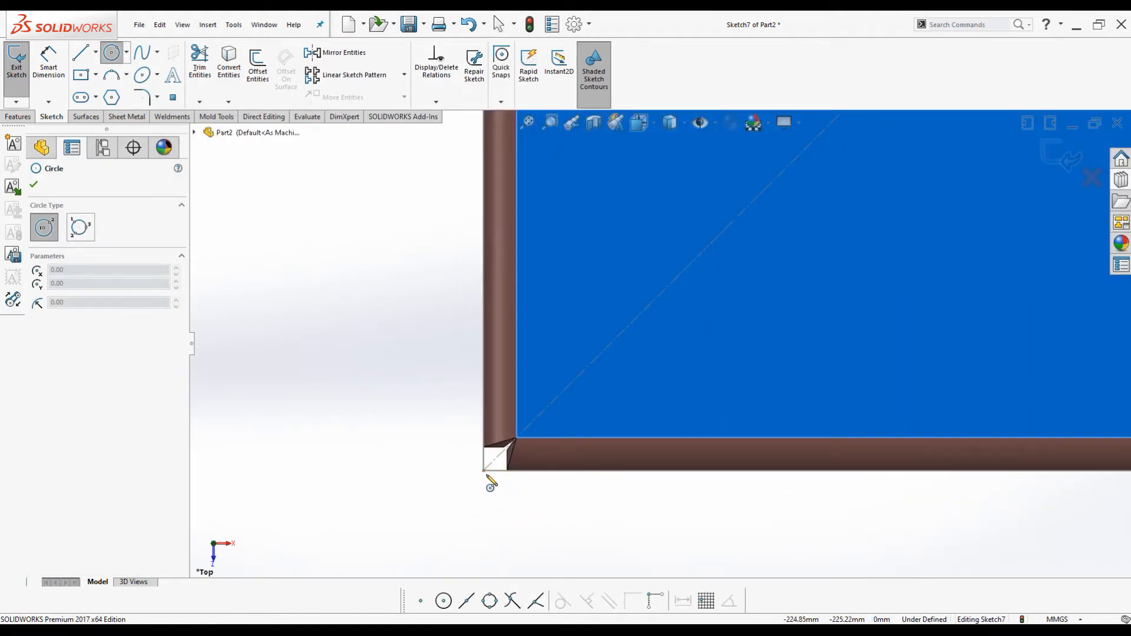
{"action": "left_click", "coordinate": [484, 472]}
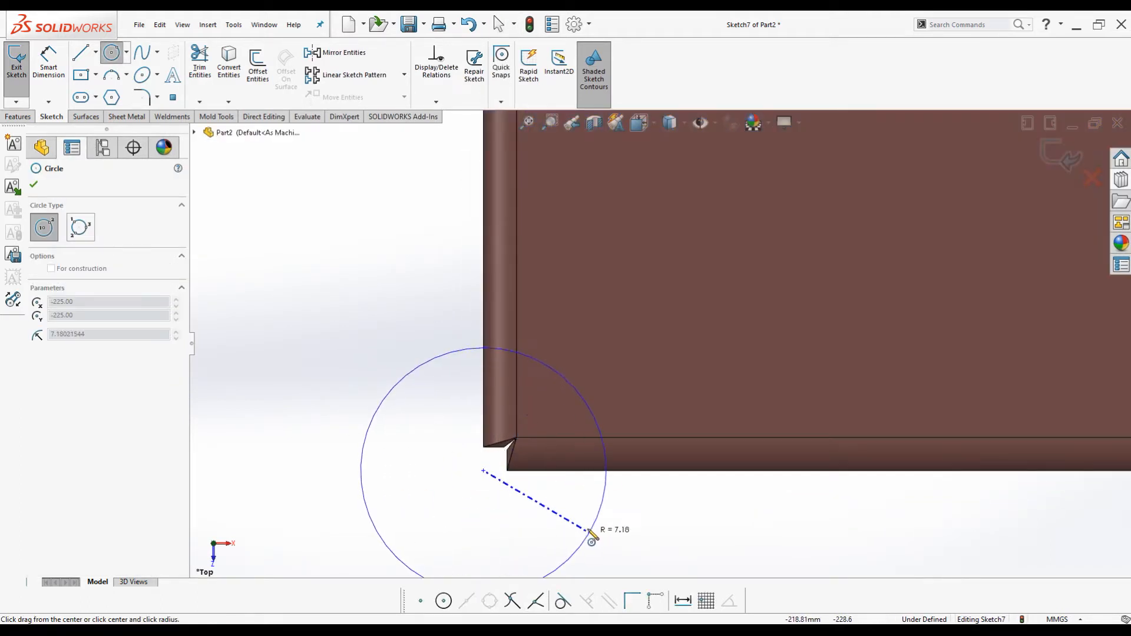
{"action": "left_click", "coordinate": [588, 533]}
{"action": "right_click_drag", "start_coordinate": [334, 355], "coordinate": [298, 317]}
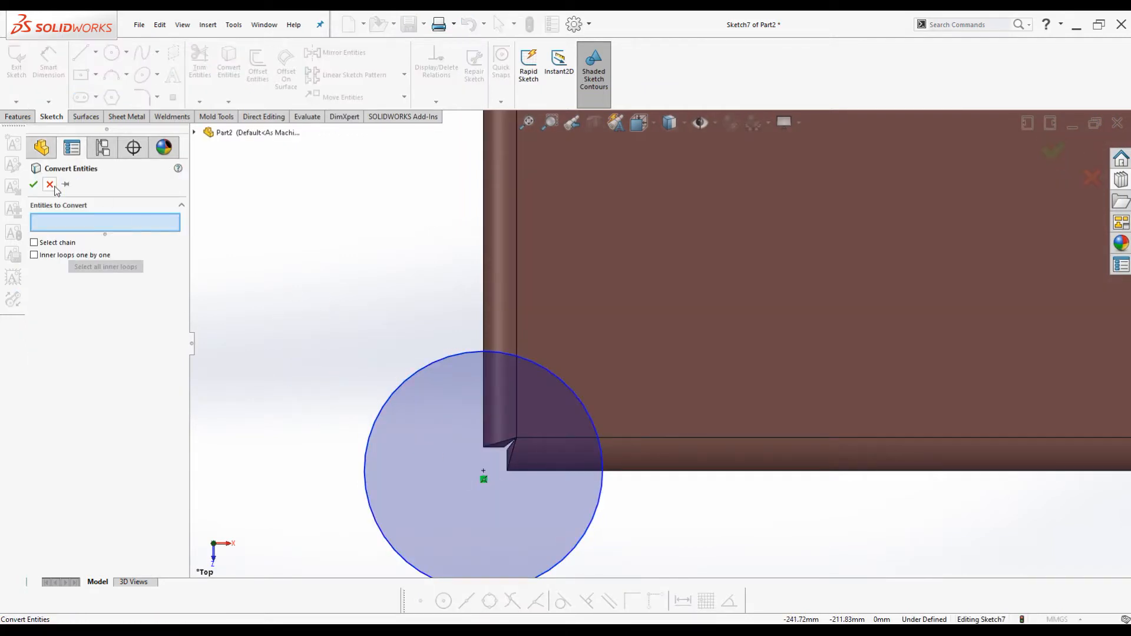
{"action": "left_click", "coordinate": [49, 185]}
{"action": "right_click", "coordinate": [306, 285]}
{"action": "left_click", "coordinate": [270, 287]}
Dimension the corner circle's diameter to 25.4 mm.
{"action": "right_click_drag", "start_coordinate": [292, 307], "coordinate": [285, 266]}
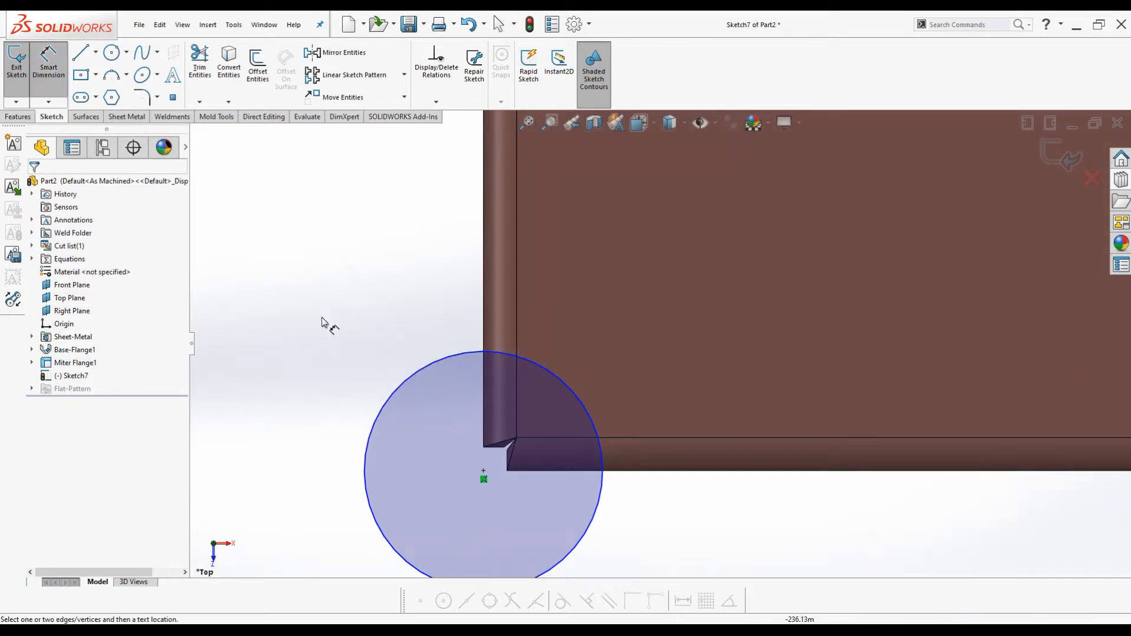
{"action": "left_click", "coordinate": [382, 412]}
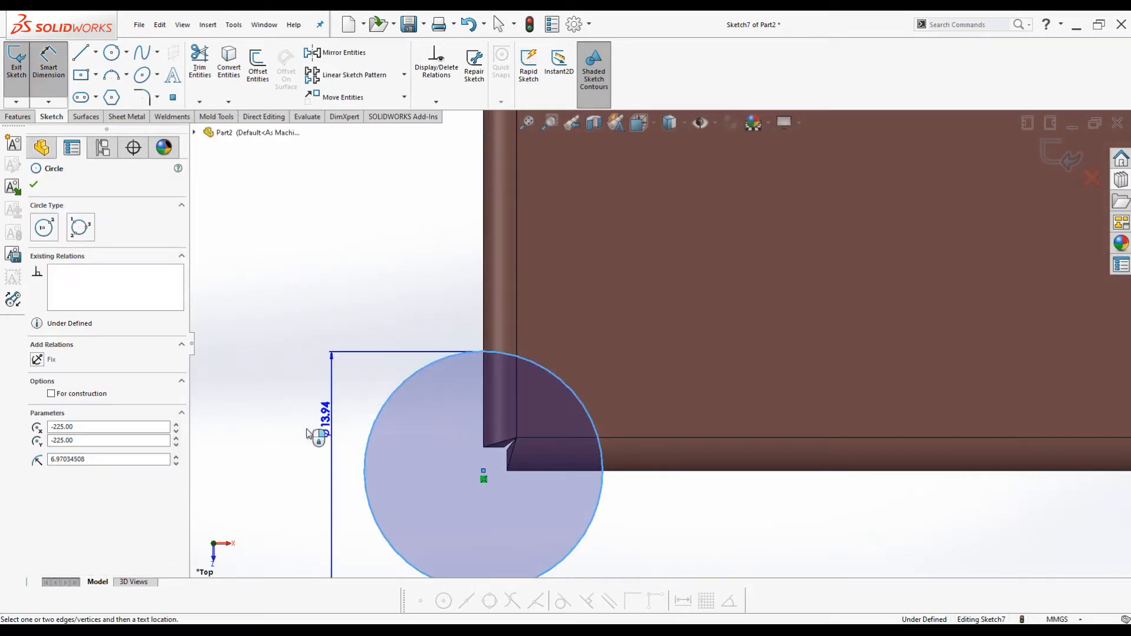
{"action": "left_click", "coordinate": [293, 434]}
{"action": "type", "text": "25.4"}
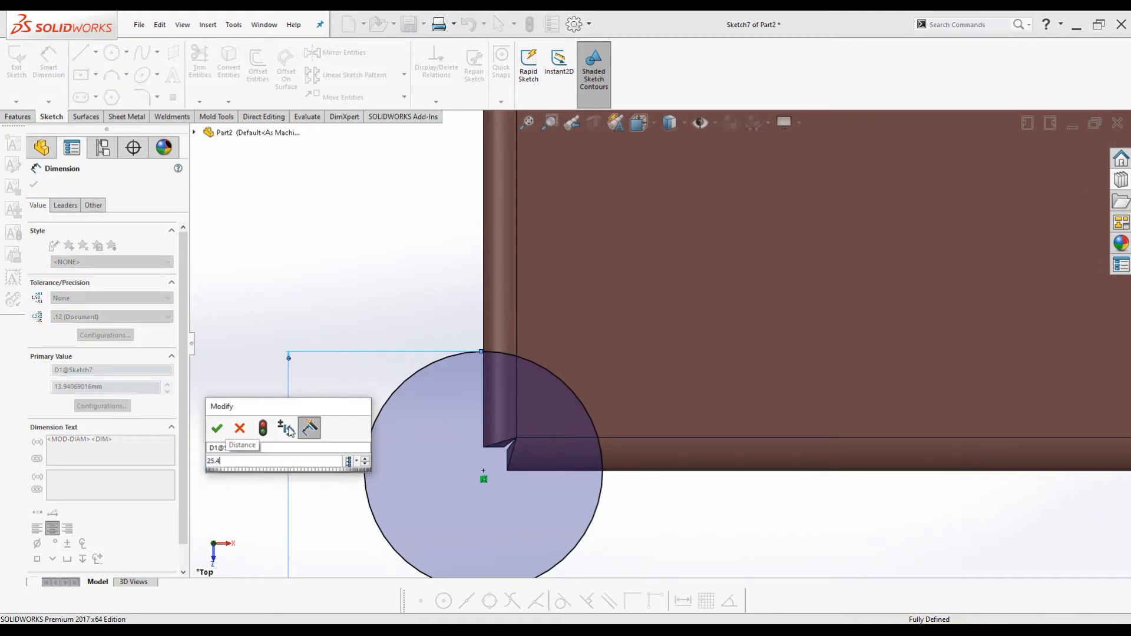
{"action": "key", "text": "Return"}
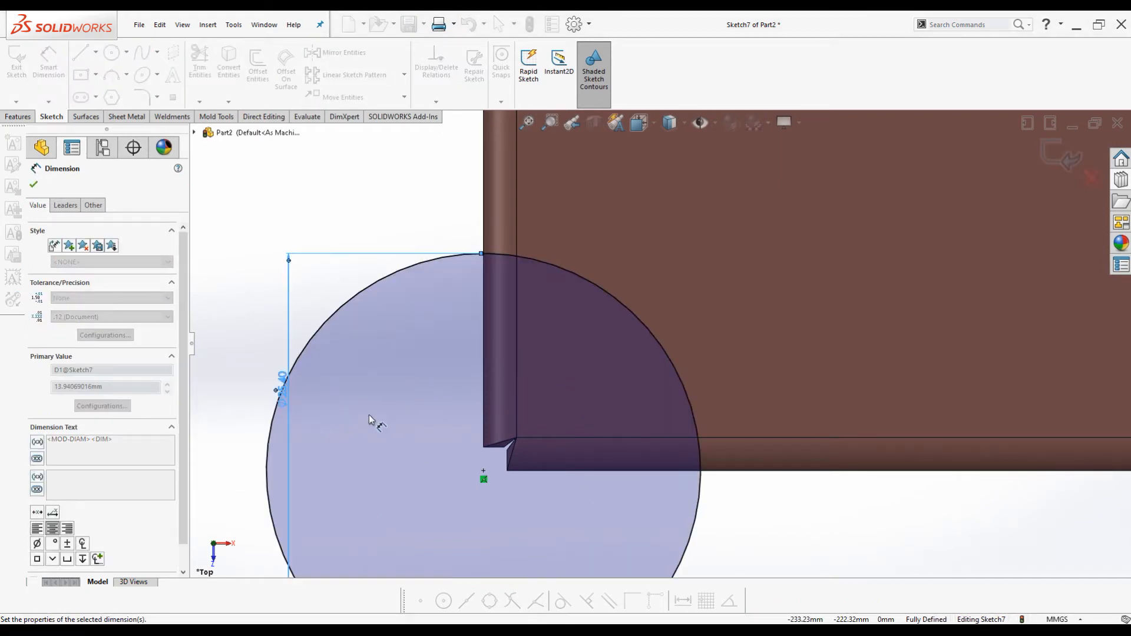
{"action": "scroll", "coordinate": [389, 398], "scroll_direction": "up", "scroll_amount": 10}
{"action": "scroll", "coordinate": [369, 442], "scroll_direction": "up", "scroll_amount": 5}
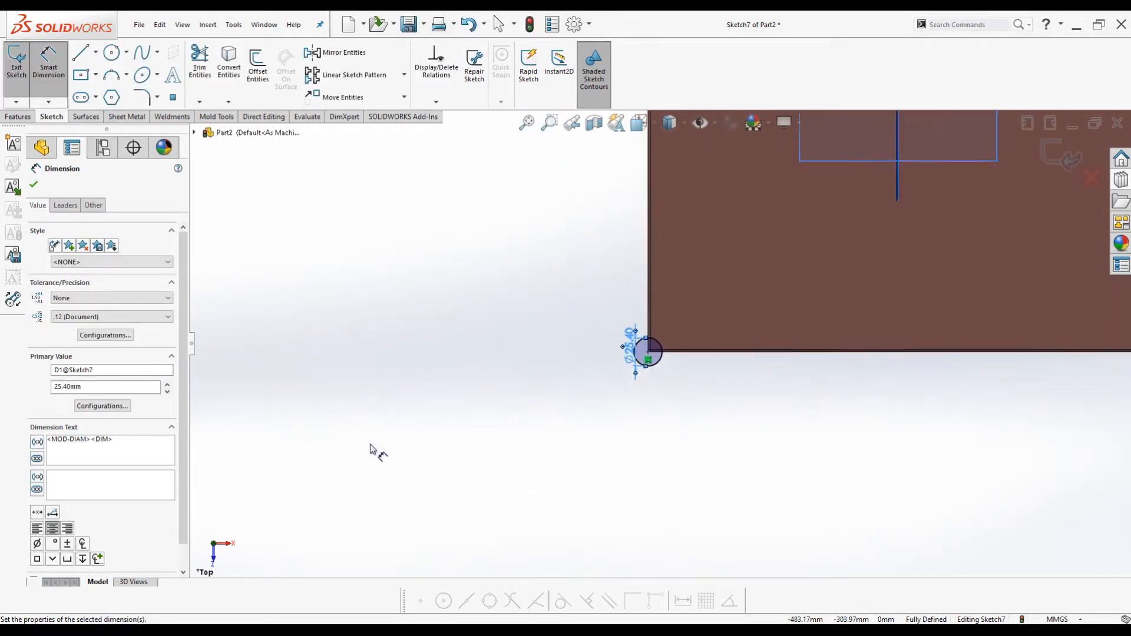
{"action": "scroll", "coordinate": [701, 268], "scroll_direction": "down", "scroll_amount": 3}
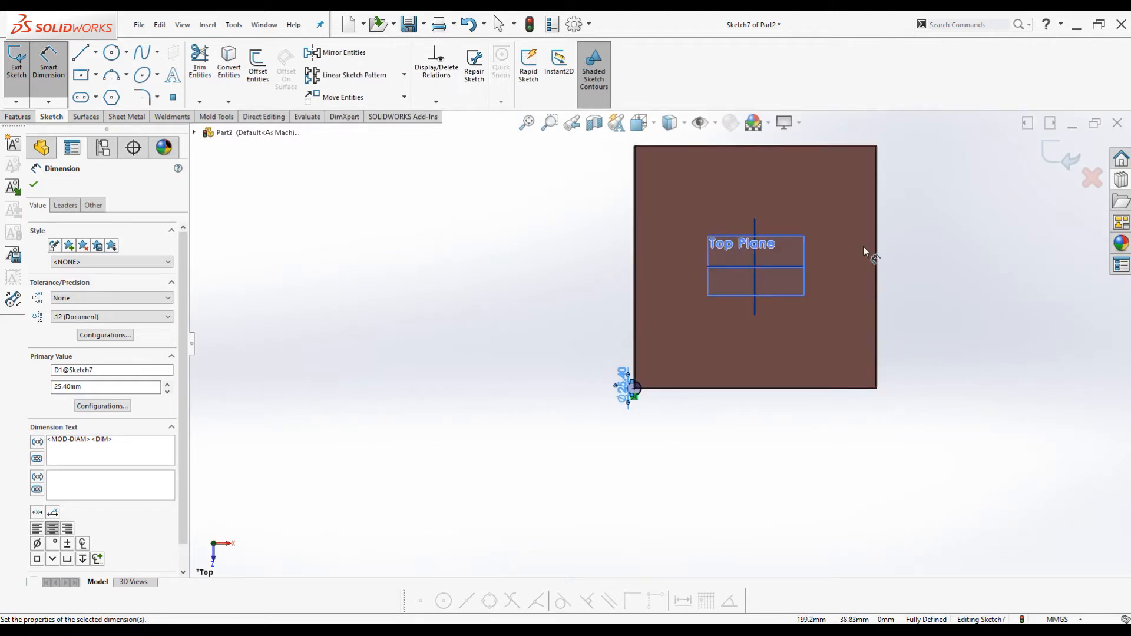
{"action": "scroll", "coordinate": [884, 200], "scroll_direction": "down", "scroll_amount": 4}
{"action": "scroll", "coordinate": [758, 278], "scroll_direction": "up", "scroll_amount": 3}
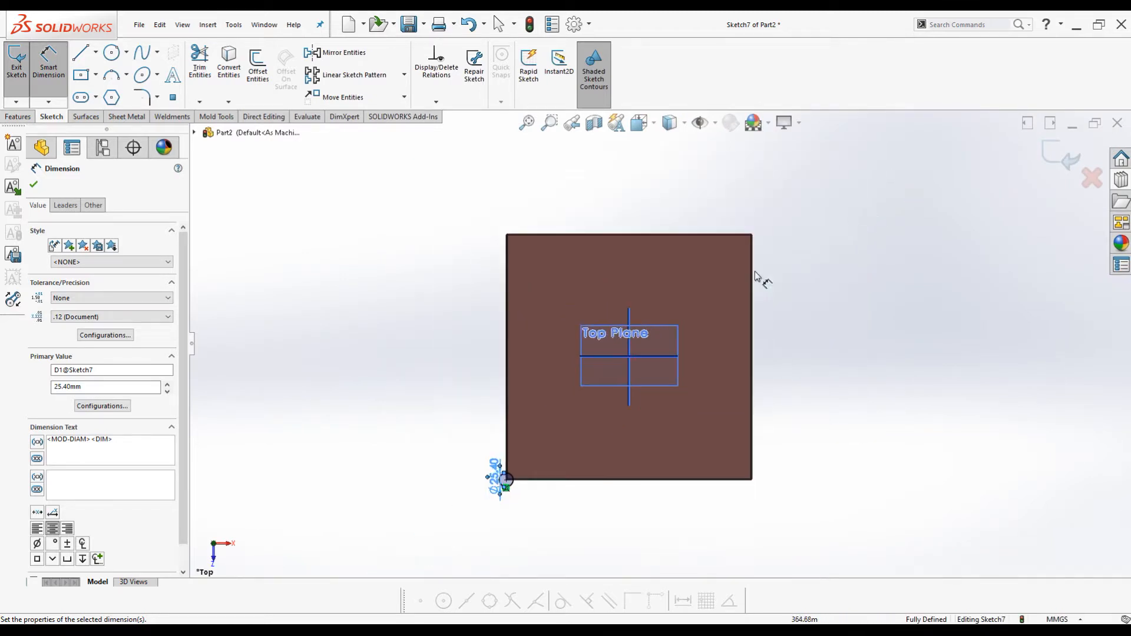
{"action": "left_click", "coordinate": [34, 185]}
{"action": "key", "text": "Escape"}
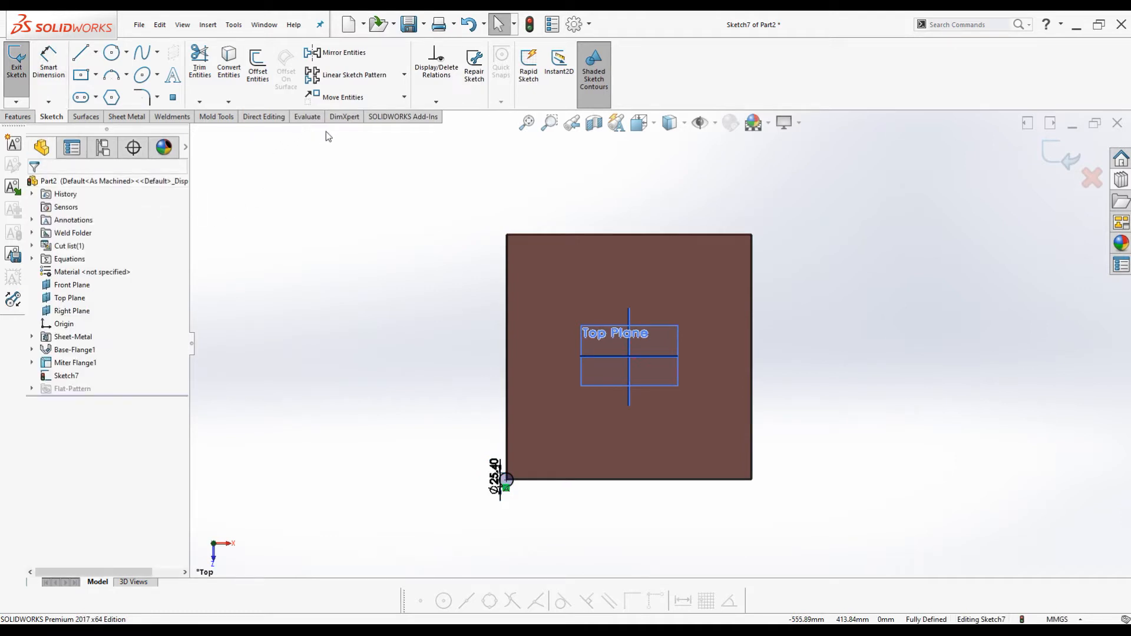
Start a Linear Sketch Pattern with the corner circle as the entity to pattern along the X-axis.
{"action": "left_click", "coordinate": [329, 78]}
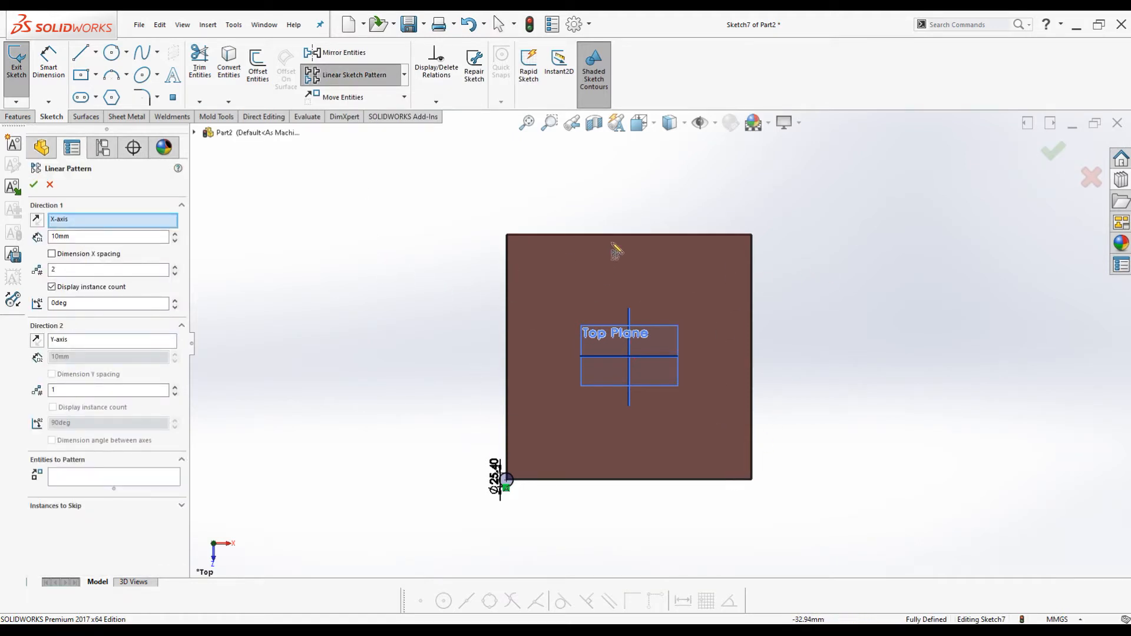
{"action": "scroll", "coordinate": [548, 465], "scroll_direction": "down", "scroll_amount": 3}
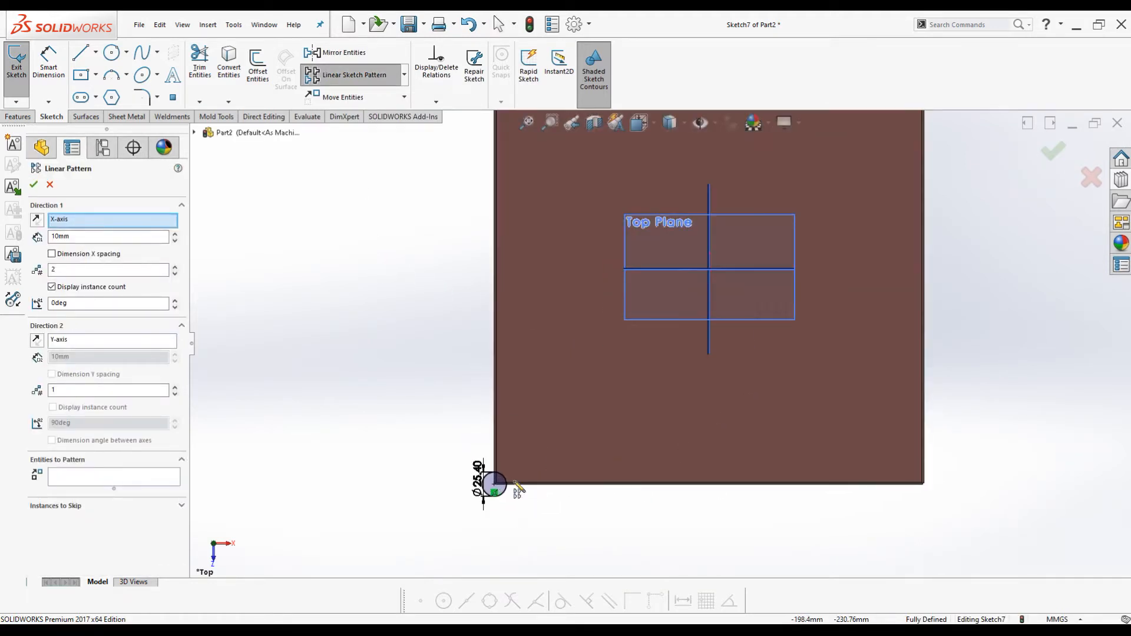
{"action": "left_click", "coordinate": [81, 482]}
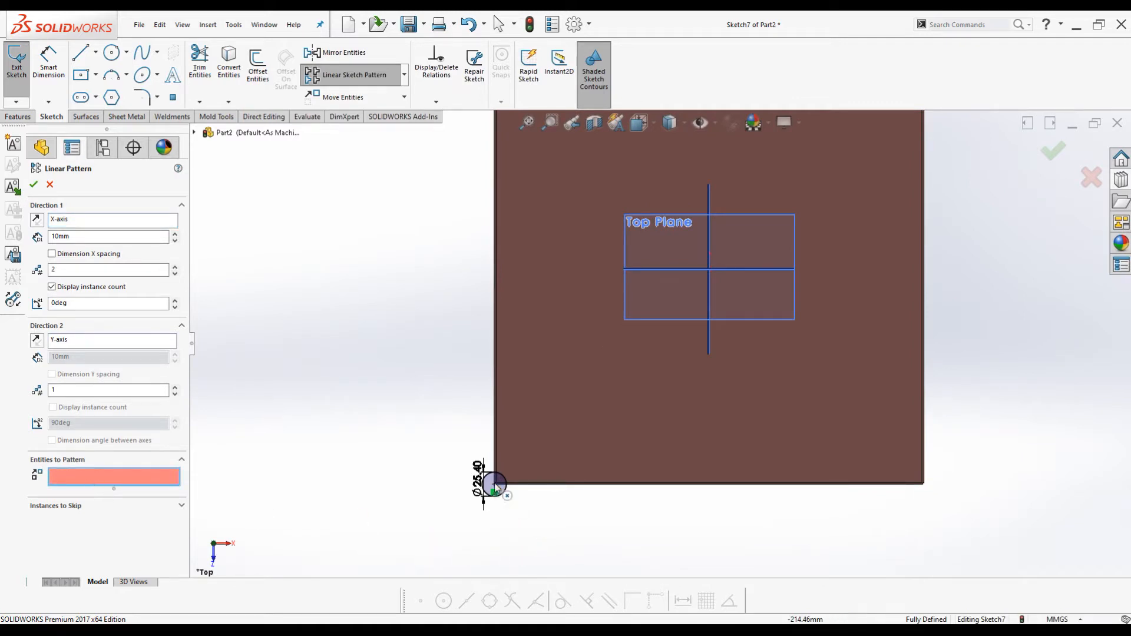
{"action": "scroll", "coordinate": [501, 492], "scroll_direction": "down", "scroll_amount": 2}
{"action": "left_click", "coordinate": [526, 489]}
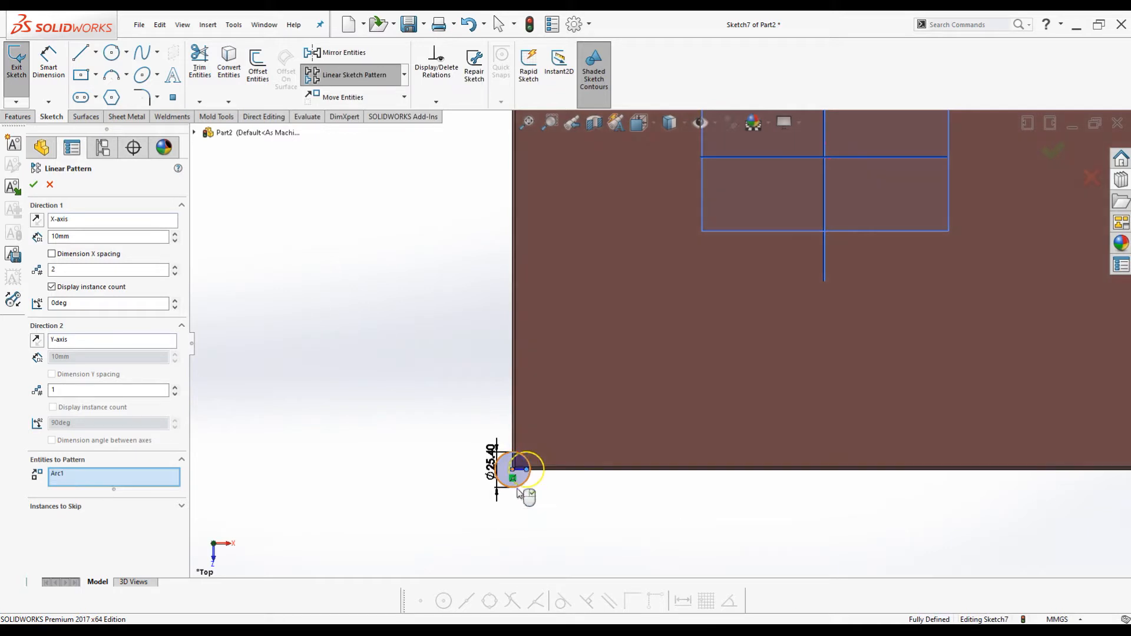
Set the circle pattern's X-axis spacing to 450 mm.
{"action": "scroll", "coordinate": [530, 490], "scroll_direction": "up", "scroll_amount": 3}
{"action": "scroll", "coordinate": [432, 517], "scroll_direction": "up", "scroll_amount": 2}
{"action": "scroll", "coordinate": [738, 310], "scroll_direction": "down", "scroll_amount": 4}
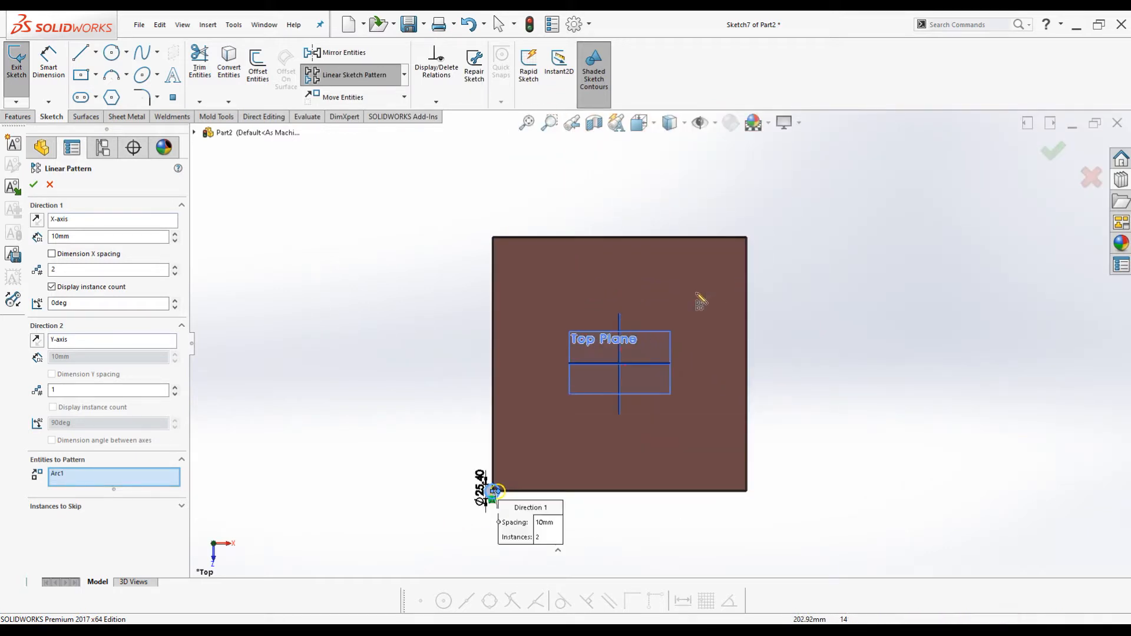
{"action": "double_click", "coordinate": [75, 233]}
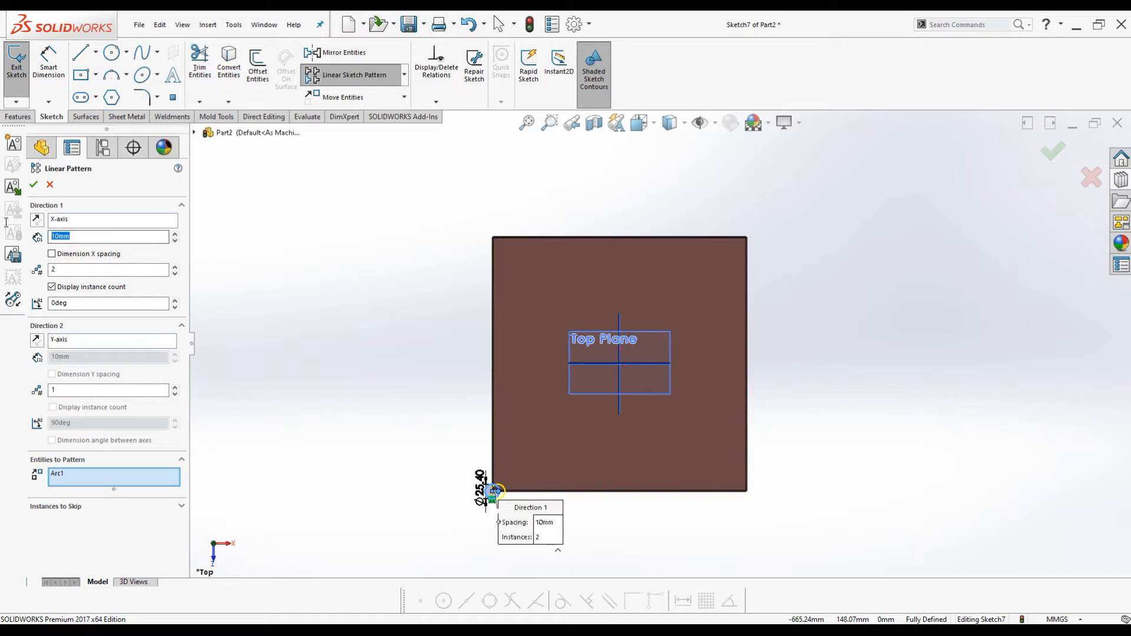
{"action": "type", "text": "450"}
{"action": "key", "text": "Tab"}
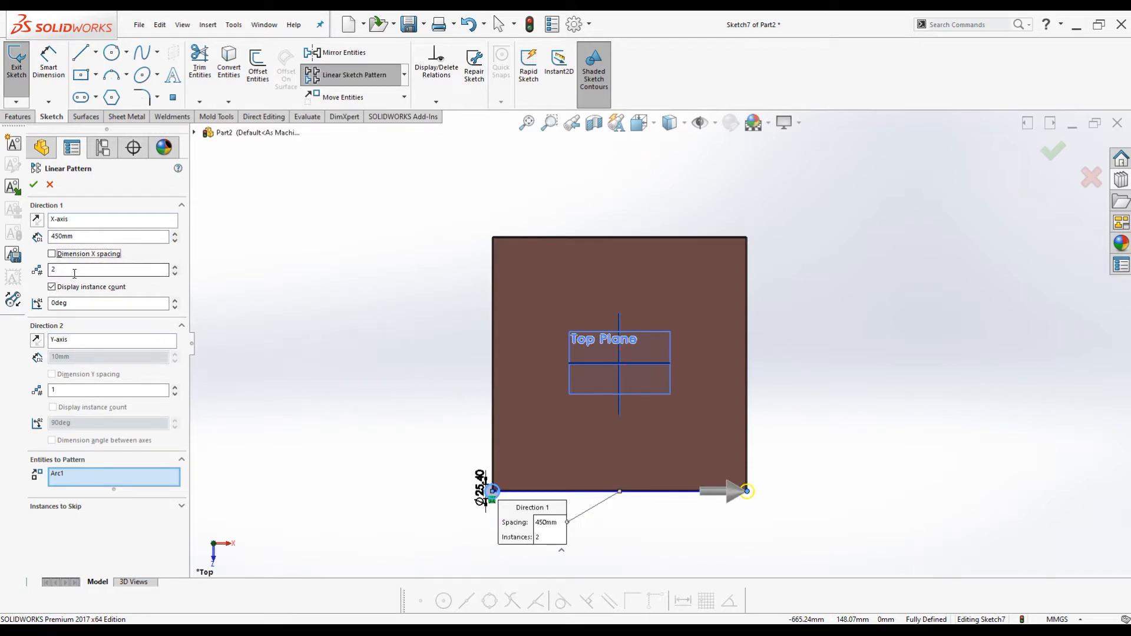
Replace the sketch pattern's Y-axis direction reference with the plate's left vertical edge.
{"action": "scroll", "coordinate": [753, 486], "scroll_direction": "down", "scroll_amount": 2}
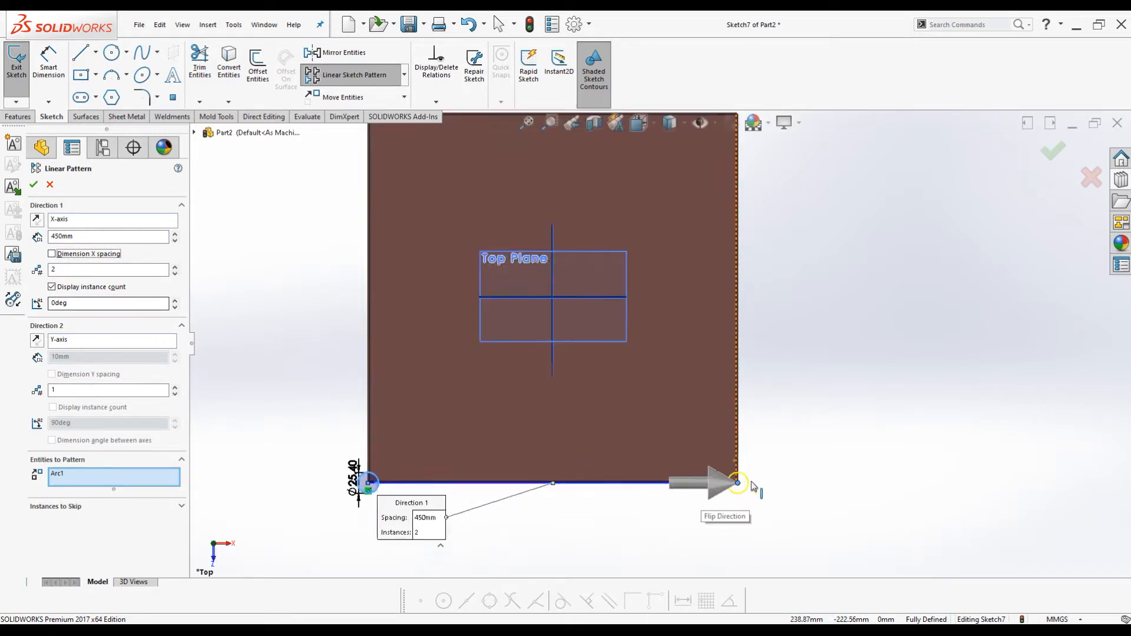
{"action": "scroll", "coordinate": [754, 486], "scroll_direction": "down", "scroll_amount": 1}
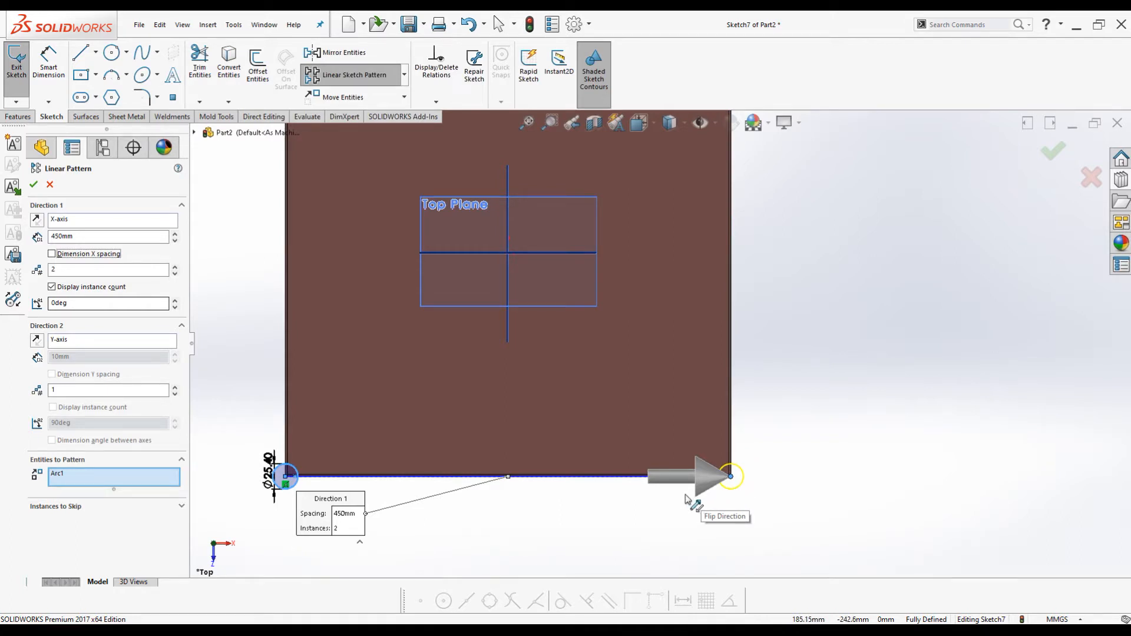
{"action": "scroll", "coordinate": [686, 507], "scroll_direction": "up", "scroll_amount": 2}
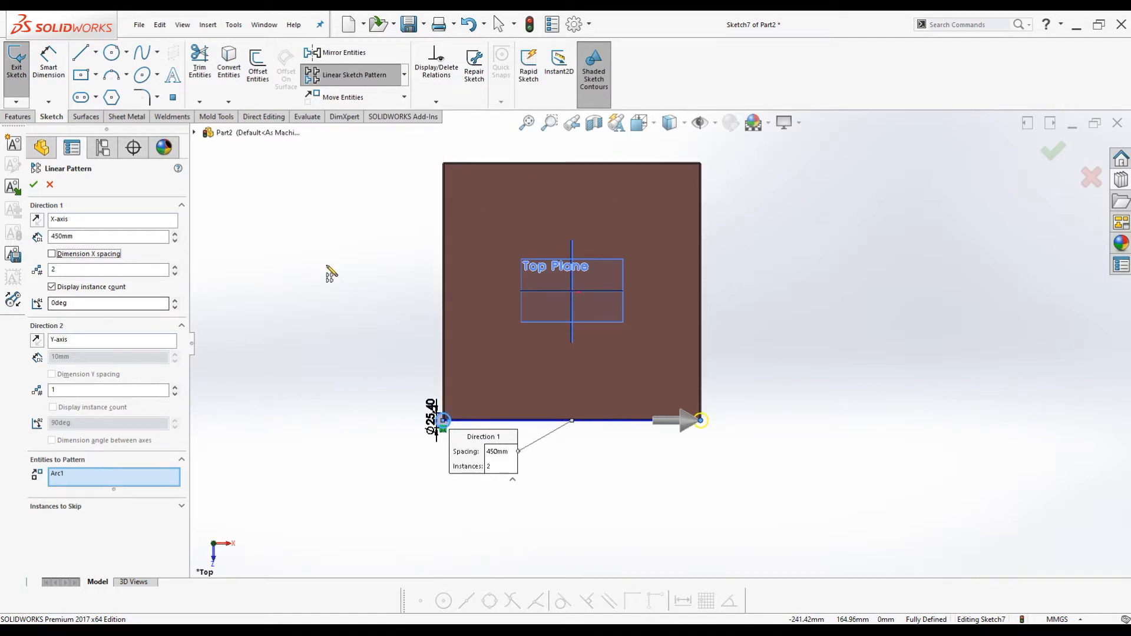
{"action": "left_click", "coordinate": [59, 342]}
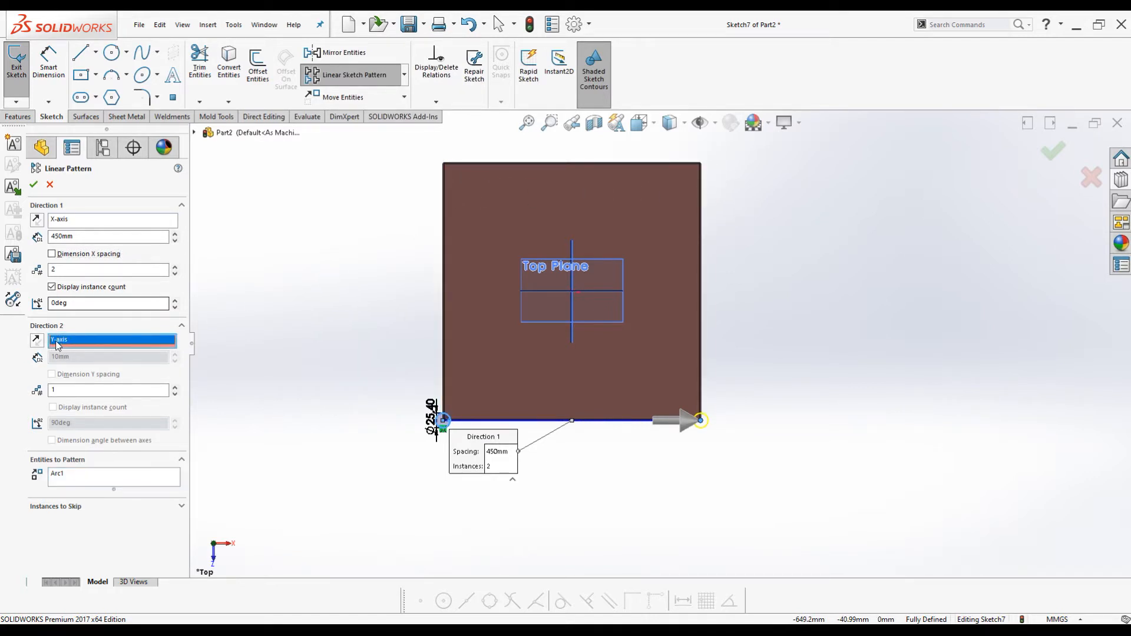
{"action": "right_click", "coordinate": [69, 341]}
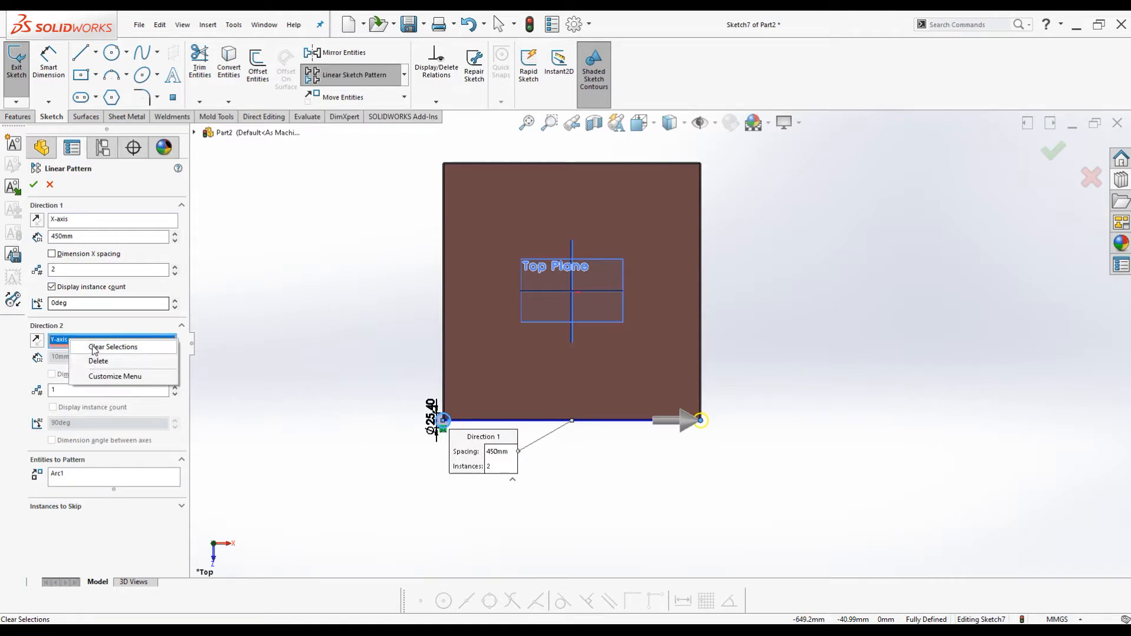
{"action": "left_click", "coordinate": [97, 347]}
{"action": "scroll", "coordinate": [488, 322], "scroll_direction": "down", "scroll_amount": 5}
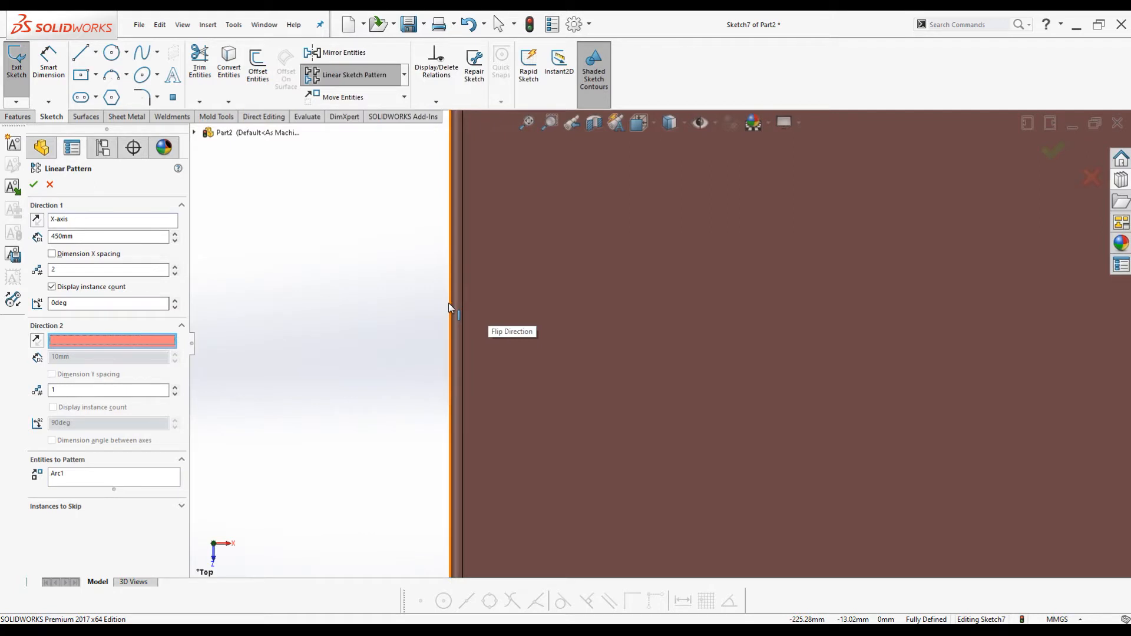
{"action": "left_click", "coordinate": [449, 303]}
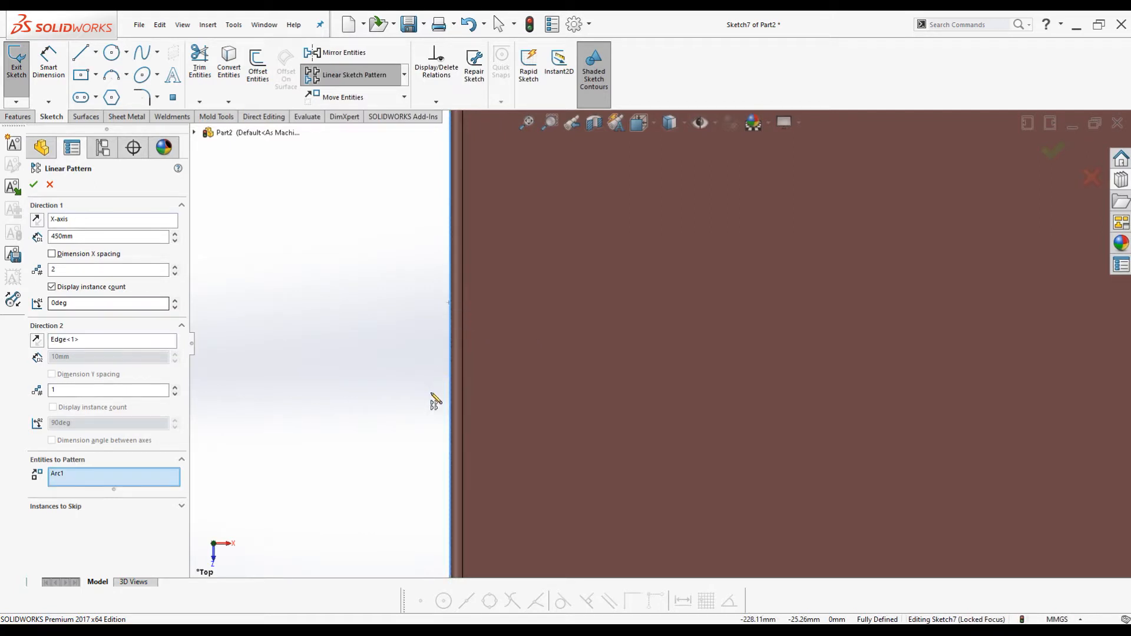
Set the pattern's second direction to 2 instances spaced 450 mm and finish the four-corner circle pattern.
{"action": "scroll", "coordinate": [433, 400], "scroll_direction": "down", "scroll_amount": 3}
{"action": "scroll", "coordinate": [430, 394], "scroll_direction": "up", "scroll_amount": 4}
{"action": "scroll", "coordinate": [526, 371], "scroll_direction": "up", "scroll_amount": 3}
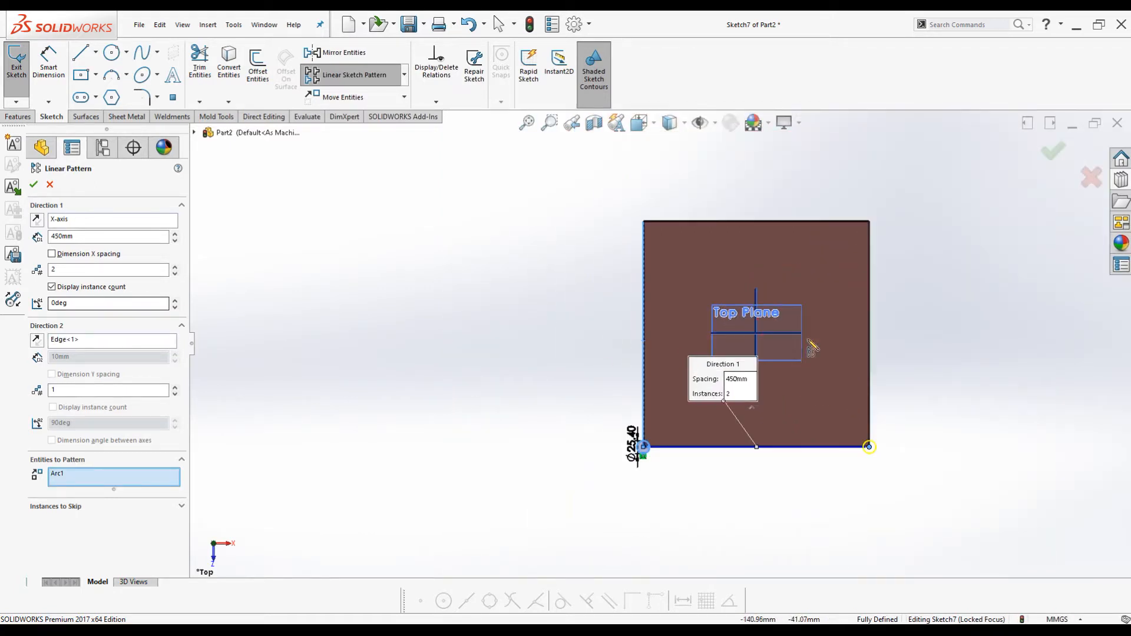
{"action": "scroll", "coordinate": [775, 341], "scroll_direction": "down", "scroll_amount": 3}
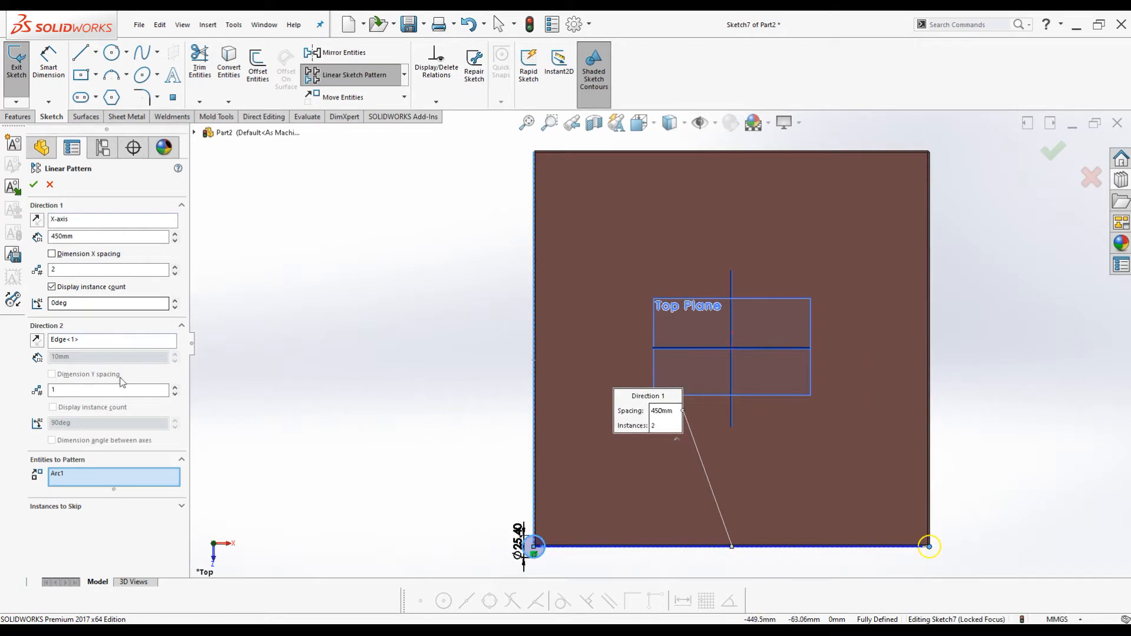
{"action": "left_click", "coordinate": [175, 388]}
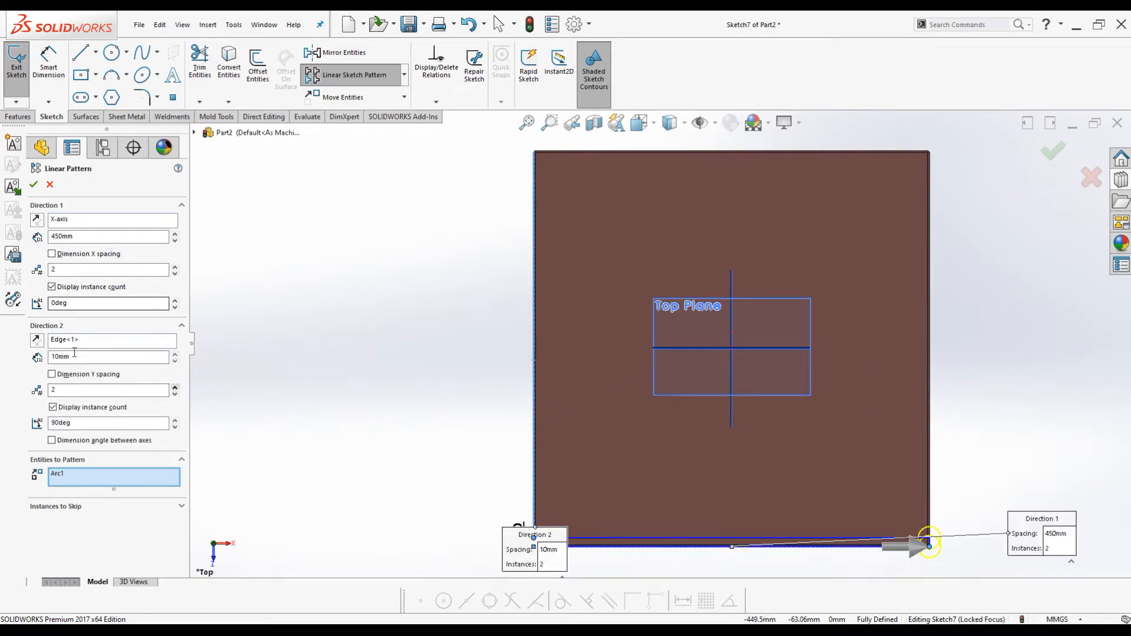
{"action": "left_click_drag", "start_coordinate": [75, 356], "coordinate": [30, 348]}
{"action": "type", "text": "450"}
{"action": "key", "text": "Return"}
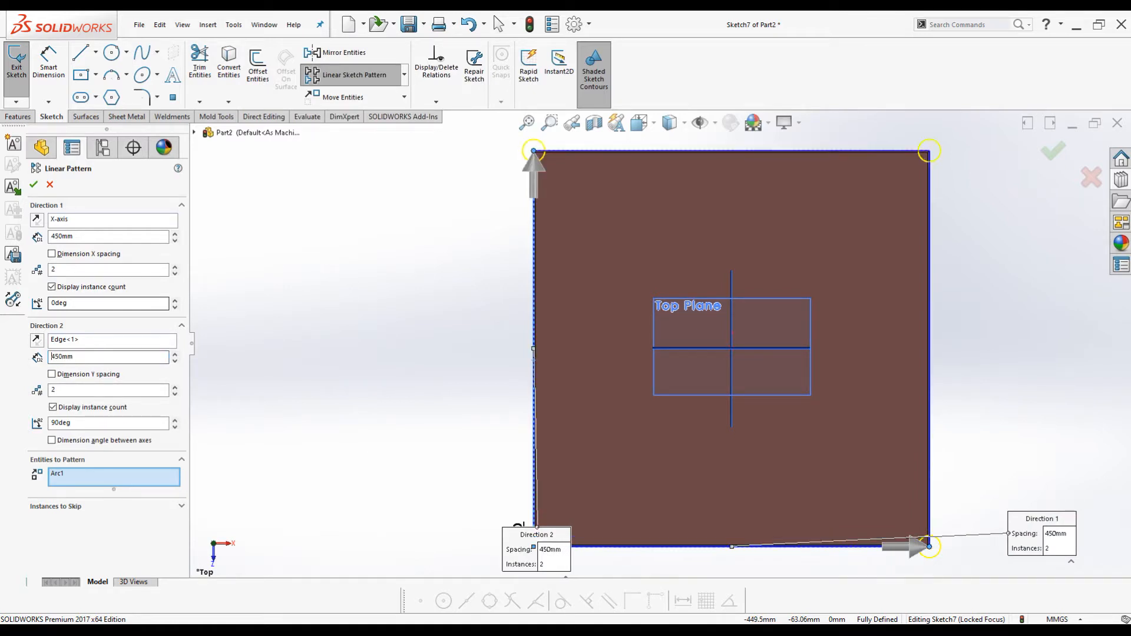
{"action": "left_click", "coordinate": [33, 184]}
Cut the four corner circles out of the shelf with an Extruded Cut set to Through All.
{"action": "scroll", "coordinate": [508, 293], "scroll_direction": "up", "scroll_amount": 3}
{"action": "scroll", "coordinate": [934, 377], "scroll_direction": "down", "scroll_amount": 4}
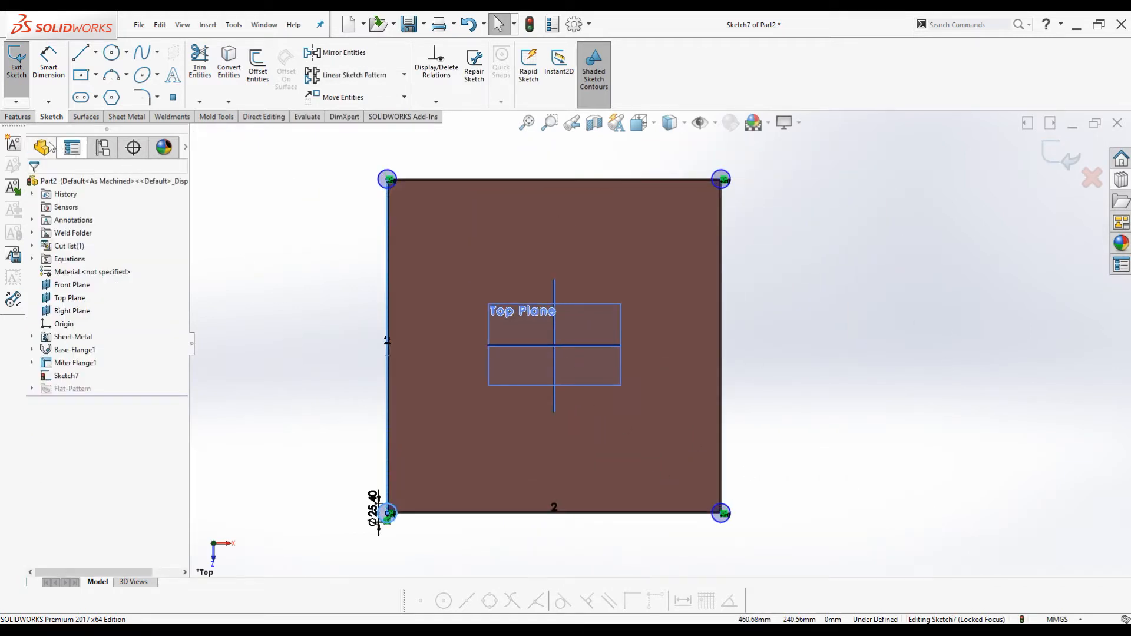
{"action": "left_click", "coordinate": [11, 117]}
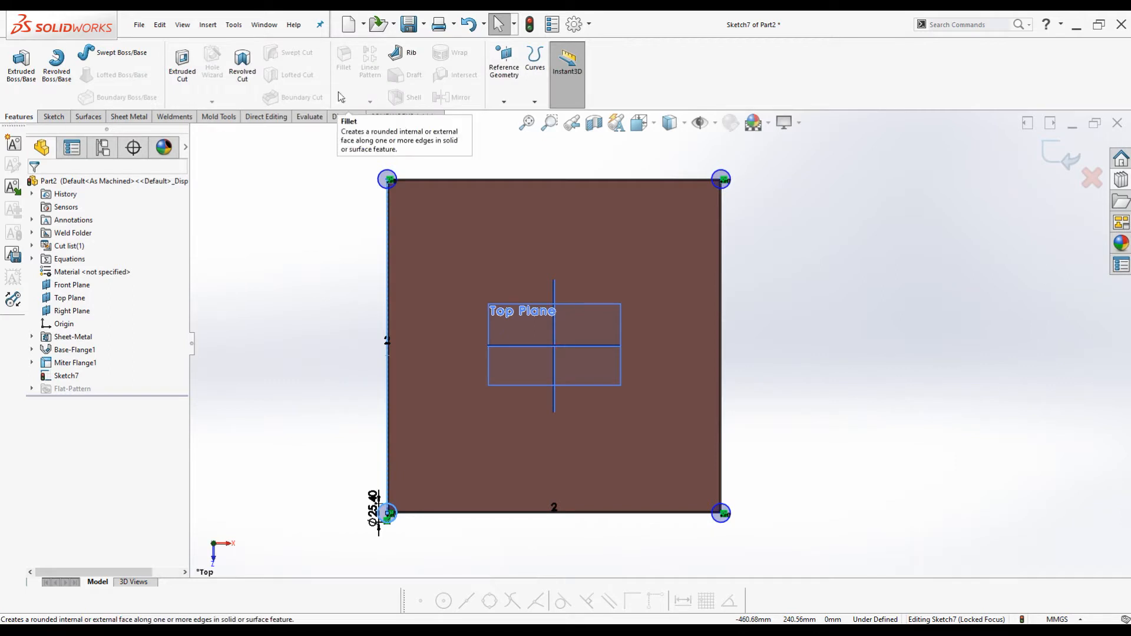
{"action": "left_click", "coordinate": [180, 64]}
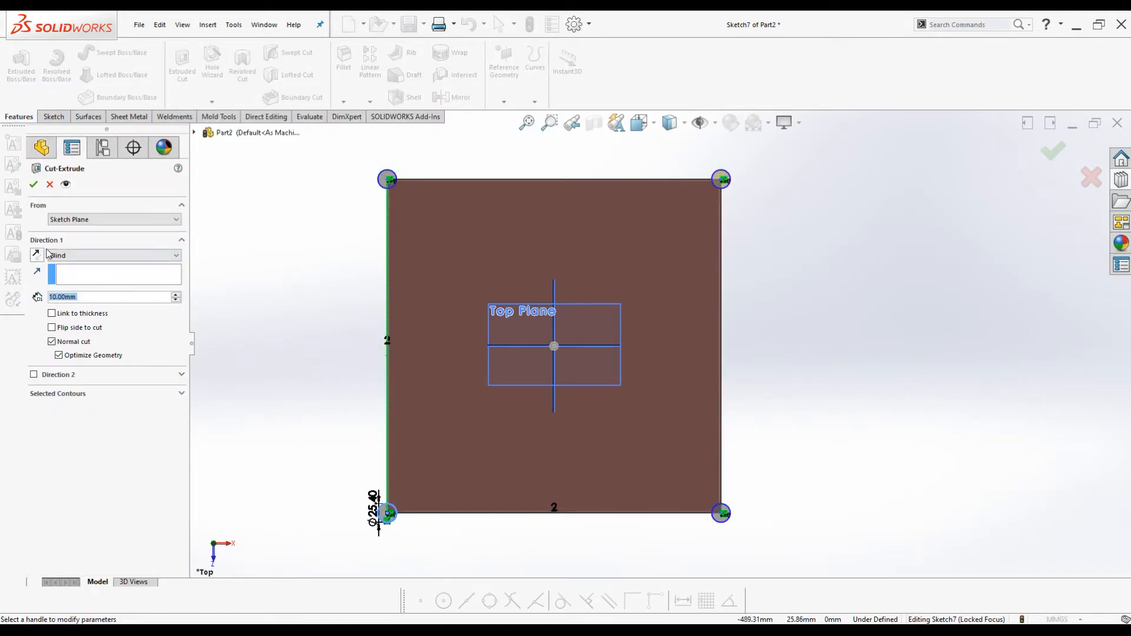
{"action": "left_click", "coordinate": [79, 256]}
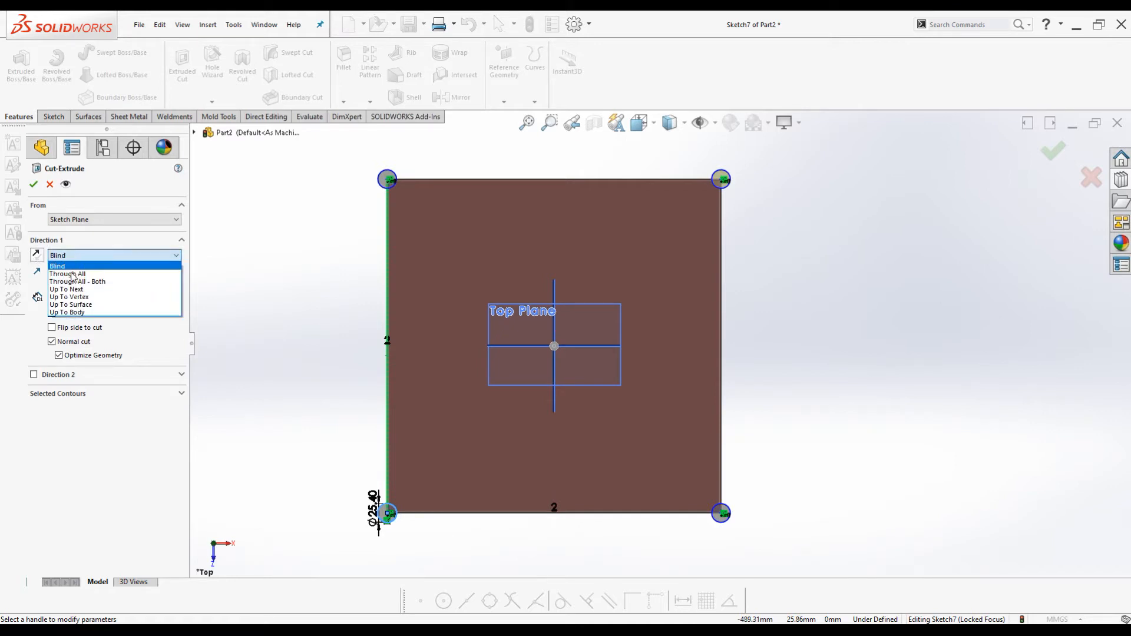
{"action": "left_click", "coordinate": [71, 275]}
{"action": "left_click", "coordinate": [33, 184]}
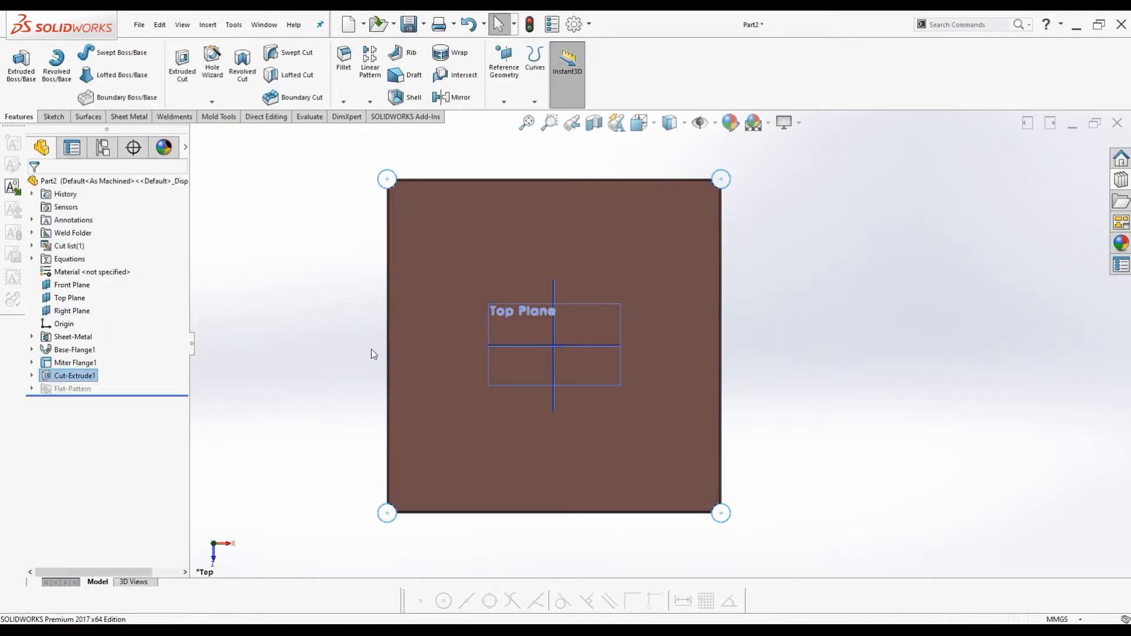
Show the shelf in isometric view and apply the material Stainless Steel (ferritic) to the part.
{"action": "key", "text": "ctrl+7"}
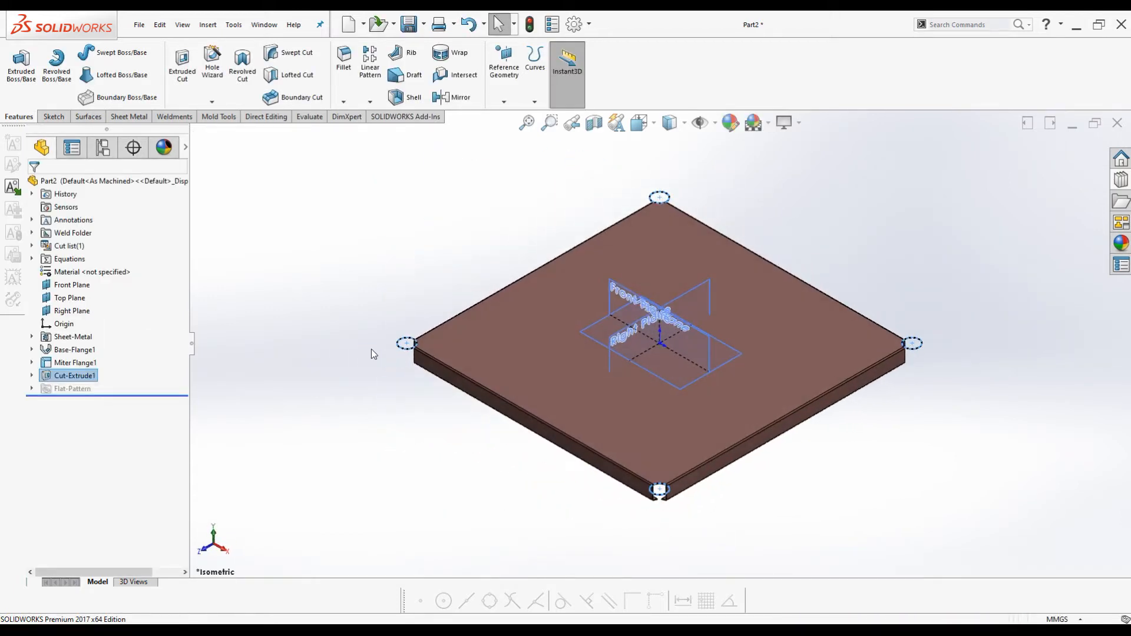
{"action": "scroll", "coordinate": [372, 354], "scroll_direction": "down", "scroll_amount": 1}
{"action": "left_click", "coordinate": [504, 505]}
{"action": "scroll", "coordinate": [506, 499], "scroll_direction": "up", "scroll_amount": 1}
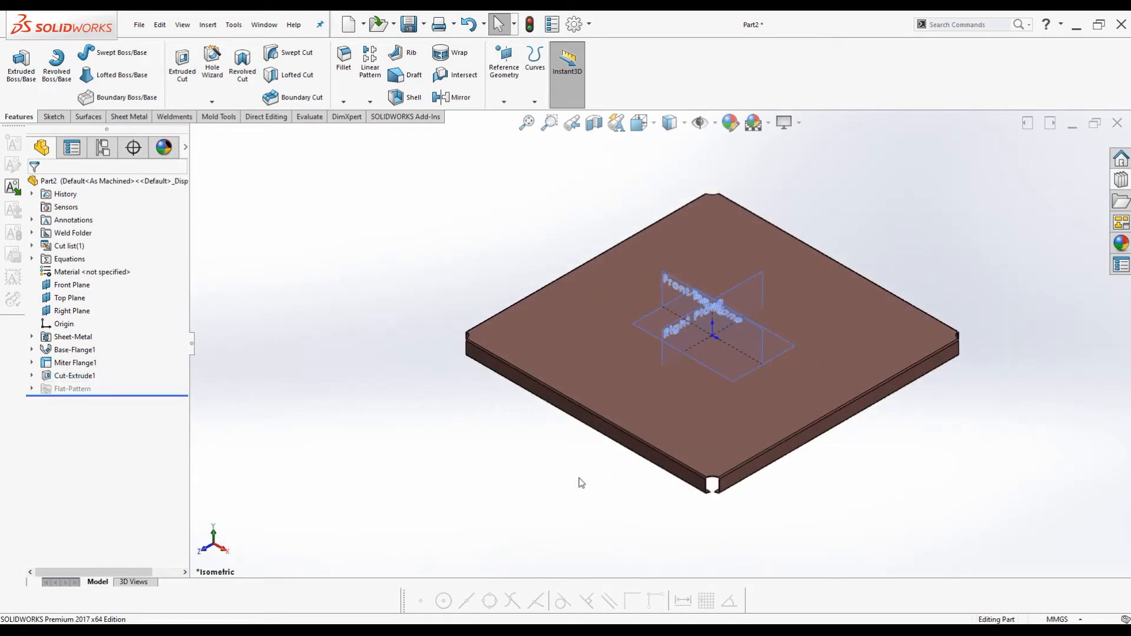
{"action": "right_click", "coordinate": [70, 274]}
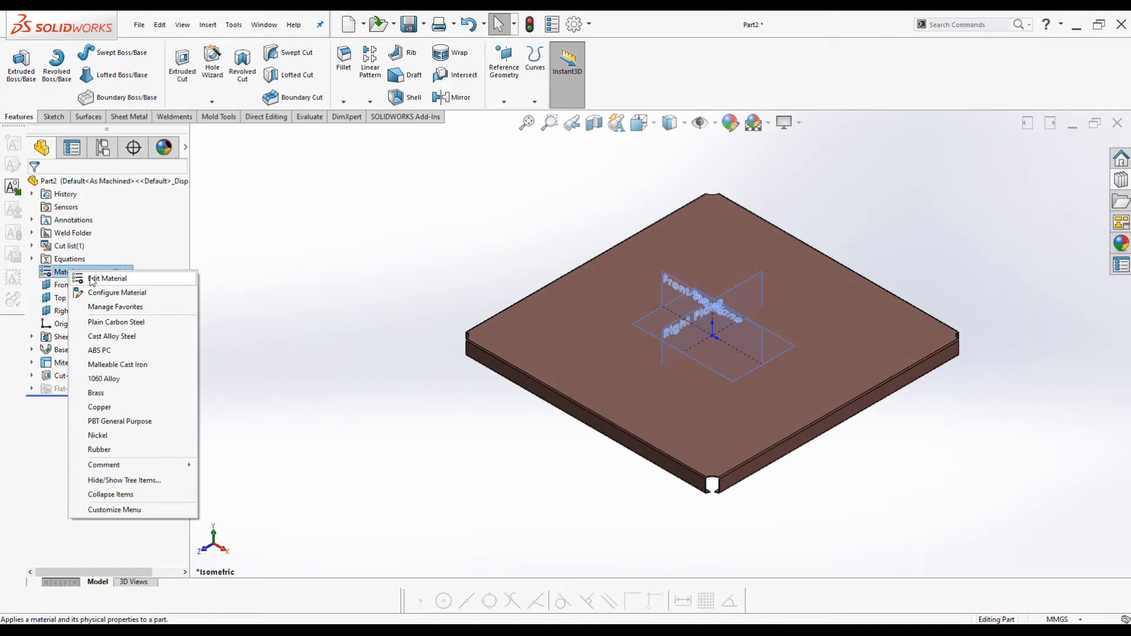
{"action": "left_click", "coordinate": [254, 292]}
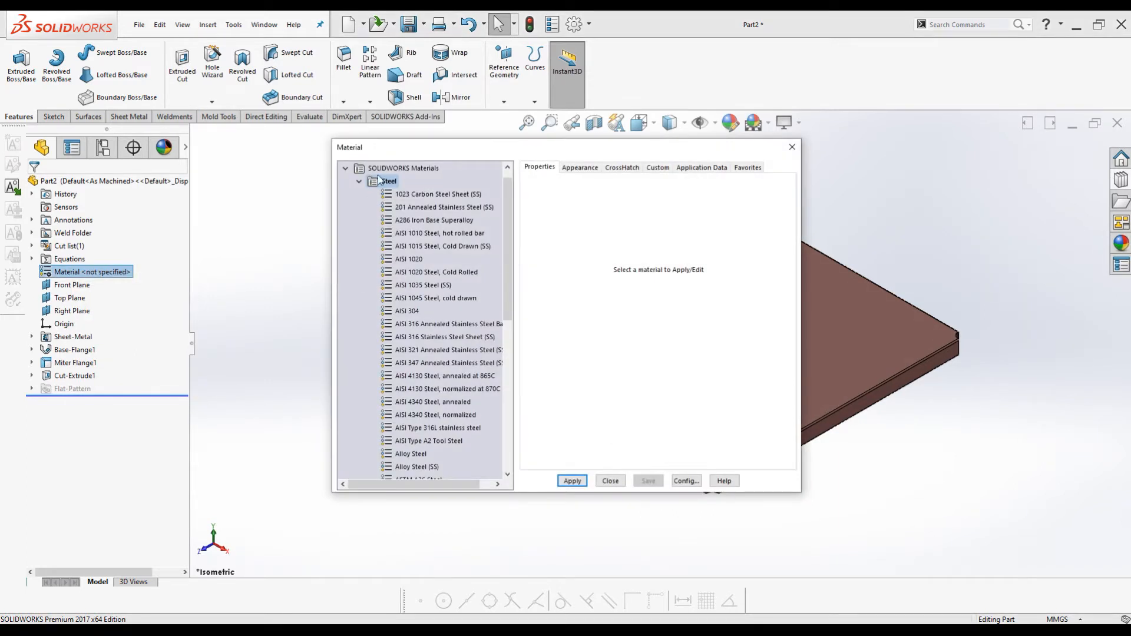
{"action": "scroll", "coordinate": [422, 279], "scroll_direction": "down", "scroll_amount": 2}
{"action": "scroll", "coordinate": [422, 282], "scroll_direction": "down", "scroll_amount": 3}
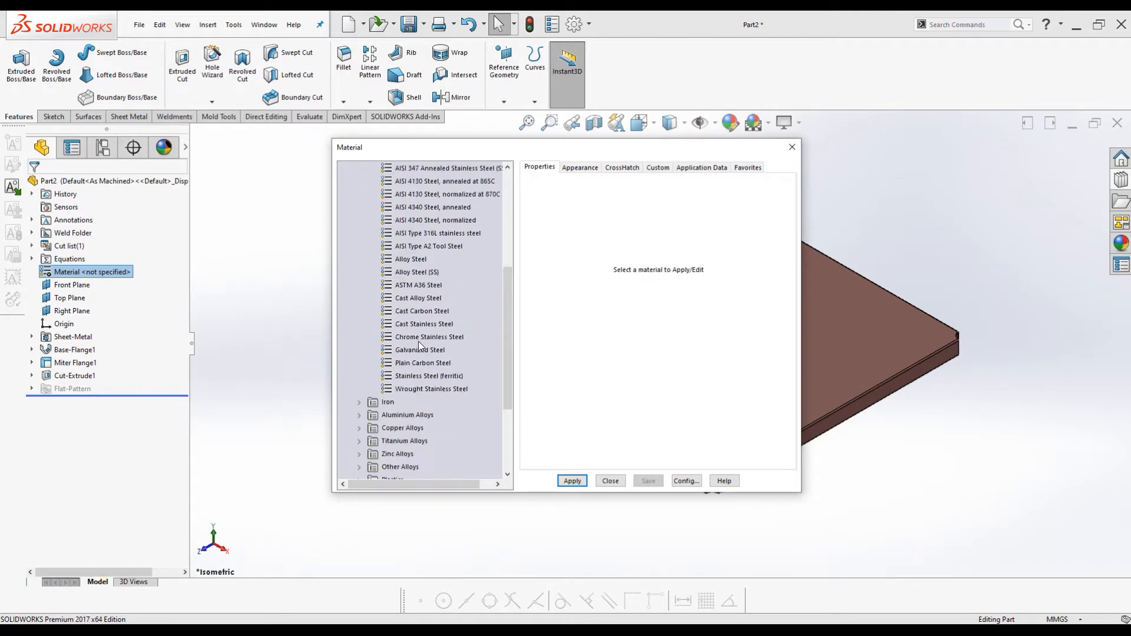
{"action": "left_click", "coordinate": [429, 377]}
{"action": "left_click", "coordinate": [572, 481]}
{"action": "left_click", "coordinate": [611, 481]}
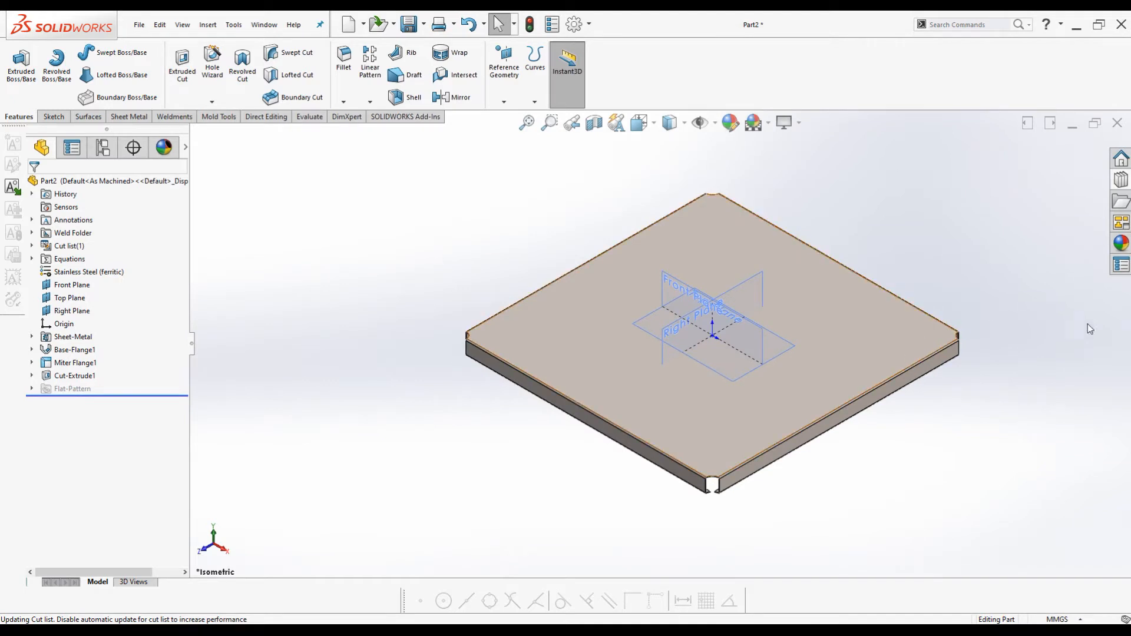
Save the part in the TROLLEY folder as 450x450x25 Tray and close it.
{"action": "left_click", "coordinate": [409, 25]}
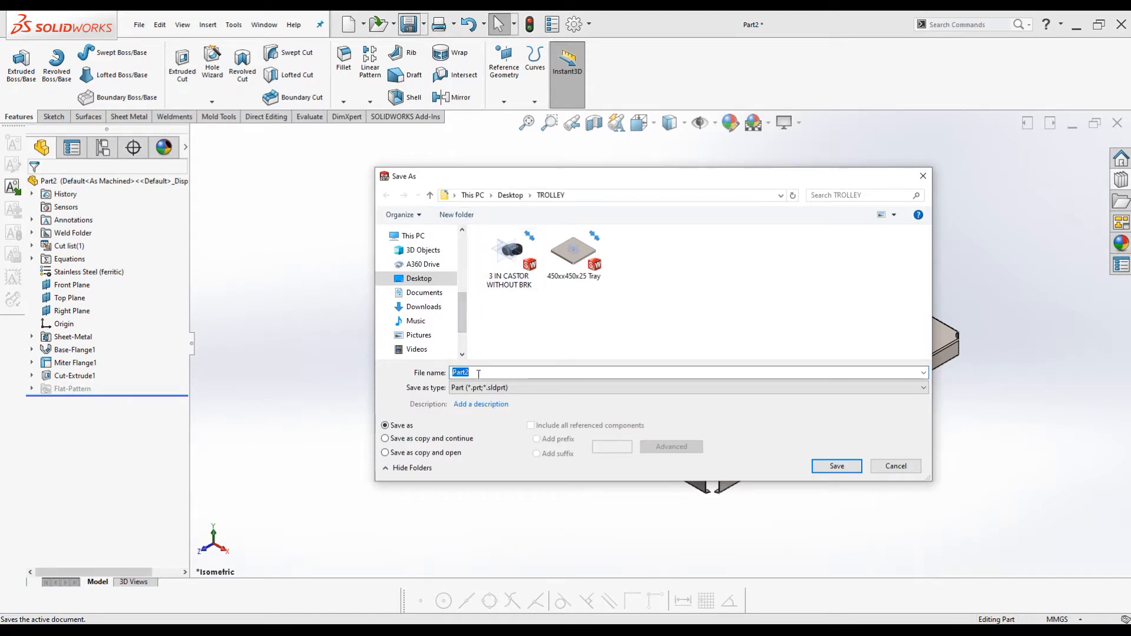
{"action": "type", "text": "4"}
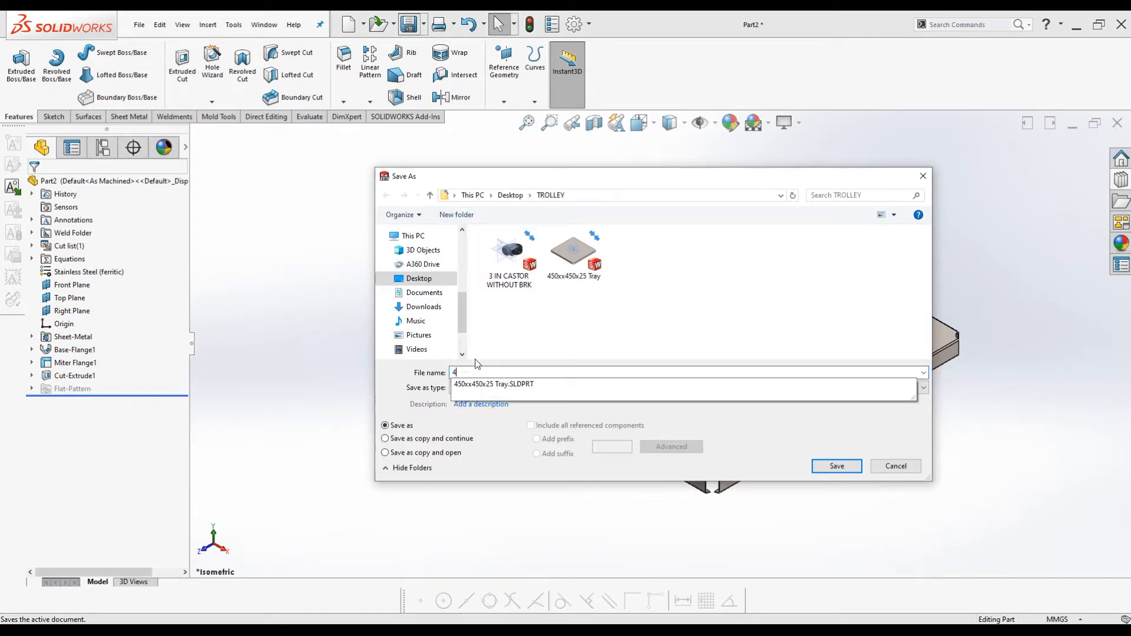
{"action": "type", "text": "50x450x25"}
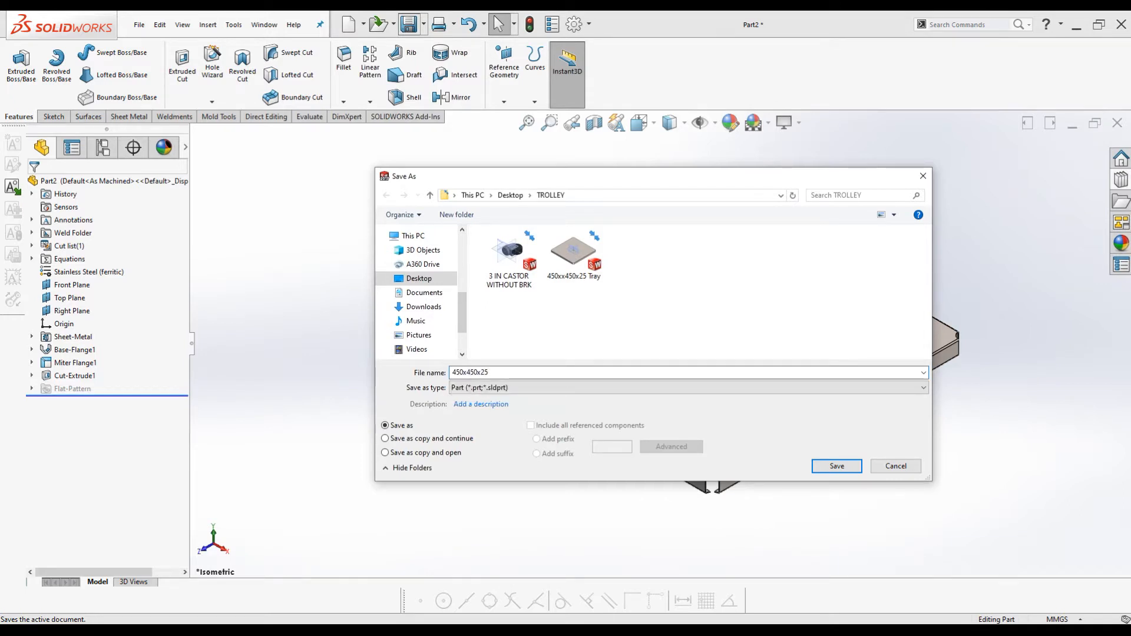
{"action": "type", "text": " Tray"}
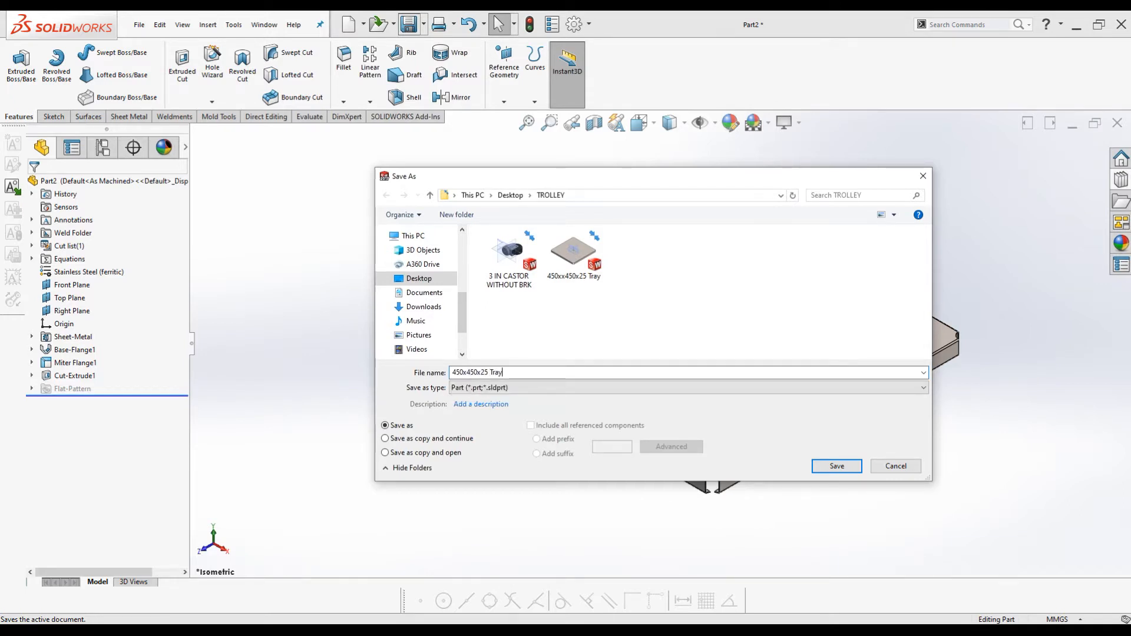
{"action": "left_click", "coordinate": [837, 470]}
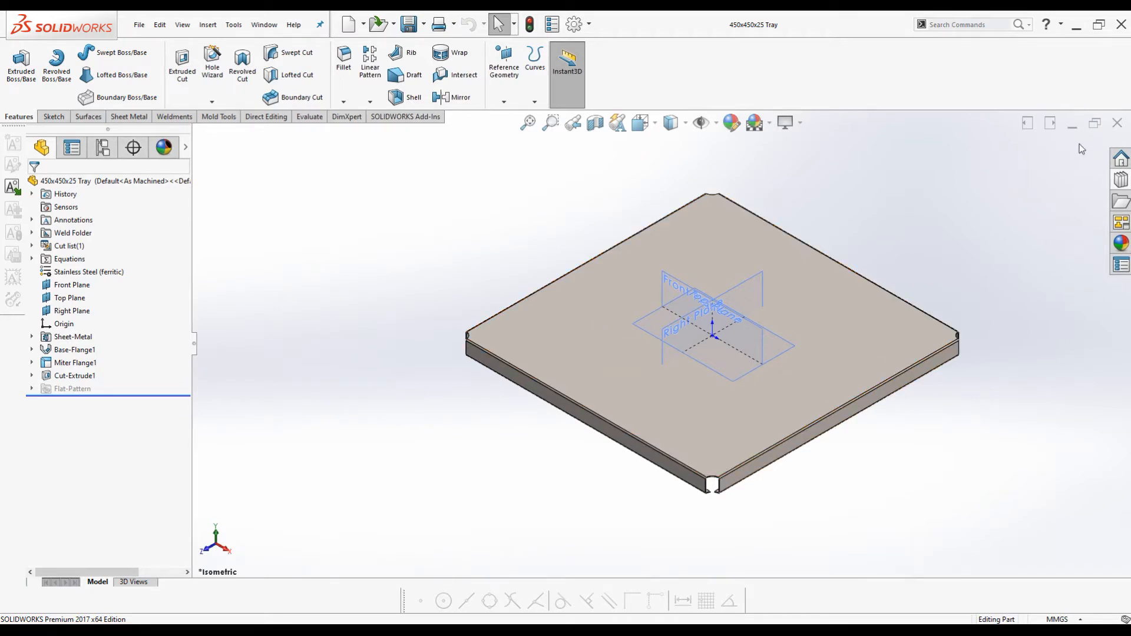
{"action": "left_click", "coordinate": [1118, 122]}
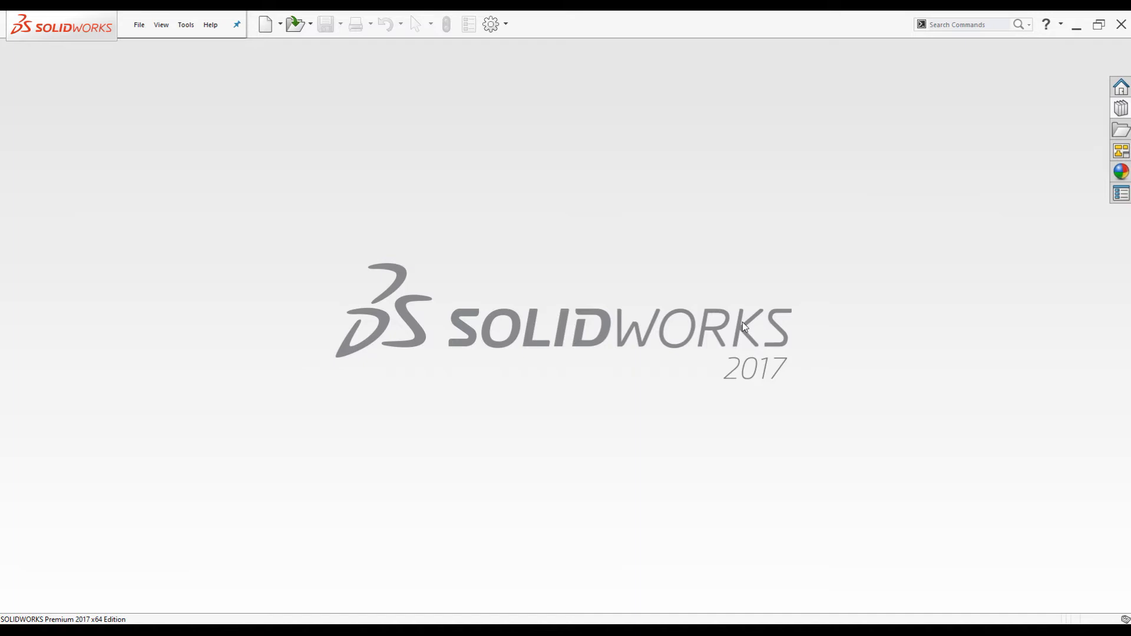
Create a new part from the NSPartDwgMetric template.
{"action": "left_click", "coordinate": [266, 26]}
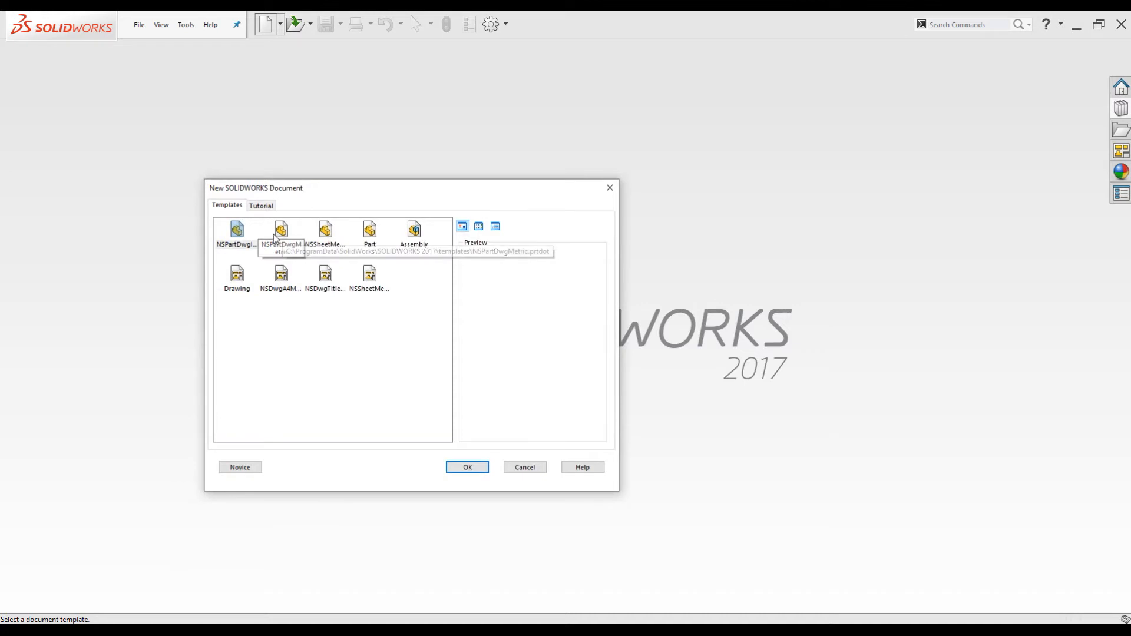
{"action": "left_click", "coordinate": [281, 231]}
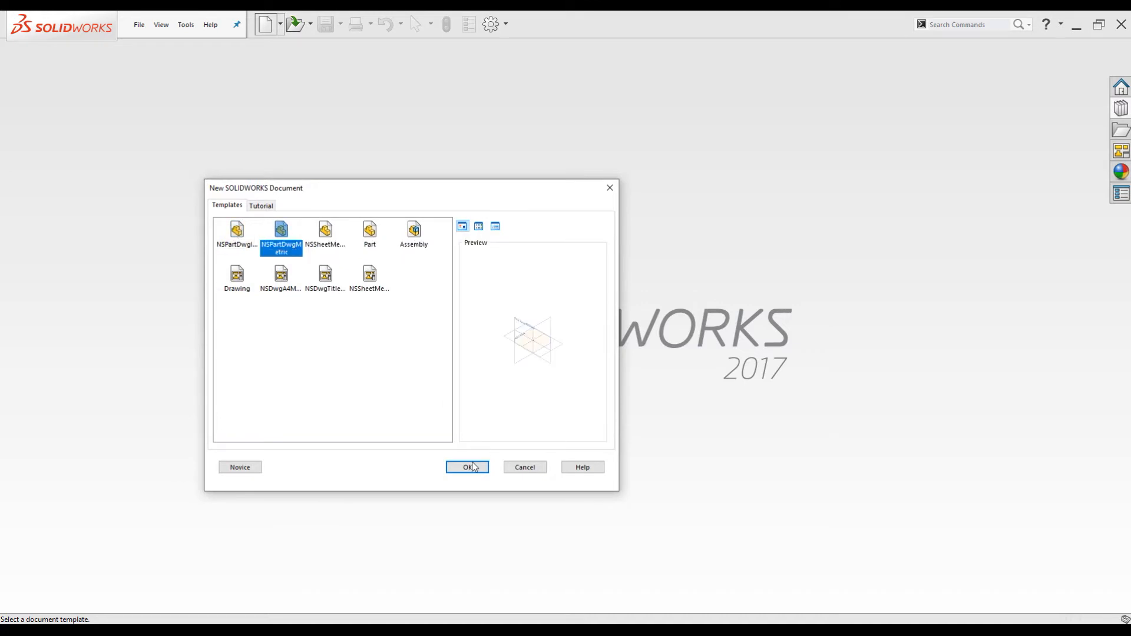
{"action": "left_click", "coordinate": [468, 467]}
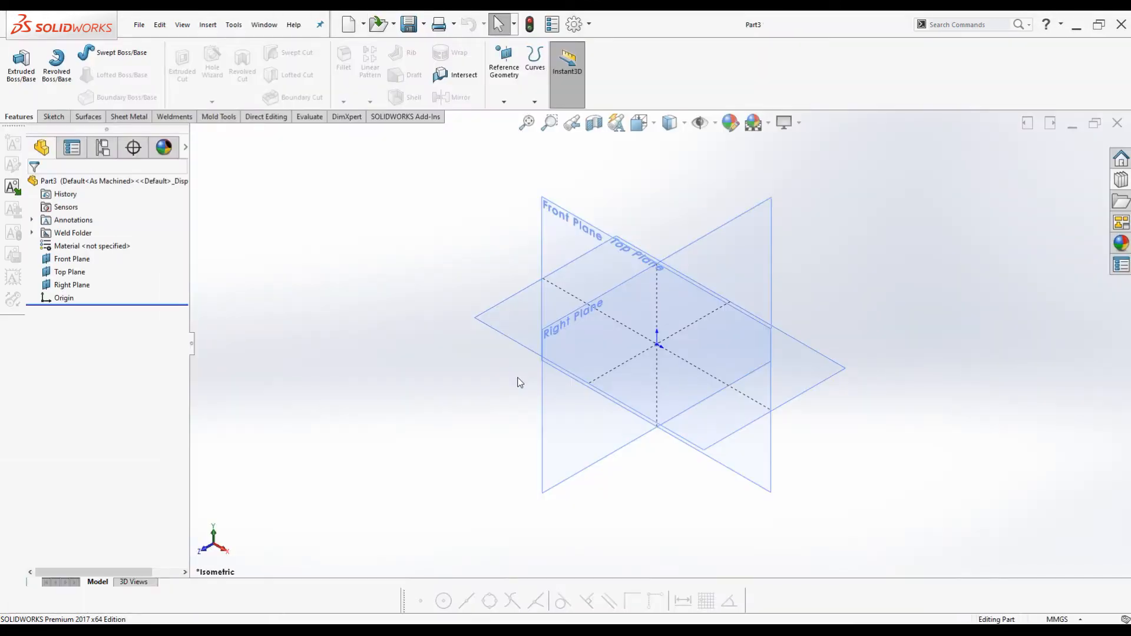
Sketch a center rectangle about 111 by 102 mm on the Top Plane, centred on the origin.
{"action": "left_click", "coordinate": [499, 337]}
{"action": "left_click", "coordinate": [546, 296]}
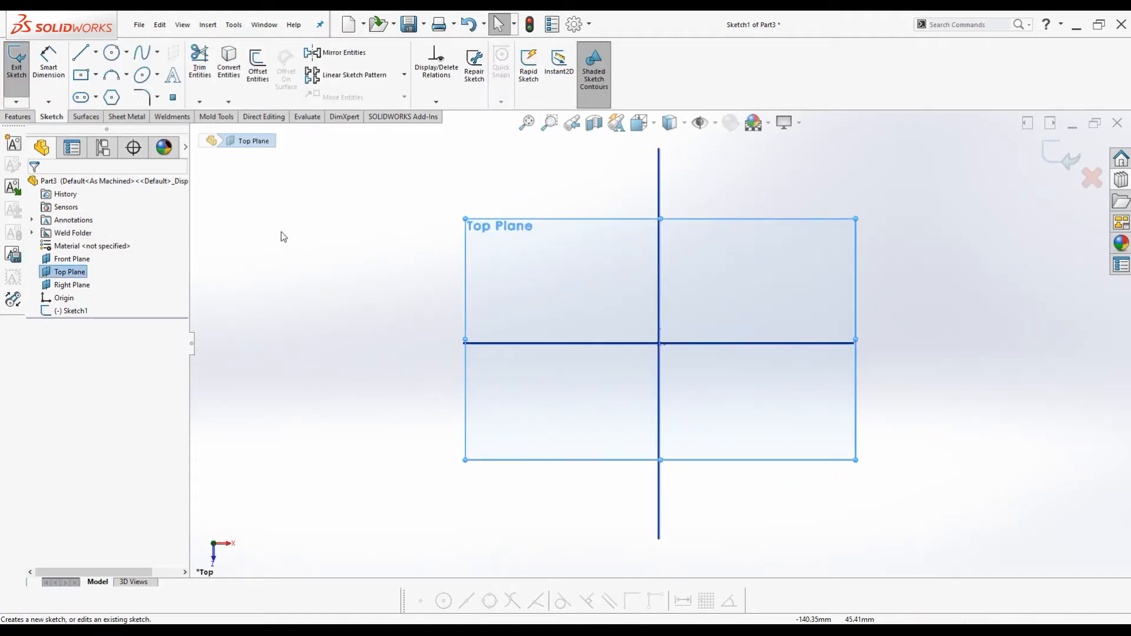
{"action": "left_click", "coordinate": [84, 78]}
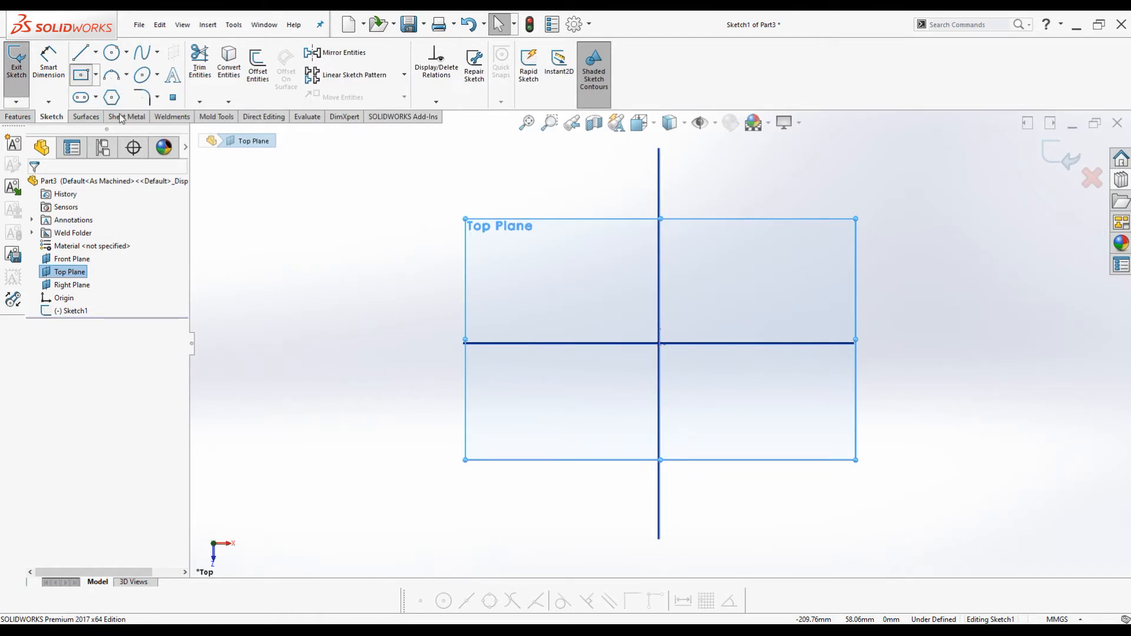
{"action": "left_click", "coordinate": [660, 343]}
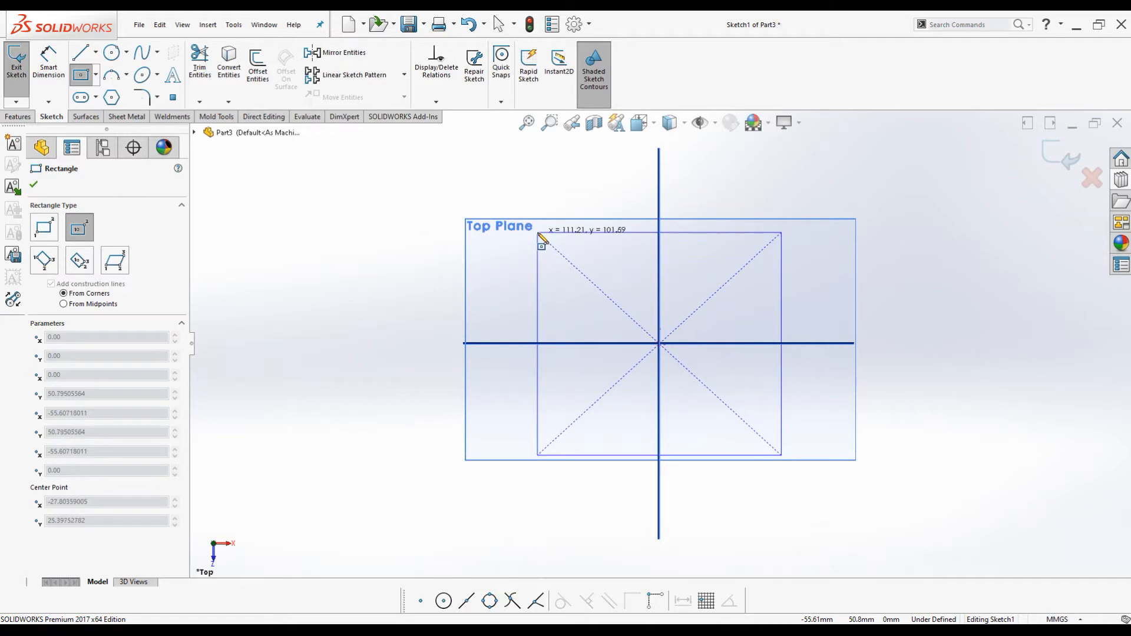
{"action": "left_click", "coordinate": [537, 232]}
Dimension the center rectangle 450 mm wide and 450 mm high, and exit the sketch.
{"action": "right_click_drag", "start_coordinate": [391, 280], "coordinate": [397, 235]}
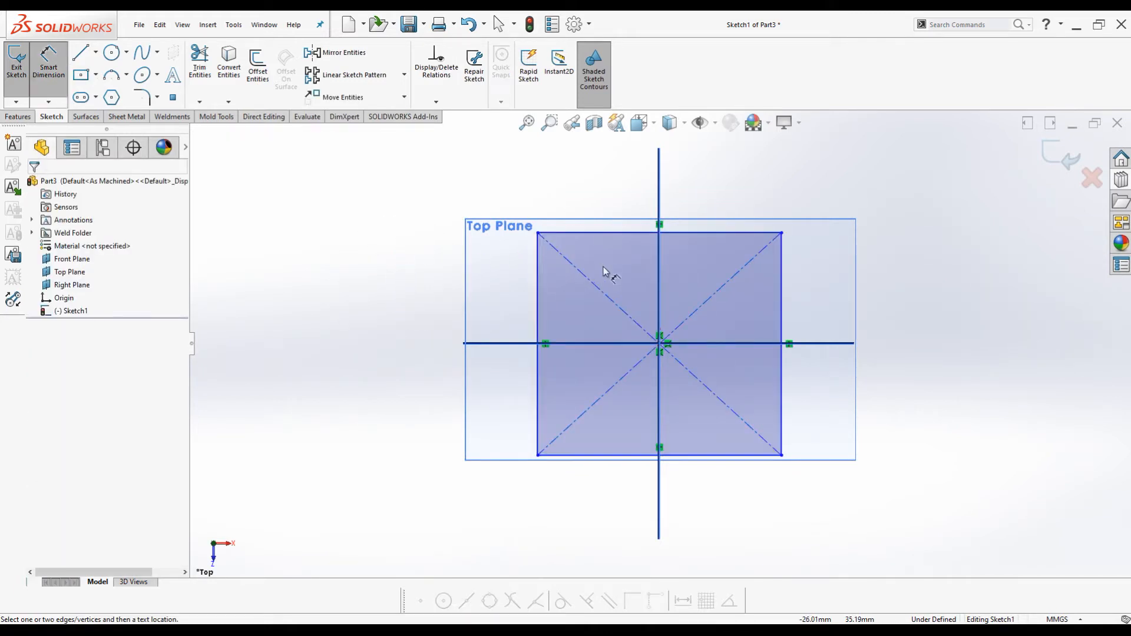
{"action": "left_click", "coordinate": [601, 234]}
{"action": "left_click", "coordinate": [664, 186]}
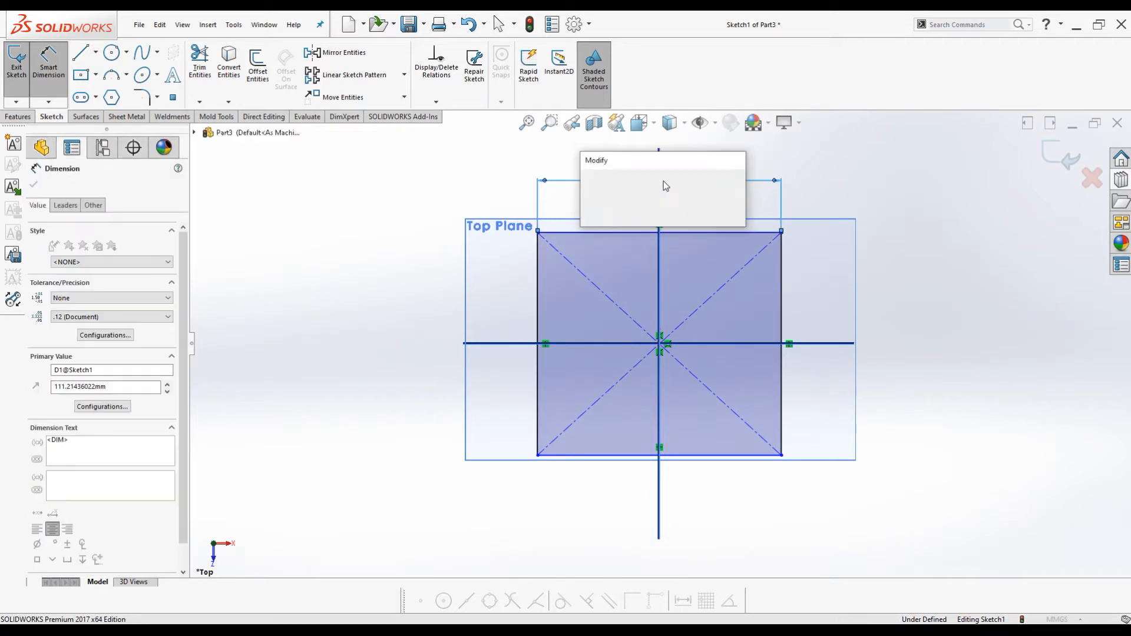
{"action": "type", "text": "450"}
{"action": "key", "text": "Return"}
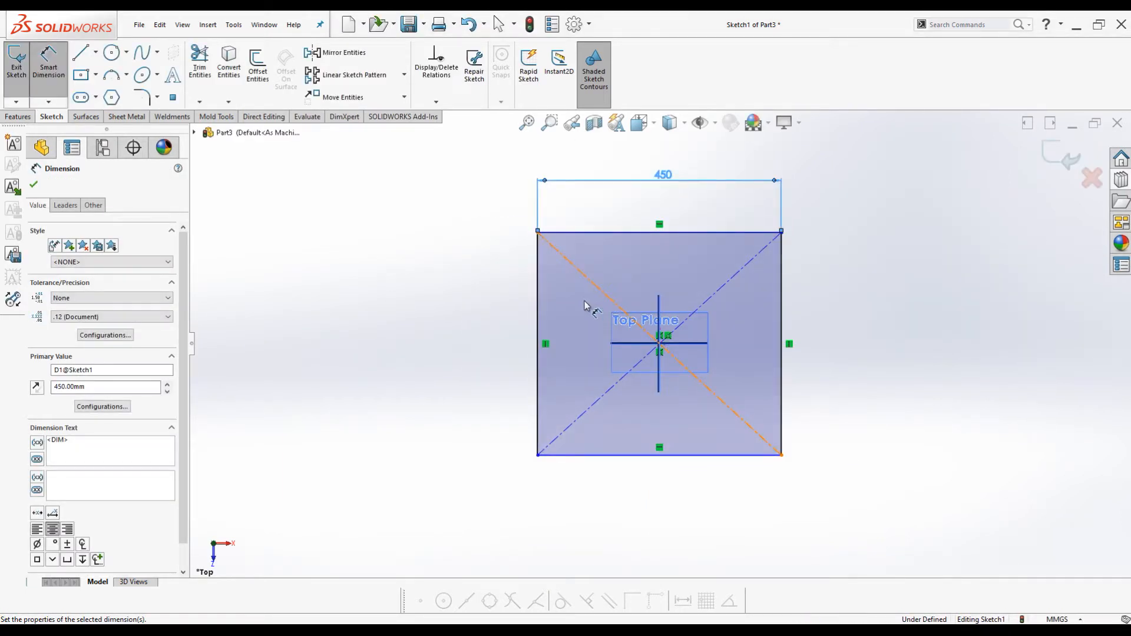
{"action": "left_click", "coordinate": [539, 277]}
{"action": "left_click", "coordinate": [497, 322]}
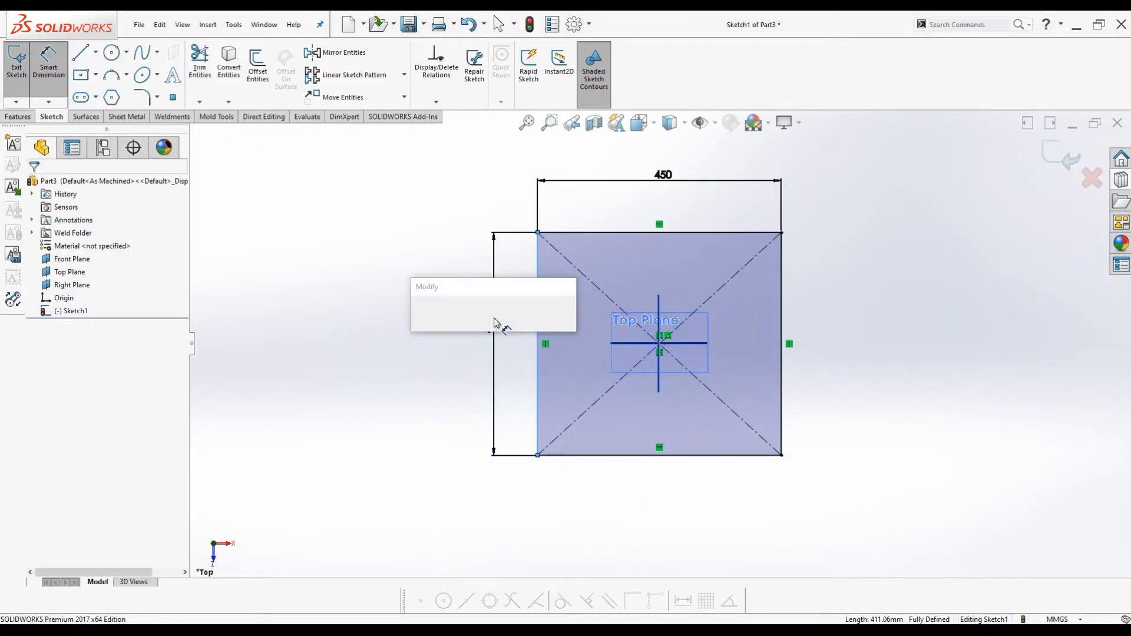
{"action": "key", "text": "Return"}
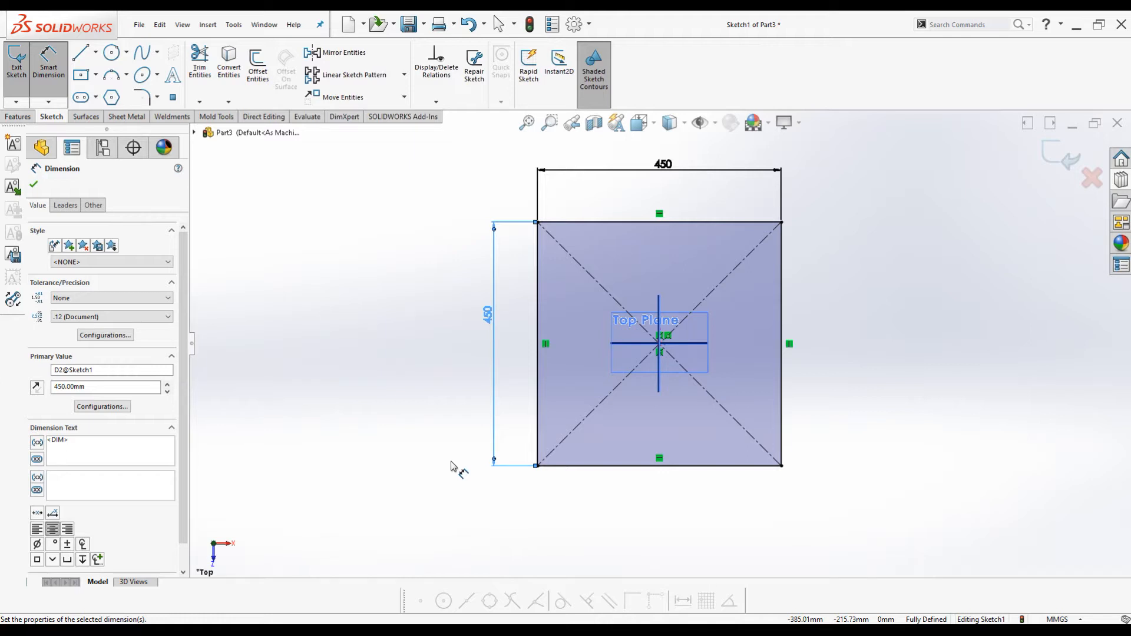
{"action": "left_click", "coordinate": [33, 184]}
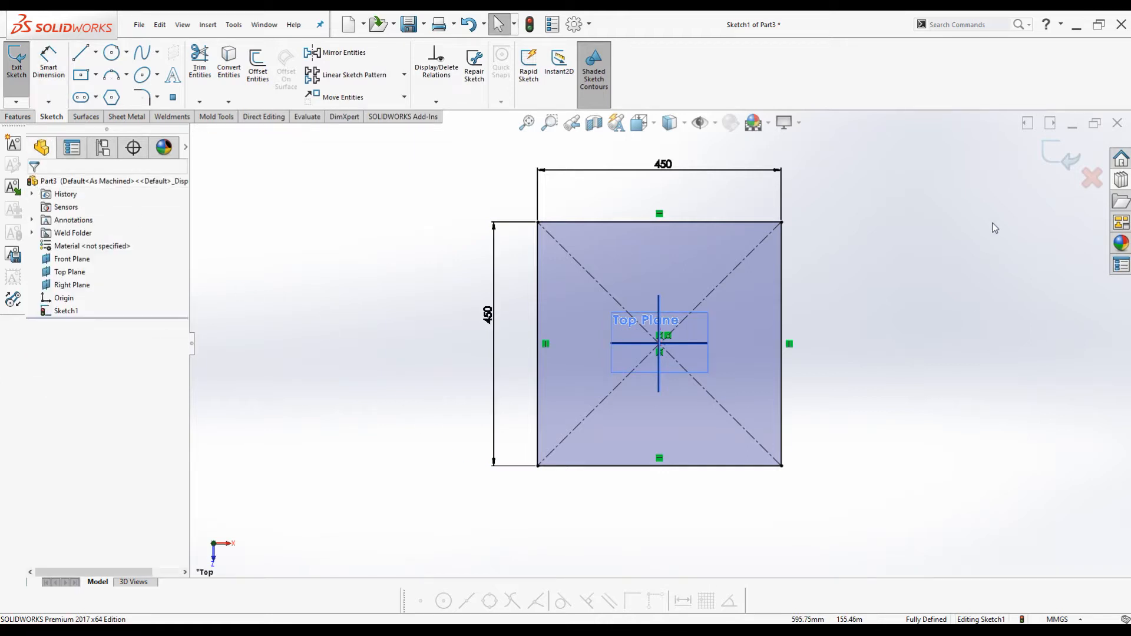
{"action": "left_click", "coordinate": [1061, 155]}
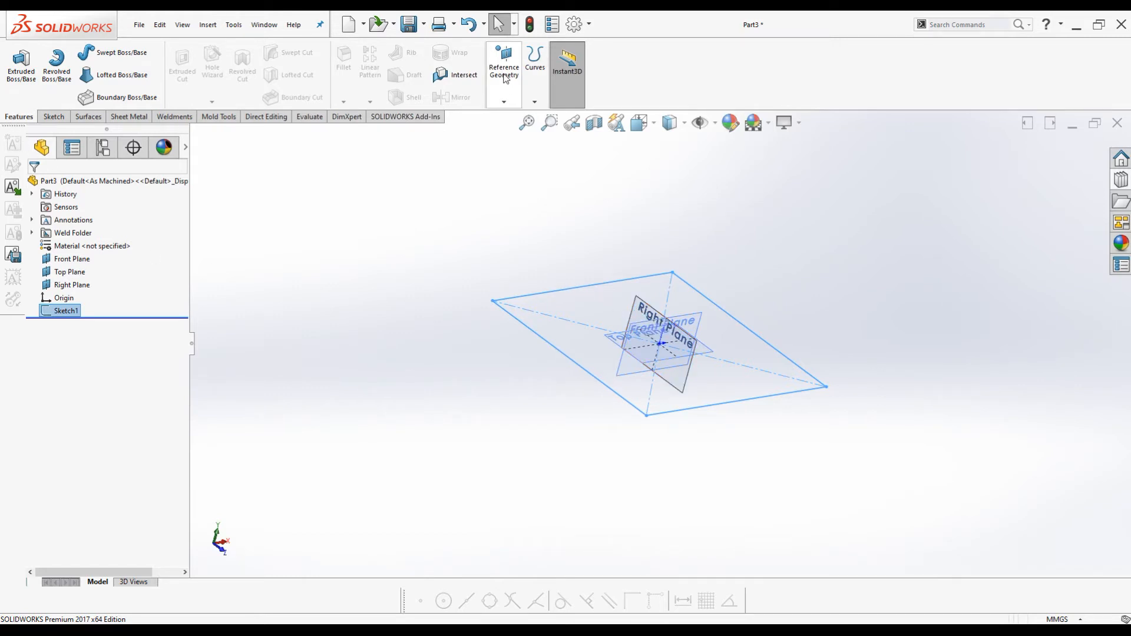
Create a reference plane offset 855 mm above the Top Plane.
{"action": "left_click", "coordinate": [505, 103]}
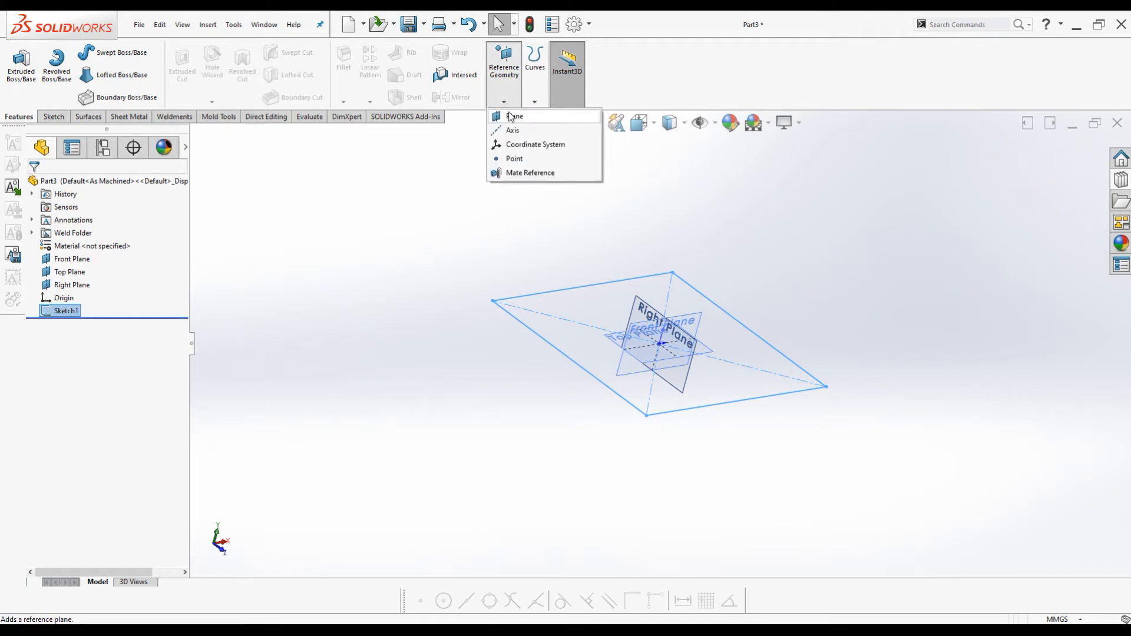
{"action": "left_click", "coordinate": [512, 118]}
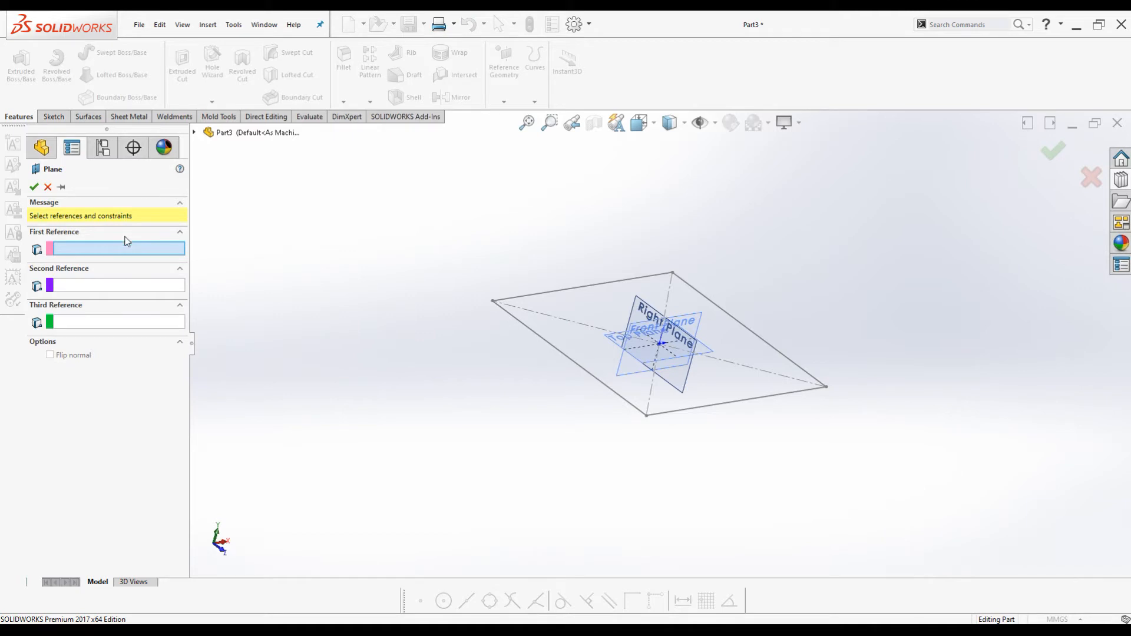
{"action": "left_click", "coordinate": [610, 346]}
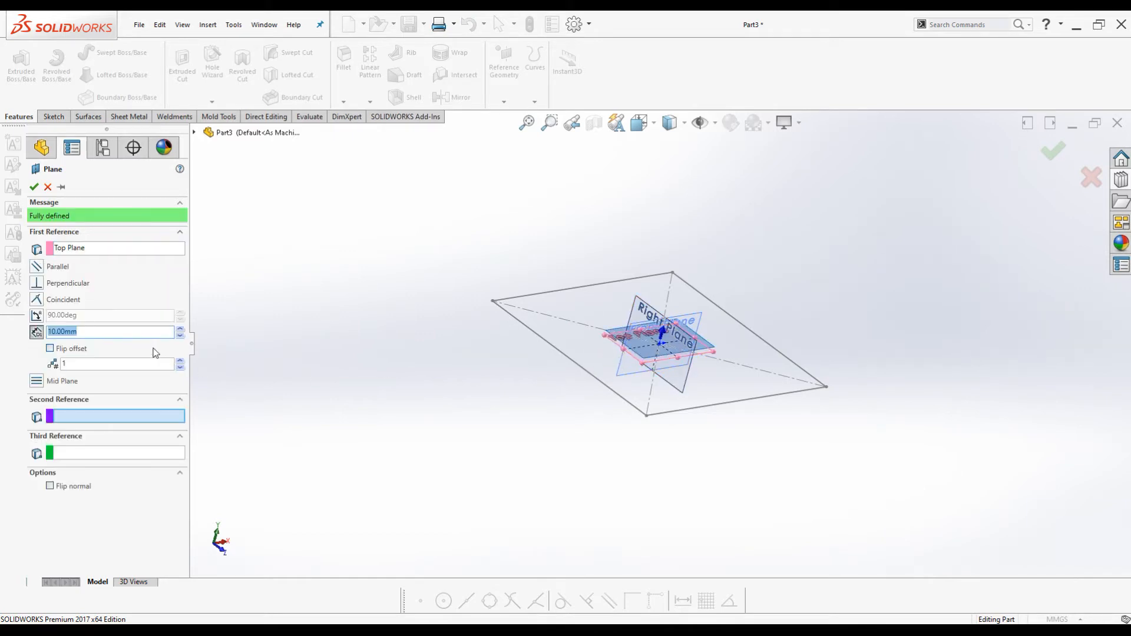
{"action": "type", "text": "855"}
{"action": "key", "text": "Return"}
{"action": "scroll", "coordinate": [599, 439], "scroll_direction": "up", "scroll_amount": 4}
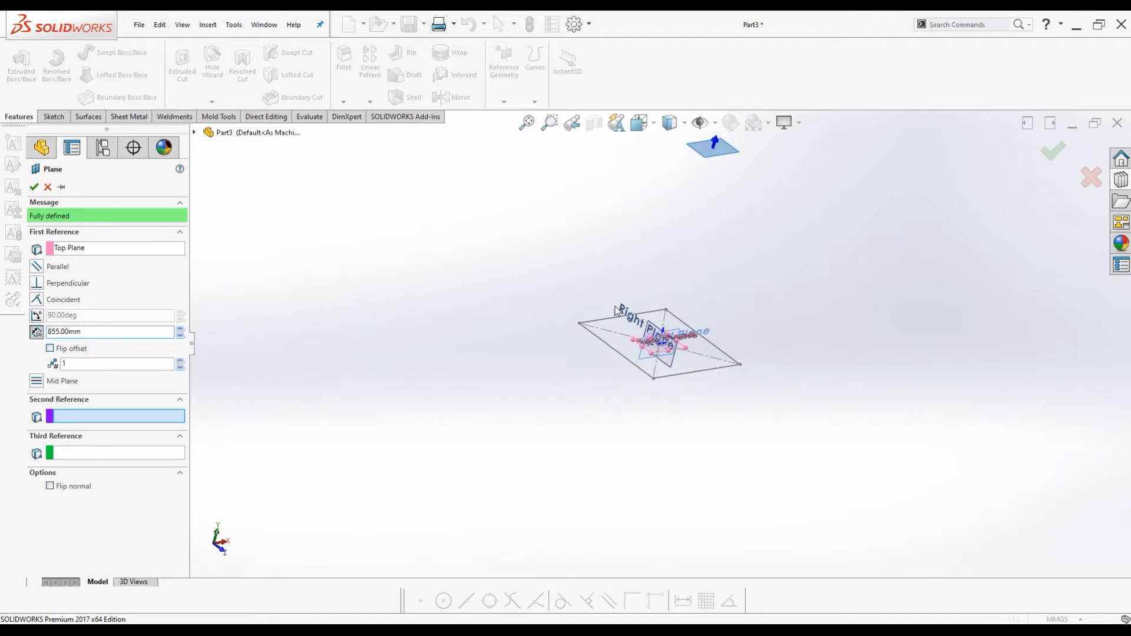
{"action": "left_click", "coordinate": [33, 187]}
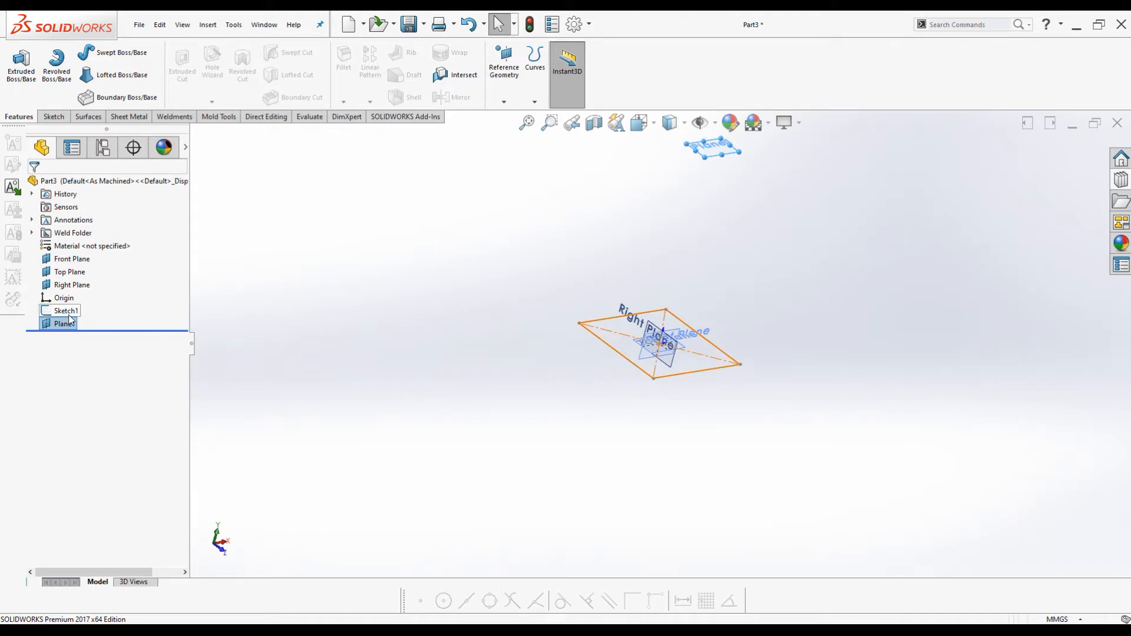
Rename the plane 855 mm above the Top Plane as Trolly Top.
{"action": "left_click", "coordinate": [63, 323]}
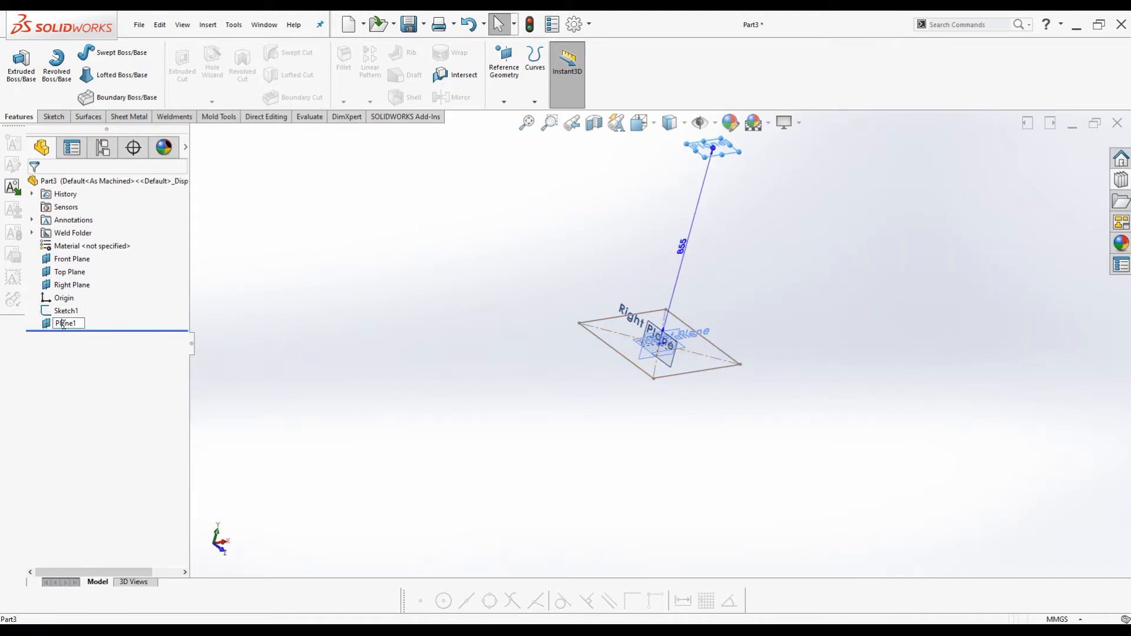
{"action": "left_click_drag", "start_coordinate": [78, 322], "coordinate": [36, 317]}
{"action": "type", "text": "t"}
{"action": "type", "text": "Trolly"}
{"action": "type", "text": " Top"}
{"action": "left_click", "coordinate": [373, 296]}
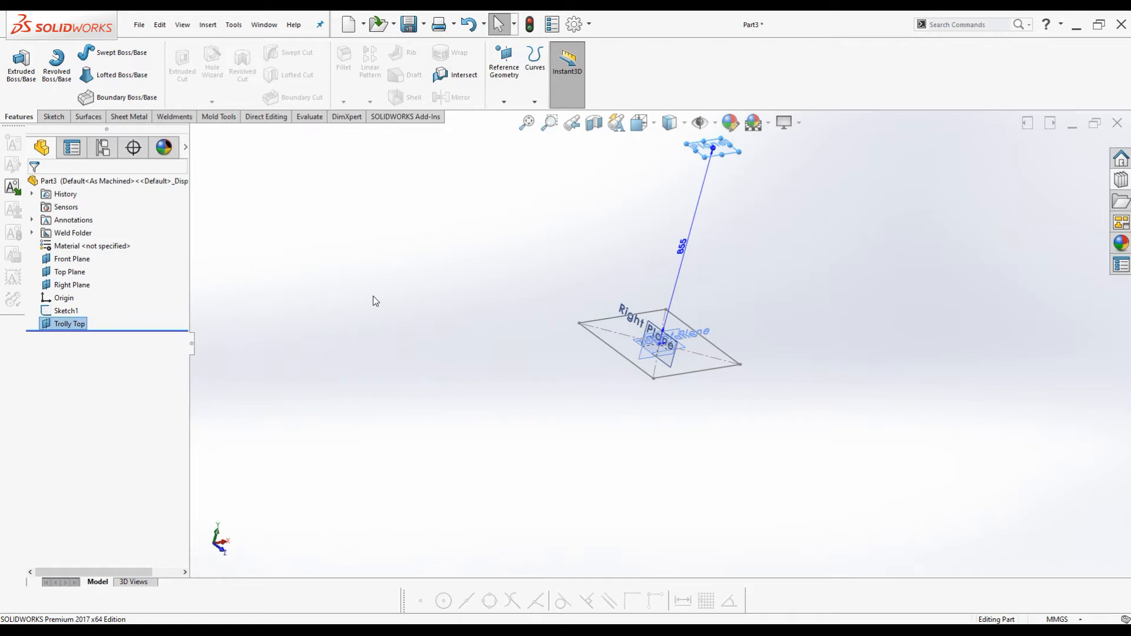
Create a reference plane offset 5 mm below the Trolly Top plane, using the flipped offset direction.
{"action": "scroll", "coordinate": [756, 243], "scroll_direction": "up", "scroll_amount": 3}
{"action": "scroll", "coordinate": [759, 249], "scroll_direction": "down", "scroll_amount": 2}
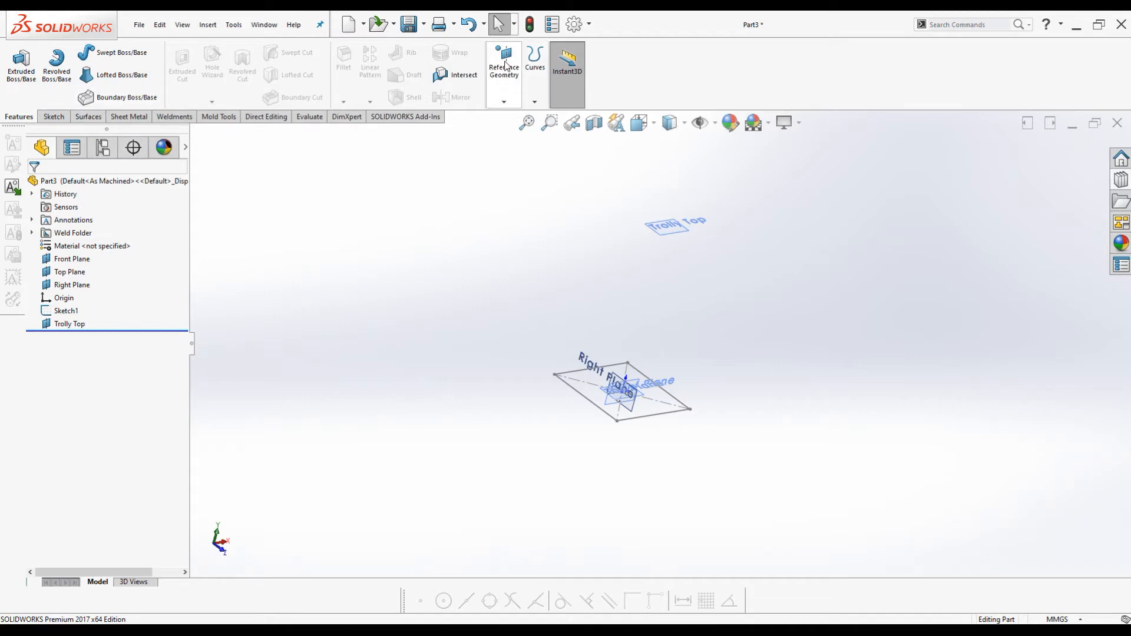
{"action": "left_click", "coordinate": [504, 101]}
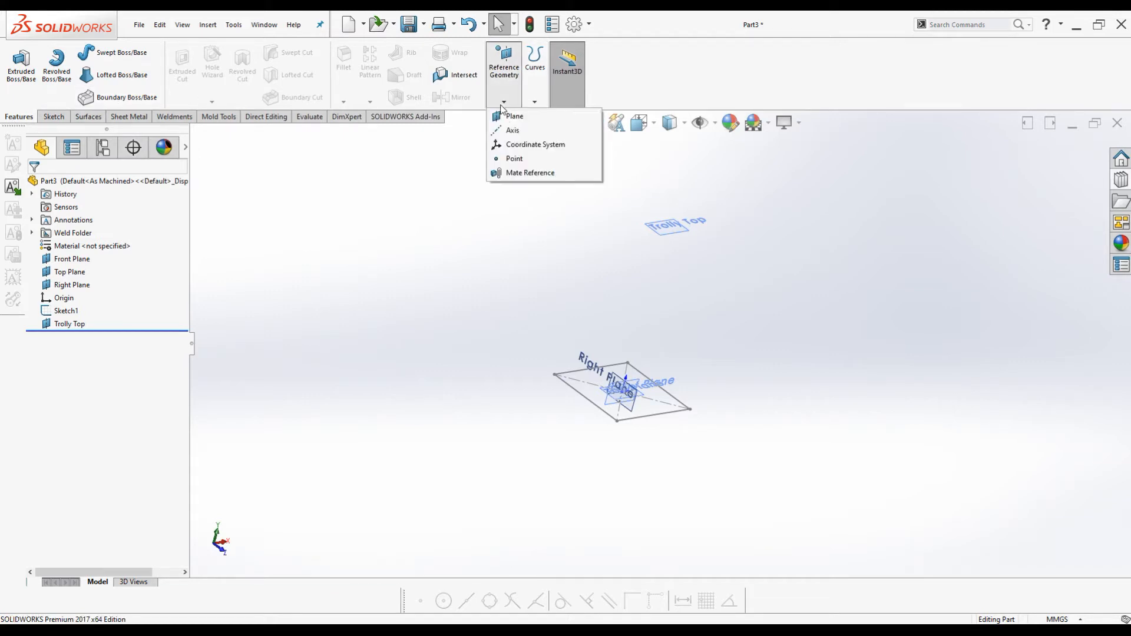
{"action": "left_click", "coordinate": [510, 116]}
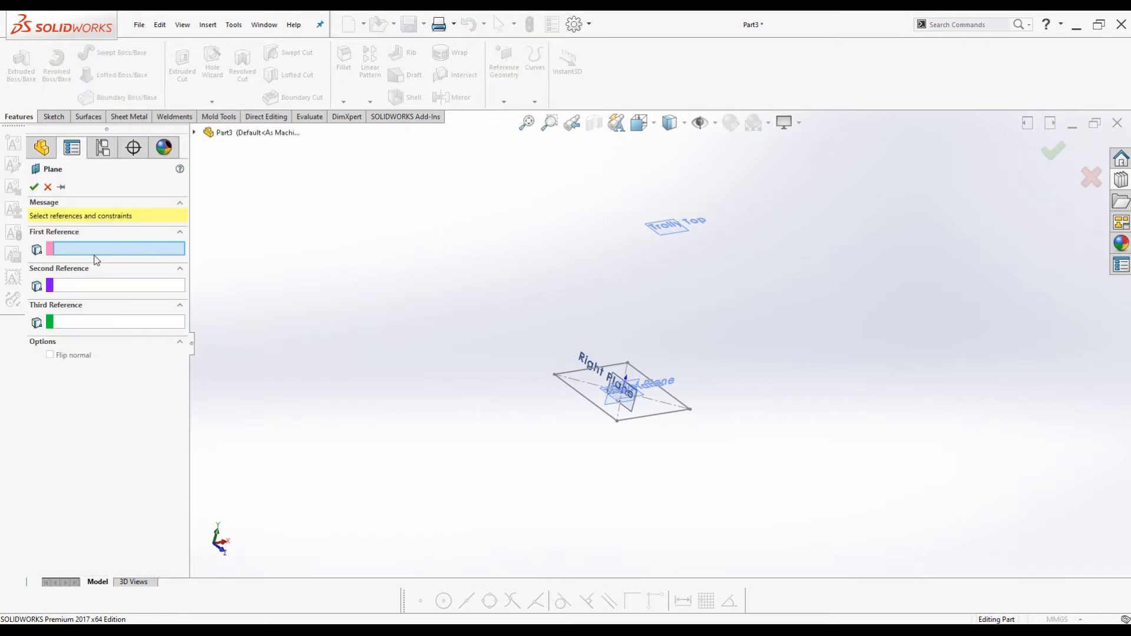
{"action": "left_click", "coordinate": [676, 238]}
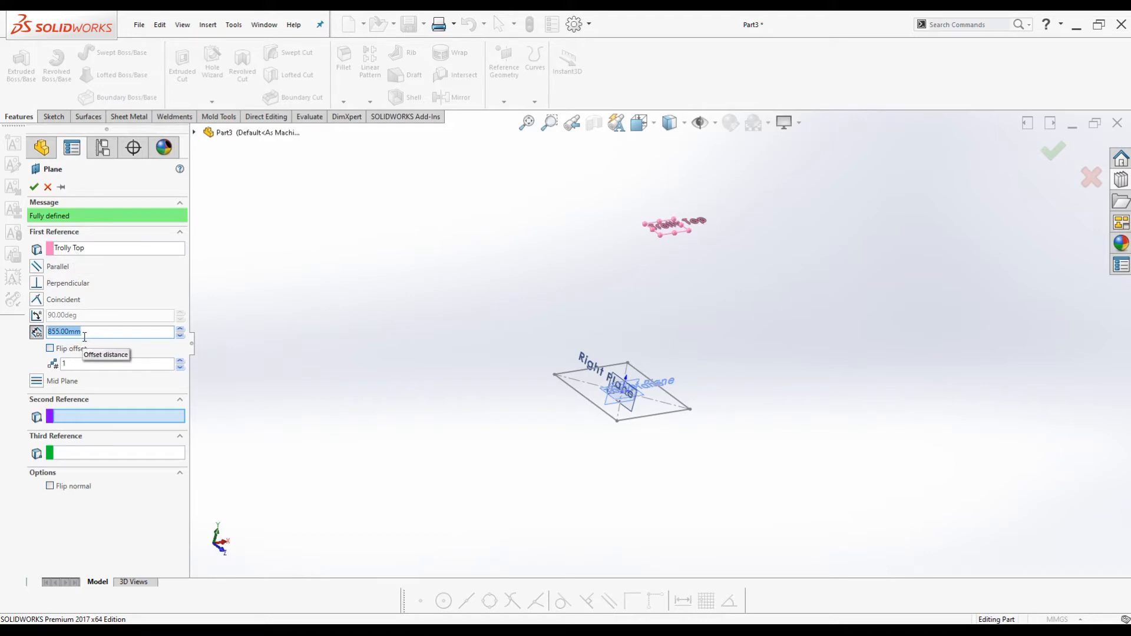
{"action": "type", "text": "5"}
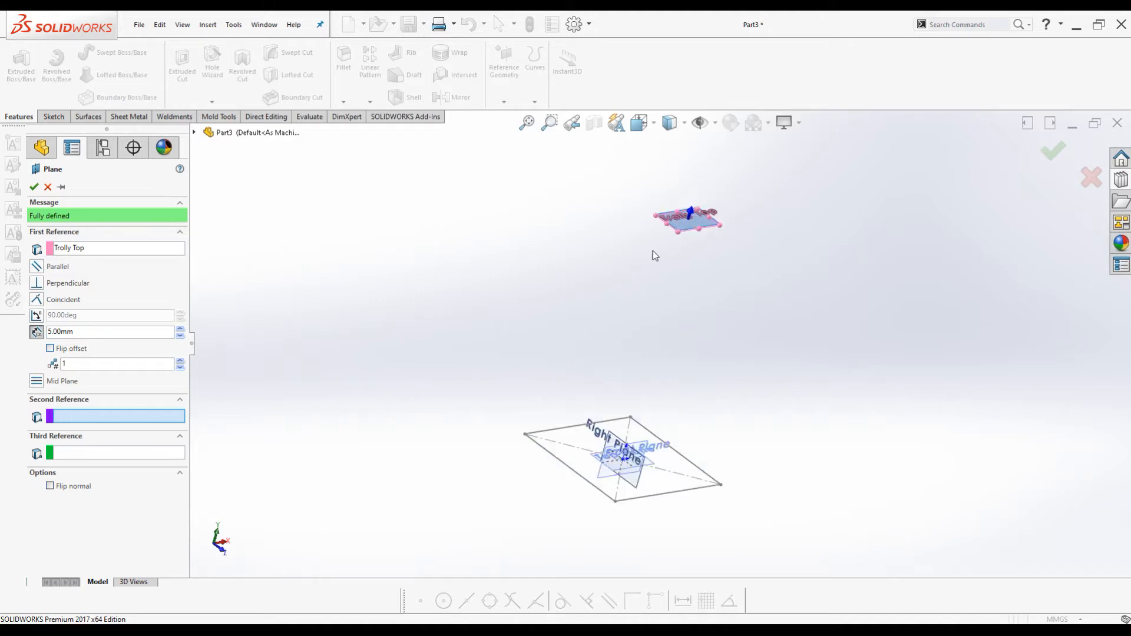
{"action": "scroll", "coordinate": [671, 245], "scroll_direction": "down", "scroll_amount": 3}
{"action": "scroll", "coordinate": [769, 180], "scroll_direction": "down", "scroll_amount": 1}
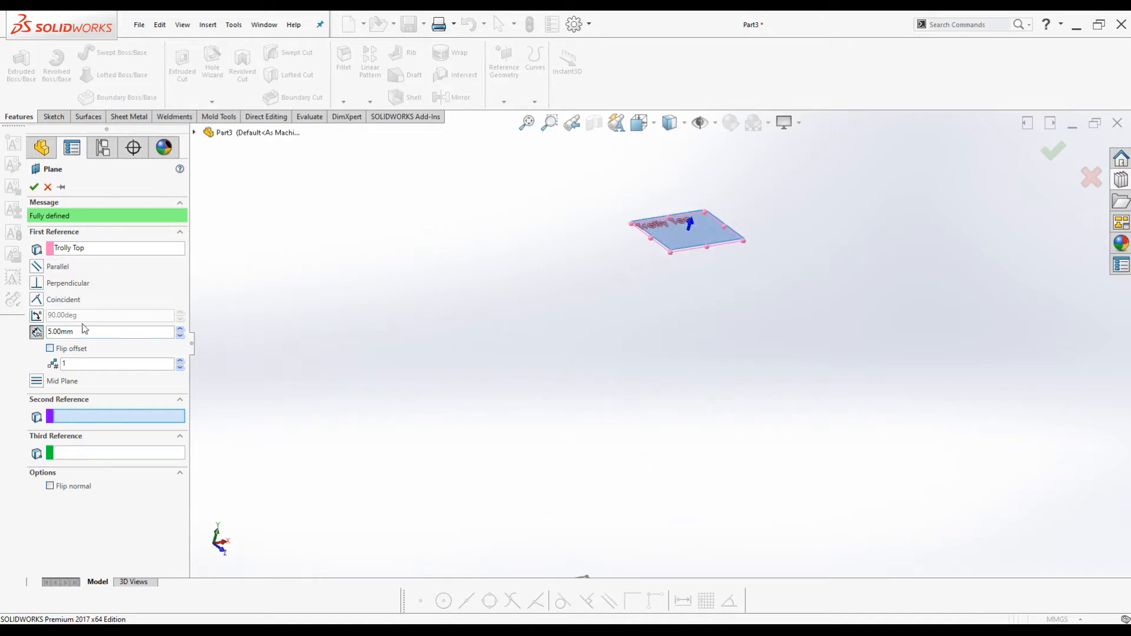
{"action": "left_click", "coordinate": [50, 348]}
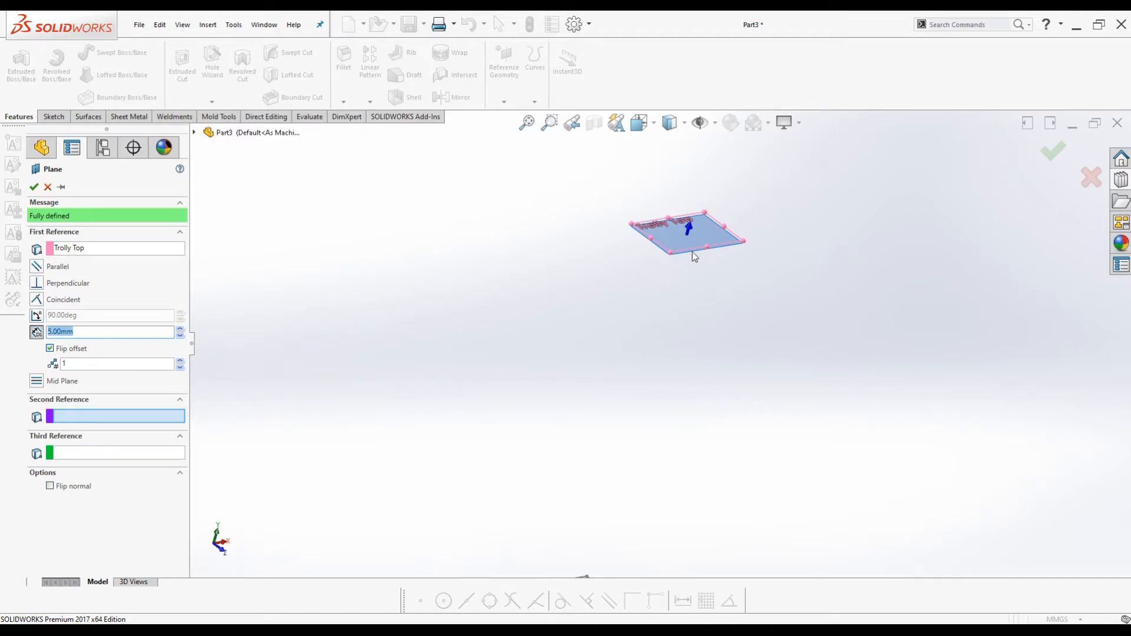
{"action": "left_click", "coordinate": [34, 187]}
Rename the plane just below Trolly Top as Top Rail.
{"action": "scroll", "coordinate": [802, 336], "scroll_direction": "up", "scroll_amount": 5}
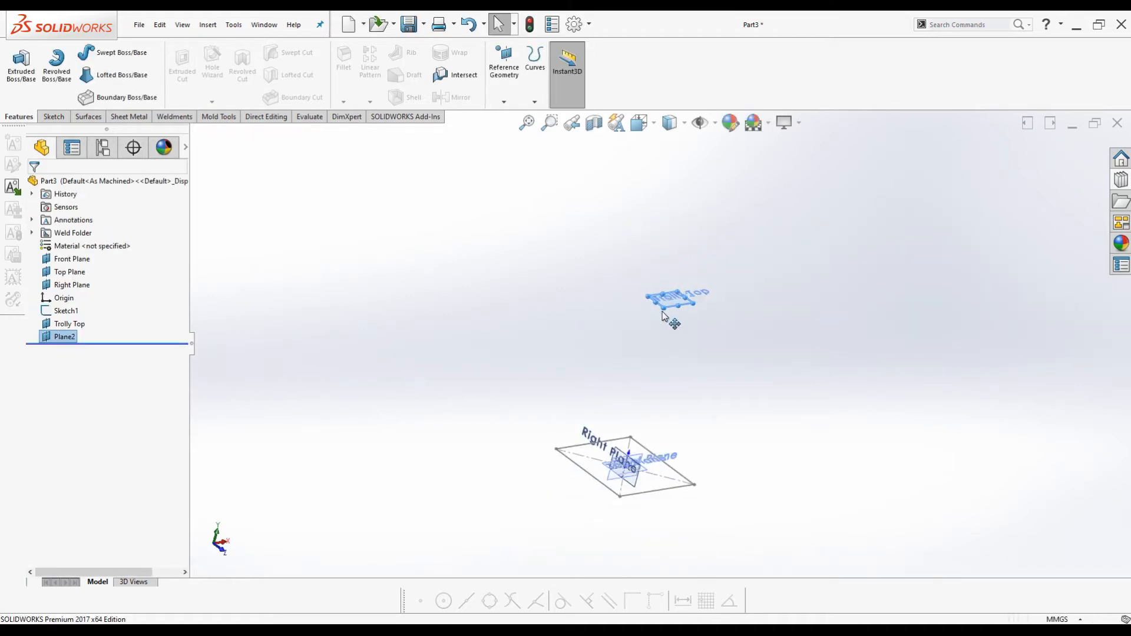
{"action": "scroll", "coordinate": [687, 316], "scroll_direction": "down", "scroll_amount": 1}
{"action": "right_click", "coordinate": [74, 338]}
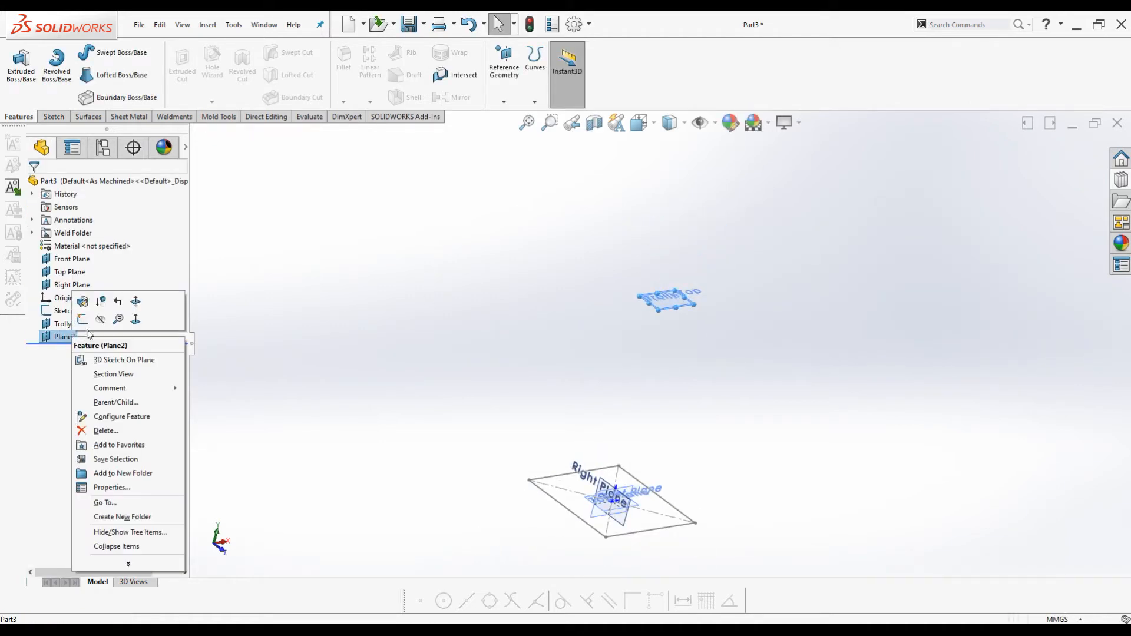
{"action": "left_click", "coordinate": [246, 461]}
{"action": "left_click", "coordinate": [58, 338]}
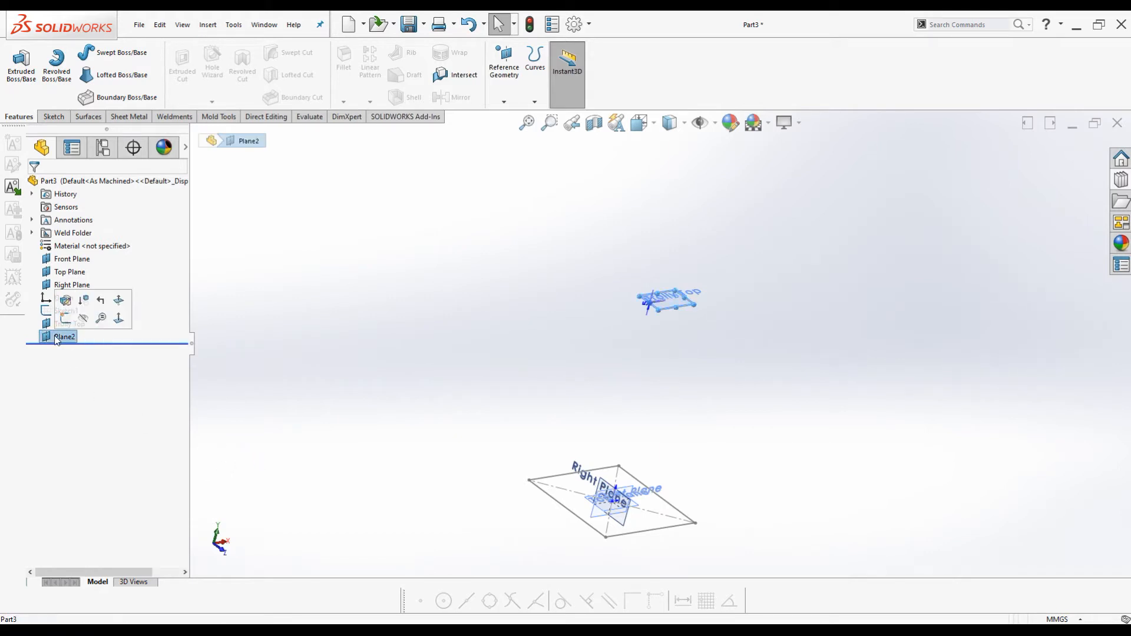
{"action": "left_click", "coordinate": [59, 337]}
{"action": "type", "text": "top Rail"}
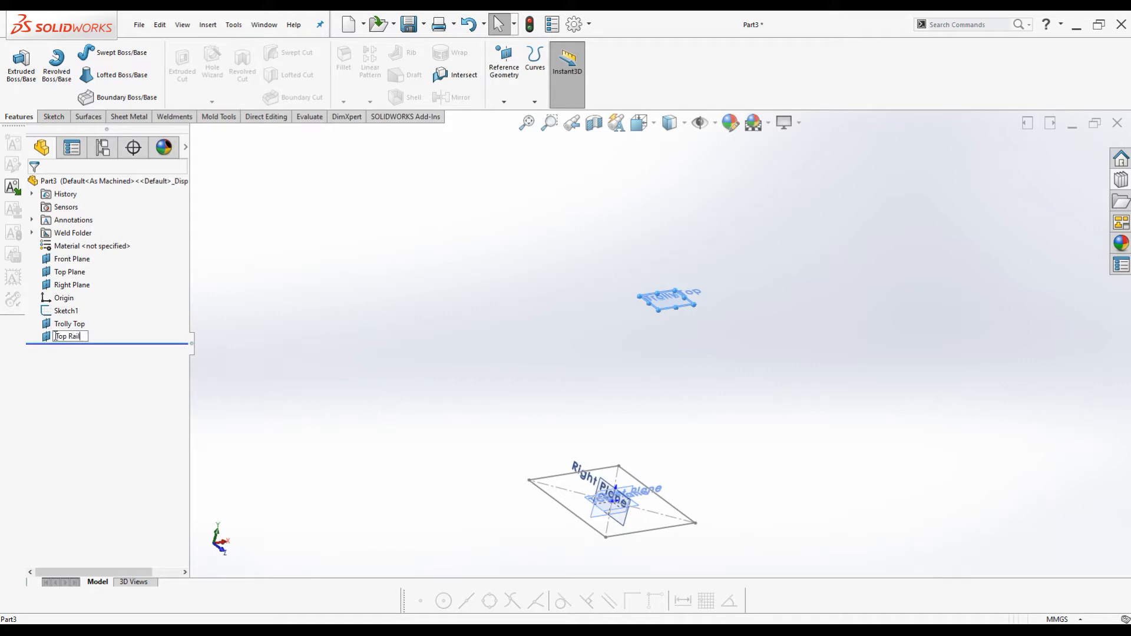
{"action": "left_click", "coordinate": [316, 258]}
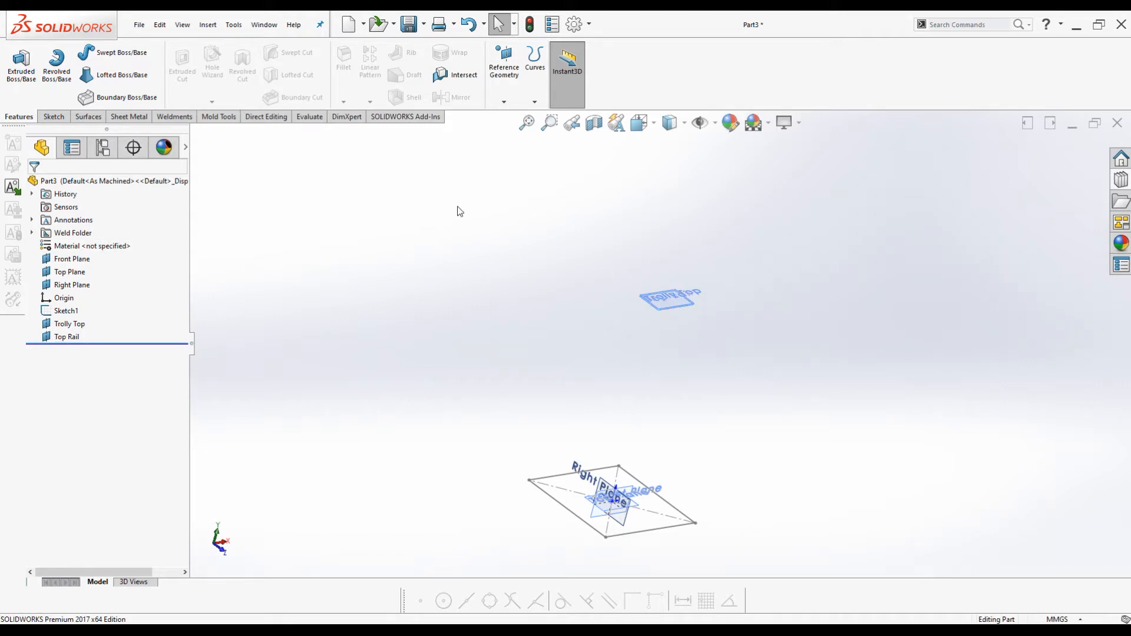
Create a reference plane offset 500 mm below the Trolly Top plane, with the offset flipped.
{"action": "left_click", "coordinate": [502, 103]}
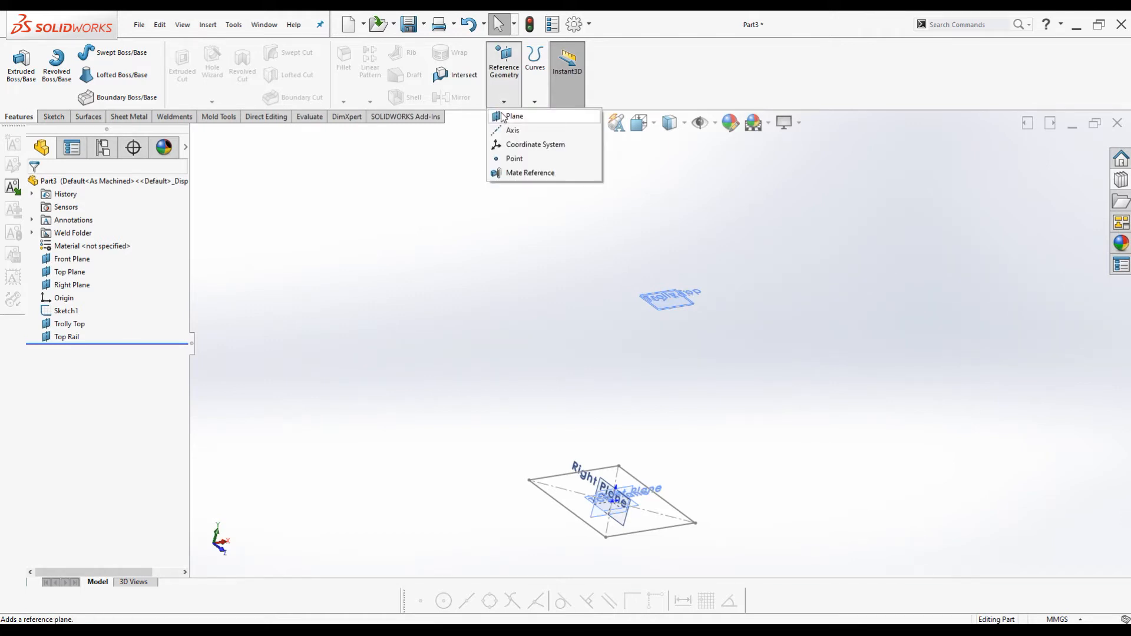
{"action": "left_click", "coordinate": [502, 116]}
{"action": "scroll", "coordinate": [707, 297], "scroll_direction": "down", "scroll_amount": 5}
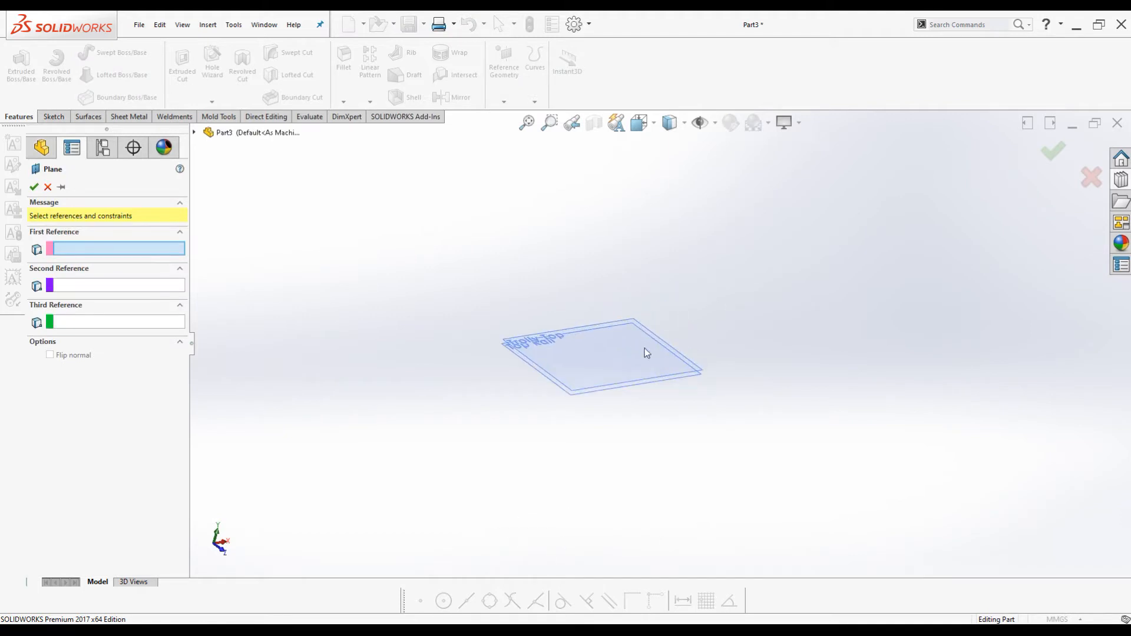
{"action": "scroll", "coordinate": [465, 402], "scroll_direction": "down", "scroll_amount": 3}
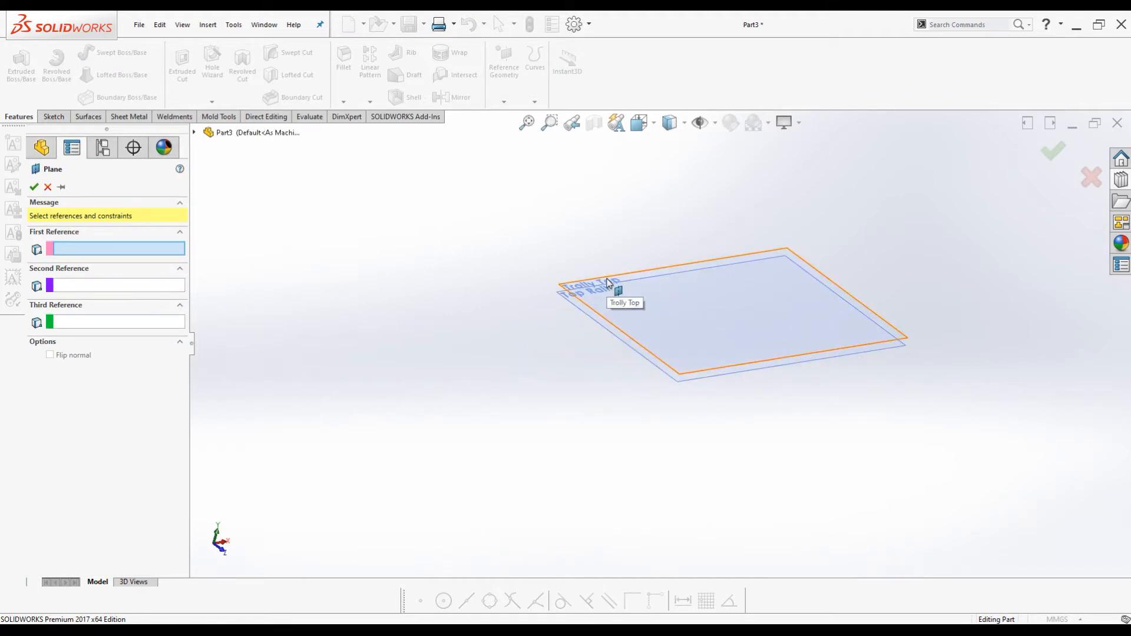
{"action": "left_click", "coordinate": [608, 282]}
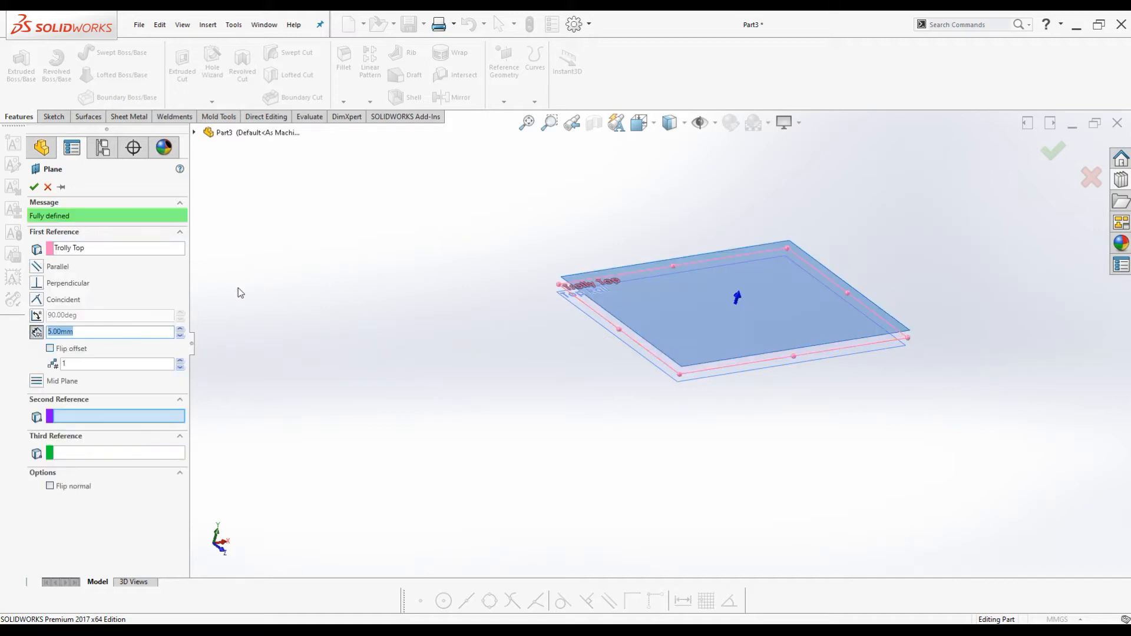
{"action": "type", "text": "500"}
{"action": "key", "text": "Return"}
{"action": "scroll", "coordinate": [502, 417], "scroll_direction": "up", "scroll_amount": 8}
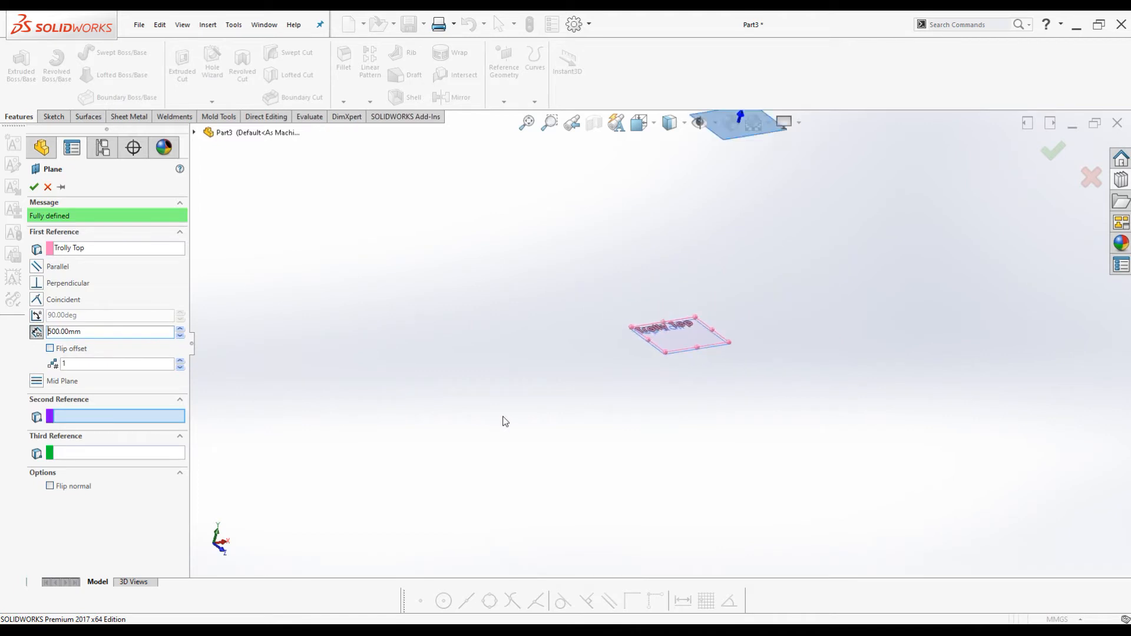
{"action": "left_click", "coordinate": [50, 348]}
{"action": "left_click", "coordinate": [34, 187]}
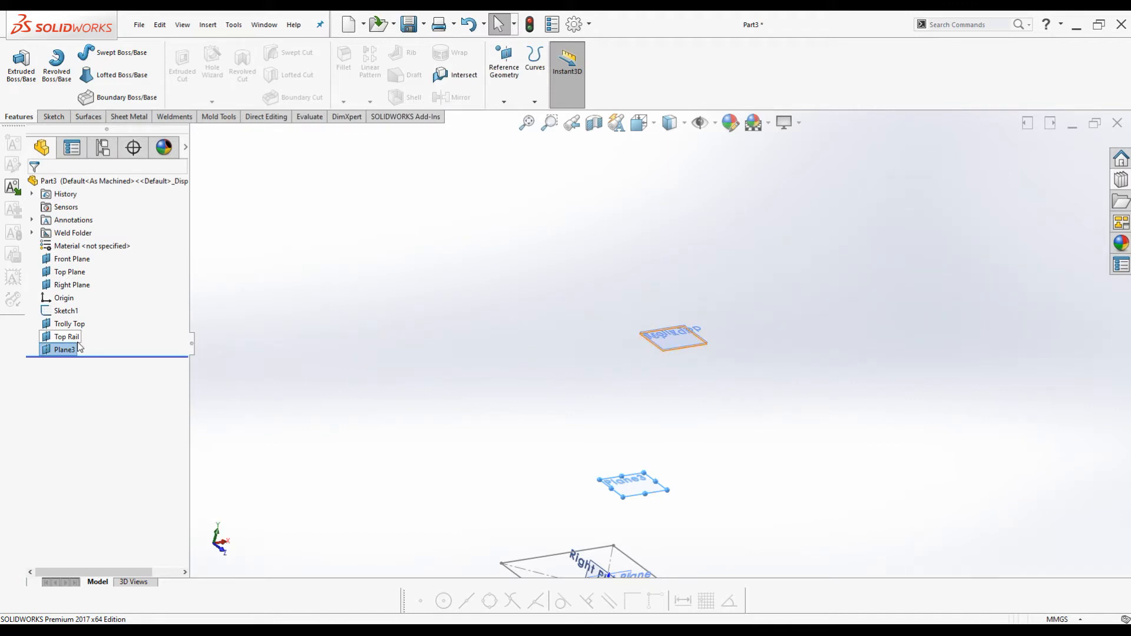
Rename the plane 500 mm below Trolly Top as Moddle Rail.
{"action": "left_click", "coordinate": [65, 351]}
{"action": "left_click", "coordinate": [65, 351]}
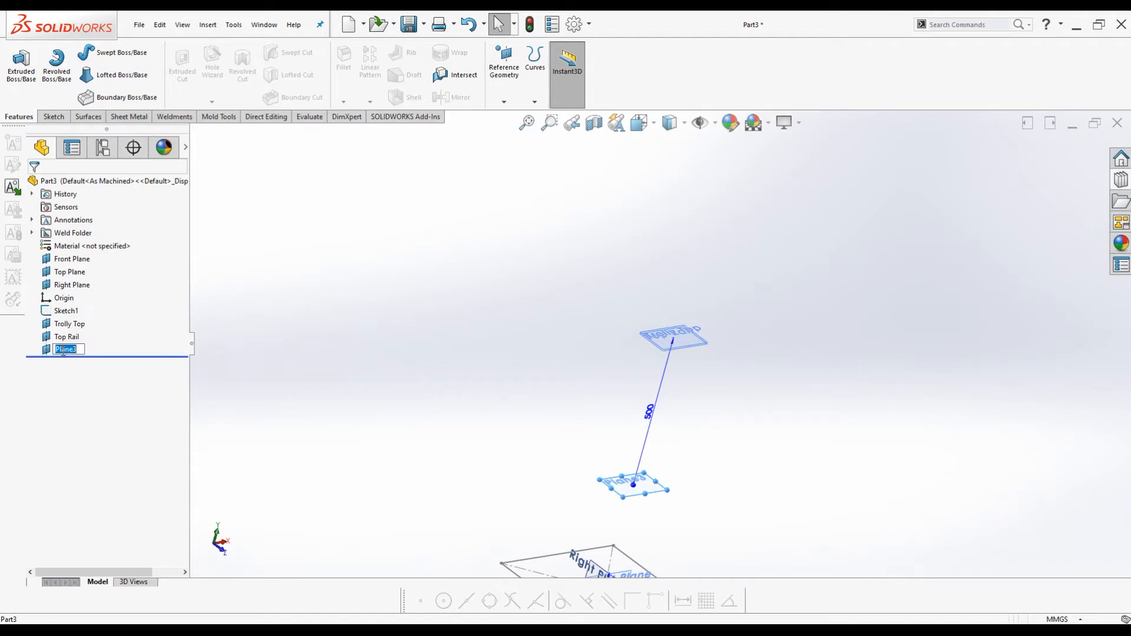
{"action": "type", "text": "Middle Ra"}
{"action": "left_click", "coordinate": [306, 254]}
{"action": "scroll", "coordinate": [716, 436], "scroll_direction": "up", "scroll_amount": 3}
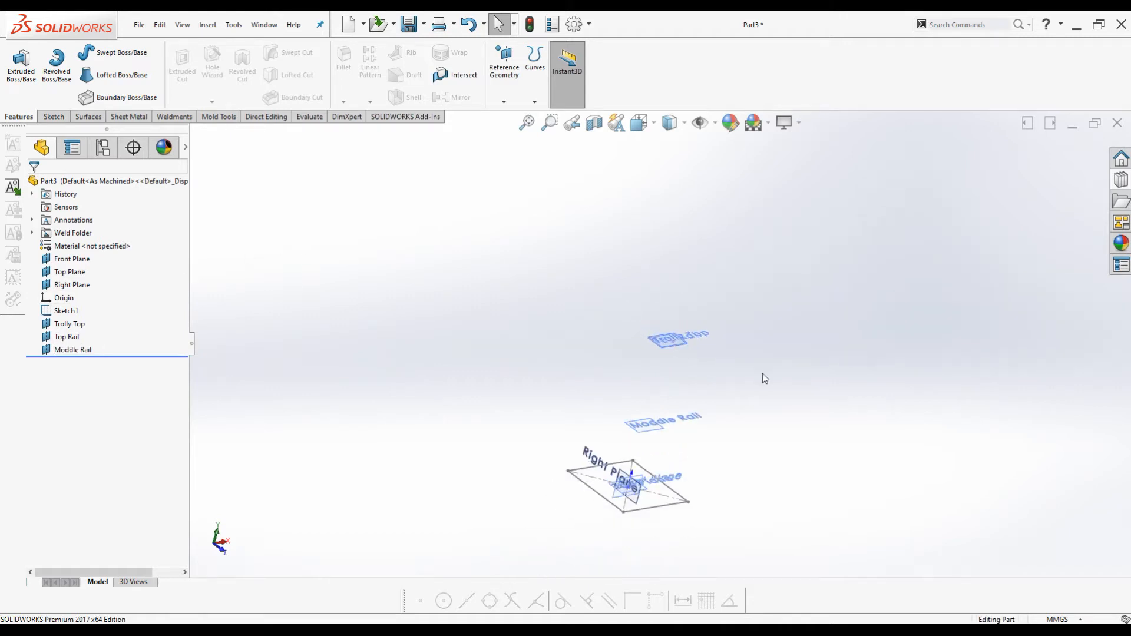
{"action": "scroll", "coordinate": [763, 389], "scroll_direction": "down", "scroll_amount": 3}
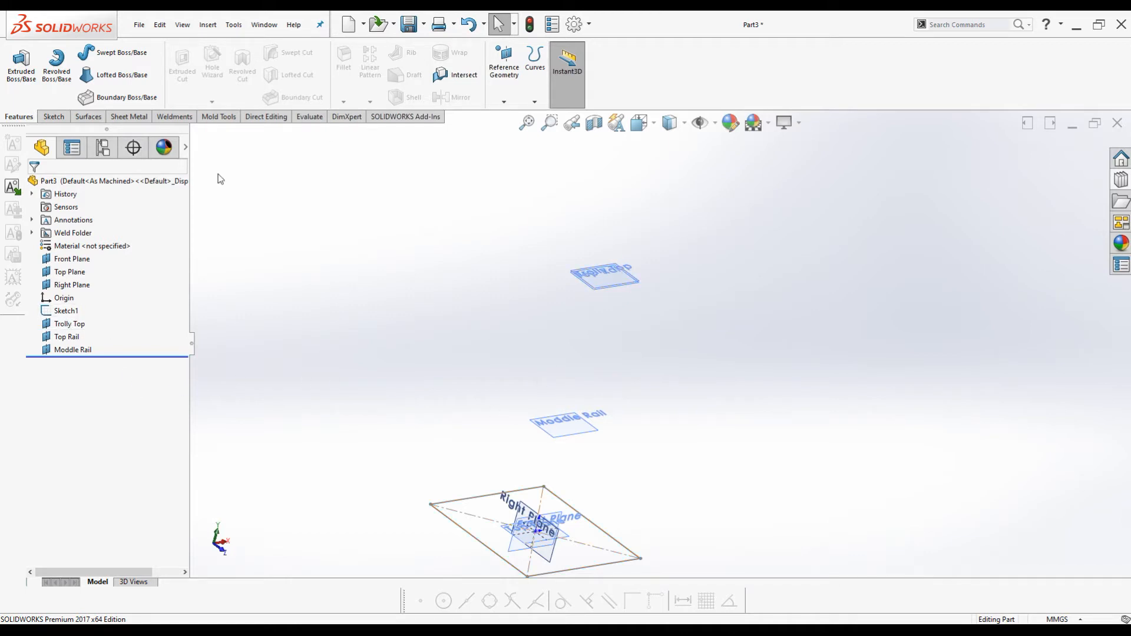
Sketch on the Moddle Rail plane, converting the 450 mm base square as a selected chain, and close the sketch.
{"action": "scroll", "coordinate": [575, 457], "scroll_direction": "down", "scroll_amount": 3}
{"action": "left_click", "coordinate": [567, 409]}
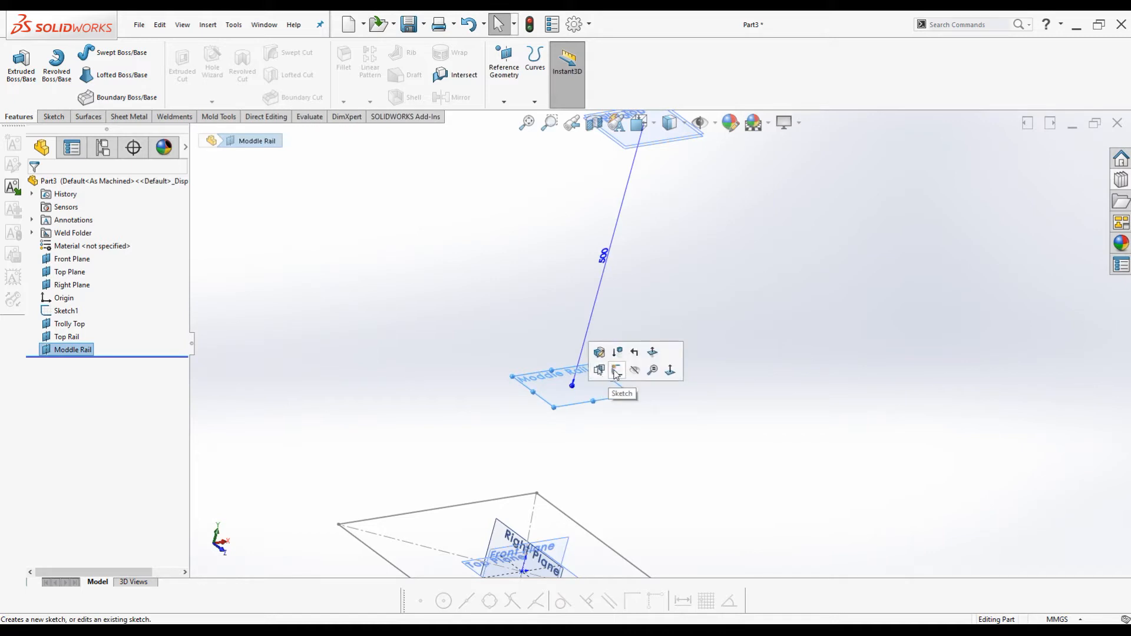
{"action": "left_click", "coordinate": [616, 369]}
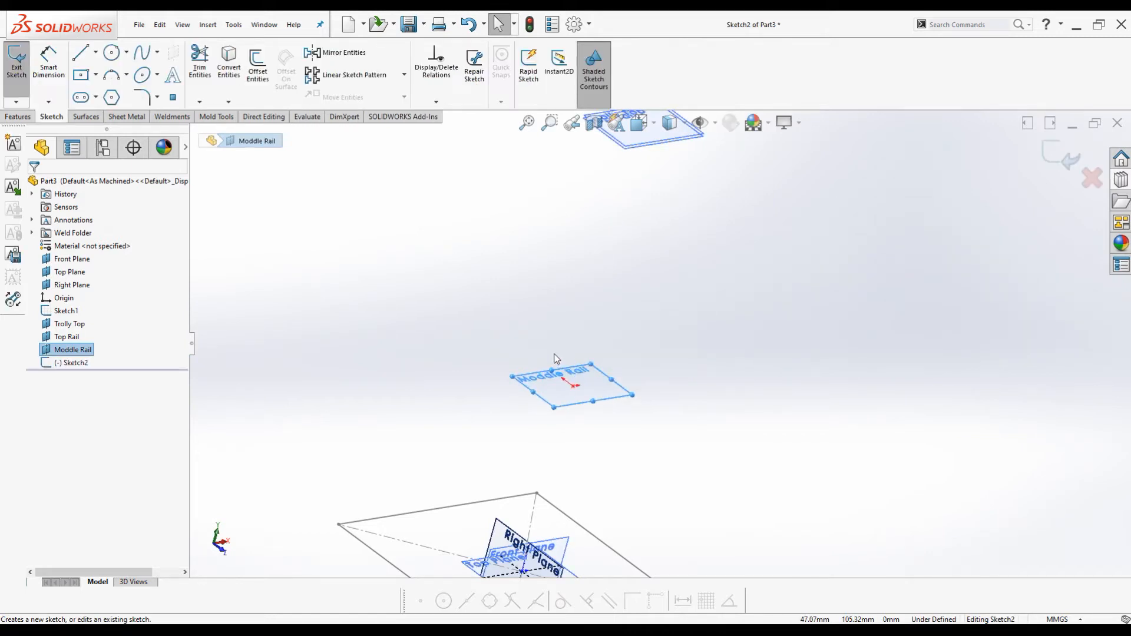
{"action": "scroll", "coordinate": [558, 270], "scroll_direction": "up", "scroll_amount": 3}
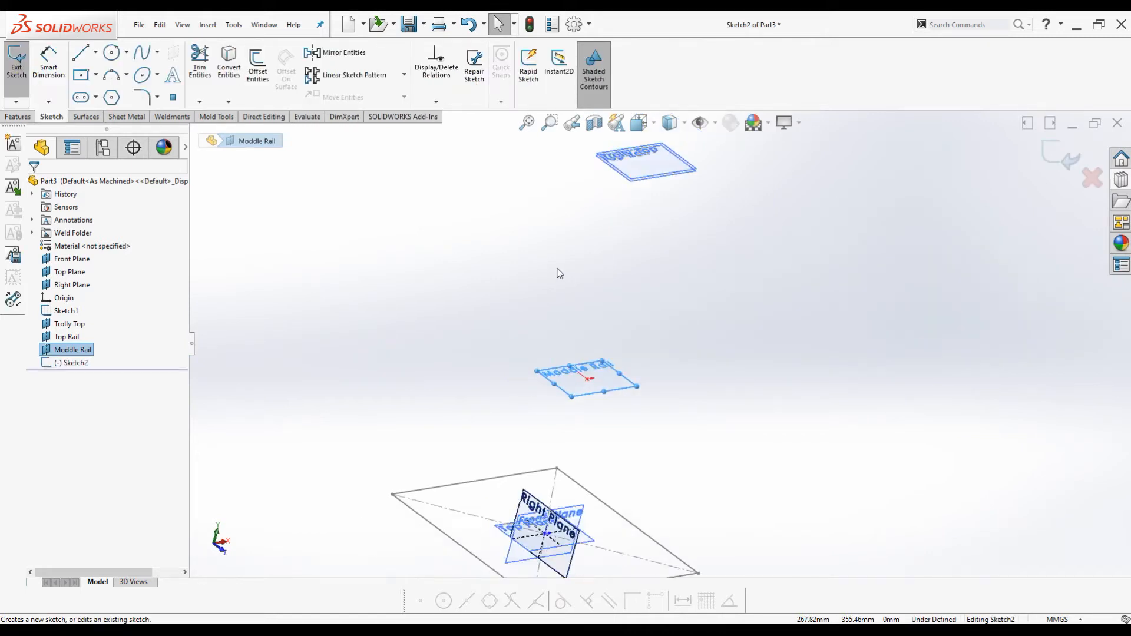
{"action": "left_click", "coordinate": [229, 62]}
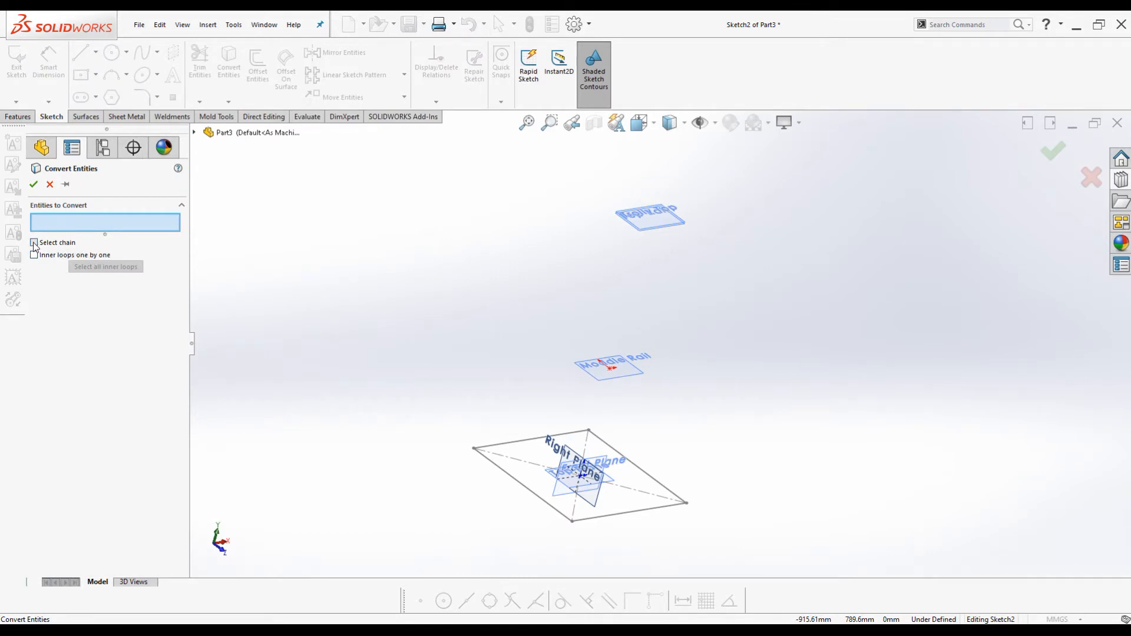
{"action": "left_click", "coordinate": [536, 497]}
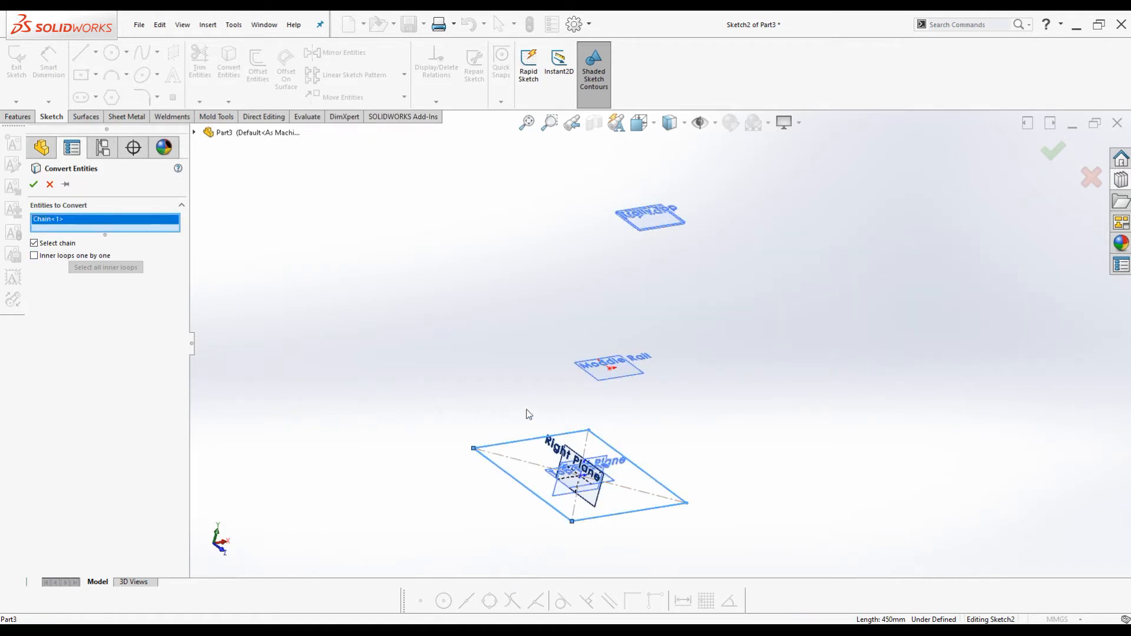
{"action": "left_click", "coordinate": [33, 186]}
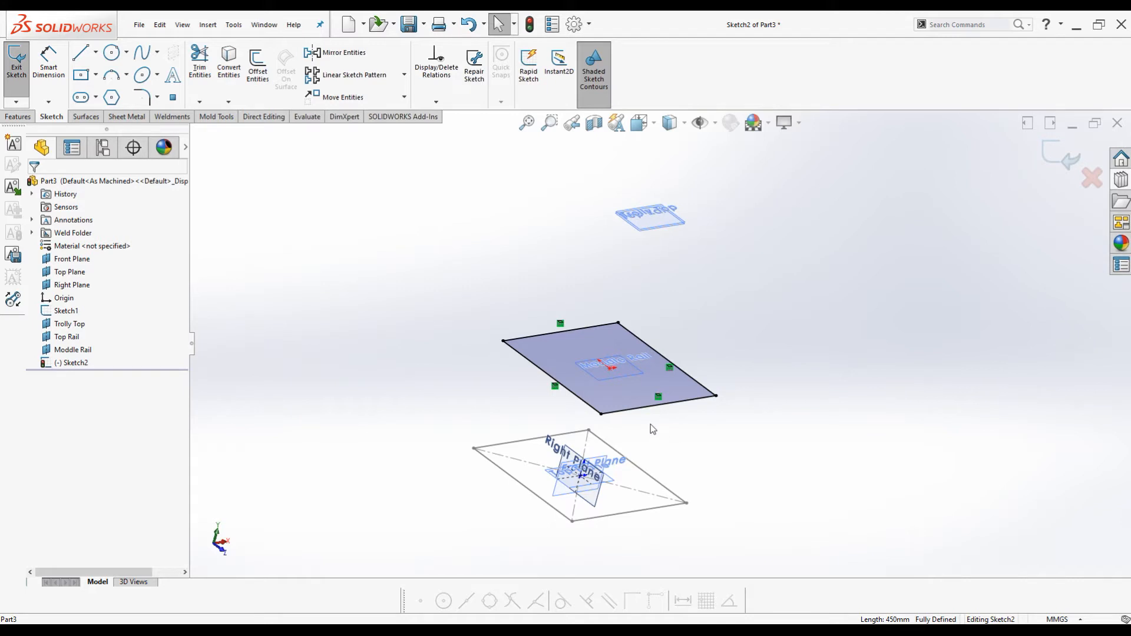
{"action": "left_click", "coordinate": [1060, 156]}
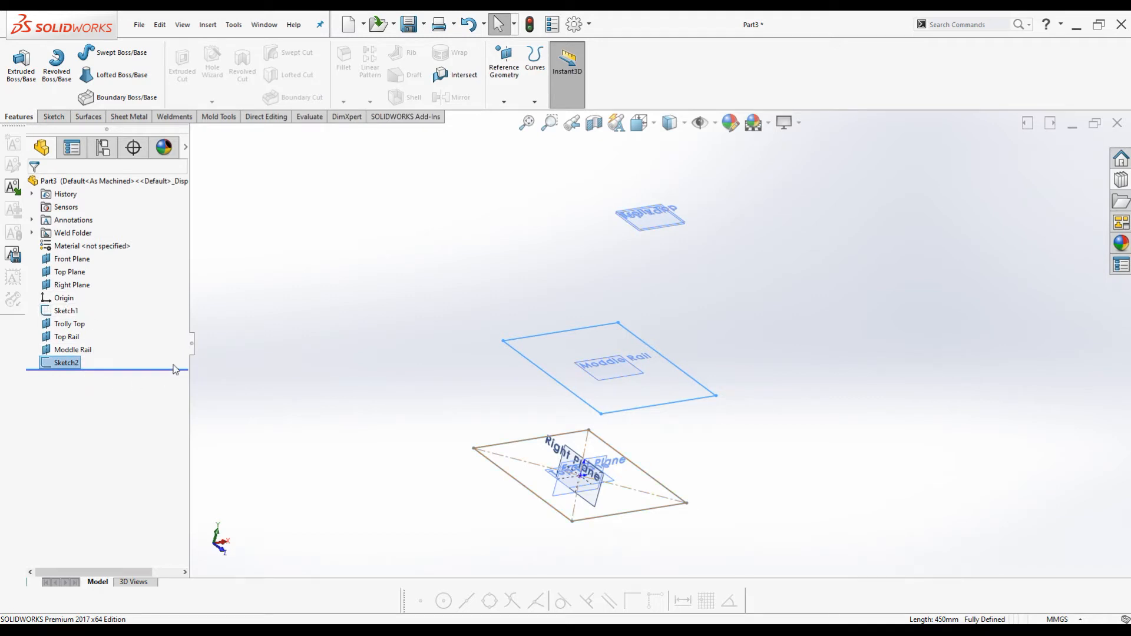
Sketch on the Top Rail plane, converting the base square as a selected chain, and close the sketch.
{"action": "scroll", "coordinate": [676, 242], "scroll_direction": "down", "scroll_amount": 3}
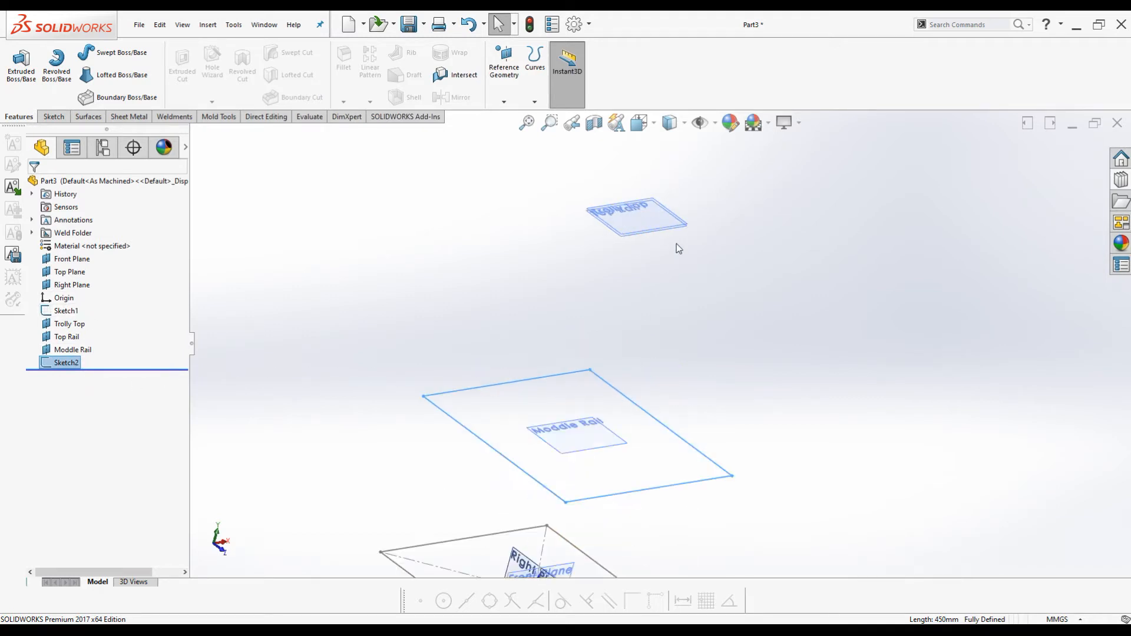
{"action": "scroll", "coordinate": [660, 241], "scroll_direction": "up", "scroll_amount": 3}
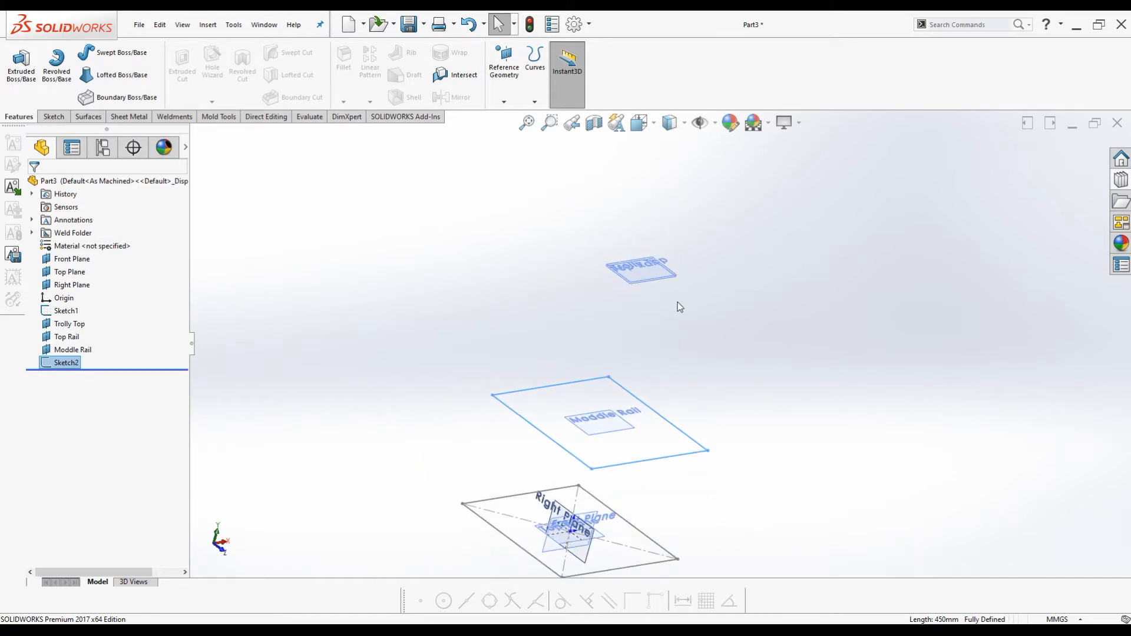
{"action": "scroll", "coordinate": [679, 306], "scroll_direction": "down", "scroll_amount": 5}
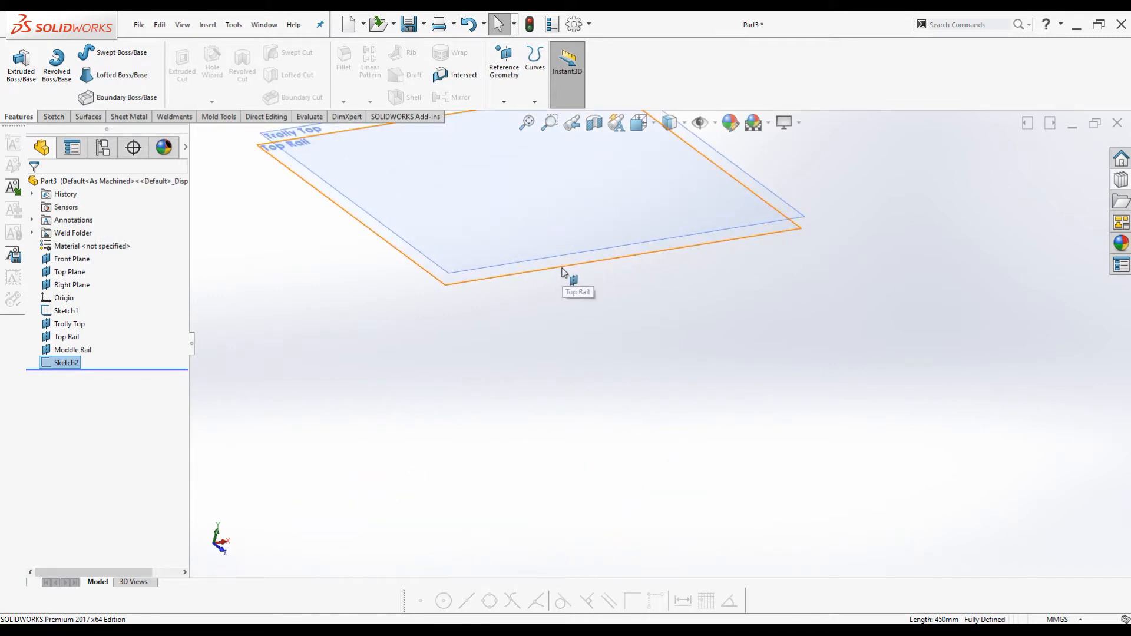
{"action": "left_click", "coordinate": [564, 271]}
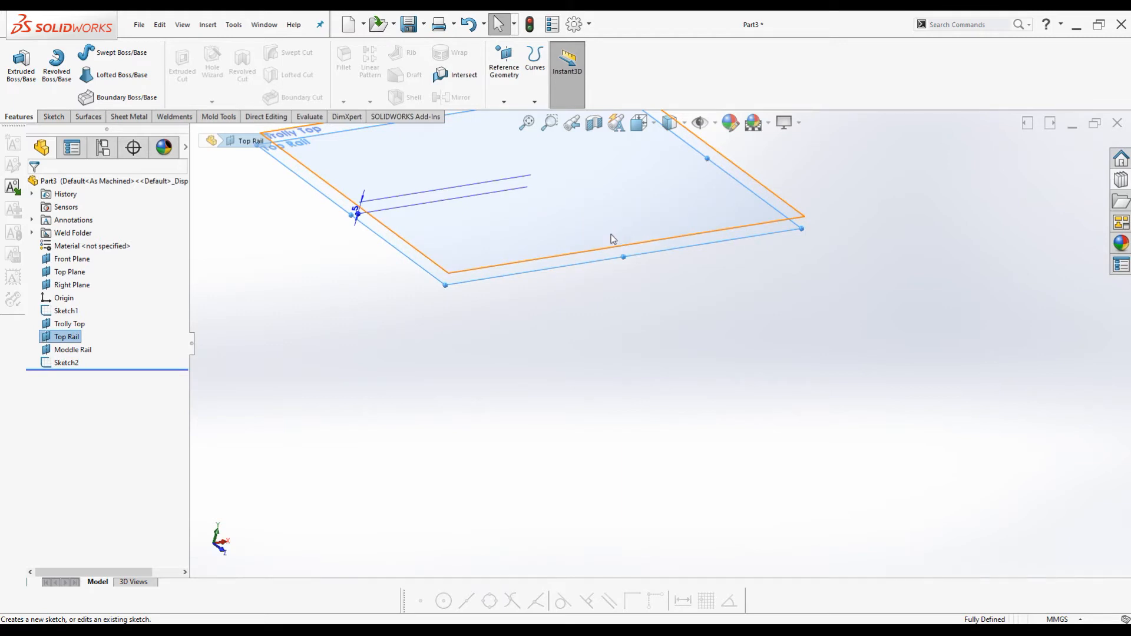
{"action": "left_click", "coordinate": [613, 239]}
{"action": "scroll", "coordinate": [661, 291], "scroll_direction": "up", "scroll_amount": 6}
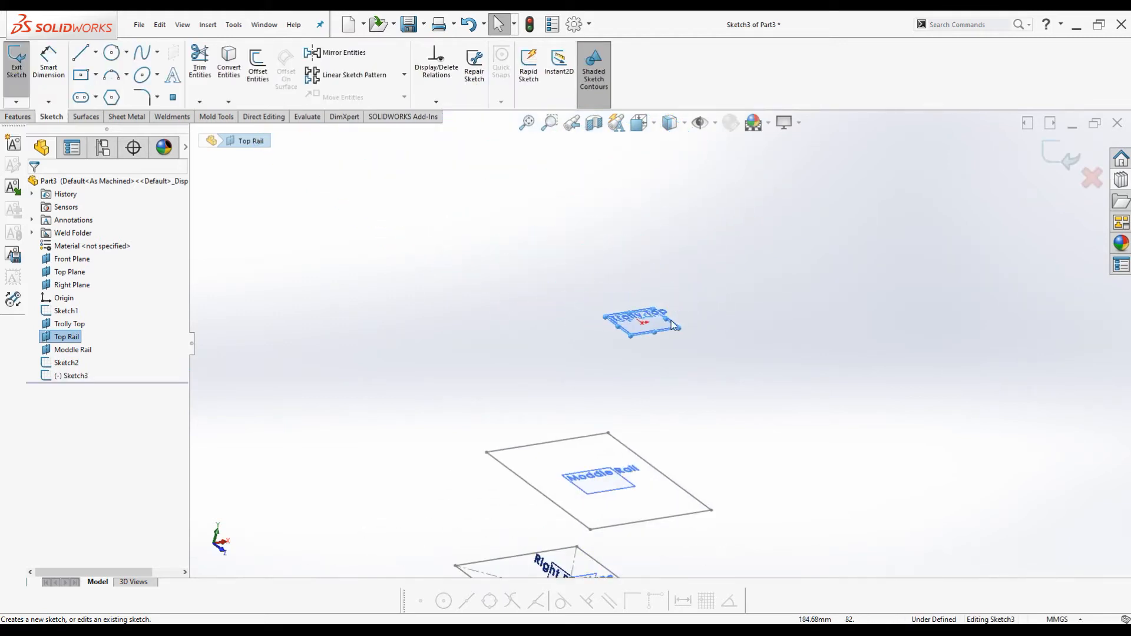
{"action": "left_click", "coordinate": [229, 57]}
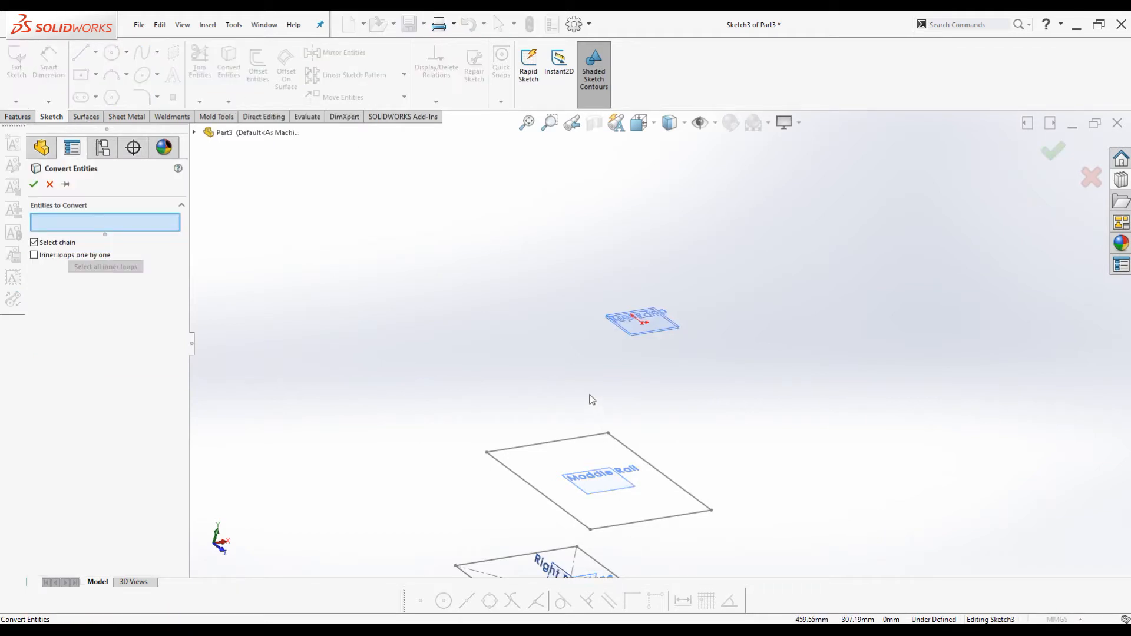
{"action": "scroll", "coordinate": [592, 400], "scroll_direction": "up", "scroll_amount": 3}
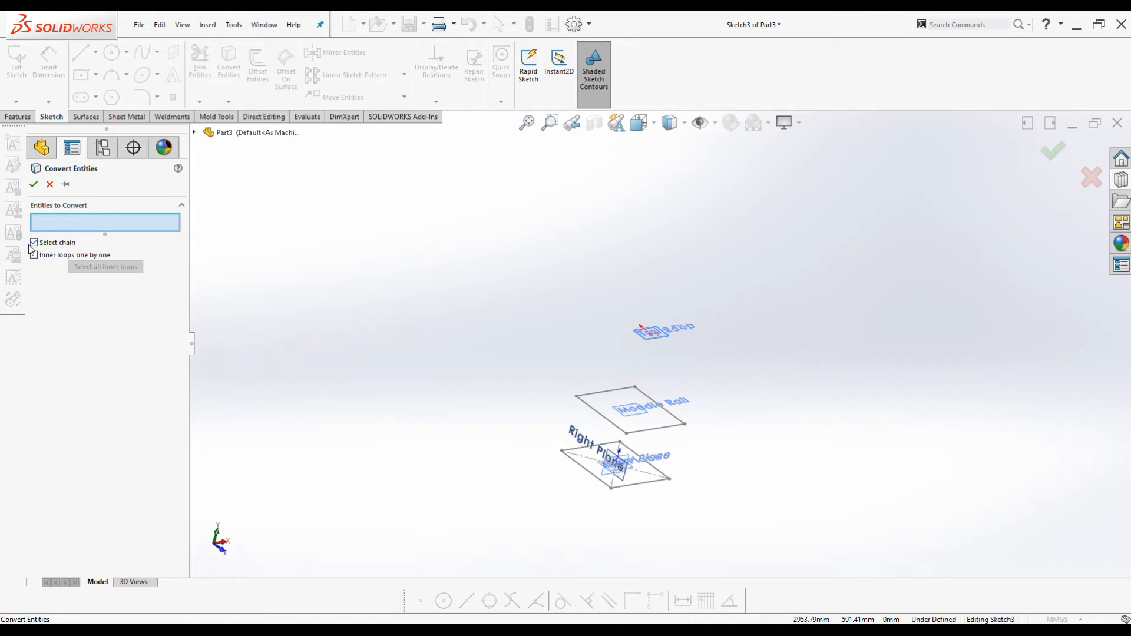
{"action": "scroll", "coordinate": [591, 475], "scroll_direction": "down", "scroll_amount": 2}
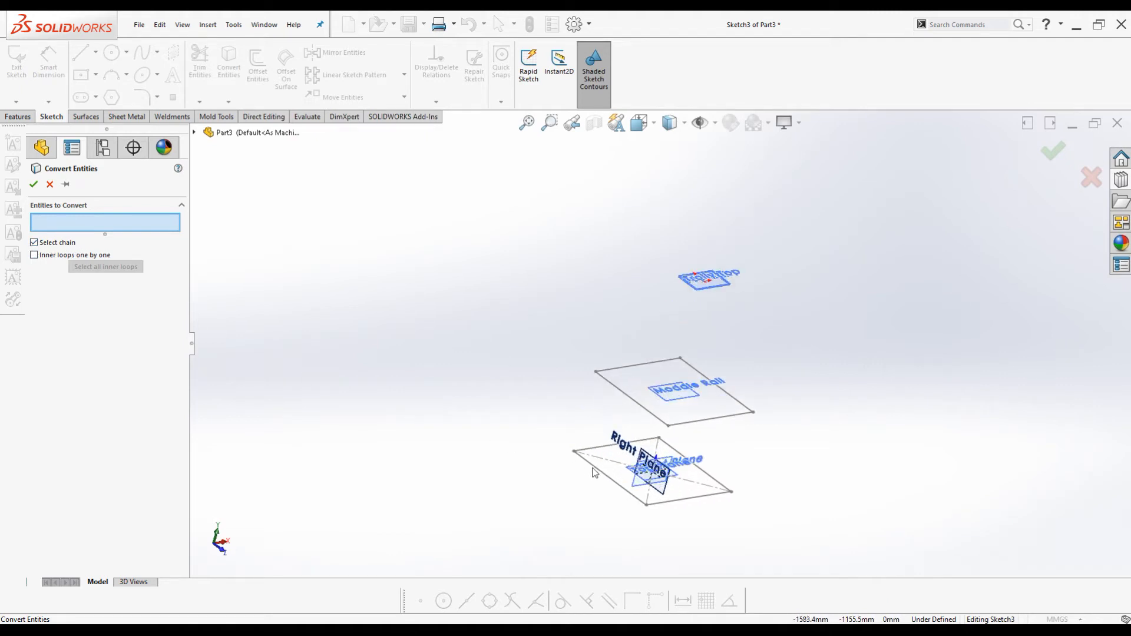
{"action": "left_click", "coordinate": [595, 471]}
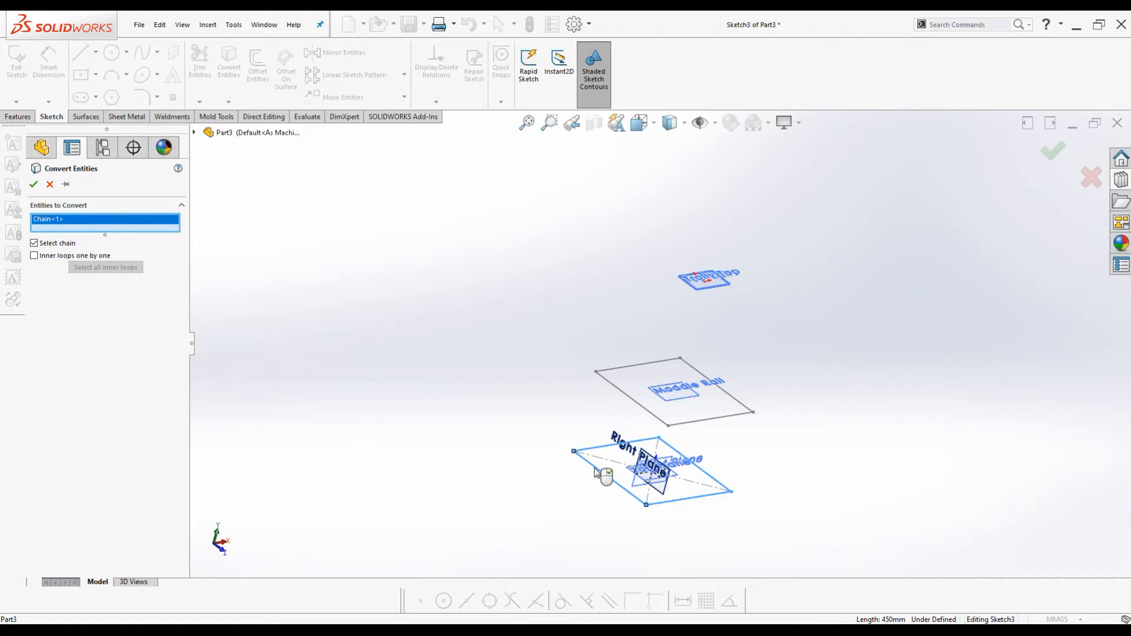
{"action": "left_click", "coordinate": [34, 184]}
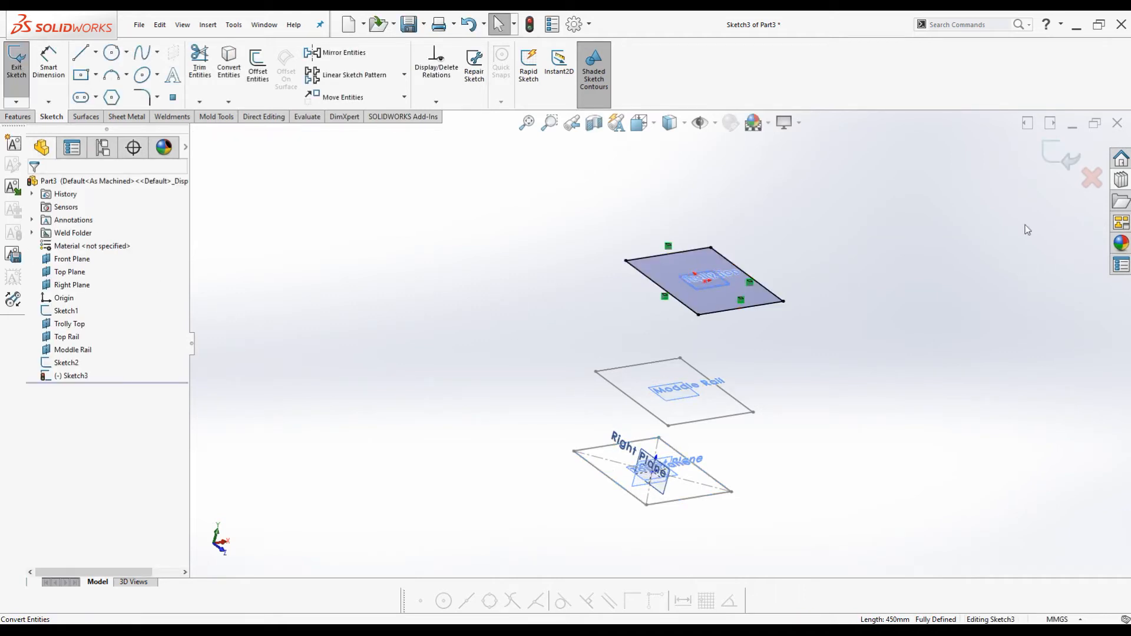
{"action": "left_click", "coordinate": [1057, 155]}
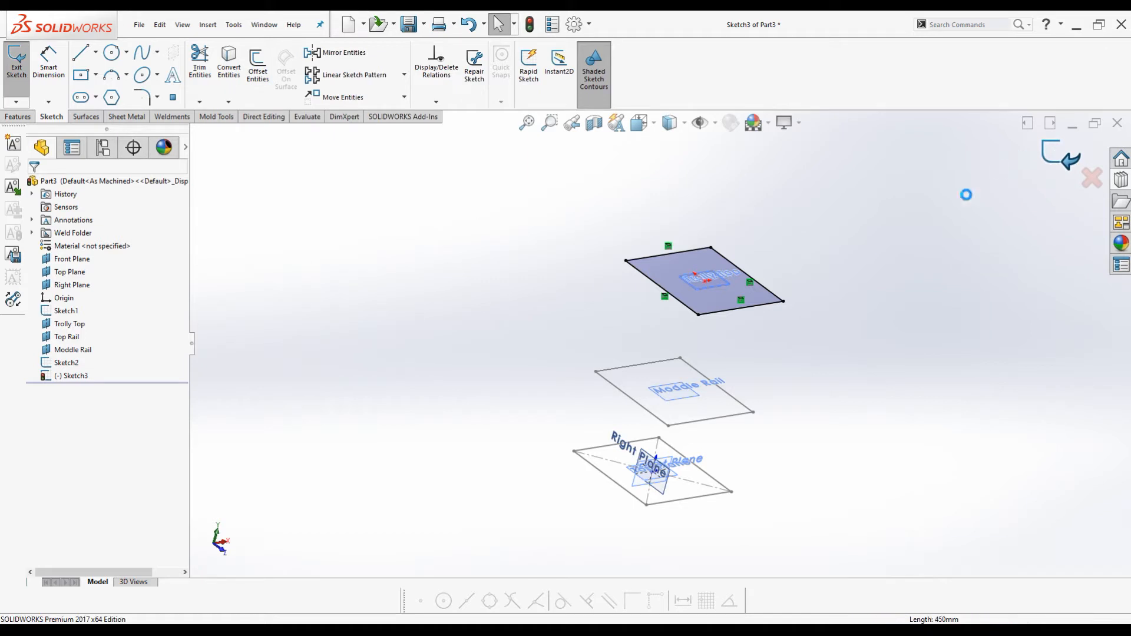
Sketch on the Trolly Top plane, converting the base square as a selected chain, and close and deselect the sketch.
{"action": "scroll", "coordinate": [772, 283], "scroll_direction": "down", "scroll_amount": 4}
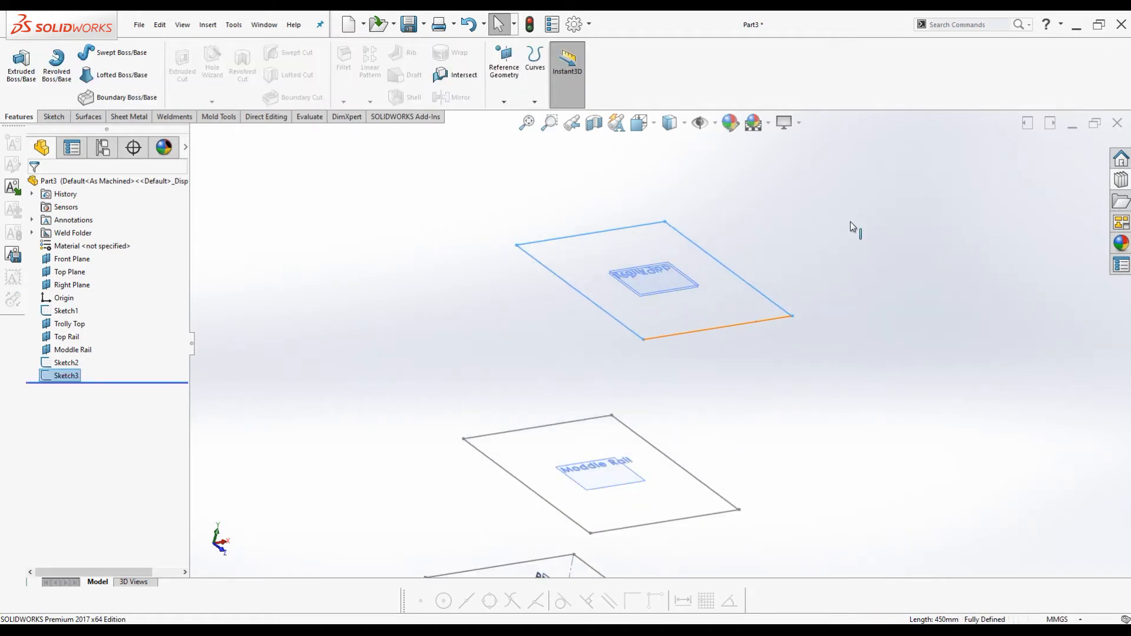
{"action": "scroll", "coordinate": [693, 263], "scroll_direction": "down", "scroll_amount": 3}
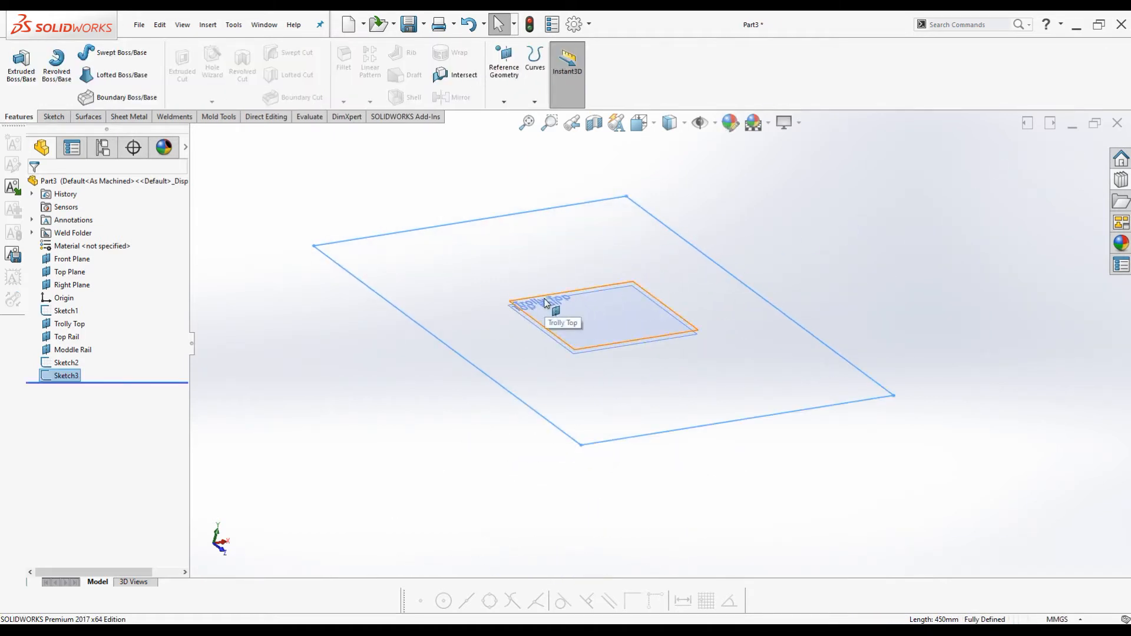
{"action": "scroll", "coordinate": [554, 305], "scroll_direction": "down", "scroll_amount": 3}
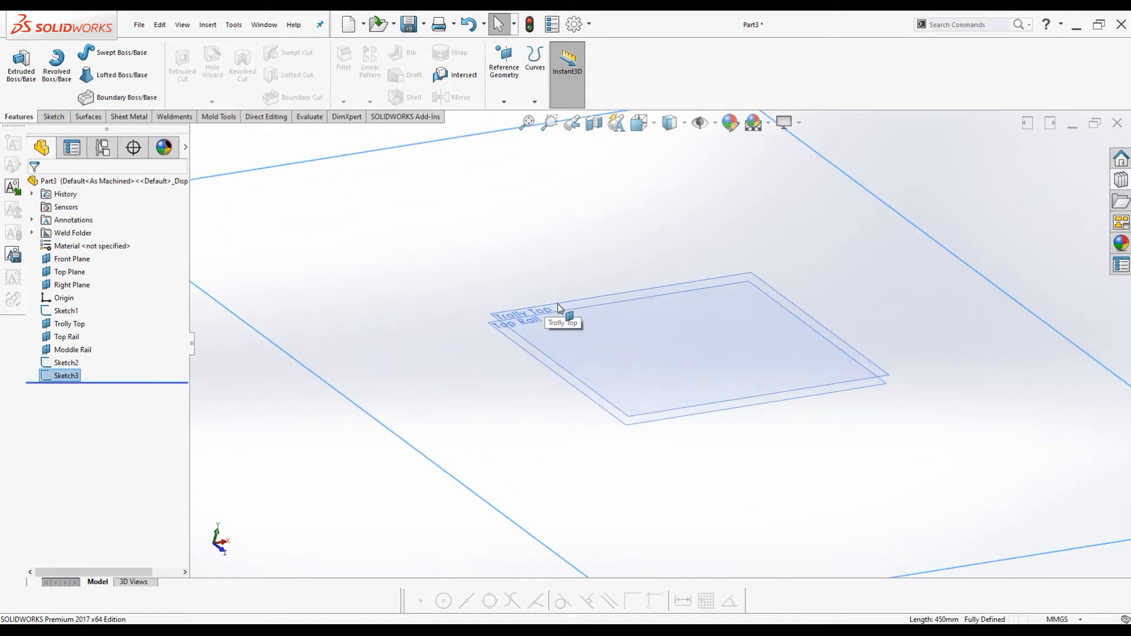
{"action": "left_click", "coordinate": [559, 307]}
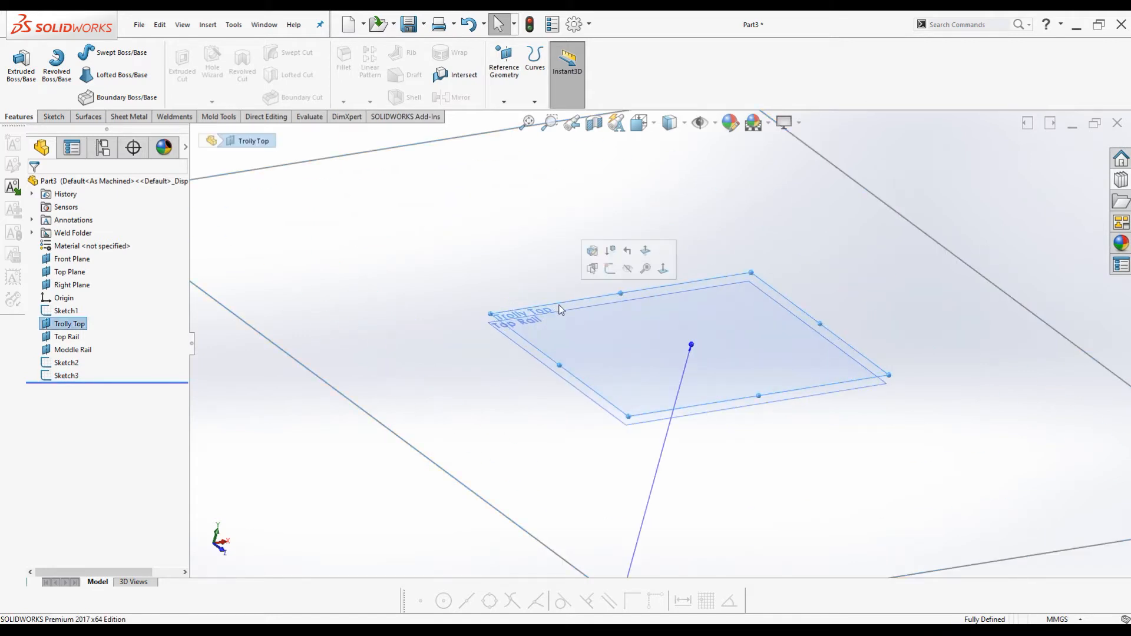
{"action": "left_click", "coordinate": [611, 270]}
{"action": "scroll", "coordinate": [596, 254], "scroll_direction": "up", "scroll_amount": 5}
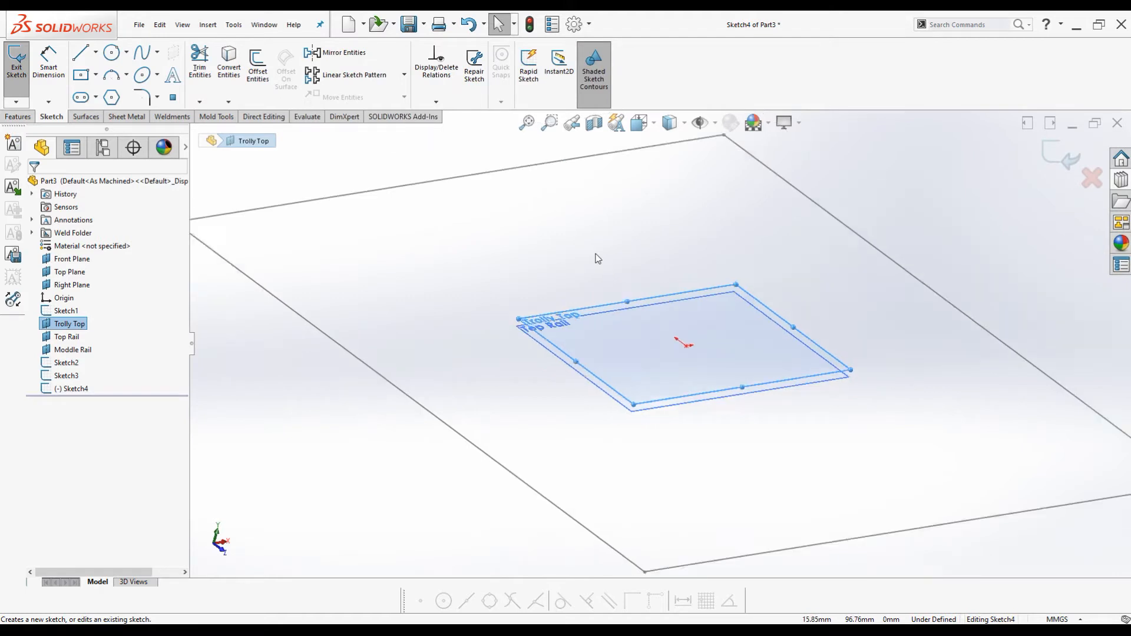
{"action": "left_click", "coordinate": [229, 59]}
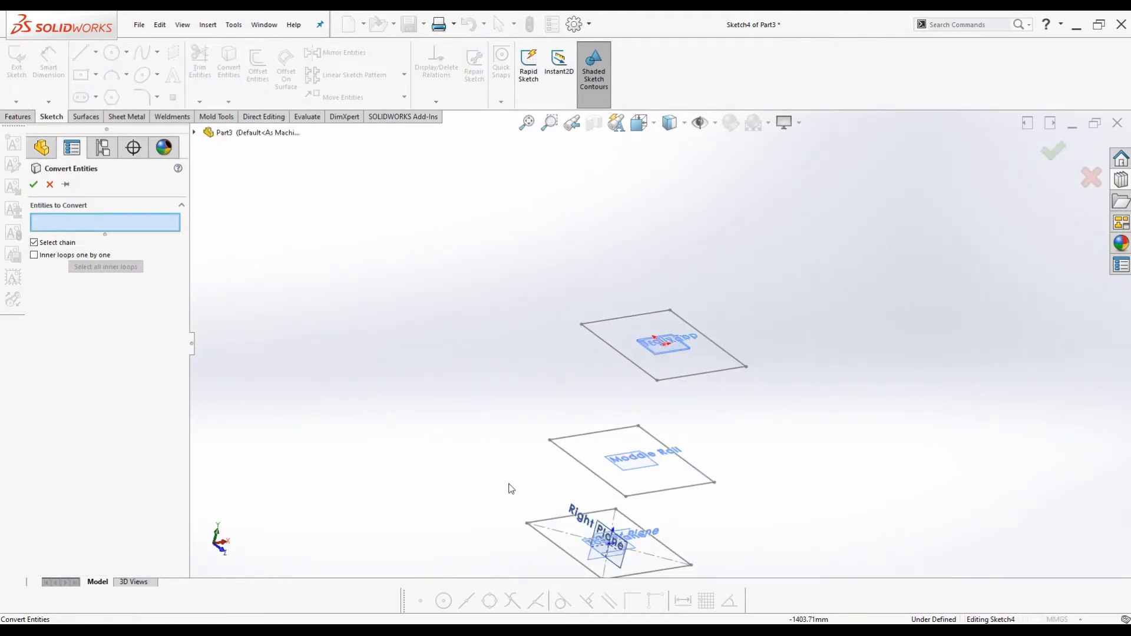
{"action": "left_click", "coordinate": [549, 543]}
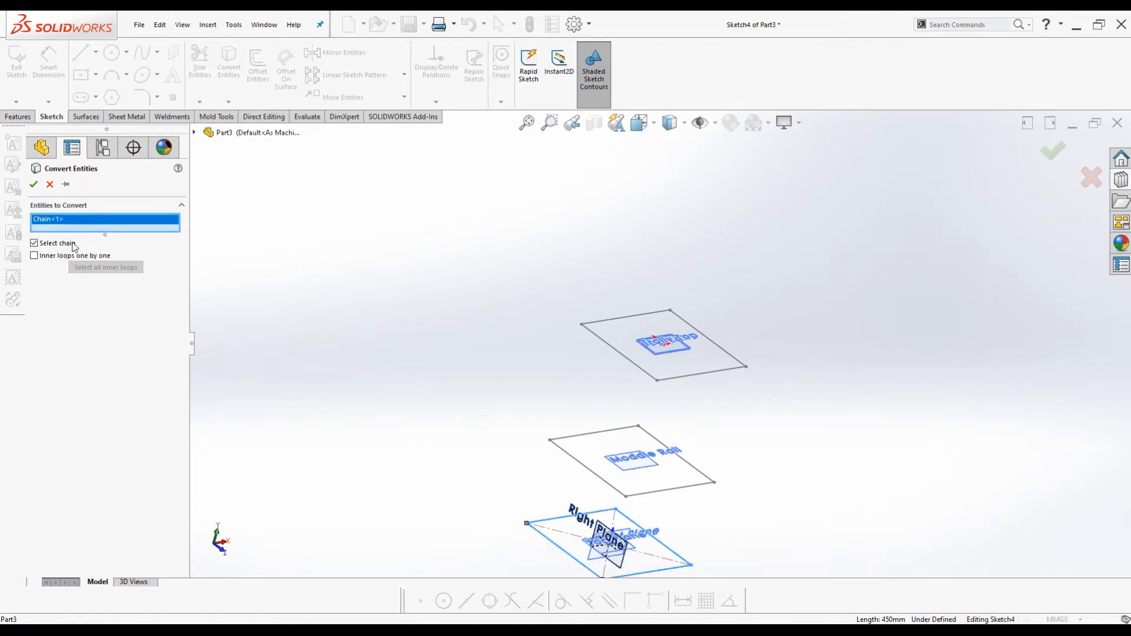
{"action": "left_click", "coordinate": [33, 186]}
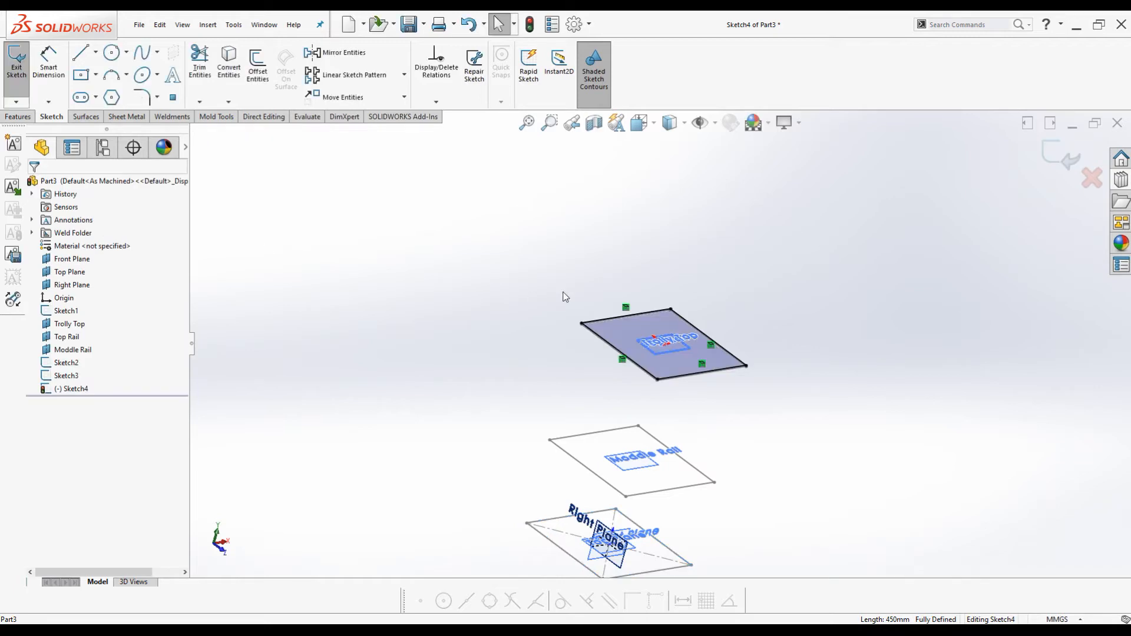
{"action": "left_click", "coordinate": [1048, 155]}
{"action": "scroll", "coordinate": [660, 342], "scroll_direction": "up", "scroll_amount": 3}
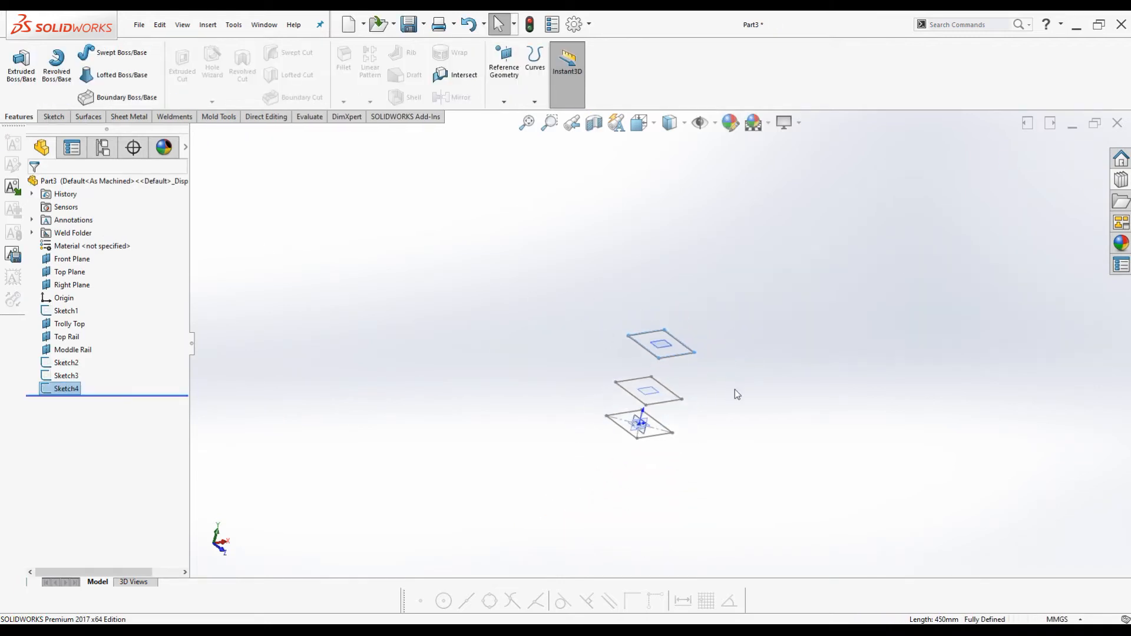
{"action": "scroll", "coordinate": [734, 390], "scroll_direction": "down", "scroll_amount": 3}
{"action": "left_click", "coordinate": [415, 308]}
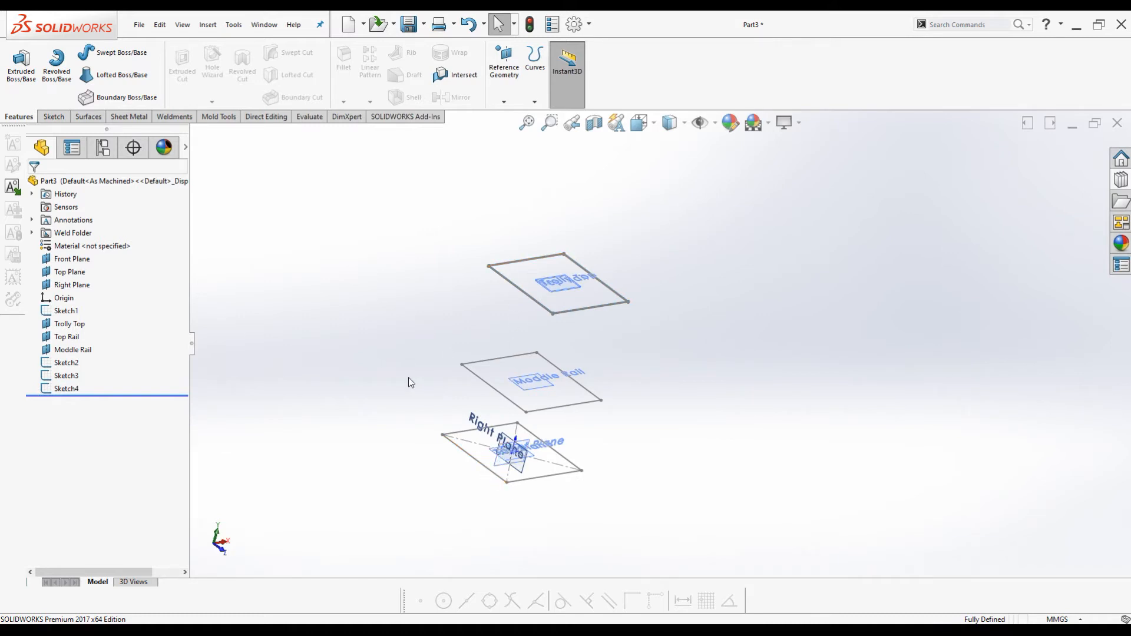
Start a 3D sketch and draw a vertical line from the nearest corner of the Trolly Top square to the matching base corner.
{"action": "left_click", "coordinate": [53, 116]}
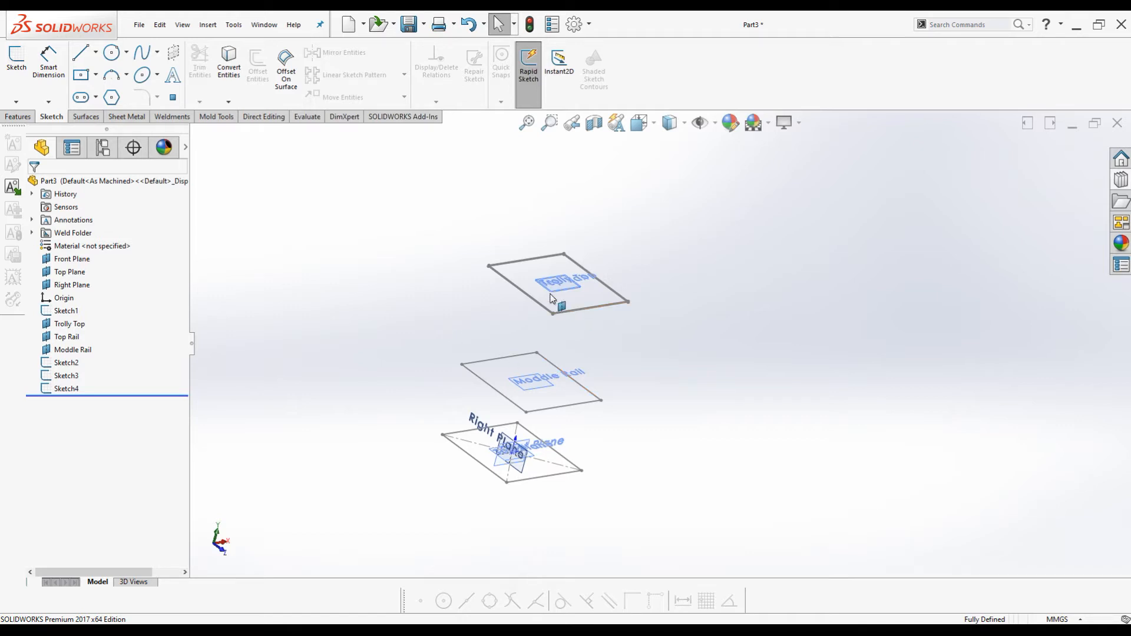
{"action": "left_click", "coordinate": [16, 104]}
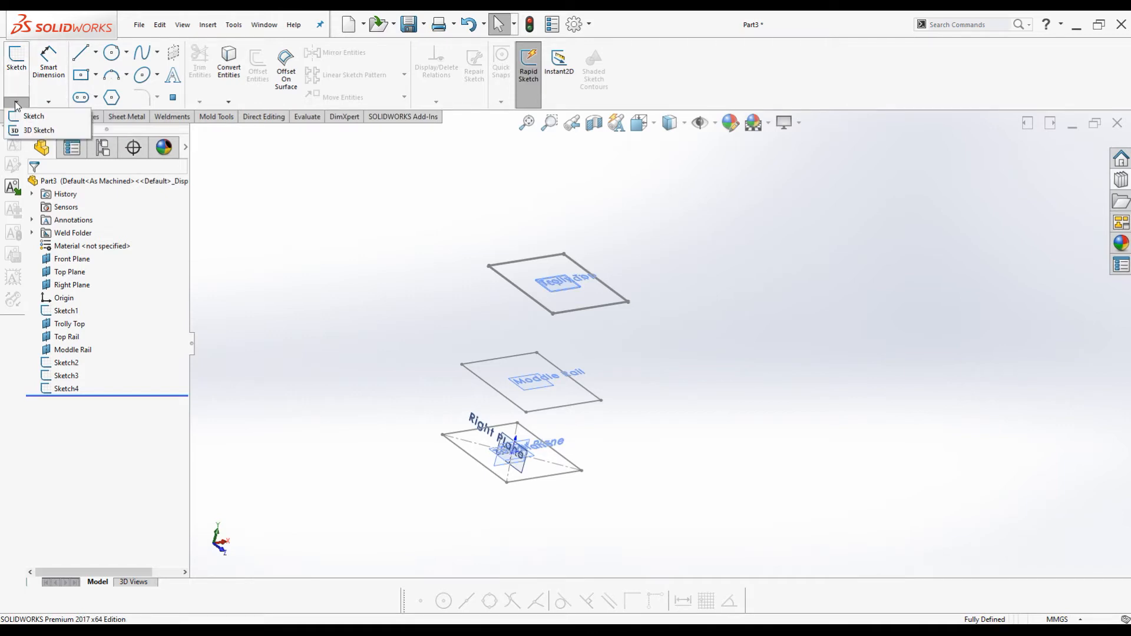
{"action": "left_click", "coordinate": [19, 130]}
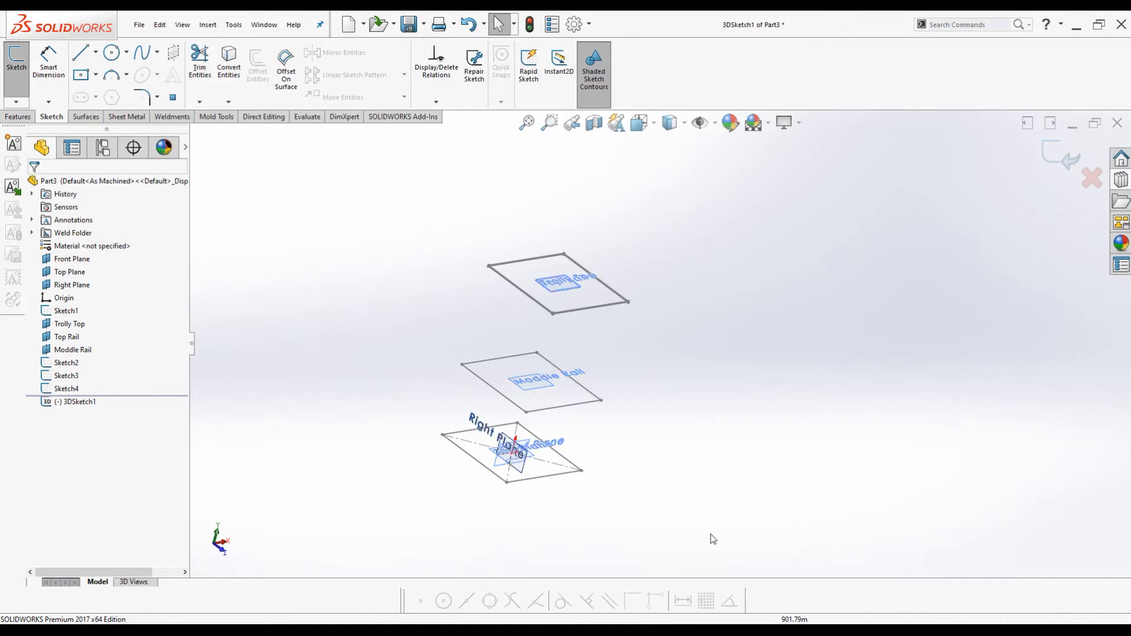
{"action": "left_click", "coordinate": [81, 52]}
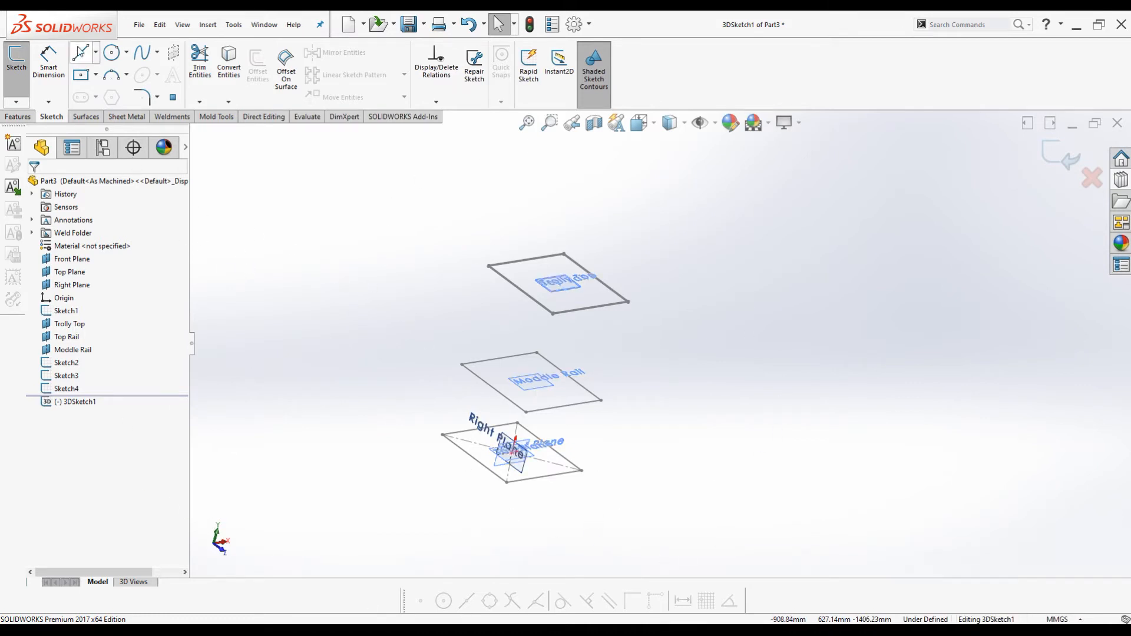
{"action": "left_click", "coordinate": [81, 53]}
{"action": "scroll", "coordinate": [569, 333], "scroll_direction": "down", "scroll_amount": 5}
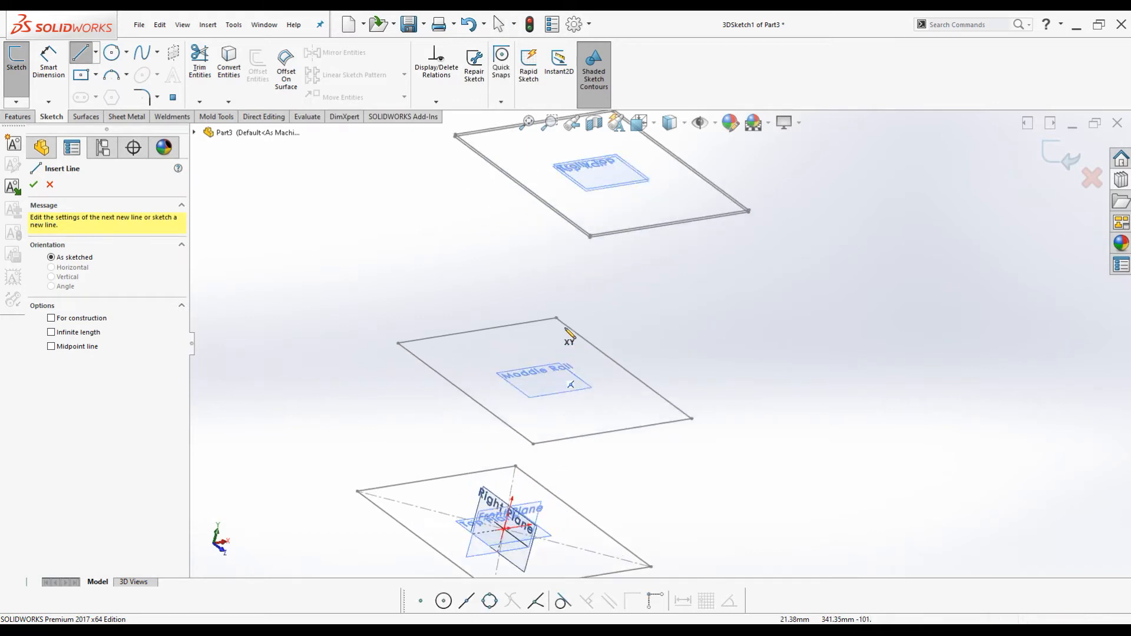
{"action": "scroll", "coordinate": [591, 247], "scroll_direction": "down", "scroll_amount": 3}
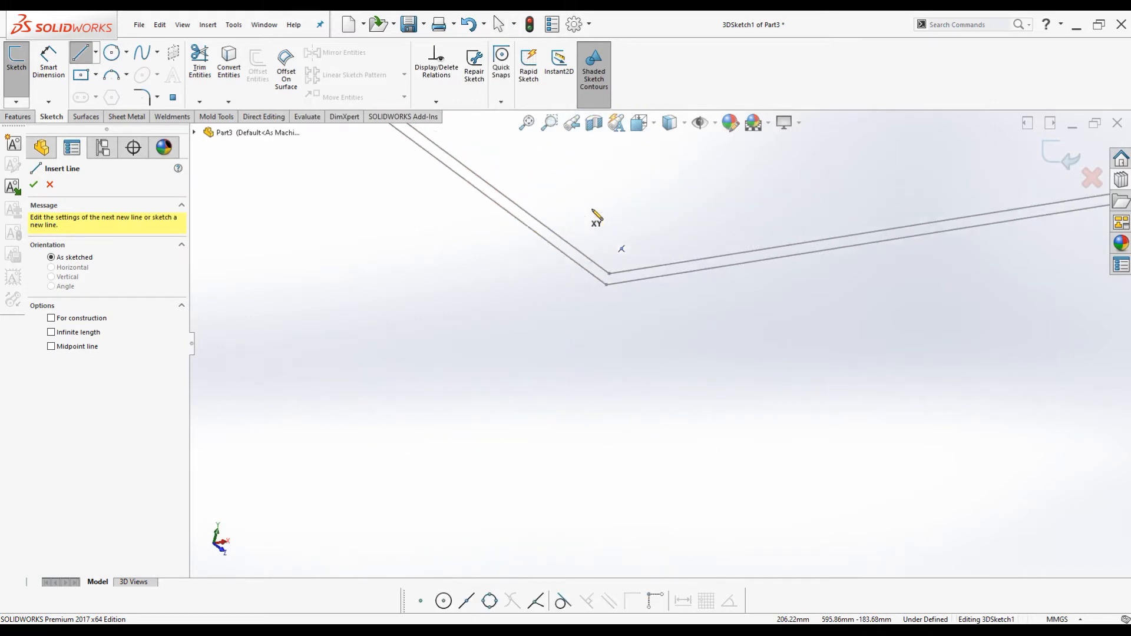
{"action": "left_click", "coordinate": [611, 276]}
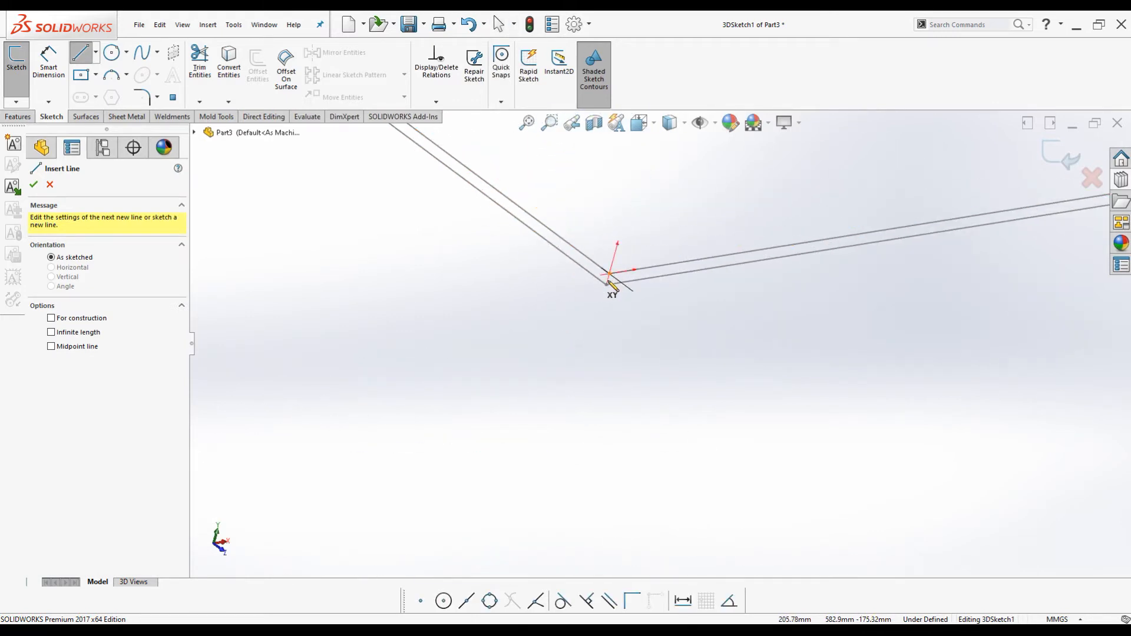
{"action": "scroll", "coordinate": [609, 284], "scroll_direction": "up", "scroll_amount": 6}
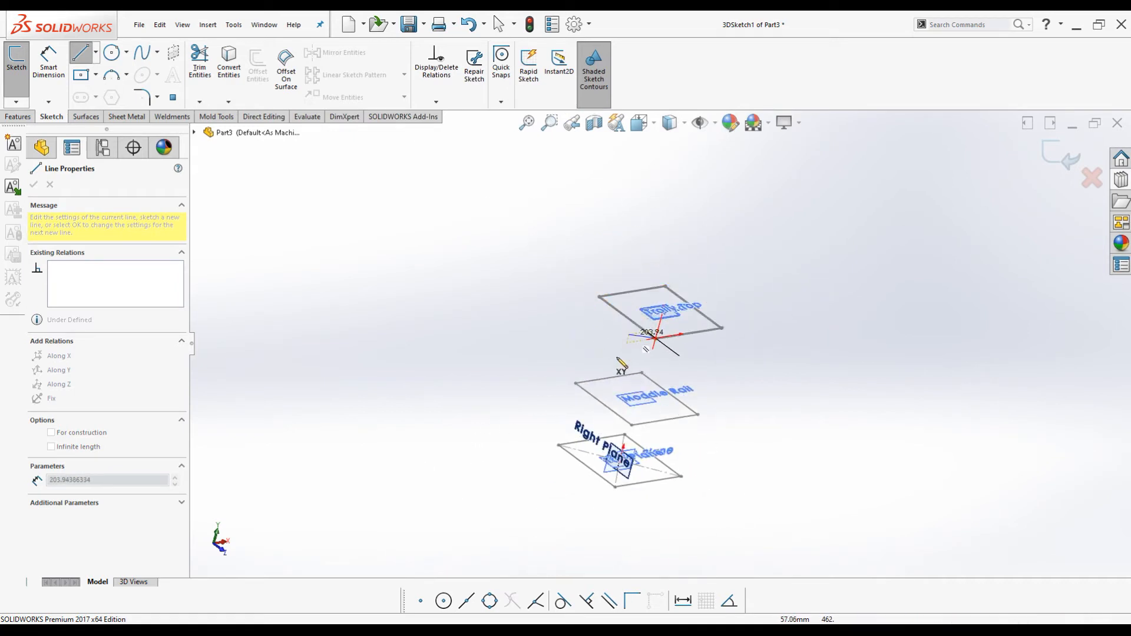
{"action": "scroll", "coordinate": [637, 377], "scroll_direction": "up", "scroll_amount": 3}
{"action": "scroll", "coordinate": [645, 411], "scroll_direction": "down", "scroll_amount": 5}
{"action": "scroll", "coordinate": [646, 413], "scroll_direction": "down", "scroll_amount": 6}
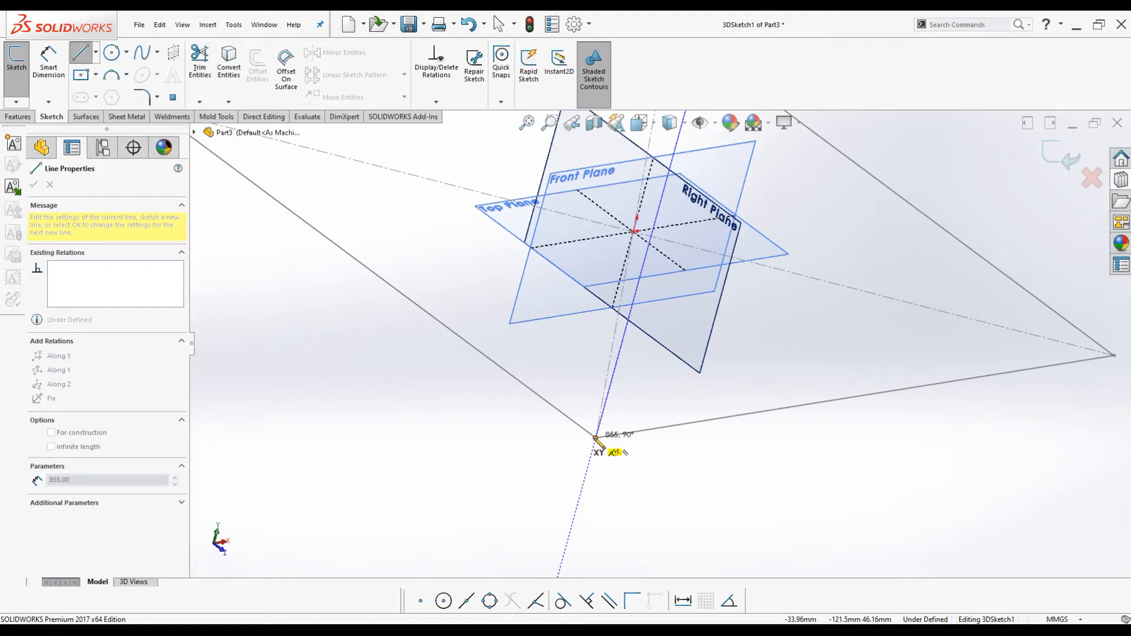
{"action": "left_click", "coordinate": [596, 438]}
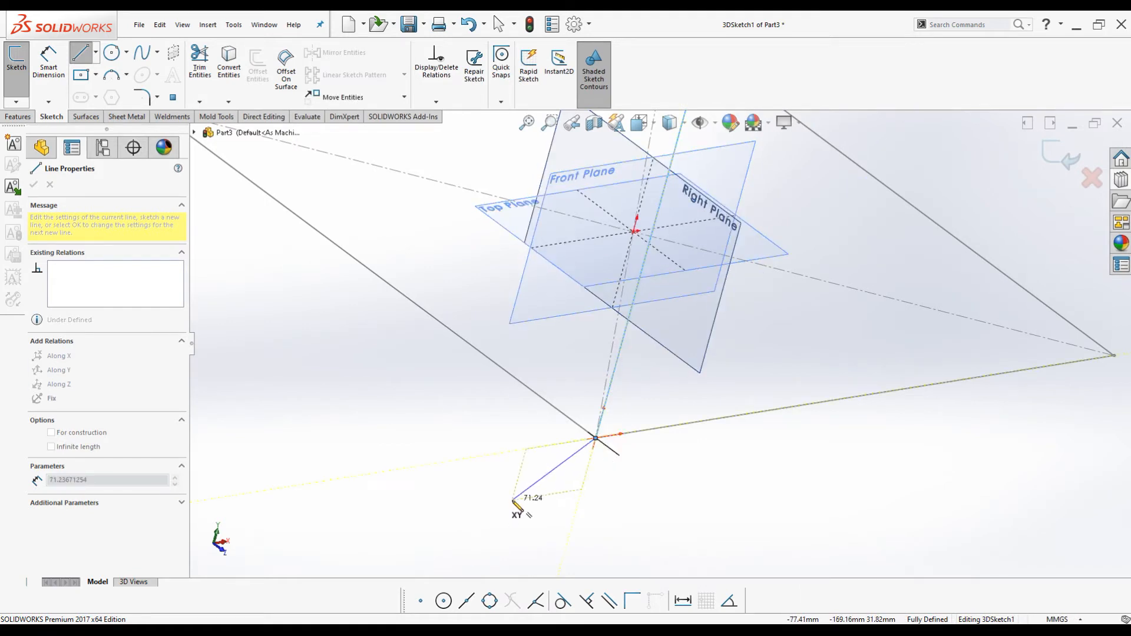
{"action": "key", "text": "Escape"}
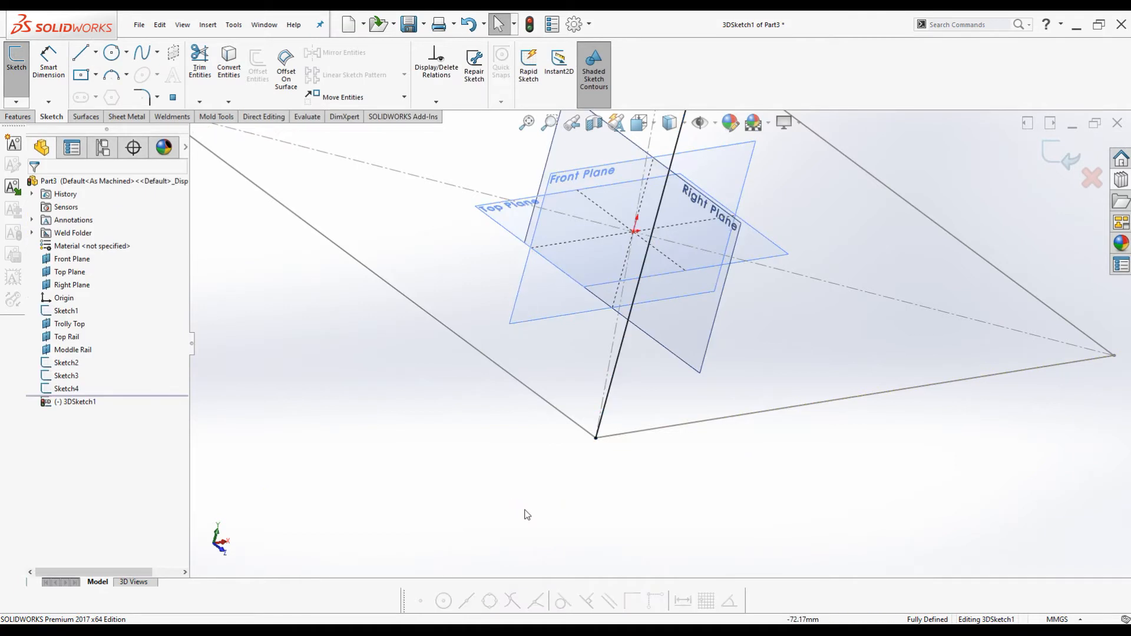
Draw a second upright line from the right-hand corner of the Trolly Top square to the base corner directly below.
{"action": "scroll", "coordinate": [527, 512], "scroll_direction": "up", "scroll_amount": 5}
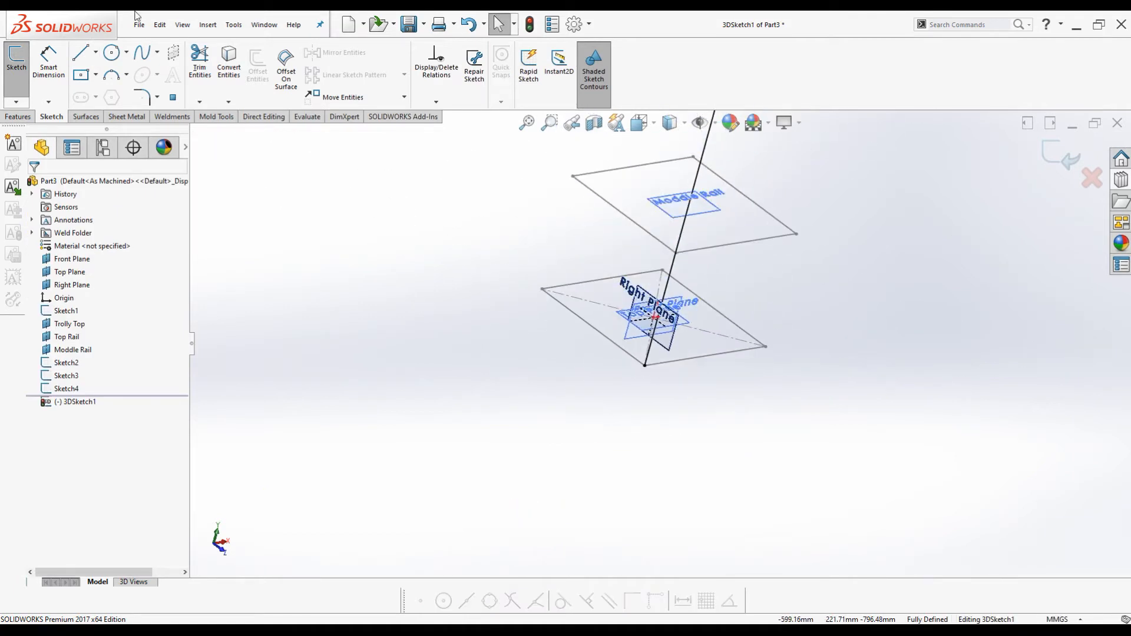
{"action": "left_click", "coordinate": [81, 52]}
{"action": "scroll", "coordinate": [741, 316], "scroll_direction": "down", "scroll_amount": 2}
{"action": "scroll", "coordinate": [714, 293], "scroll_direction": "up", "scroll_amount": 4}
{"action": "scroll", "coordinate": [682, 263], "scroll_direction": "down", "scroll_amount": 8}
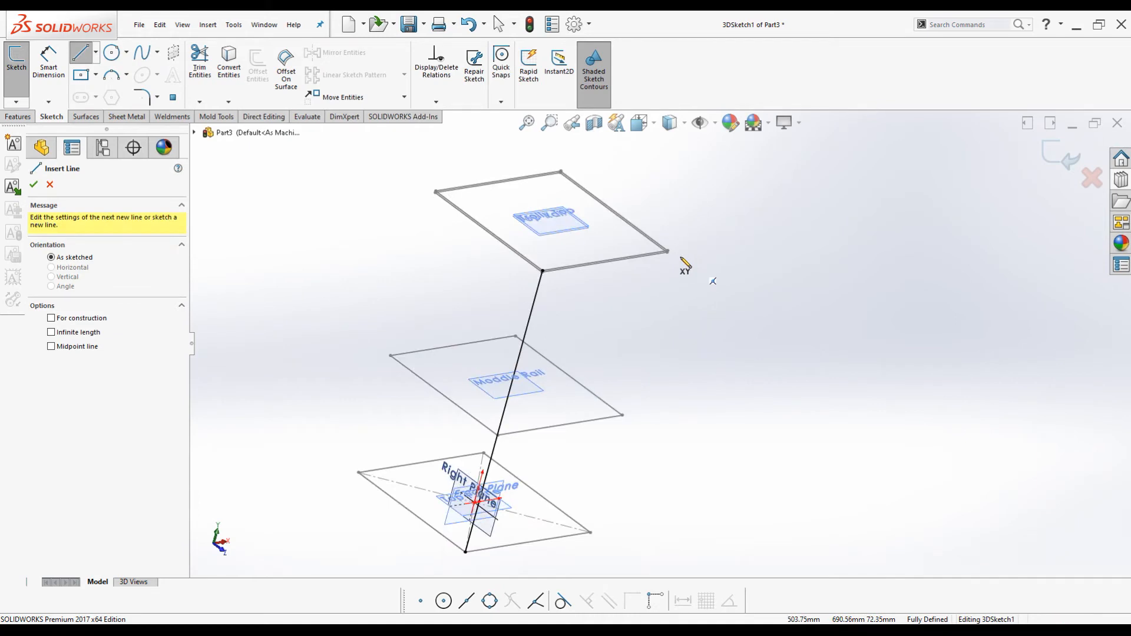
{"action": "left_click", "coordinate": [662, 285]}
{"action": "scroll", "coordinate": [670, 262], "scroll_direction": "up", "scroll_amount": 6}
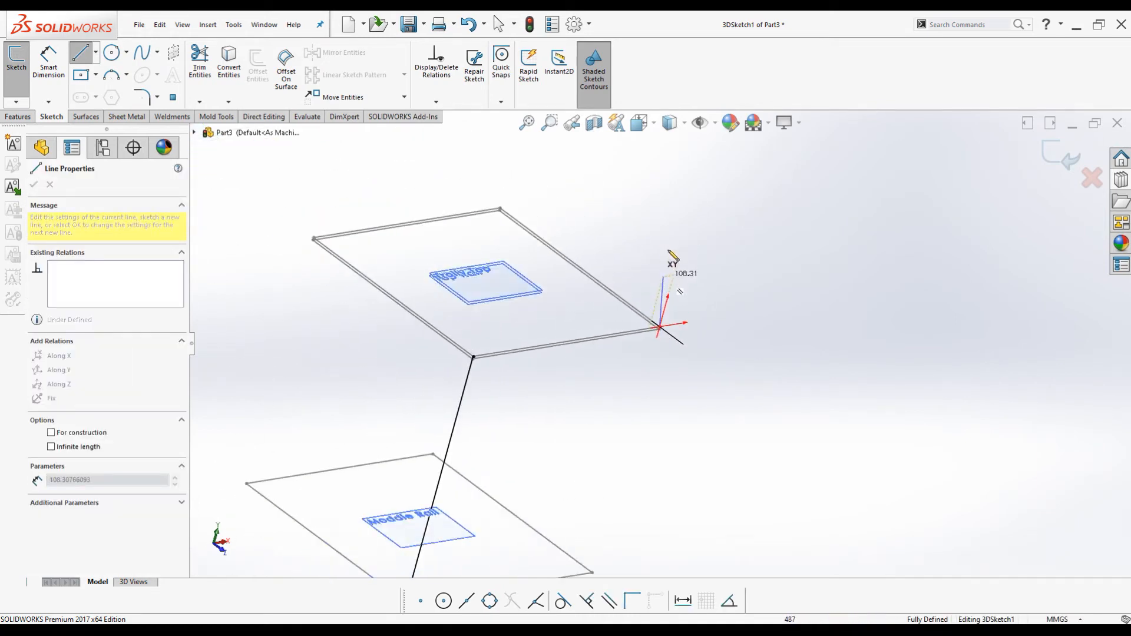
{"action": "scroll", "coordinate": [616, 463], "scroll_direction": "down", "scroll_amount": 4}
{"action": "scroll", "coordinate": [613, 454], "scroll_direction": "down", "scroll_amount": 5}
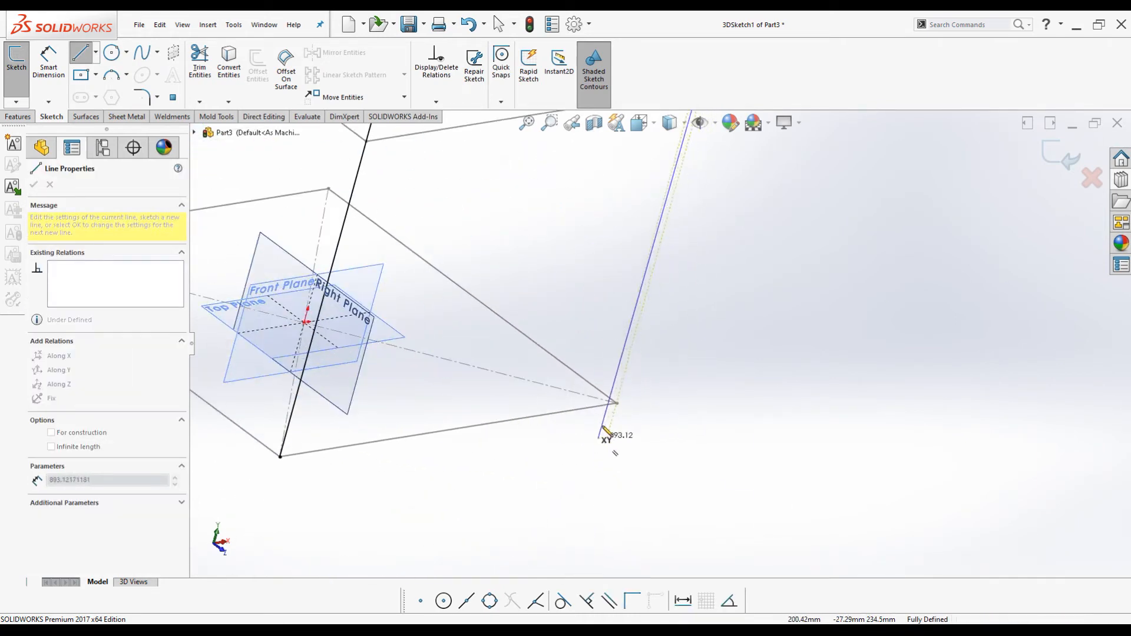
{"action": "left_click", "coordinate": [618, 404]}
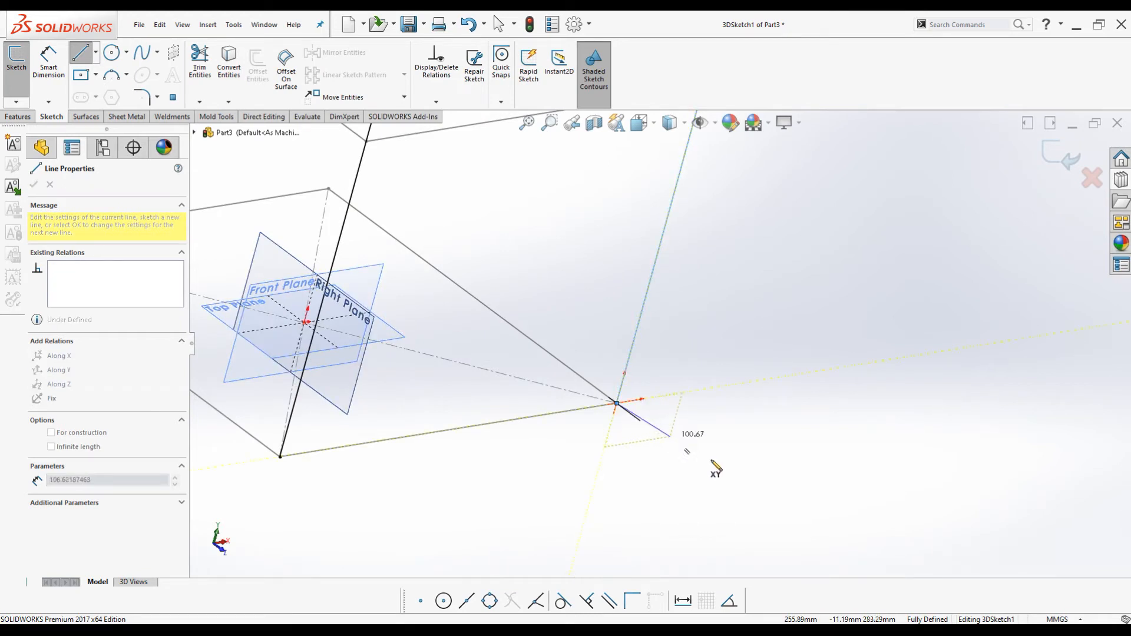
{"action": "scroll", "coordinate": [715, 466], "scroll_direction": "up", "scroll_amount": 2}
{"action": "key", "text": "Escape"}
{"action": "scroll", "coordinate": [699, 469], "scroll_direction": "up", "scroll_amount": 5}
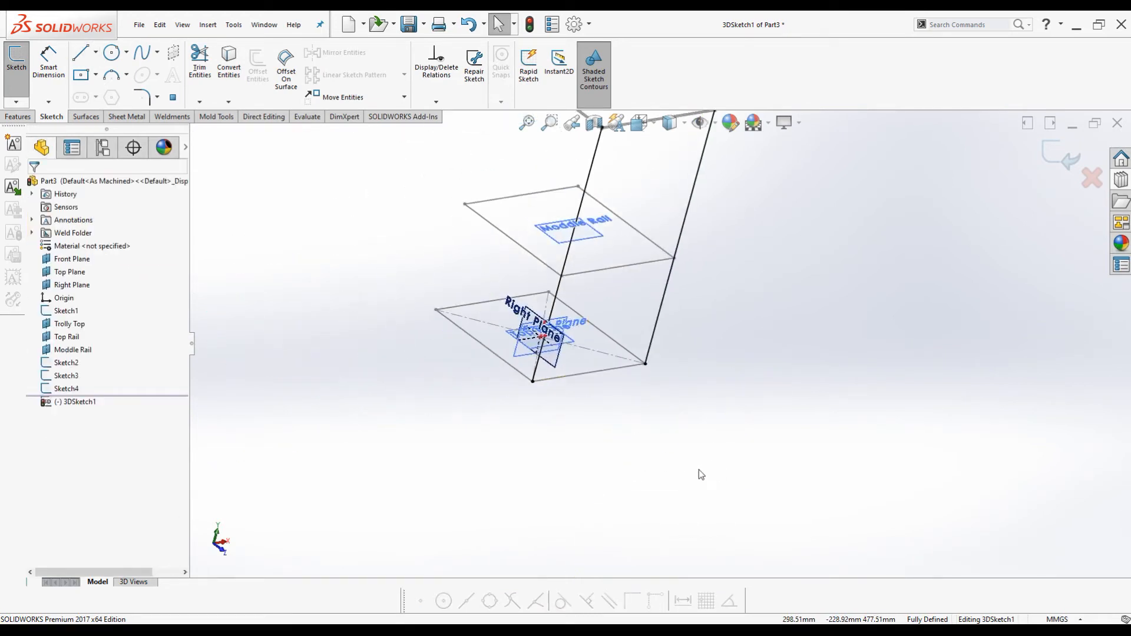
Draw a third upright line from the left-hand corner of the Trolly Top square to the base corner directly below.
{"action": "left_click", "coordinate": [81, 52]}
{"action": "scroll", "coordinate": [472, 200], "scroll_direction": "down", "scroll_amount": 4}
{"action": "scroll", "coordinate": [684, 173], "scroll_direction": "down", "scroll_amount": 5}
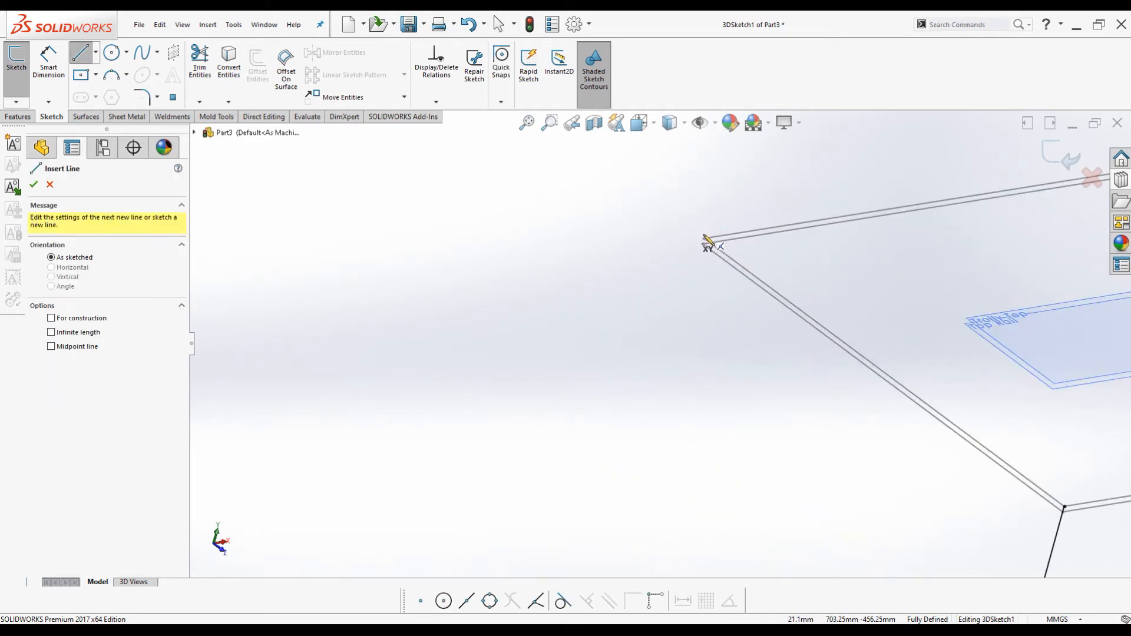
{"action": "left_click", "coordinate": [703, 238]}
{"action": "scroll", "coordinate": [689, 242], "scroll_direction": "up", "scroll_amount": 5}
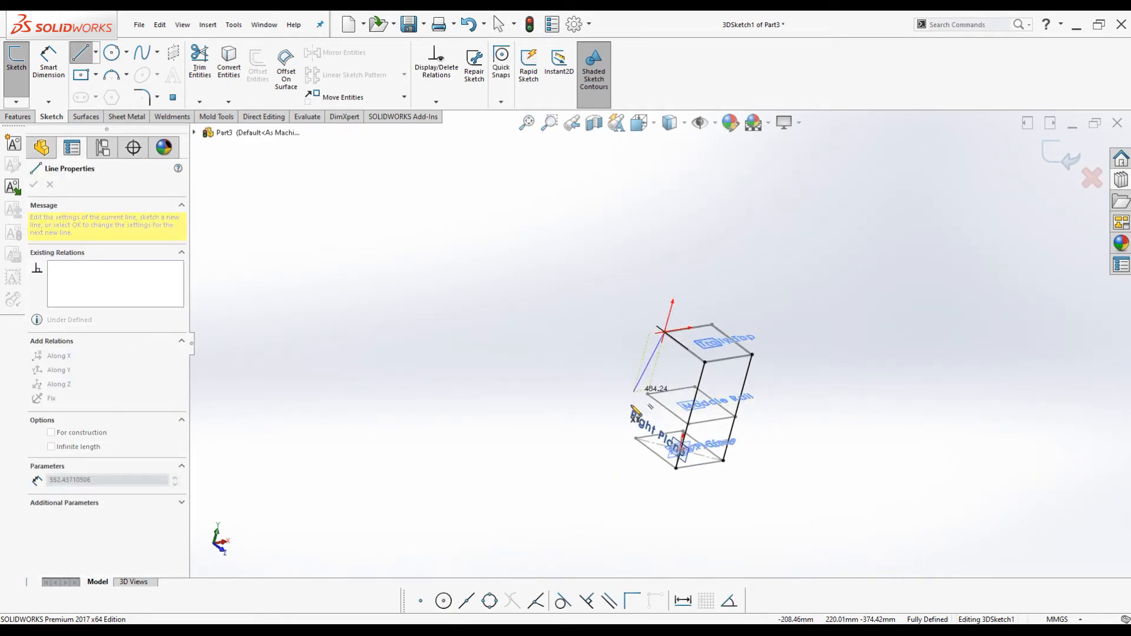
{"action": "scroll", "coordinate": [627, 362], "scroll_direction": "down", "scroll_amount": 3}
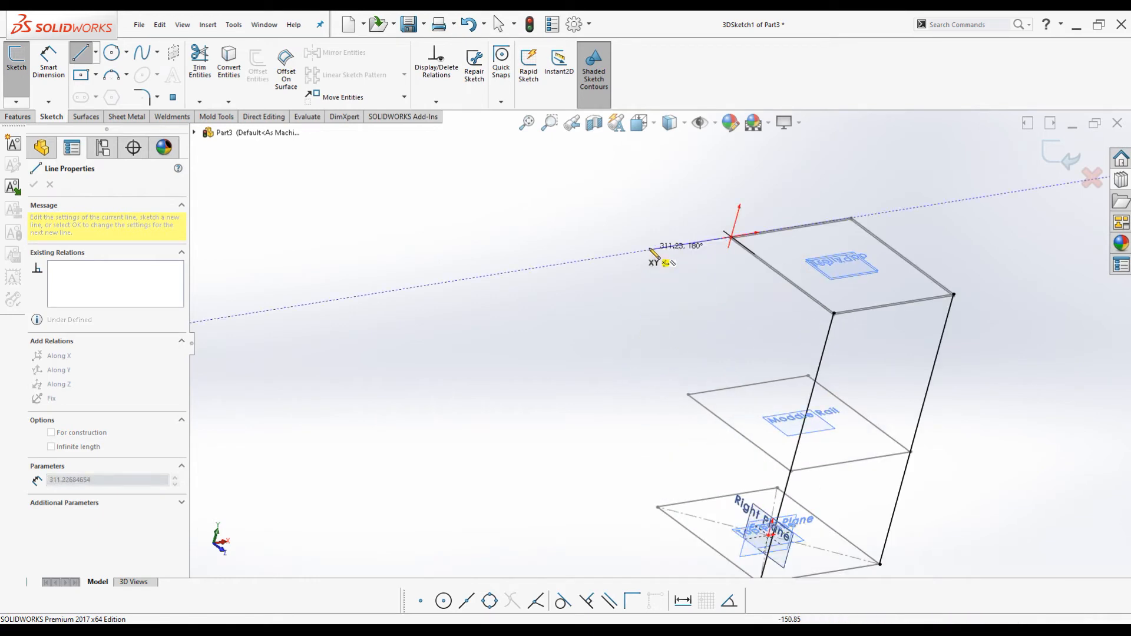
{"action": "scroll", "coordinate": [659, 336], "scroll_direction": "up", "scroll_amount": 2}
{"action": "scroll", "coordinate": [680, 409], "scroll_direction": "down", "scroll_amount": 4}
{"action": "left_click", "coordinate": [613, 518]}
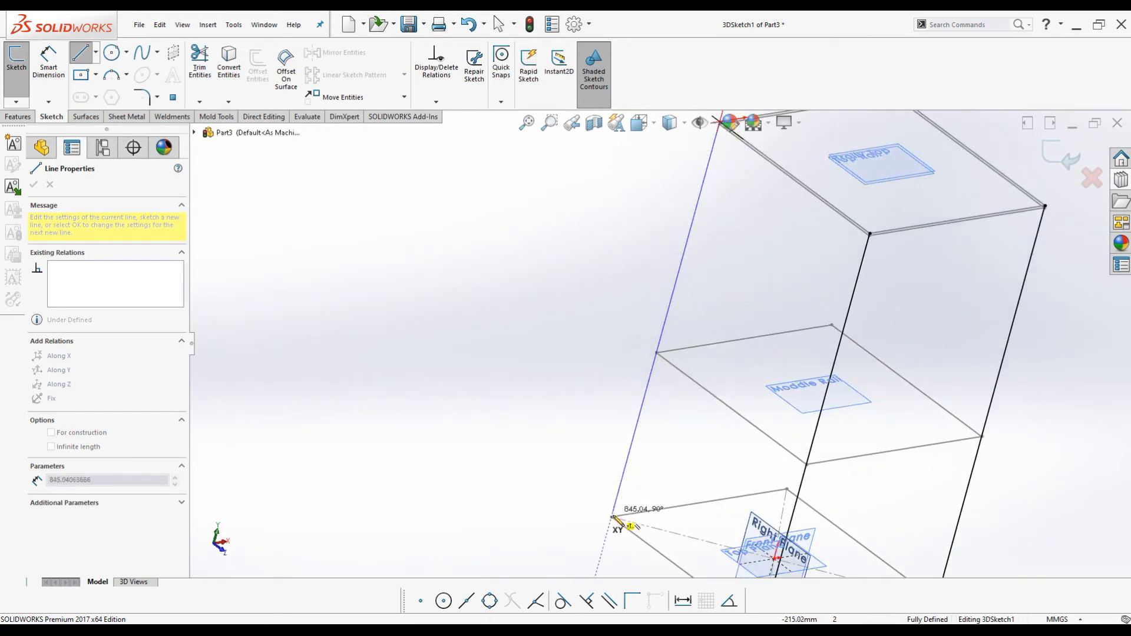
{"action": "key", "text": "Escape"}
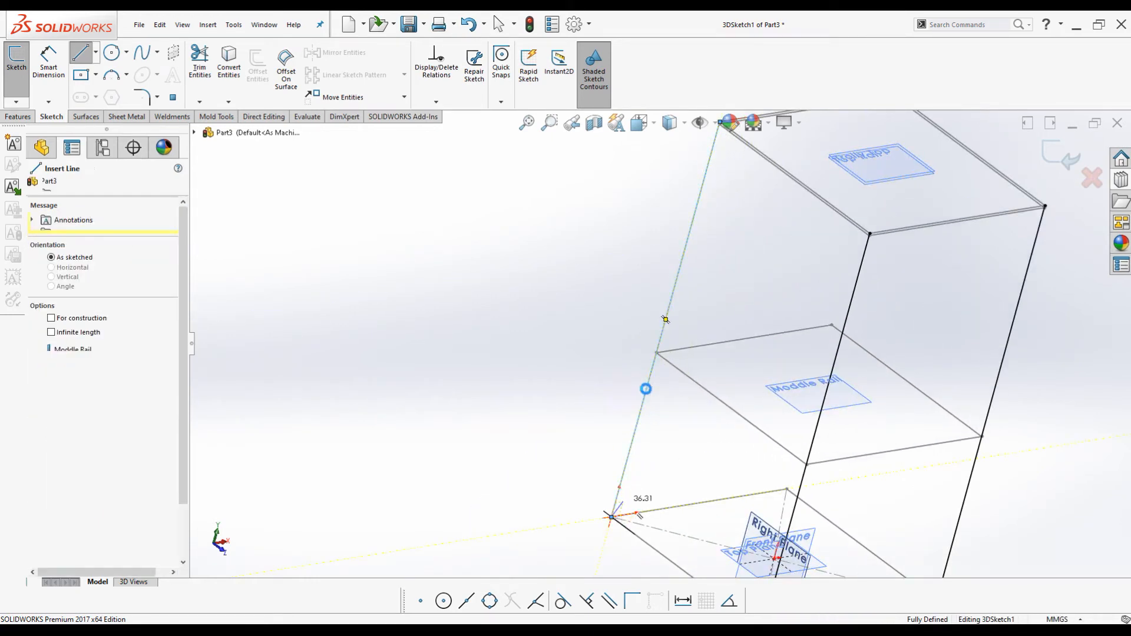
Draw the fourth upright line between the remaining Trolly Top and base corners, set the isometric view and close the 3D sketch.
{"action": "scroll", "coordinate": [673, 397], "scroll_direction": "up", "scroll_amount": 5}
{"action": "mouse_move", "coordinate": [674, 397]}
{"action": "middle_mouse_down"}
{"action": "mouse_move", "coordinate": [566, 326]}
{"action": "mouse_move", "coordinate": [607, 370]}
{"action": "middle_mouse_up"}
{"action": "middle_click_drag", "start_coordinate": [685, 249], "coordinate": [719, 295]}
{"action": "left_click", "coordinate": [81, 52]}
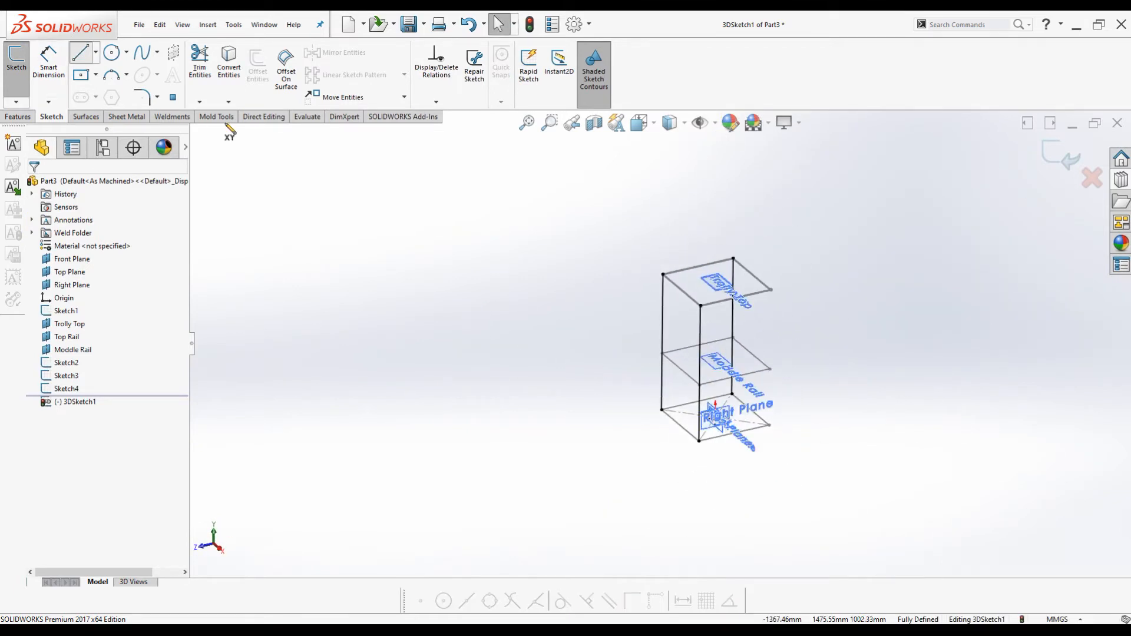
{"action": "scroll", "coordinate": [781, 318], "scroll_direction": "down", "scroll_amount": 8}
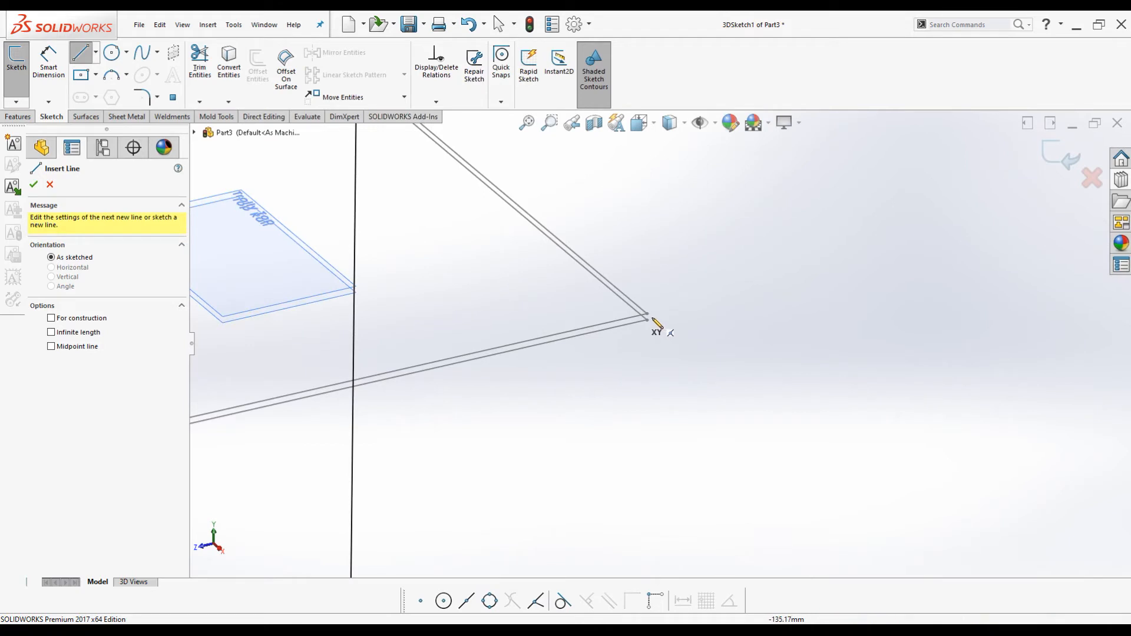
{"action": "left_click", "coordinate": [649, 317]}
{"action": "scroll", "coordinate": [653, 321], "scroll_direction": "up", "scroll_amount": 8}
{"action": "scroll", "coordinate": [696, 464], "scroll_direction": "down", "scroll_amount": 6}
{"action": "left_click", "coordinate": [644, 477]}
{"action": "key", "text": "Escape"}
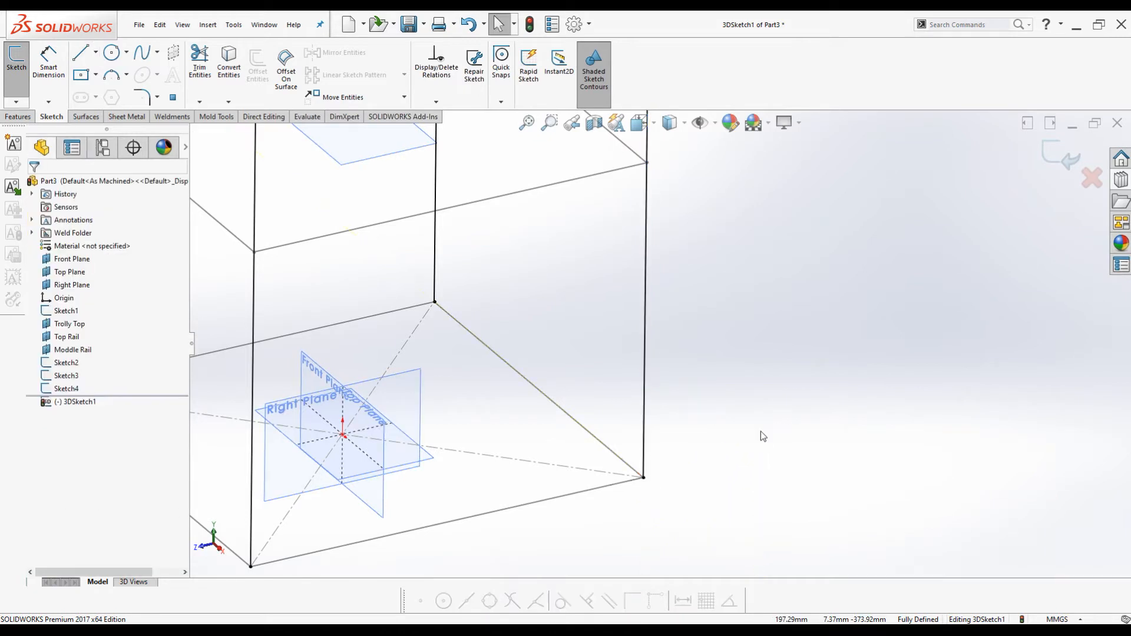
{"action": "key", "text": "ctrl+7"}
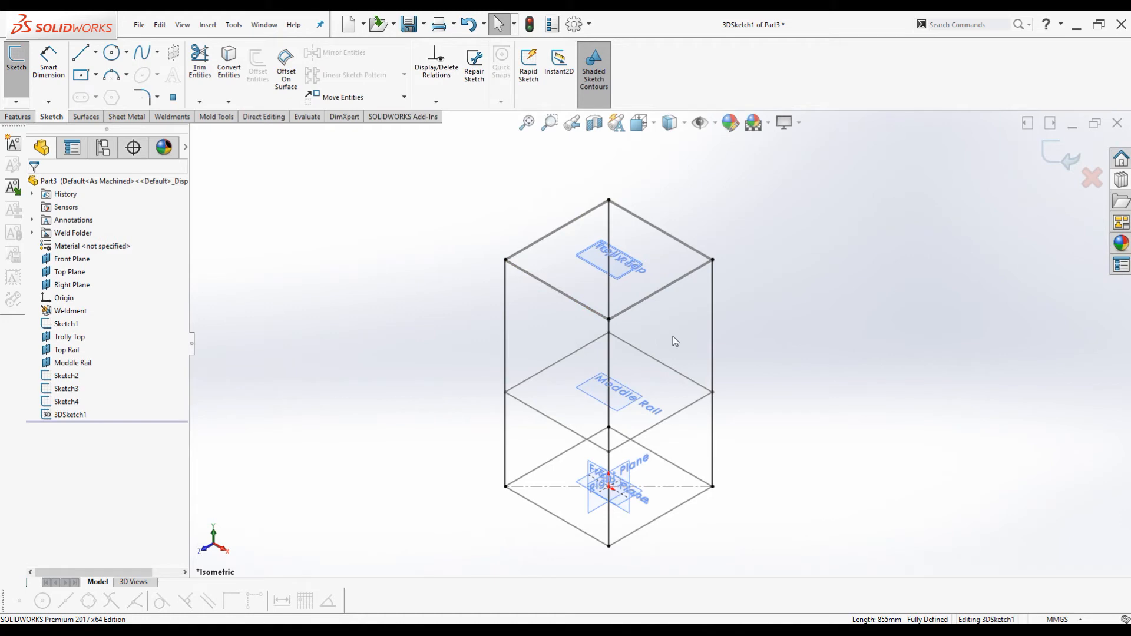
{"action": "left_click", "coordinate": [1059, 165]}
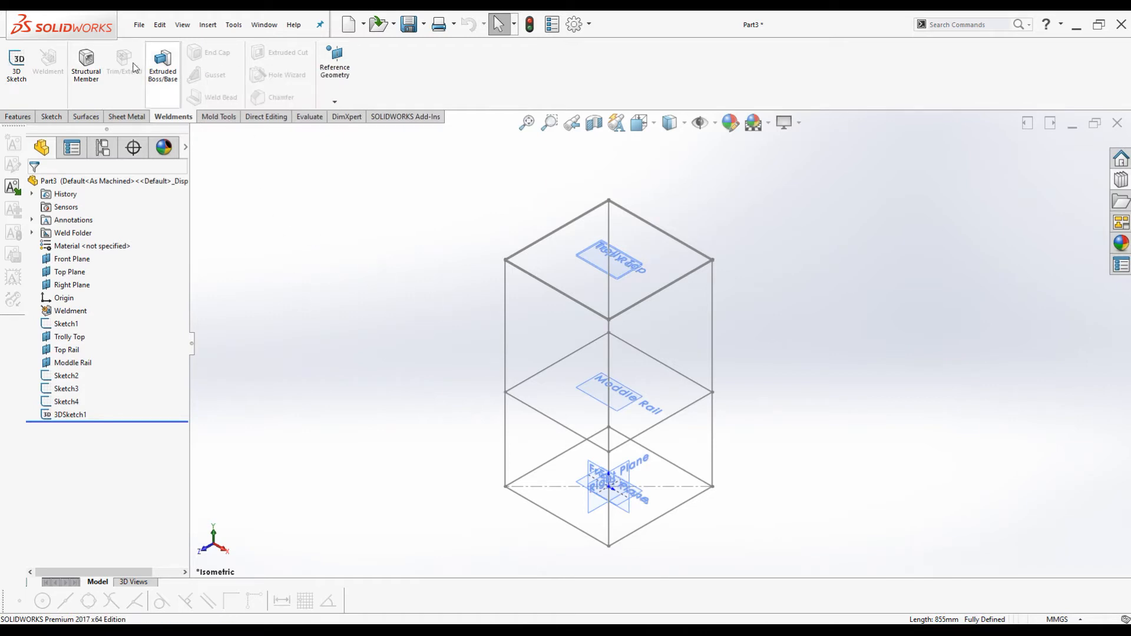
Start a structural member with the NSWldmntPfls standard, type SS and size 25.4X1.5 TUBE.
{"action": "left_click", "coordinate": [86, 62]}
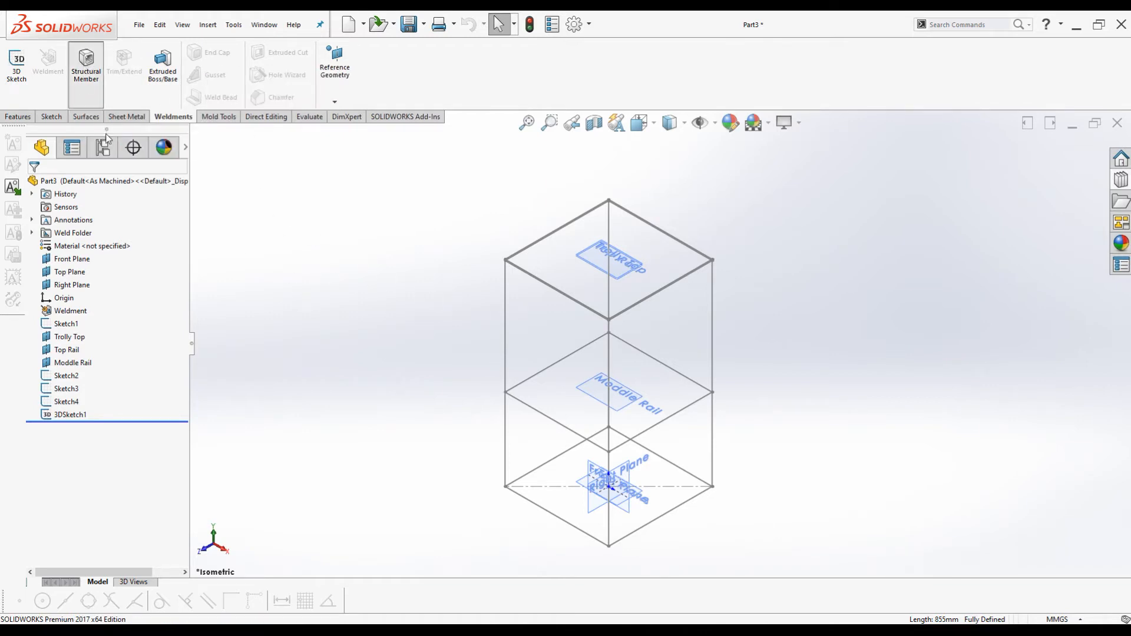
{"action": "left_click", "coordinate": [119, 260]}
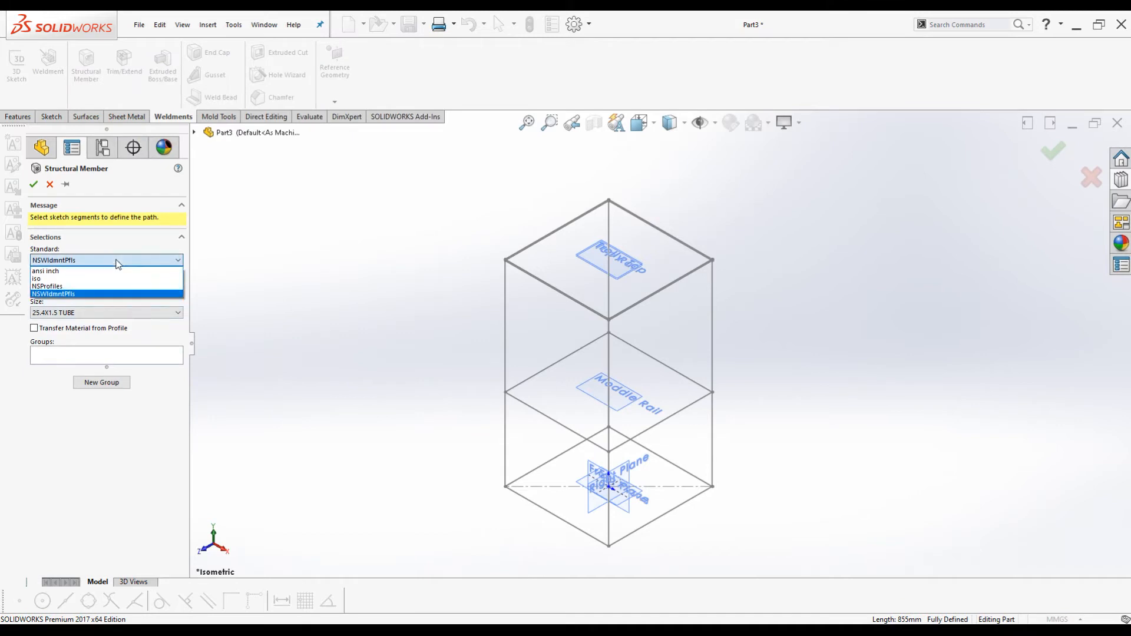
{"action": "left_click", "coordinate": [59, 296]}
{"action": "left_click", "coordinate": [81, 286]}
{"action": "left_click", "coordinate": [66, 304]}
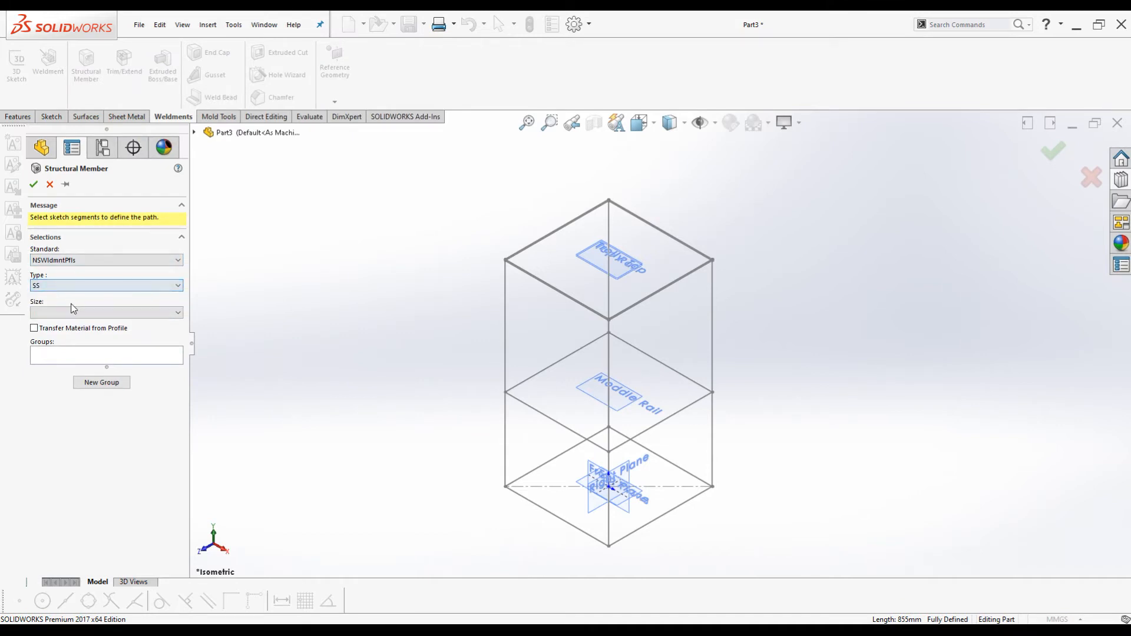
{"action": "left_click", "coordinate": [62, 314]}
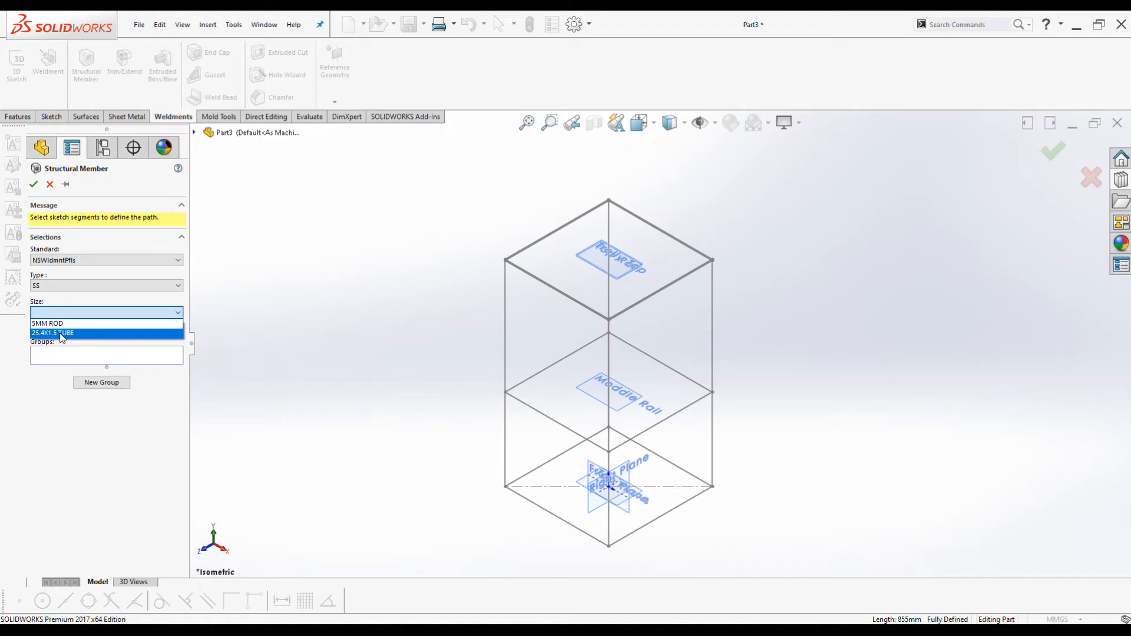
{"action": "left_click", "coordinate": [62, 334]}
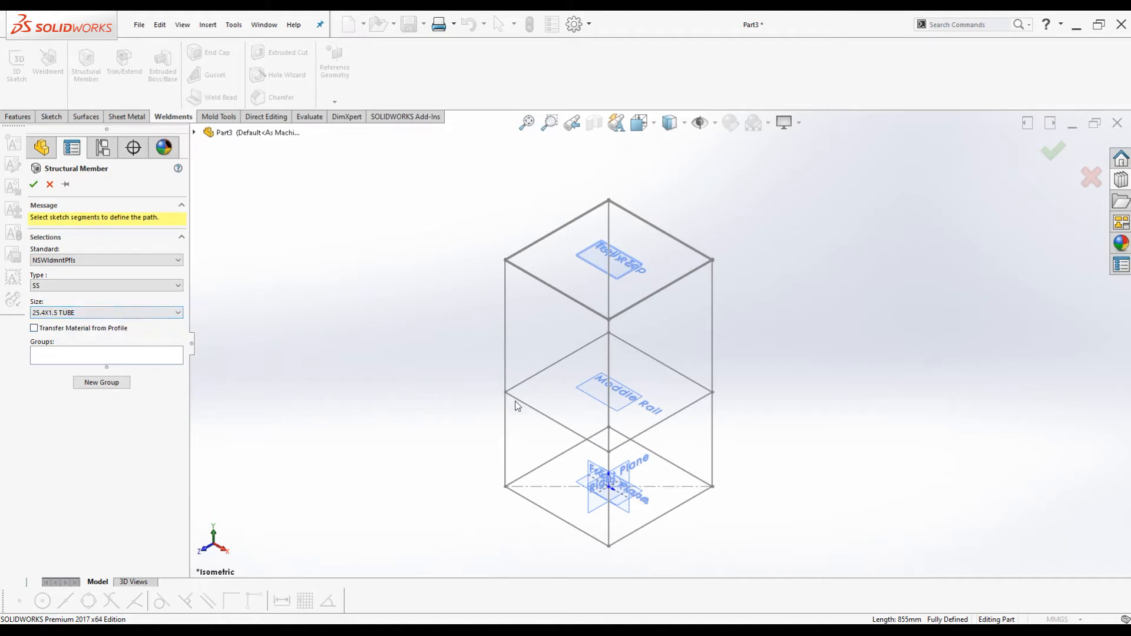
Select the four upright lines of the 3D sketch as path segments, create the tube legs and restore the isometric view.
{"action": "left_click", "coordinate": [504, 326]}
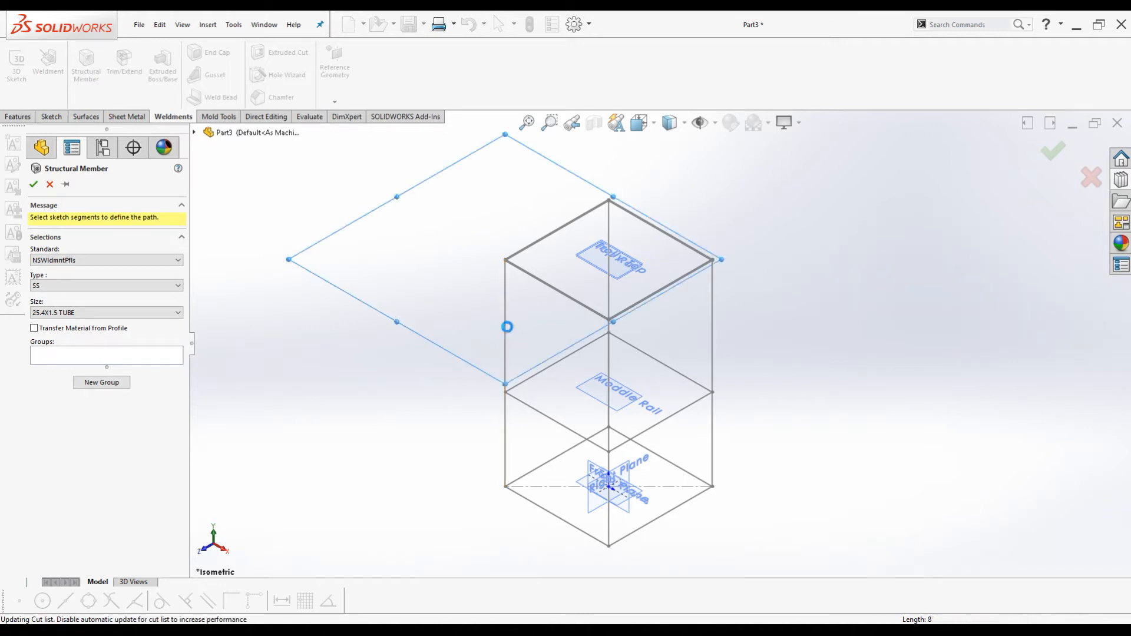
{"action": "left_click", "coordinate": [712, 293]}
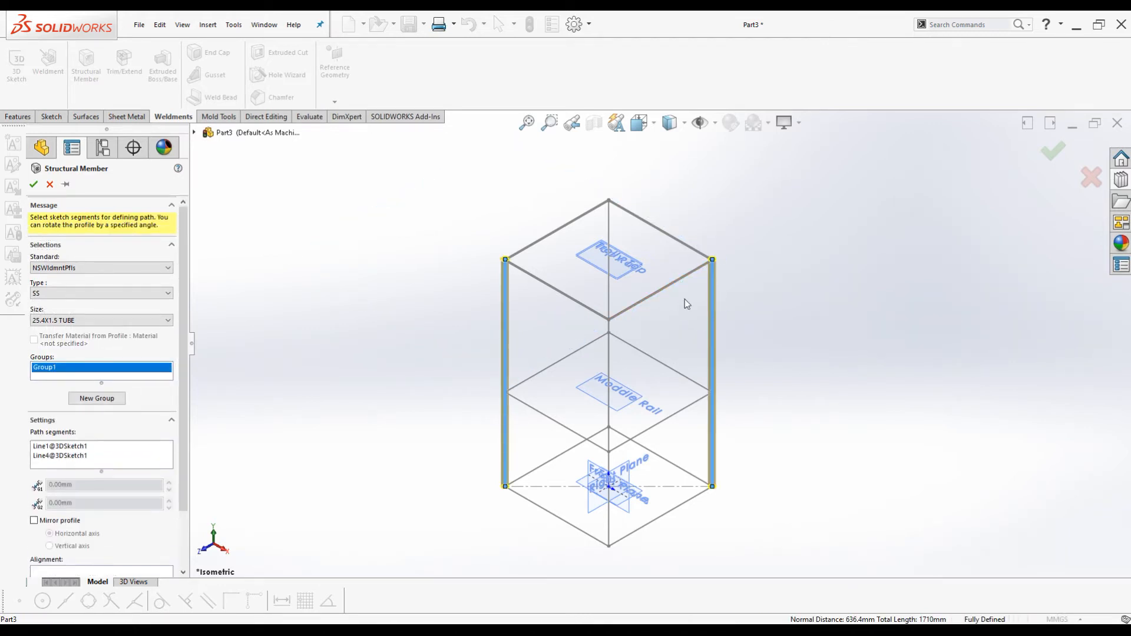
{"action": "left_click", "coordinate": [610, 219]}
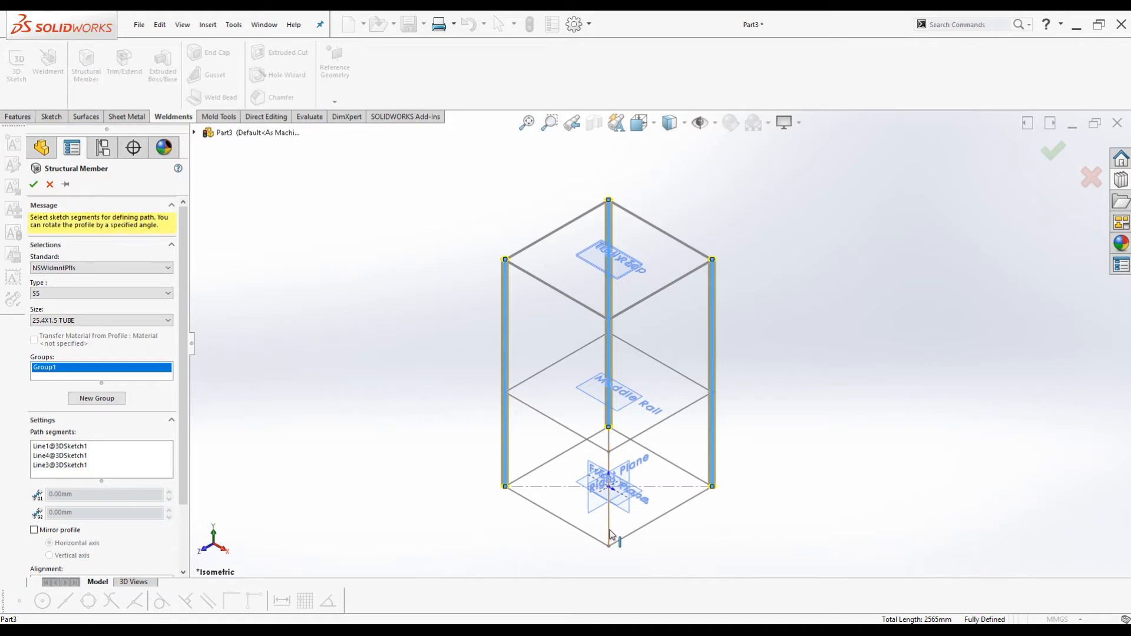
{"action": "mouse_move", "coordinate": [652, 560]}
{"action": "middle_mouse_down"}
{"action": "mouse_move", "coordinate": [601, 548]}
{"action": "mouse_move", "coordinate": [584, 530]}
{"action": "middle_mouse_up"}
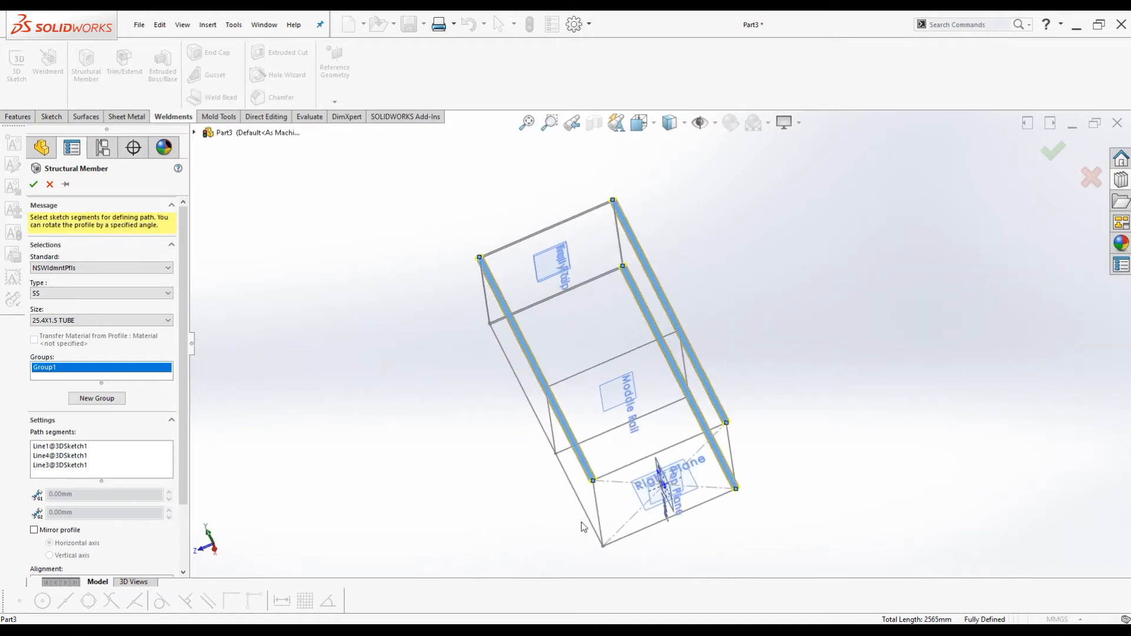
{"action": "left_click", "coordinate": [578, 503]}
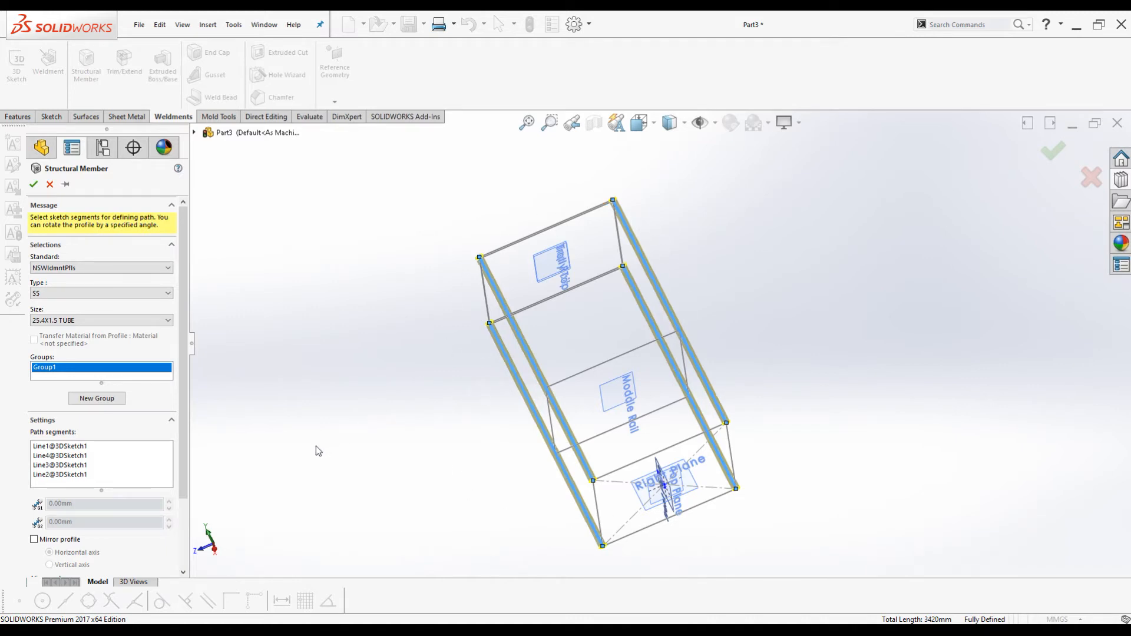
{"action": "left_click", "coordinate": [34, 185]}
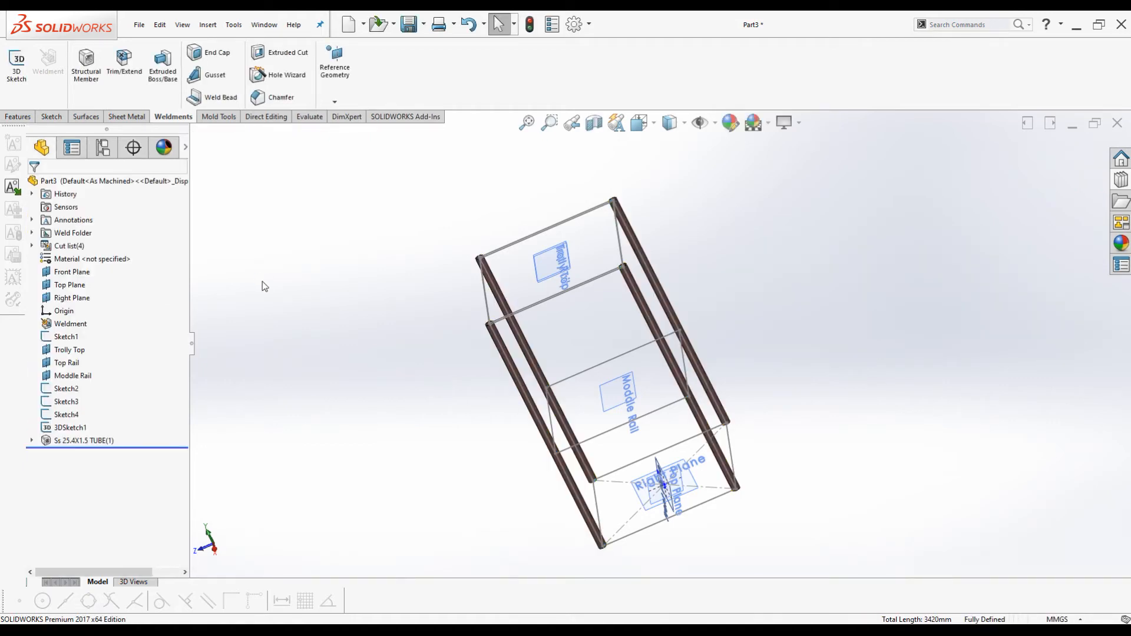
{"action": "key", "text": "ctrl+7"}
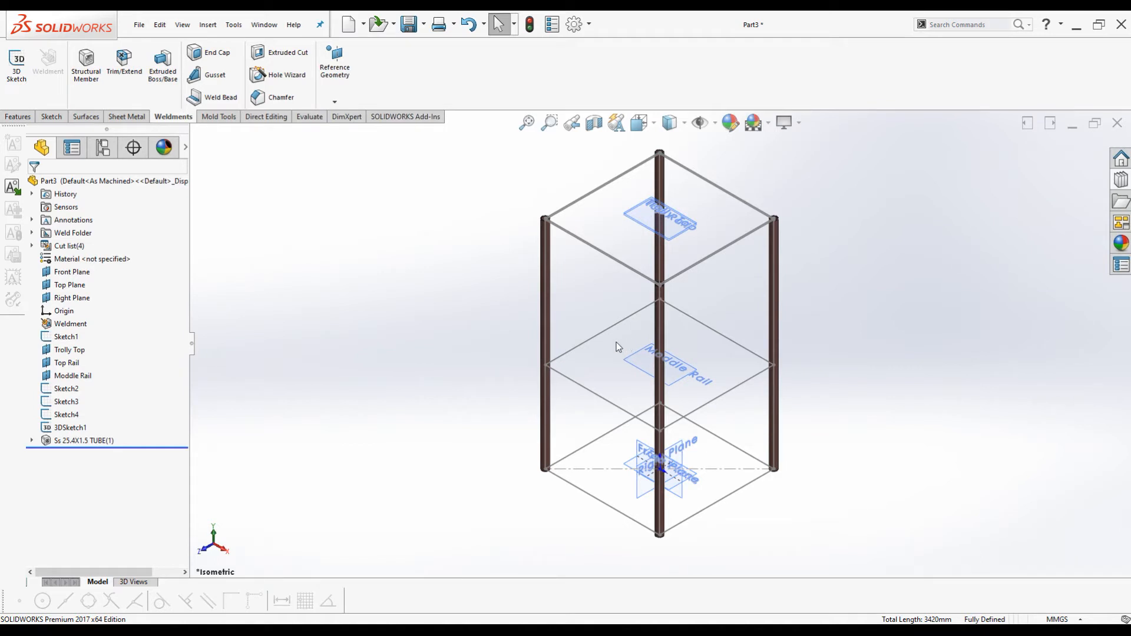
Start a structural member with size 5MM ROD and select the two Top Rail square sides meeting at the left-hand leg.
{"action": "scroll", "coordinate": [679, 303], "scroll_direction": "down", "scroll_amount": 2}
{"action": "scroll", "coordinate": [678, 300], "scroll_direction": "up", "scroll_amount": 3}
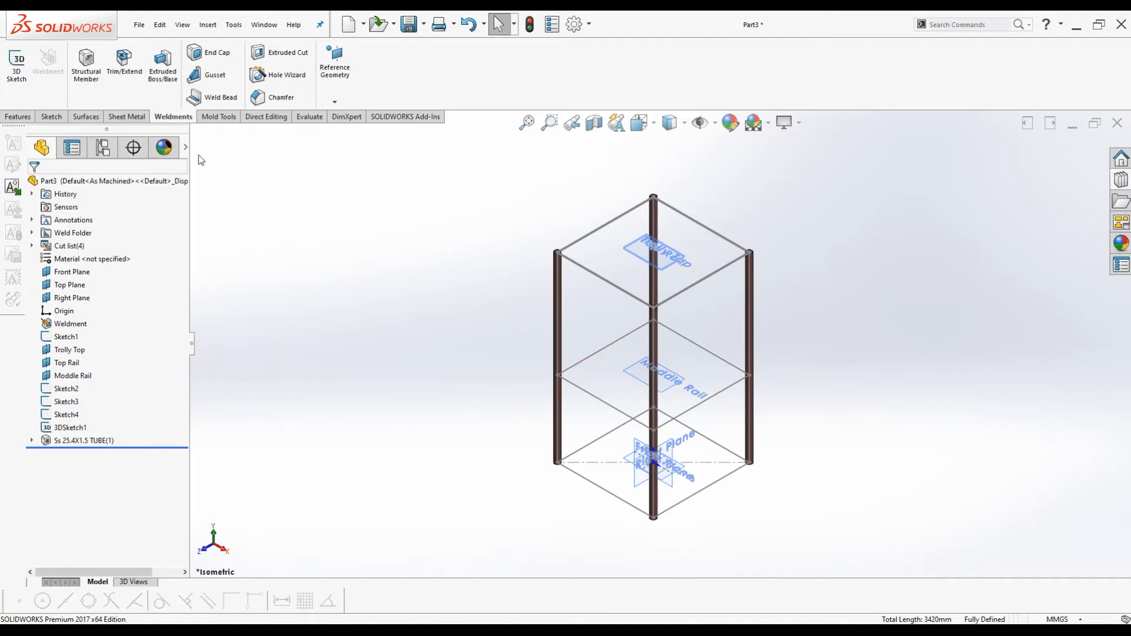
{"action": "left_click", "coordinate": [86, 69]}
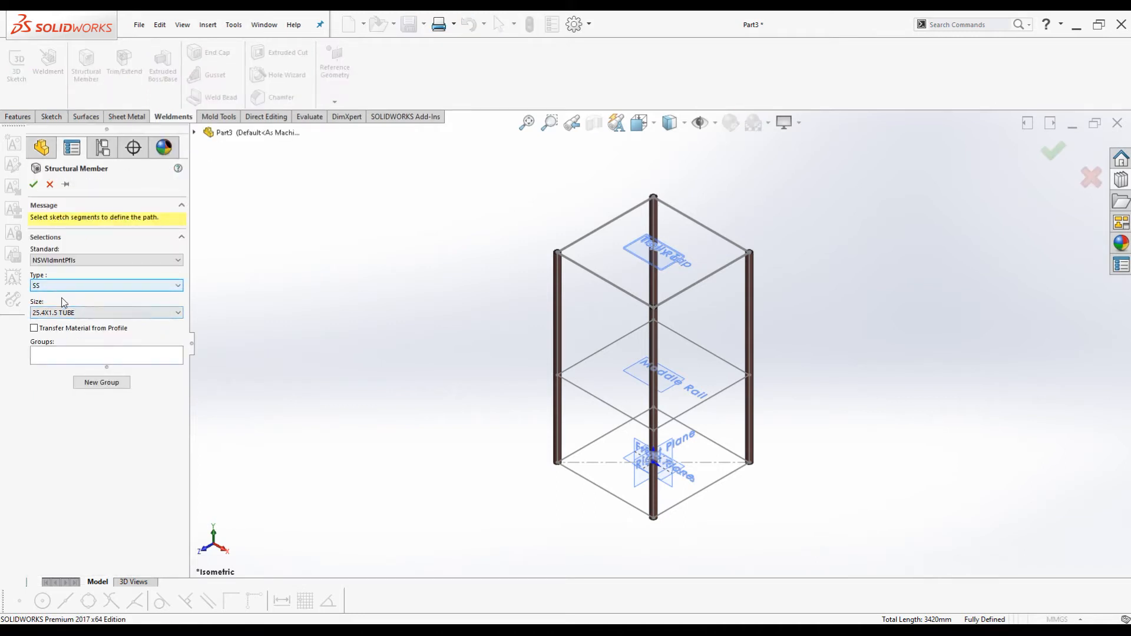
{"action": "left_click", "coordinate": [85, 313]}
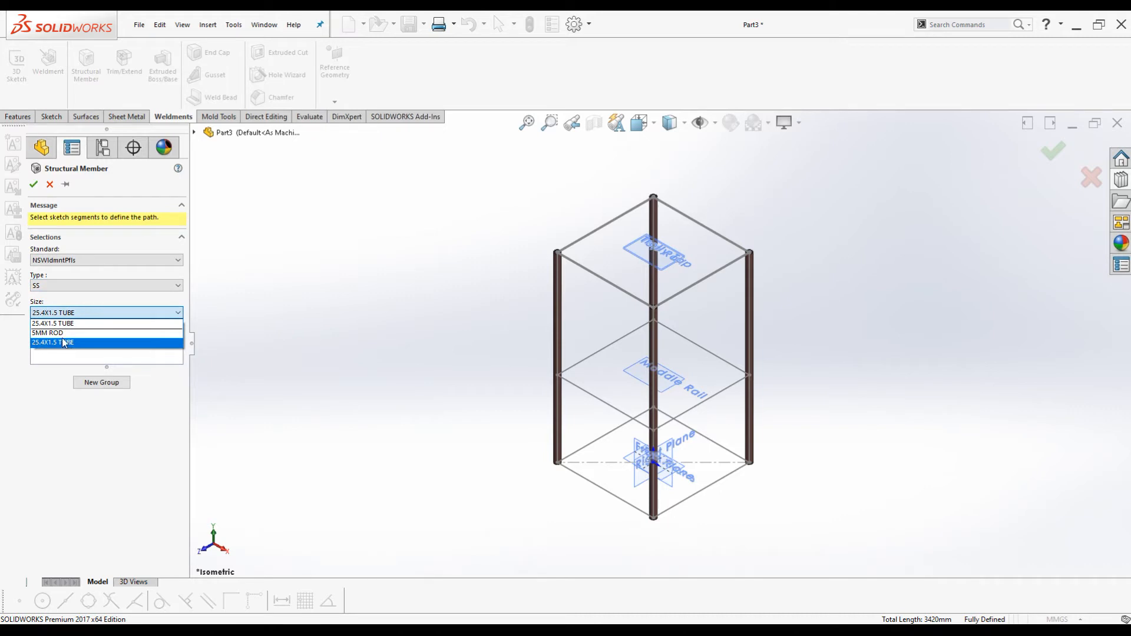
{"action": "left_click", "coordinate": [61, 333]}
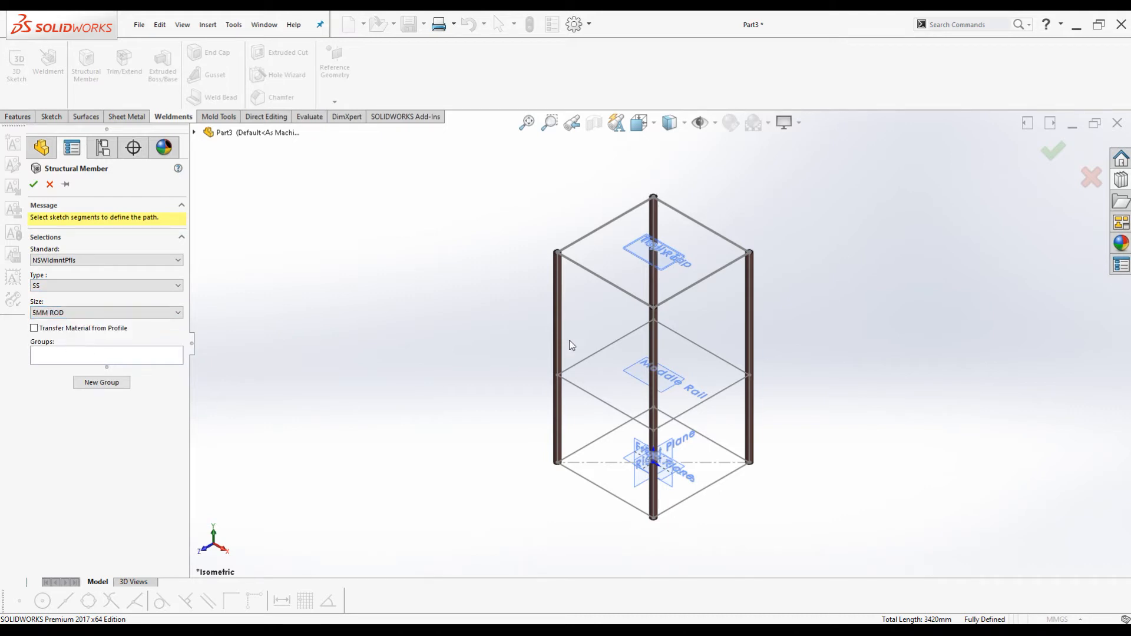
{"action": "scroll", "coordinate": [613, 263], "scroll_direction": "down", "scroll_amount": 5}
{"action": "scroll", "coordinate": [548, 272], "scroll_direction": "down", "scroll_amount": 1}
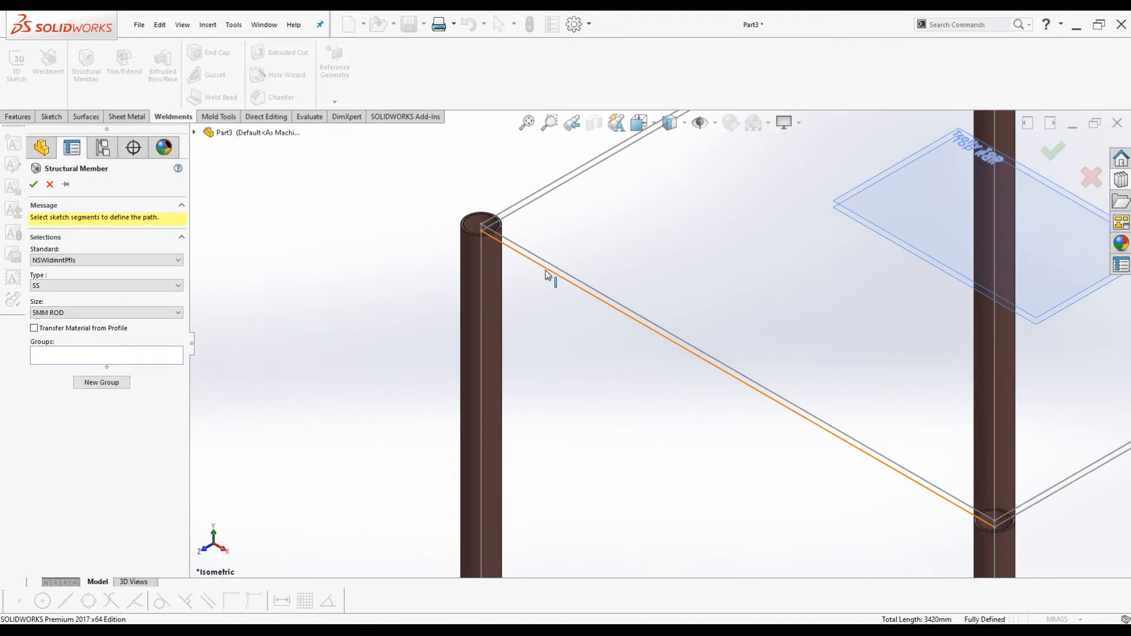
{"action": "left_click", "coordinate": [546, 272]}
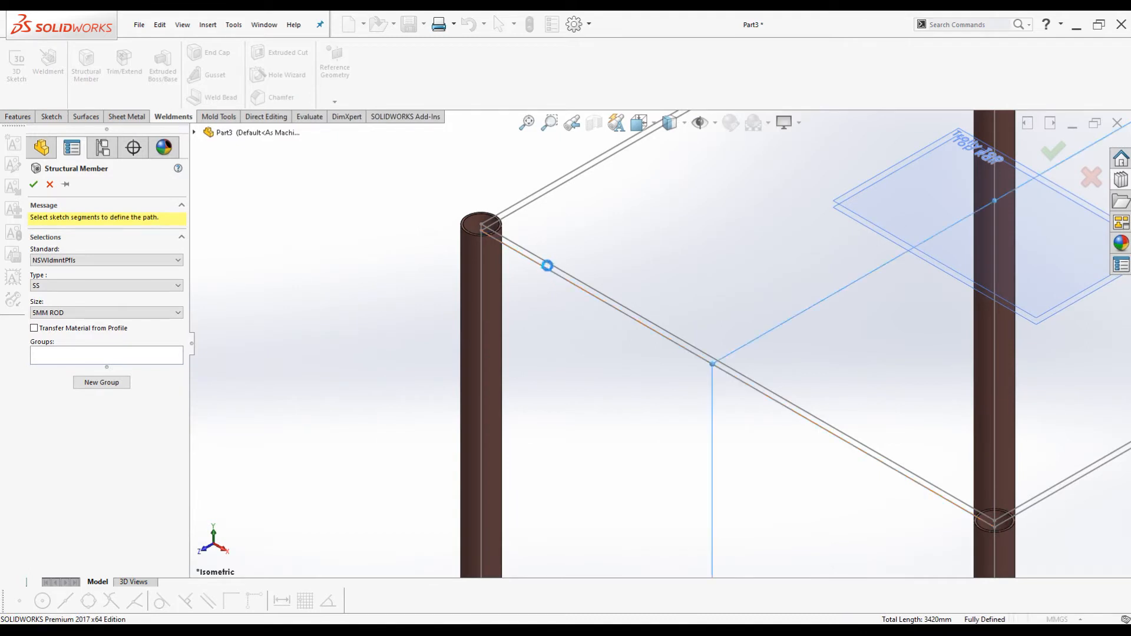
{"action": "left_click", "coordinate": [529, 211]}
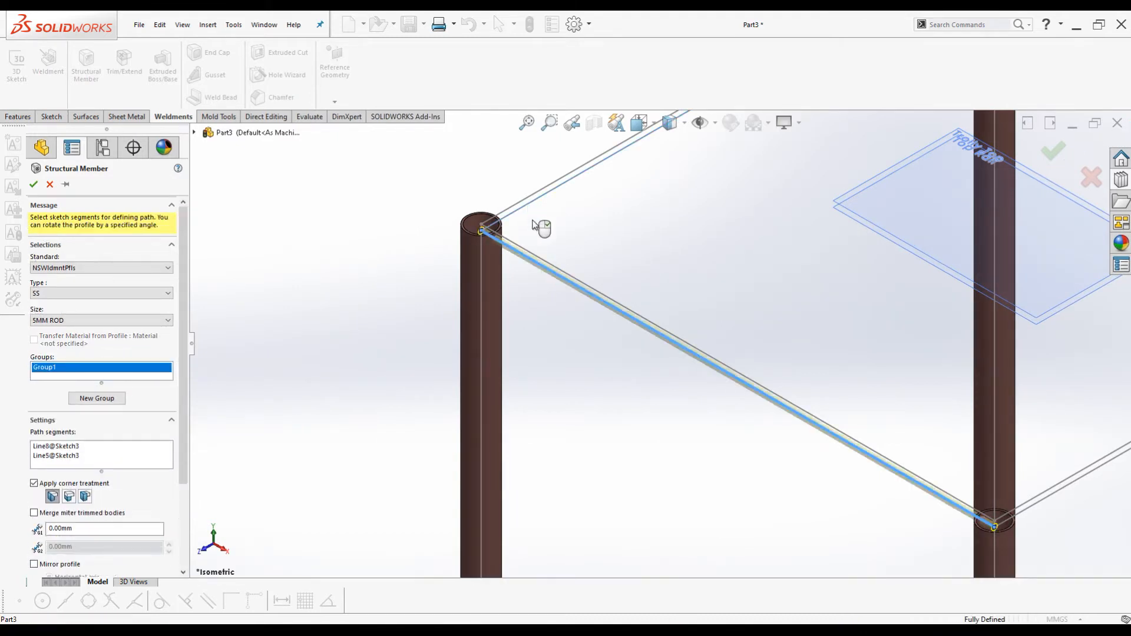
Add the remaining two sides of the Top Rail square to the 5MM ROD group.
{"action": "scroll", "coordinate": [542, 248], "scroll_direction": "up", "scroll_amount": 4}
{"action": "scroll", "coordinate": [902, 218], "scroll_direction": "down", "scroll_amount": 6}
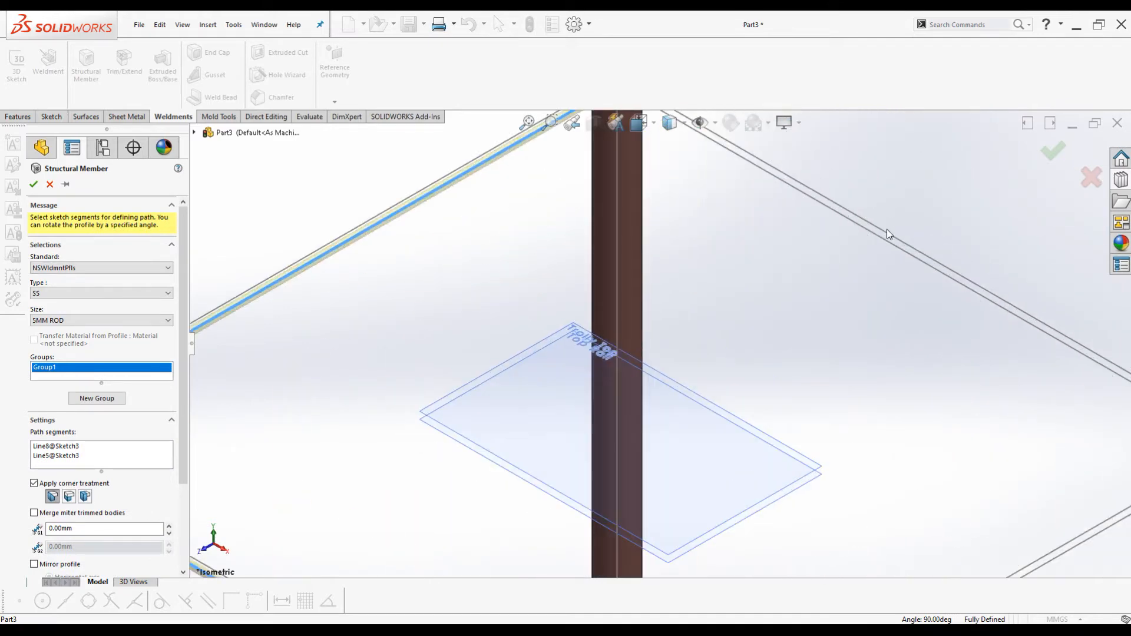
{"action": "left_click", "coordinate": [882, 243]}
{"action": "scroll", "coordinate": [780, 212], "scroll_direction": "up", "scroll_amount": 4}
{"action": "scroll", "coordinate": [836, 467], "scroll_direction": "down", "scroll_amount": 3}
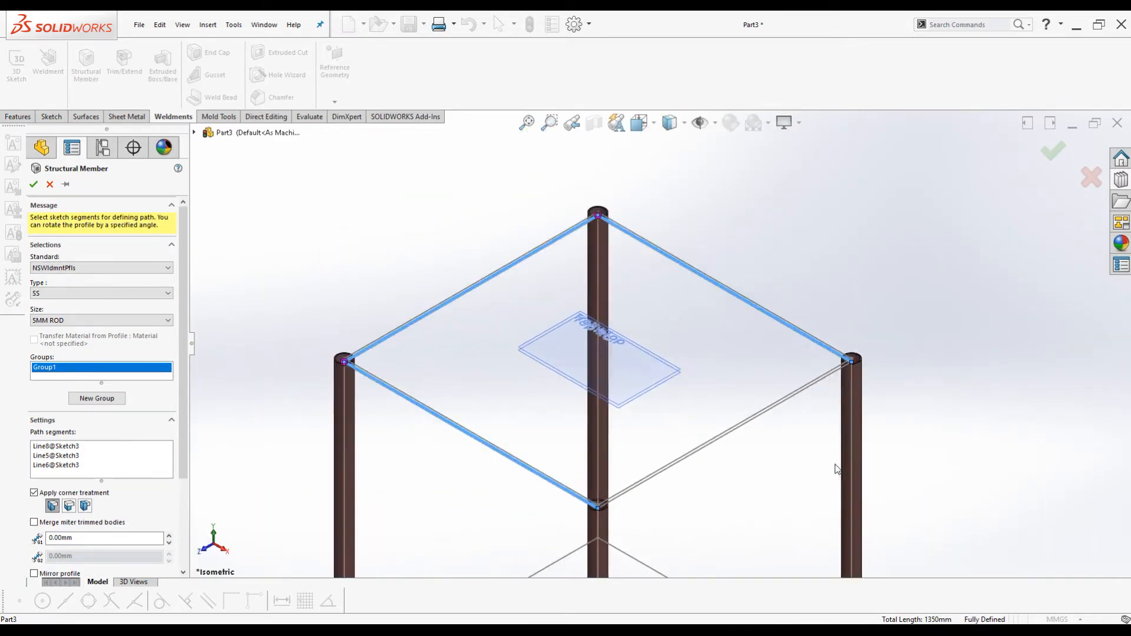
{"action": "left_click", "coordinate": [698, 353]}
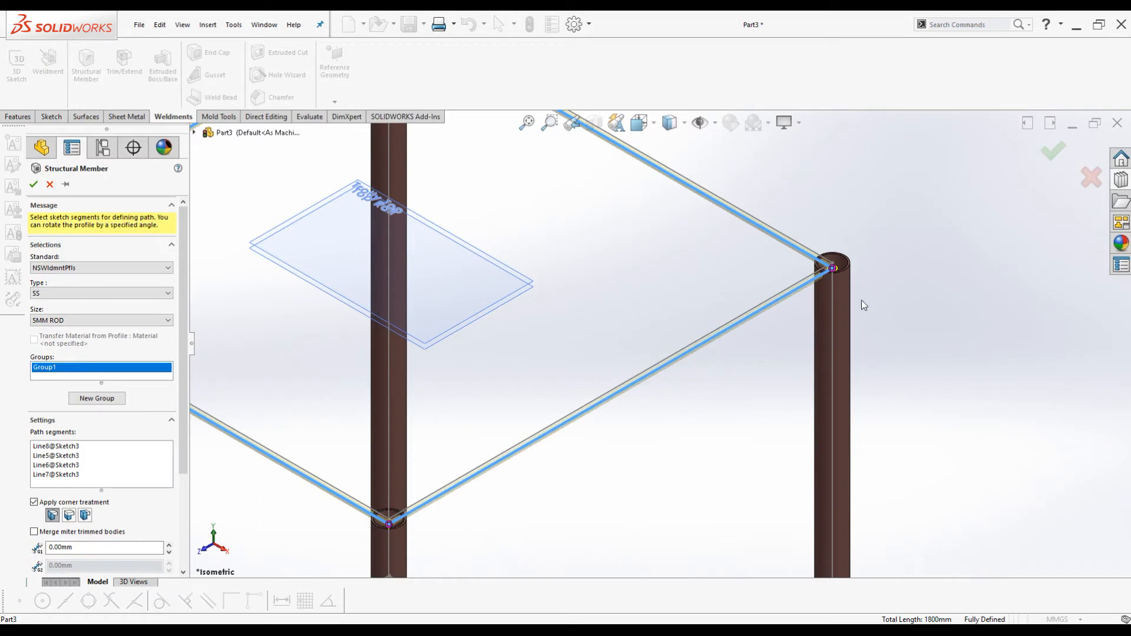
Add a new group with the four sides of the Moddle Rail square and create the 5MM ROD members.
{"action": "scroll", "coordinate": [793, 233], "scroll_direction": "up", "scroll_amount": 3}
{"action": "scroll", "coordinate": [793, 231], "scroll_direction": "up", "scroll_amount": 4}
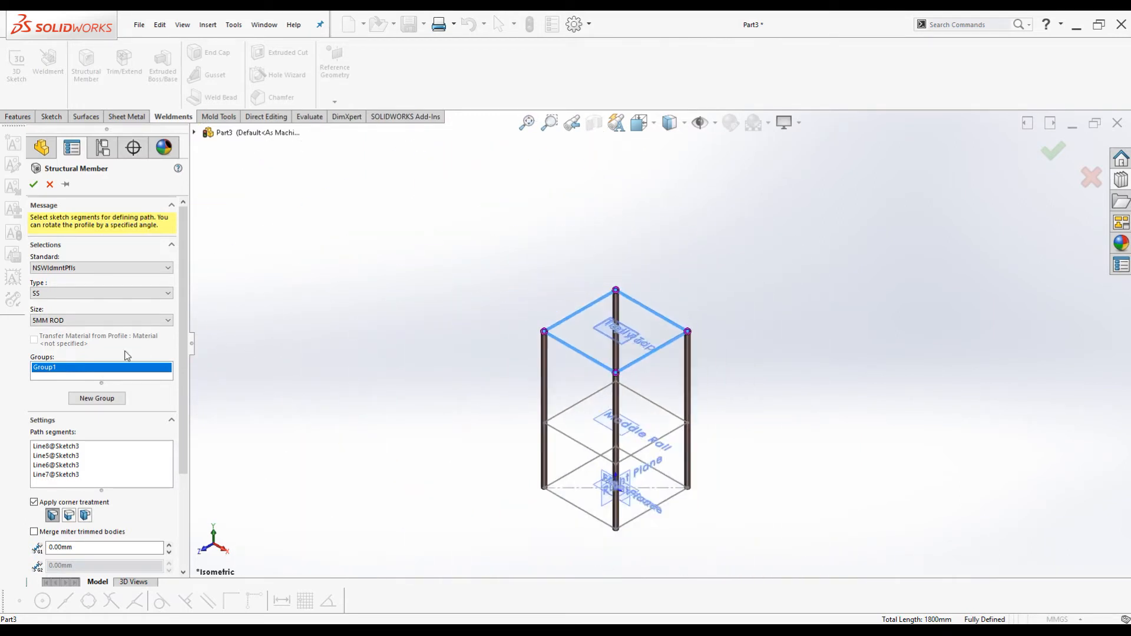
{"action": "left_click", "coordinate": [93, 399]}
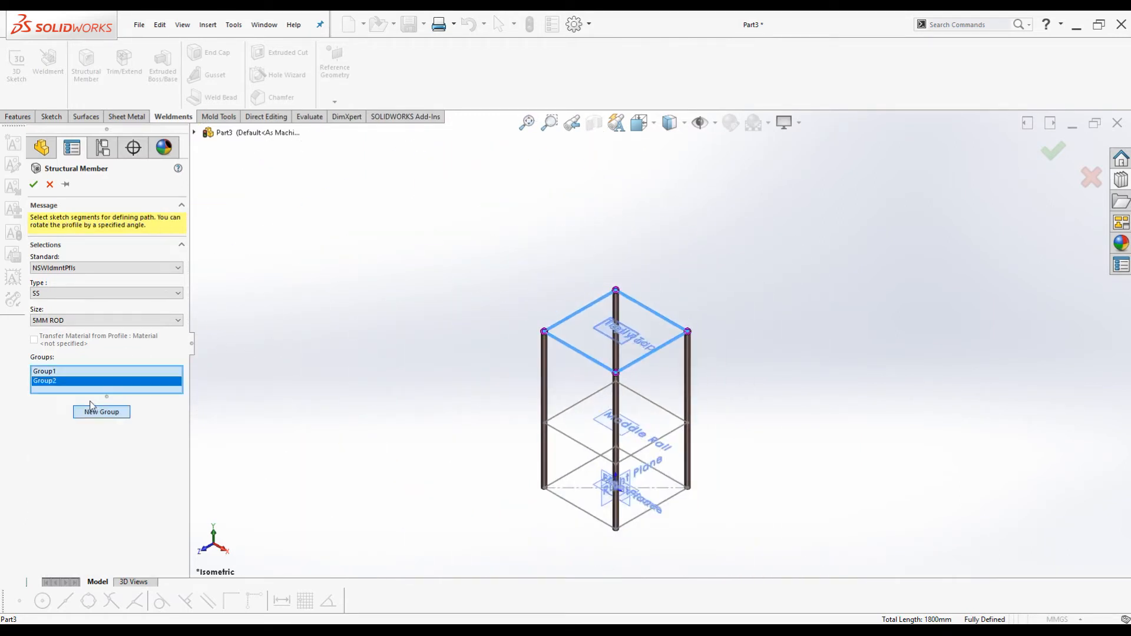
{"action": "scroll", "coordinate": [543, 462], "scroll_direction": "down", "scroll_amount": 5}
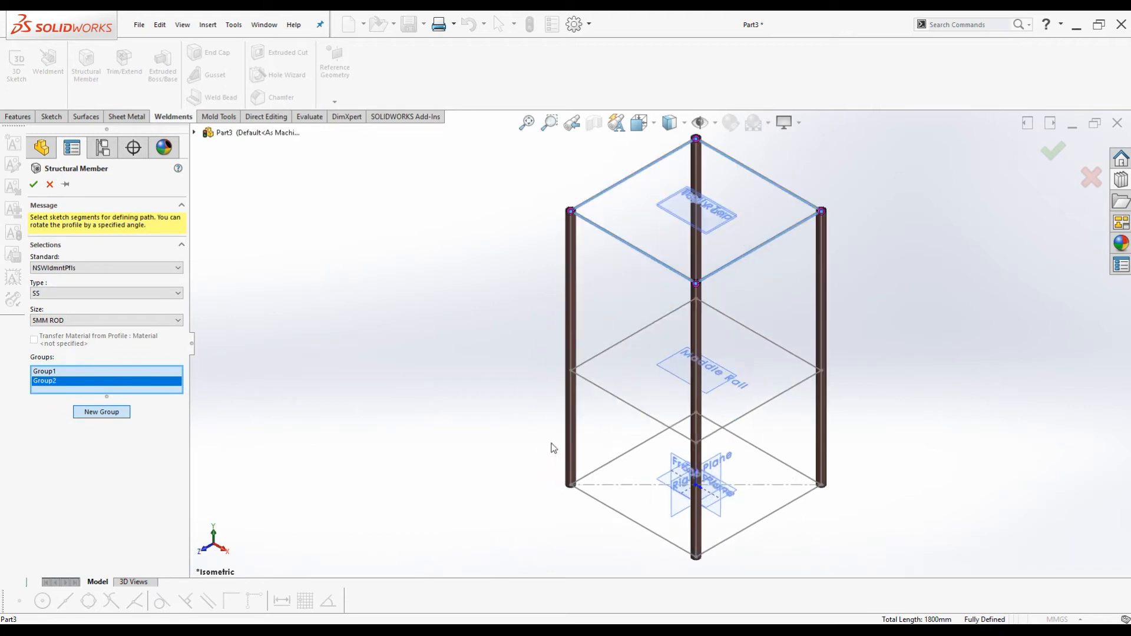
{"action": "left_click", "coordinate": [641, 356]}
{"action": "left_click", "coordinate": [616, 315]}
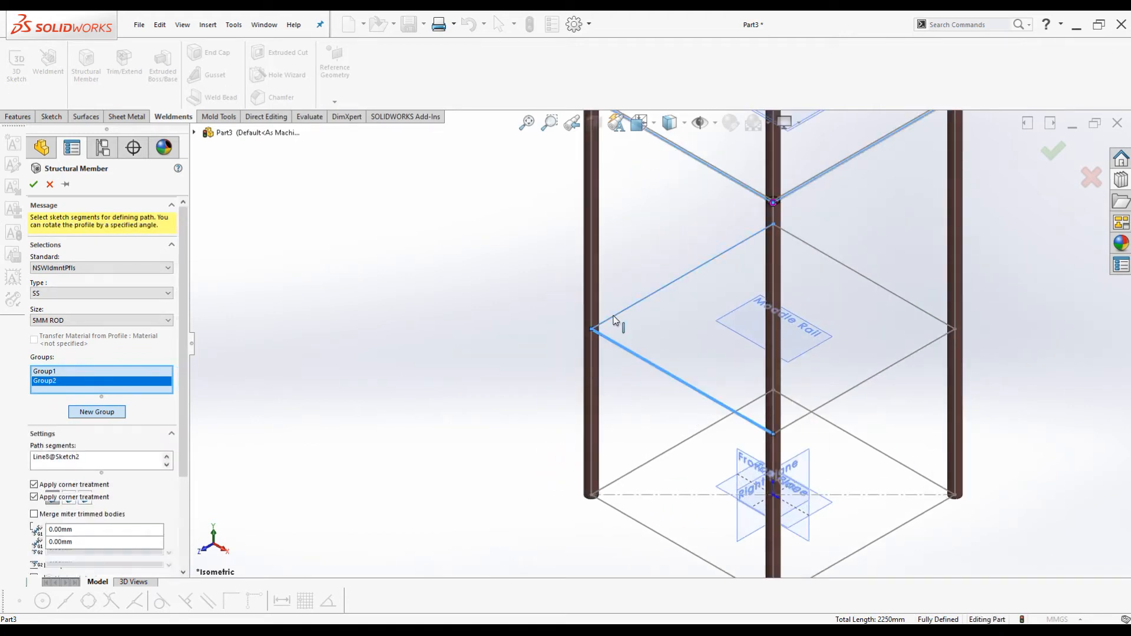
{"action": "left_click", "coordinate": [876, 290]}
{"action": "left_click", "coordinate": [899, 367]}
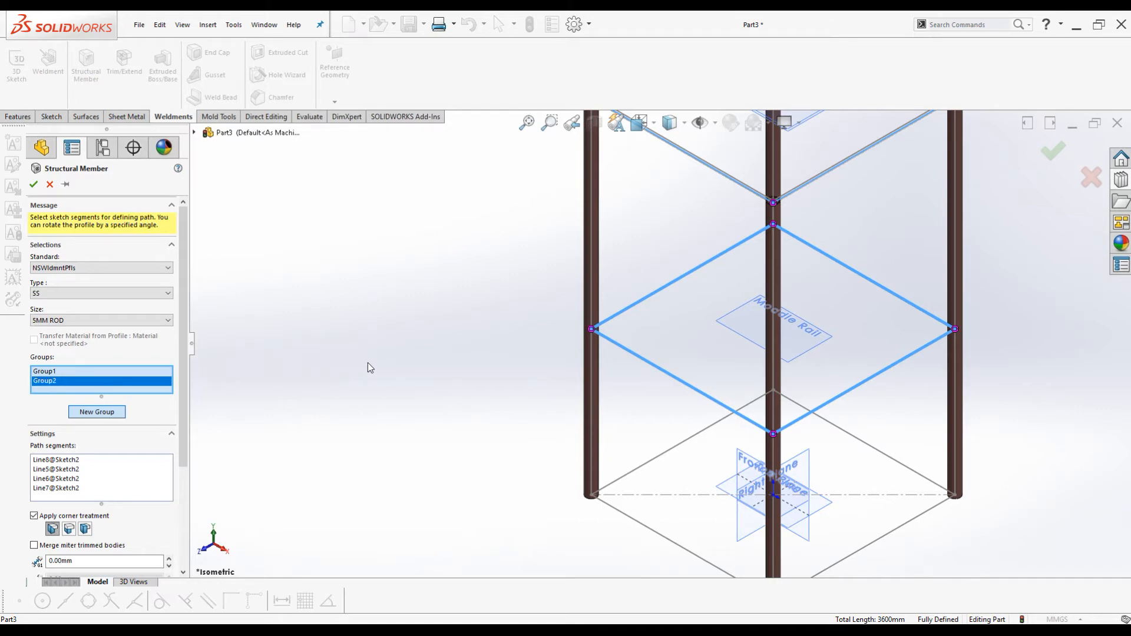
{"action": "key", "text": "z"}
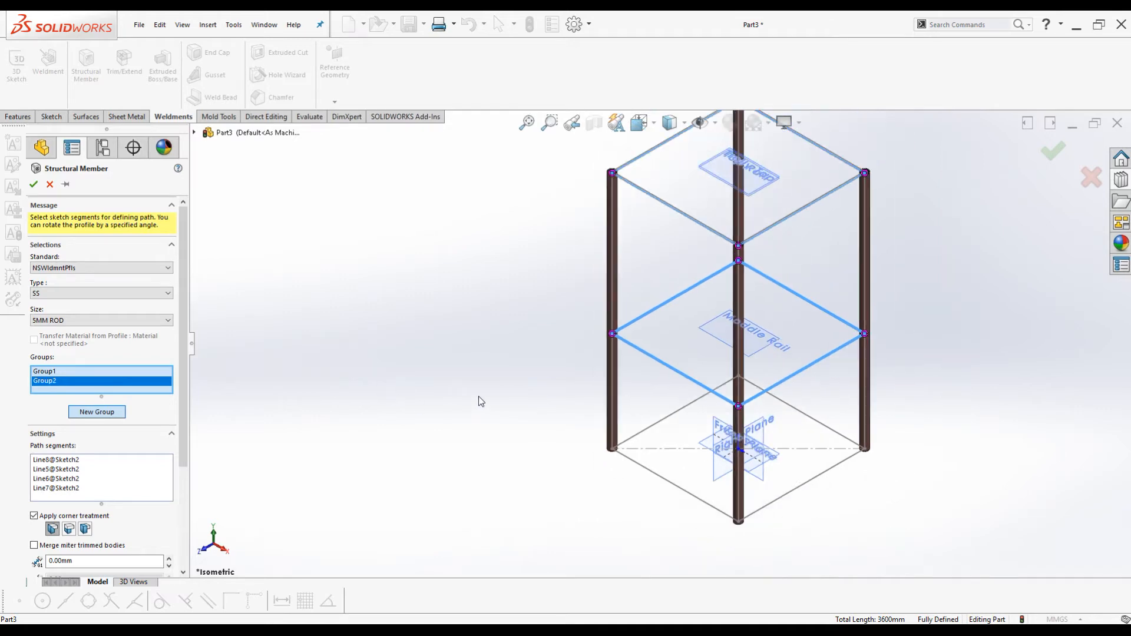
{"action": "left_click", "coordinate": [34, 185]}
Examine how the 5MM rods meet the tube legs at the top and middle rail corners.
{"action": "scroll", "coordinate": [760, 341], "scroll_direction": "down", "scroll_amount": 5}
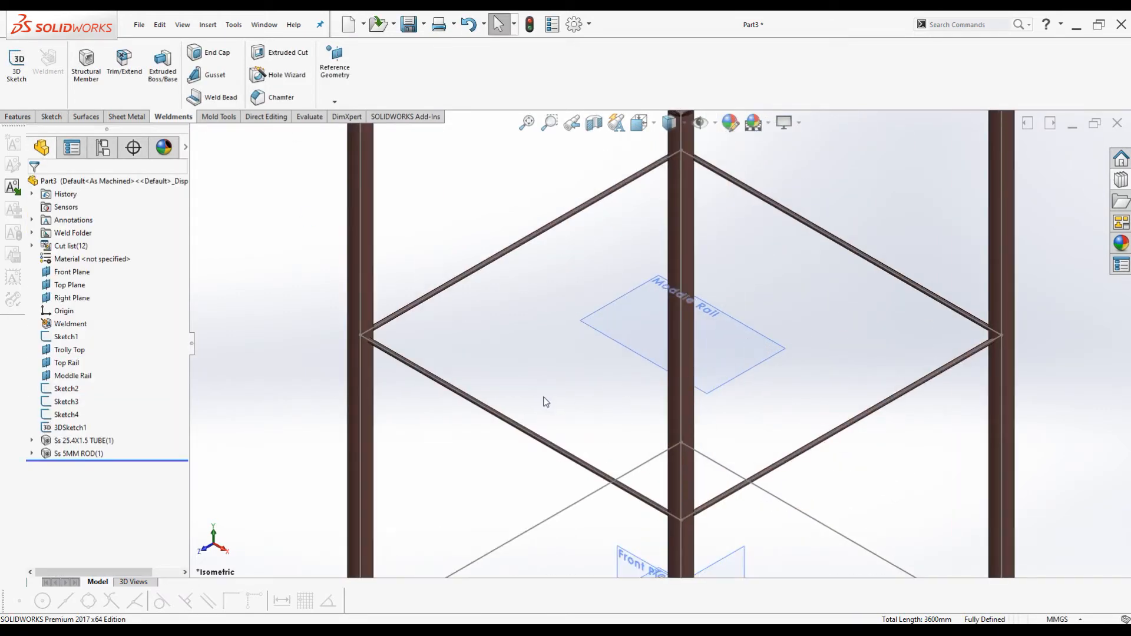
{"action": "scroll", "coordinate": [546, 402], "scroll_direction": "up", "scroll_amount": 5}
{"action": "scroll", "coordinate": [720, 152], "scroll_direction": "down", "scroll_amount": 5}
{"action": "scroll", "coordinate": [783, 283], "scroll_direction": "up", "scroll_amount": 3}
{"action": "scroll", "coordinate": [475, 254], "scroll_direction": "down", "scroll_amount": 5}
{"action": "scroll", "coordinate": [742, 316], "scroll_direction": "up", "scroll_amount": 3}
{"action": "scroll", "coordinate": [766, 313], "scroll_direction": "down", "scroll_amount": 5}
{"action": "scroll", "coordinate": [825, 303], "scroll_direction": "up", "scroll_amount": 5}
{"action": "scroll", "coordinate": [532, 377], "scroll_direction": "down", "scroll_amount": 4}
{"action": "scroll", "coordinate": [419, 285], "scroll_direction": "down", "scroll_amount": 6}
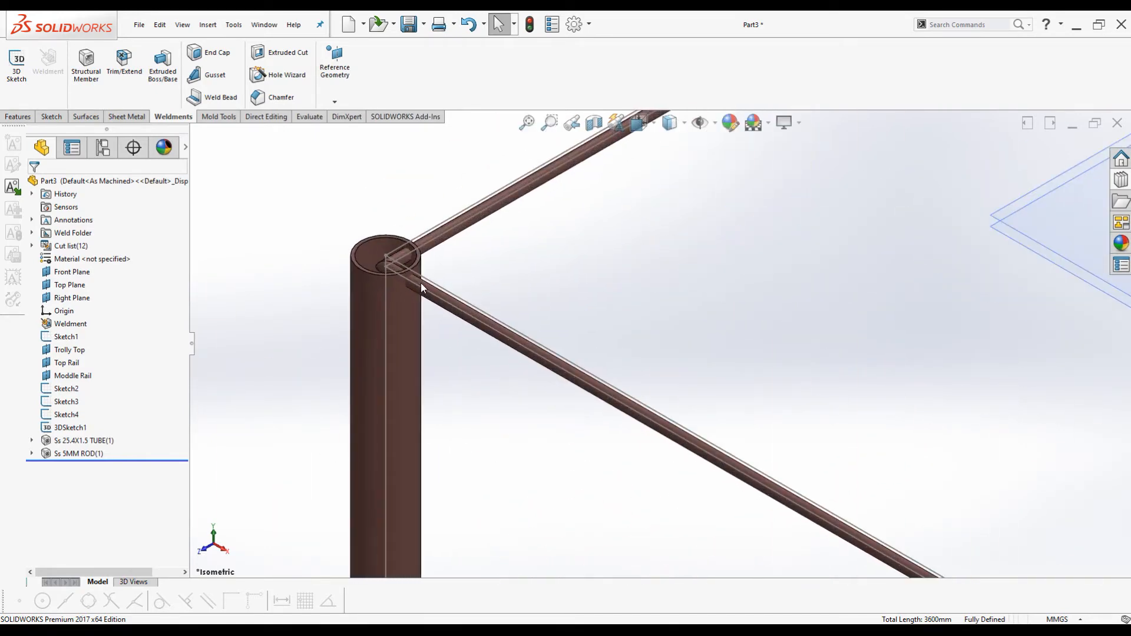
{"action": "scroll", "coordinate": [412, 296], "scroll_direction": "down", "scroll_amount": 1}
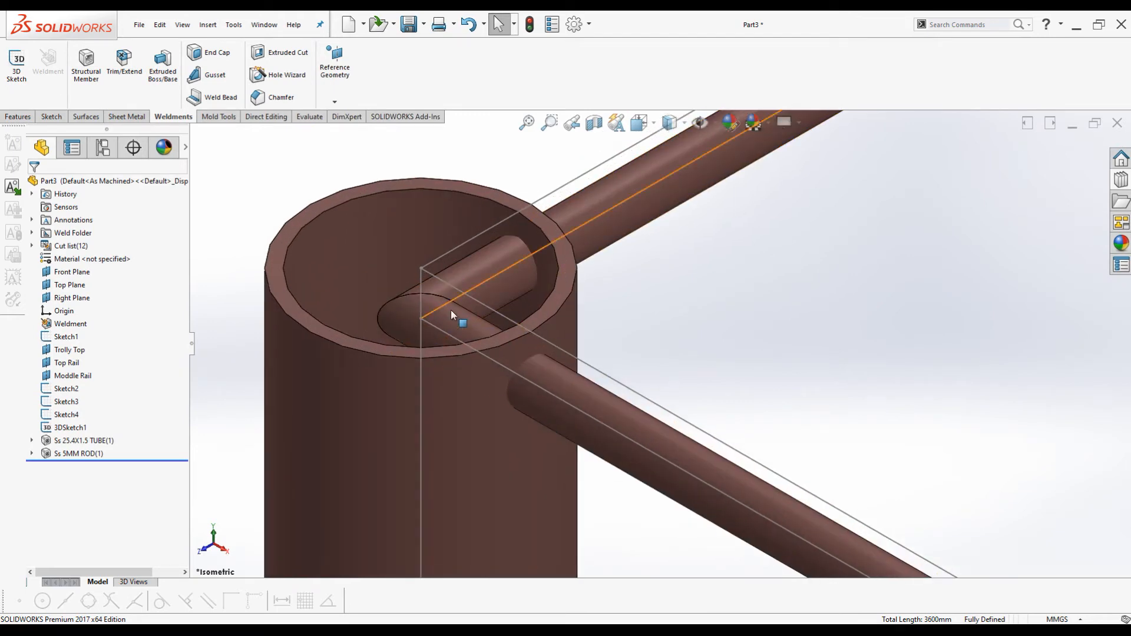
{"action": "scroll", "coordinate": [461, 301], "scroll_direction": "up", "scroll_amount": 5}
{"action": "scroll", "coordinate": [589, 360], "scroll_direction": "up", "scroll_amount": 5}
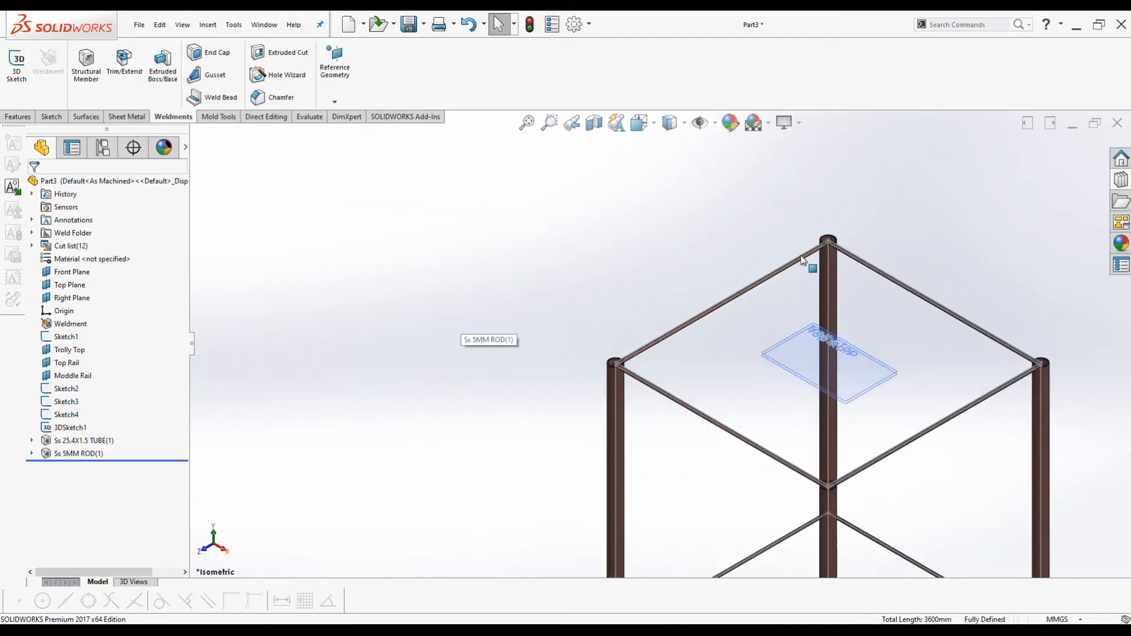
{"action": "scroll", "coordinate": [813, 277], "scroll_direction": "down", "scroll_amount": 6}
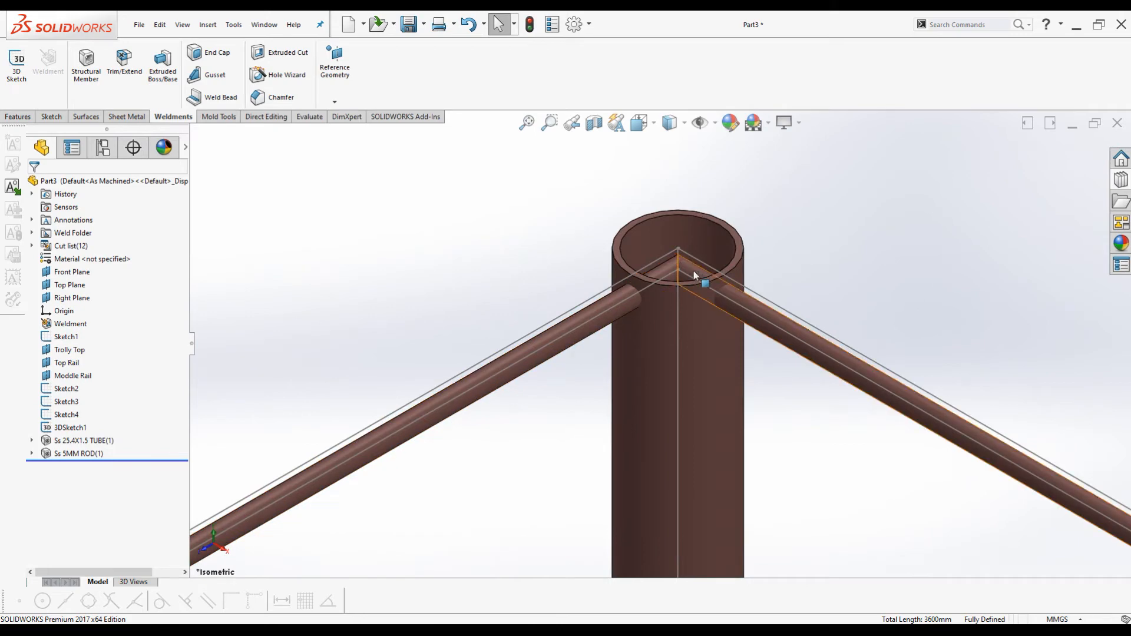
{"action": "scroll", "coordinate": [651, 222], "scroll_direction": "up", "scroll_amount": 5}
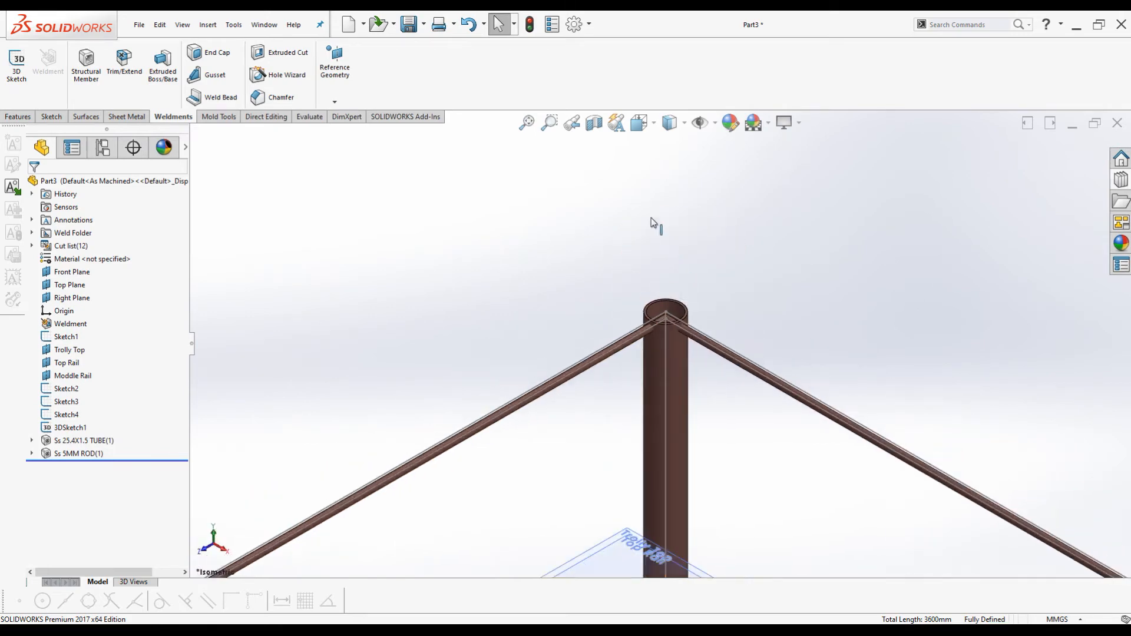
{"action": "scroll", "coordinate": [664, 395], "scroll_direction": "down", "scroll_amount": 3}
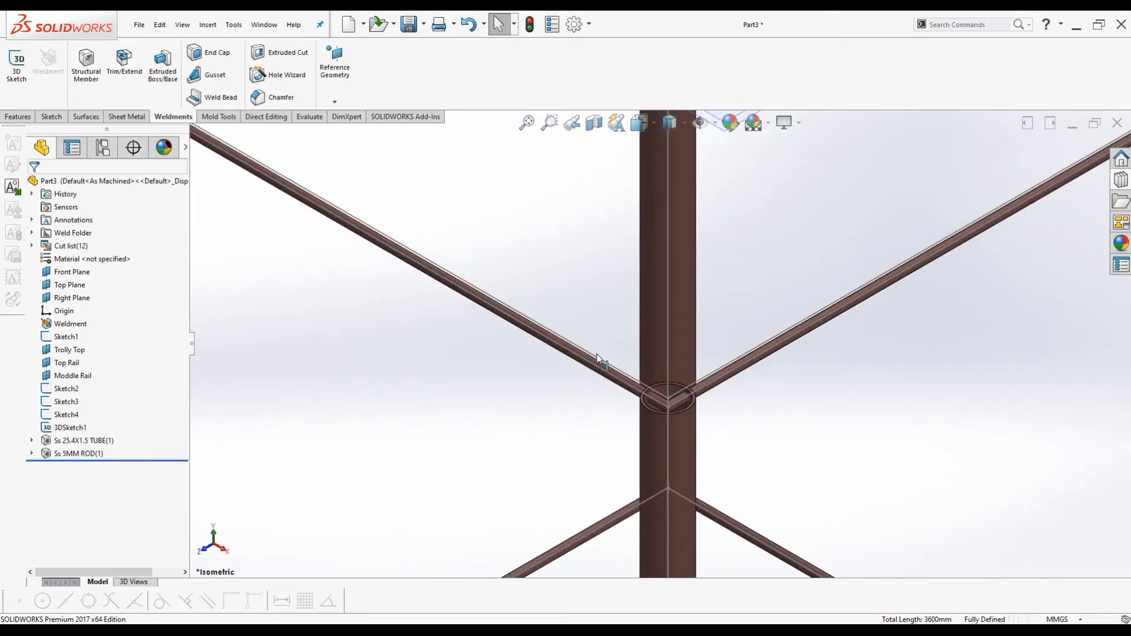
{"action": "scroll", "coordinate": [639, 404], "scroll_direction": "up", "scroll_amount": 4}
Start an end trim and select the two Top Rail rods meeting at the left-hand leg as bodies to trim.
{"action": "left_click", "coordinate": [124, 62]}
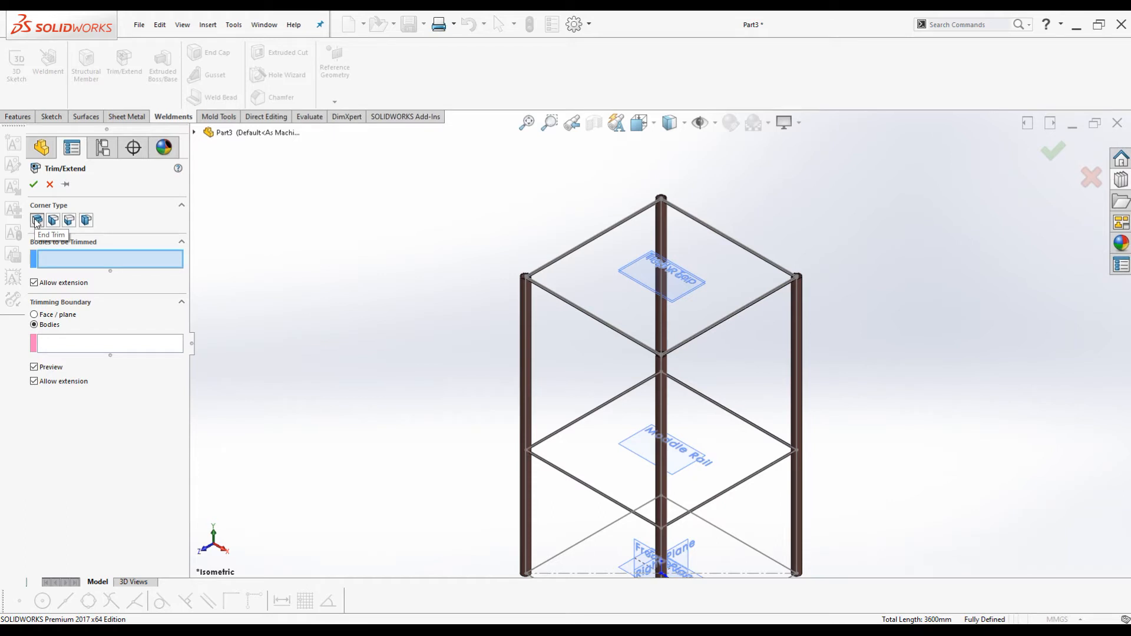
{"action": "left_click", "coordinate": [37, 220]}
{"action": "scroll", "coordinate": [575, 362], "scroll_direction": "down", "scroll_amount": 5}
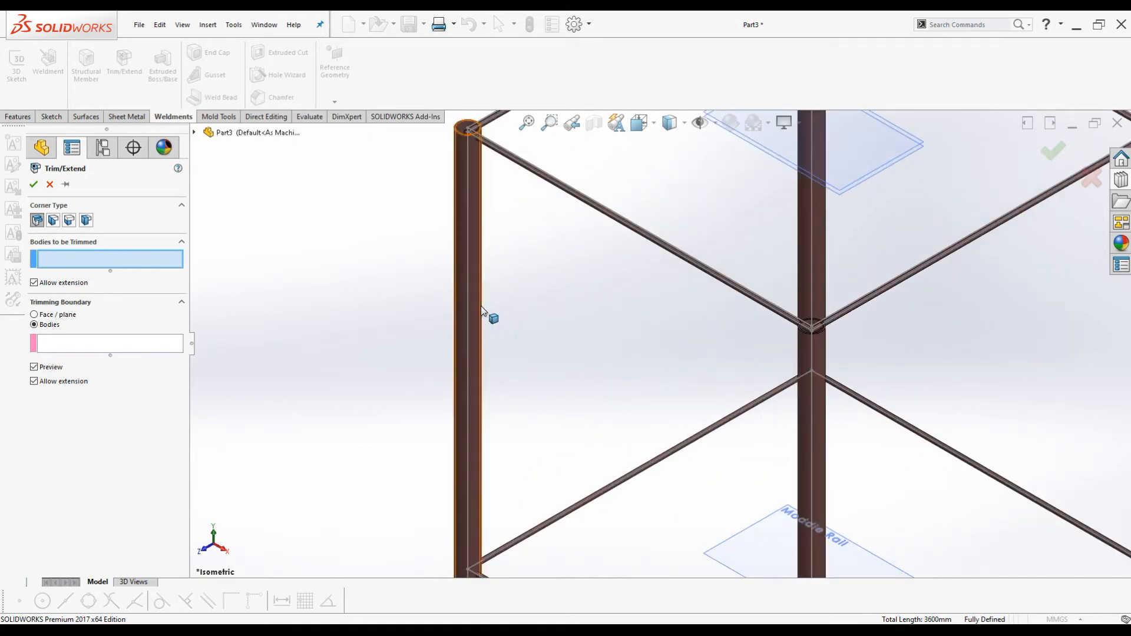
{"action": "scroll", "coordinate": [376, 304], "scroll_direction": "down", "scroll_amount": 5}
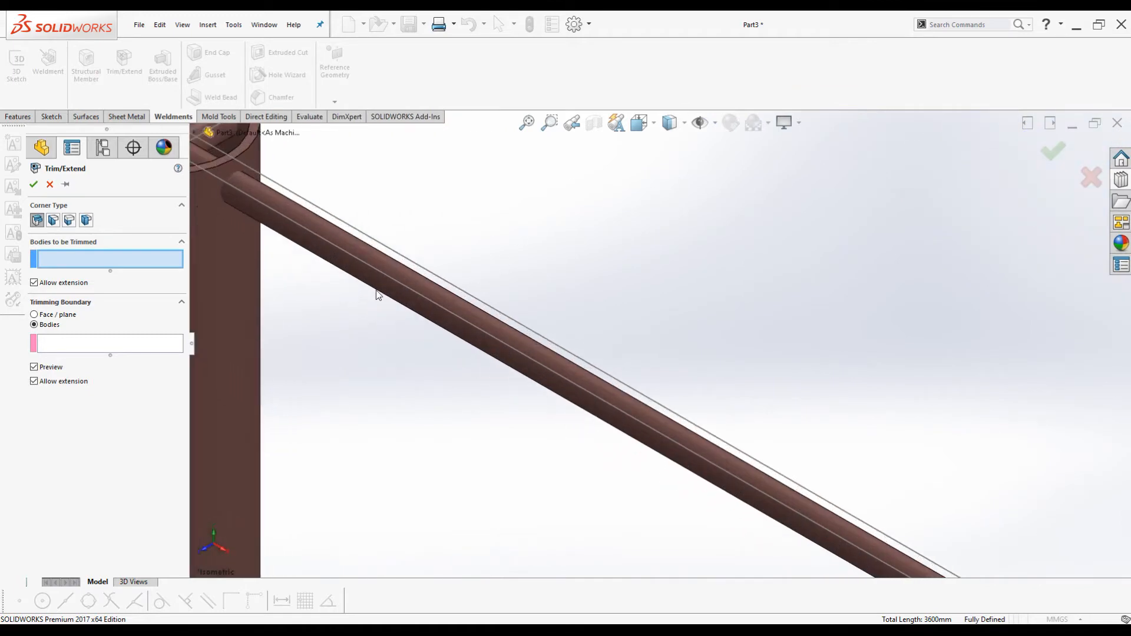
{"action": "left_click", "coordinate": [377, 290]}
{"action": "scroll", "coordinate": [629, 240], "scroll_direction": "up", "scroll_amount": 5}
{"action": "scroll", "coordinate": [470, 255], "scroll_direction": "down", "scroll_amount": 5}
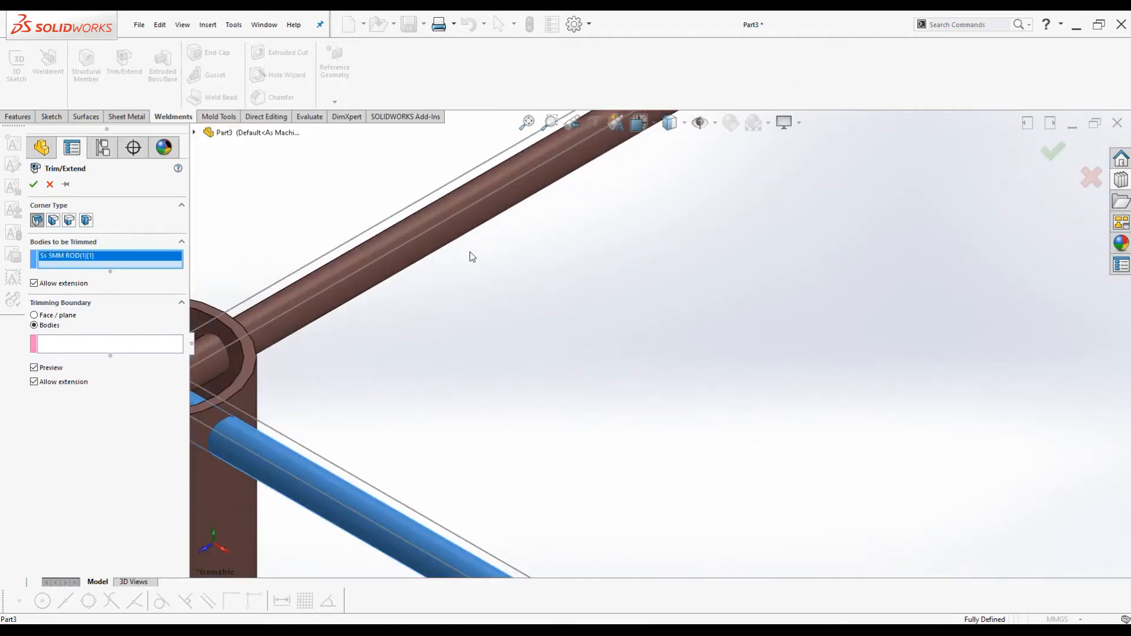
{"action": "left_click", "coordinate": [459, 242]}
{"action": "scroll", "coordinate": [462, 270], "scroll_direction": "up", "scroll_amount": 6}
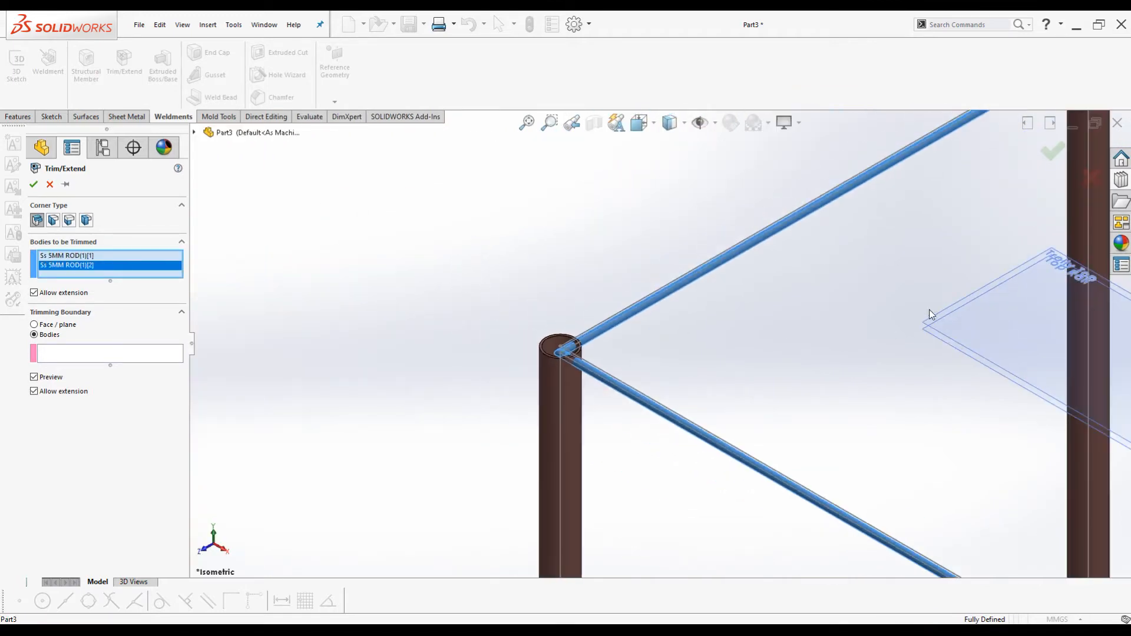
Add the two Top Rail rods meeting at the right-hand leg to the bodies to trim.
{"action": "scroll", "coordinate": [910, 294], "scroll_direction": "down", "scroll_amount": 6}
{"action": "left_click", "coordinate": [822, 345]}
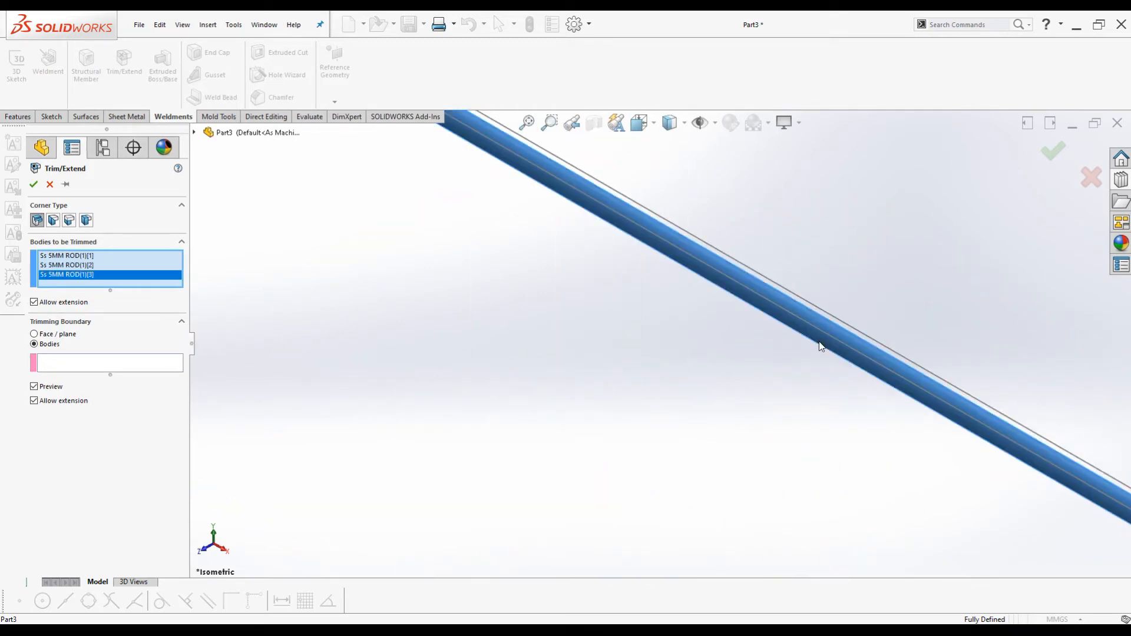
{"action": "scroll", "coordinate": [777, 268], "scroll_direction": "up", "scroll_amount": 2}
{"action": "scroll", "coordinate": [679, 440], "scroll_direction": "up", "scroll_amount": 4}
{"action": "scroll", "coordinate": [659, 461], "scroll_direction": "down", "scroll_amount": 8}
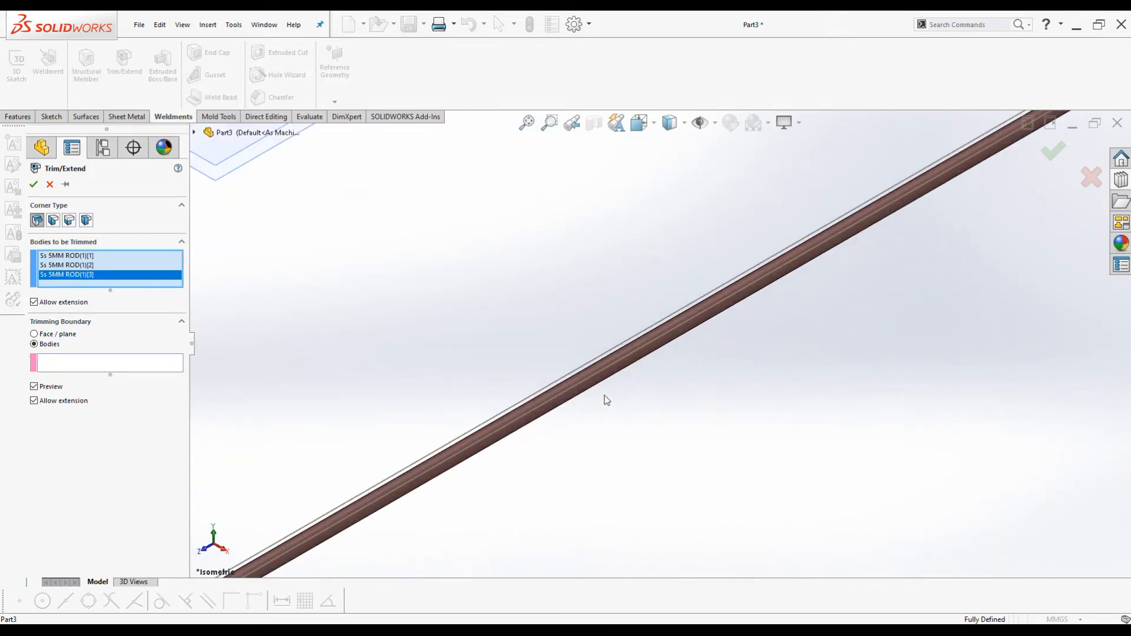
{"action": "left_click", "coordinate": [586, 380]}
{"action": "scroll", "coordinate": [721, 274], "scroll_direction": "up", "scroll_amount": 6}
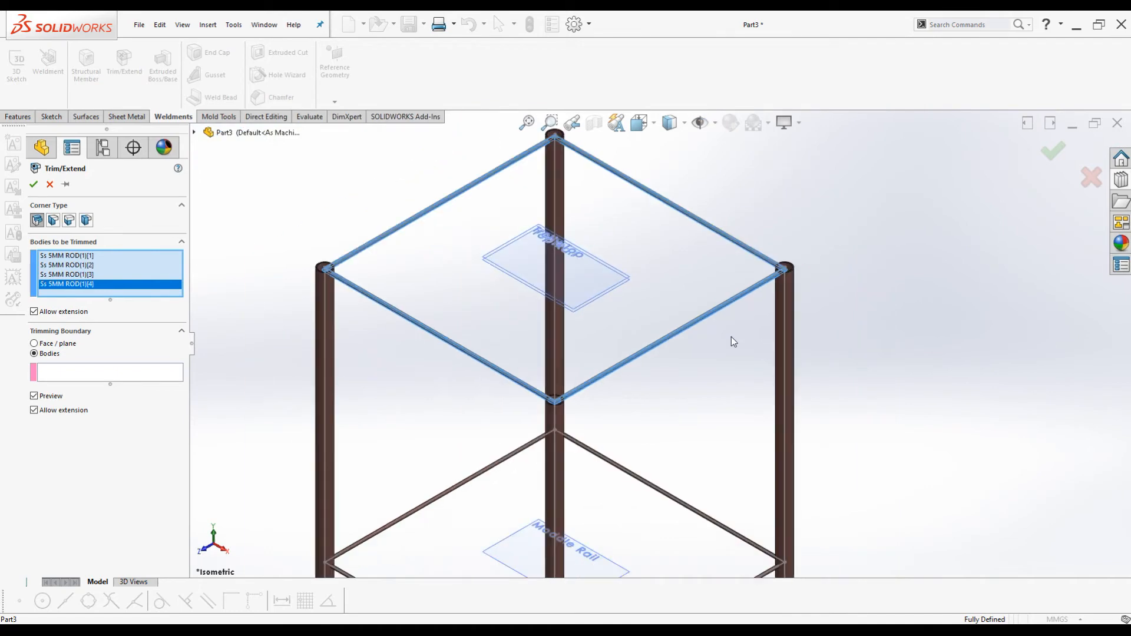
Add the two rear Moddle Rail rods to the bodies to trim.
{"action": "scroll", "coordinate": [518, 447], "scroll_direction": "down", "scroll_amount": 8}
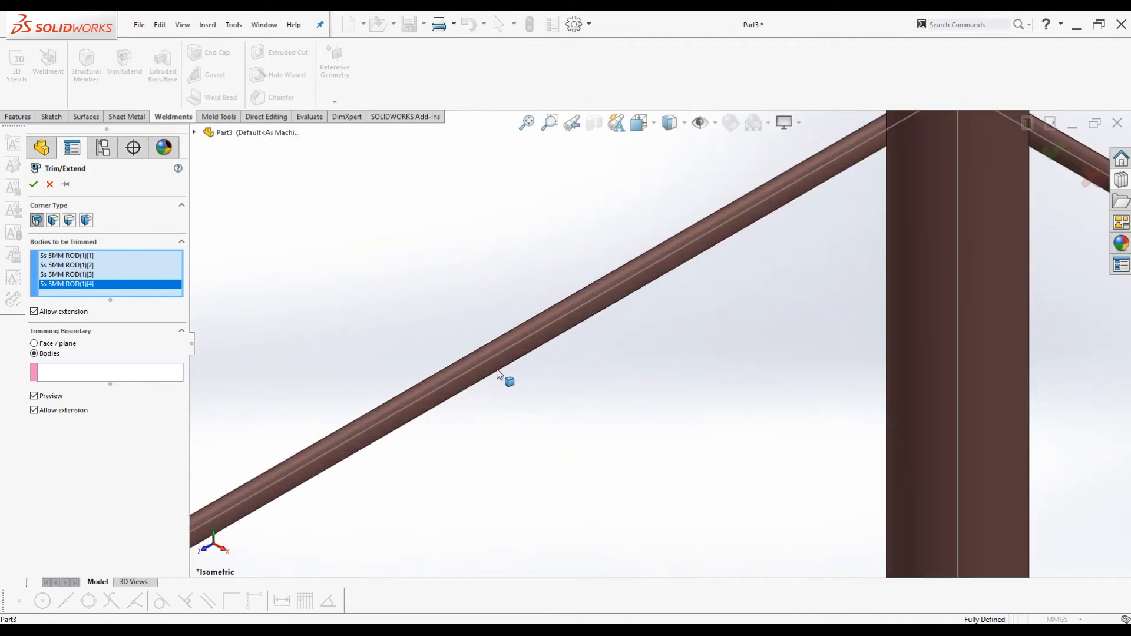
{"action": "left_click", "coordinate": [495, 367]}
{"action": "scroll", "coordinate": [518, 336], "scroll_direction": "up", "scroll_amount": 8}
{"action": "scroll", "coordinate": [906, 290], "scroll_direction": "down", "scroll_amount": 8}
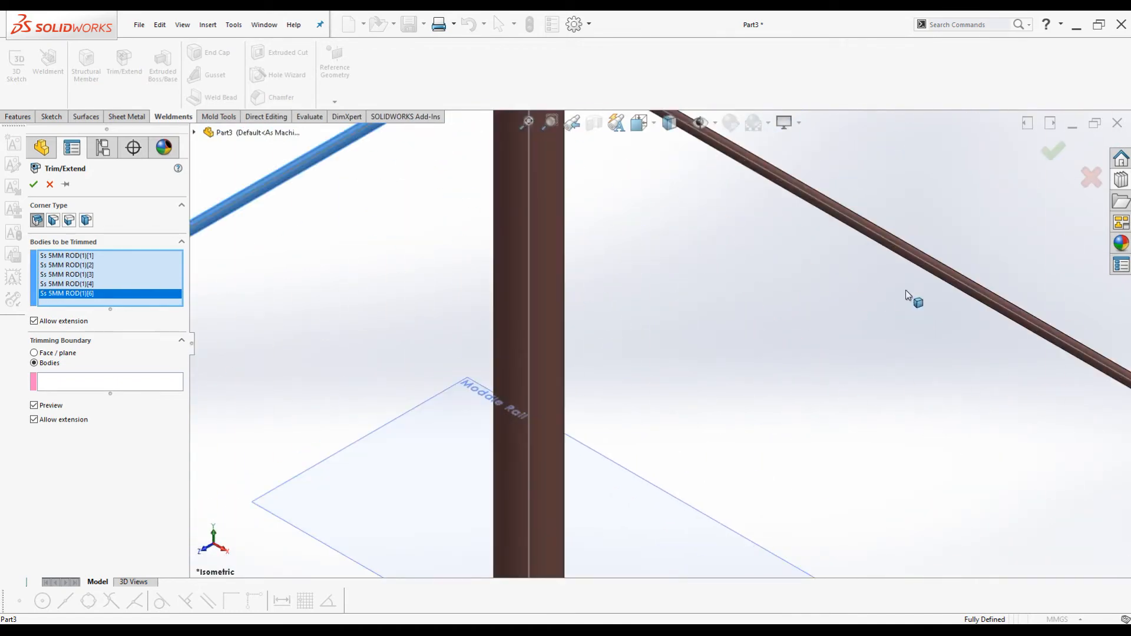
{"action": "left_click", "coordinate": [913, 264]}
{"action": "scroll", "coordinate": [853, 264], "scroll_direction": "up", "scroll_amount": 6}
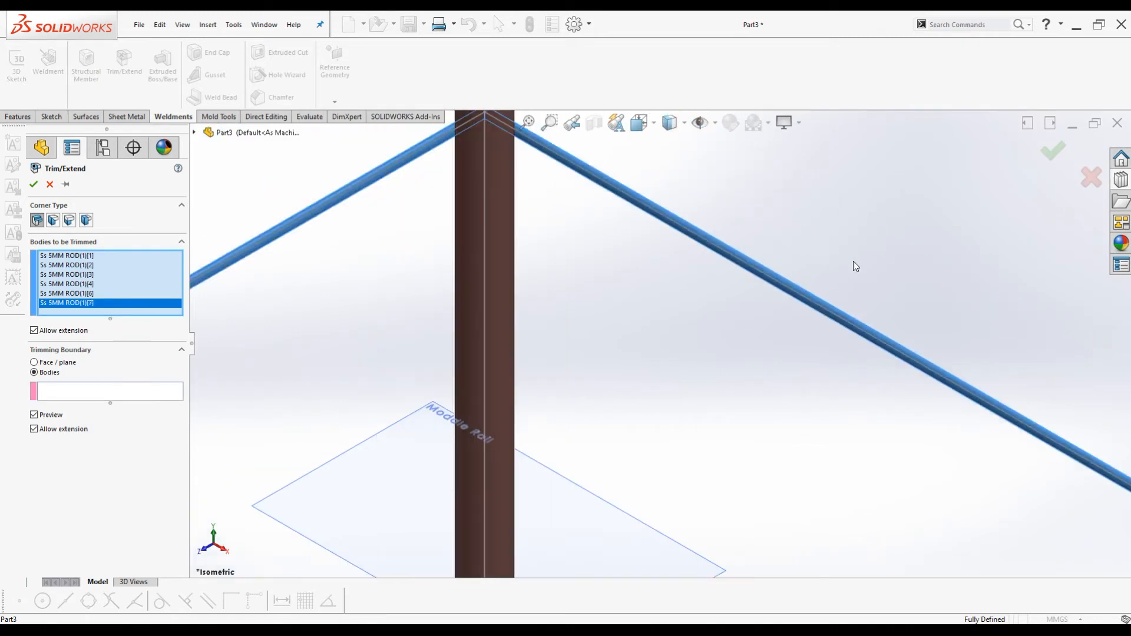
Add the two front Moddle Rail rods to the bodies to trim.
{"action": "scroll", "coordinate": [764, 457], "scroll_direction": "down", "scroll_amount": 6}
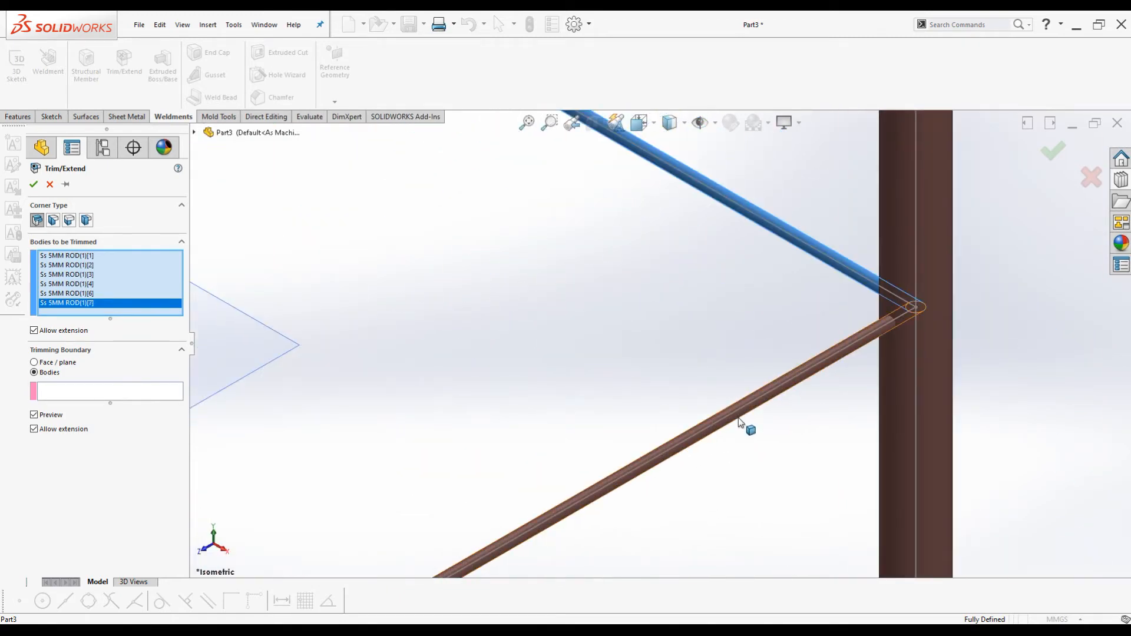
{"action": "left_click", "coordinate": [760, 401]}
{"action": "scroll", "coordinate": [769, 422], "scroll_direction": "up", "scroll_amount": 5}
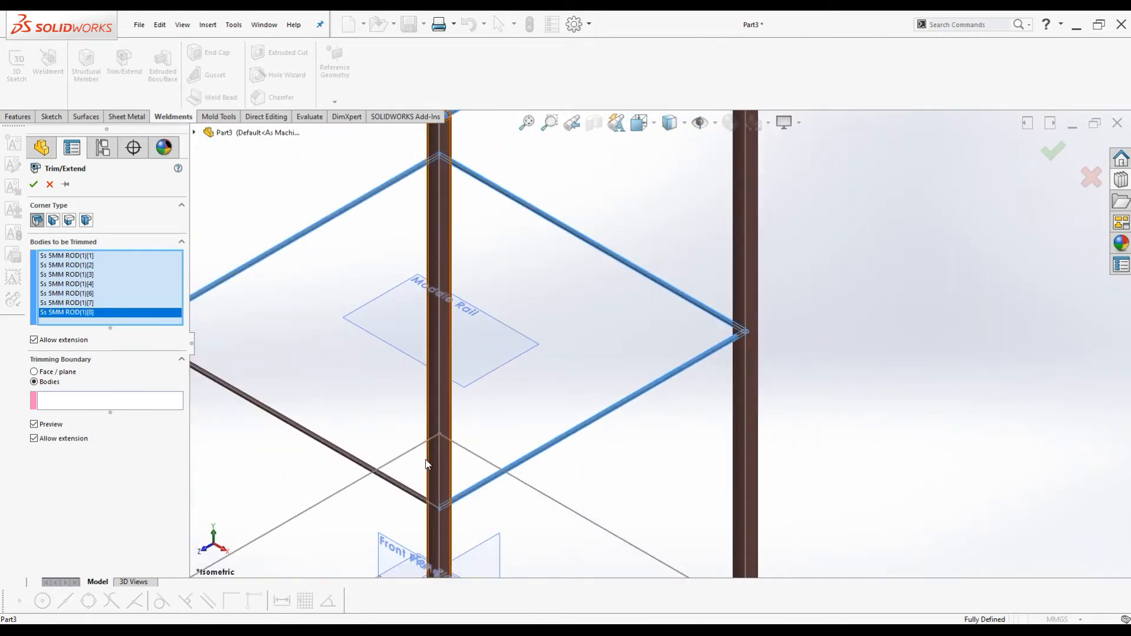
{"action": "scroll", "coordinate": [328, 446], "scroll_direction": "down", "scroll_amount": 6}
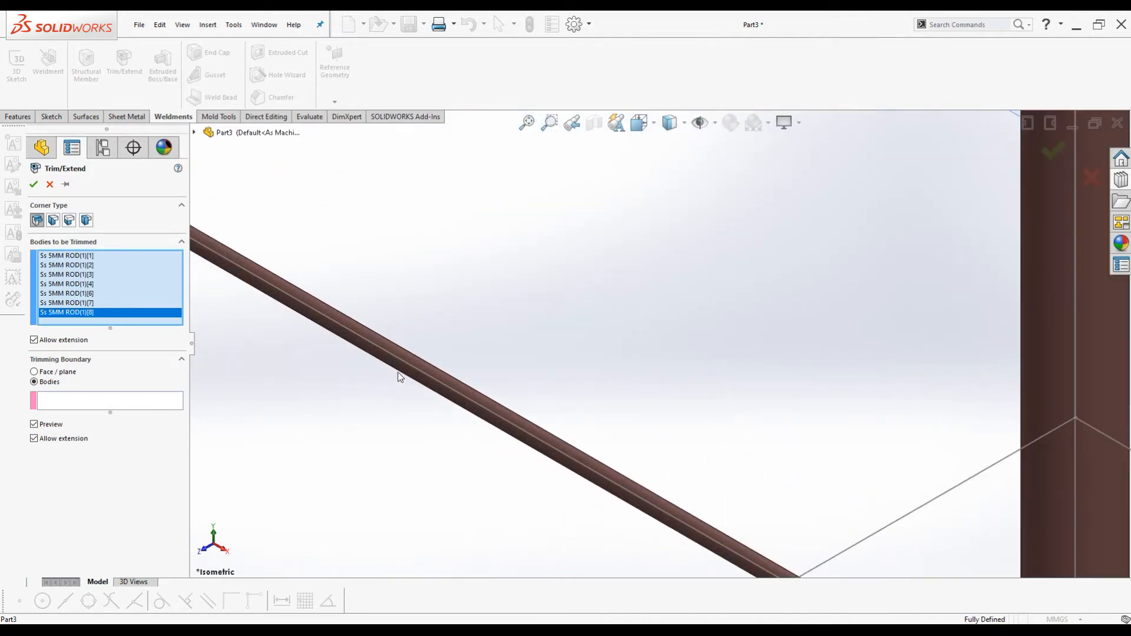
{"action": "left_click", "coordinate": [403, 371]}
{"action": "scroll", "coordinate": [436, 359], "scroll_direction": "up", "scroll_amount": 5}
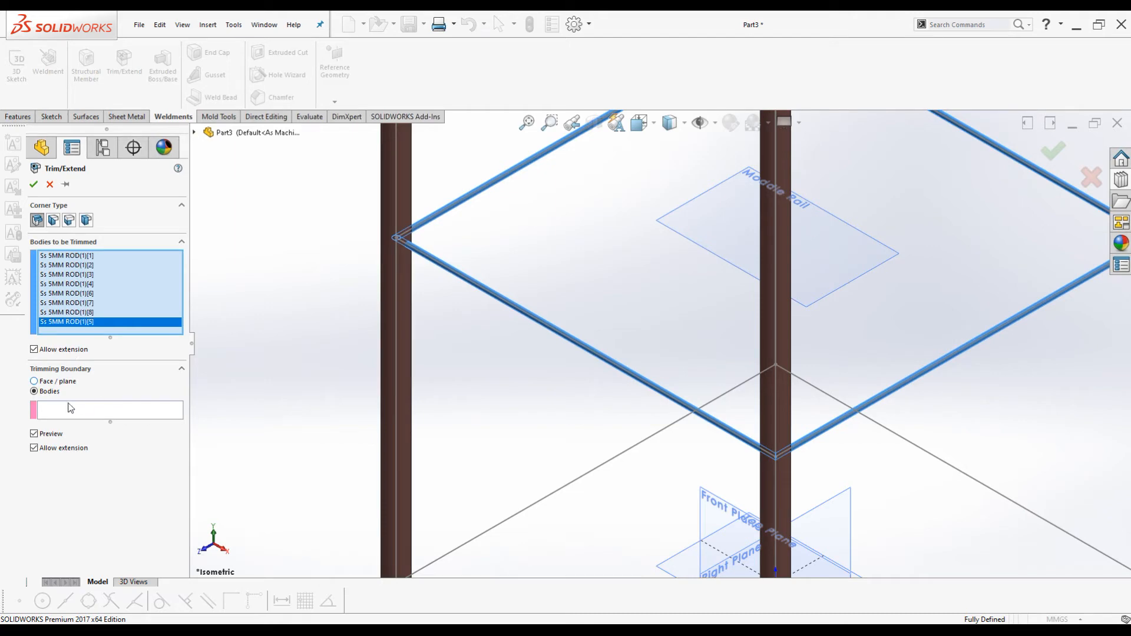
Set the left-hand and front 25.4X1.5 tube legs as trimming boundary bodies.
{"action": "left_click", "coordinate": [101, 411]}
{"action": "left_click", "coordinate": [389, 381]}
{"action": "scroll", "coordinate": [385, 406], "scroll_direction": "up", "scroll_amount": 3}
{"action": "scroll", "coordinate": [731, 342], "scroll_direction": "down", "scroll_amount": 3}
{"action": "left_click", "coordinate": [744, 343]}
{"action": "scroll", "coordinate": [706, 455], "scroll_direction": "up", "scroll_amount": 1}
{"action": "scroll", "coordinate": [705, 456], "scroll_direction": "up", "scroll_amount": 1}
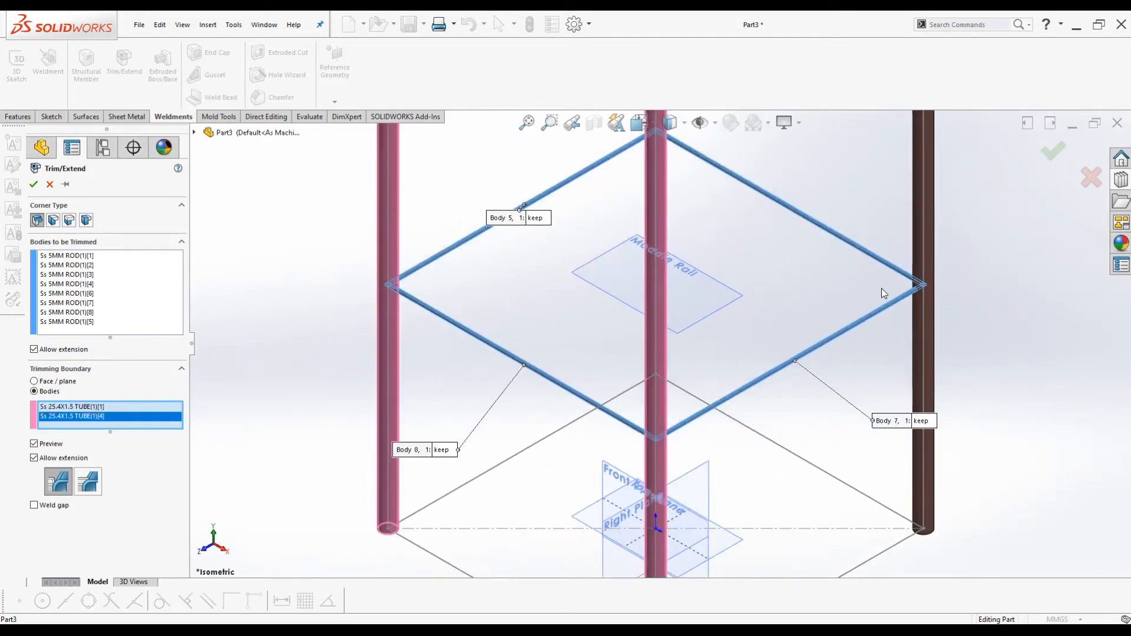
Add the right-hand and rear 25.4X1.5 tube legs to the trimming boundary bodies.
{"action": "scroll", "coordinate": [921, 321], "scroll_direction": "down", "scroll_amount": 3}
{"action": "left_click", "coordinate": [918, 366]}
{"action": "scroll", "coordinate": [648, 313], "scroll_direction": "up", "scroll_amount": 3}
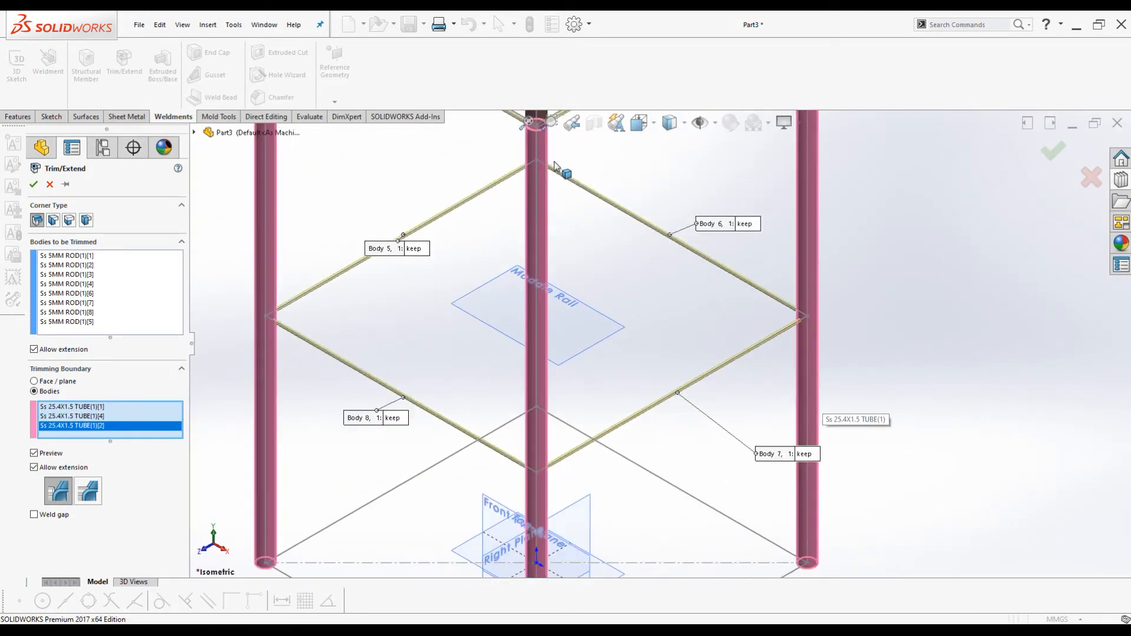
{"action": "scroll", "coordinate": [571, 195], "scroll_direction": "down", "scroll_amount": 3}
{"action": "scroll", "coordinate": [596, 194], "scroll_direction": "up", "scroll_amount": 2}
{"action": "scroll", "coordinate": [613, 177], "scroll_direction": "down", "scroll_amount": 2}
{"action": "left_click", "coordinate": [616, 185]}
{"action": "scroll", "coordinate": [568, 271], "scroll_direction": "up", "scroll_amount": 5}
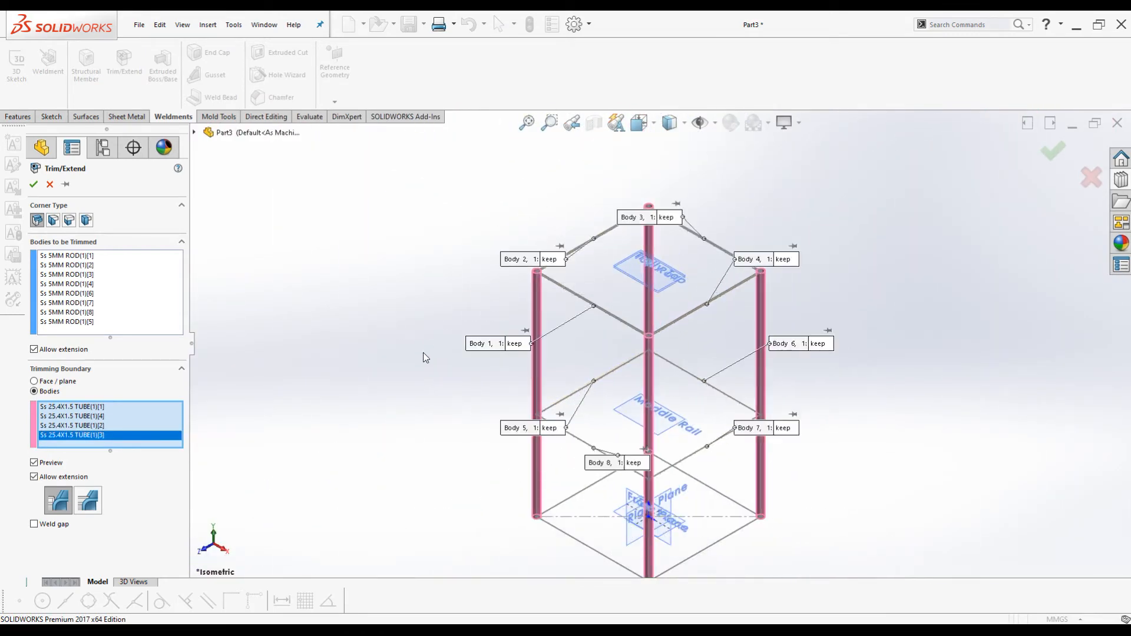
Check the trim preview at the rear leg and apply the end trim of the rods against the four legs.
{"action": "scroll", "coordinate": [593, 307], "scroll_direction": "down", "scroll_amount": 3}
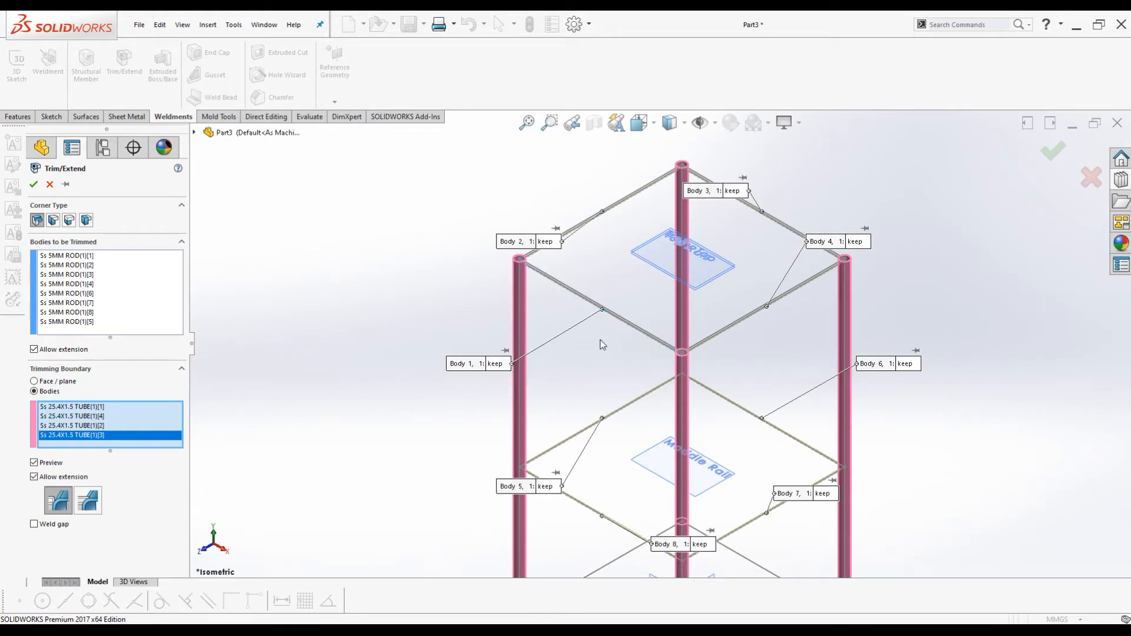
{"action": "scroll", "coordinate": [710, 260], "scroll_direction": "up", "scroll_amount": 2}
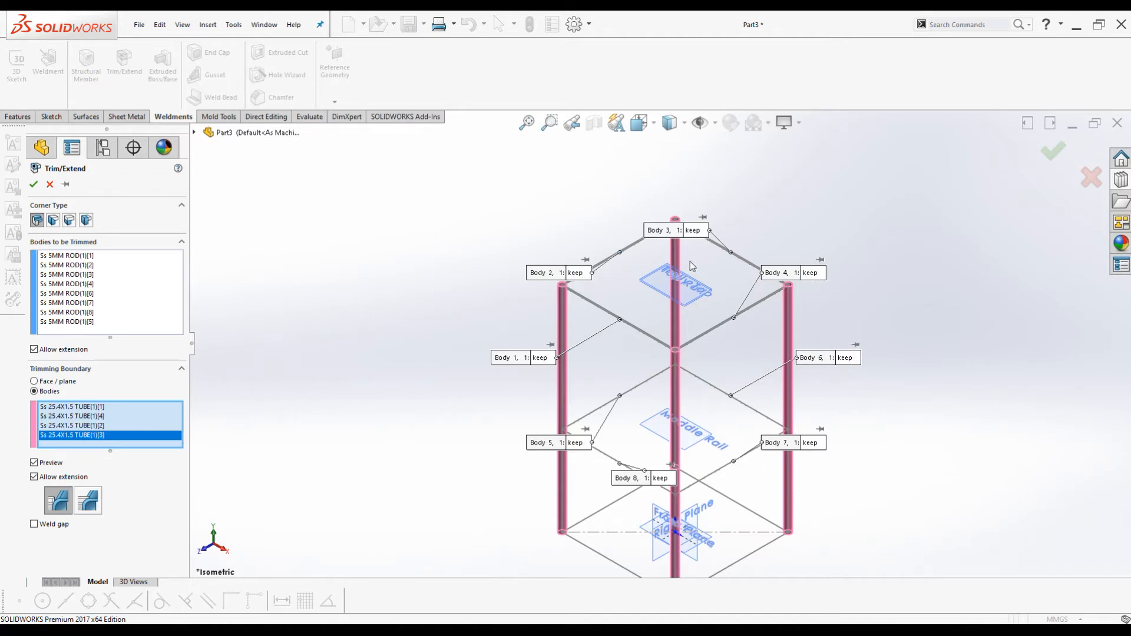
{"action": "scroll", "coordinate": [693, 266], "scroll_direction": "down", "scroll_amount": 10}
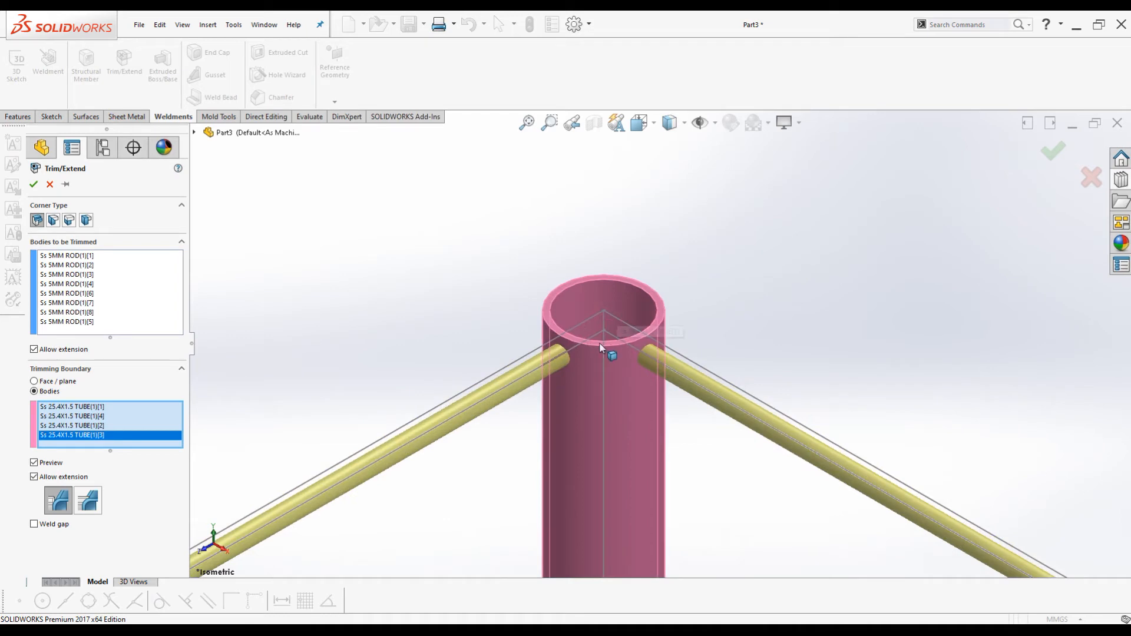
{"action": "scroll", "coordinate": [596, 321], "scroll_direction": "up", "scroll_amount": 8}
{"action": "scroll", "coordinate": [482, 201], "scroll_direction": "up", "scroll_amount": 4}
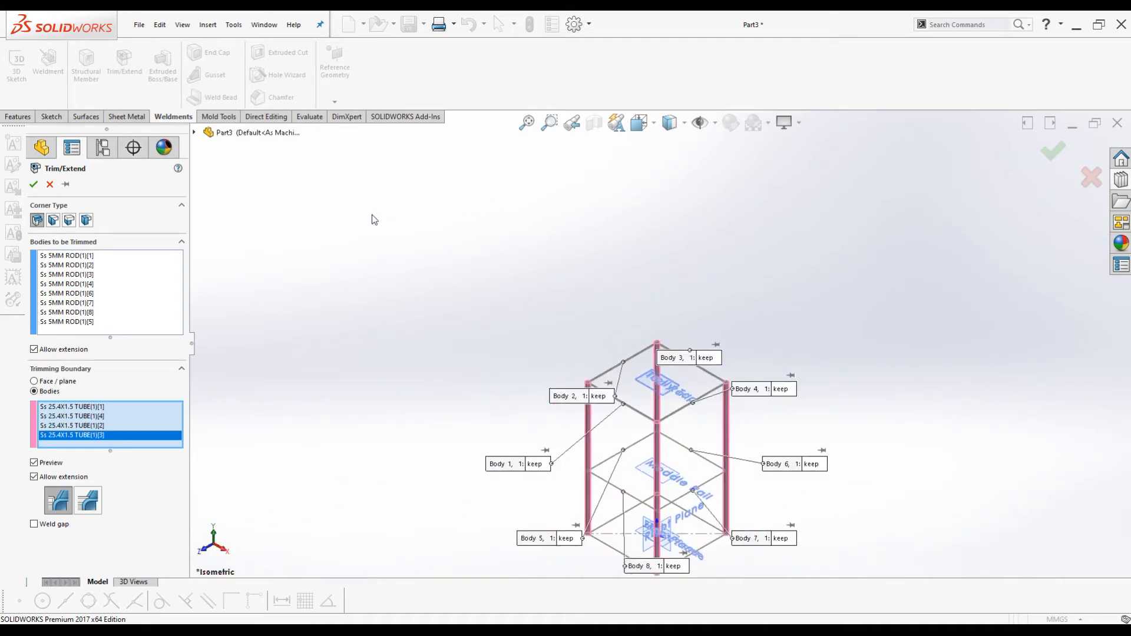
{"action": "scroll", "coordinate": [693, 441], "scroll_direction": "down", "scroll_amount": 4}
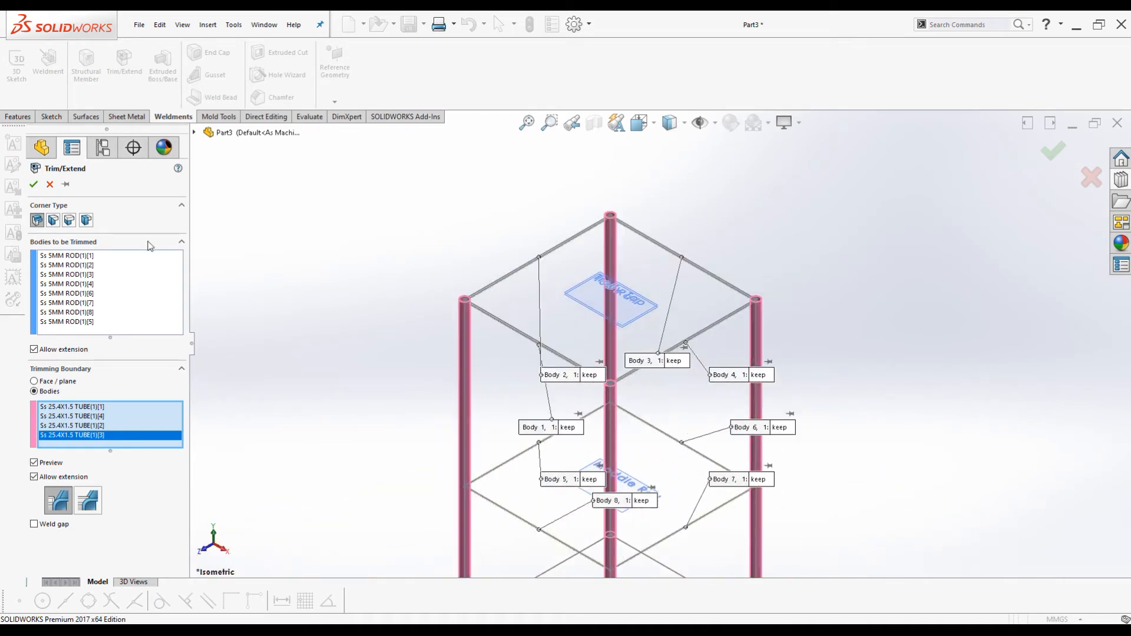
{"action": "left_click", "coordinate": [34, 185]}
Examine the trimmed rod ends at the tube legs and the overall frame from several angles.
{"action": "scroll", "coordinate": [623, 222], "scroll_direction": "down", "scroll_amount": 5}
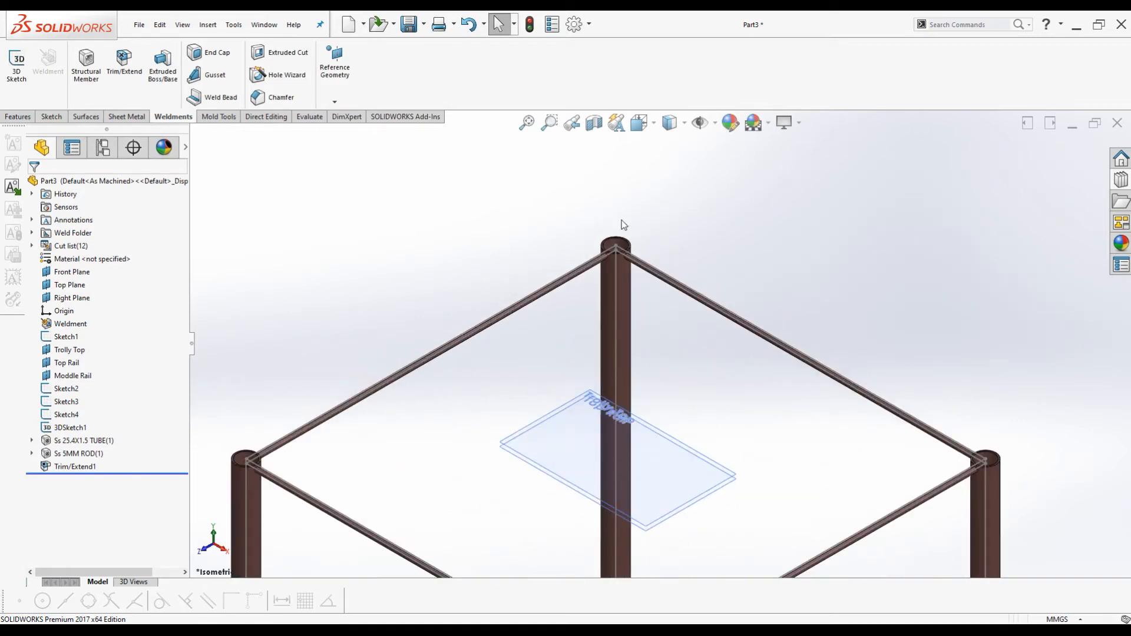
{"action": "scroll", "coordinate": [647, 282], "scroll_direction": "down", "scroll_amount": 3}
{"action": "scroll", "coordinate": [555, 250], "scroll_direction": "up", "scroll_amount": 3}
{"action": "middle_click_drag", "start_coordinate": [555, 250], "coordinate": [694, 367]}
{"action": "scroll", "coordinate": [558, 286], "scroll_direction": "up", "scroll_amount": 6}
{"action": "middle_click_drag", "start_coordinate": [579, 358], "coordinate": [602, 281]}
{"action": "scroll", "coordinate": [594, 296], "scroll_direction": "up", "scroll_amount": 8}
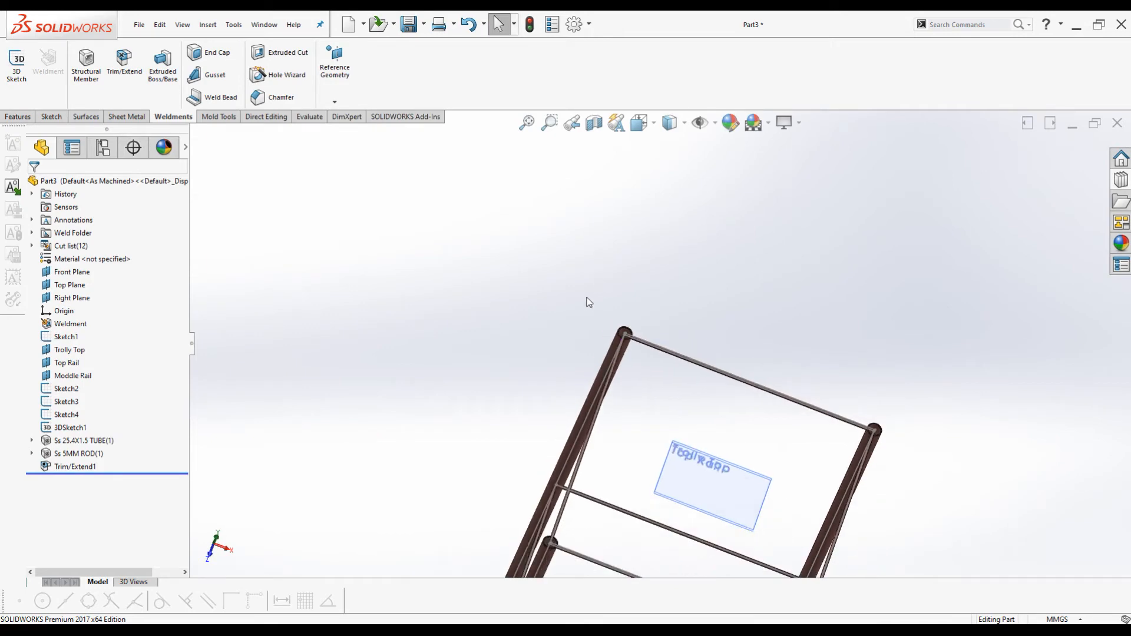
{"action": "key", "text": "ctrl+7"}
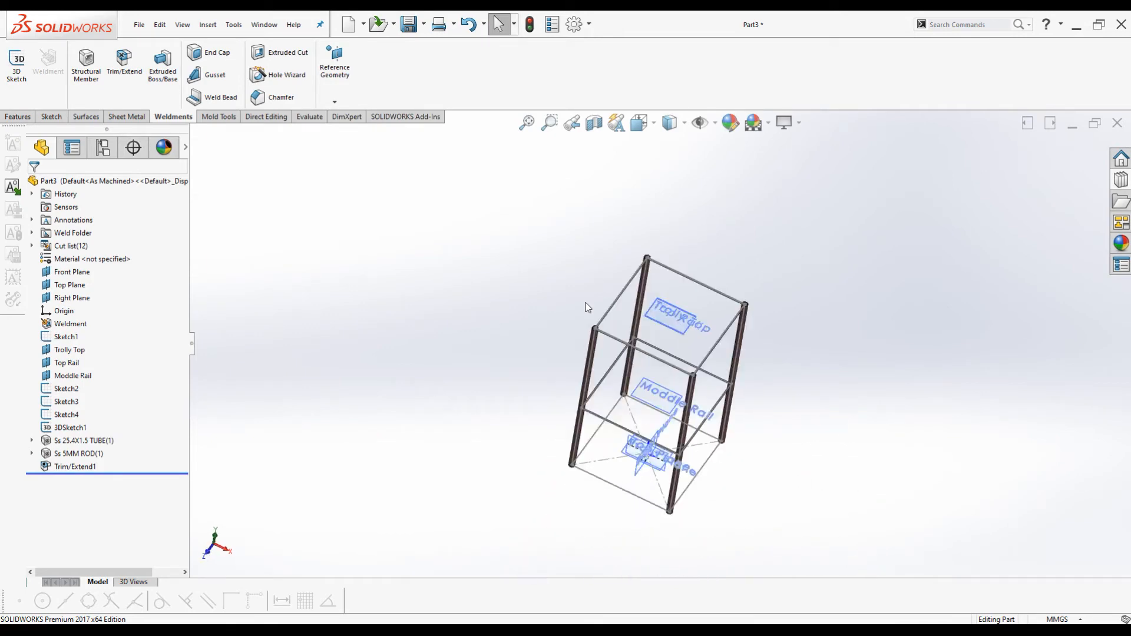
{"action": "scroll", "coordinate": [660, 238], "scroll_direction": "down", "scroll_amount": 3}
{"action": "scroll", "coordinate": [677, 243], "scroll_direction": "up", "scroll_amount": 4}
{"action": "scroll", "coordinate": [677, 365], "scroll_direction": "down", "scroll_amount": 4}
{"action": "scroll", "coordinate": [673, 344], "scroll_direction": "up", "scroll_amount": 2}
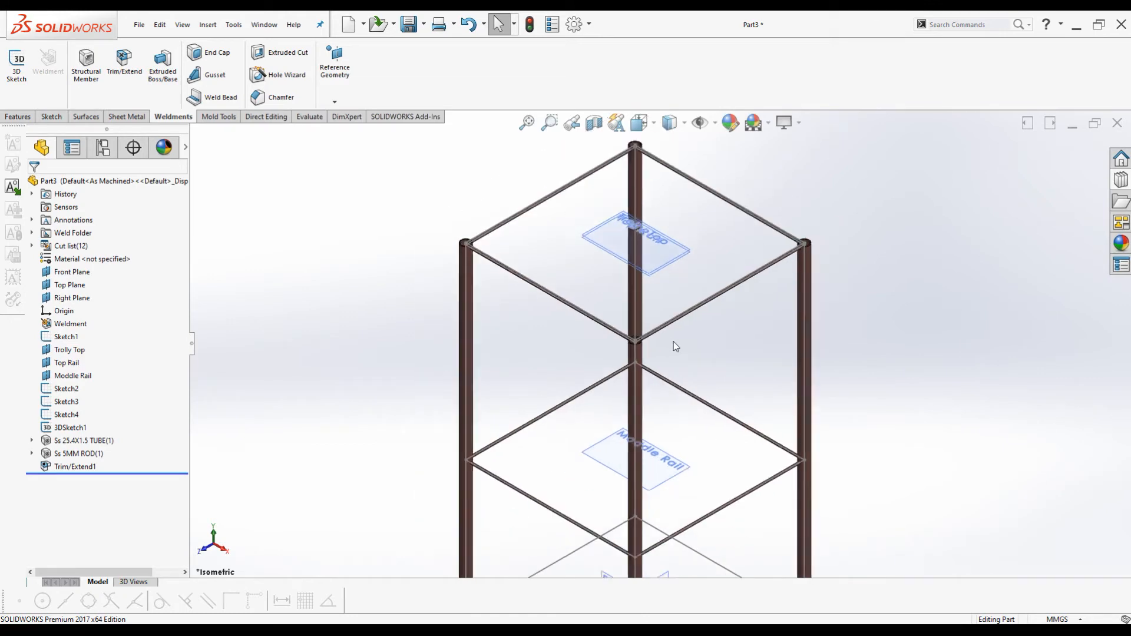
{"action": "scroll", "coordinate": [669, 394], "scroll_direction": "down", "scroll_amount": 2}
{"action": "scroll", "coordinate": [669, 394], "scroll_direction": "up", "scroll_amount": 5}
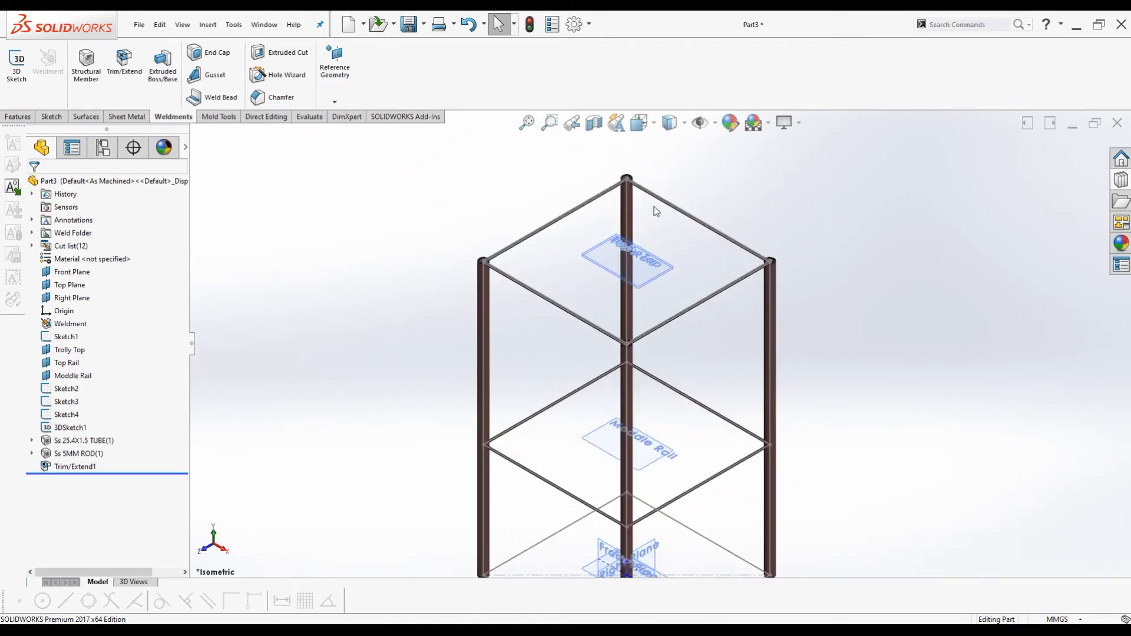
{"action": "scroll", "coordinate": [613, 221], "scroll_direction": "down", "scroll_amount": 3}
{"action": "scroll", "coordinate": [647, 172], "scroll_direction": "down", "scroll_amount": 3}
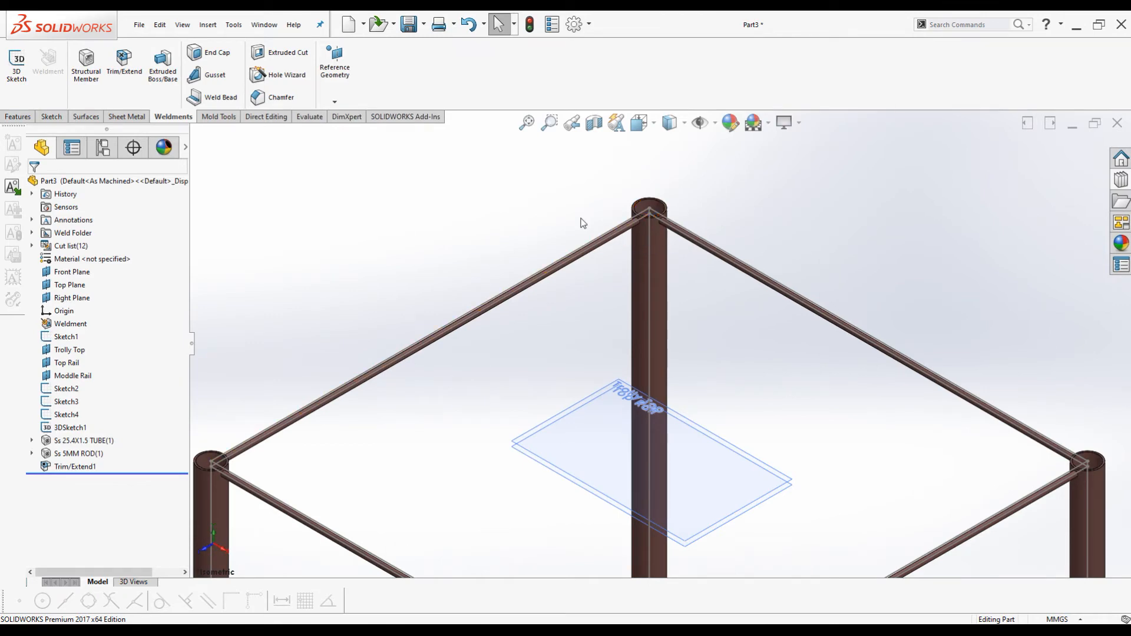
{"action": "scroll", "coordinate": [584, 222], "scroll_direction": "up", "scroll_amount": 3}
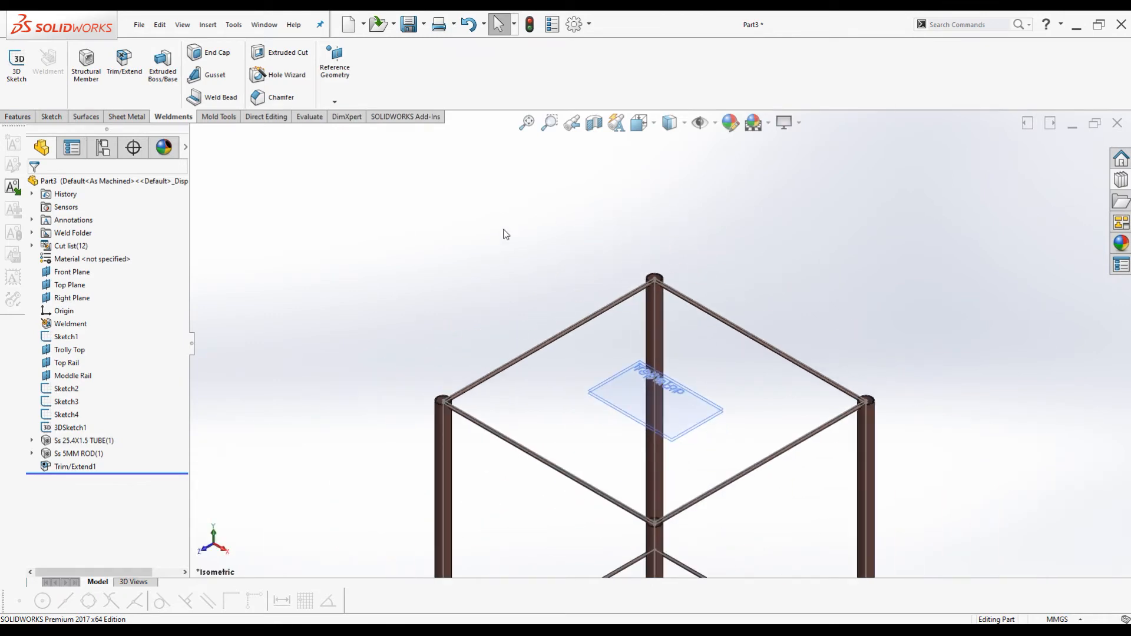
Start an end cap and select the upper end faces of the left-hand and rear tube legs.
{"action": "left_click", "coordinate": [209, 53]}
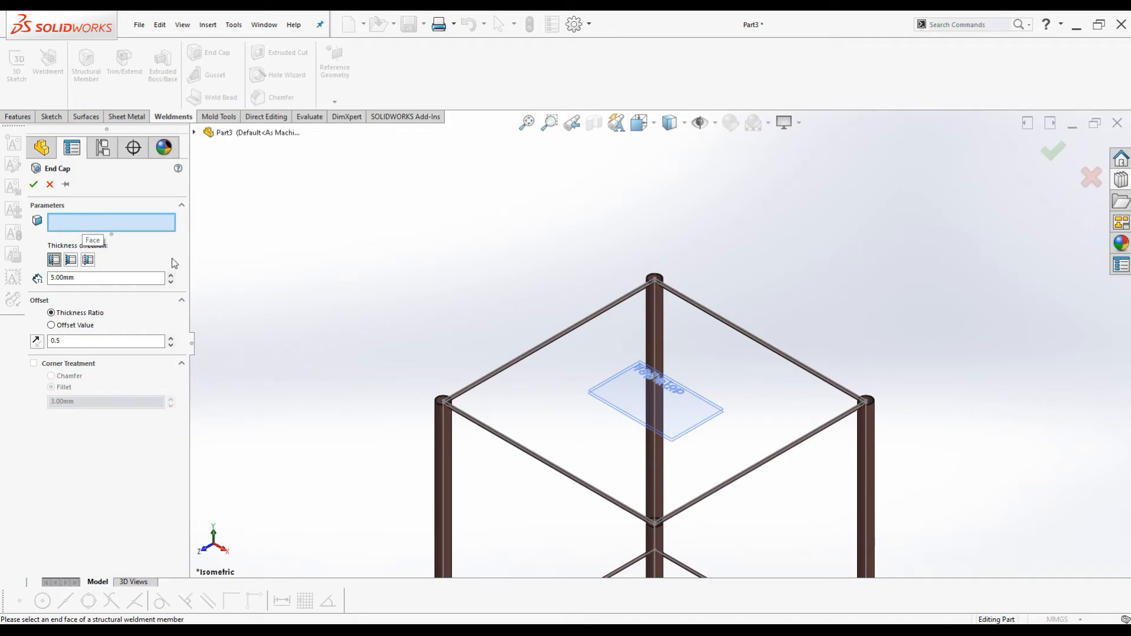
{"action": "scroll", "coordinate": [439, 401], "scroll_direction": "down", "scroll_amount": 10}
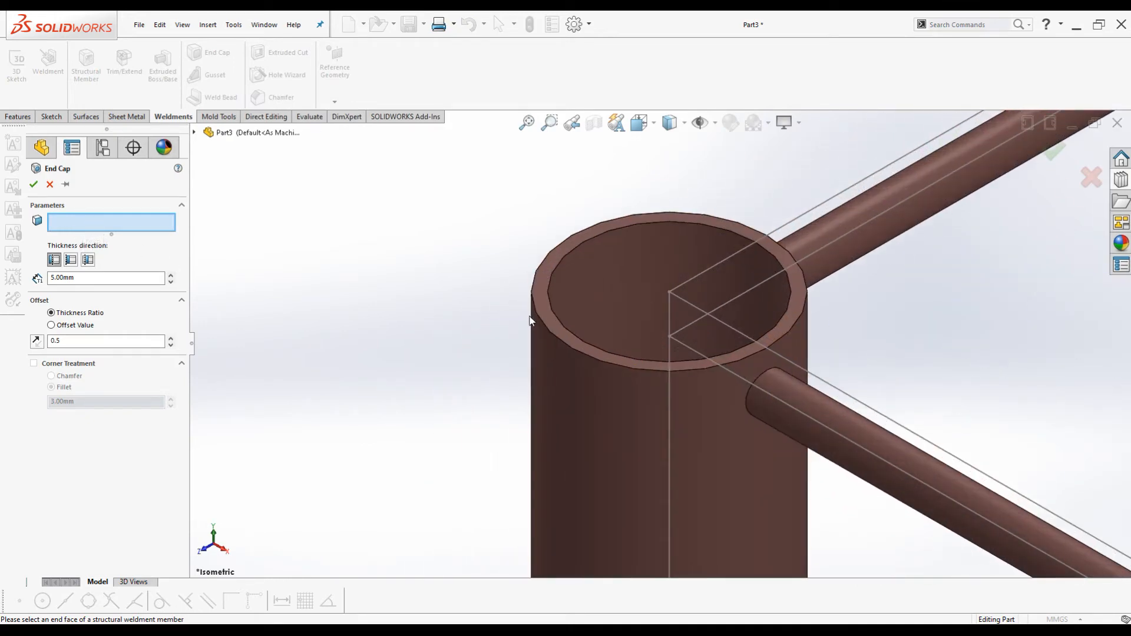
{"action": "left_click", "coordinate": [538, 296]}
{"action": "scroll", "coordinate": [465, 361], "scroll_direction": "up", "scroll_amount": 10}
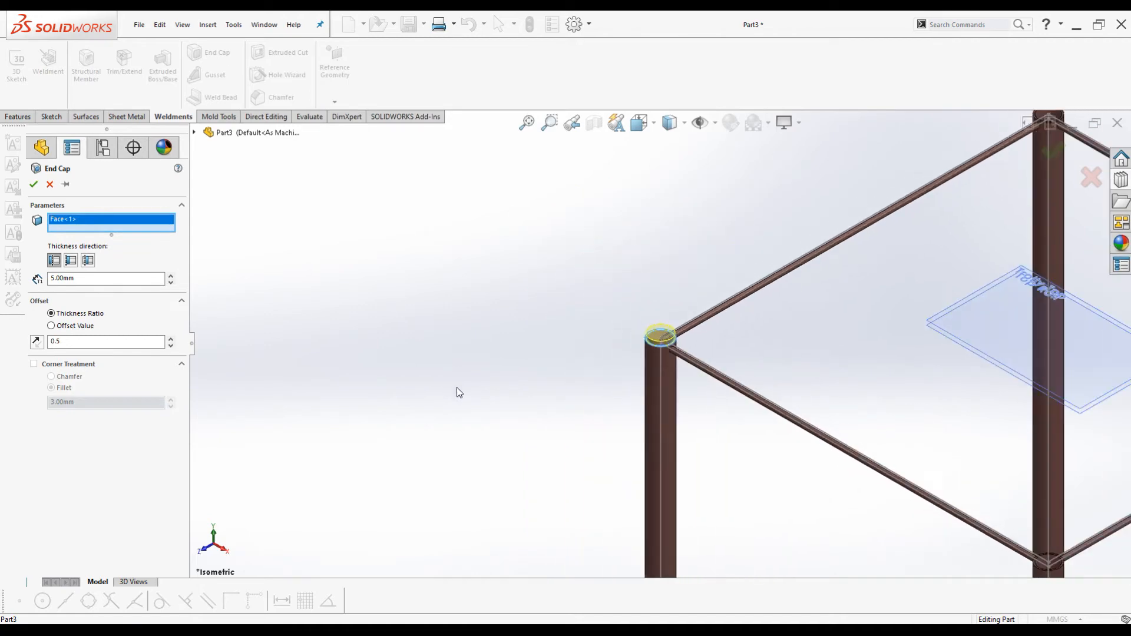
{"action": "scroll", "coordinate": [769, 182], "scroll_direction": "down", "scroll_amount": 10}
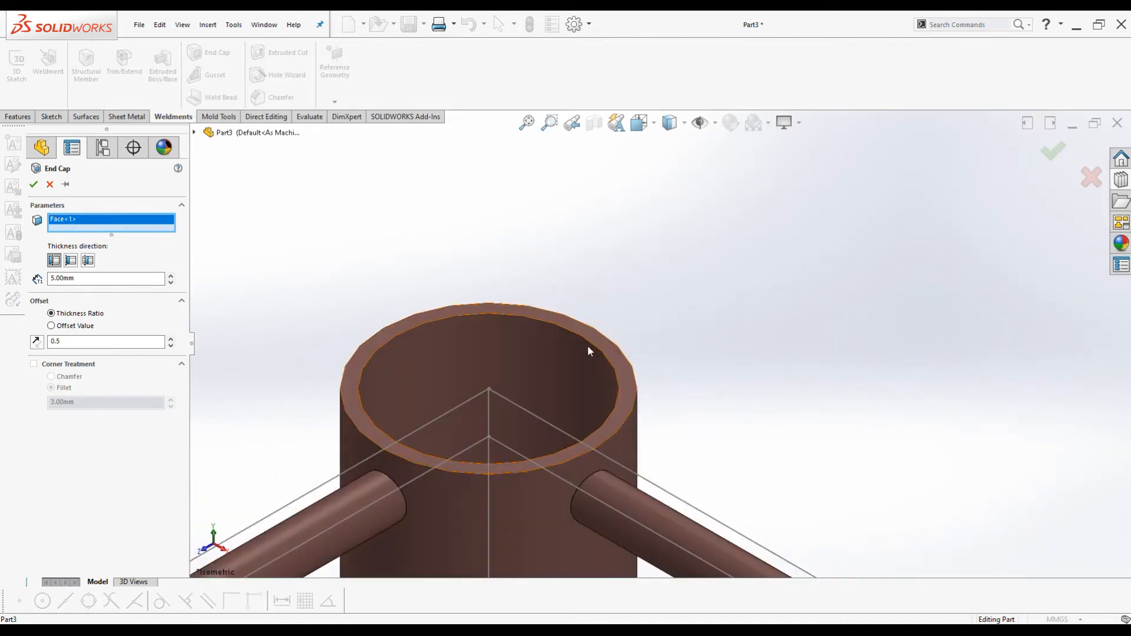
{"action": "left_click", "coordinate": [595, 344]}
{"action": "scroll", "coordinate": [606, 291], "scroll_direction": "up", "scroll_amount": 10}
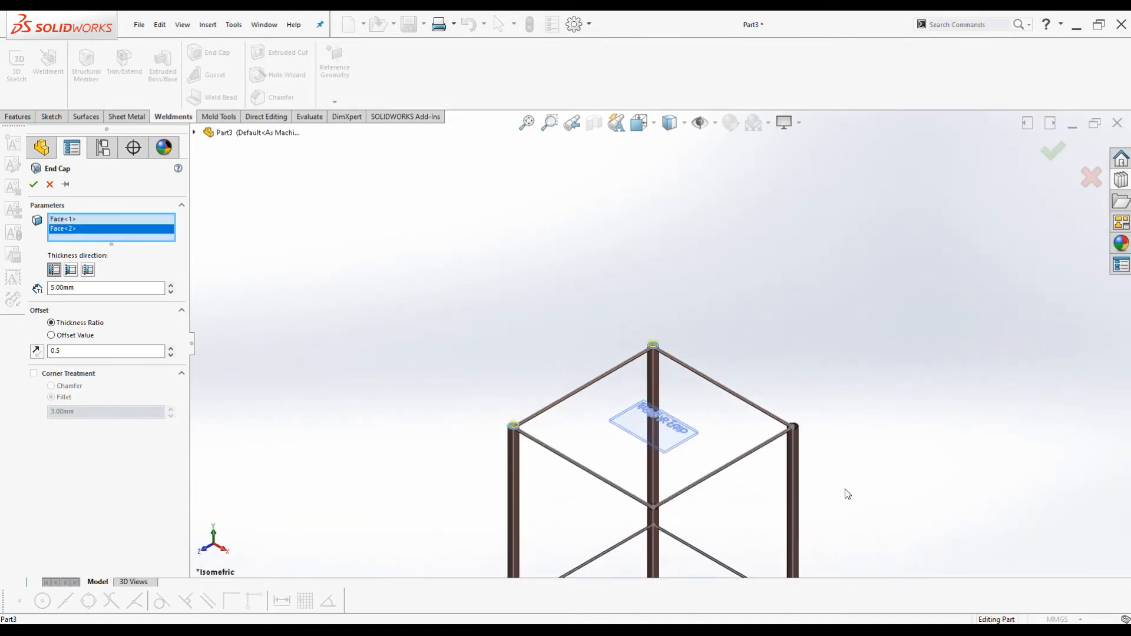
Add the upper end faces of the two remaining vertical tubes to the End Cap selection.
{"action": "scroll", "coordinate": [651, 257], "scroll_direction": "down", "scroll_amount": 10}
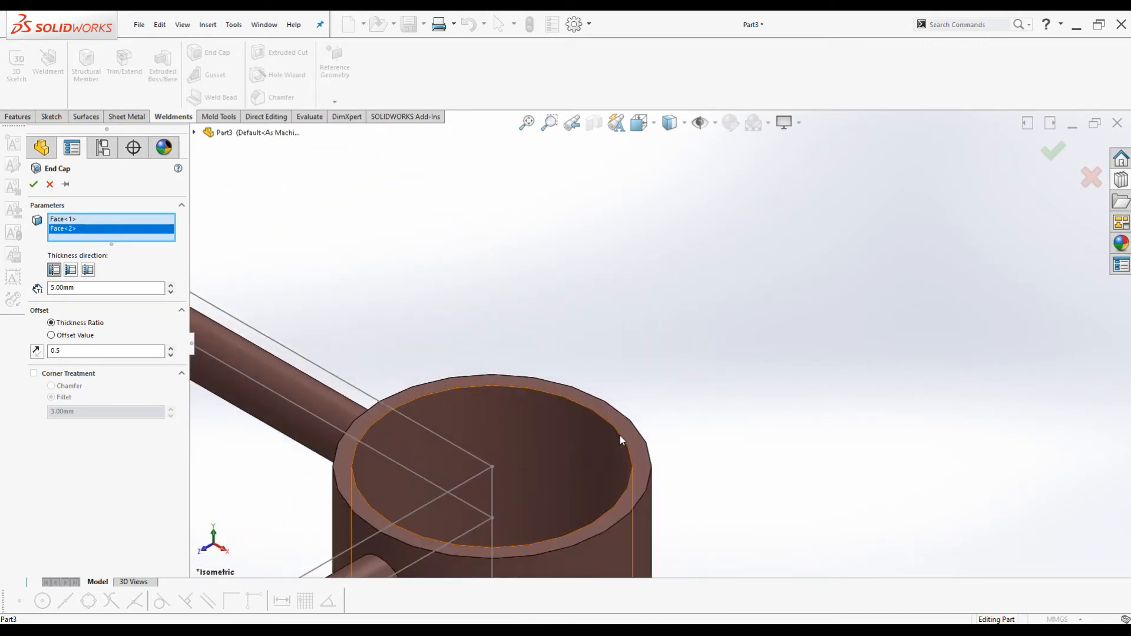
{"action": "left_click", "coordinate": [623, 434]}
{"action": "scroll", "coordinate": [651, 327], "scroll_direction": "up", "scroll_amount": 10}
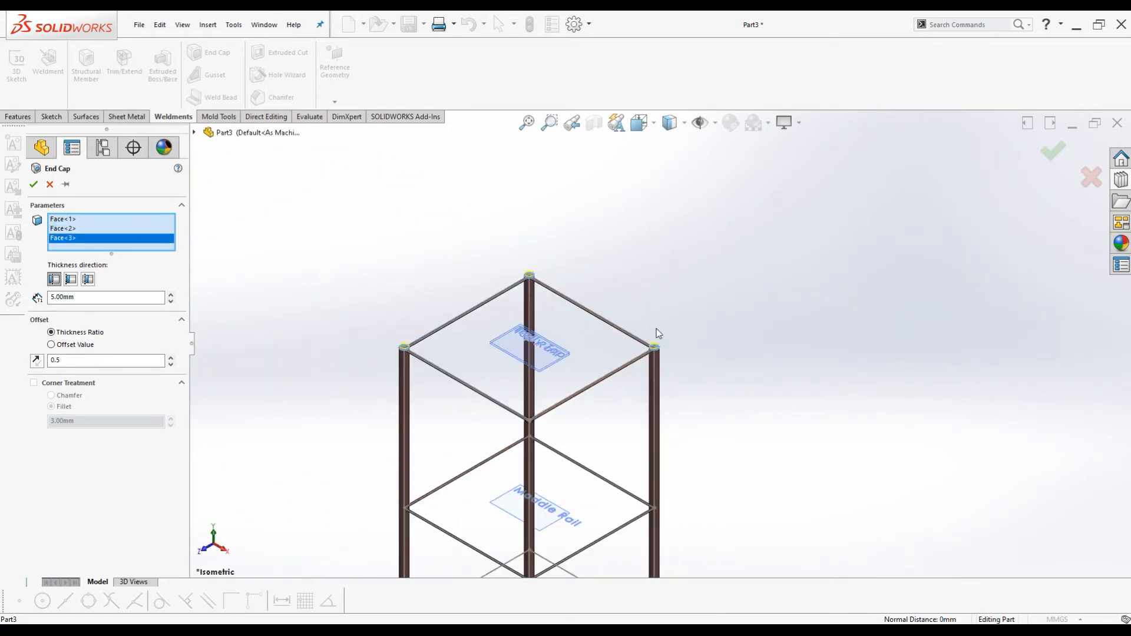
{"action": "scroll", "coordinate": [540, 423], "scroll_direction": "down", "scroll_amount": 10}
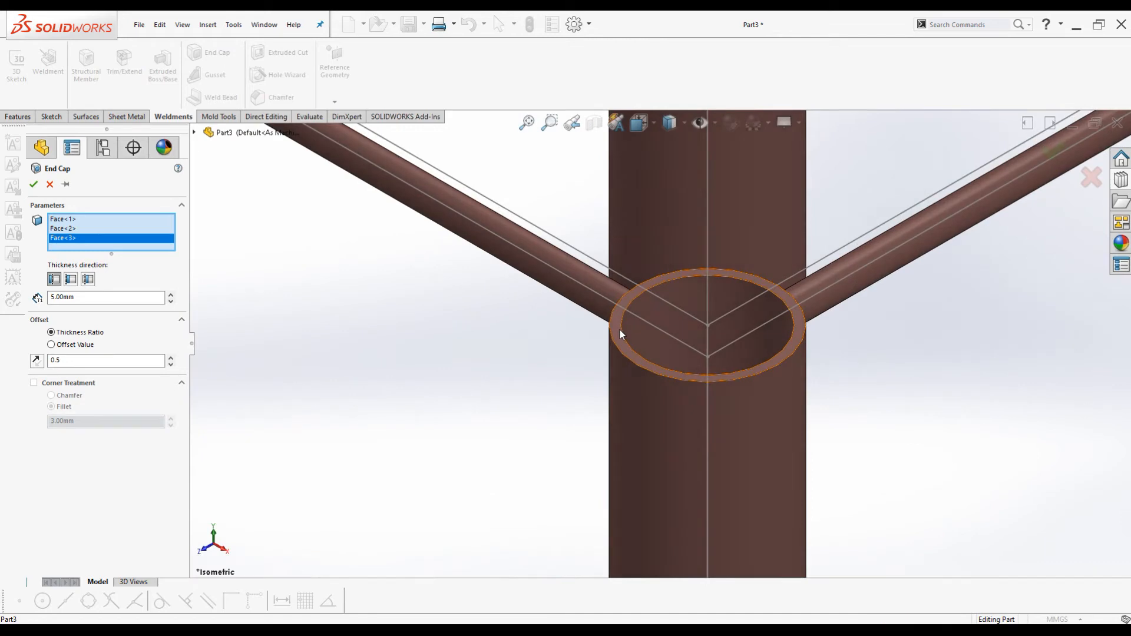
{"action": "left_click", "coordinate": [620, 328]}
Add the lower end faces of the first two vertical tubes to the End Cap selection.
{"action": "scroll", "coordinate": [576, 291], "scroll_direction": "up", "scroll_amount": 15}
{"action": "middle_click_drag", "start_coordinate": [614, 450], "coordinate": [575, 469]}
{"action": "scroll", "coordinate": [604, 389], "scroll_direction": "down", "scroll_amount": 15}
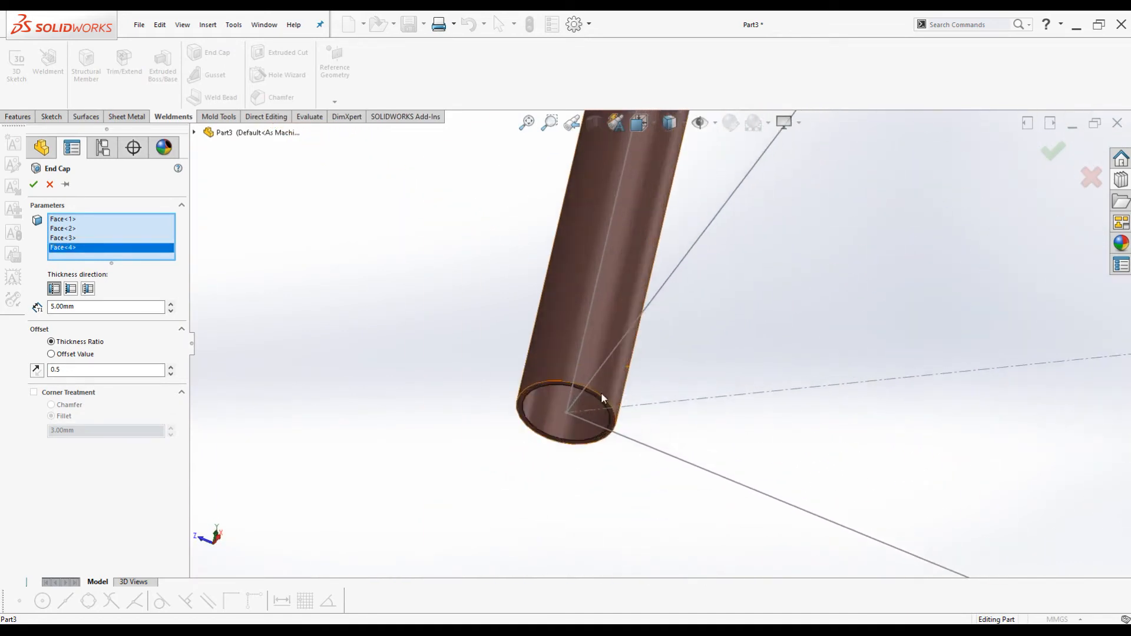
{"action": "left_click", "coordinate": [498, 311]}
{"action": "scroll", "coordinate": [489, 389], "scroll_direction": "up", "scroll_amount": 10}
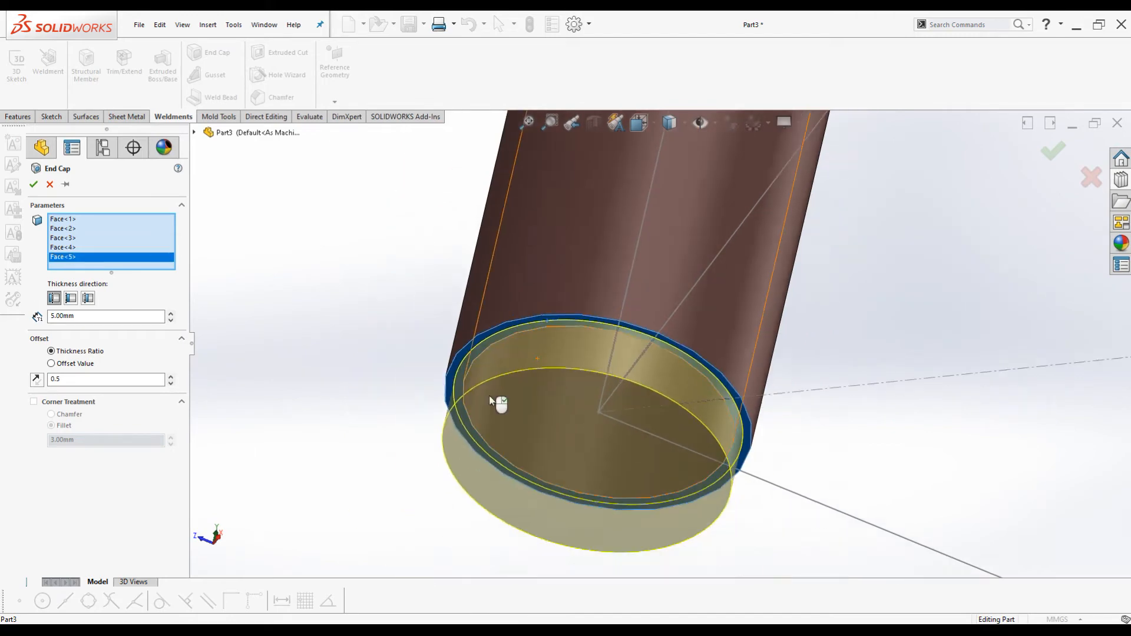
{"action": "scroll", "coordinate": [533, 430], "scroll_direction": "up", "scroll_amount": 4}
{"action": "scroll", "coordinate": [1115, 535], "scroll_direction": "down", "scroll_amount": 10}
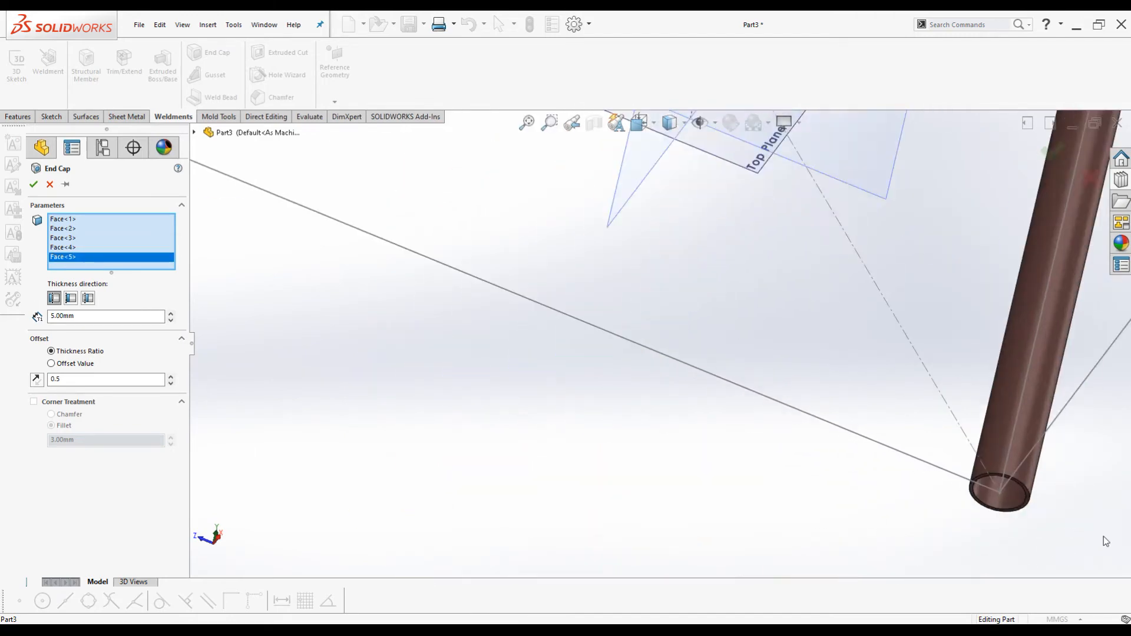
{"action": "left_click", "coordinate": [888, 457]}
{"action": "scroll", "coordinate": [851, 469], "scroll_direction": "up", "scroll_amount": 10}
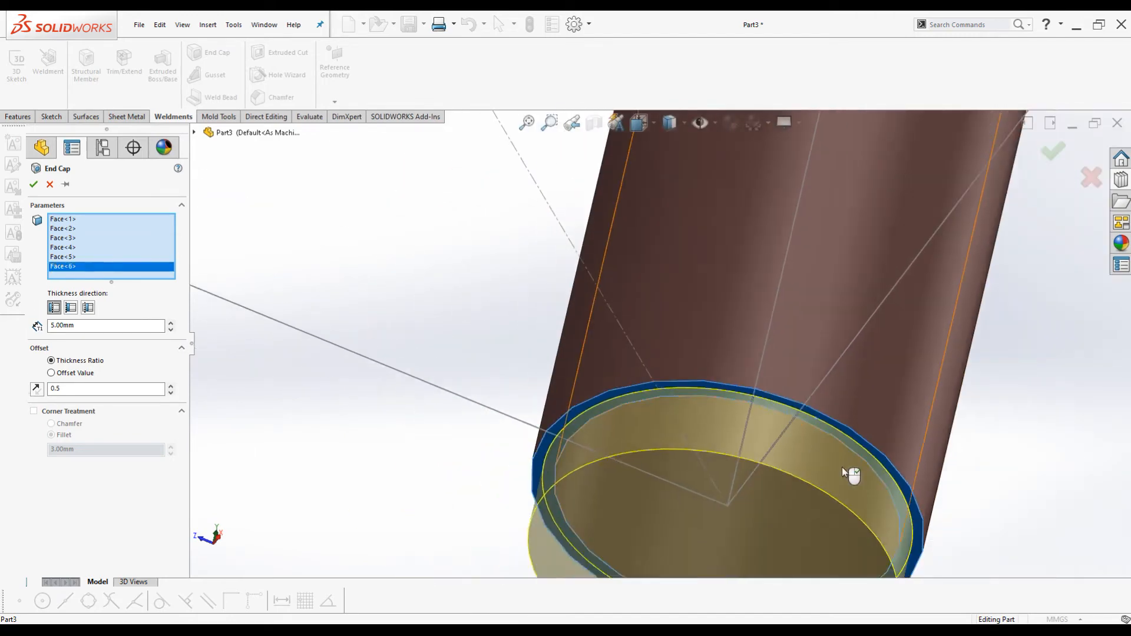
Include the other two vertical tubes' lower end faces so all eight tube ends are selected for capping.
{"action": "scroll", "coordinate": [735, 262], "scroll_direction": "down", "scroll_amount": 10}
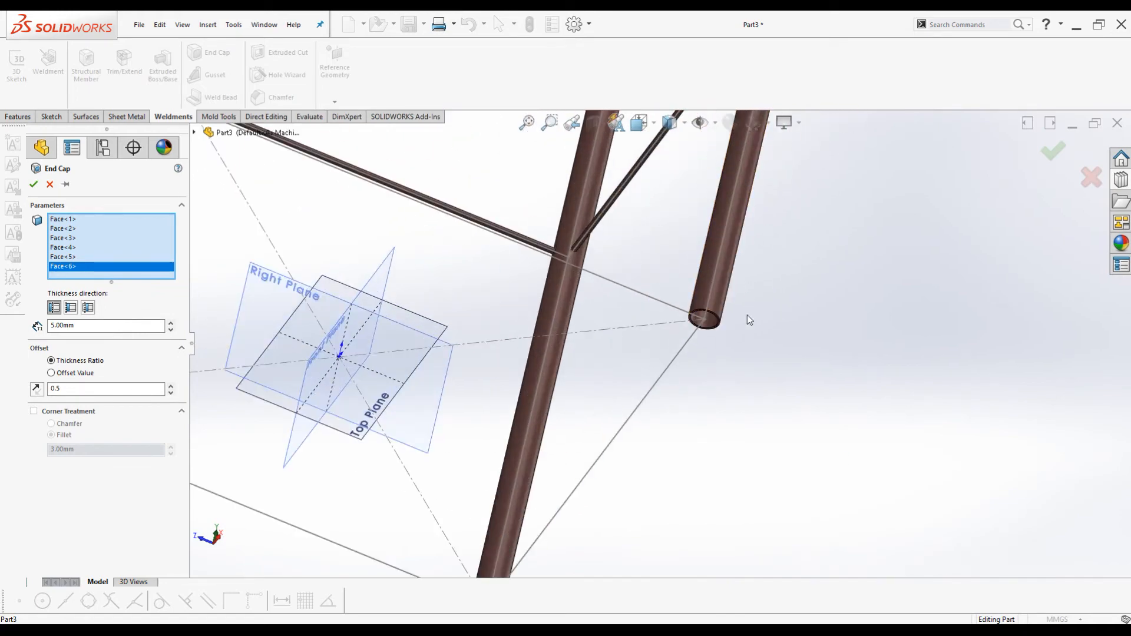
{"action": "left_click", "coordinate": [663, 351]}
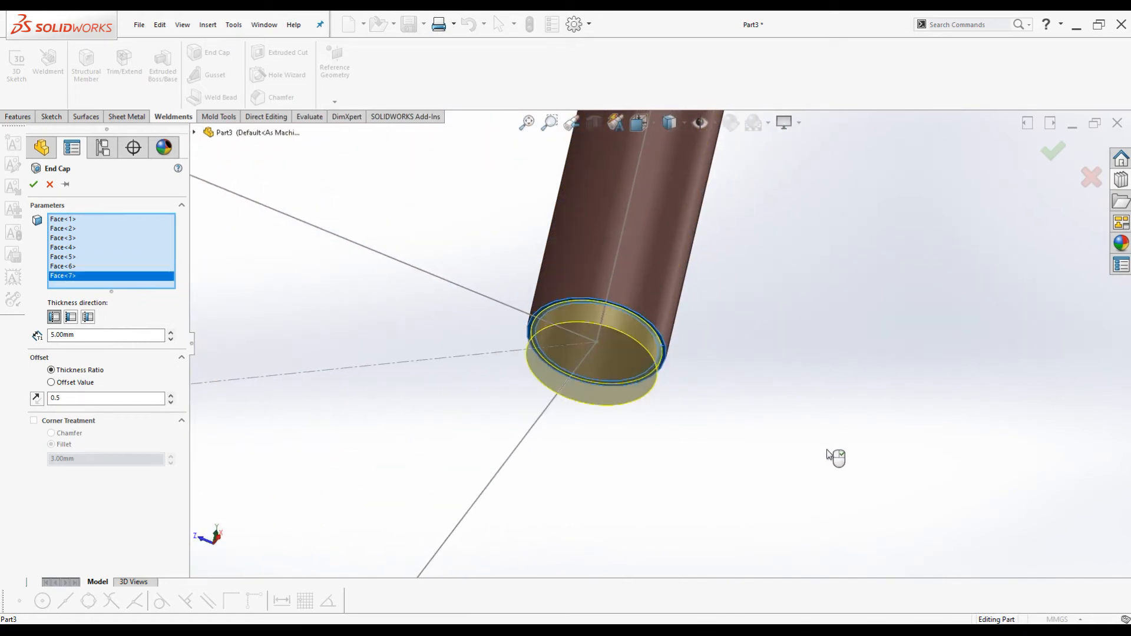
{"action": "scroll", "coordinate": [843, 459], "scroll_direction": "up", "scroll_amount": 10}
{"action": "scroll", "coordinate": [546, 296], "scroll_direction": "down", "scroll_amount": 3}
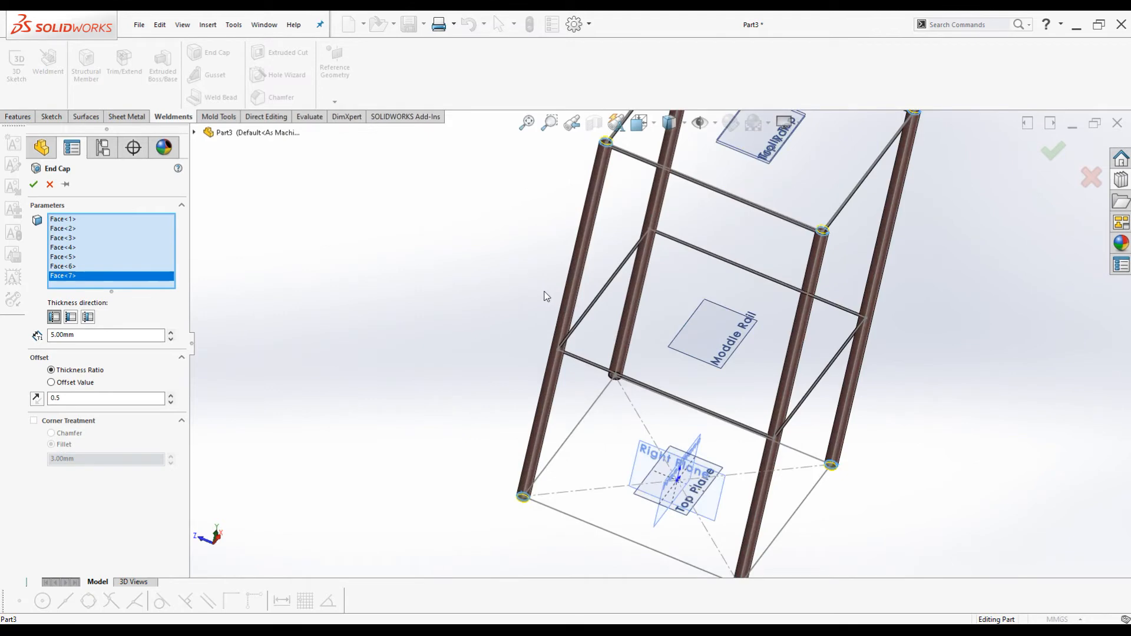
{"action": "scroll", "coordinate": [596, 292], "scroll_direction": "up", "scroll_amount": 5}
{"action": "middle_click_drag", "start_coordinate": [597, 291], "coordinate": [567, 324]}
{"action": "scroll", "coordinate": [567, 324], "scroll_direction": "down", "scroll_amount": 4}
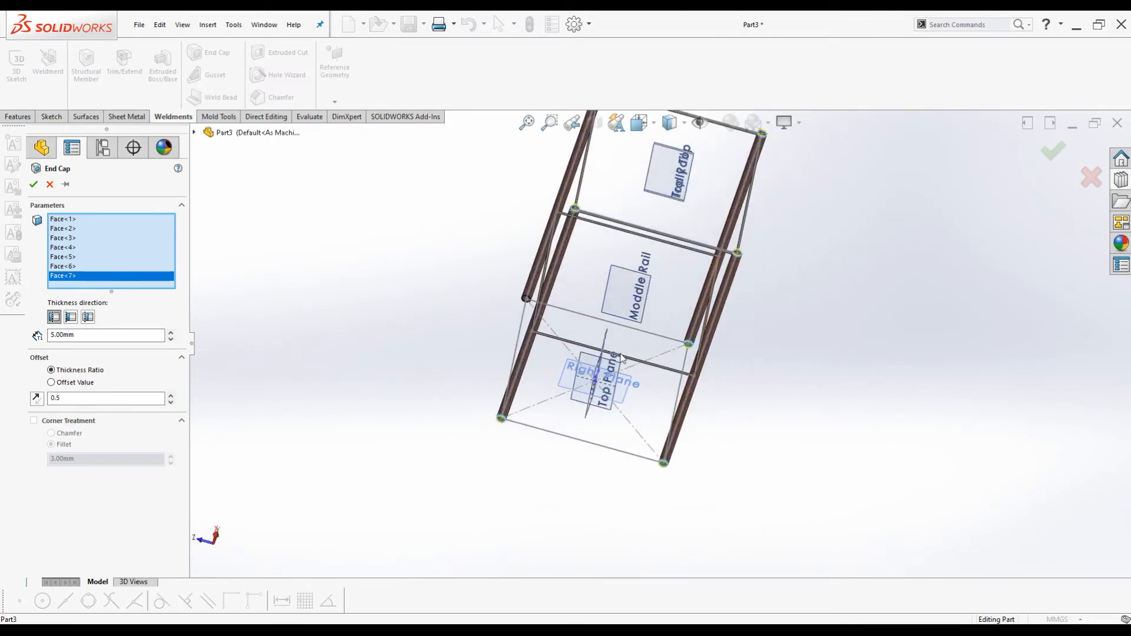
{"action": "scroll", "coordinate": [528, 303], "scroll_direction": "down", "scroll_amount": 5}
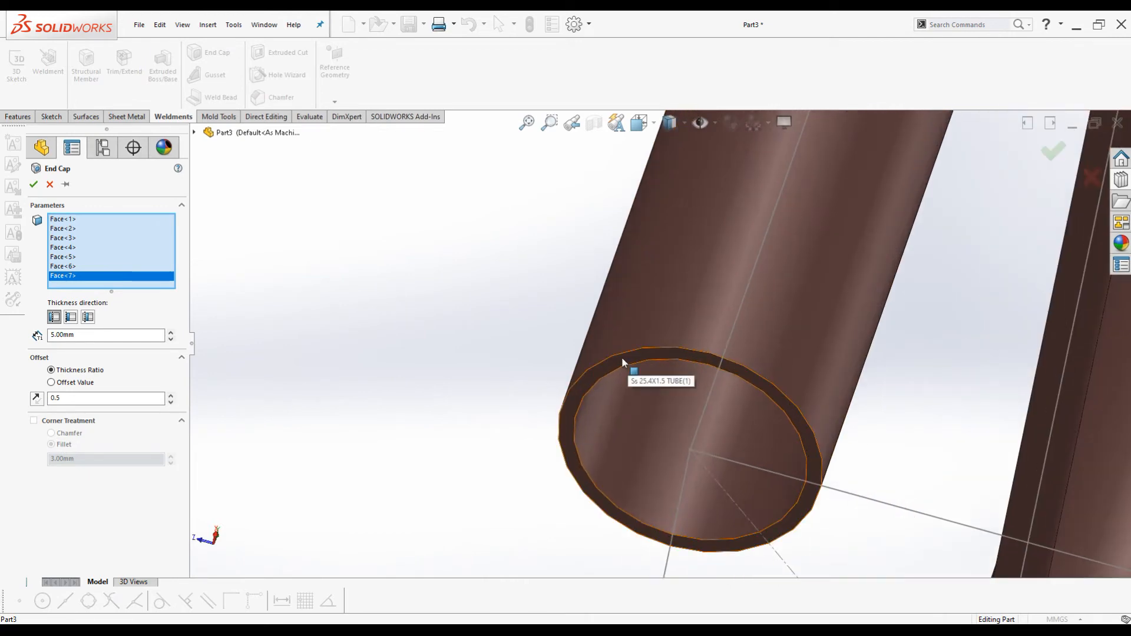
{"action": "left_click", "coordinate": [621, 357]}
Set the end caps' thickness direction to inward and their thickness to 2 mm.
{"action": "scroll", "coordinate": [481, 301], "scroll_direction": "up", "scroll_amount": 6}
{"action": "middle_click_drag", "start_coordinate": [629, 281], "coordinate": [617, 337]}
{"action": "scroll", "coordinate": [684, 257], "scroll_direction": "down", "scroll_amount": 7}
{"action": "middle_click_drag", "start_coordinate": [588, 265], "coordinate": [583, 322]}
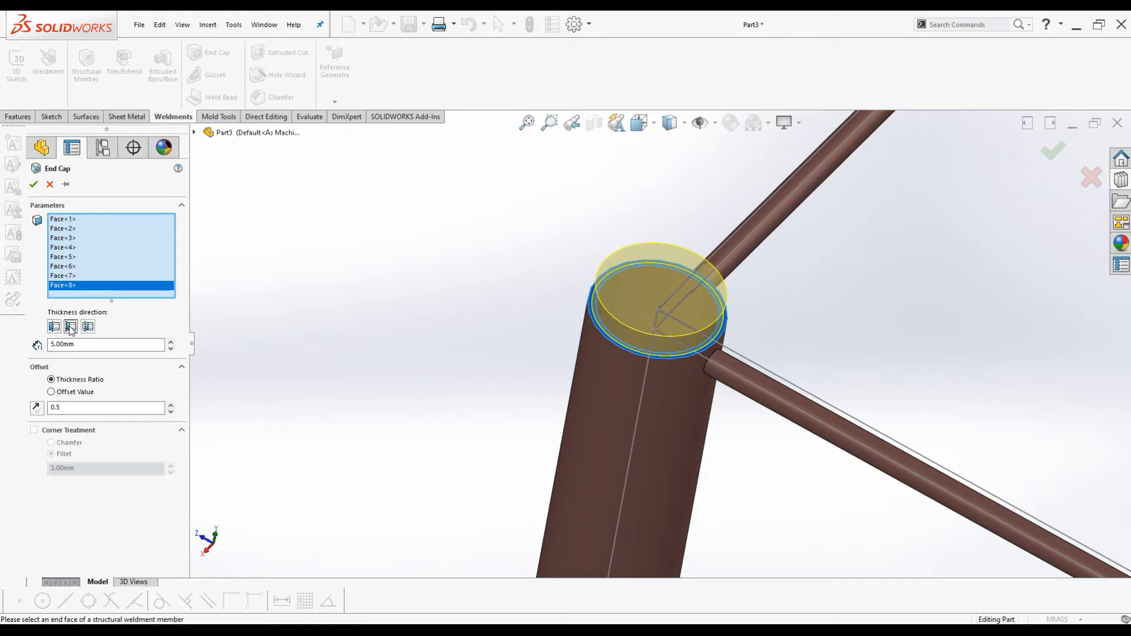
{"action": "left_click", "coordinate": [70, 328]}
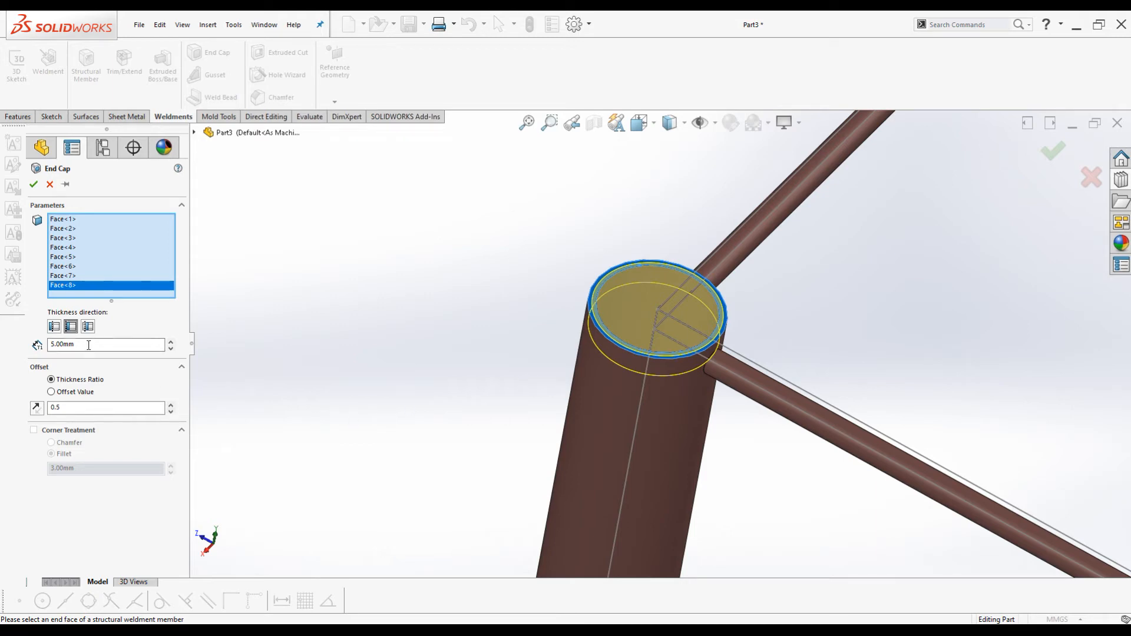
{"action": "double_click", "coordinate": [63, 345]}
{"action": "type", "text": "2"}
{"action": "key", "text": "Return"}
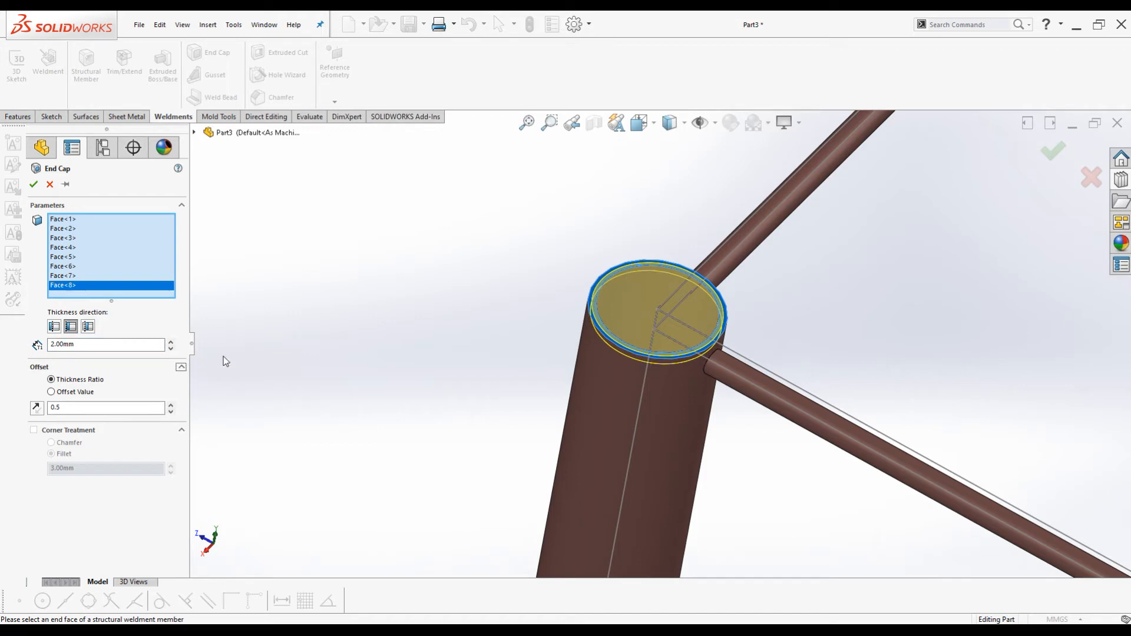
Define the end cap offset by Offset Value at 0 mm and create the caps.
{"action": "scroll", "coordinate": [406, 232], "scroll_direction": "up", "scroll_amount": 3}
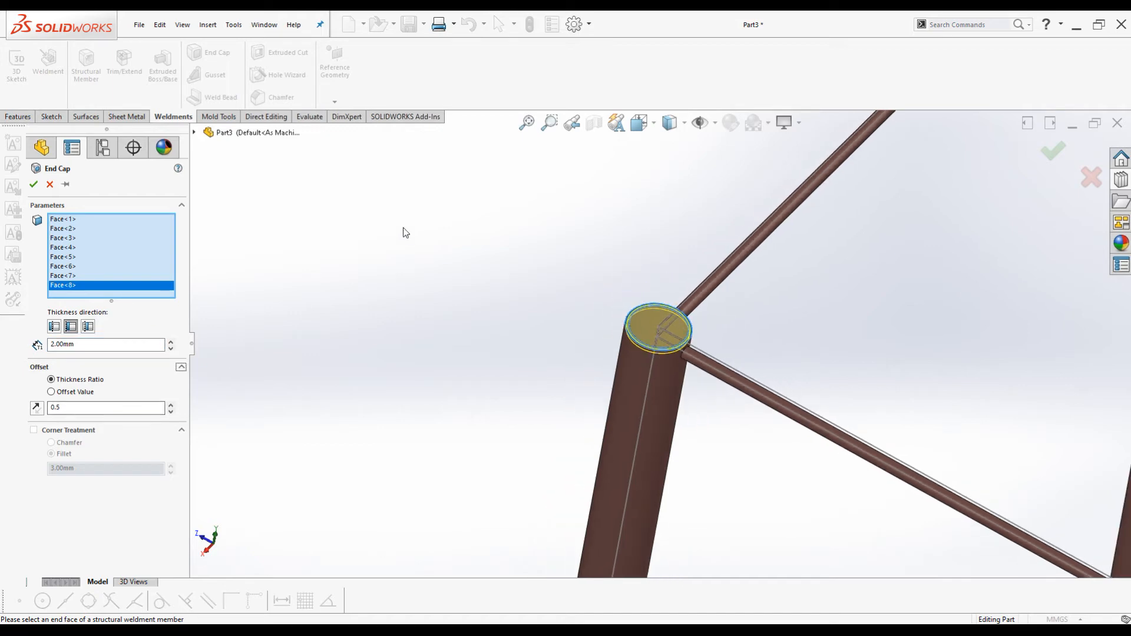
{"action": "left_click", "coordinate": [51, 392]}
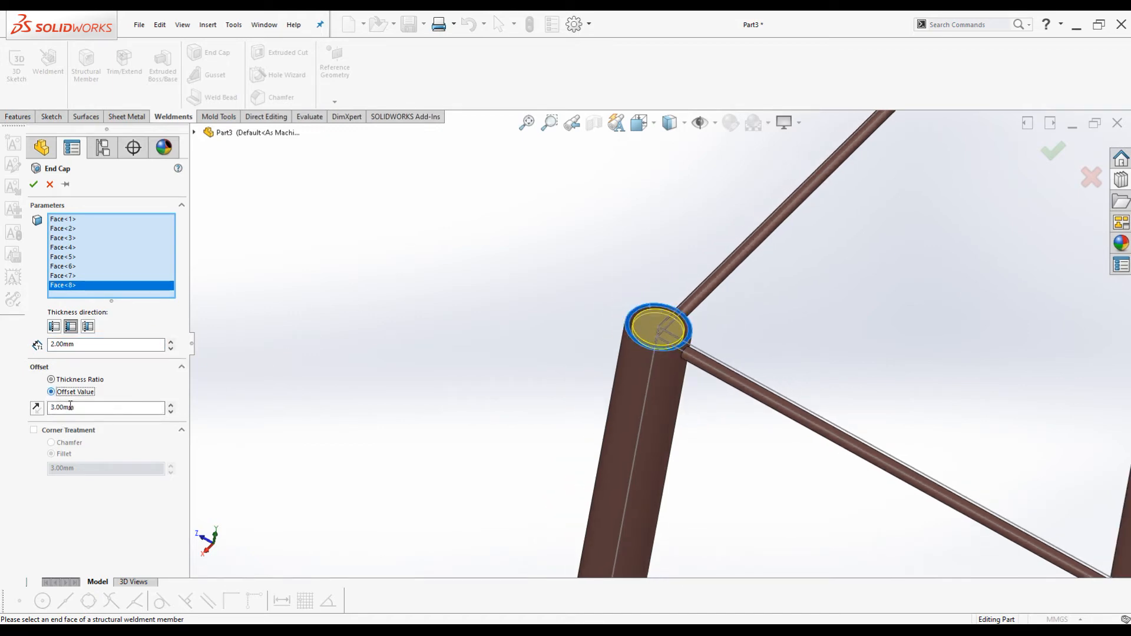
{"action": "scroll", "coordinate": [634, 330], "scroll_direction": "down", "scroll_amount": 3}
{"action": "double_click", "coordinate": [88, 407]}
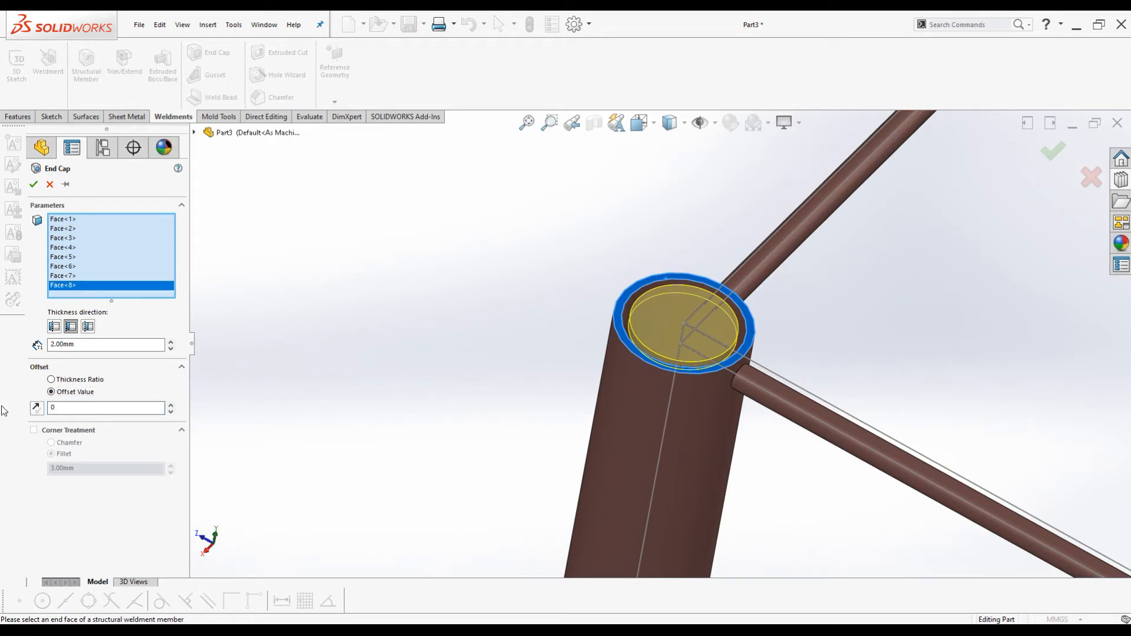
{"action": "type", "text": "0"}
{"action": "key", "text": "Return"}
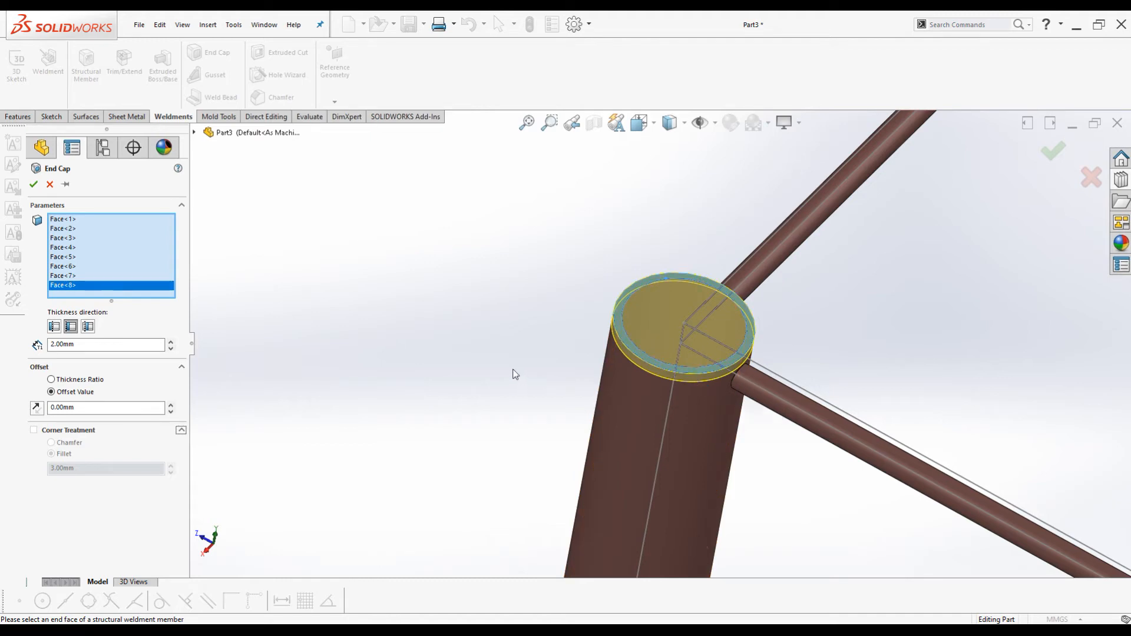
{"action": "scroll", "coordinate": [482, 353], "scroll_direction": "up", "scroll_amount": 6}
{"action": "scroll", "coordinate": [682, 377], "scroll_direction": "down", "scroll_amount": 8}
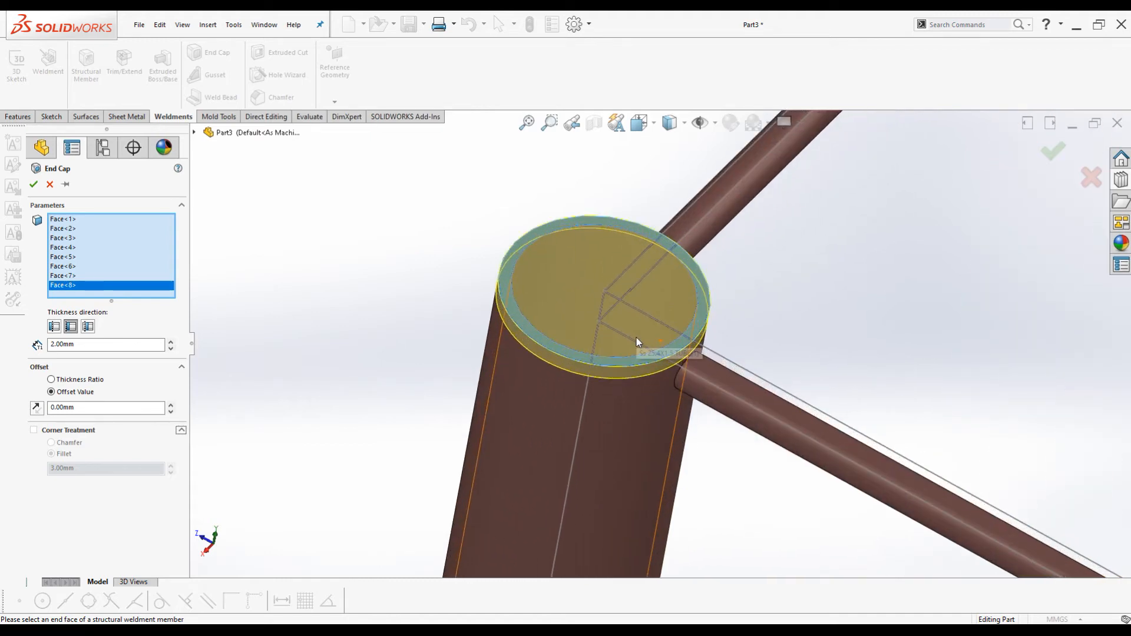
{"action": "left_click", "coordinate": [34, 185]}
Examine the finished end caps at the upper and lower ends of the vertical tubes.
{"action": "scroll", "coordinate": [558, 363], "scroll_direction": "up", "scroll_amount": 5}
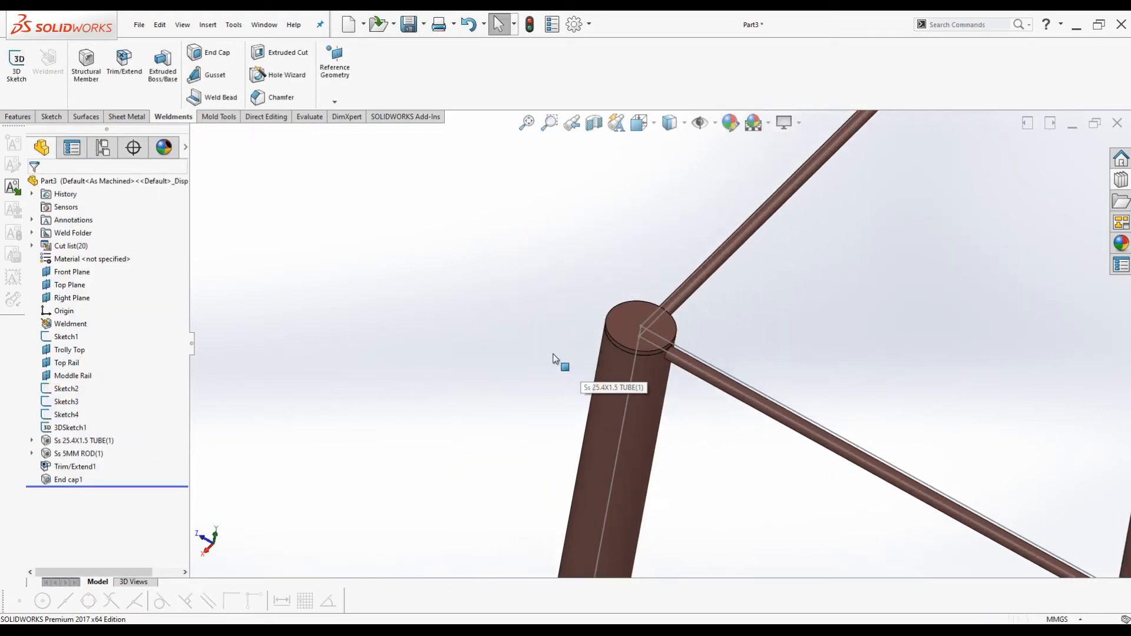
{"action": "scroll", "coordinate": [613, 337], "scroll_direction": "down", "scroll_amount": 6}
{"action": "scroll", "coordinate": [500, 277], "scroll_direction": "up", "scroll_amount": 4}
{"action": "scroll", "coordinate": [512, 294], "scroll_direction": "up", "scroll_amount": 8}
{"action": "middle_click_drag", "start_coordinate": [591, 430], "coordinate": [641, 323]}
{"action": "scroll", "coordinate": [663, 443], "scroll_direction": "down", "scroll_amount": 5}
{"action": "scroll", "coordinate": [721, 371], "scroll_direction": "down", "scroll_amount": 5}
{"action": "scroll", "coordinate": [623, 427], "scroll_direction": "up", "scroll_amount": 5}
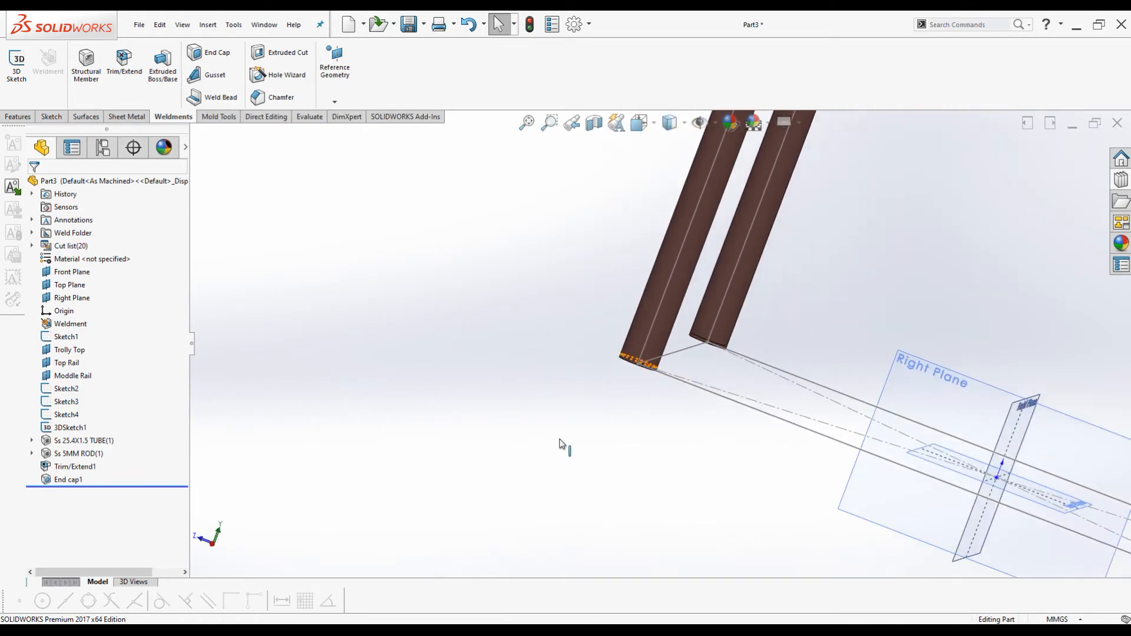
{"action": "scroll", "coordinate": [869, 475], "scroll_direction": "down", "scroll_amount": 5}
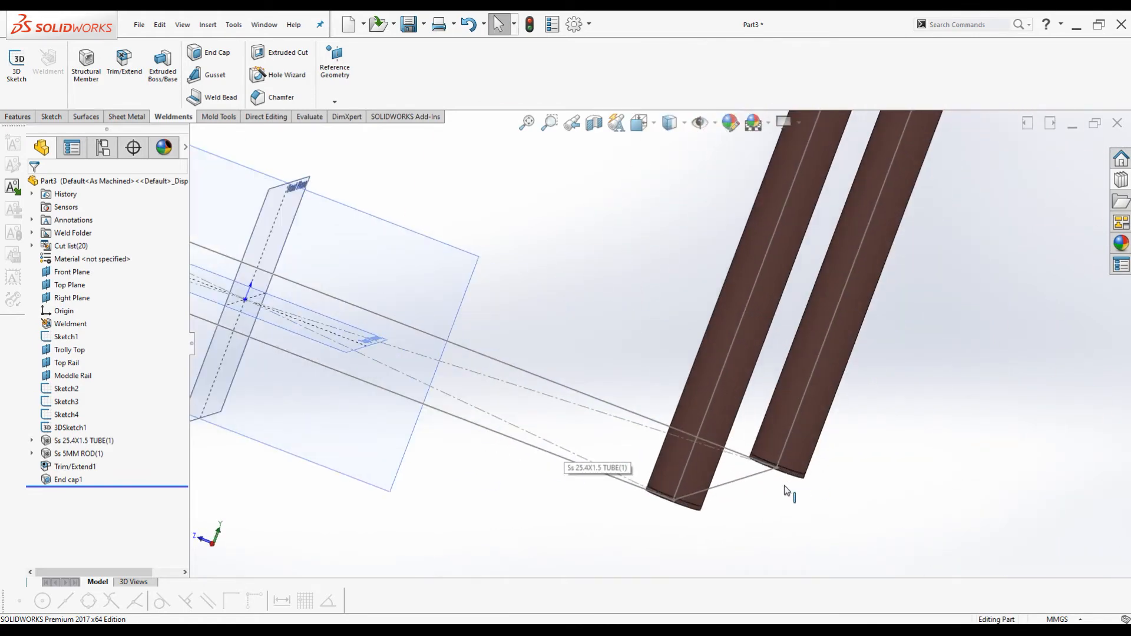
Start a sketch on the underside face of the end cap at one leg's lower end.
{"action": "key", "text": "ctrl+7"}
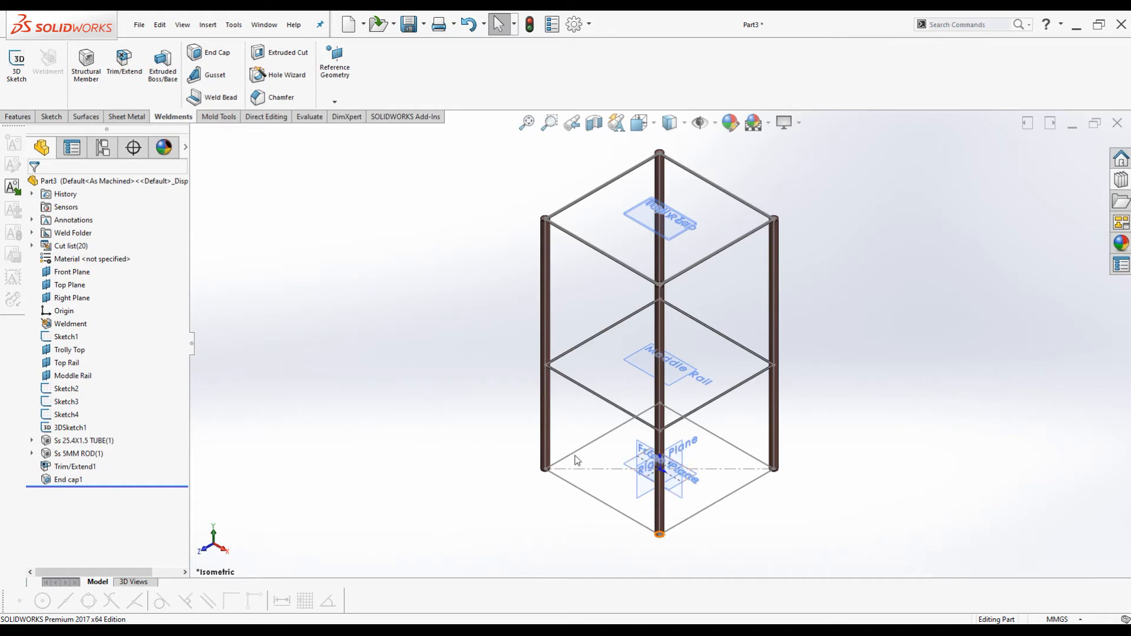
{"action": "scroll", "coordinate": [577, 460], "scroll_direction": "down", "scroll_amount": 10}
{"action": "middle_click_drag", "start_coordinate": [574, 463], "coordinate": [553, 233]}
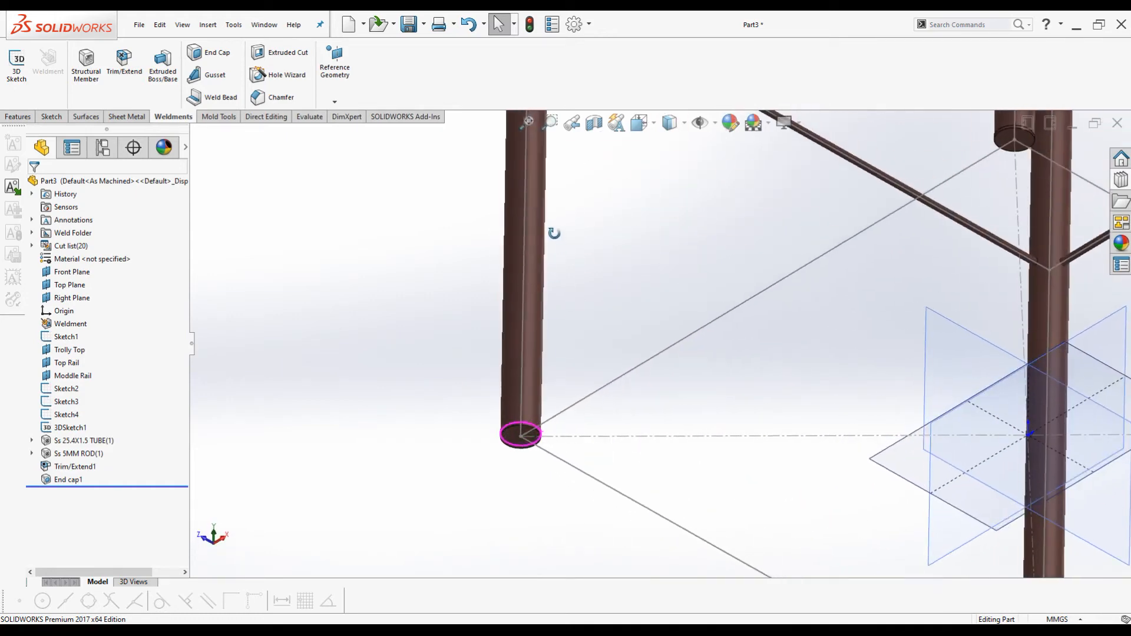
{"action": "scroll", "coordinate": [532, 429], "scroll_direction": "down", "scroll_amount": 8}
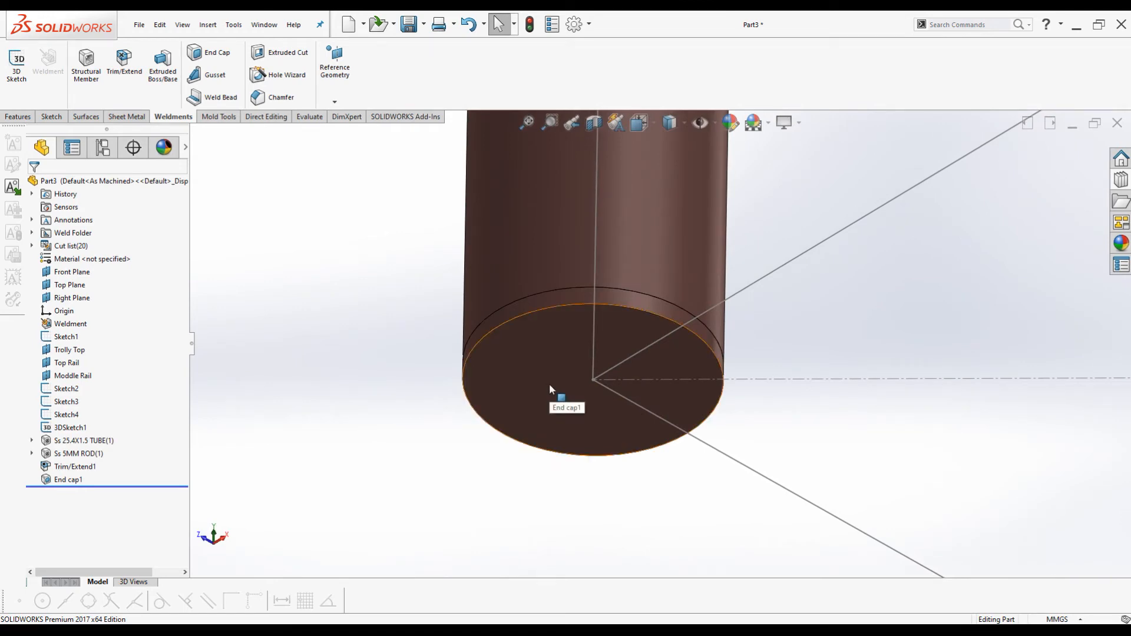
{"action": "scroll", "coordinate": [548, 354], "scroll_direction": "down", "scroll_amount": 3}
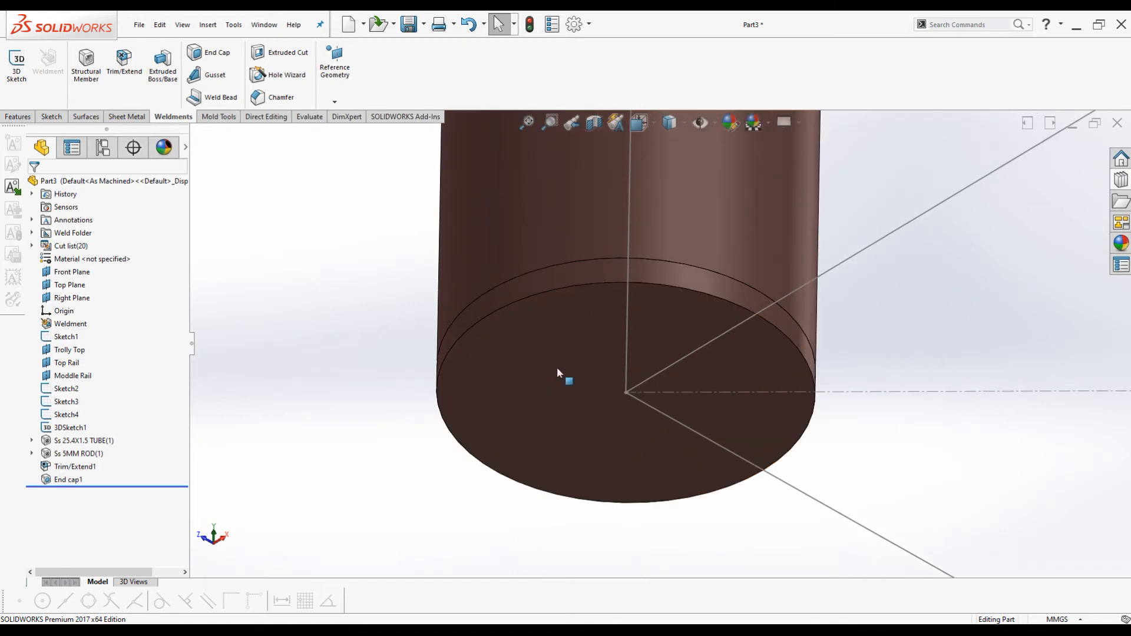
{"action": "left_click", "coordinate": [558, 369]}
{"action": "scroll", "coordinate": [623, 388], "scroll_direction": "up", "scroll_amount": 3}
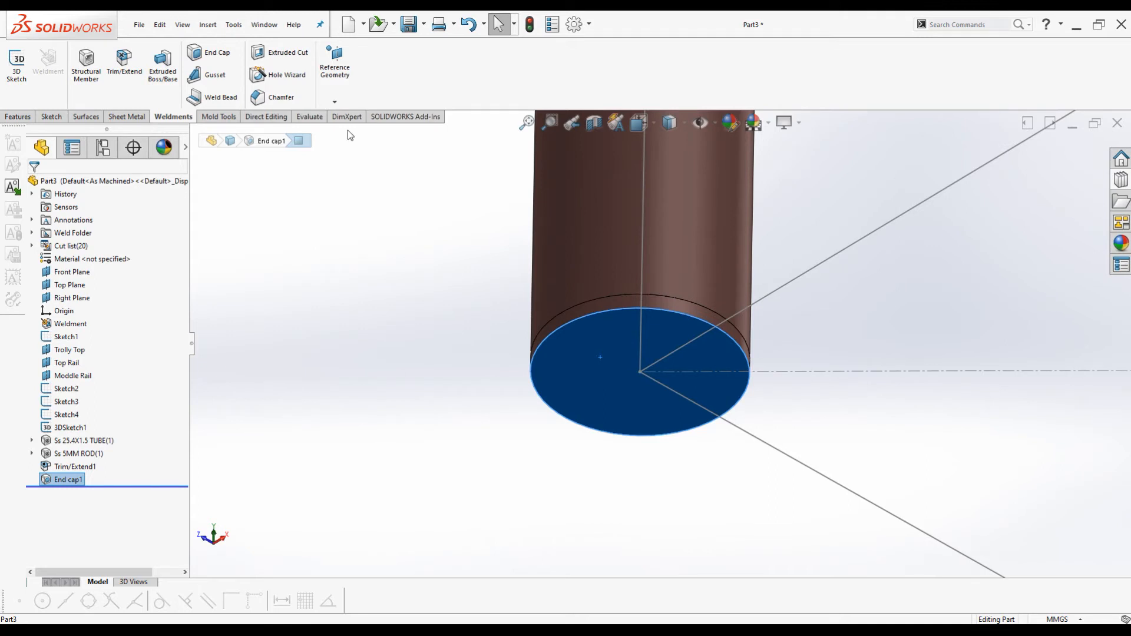
{"action": "left_click", "coordinate": [592, 363]}
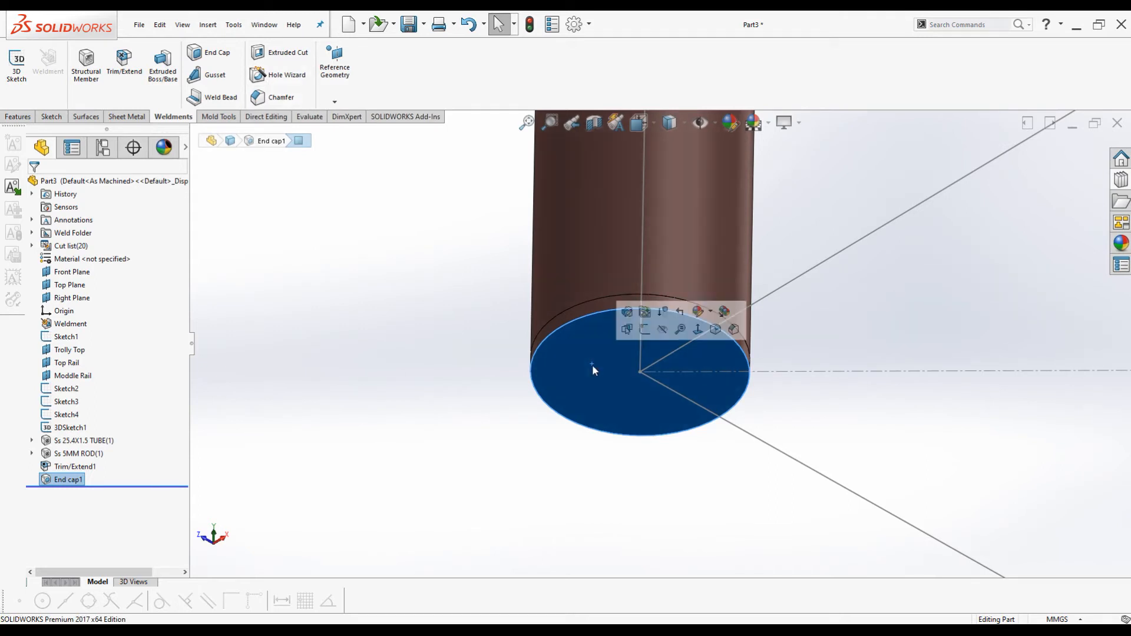
{"action": "left_click", "coordinate": [646, 330]}
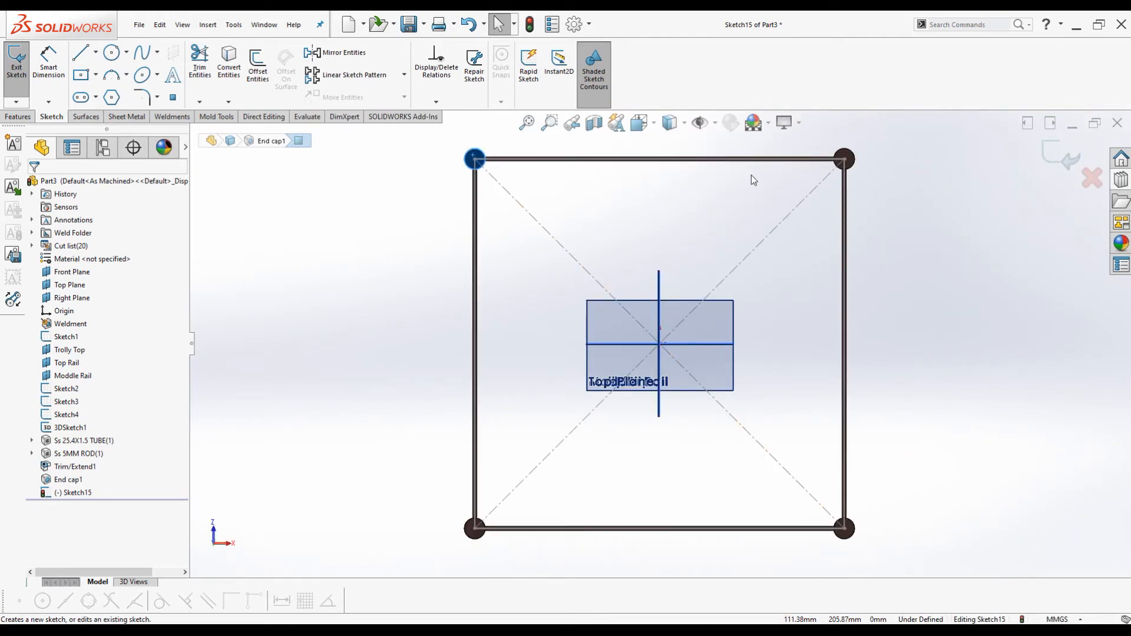
Sketch a circle of about 5 mm radius centred on the leg's end cap.
{"action": "scroll", "coordinate": [595, 171], "scroll_direction": "down", "scroll_amount": 3}
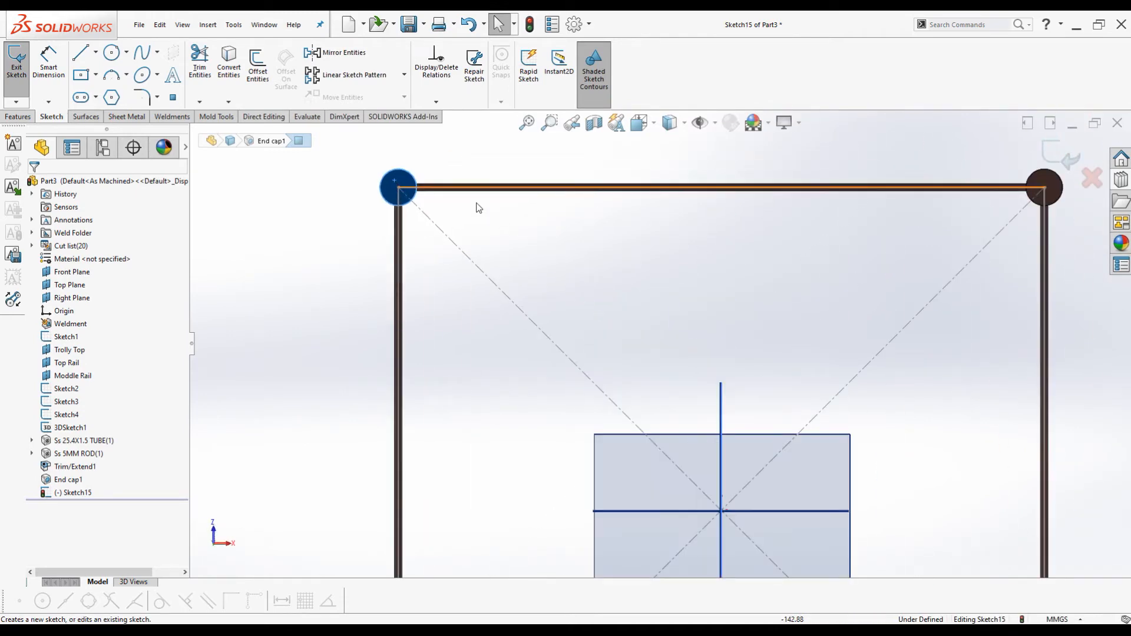
{"action": "scroll", "coordinate": [478, 206], "scroll_direction": "down", "scroll_amount": 5}
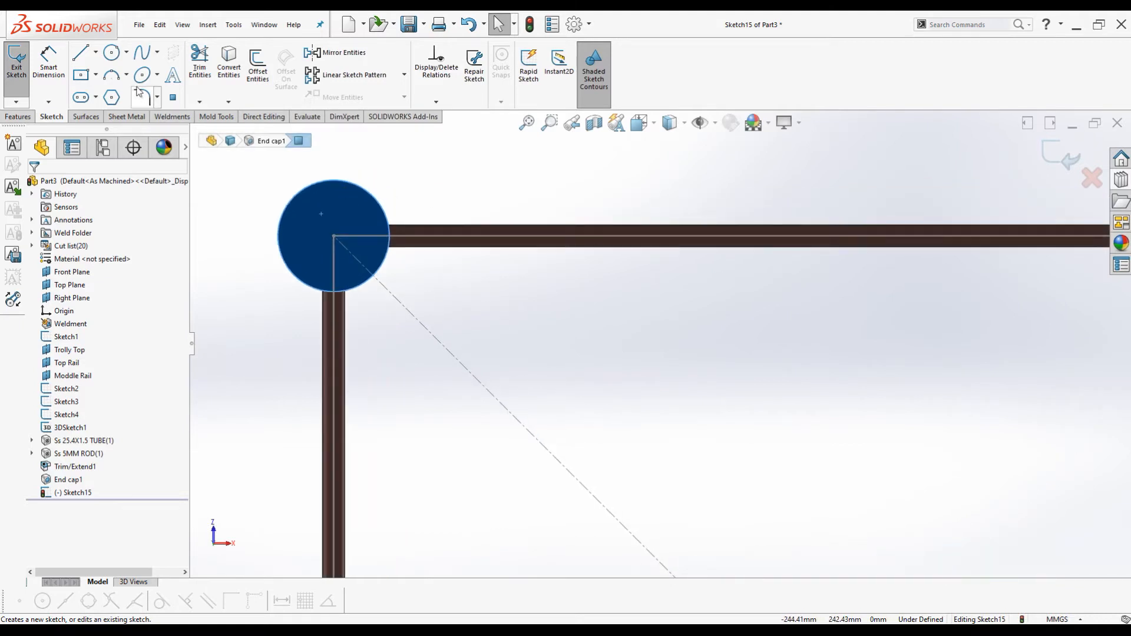
{"action": "left_click", "coordinate": [110, 52]}
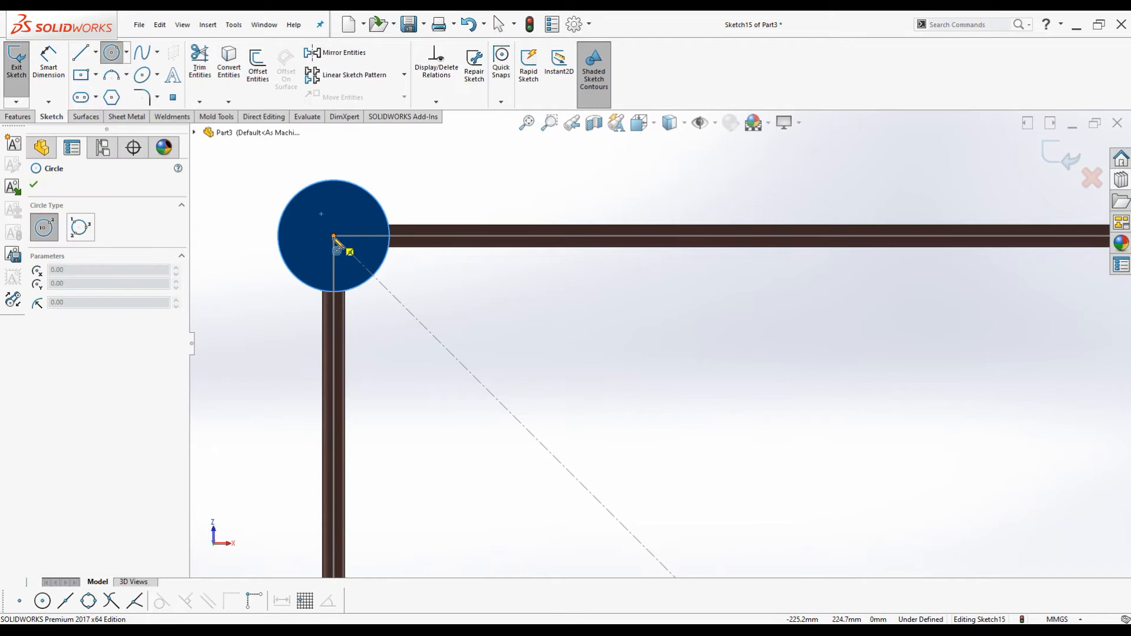
{"action": "left_click", "coordinate": [334, 236]}
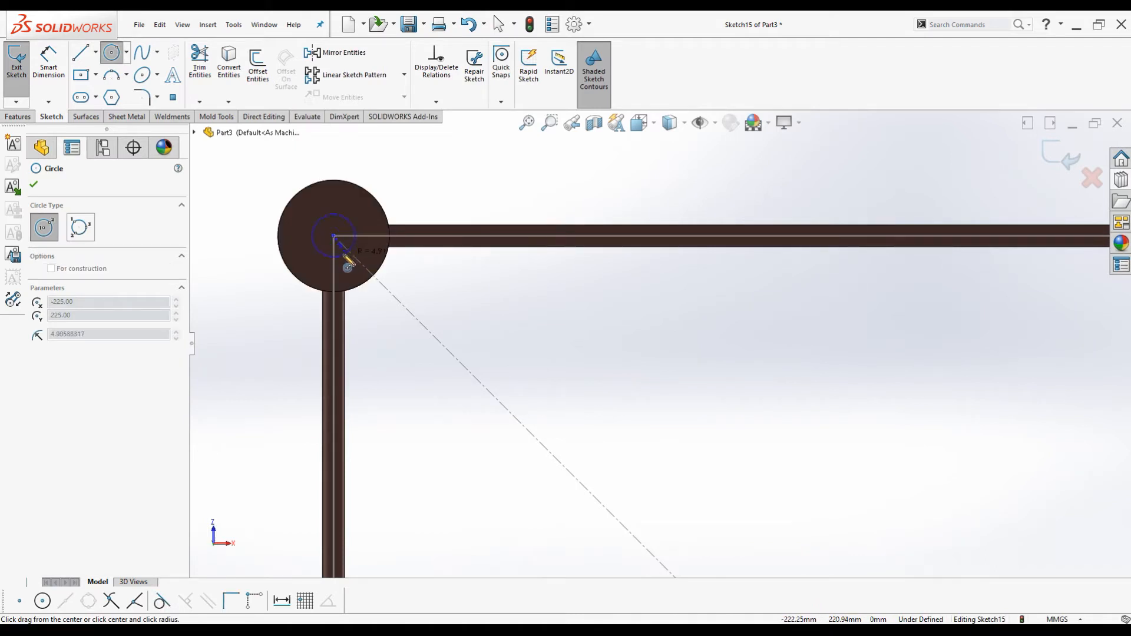
{"action": "left_click", "coordinate": [347, 268]}
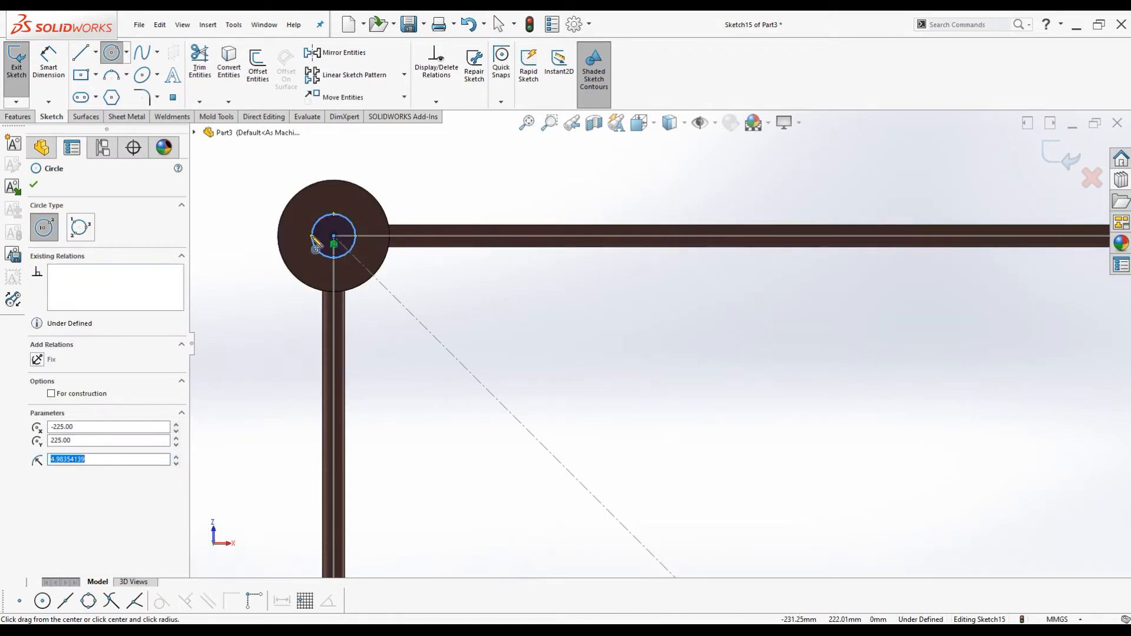
Dimension the circle on the leg's end cap to a diameter of 10 mm.
{"action": "right_click_drag", "start_coordinate": [233, 199], "coordinate": [217, 154]}
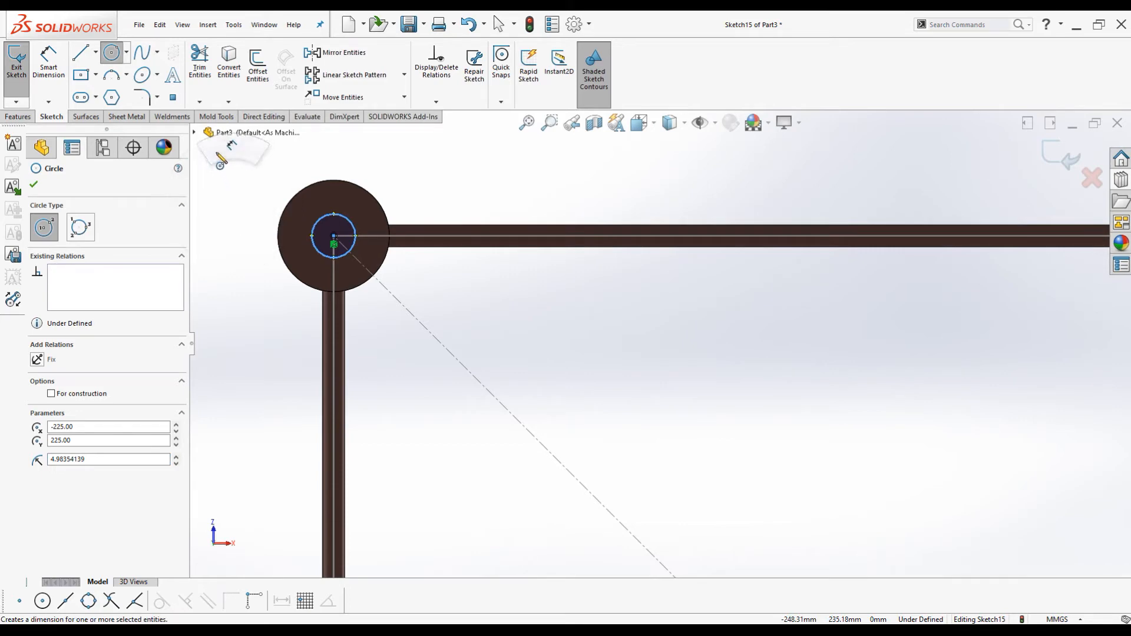
{"action": "left_click", "coordinate": [318, 233]}
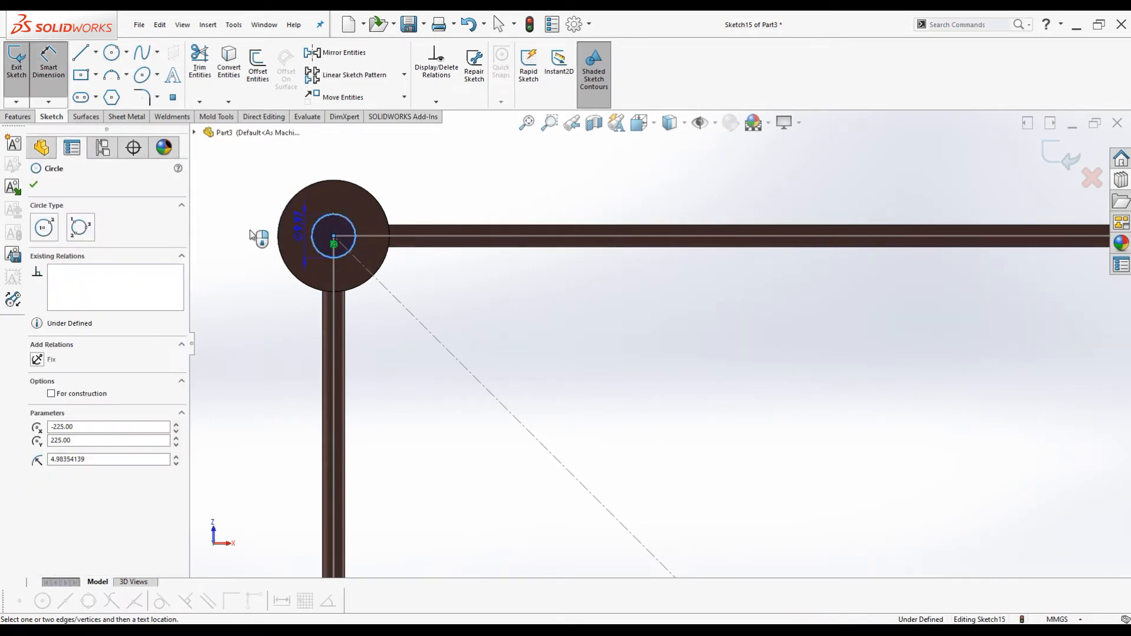
{"action": "left_click", "coordinate": [250, 244]}
{"action": "type", "text": "10"}
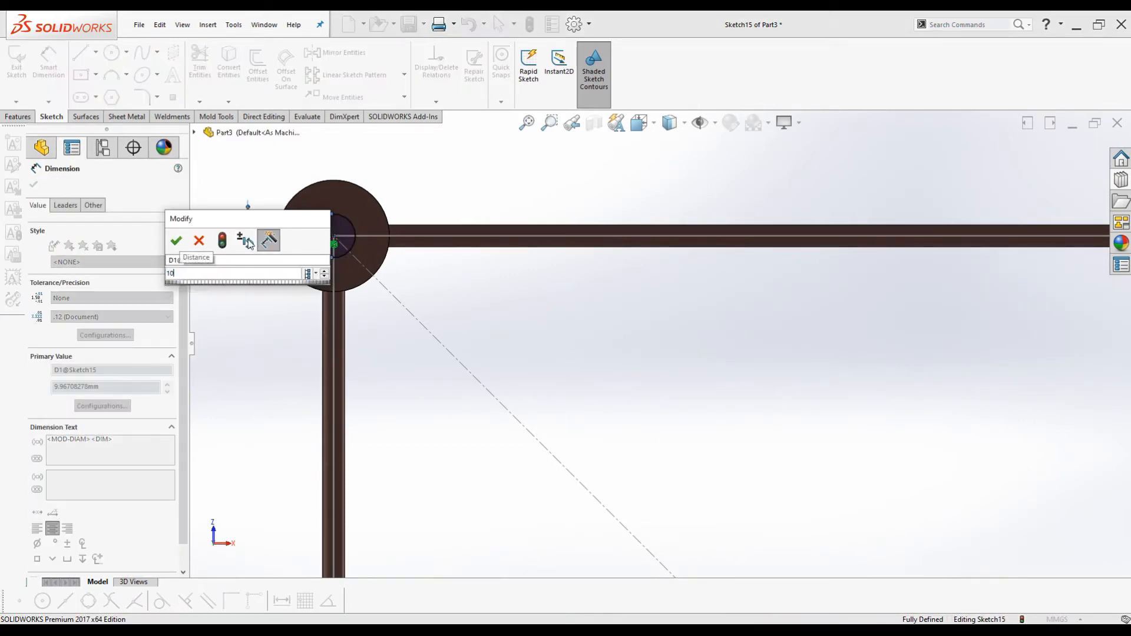
{"action": "key", "text": "Return"}
{"action": "key", "text": "f"}
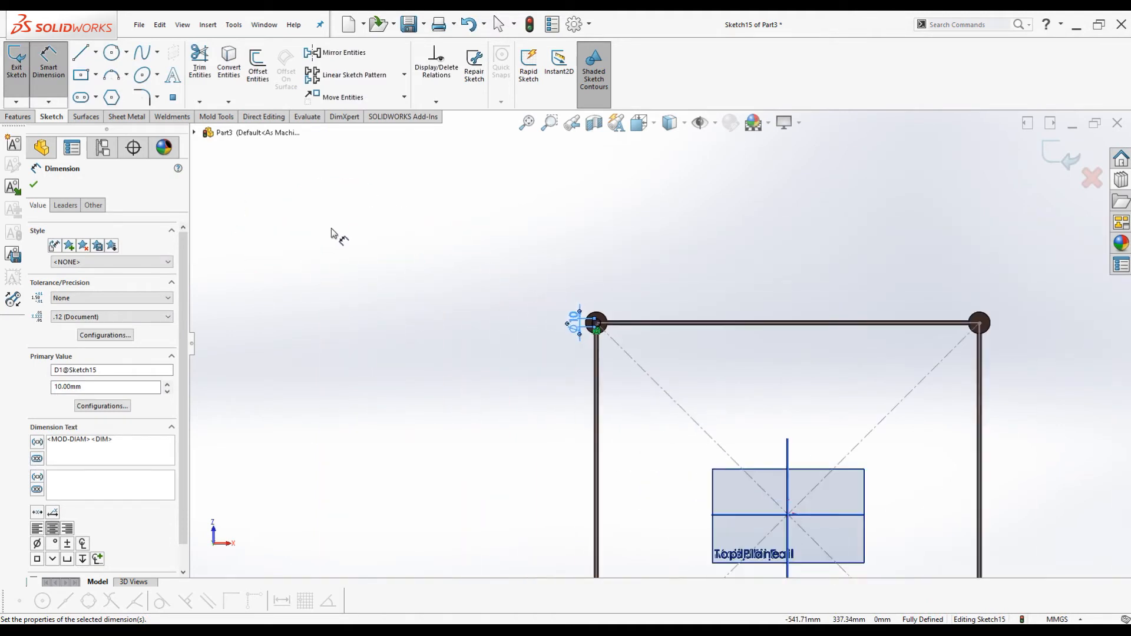
{"action": "scroll", "coordinate": [826, 514], "scroll_direction": "down", "scroll_amount": 2}
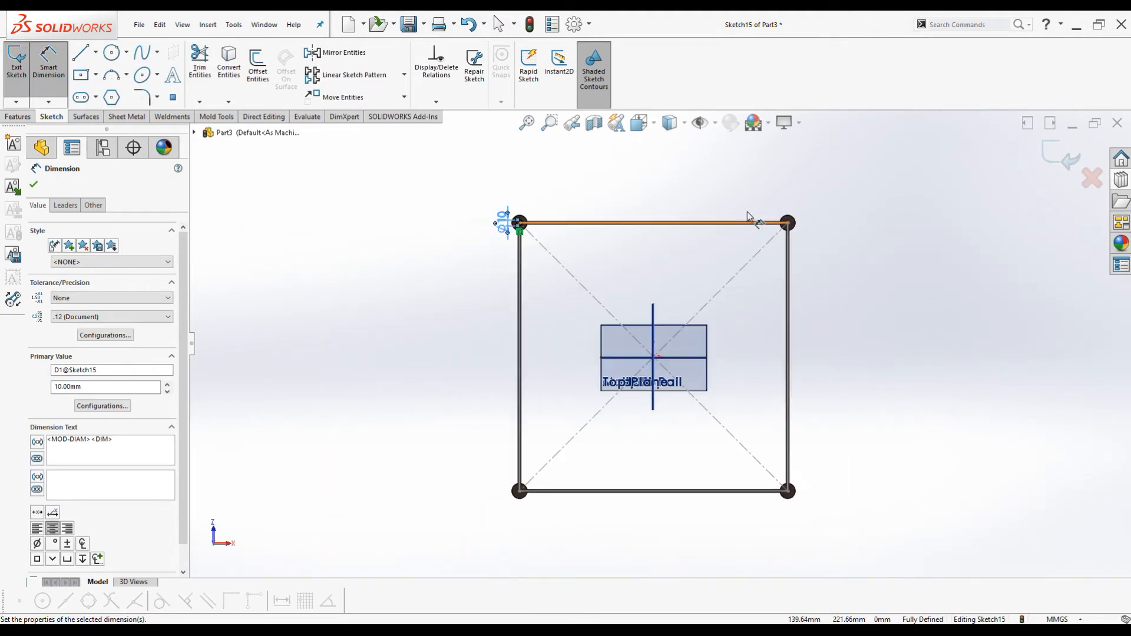
{"action": "scroll", "coordinate": [750, 221], "scroll_direction": "down", "scroll_amount": 2}
{"action": "scroll", "coordinate": [796, 268], "scroll_direction": "down", "scroll_amount": 2}
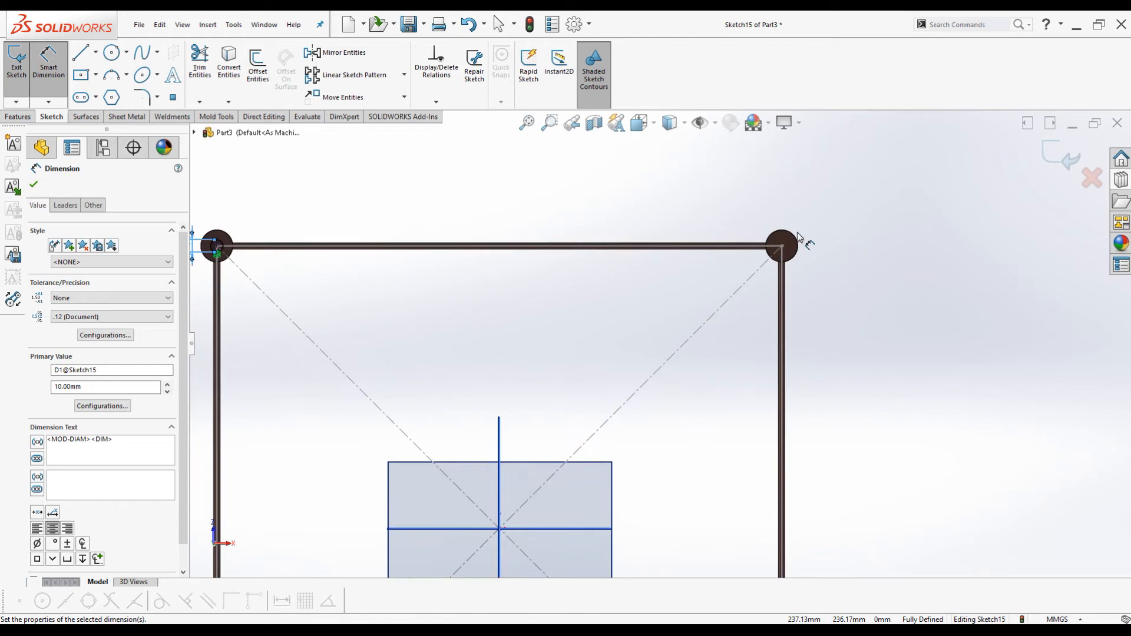
{"action": "scroll", "coordinate": [726, 381], "scroll_direction": "up", "scroll_amount": 3}
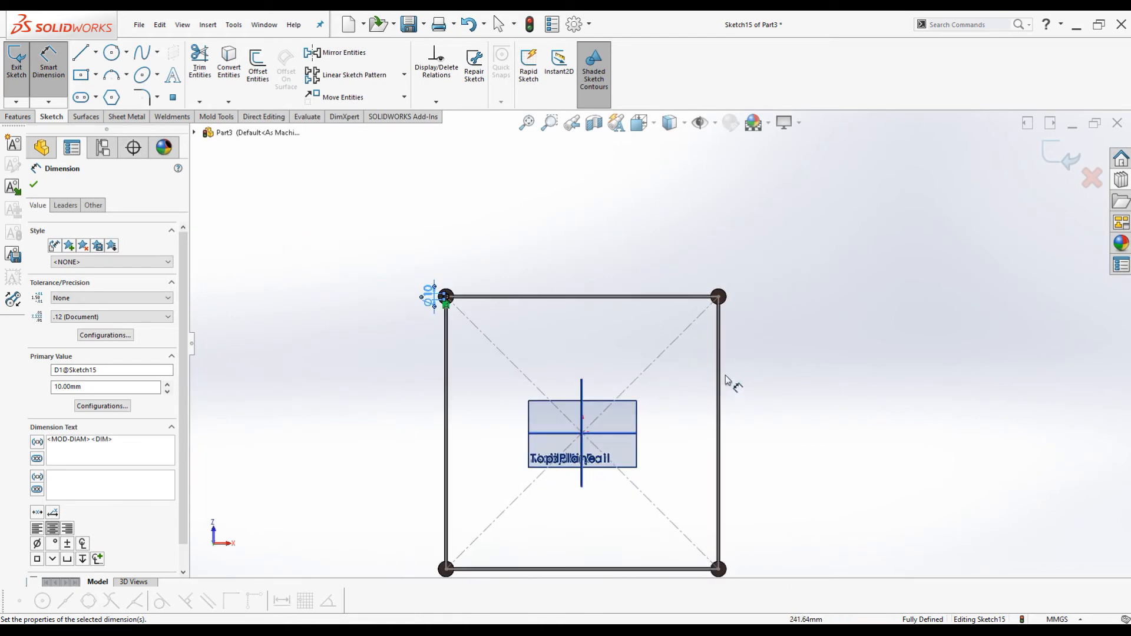
{"action": "left_click", "coordinate": [34, 185]}
Start a linear sketch pattern of the 10 mm circle along the X-axis with 2 instances spaced 450 mm apart.
{"action": "left_click", "coordinate": [330, 75]}
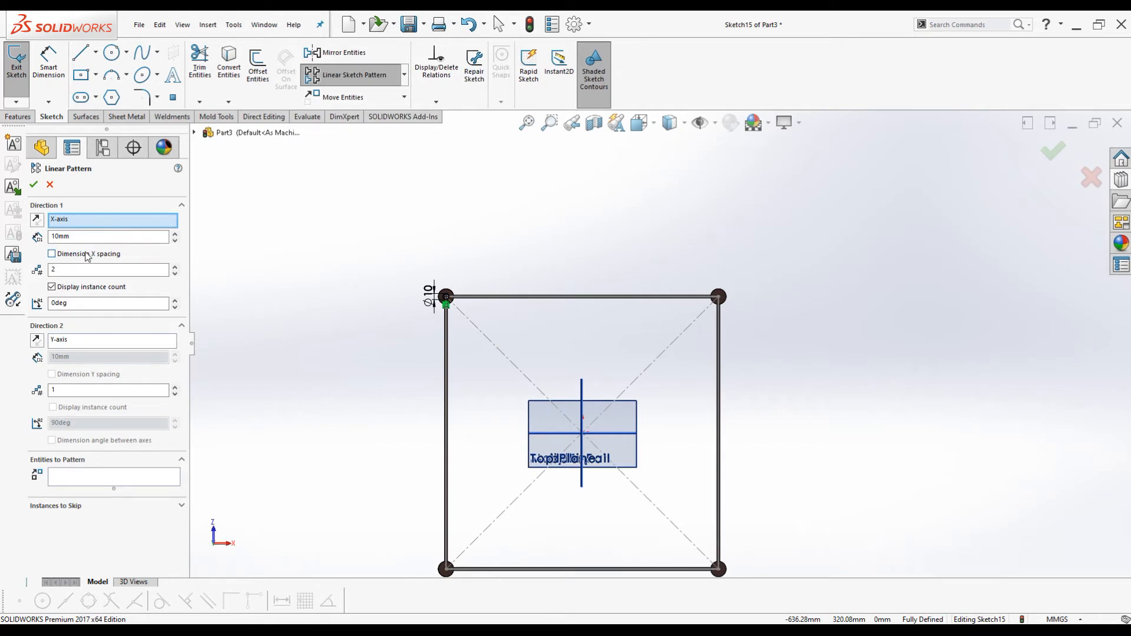
{"action": "left_click", "coordinate": [85, 484]}
{"action": "scroll", "coordinate": [436, 298], "scroll_direction": "down", "scroll_amount": 6}
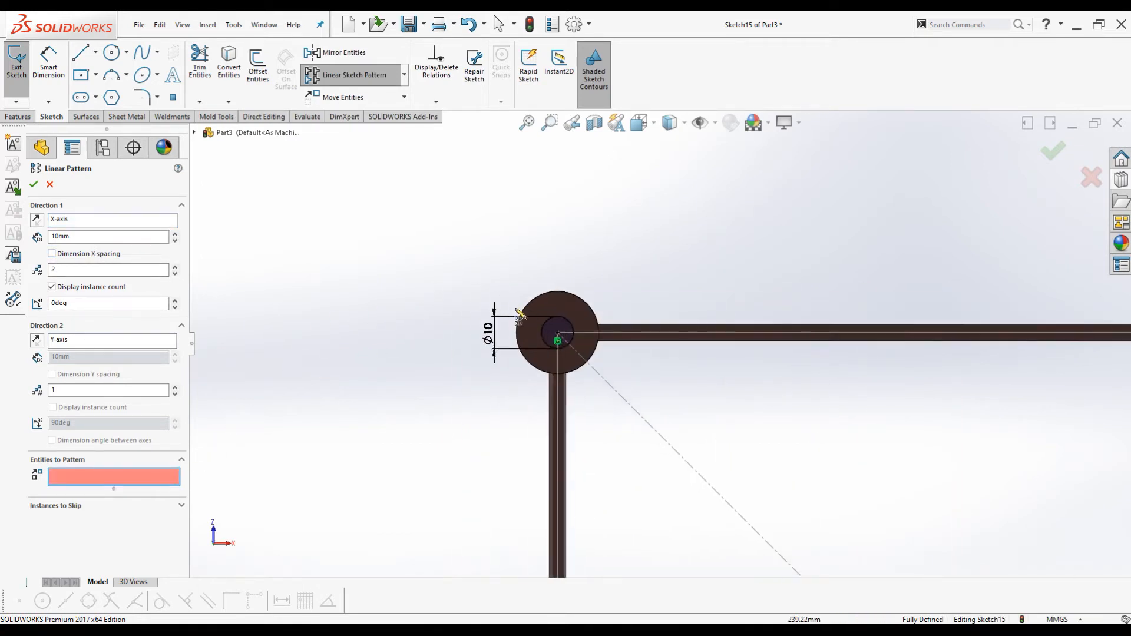
{"action": "left_click", "coordinate": [586, 358]}
{"action": "scroll", "coordinate": [401, 308], "scroll_direction": "up", "scroll_amount": 5}
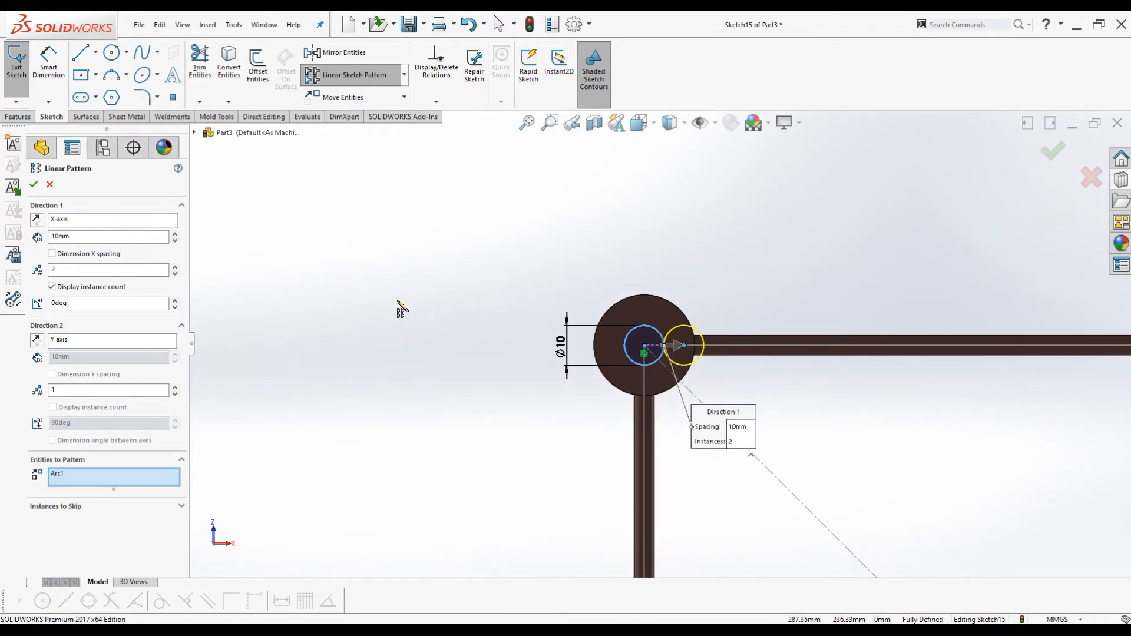
{"action": "scroll", "coordinate": [386, 299], "scroll_direction": "up", "scroll_amount": 8}
{"action": "scroll", "coordinate": [827, 434], "scroll_direction": "down", "scroll_amount": 4}
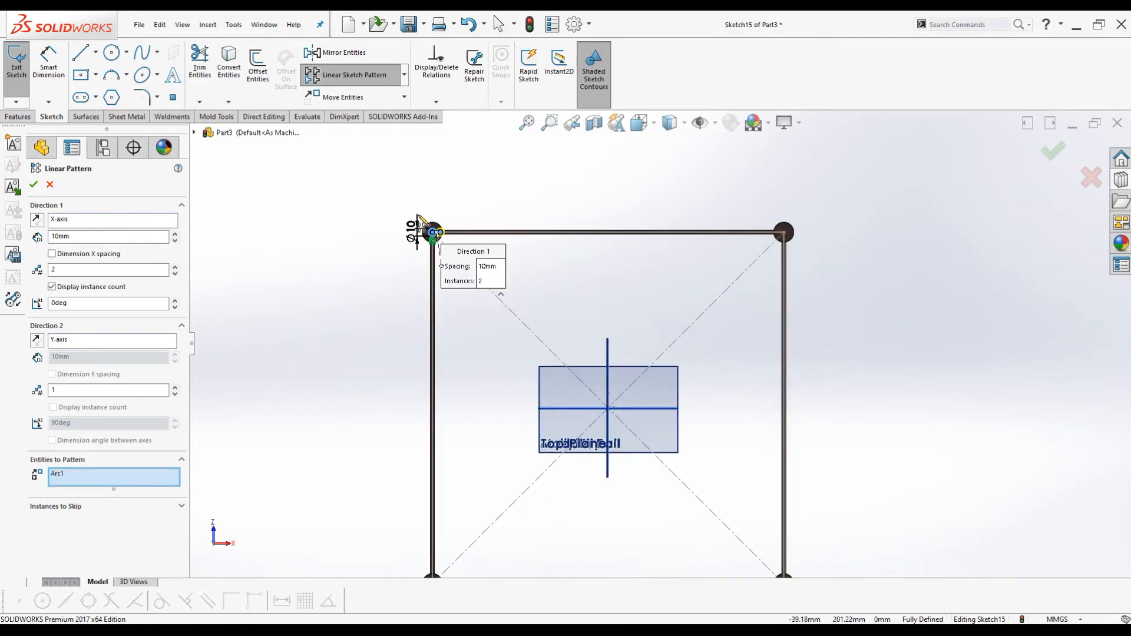
{"action": "left_click_drag", "start_coordinate": [77, 237], "coordinate": [19, 243]}
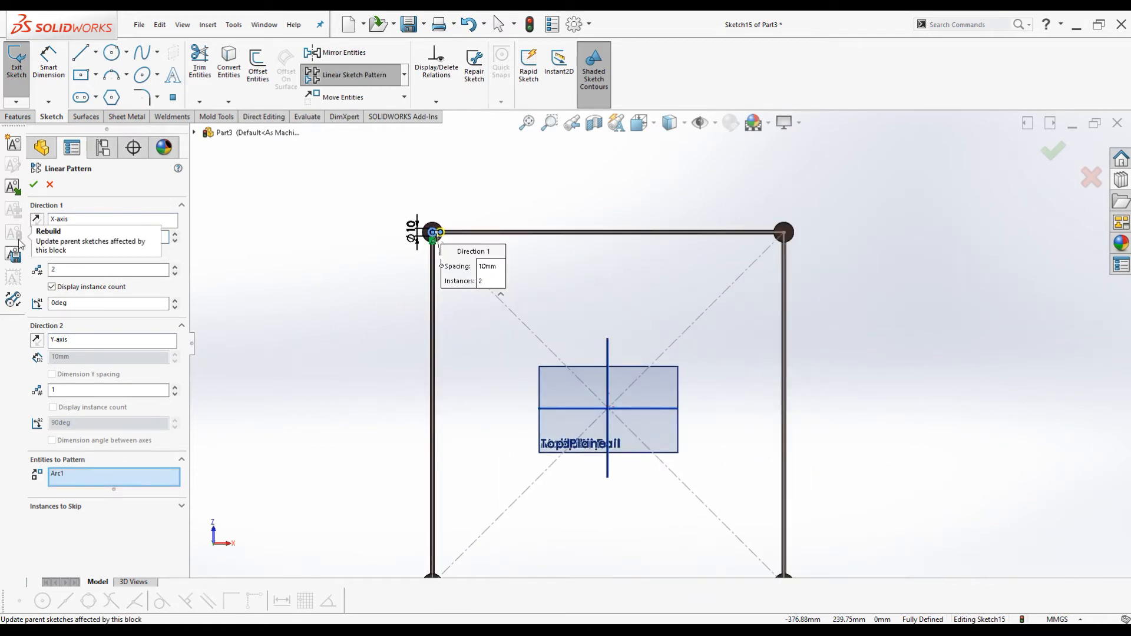
{"action": "type", "text": "450"}
{"action": "key", "text": "Return"}
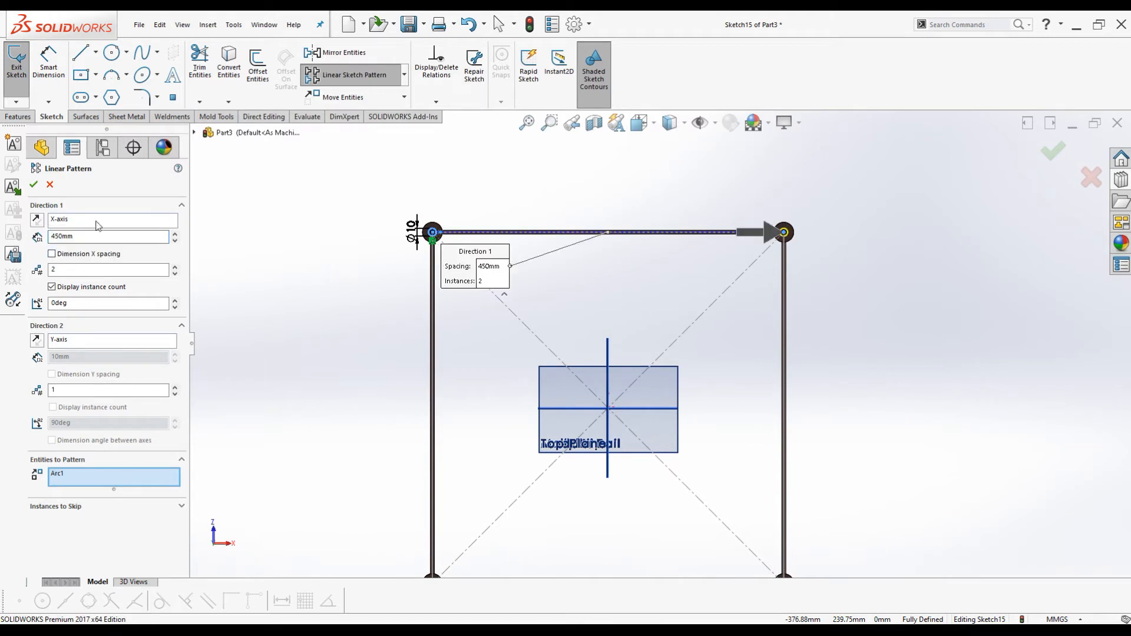
Set the pattern's second direction along the frame's adjacent side line, reversed, with 2 instances at 450 mm spacing, and create the pattern.
{"action": "left_click", "coordinate": [74, 345]}
{"action": "right_click", "coordinate": [70, 337]}
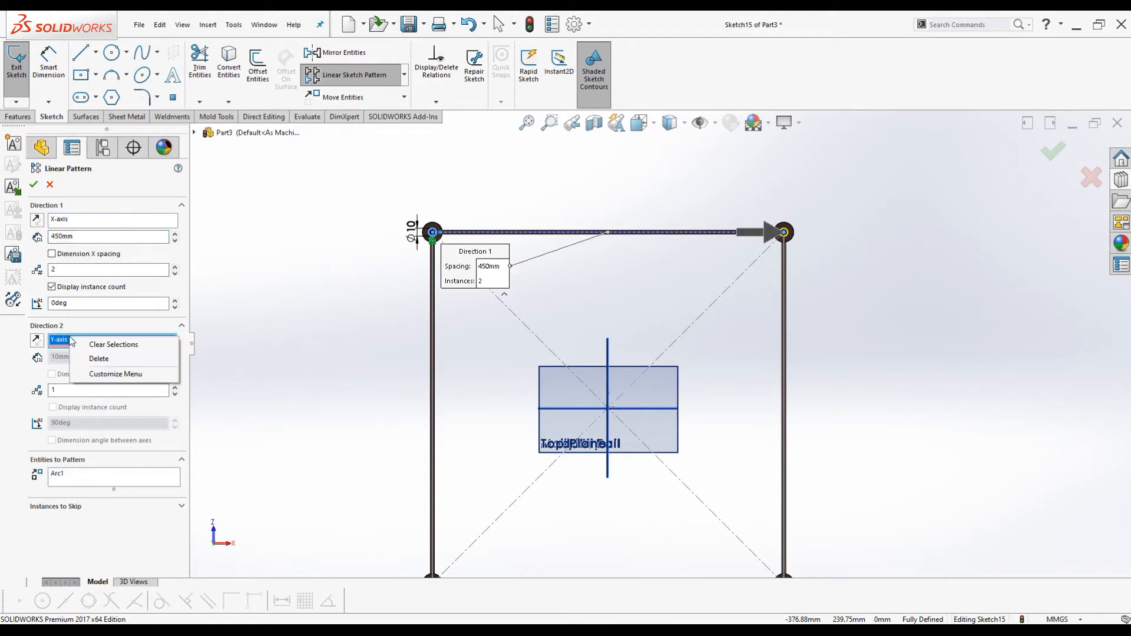
{"action": "left_click", "coordinate": [92, 346]}
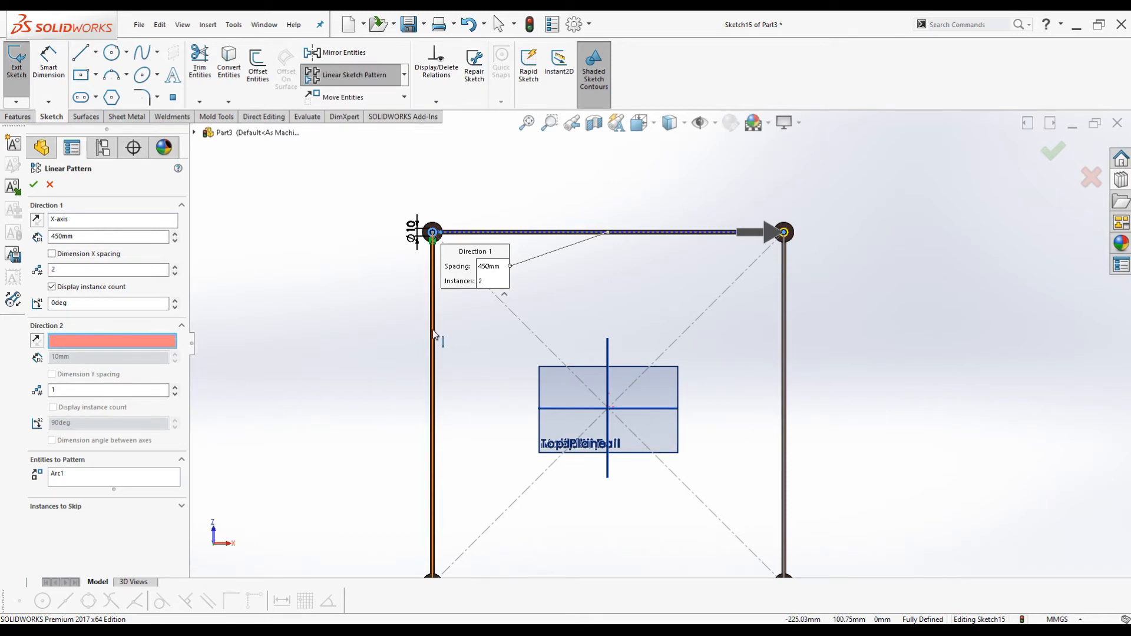
{"action": "left_click", "coordinate": [433, 331]}
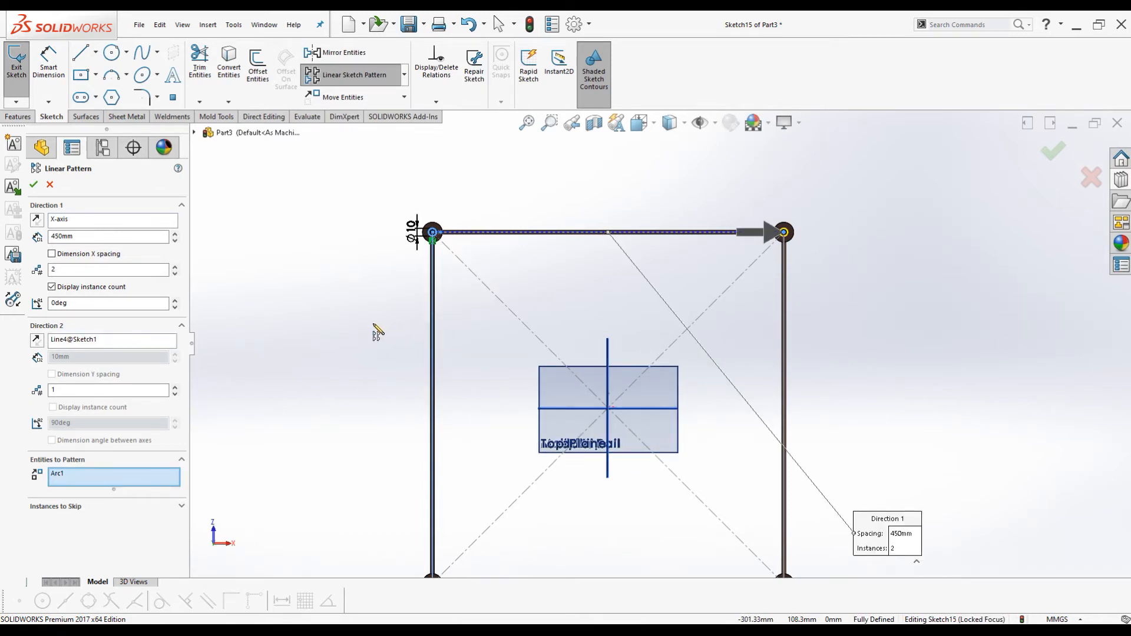
{"action": "scroll", "coordinate": [358, 321], "scroll_direction": "up", "scroll_amount": 4}
{"action": "scroll", "coordinate": [695, 425], "scroll_direction": "down", "scroll_amount": 2}
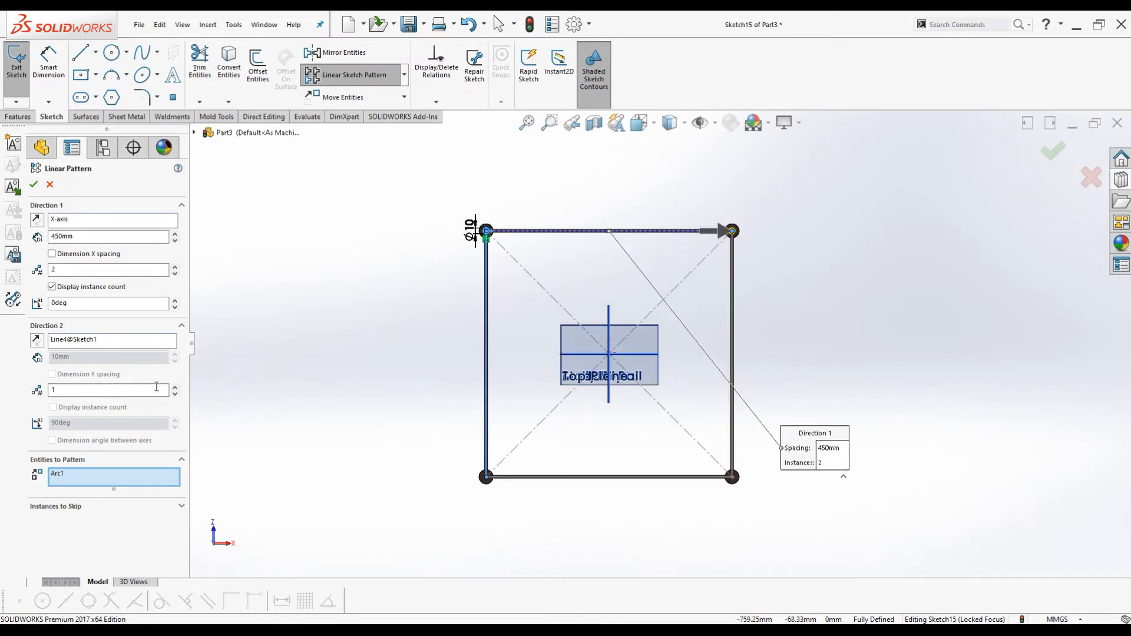
{"action": "left_click", "coordinate": [175, 387]}
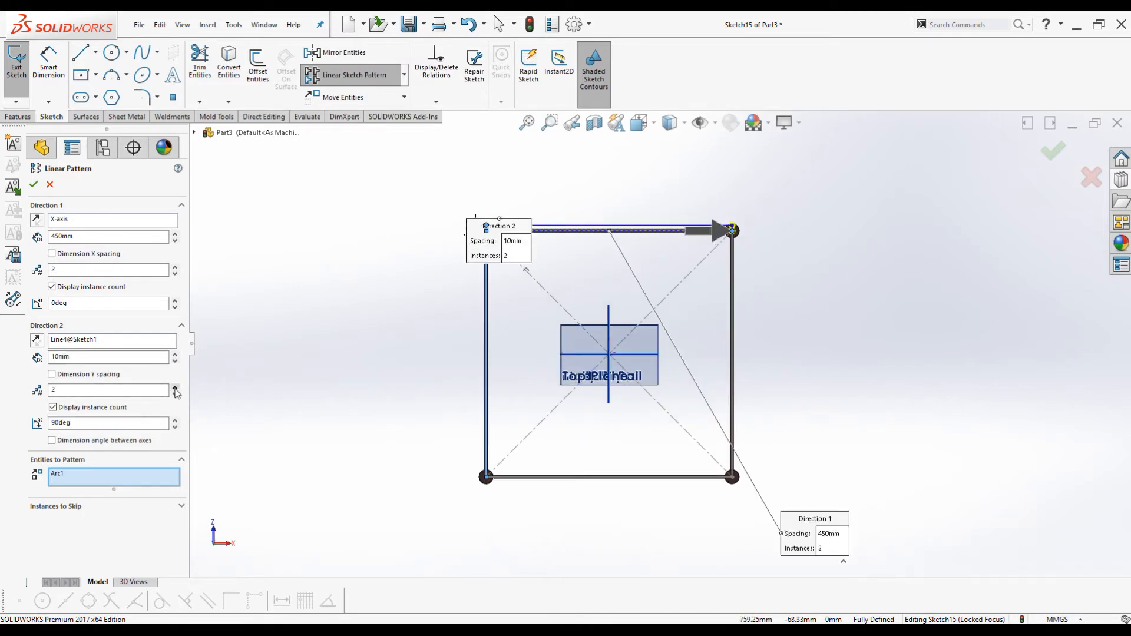
{"action": "left_click_drag", "start_coordinate": [81, 358], "coordinate": [35, 359]}
{"action": "type", "text": "450"}
{"action": "key", "text": "Return"}
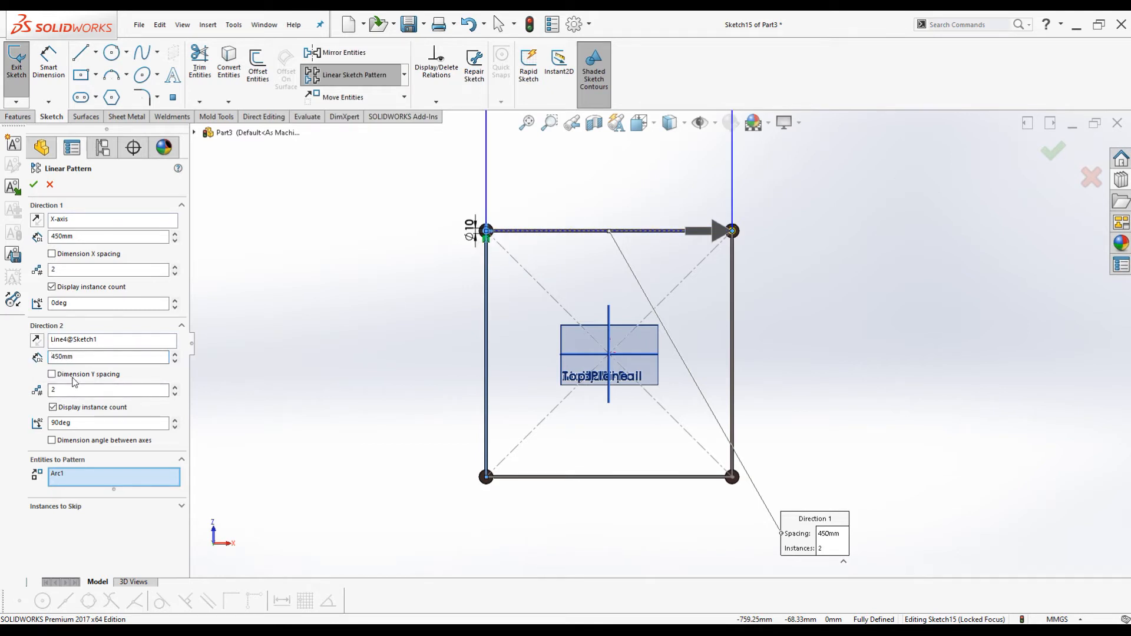
{"action": "left_click", "coordinate": [37, 341]}
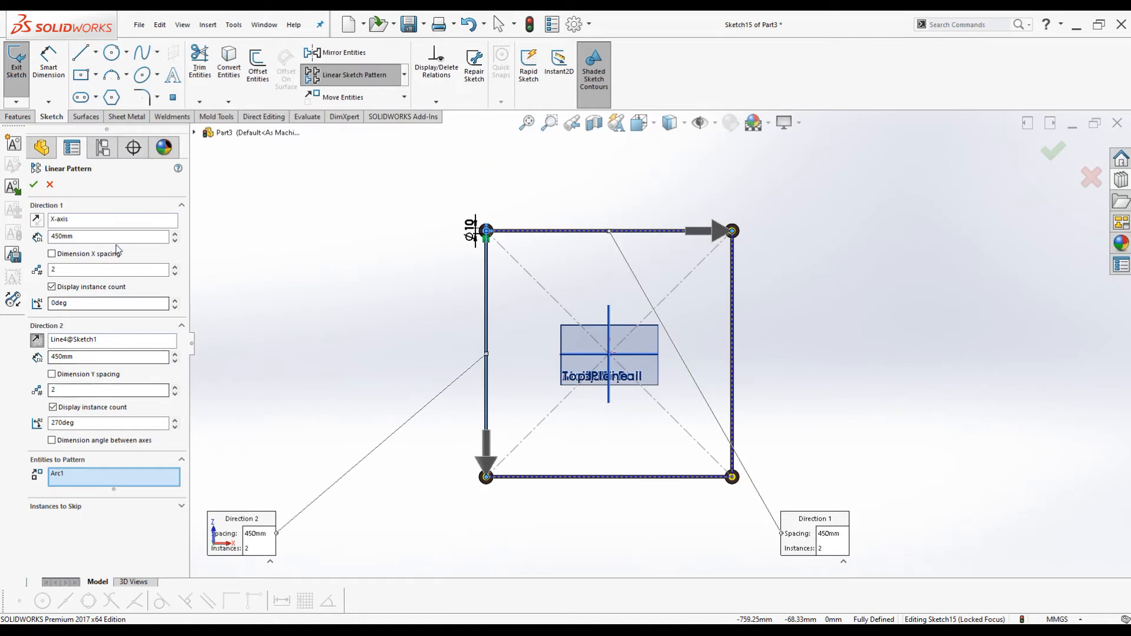
{"action": "left_click", "coordinate": [34, 188]}
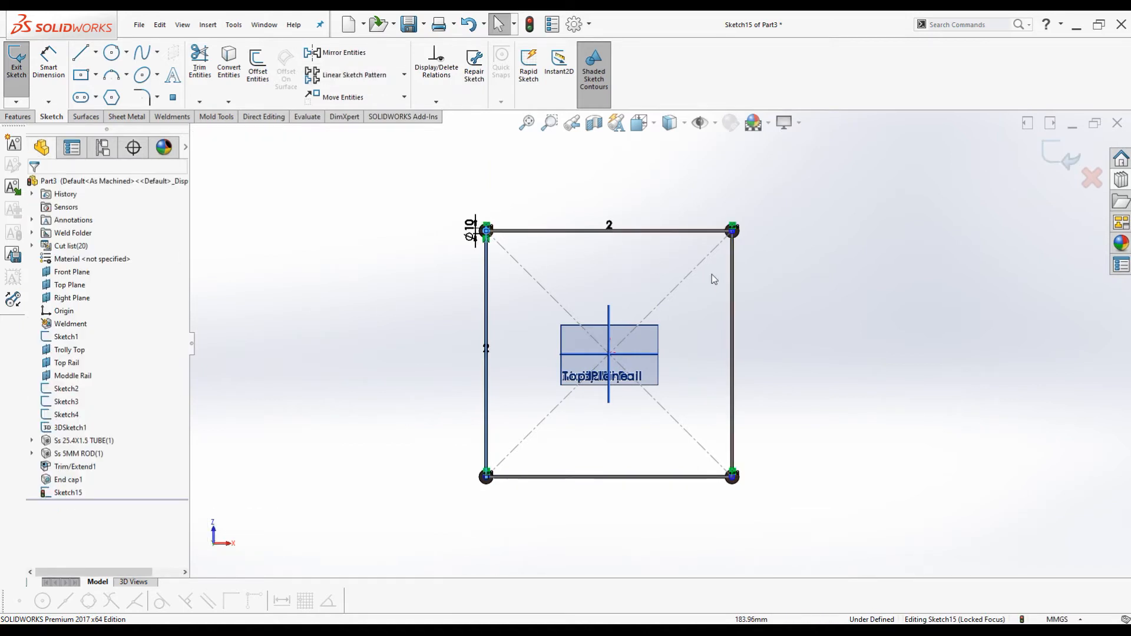
Cut the four patterned circles into the legs' bottom end caps with a blind extruded cut 10 mm deep.
{"action": "scroll", "coordinate": [711, 234], "scroll_direction": "down", "scroll_amount": 5}
{"action": "scroll", "coordinate": [707, 233], "scroll_direction": "up", "scroll_amount": 5}
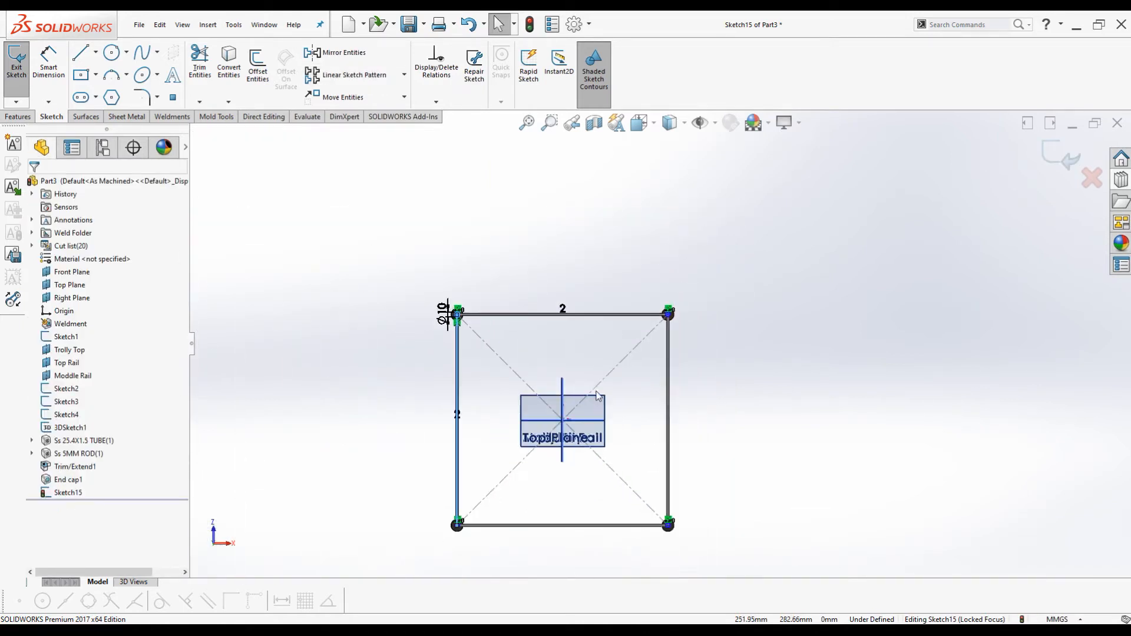
{"action": "scroll", "coordinate": [476, 460], "scroll_direction": "down", "scroll_amount": 5}
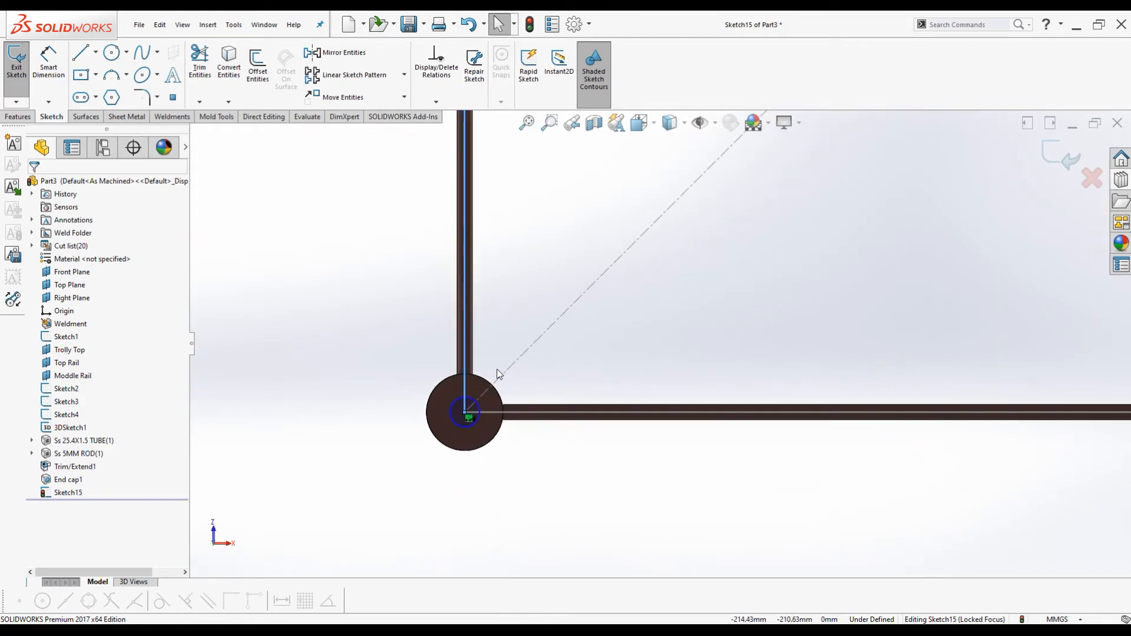
{"action": "scroll", "coordinate": [457, 462], "scroll_direction": "up", "scroll_amount": 5}
{"action": "scroll", "coordinate": [469, 477], "scroll_direction": "up", "scroll_amount": 2}
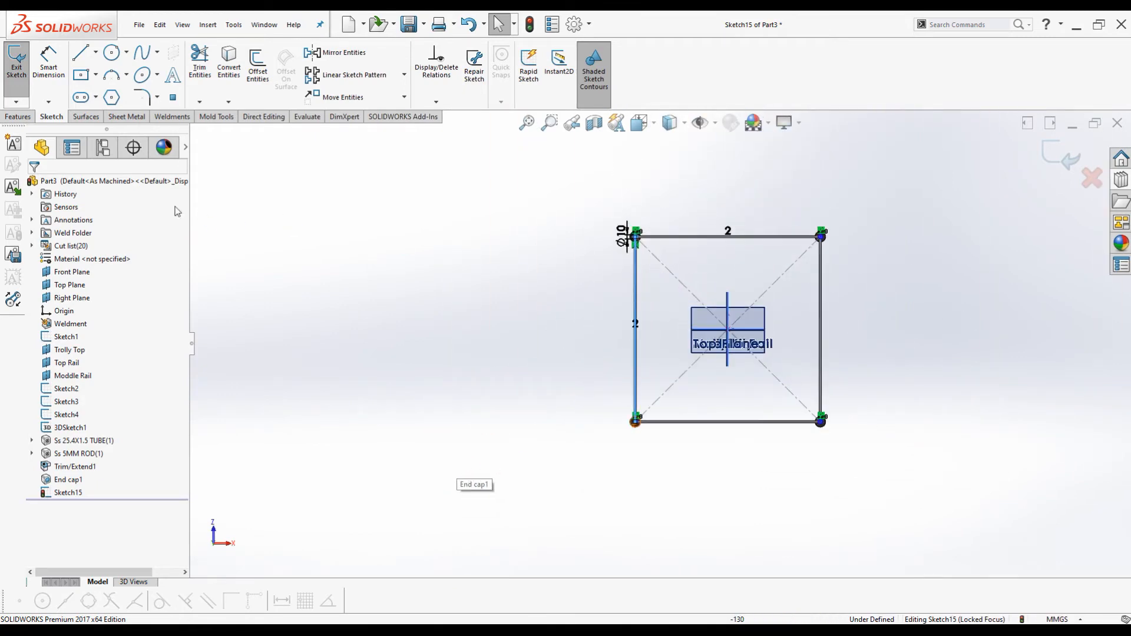
{"action": "left_click", "coordinate": [18, 116]}
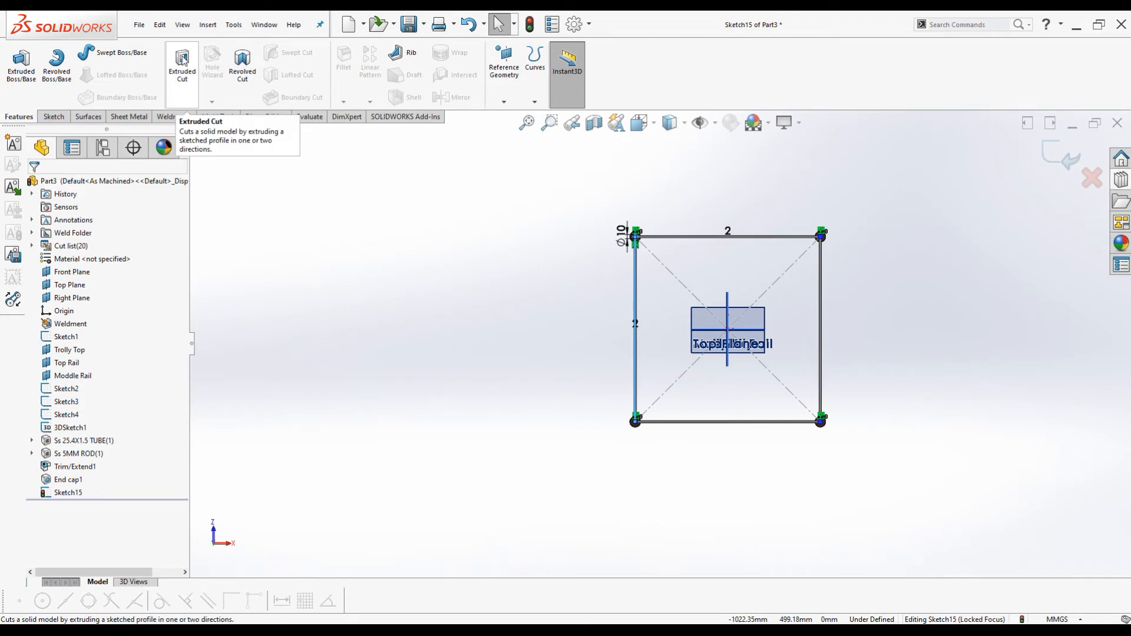
{"action": "left_click", "coordinate": [182, 58]}
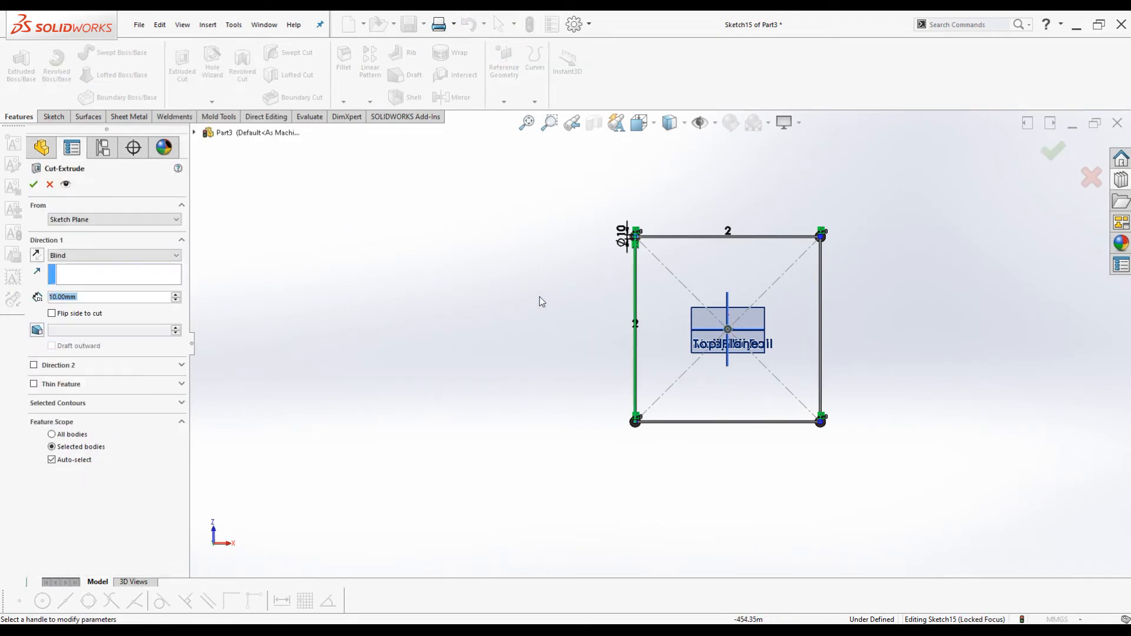
{"action": "middle_click_drag", "start_coordinate": [534, 395], "coordinate": [500, 472]}
{"action": "scroll", "coordinate": [580, 440], "scroll_direction": "down", "scroll_amount": 7}
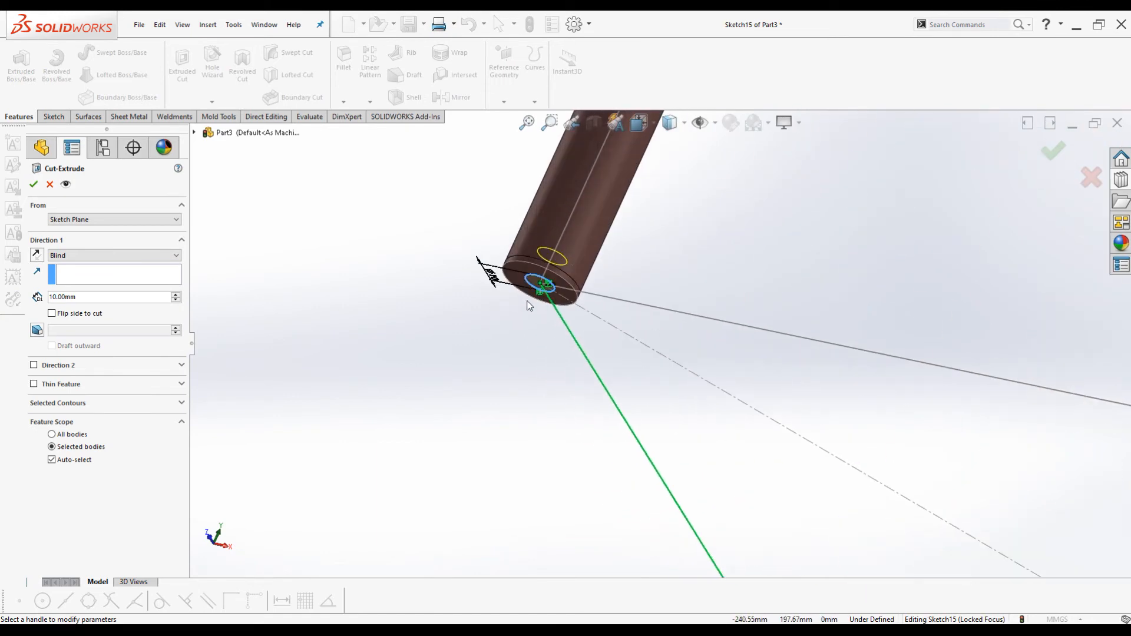
{"action": "scroll", "coordinate": [569, 253], "scroll_direction": "down", "scroll_amount": 4}
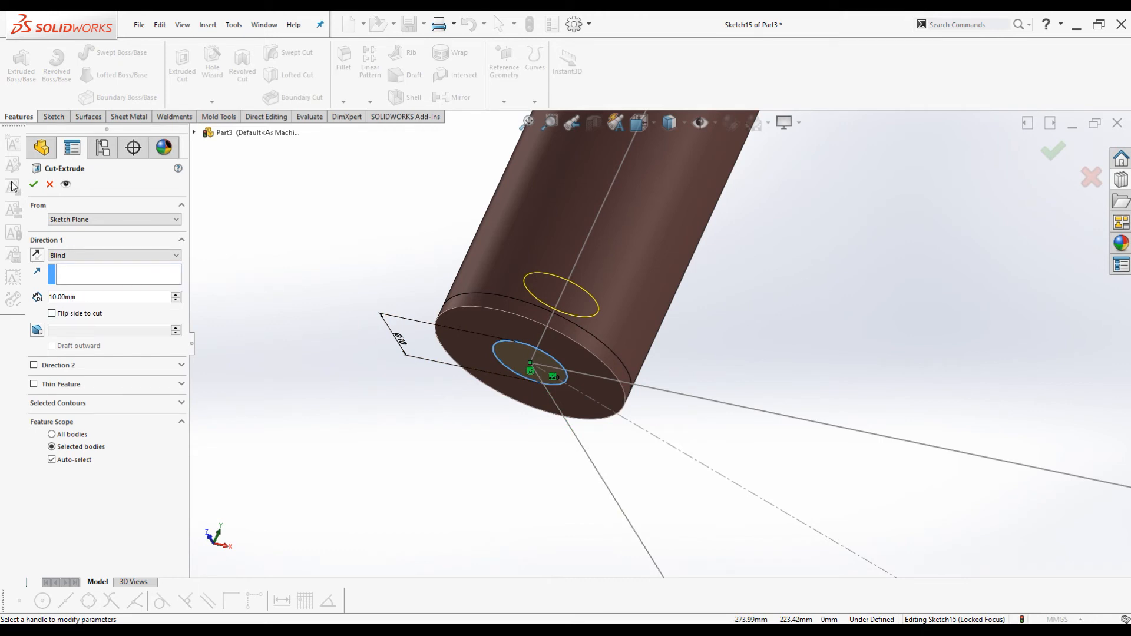
{"action": "left_click", "coordinate": [33, 184]}
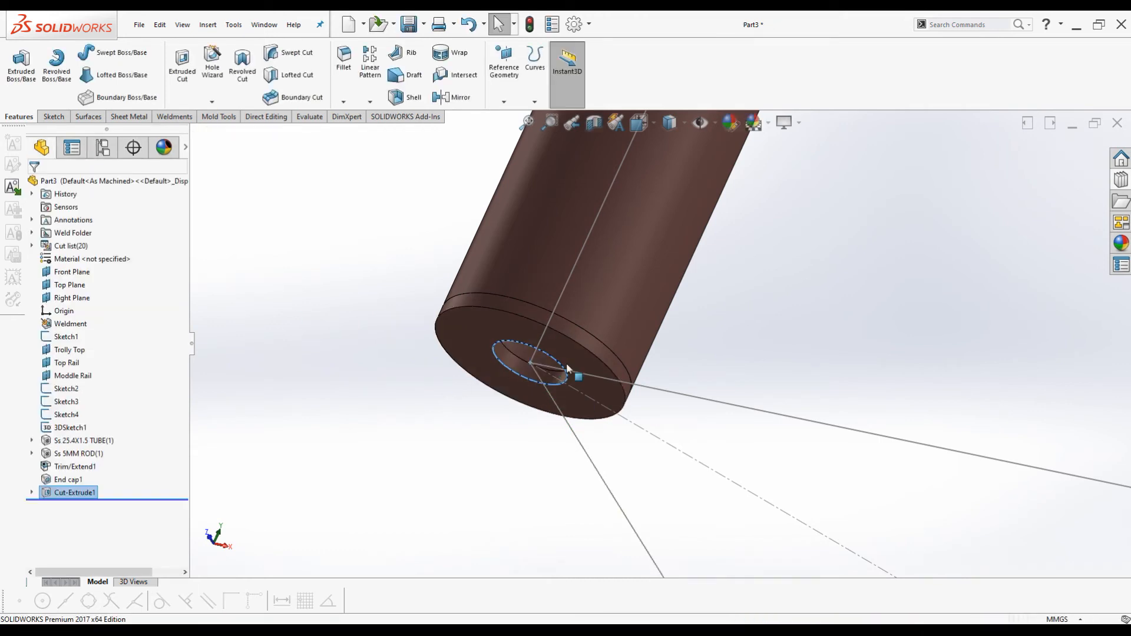
Inspect the hole in the bottom end cap, return to the isometric view and hide all planes and sketches.
{"action": "scroll", "coordinate": [560, 330], "scroll_direction": "down", "scroll_amount": 4}
{"action": "scroll", "coordinate": [562, 333], "scroll_direction": "up", "scroll_amount": 4}
{"action": "middle_click_drag", "start_coordinate": [567, 332], "coordinate": [593, 263]}
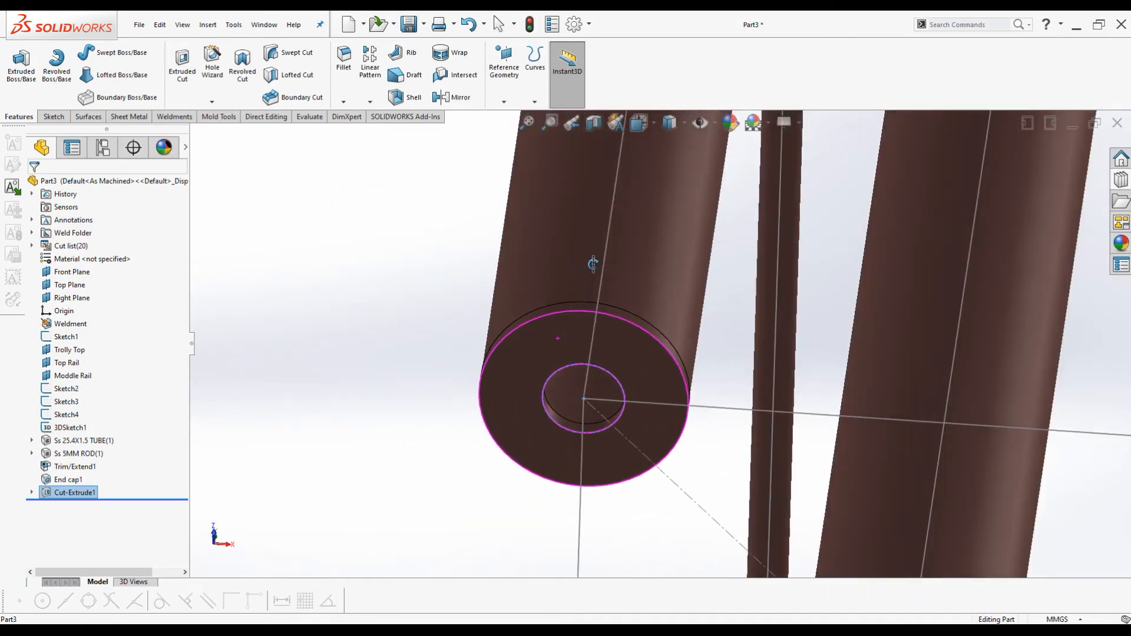
{"action": "scroll", "coordinate": [613, 352], "scroll_direction": "up", "scroll_amount": 6}
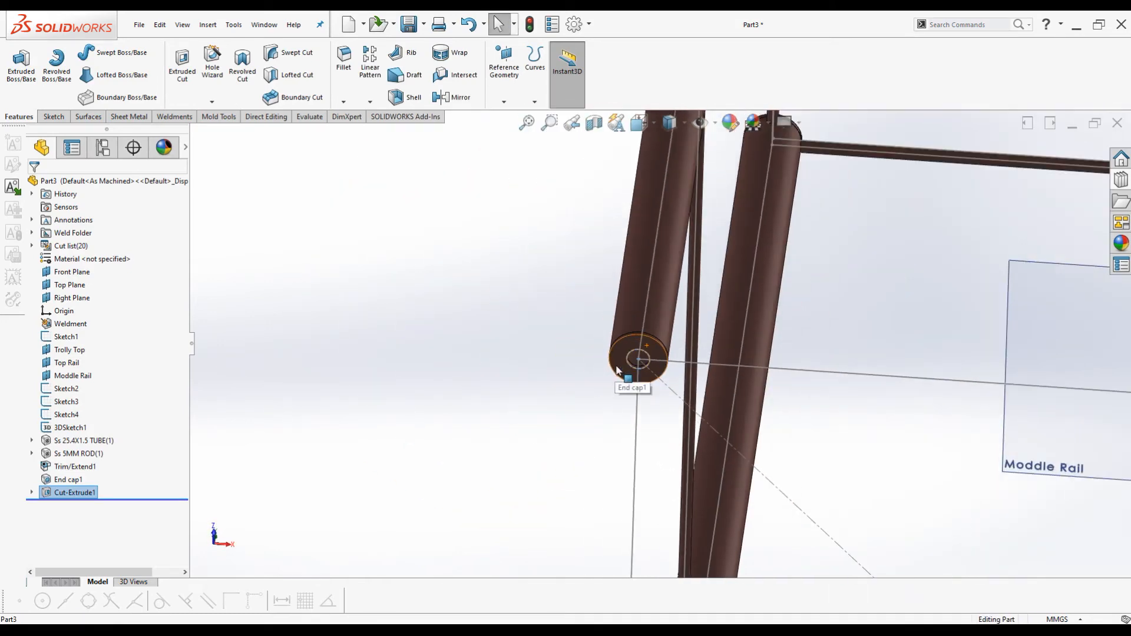
{"action": "key", "text": "ctrl+7"}
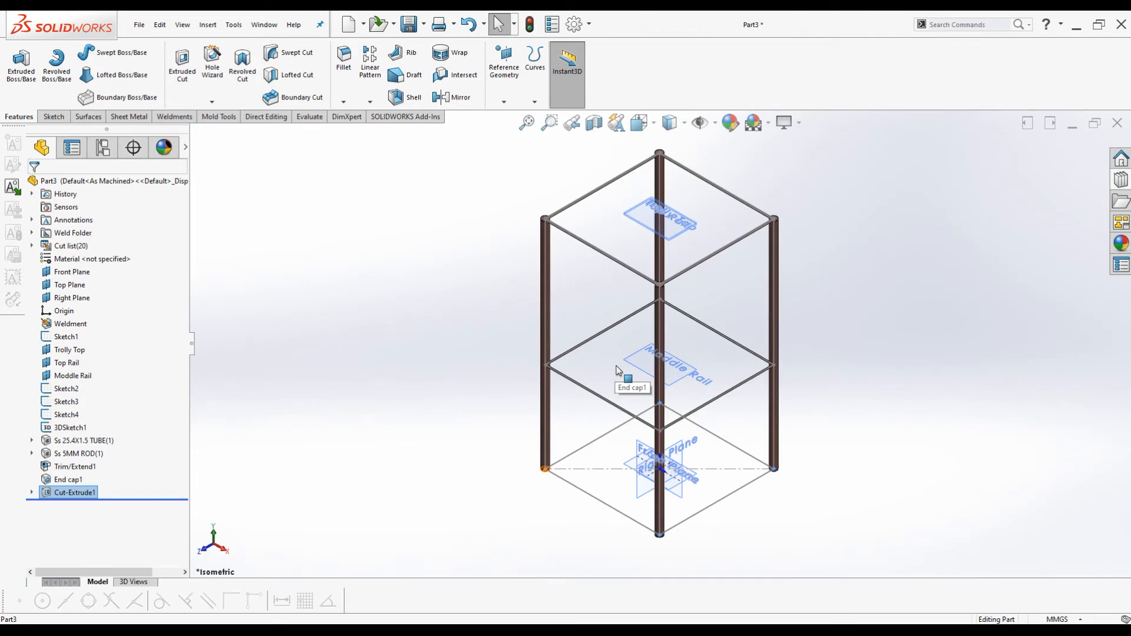
{"action": "left_click", "coordinate": [700, 126]}
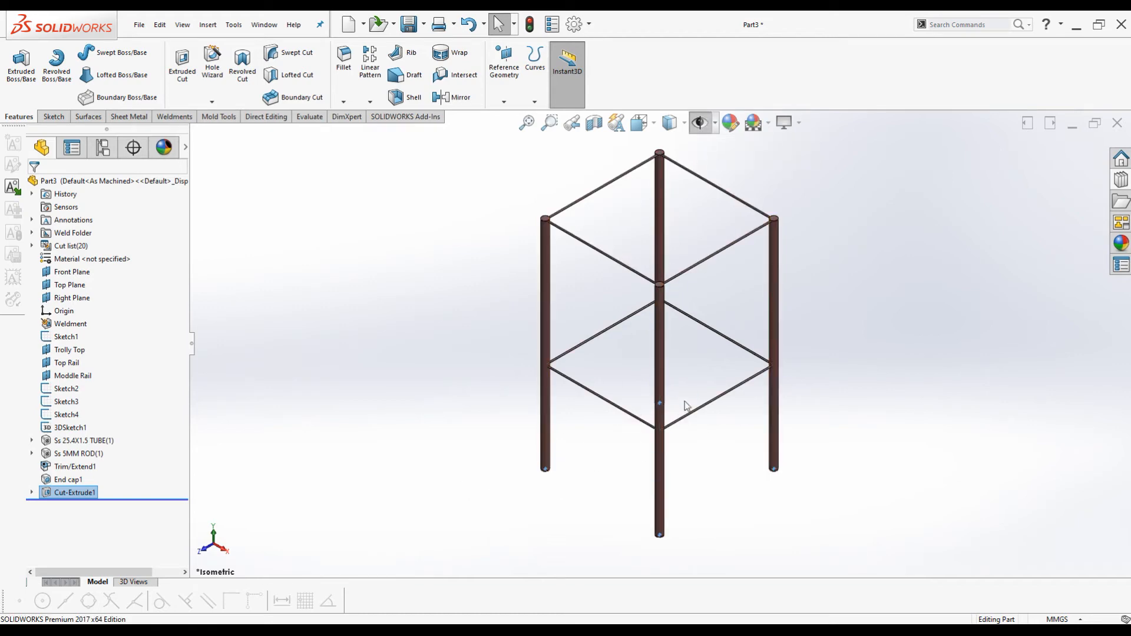
Assign the Stainless Steel (ferritic) material to the trolley frame part.
{"action": "right_click", "coordinate": [76, 260]}
{"action": "left_click", "coordinate": [94, 262]}
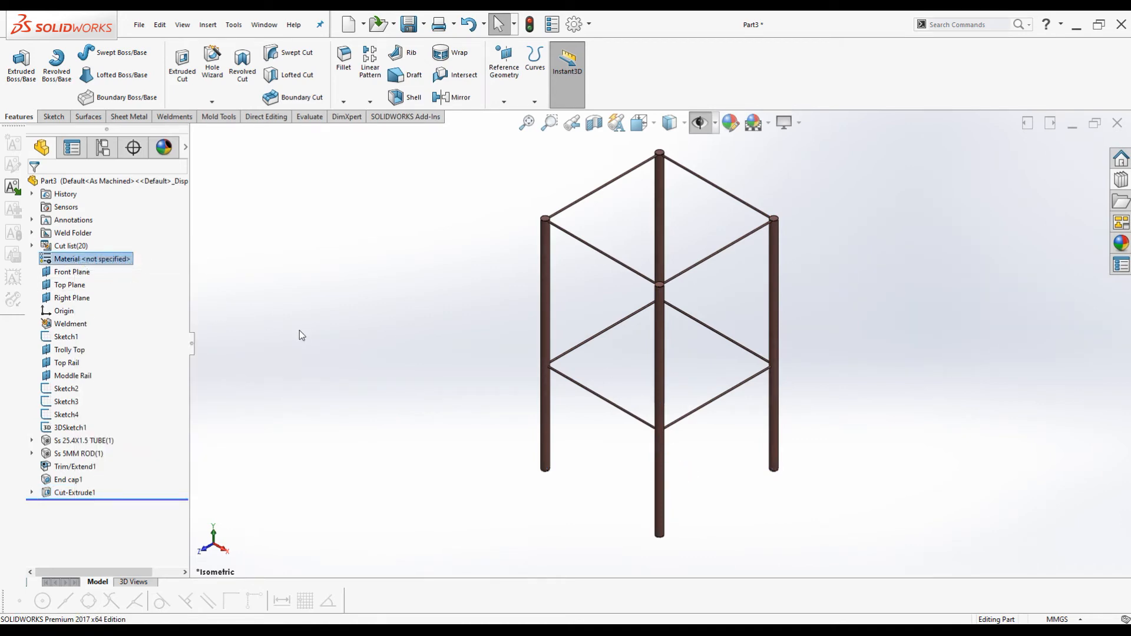
{"action": "scroll", "coordinate": [413, 340], "scroll_direction": "down", "scroll_amount": 6}
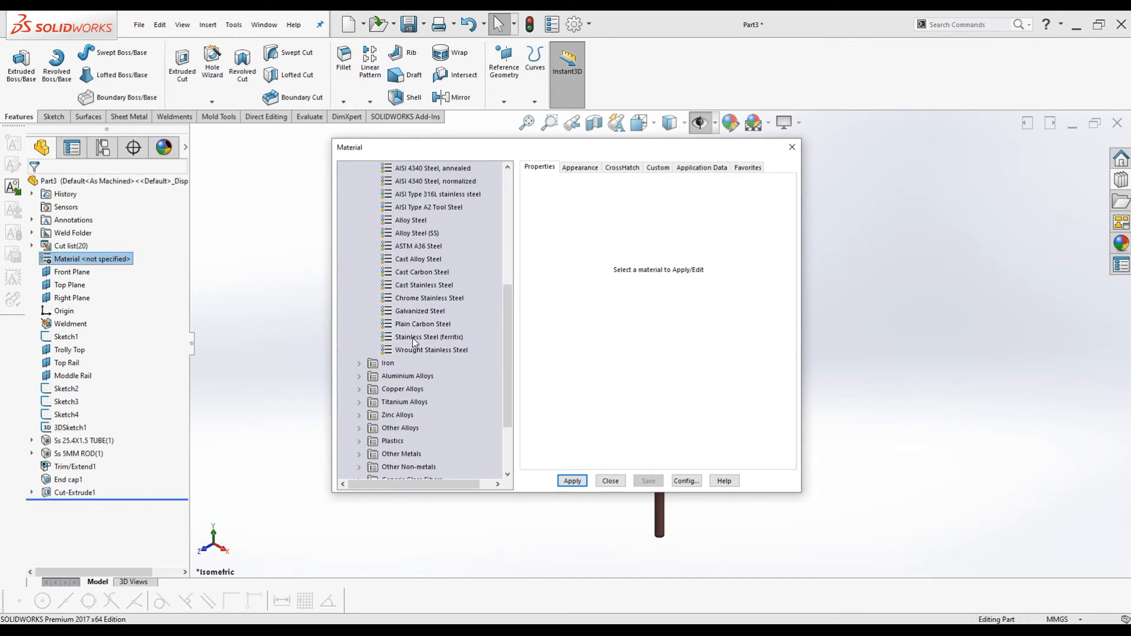
{"action": "left_click", "coordinate": [413, 339]}
{"action": "left_click", "coordinate": [575, 482]}
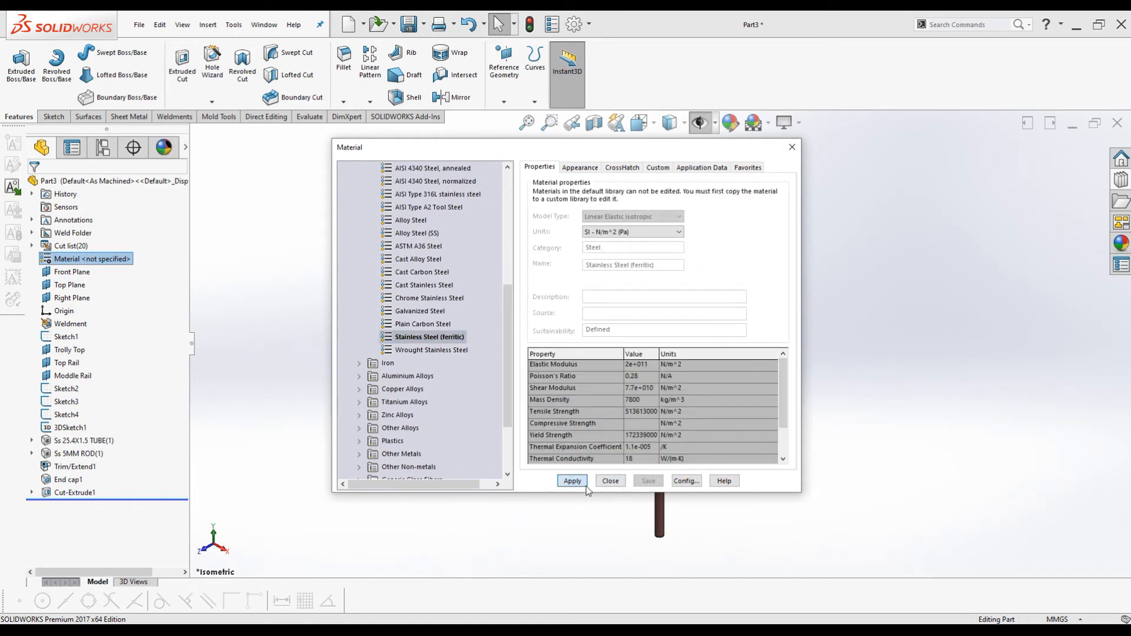
{"action": "left_click", "coordinate": [610, 481]}
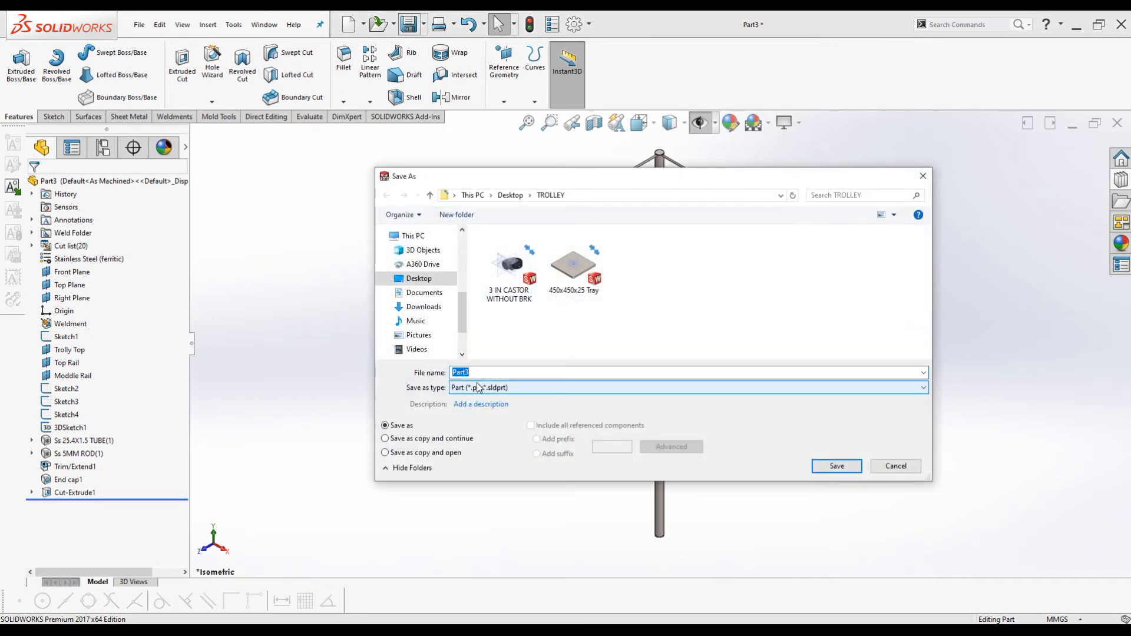
Save the frame part as 450x450x900 in the TROLLEY folder.
{"action": "type", "text": "450x450"}
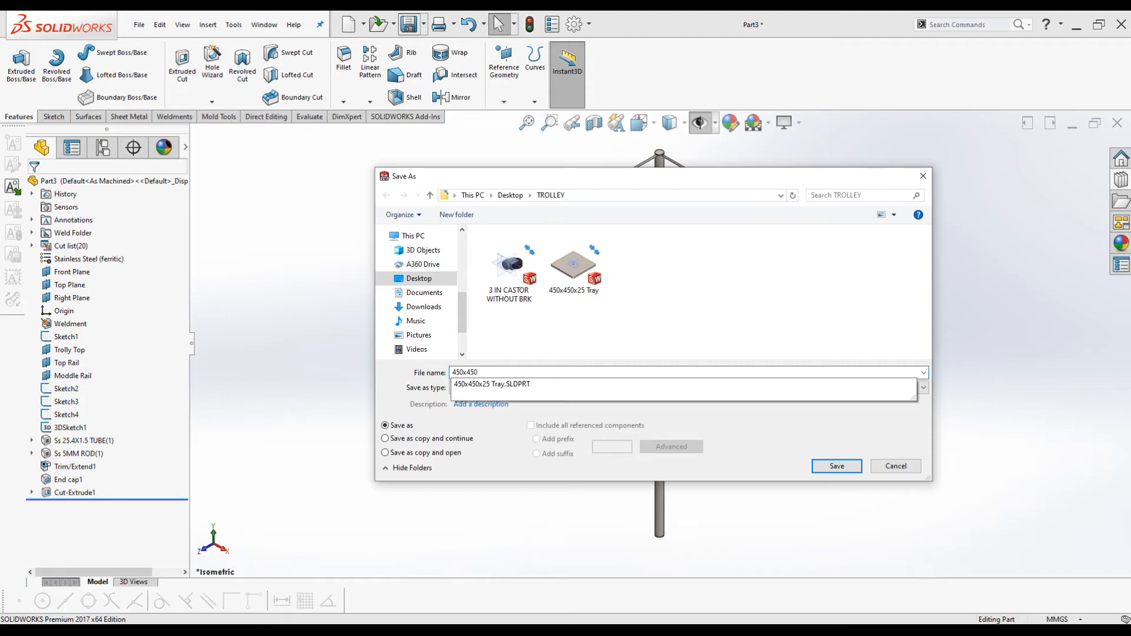
{"action": "type", "text": "x900"}
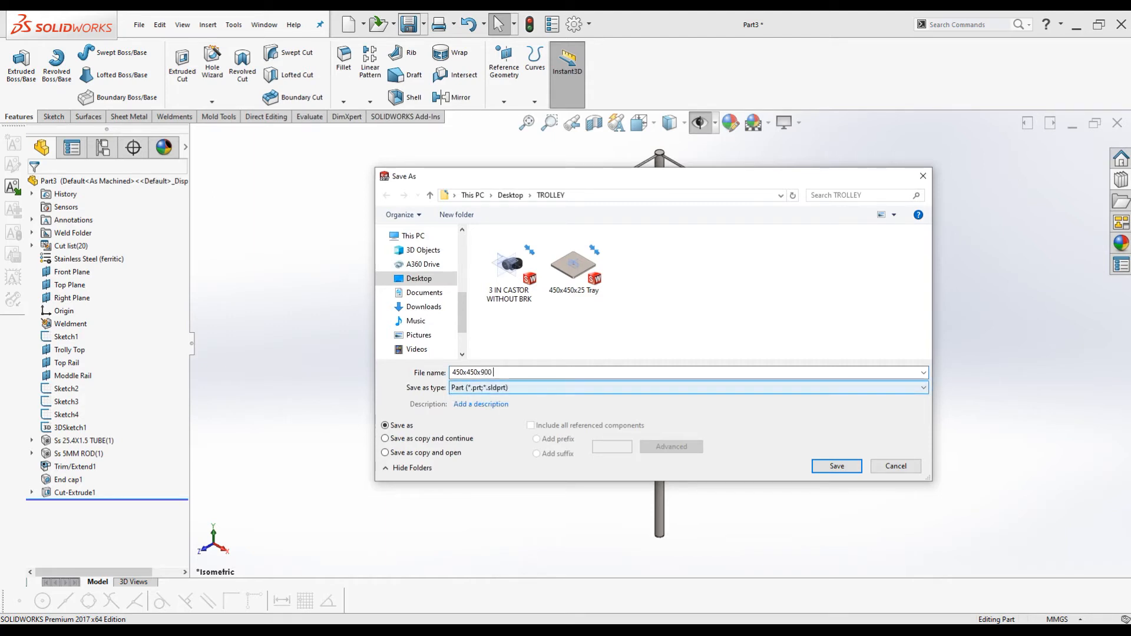
{"action": "key", "text": "Return"}
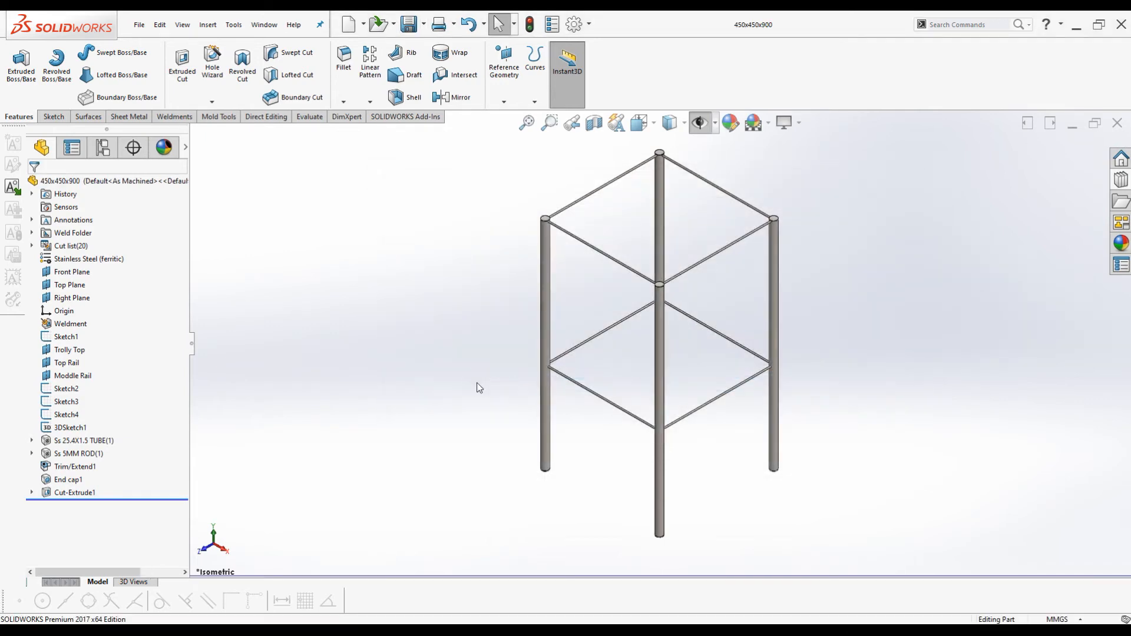
Close the frame part and reopen 450x450x900 from the TROLLEY folder.
{"action": "key", "text": "r"}
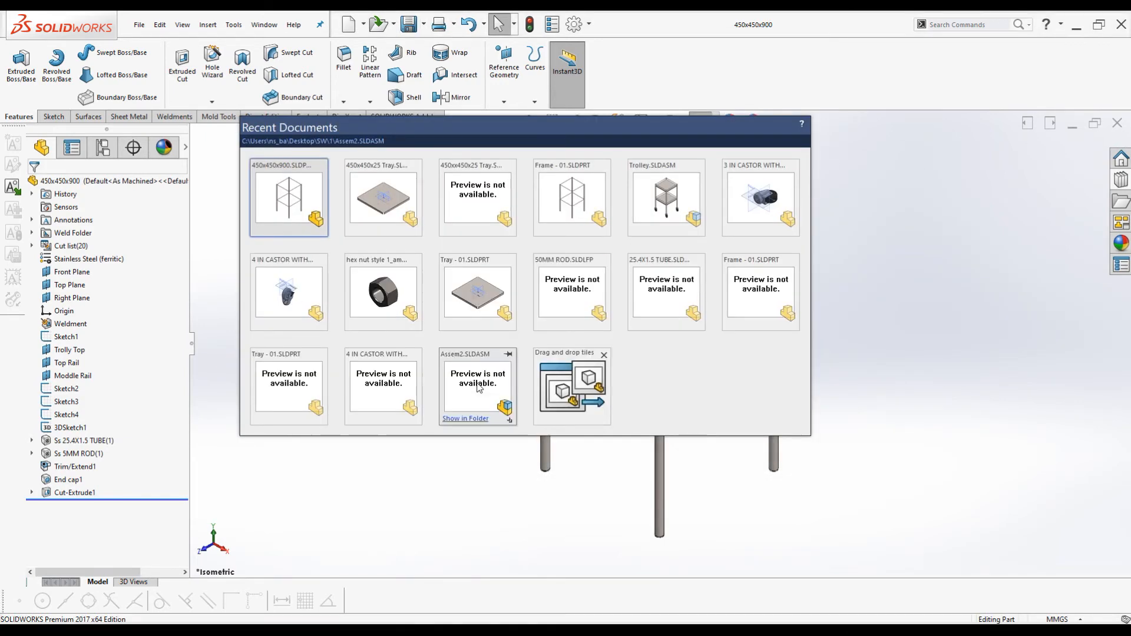
{"action": "left_click", "coordinate": [902, 348]}
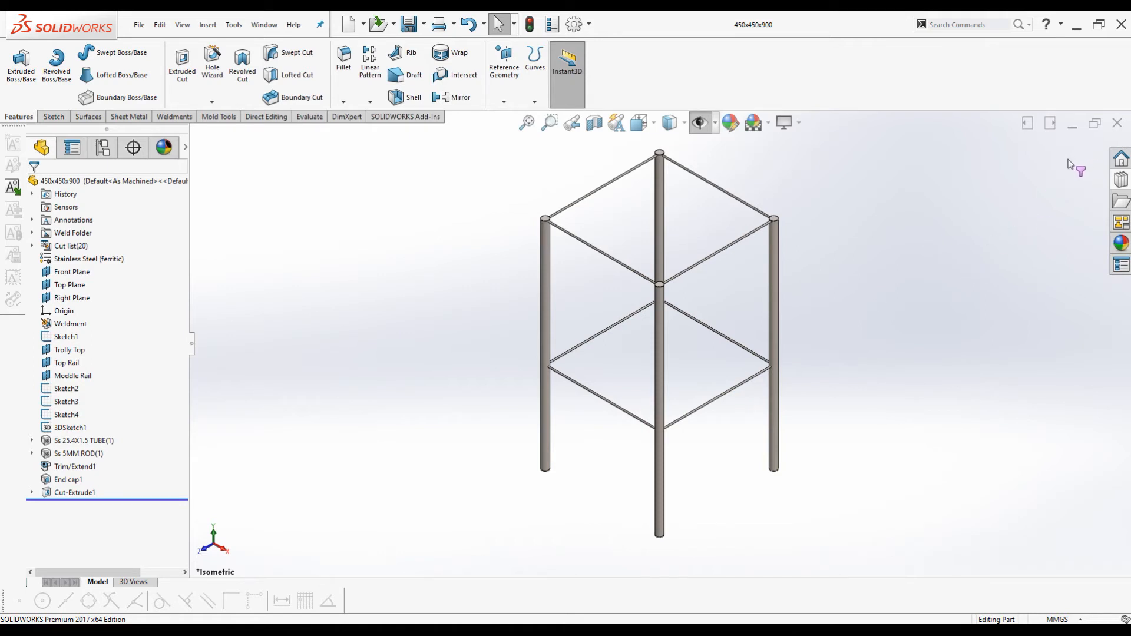
{"action": "left_click", "coordinate": [1118, 124]}
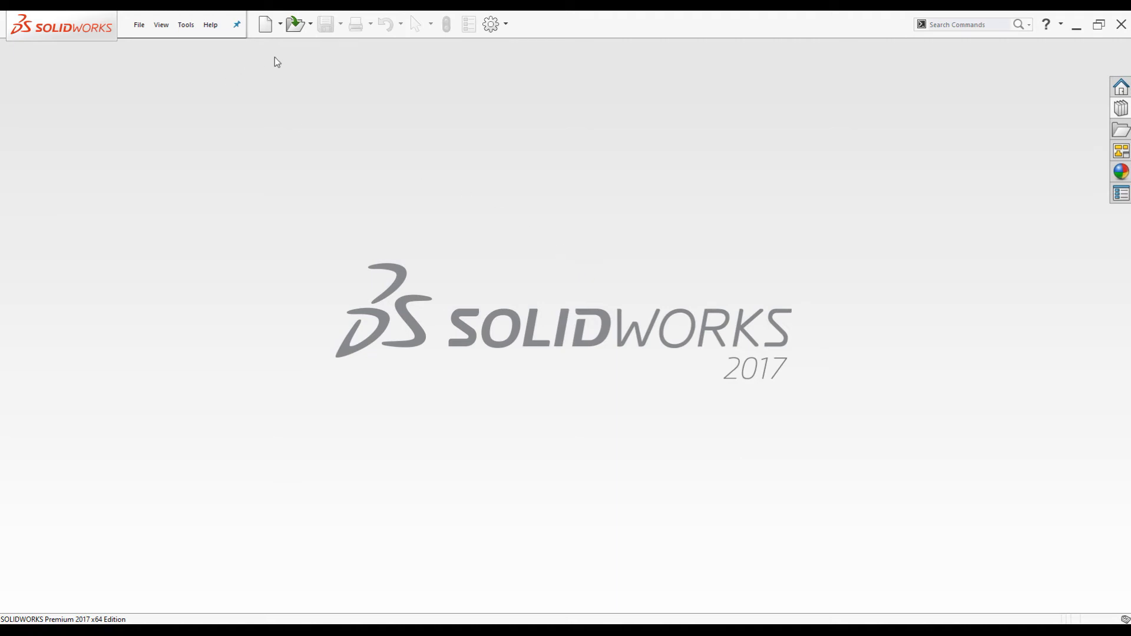
{"action": "left_click", "coordinate": [296, 24]}
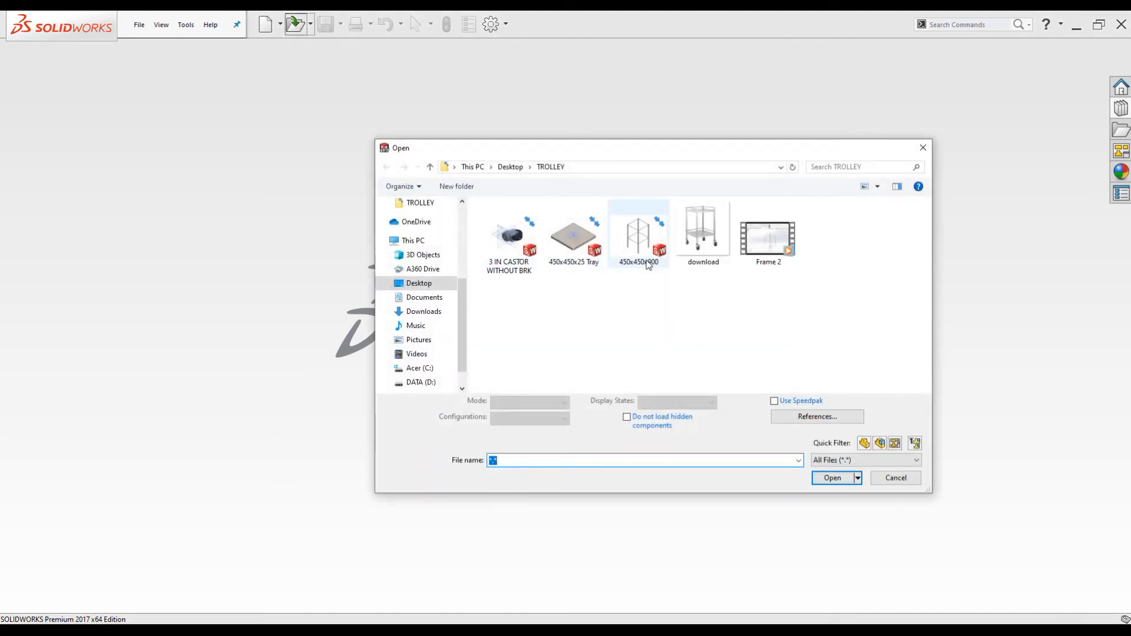
{"action": "left_click", "coordinate": [637, 240]}
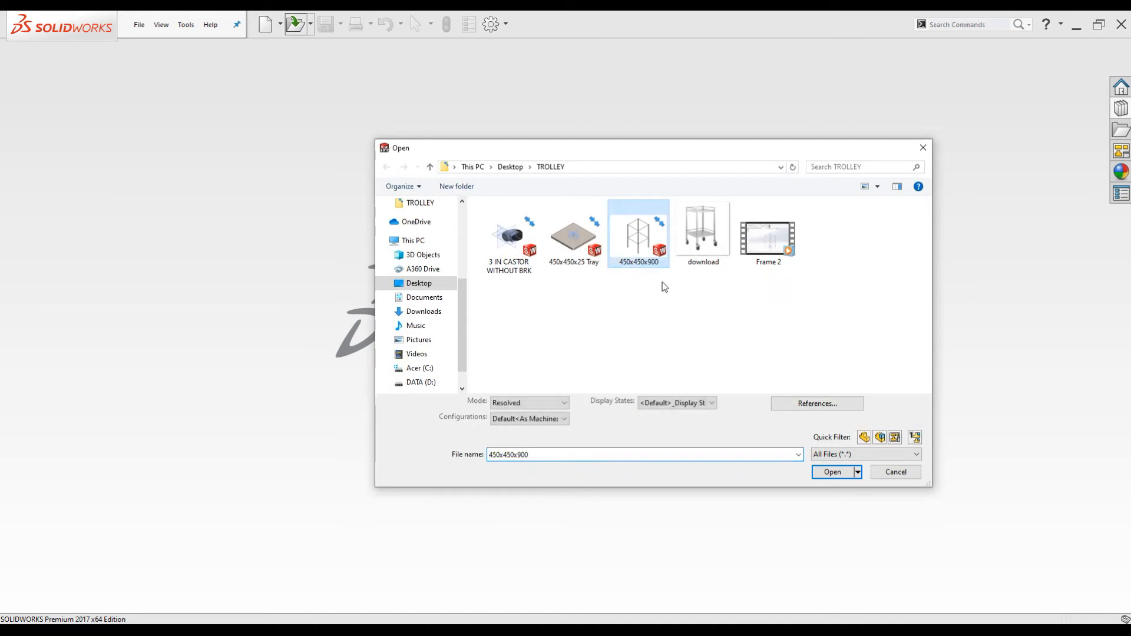
{"action": "left_click", "coordinate": [830, 472]}
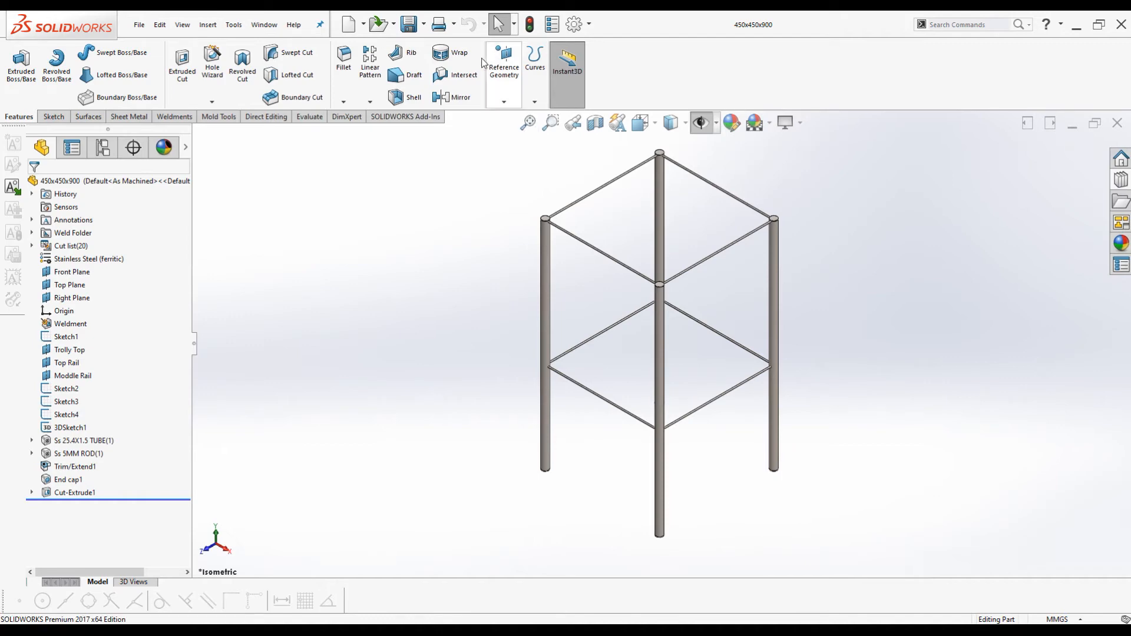
Make a new assembly from the frame part with the Assembly template, placing it at the origin, and hide all sketches.
{"action": "left_click", "coordinate": [363, 24]}
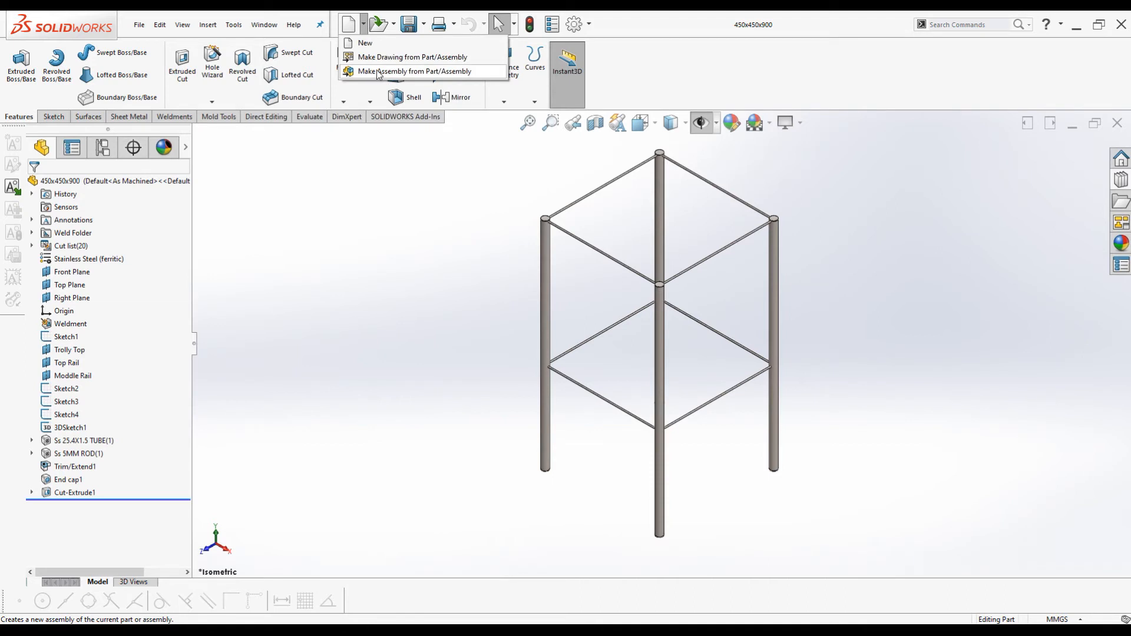
{"action": "left_click", "coordinate": [378, 72]}
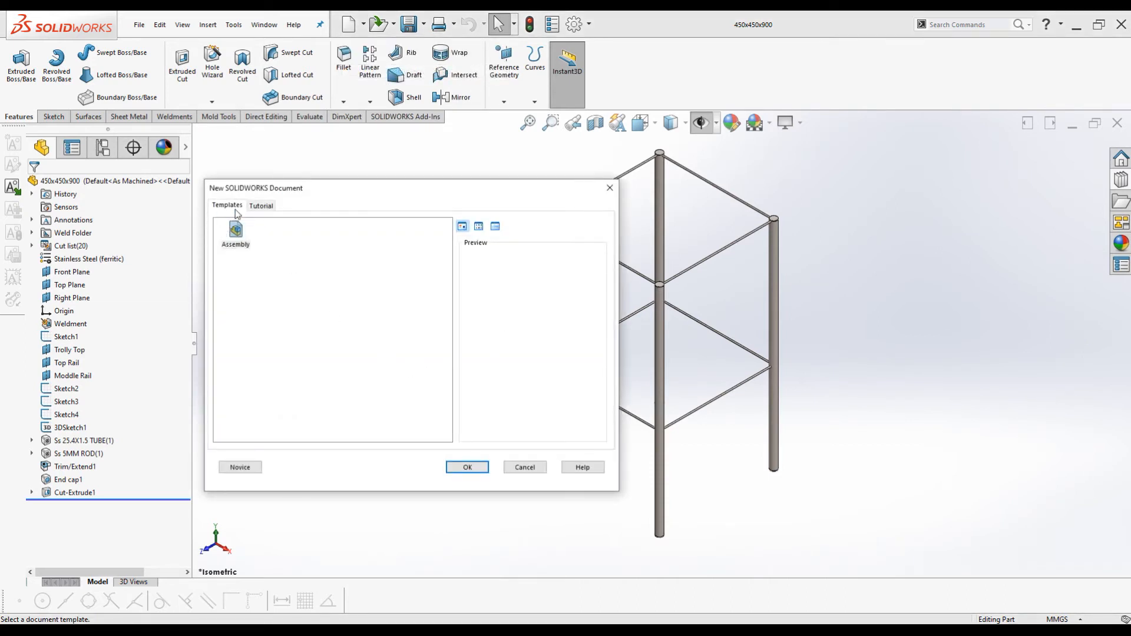
{"action": "left_click", "coordinate": [234, 235]}
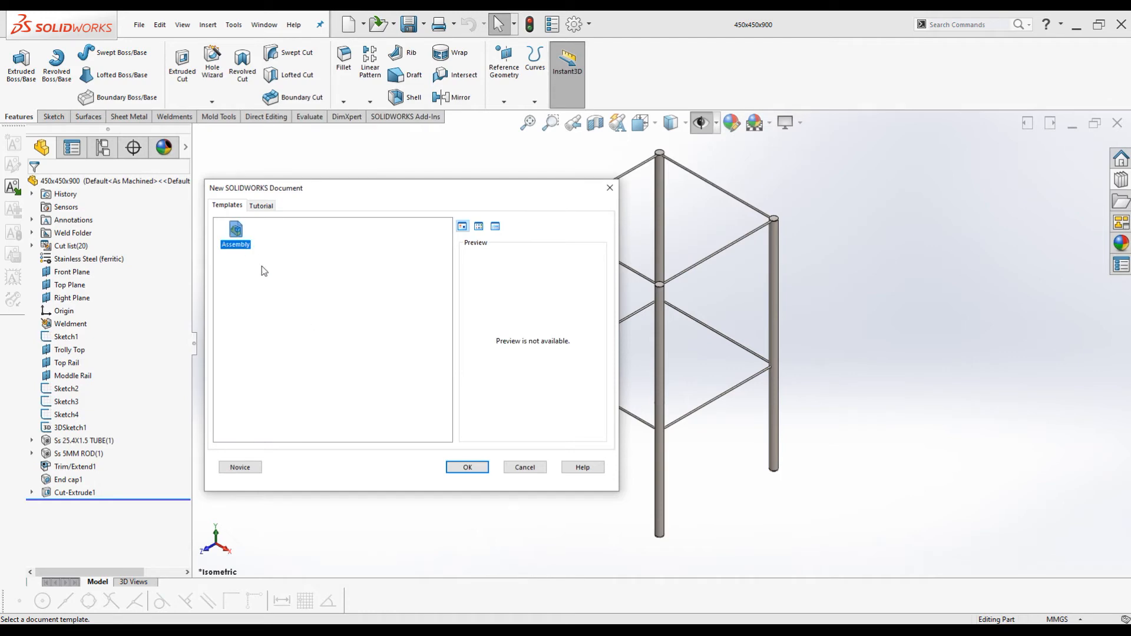
{"action": "left_click", "coordinate": [467, 468]}
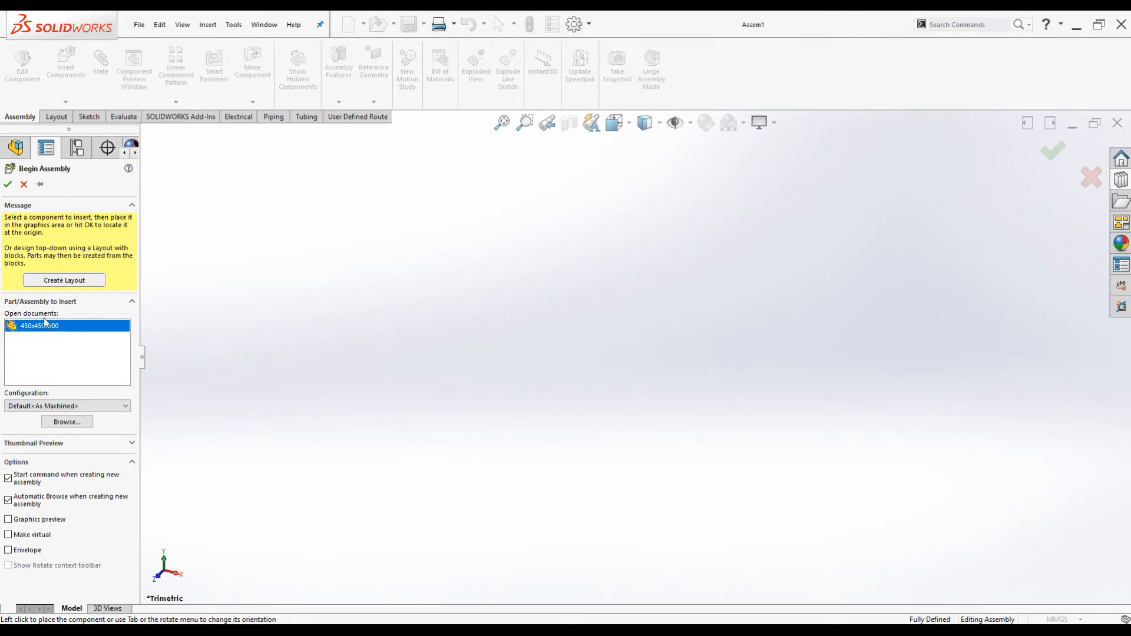
{"action": "left_click", "coordinate": [9, 186]}
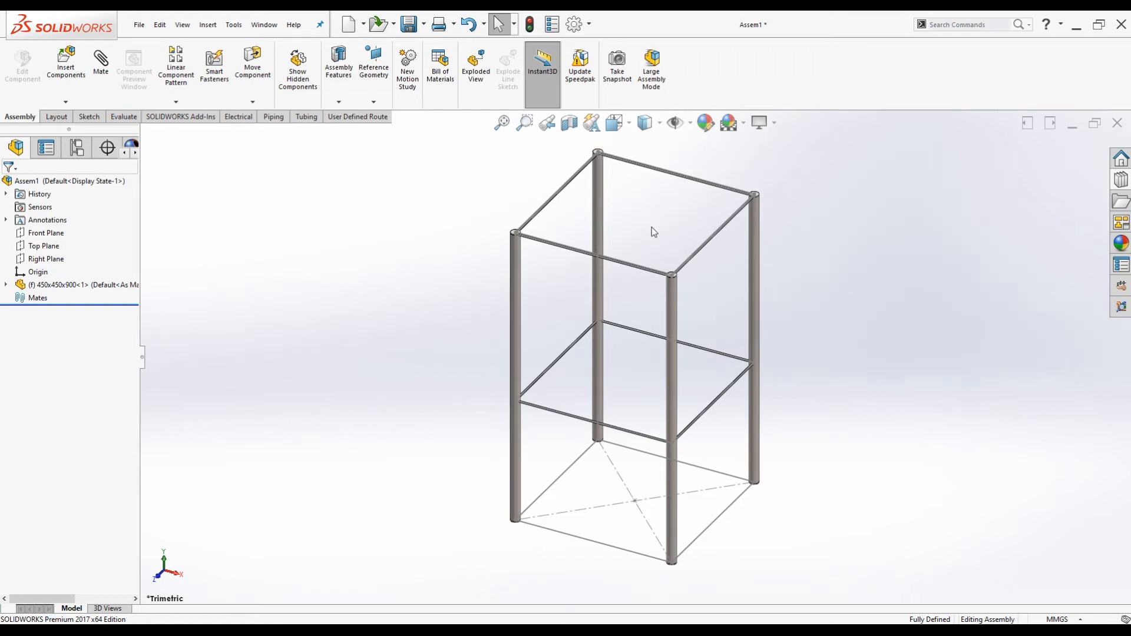
{"action": "left_click", "coordinate": [676, 122]}
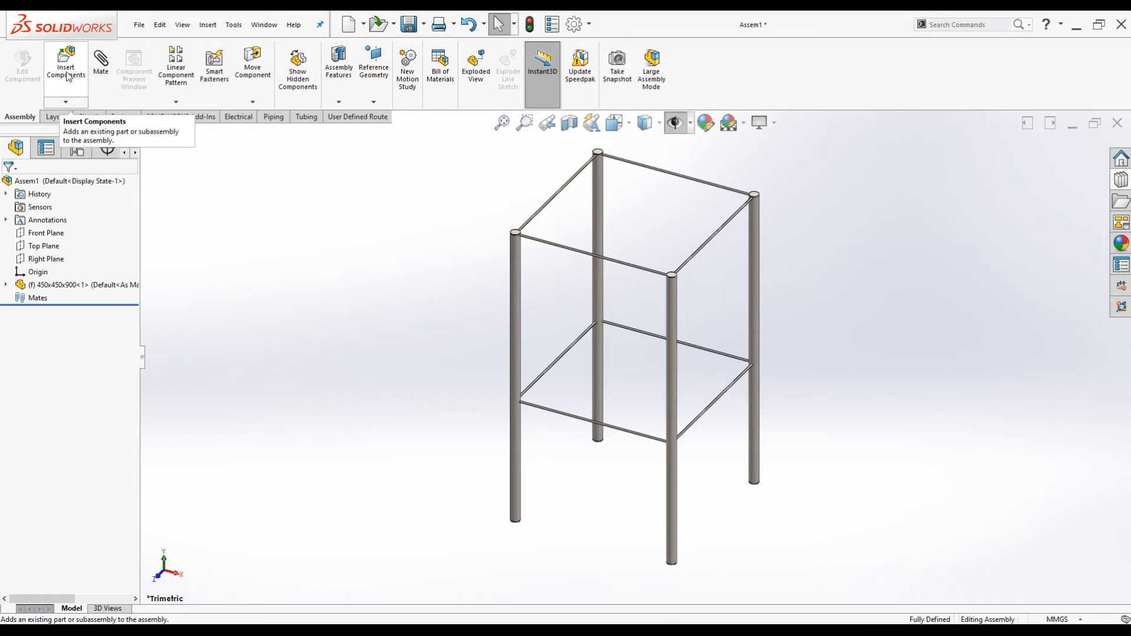
Insert the 450x450x25 Tray part into the assembly and place it beside the top of the frame.
{"action": "left_click", "coordinate": [66, 102]}
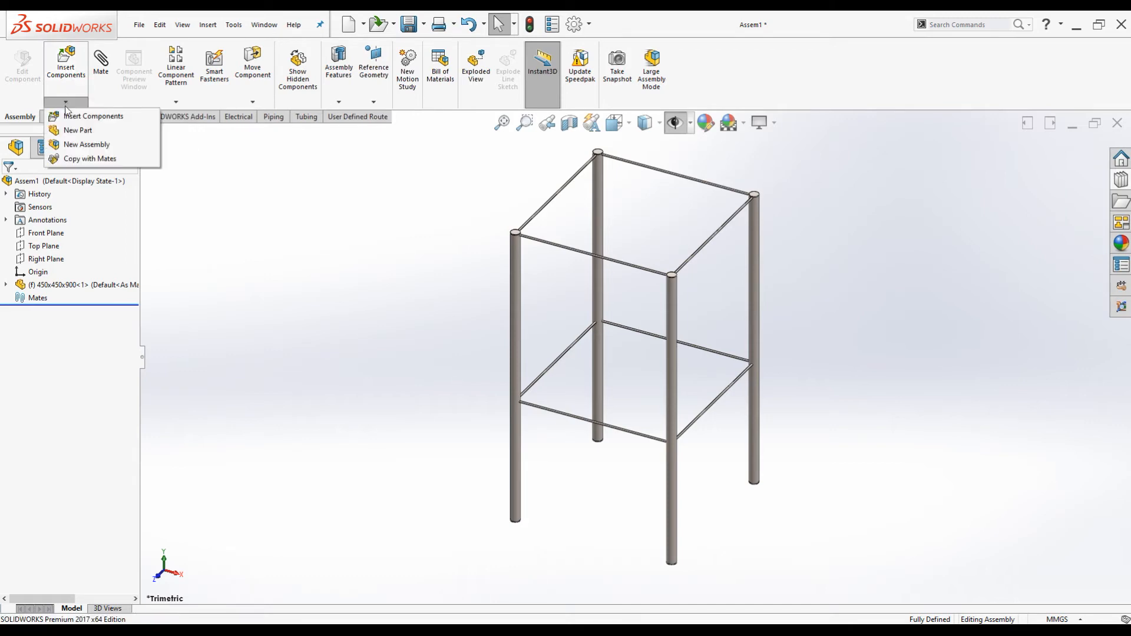
{"action": "left_click", "coordinate": [70, 120]}
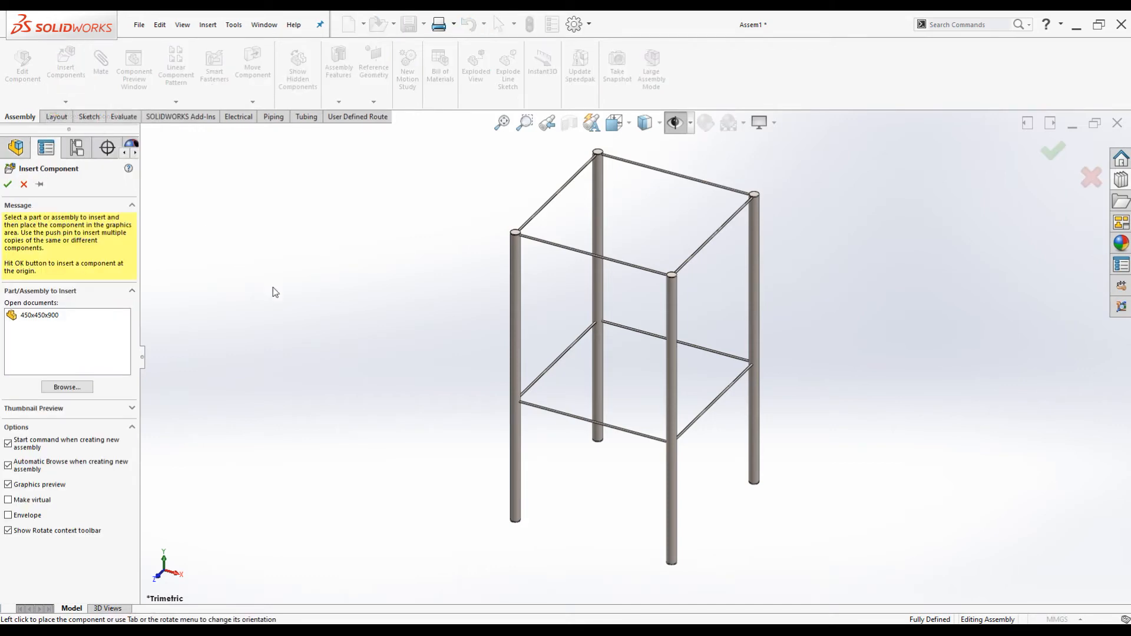
{"action": "left_click", "coordinate": [68, 388]}
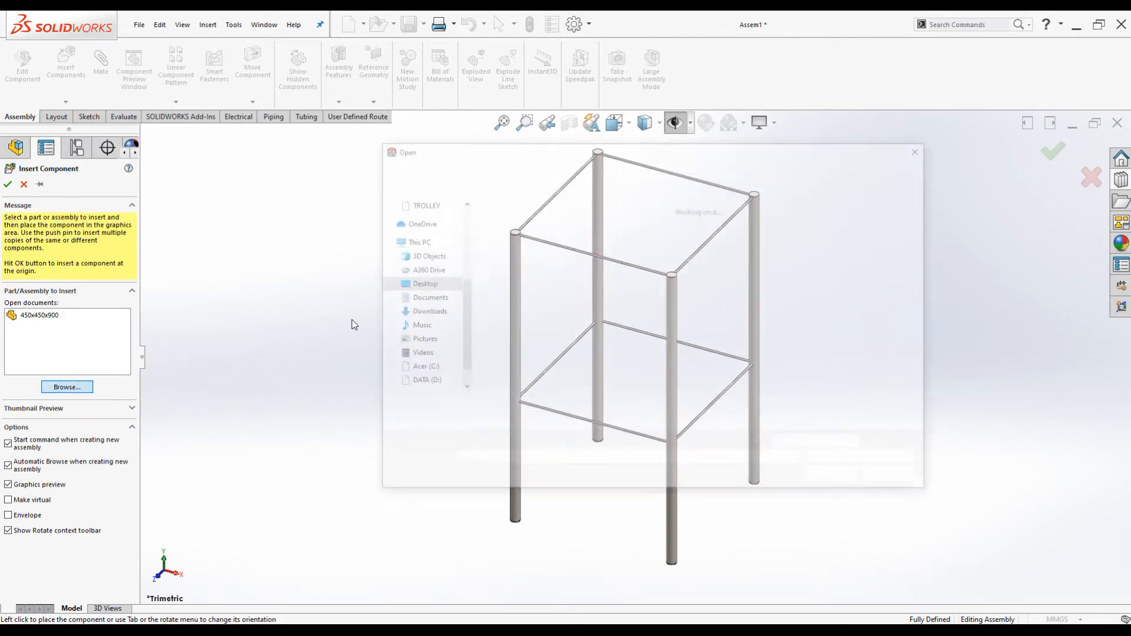
{"action": "left_click", "coordinate": [575, 243]}
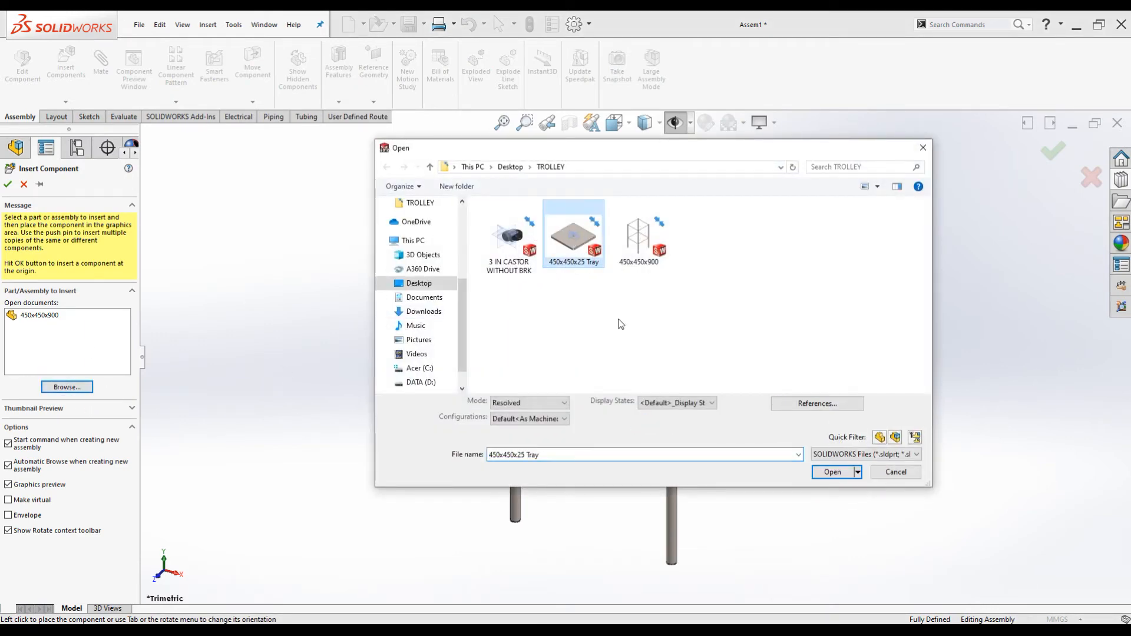
{"action": "left_click", "coordinate": [828, 474]}
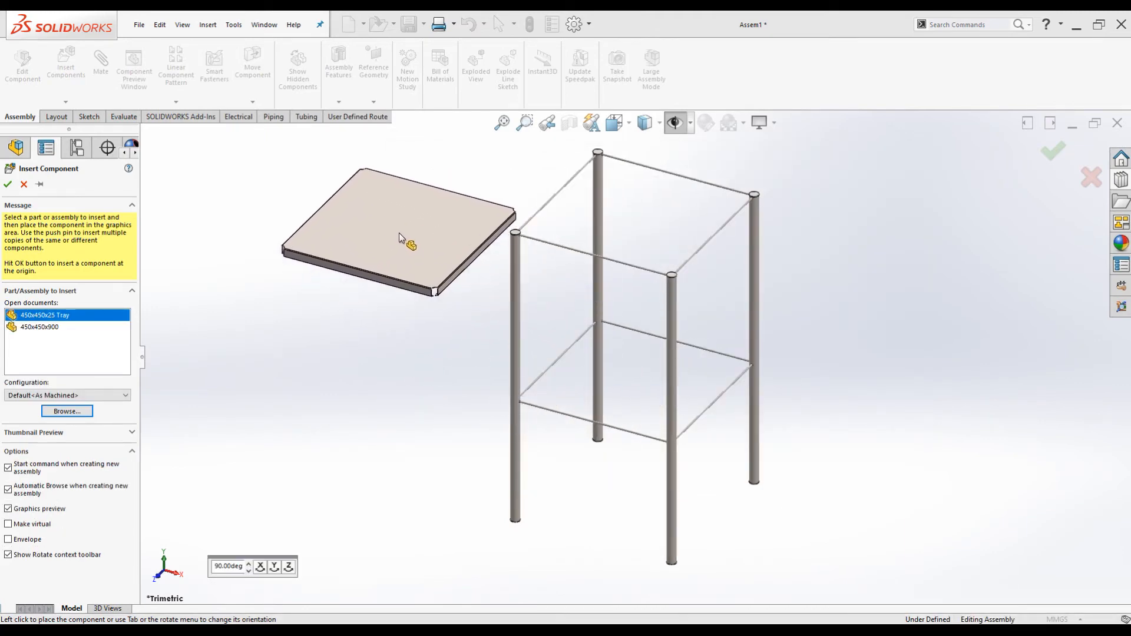
{"action": "left_click", "coordinate": [399, 232]}
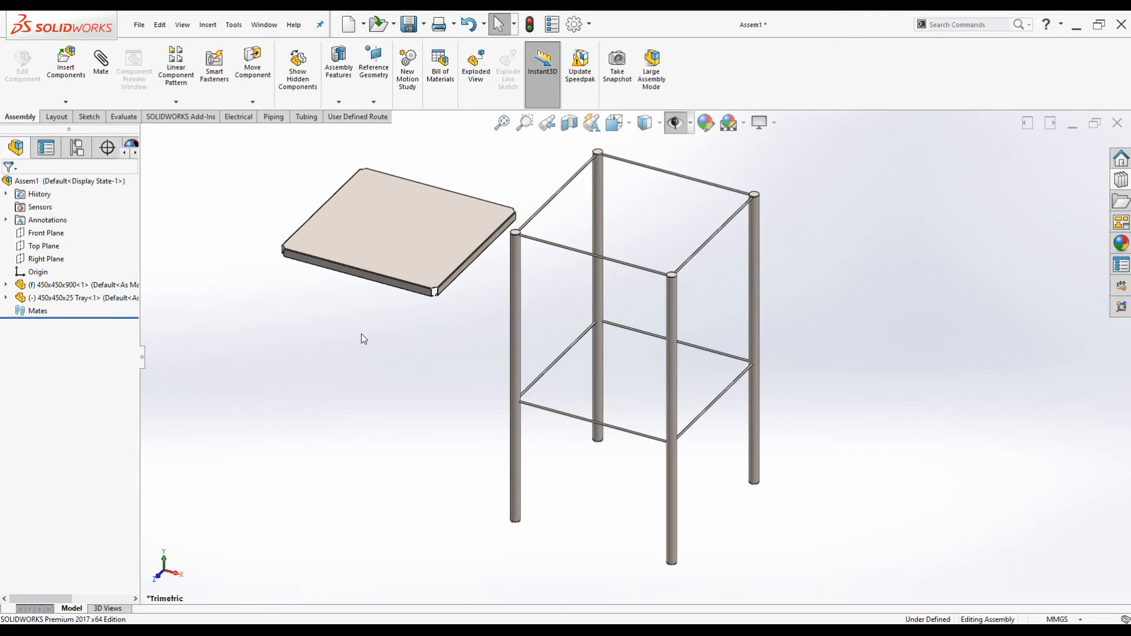
Add a concentric mate between the curved face of the tray's front corner notch and the frame's front leg.
{"action": "scroll", "coordinate": [444, 299], "scroll_direction": "down", "scroll_amount": 2}
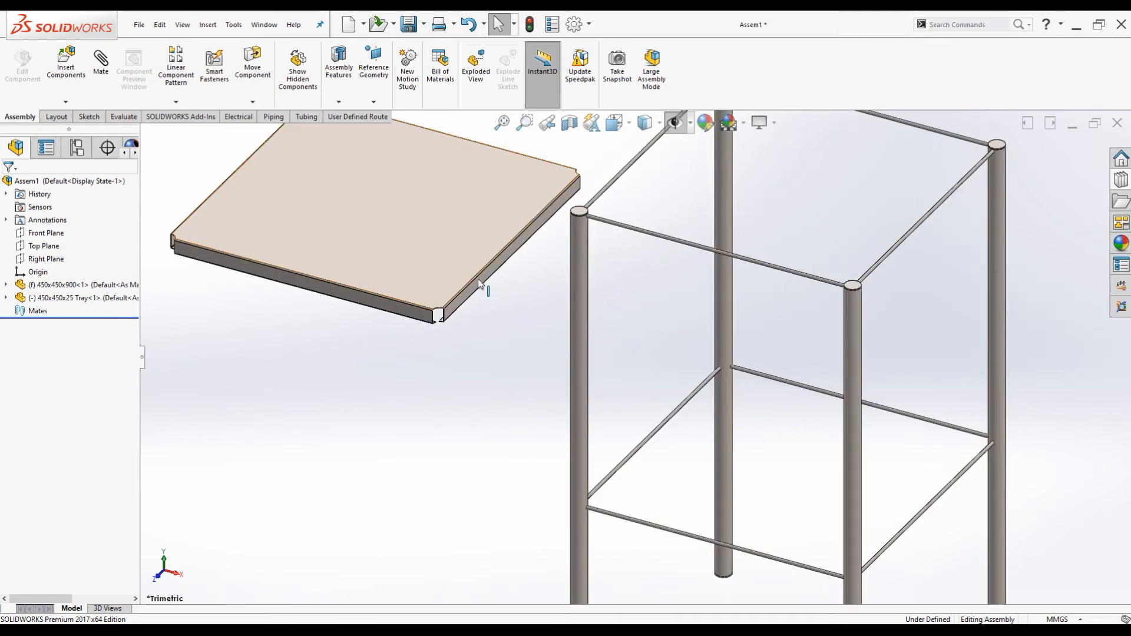
{"action": "scroll", "coordinate": [434, 328], "scroll_direction": "down", "scroll_amount": 3}
{"action": "scroll", "coordinate": [435, 327], "scroll_direction": "down", "scroll_amount": 2}
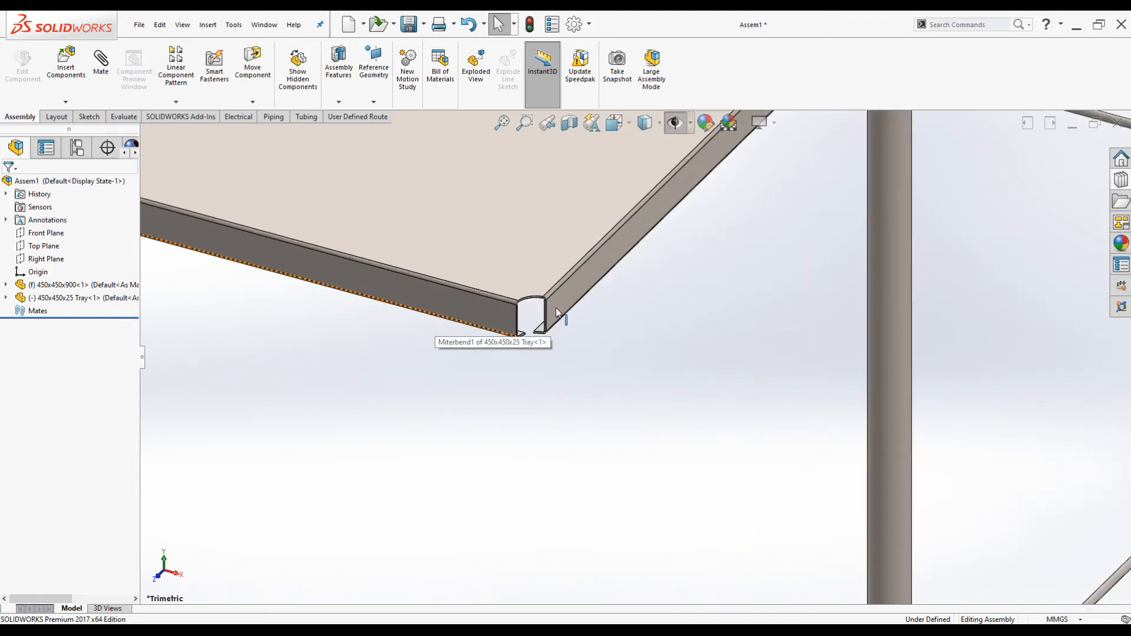
{"action": "scroll", "coordinate": [554, 309], "scroll_direction": "down", "scroll_amount": 2}
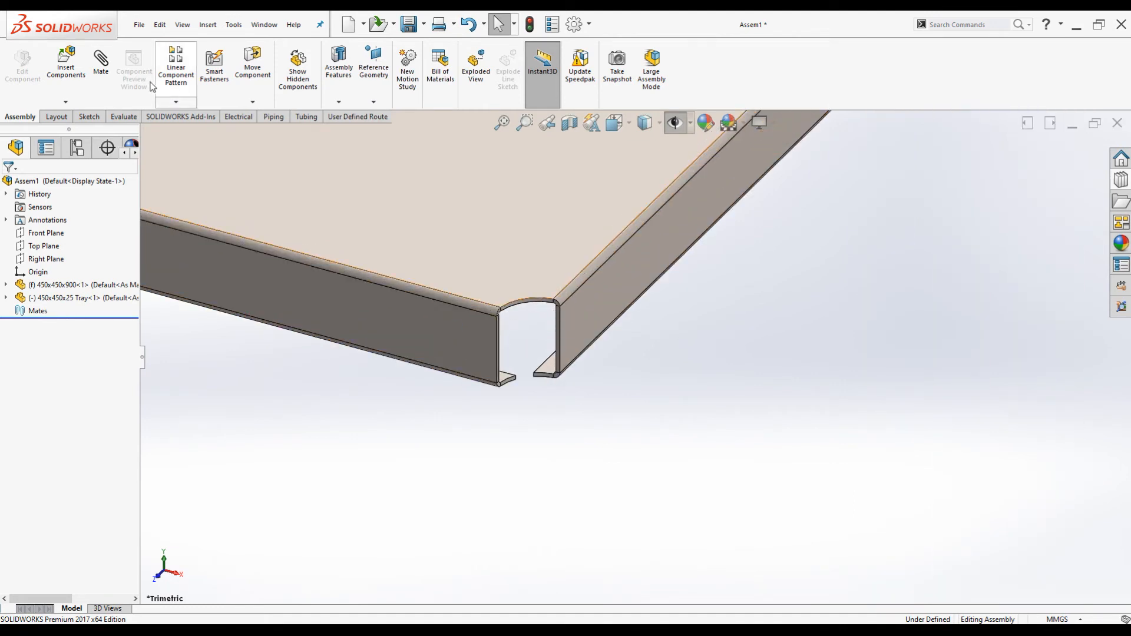
{"action": "scroll", "coordinate": [542, 318], "scroll_direction": "down", "scroll_amount": 5}
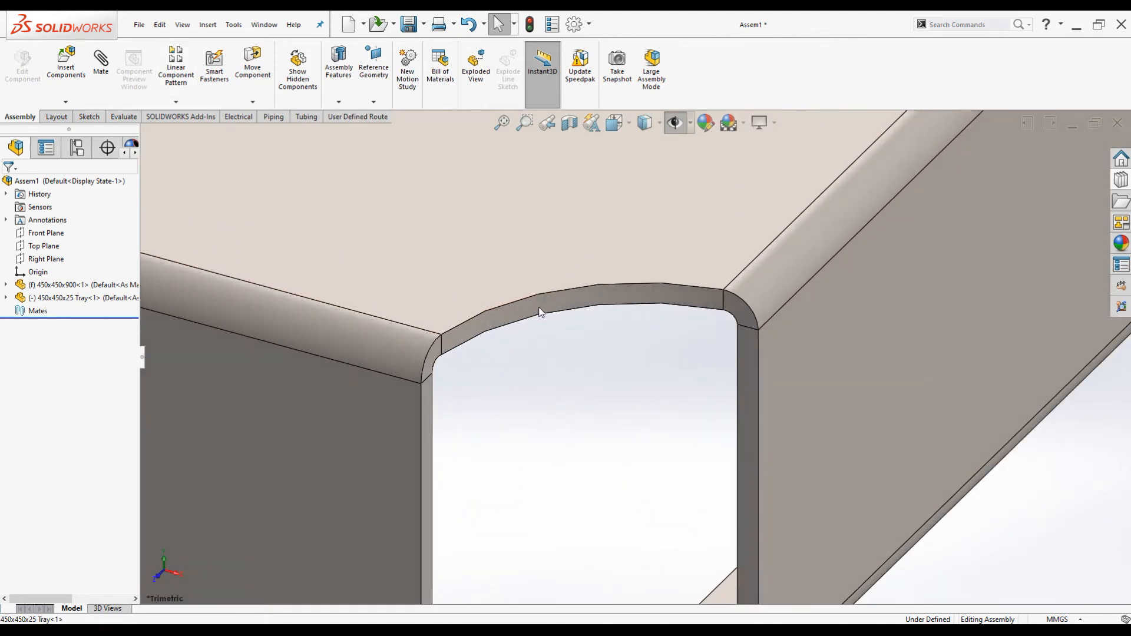
{"action": "left_click", "coordinate": [538, 307]}
{"action": "scroll", "coordinate": [545, 336], "scroll_direction": "up", "scroll_amount": 8}
{"action": "scroll", "coordinate": [548, 333], "scroll_direction": "up", "scroll_amount": 5}
{"action": "scroll", "coordinate": [728, 355], "scroll_direction": "down", "scroll_amount": 8}
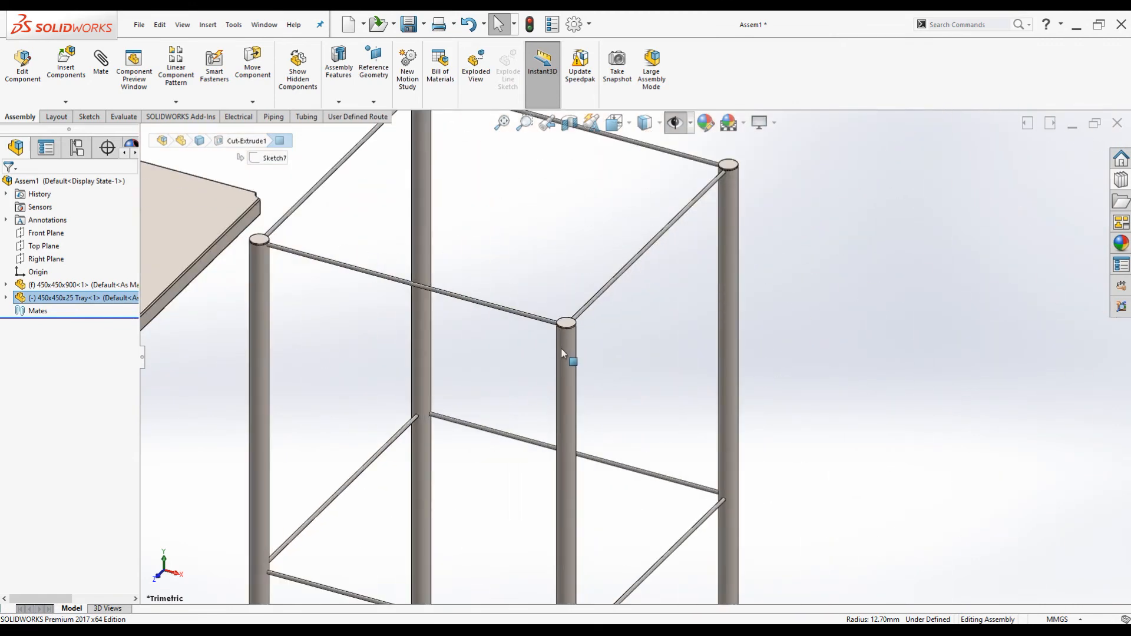
{"action": "left_click", "coordinate": [564, 347], "text": "ctrl"}
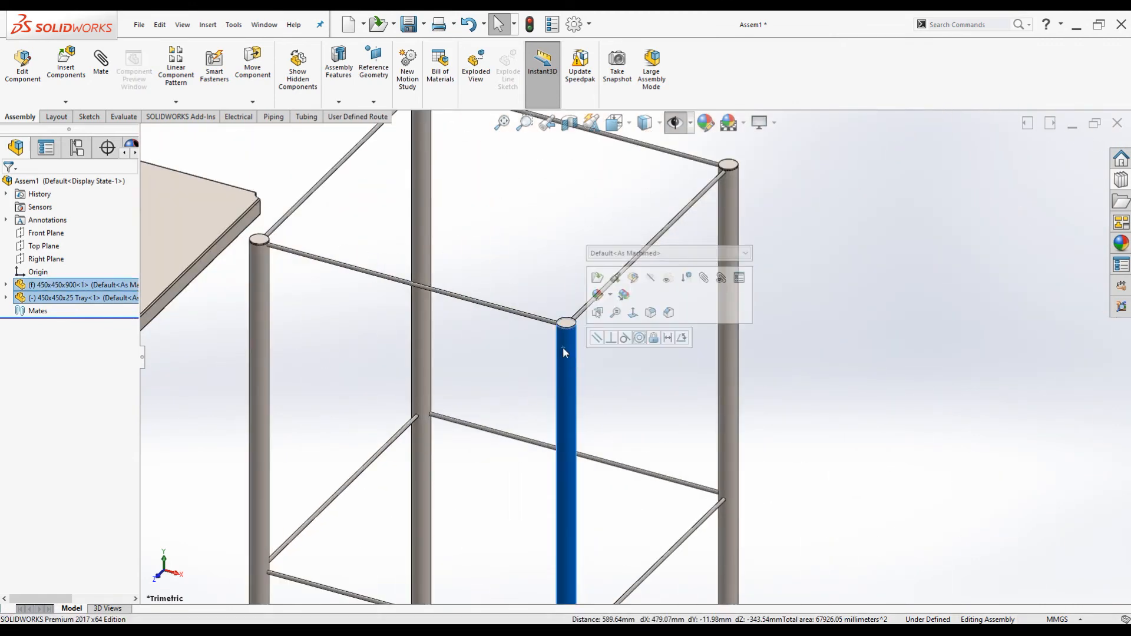
{"action": "left_click", "coordinate": [639, 338]}
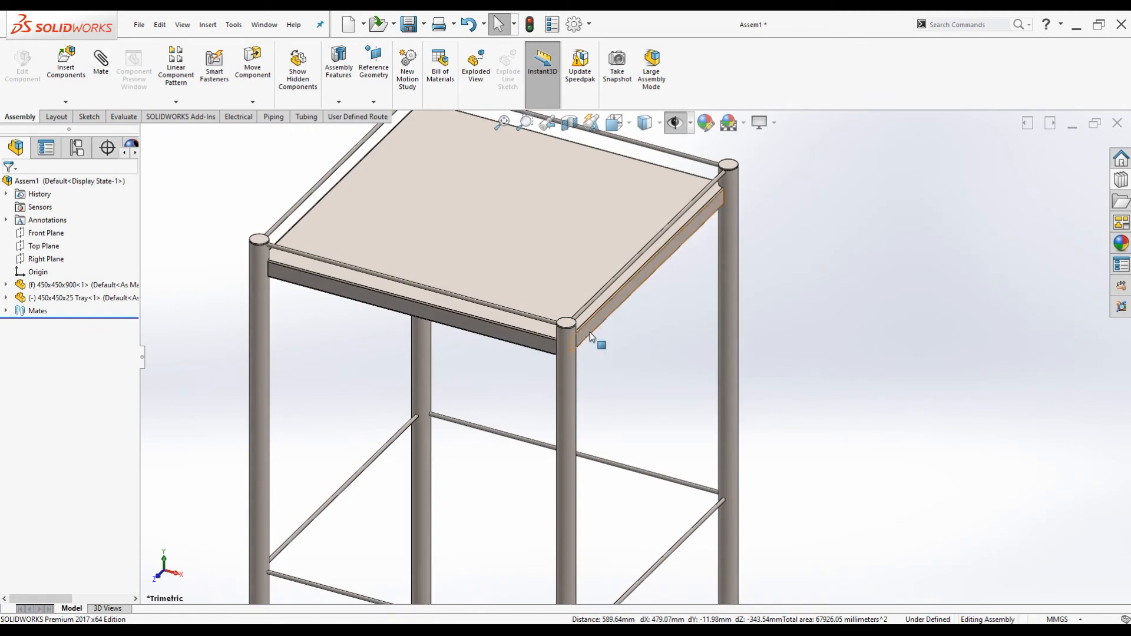
Swing the tray clear of the frame and add a concentric mate between its adjacent corner notch and the neighbouring frame leg.
{"action": "scroll", "coordinate": [360, 306], "scroll_direction": "up", "scroll_amount": 2}
{"action": "scroll", "coordinate": [363, 302], "scroll_direction": "down", "scroll_amount": 5}
{"action": "left_click_drag", "start_coordinate": [542, 275], "coordinate": [408, 325]}
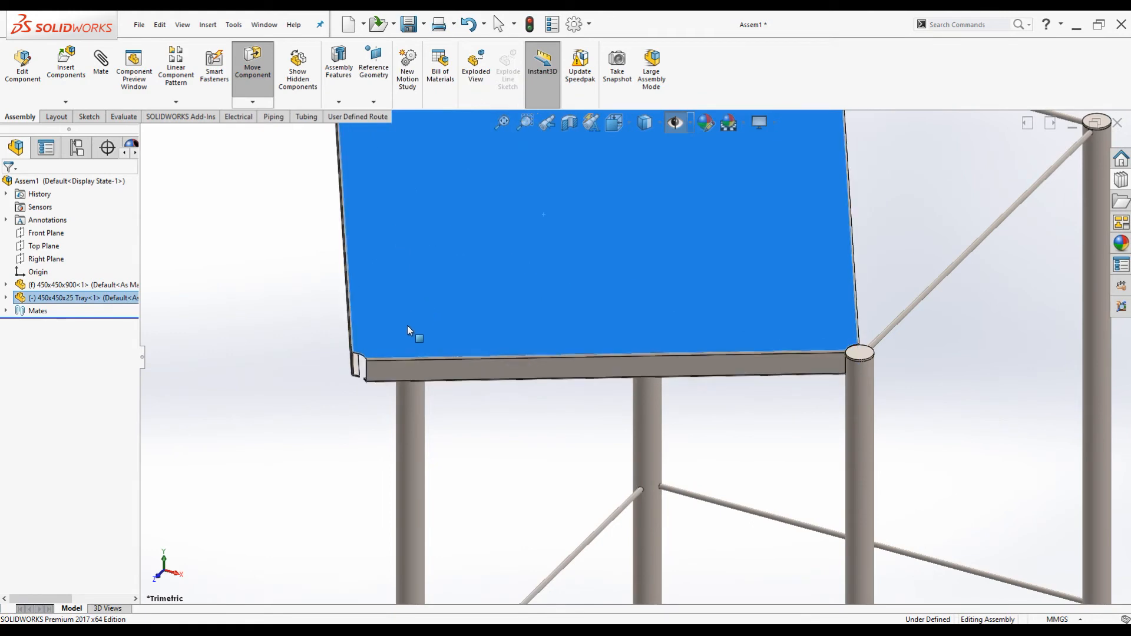
{"action": "scroll", "coordinate": [366, 359], "scroll_direction": "down", "scroll_amount": 5}
{"action": "left_click", "coordinate": [298, 369]}
{"action": "scroll", "coordinate": [538, 324], "scroll_direction": "down", "scroll_amount": 5}
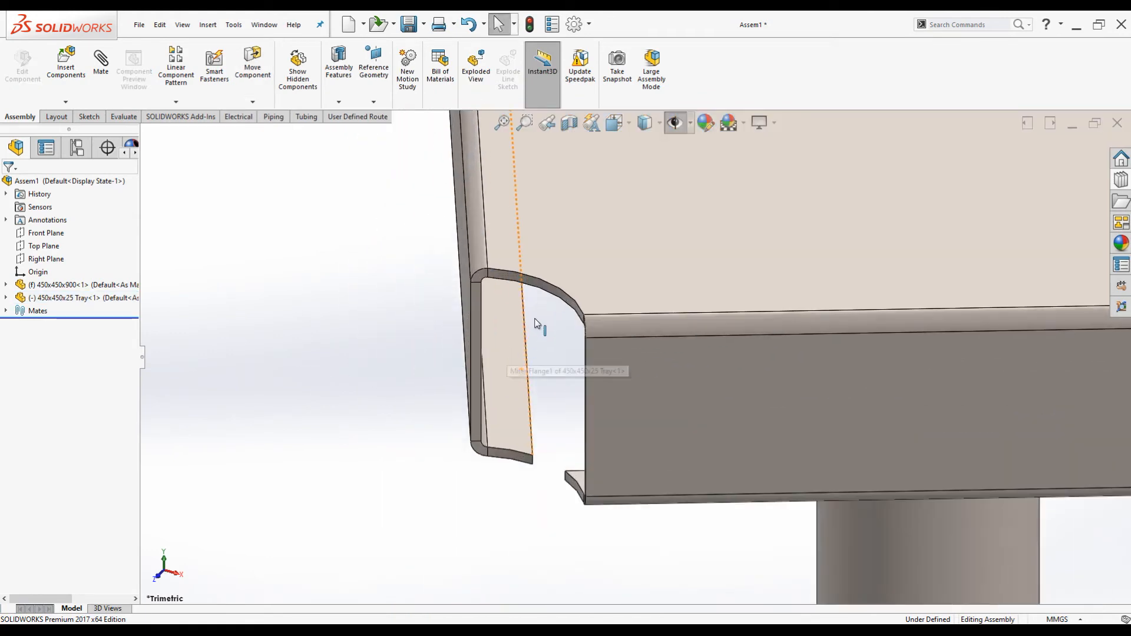
{"action": "left_click", "coordinate": [484, 247]}
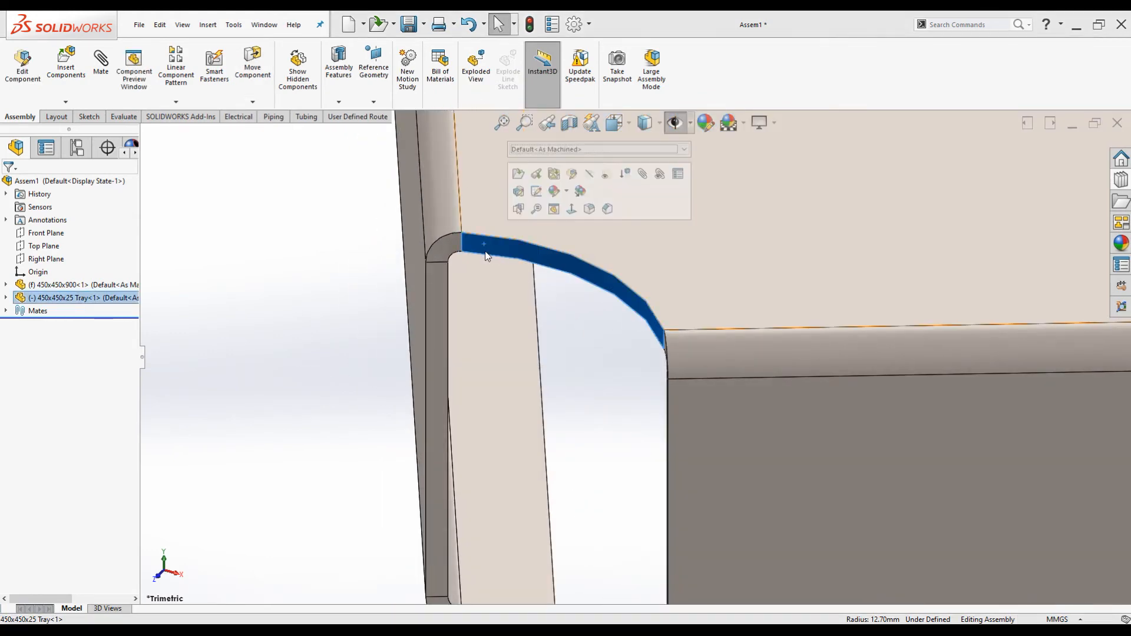
{"action": "scroll", "coordinate": [479, 265], "scroll_direction": "up", "scroll_amount": 6}
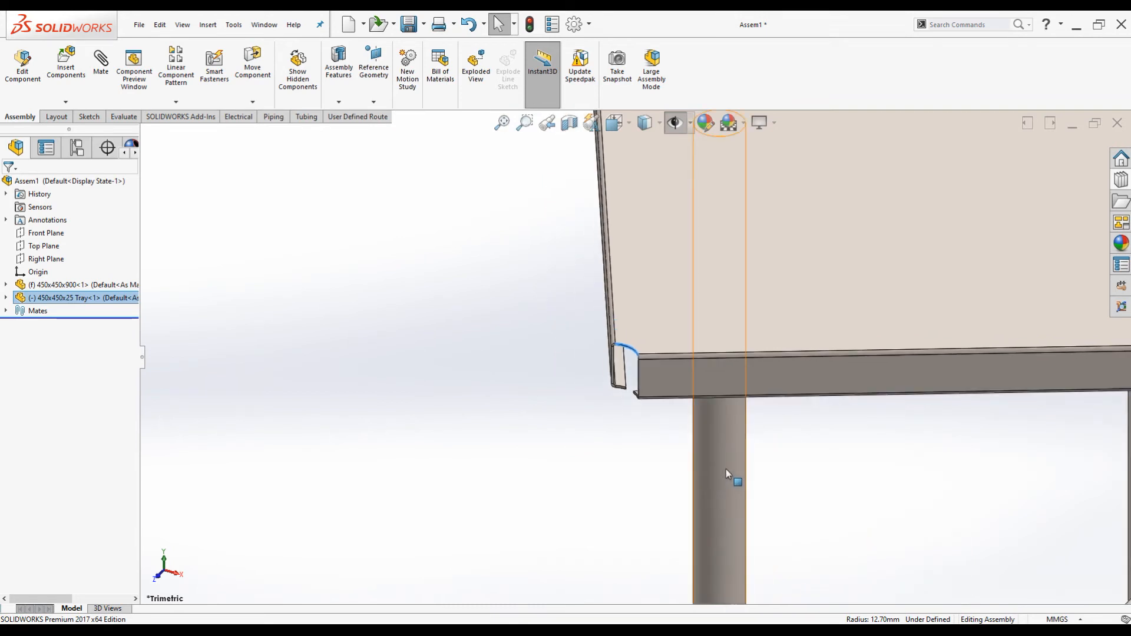
{"action": "left_click", "coordinate": [726, 465], "text": "ctrl"}
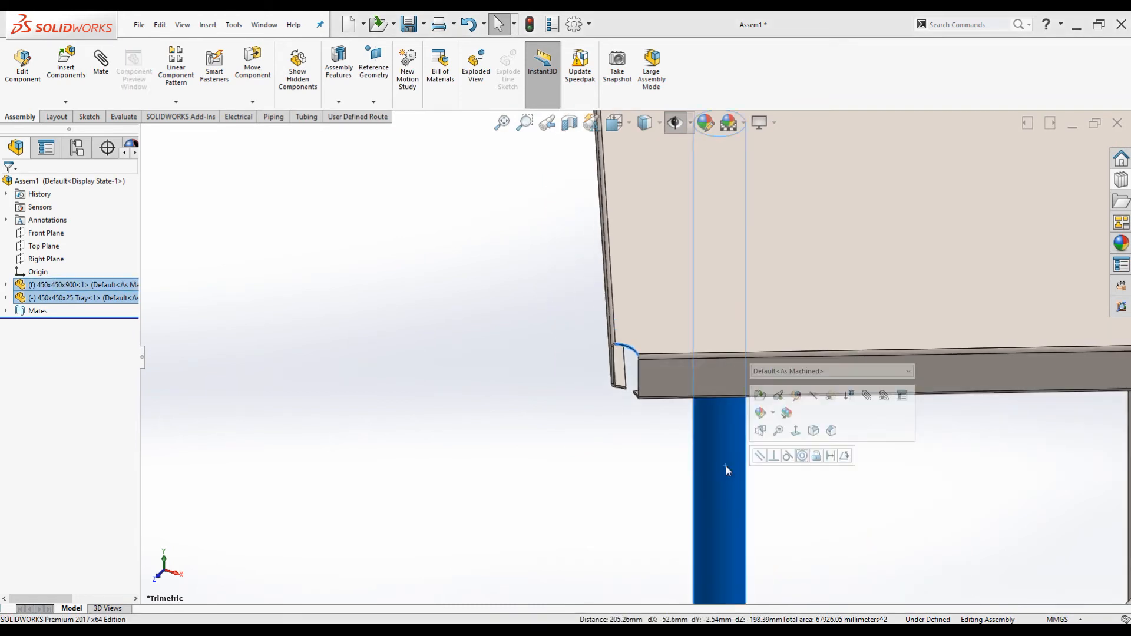
{"action": "left_click", "coordinate": [802, 456]}
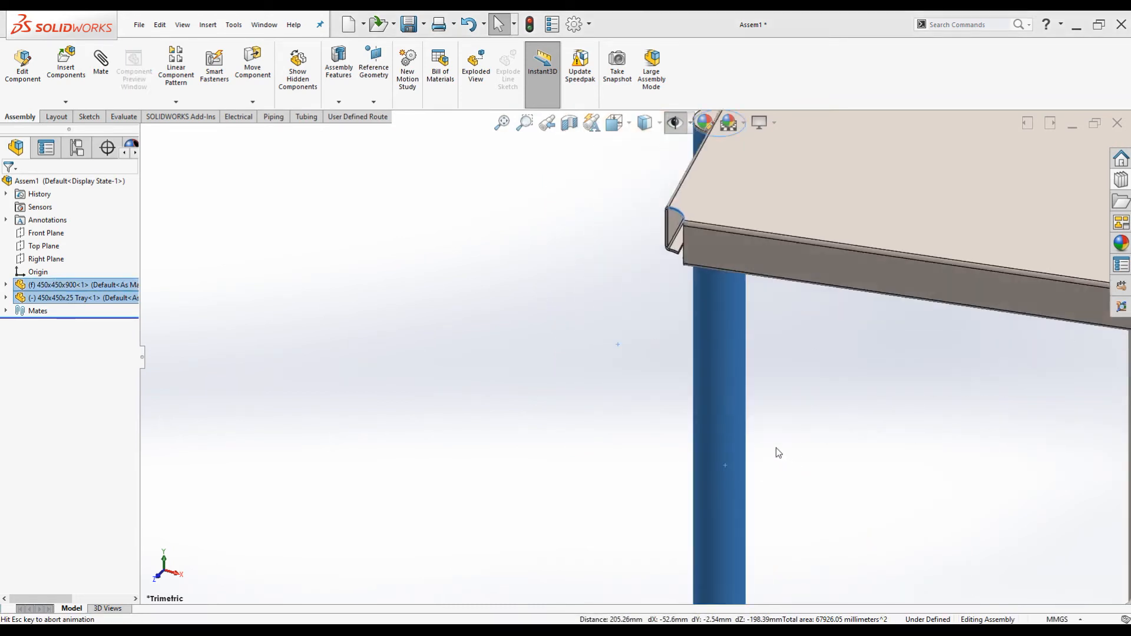
Slide the mated tray down along the legs so that it sits below the top rail.
{"action": "scroll", "coordinate": [670, 380], "scroll_direction": "up", "scroll_amount": 5}
{"action": "scroll", "coordinate": [628, 395], "scroll_direction": "up", "scroll_amount": 5}
{"action": "scroll", "coordinate": [727, 280], "scroll_direction": "down", "scroll_amount": 5}
{"action": "left_click_drag", "start_coordinate": [727, 280], "coordinate": [694, 416]}
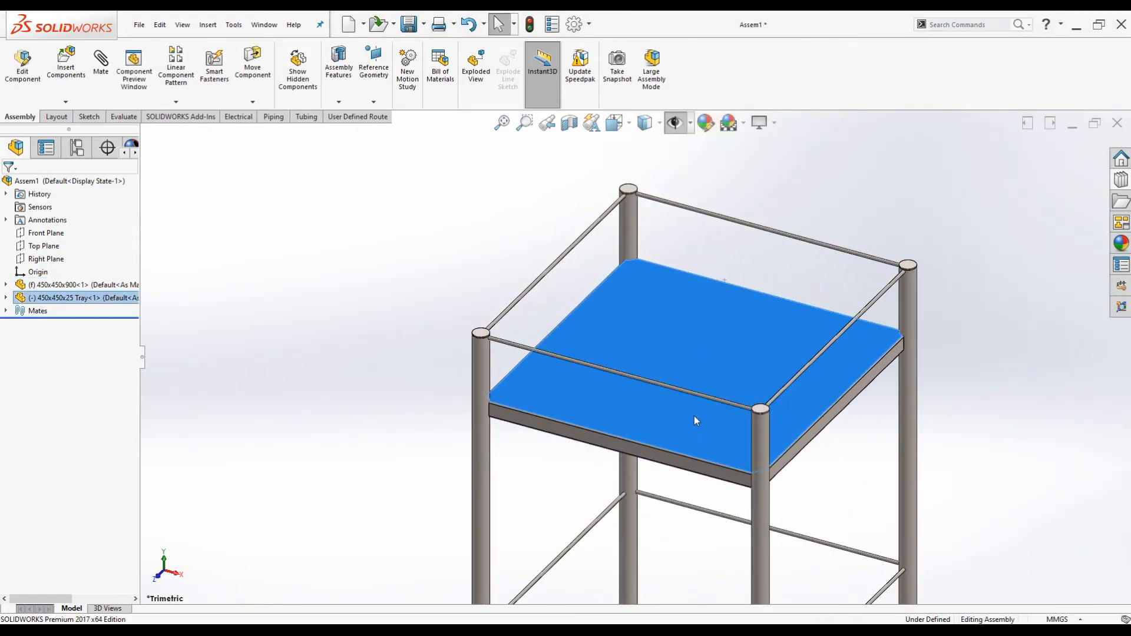
{"action": "left_click_drag", "start_coordinate": [666, 359], "coordinate": [646, 318]}
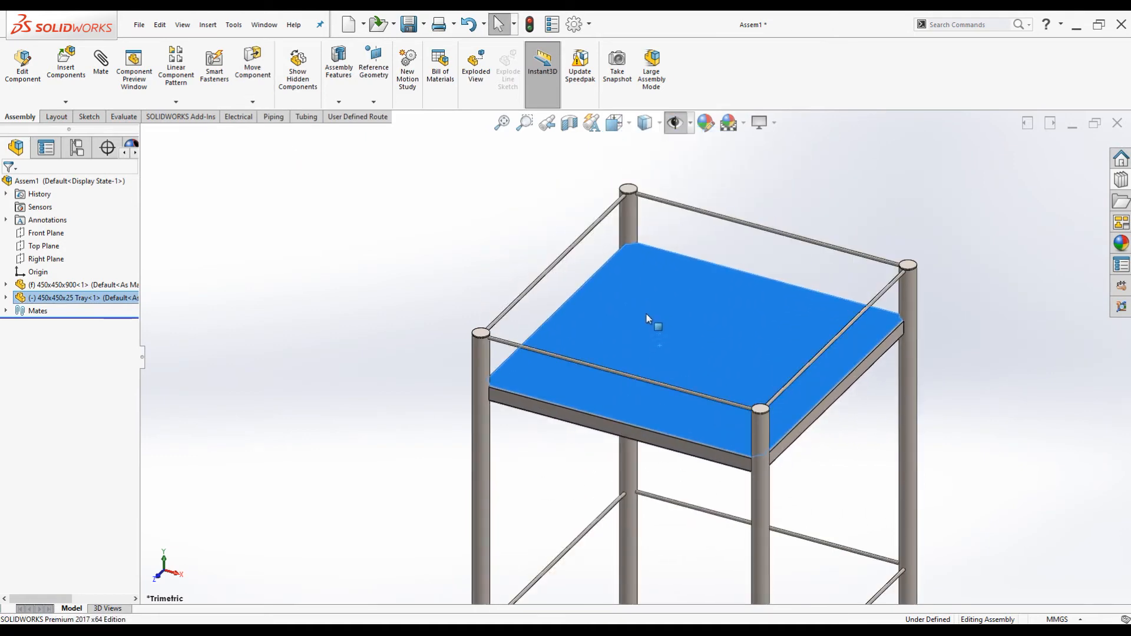
{"action": "left_click", "coordinate": [401, 283]}
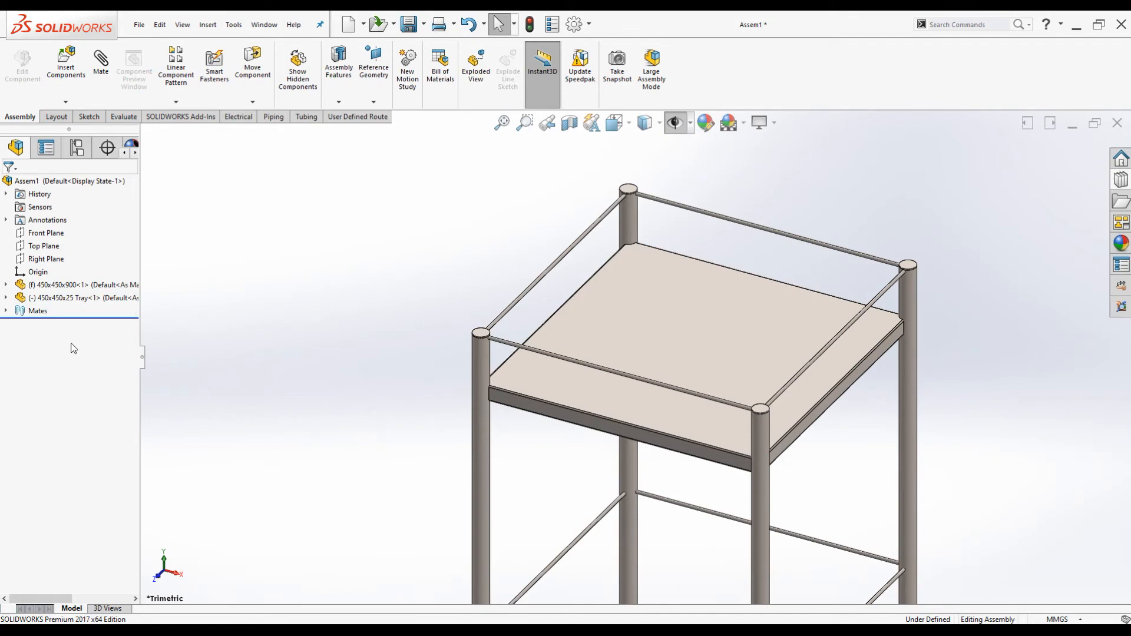
Add a 50 mm distance mate between the tray's top face and the frame's Trolly Top plane.
{"action": "left_click", "coordinate": [6, 285]}
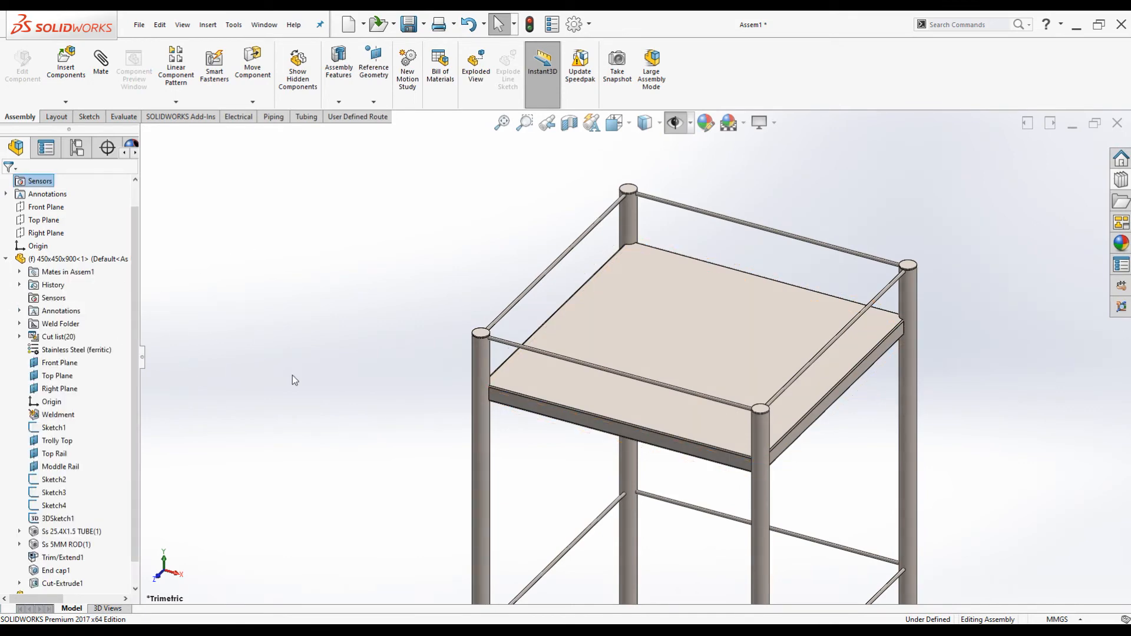
{"action": "left_click", "coordinate": [605, 332]}
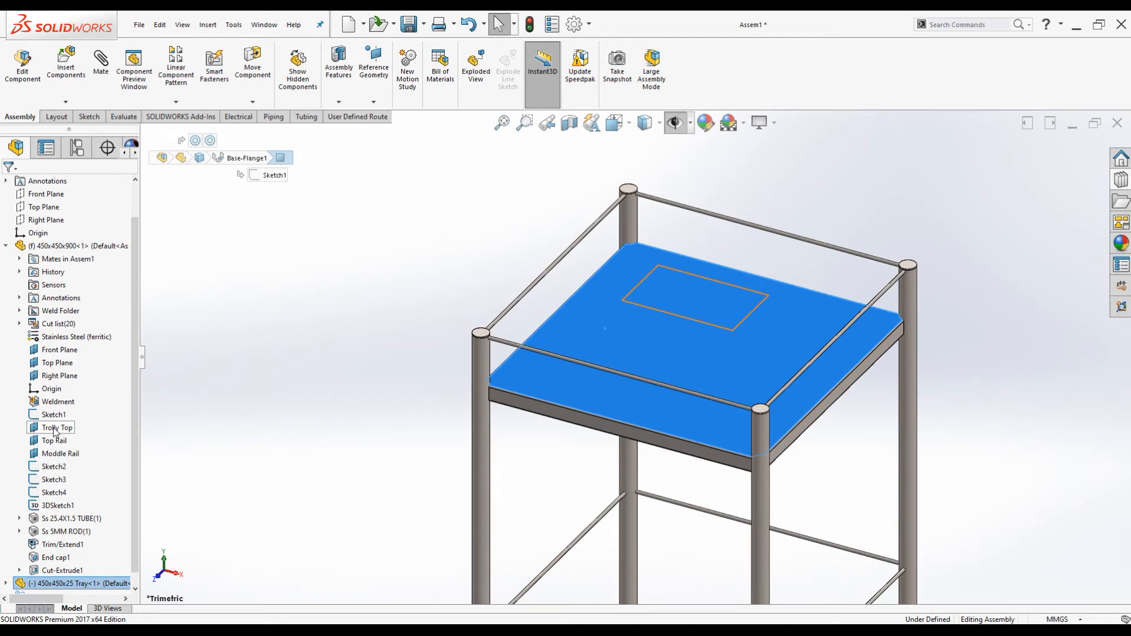
{"action": "left_click", "coordinate": [55, 430]}
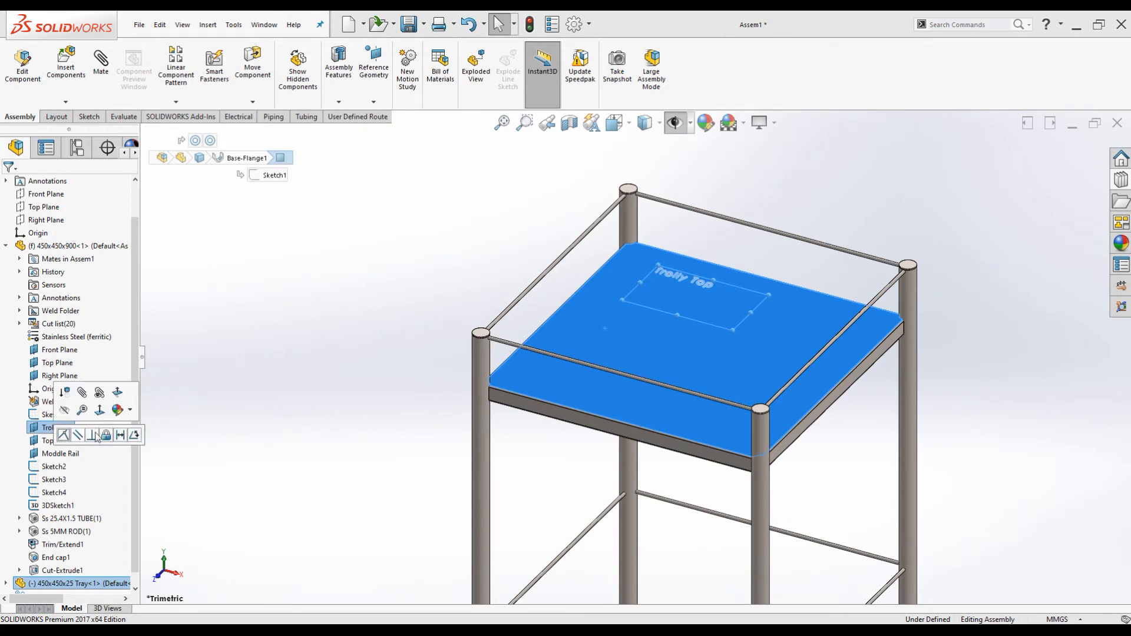
{"action": "left_click", "coordinate": [120, 436]}
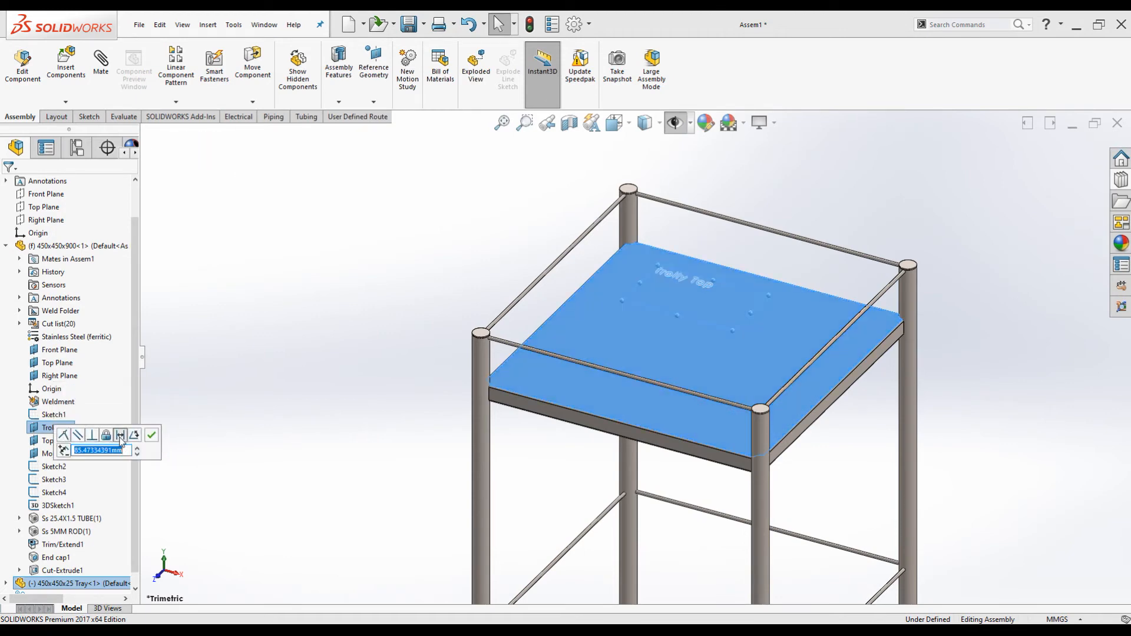
{"action": "type", "text": "50"}
{"action": "key", "text": "Return"}
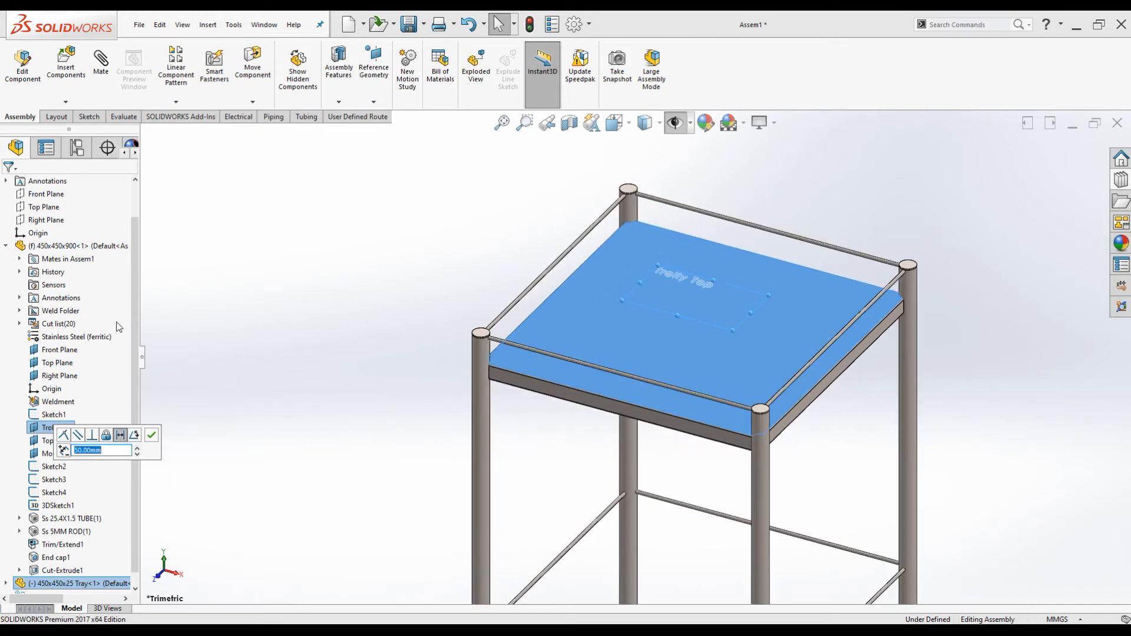
{"action": "left_click", "coordinate": [151, 436]}
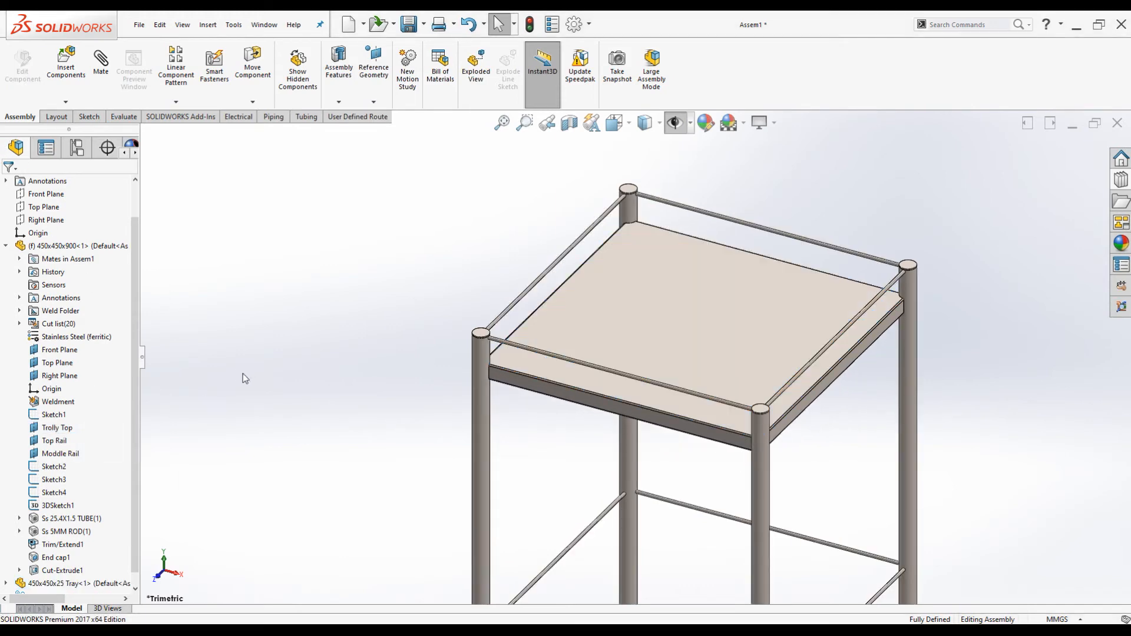
Copy the 450x450x25 Tray within the assembly and place the second tray above the frame.
{"action": "scroll", "coordinate": [587, 347], "scroll_direction": "up", "scroll_amount": 3}
{"action": "middle_click_drag", "start_coordinate": [591, 351], "coordinate": [563, 361]}
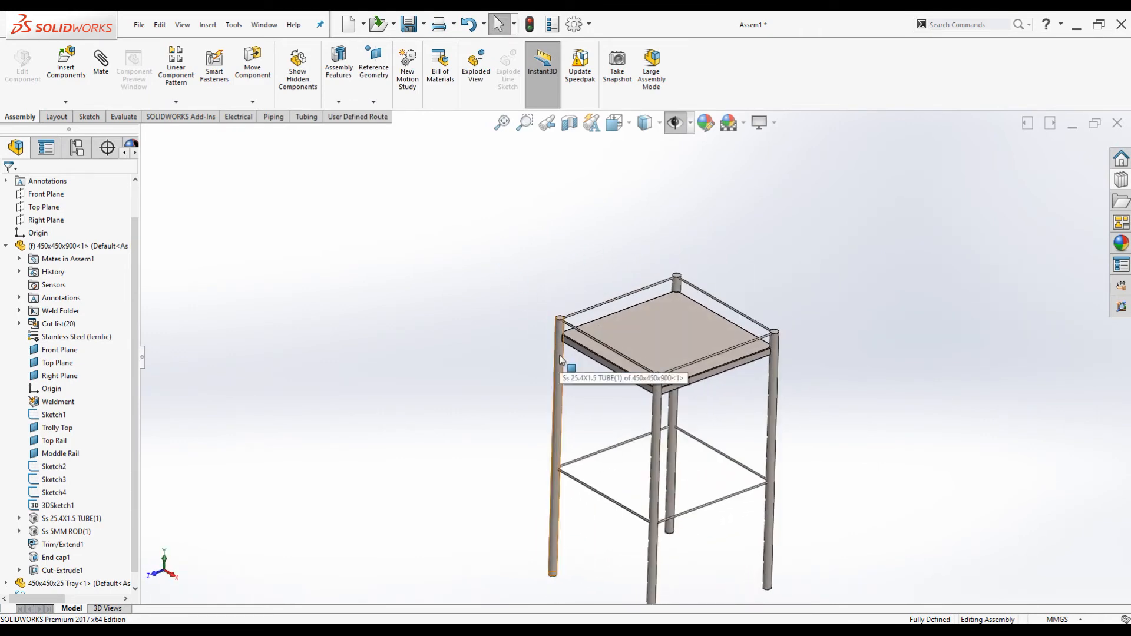
{"action": "scroll", "coordinate": [641, 352], "scroll_direction": "down", "scroll_amount": 3}
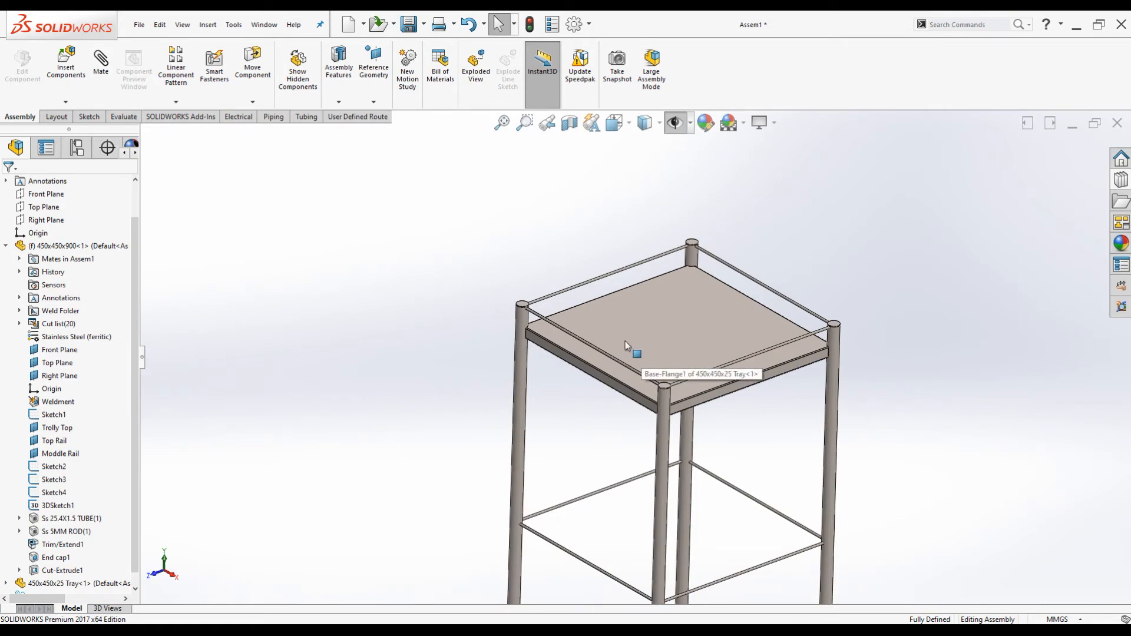
{"action": "scroll", "coordinate": [611, 316], "scroll_direction": "up", "scroll_amount": 4}
{"action": "scroll", "coordinate": [639, 350], "scroll_direction": "down", "scroll_amount": 5}
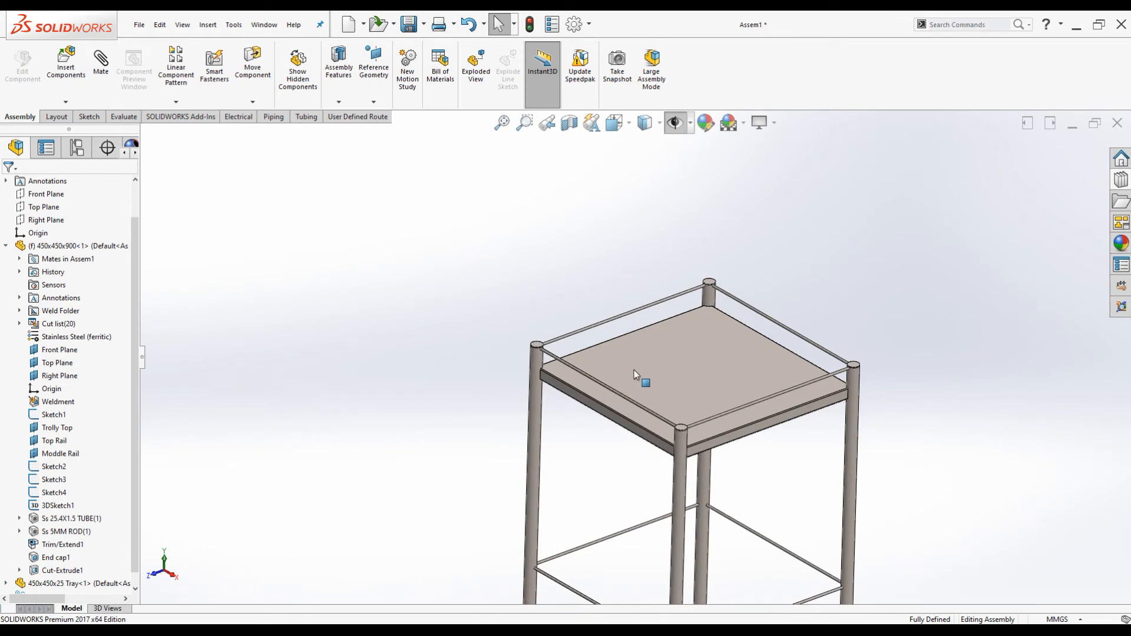
{"action": "left_click", "coordinate": [634, 361]}
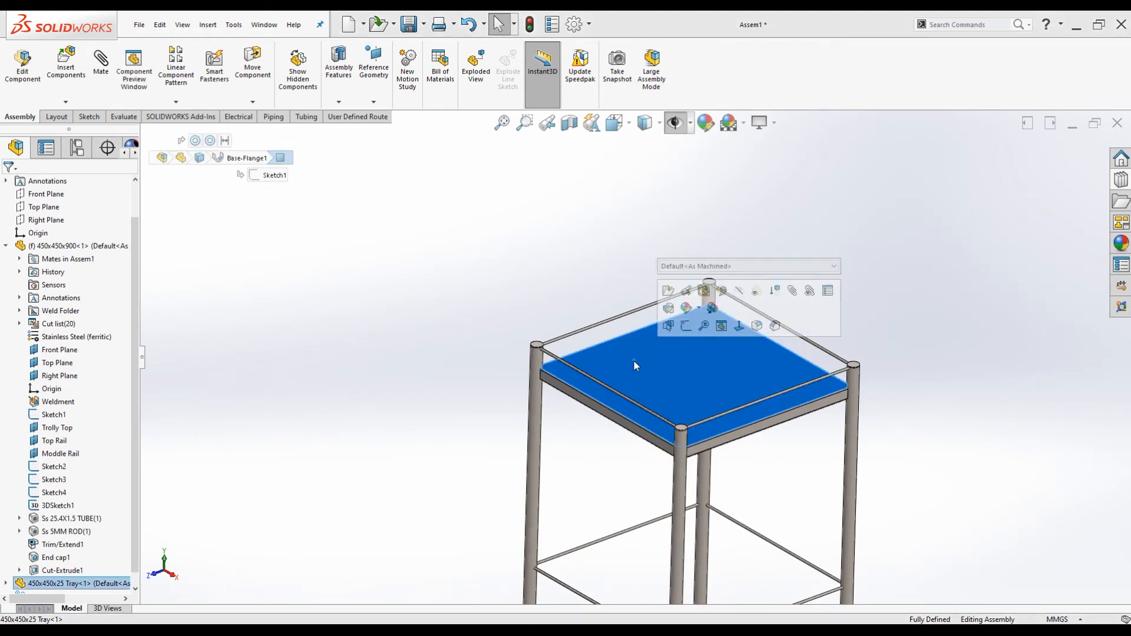
{"action": "left_click_drag", "start_coordinate": [634, 359], "coordinate": [589, 232]}
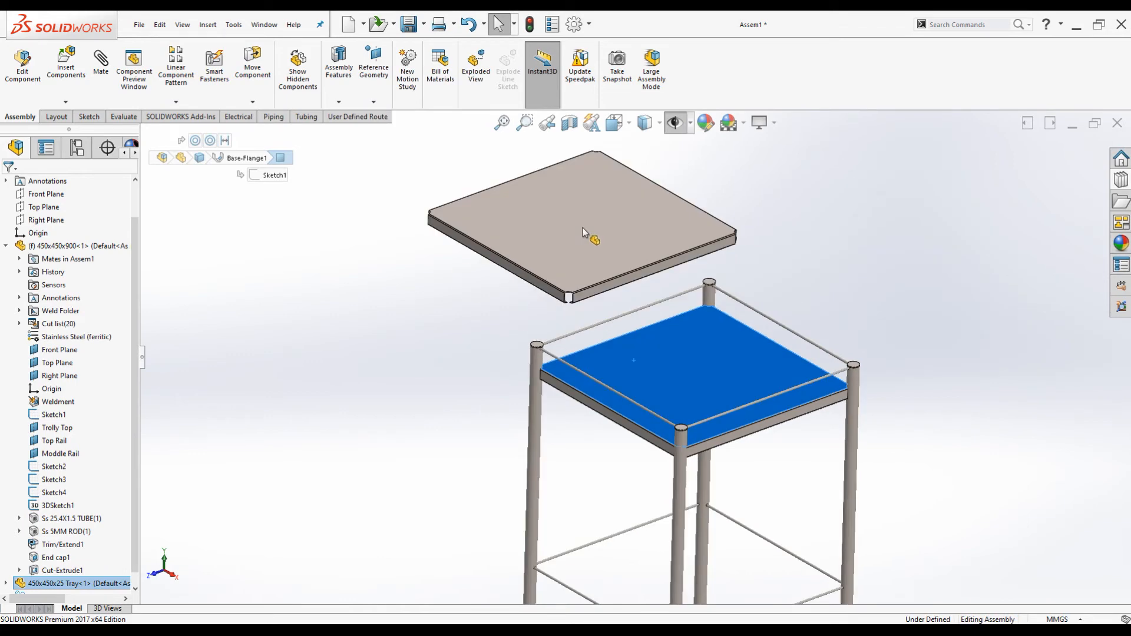
{"action": "scroll", "coordinate": [603, 297], "scroll_direction": "up", "scroll_amount": 2}
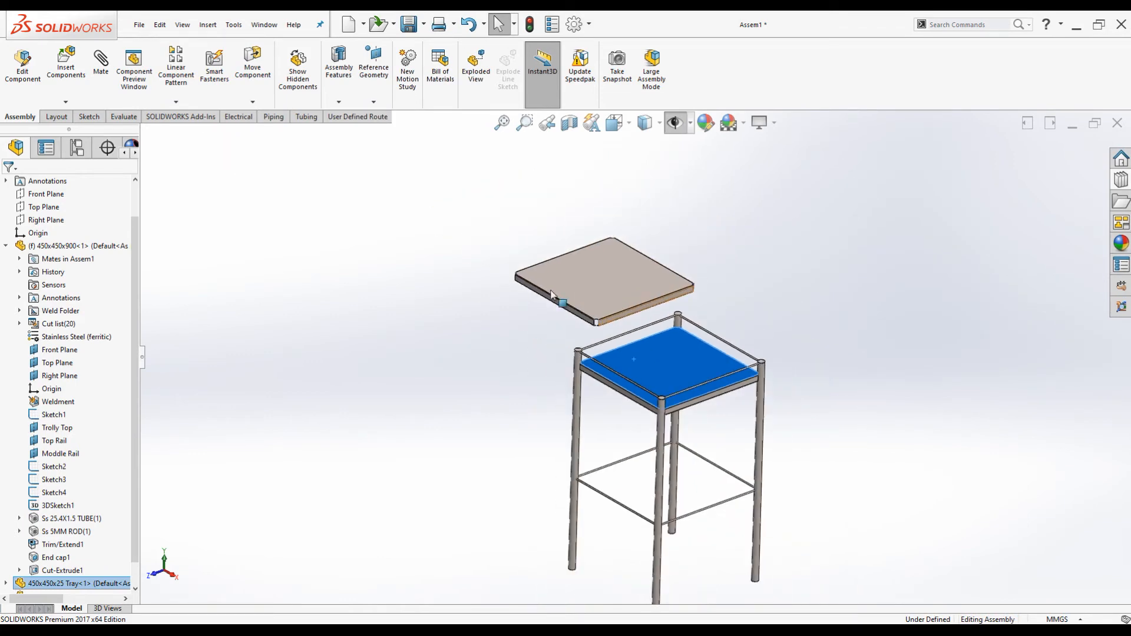
{"action": "key", "text": "Escape"}
Add a concentric mate between the second tray's front corner notch and the frame's front leg, continuing despite the memory warning.
{"action": "scroll", "coordinate": [606, 321], "scroll_direction": "down", "scroll_amount": 6}
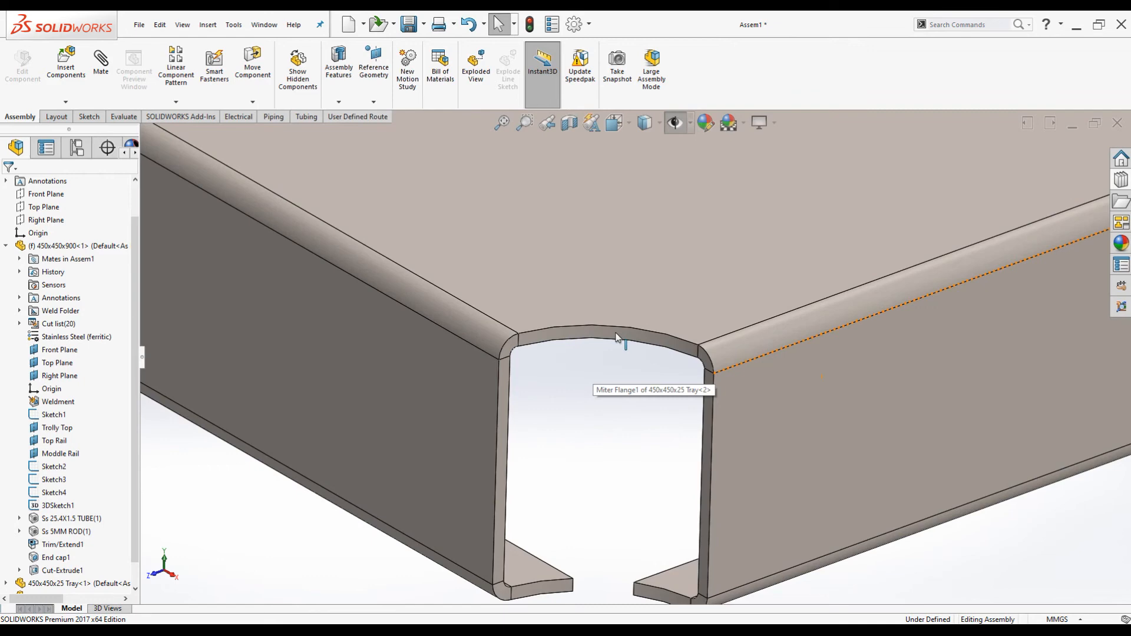
{"action": "left_click", "coordinate": [616, 337]}
{"action": "scroll", "coordinate": [585, 263], "scroll_direction": "up", "scroll_amount": 8}
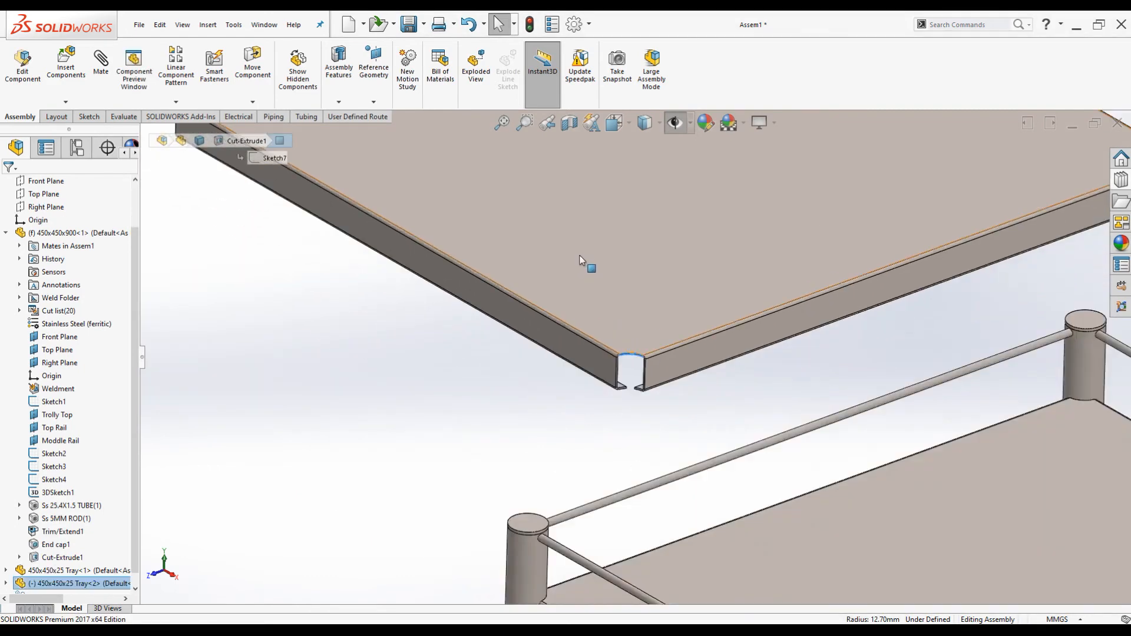
{"action": "scroll", "coordinate": [676, 445], "scroll_direction": "down", "scroll_amount": 5}
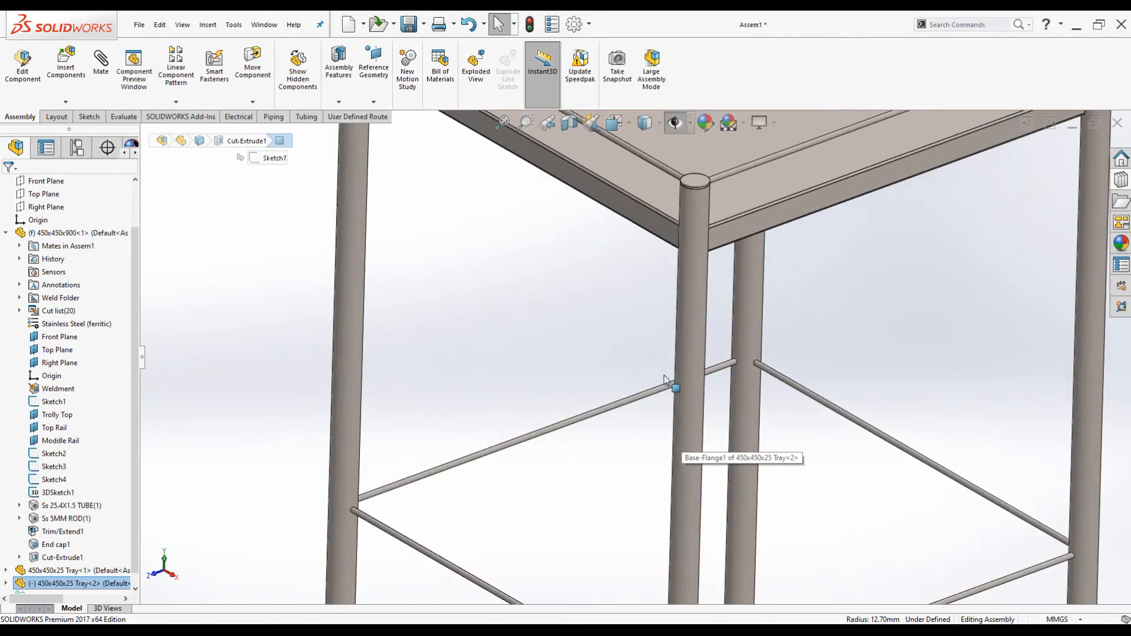
{"action": "left_click", "coordinate": [687, 346]}
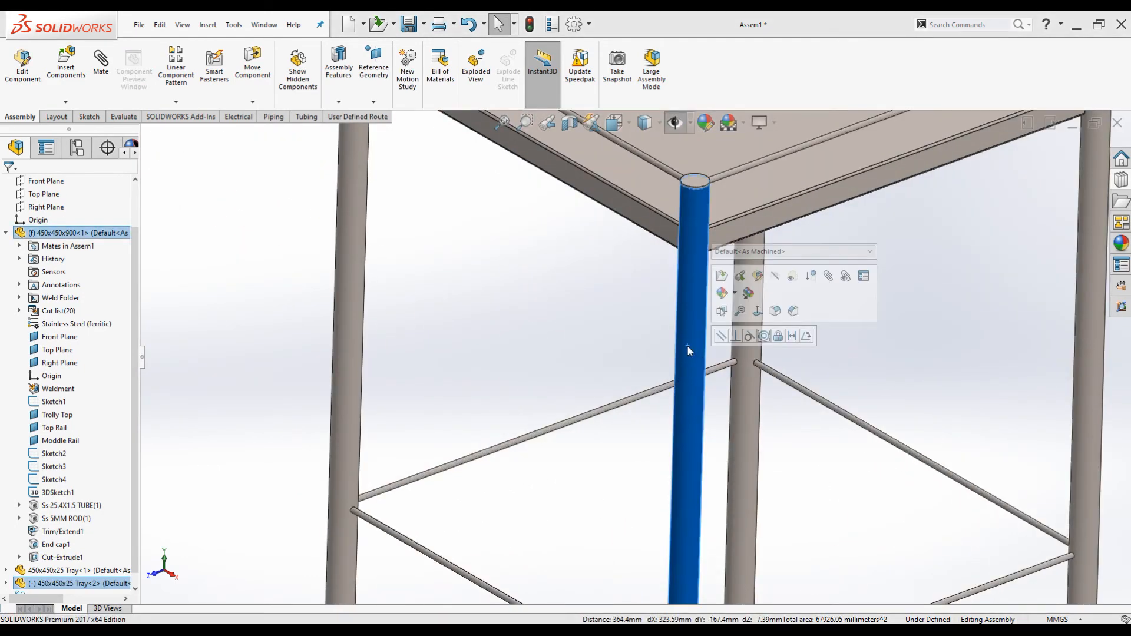
{"action": "left_click", "coordinate": [763, 337]}
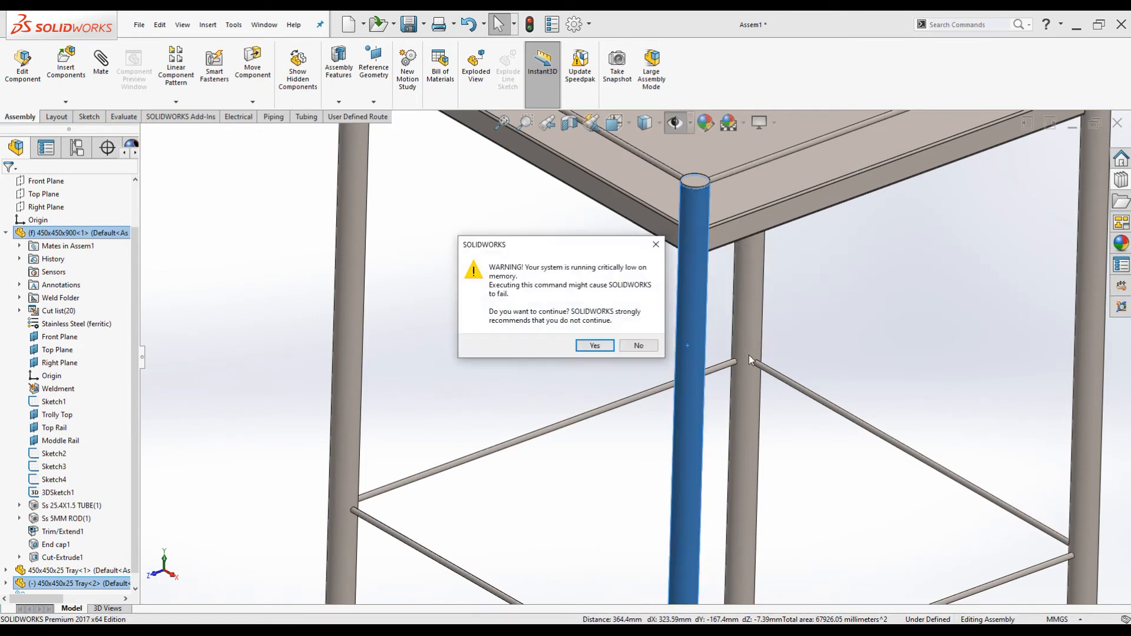
{"action": "left_click", "coordinate": [594, 347]}
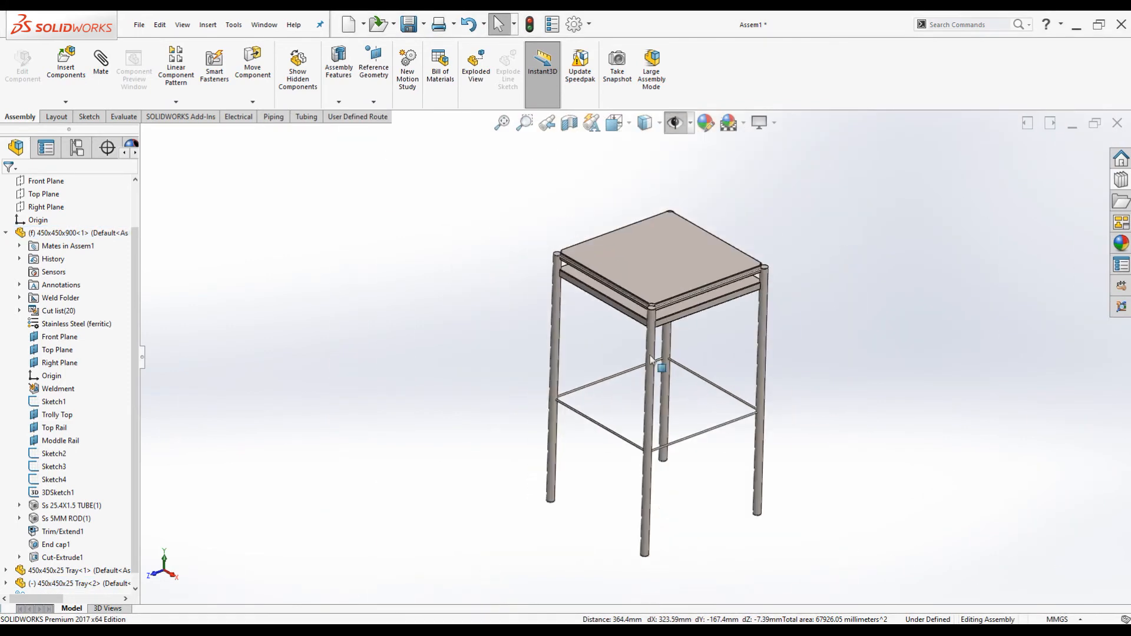
Move the second tray down along the front leg to below the first tray.
{"action": "scroll", "coordinate": [656, 366], "scroll_direction": "down", "scroll_amount": 3}
{"action": "left_click", "coordinate": [637, 298]}
{"action": "left_click", "coordinate": [631, 419]}
Add a concentric mate between the second tray's adjacent corner notch and the frame leg beside it.
{"action": "middle_click_drag", "start_coordinate": [536, 405], "coordinate": [434, 333]}
{"action": "scroll", "coordinate": [413, 333], "scroll_direction": "down", "scroll_amount": 5}
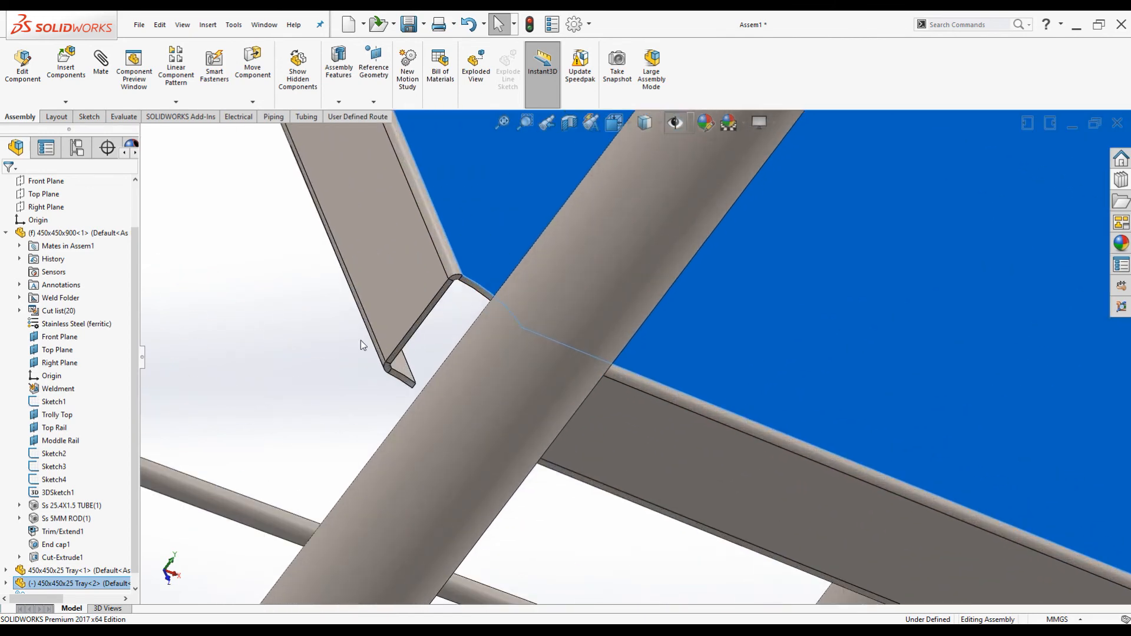
{"action": "scroll", "coordinate": [479, 313], "scroll_direction": "down", "scroll_amount": 5}
{"action": "left_click", "coordinate": [507, 318]}
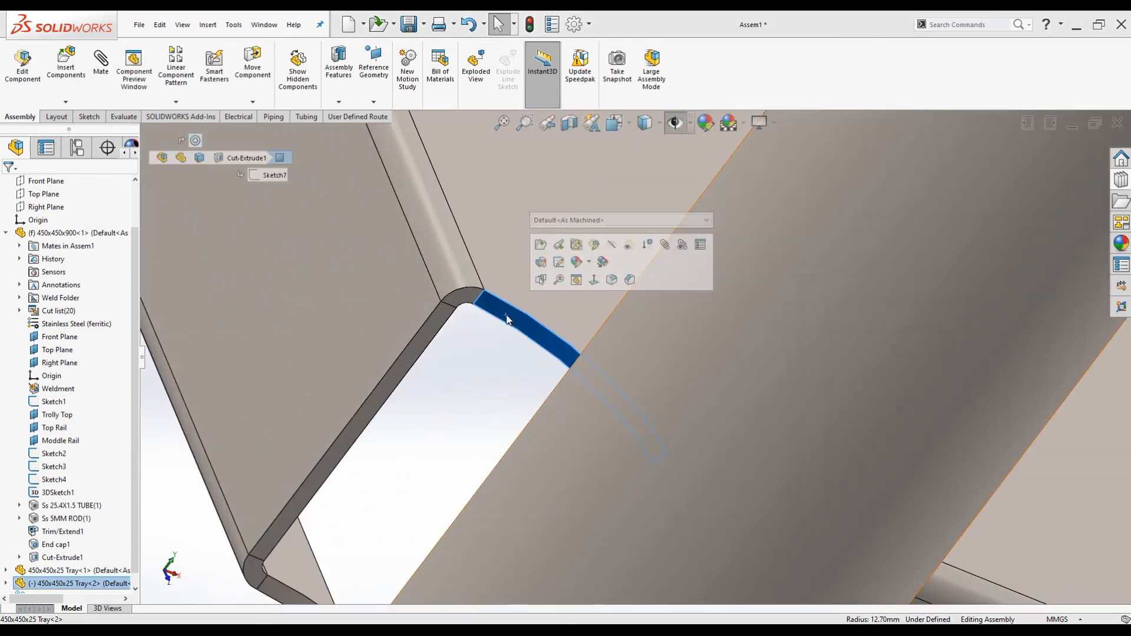
{"action": "scroll", "coordinate": [555, 270], "scroll_direction": "up", "scroll_amount": 8}
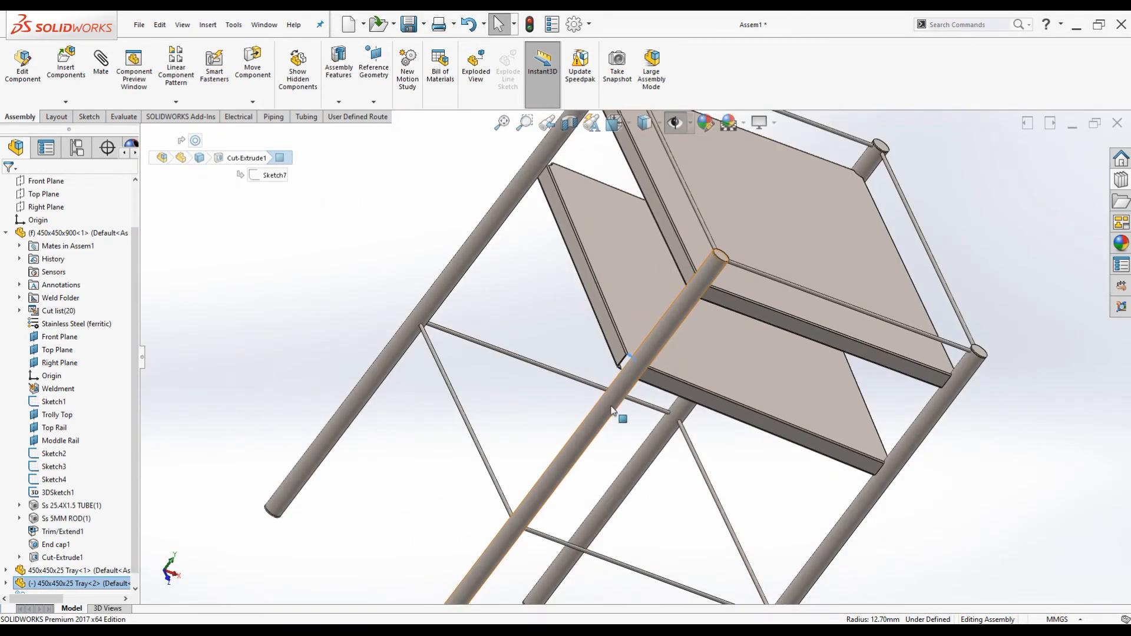
{"action": "left_click", "coordinate": [613, 410]}
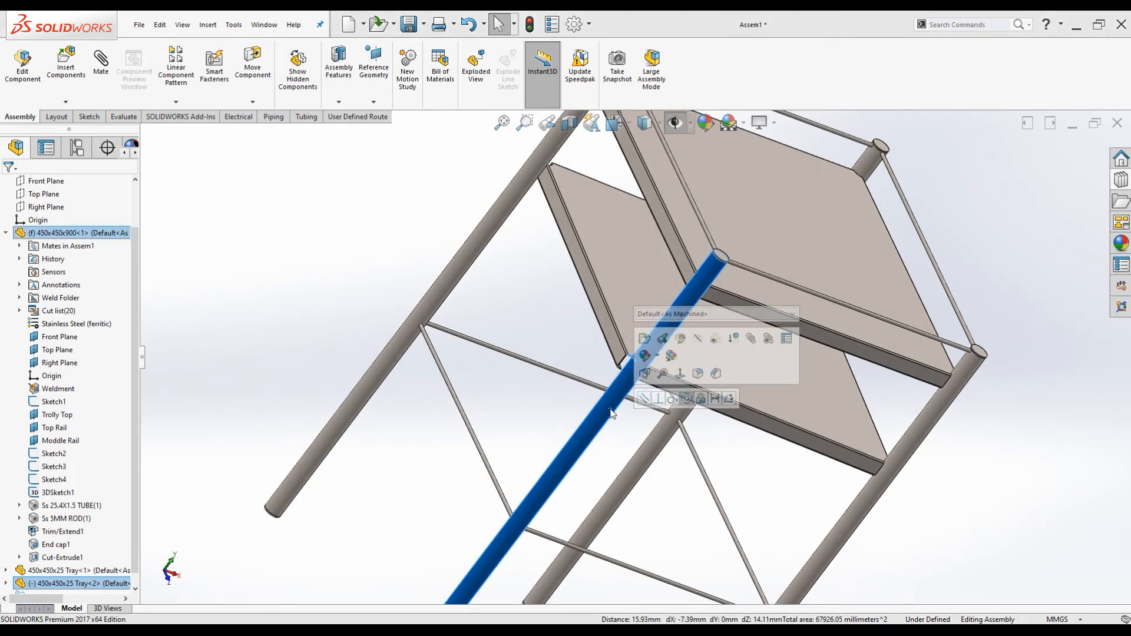
{"action": "left_click", "coordinate": [600, 395]}
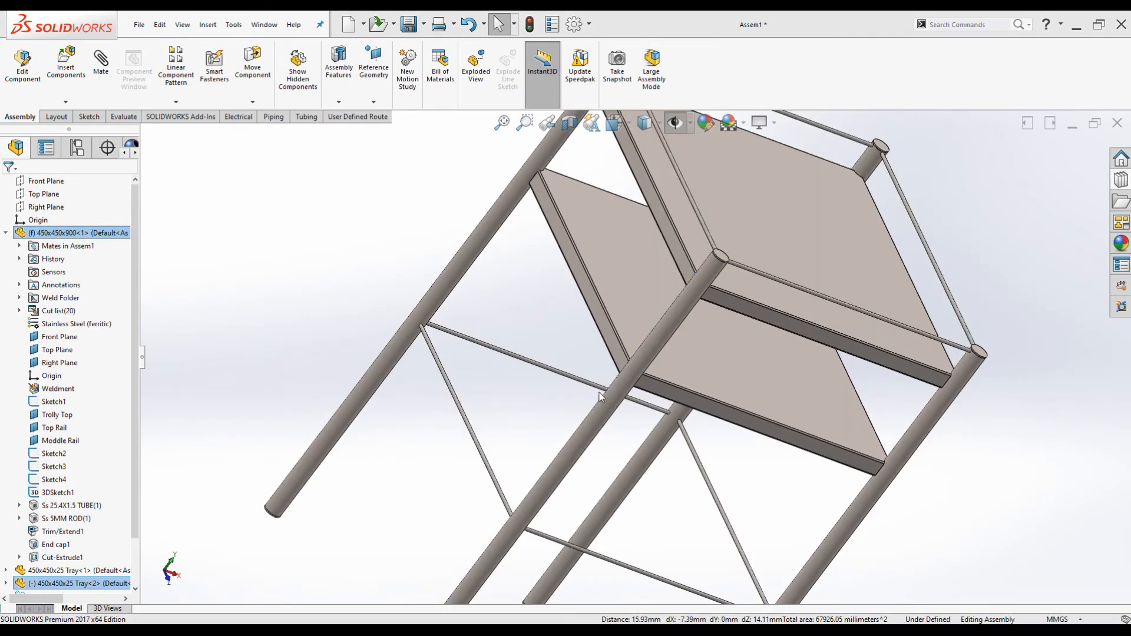
Slide the second tray down along the legs to below the middle rail.
{"action": "scroll", "coordinate": [578, 366], "scroll_direction": "up", "scroll_amount": 6}
{"action": "middle_click_drag", "start_coordinate": [578, 366], "coordinate": [525, 285]}
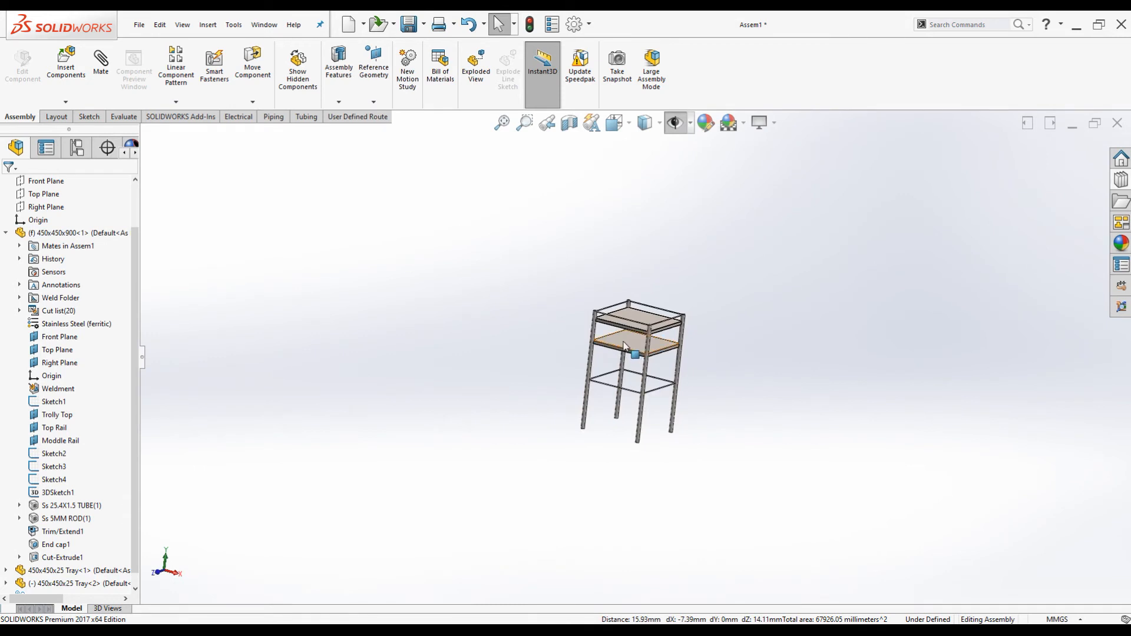
{"action": "left_click_drag", "start_coordinate": [623, 347], "coordinate": [584, 455]}
{"action": "key", "text": "Escape"}
Add a 50 mm distance mate between the second tray's upper face and the frame's Moddle Rail plane.
{"action": "scroll", "coordinate": [589, 383], "scroll_direction": "down", "scroll_amount": 4}
{"action": "left_click", "coordinate": [606, 386]}
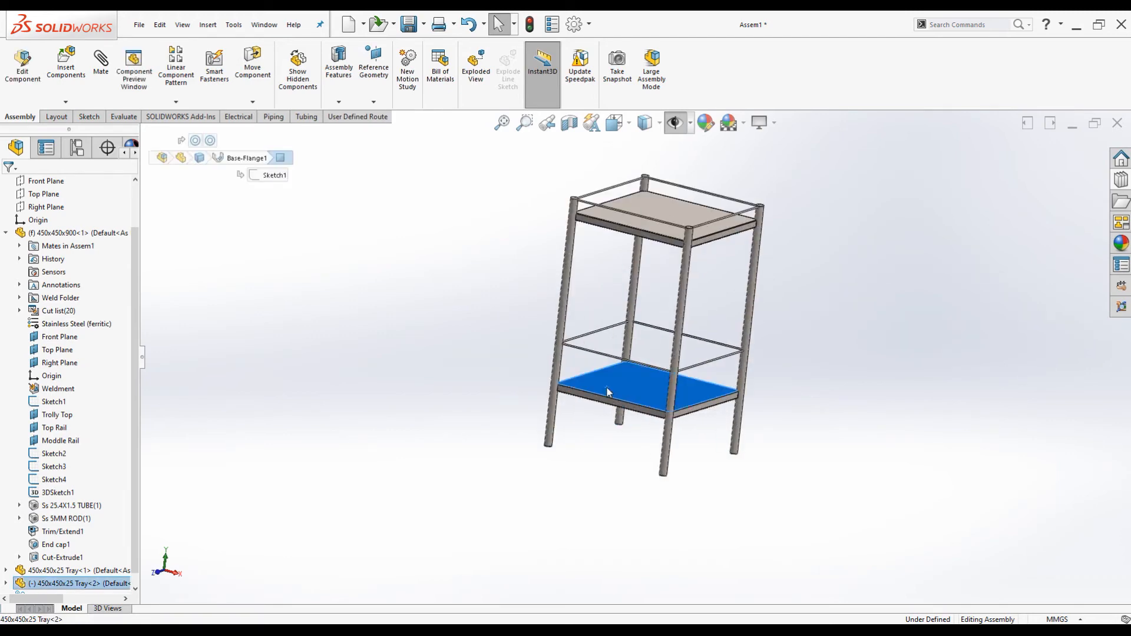
{"action": "left_click", "coordinate": [57, 446]}
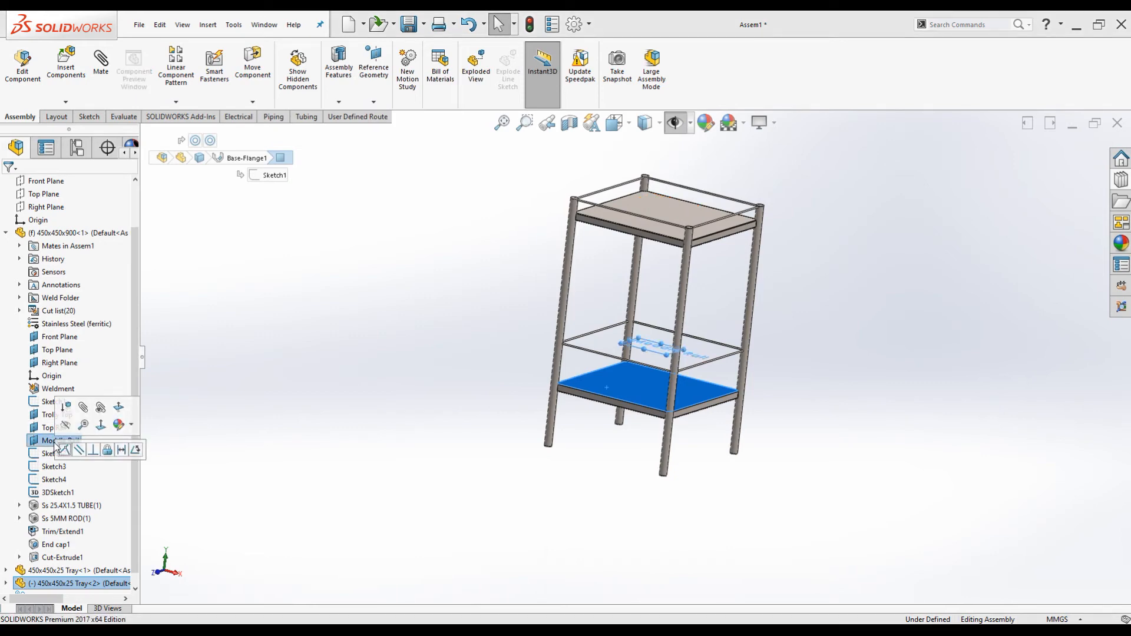
{"action": "left_click", "coordinate": [121, 450]}
{"action": "type", "text": "50"}
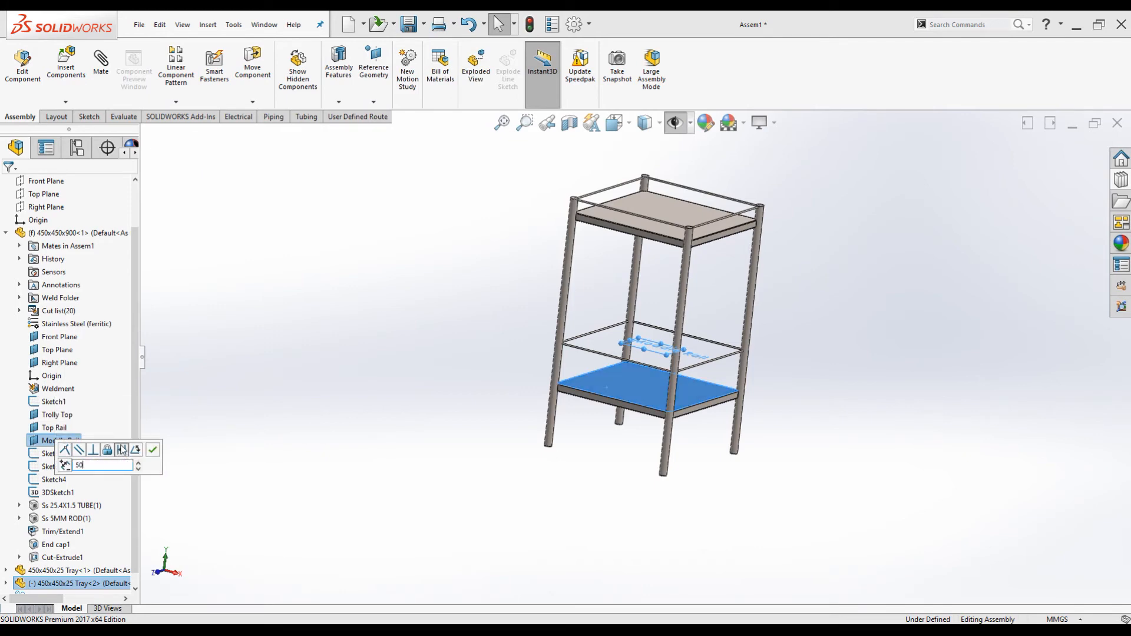
{"action": "key", "text": "Return"}
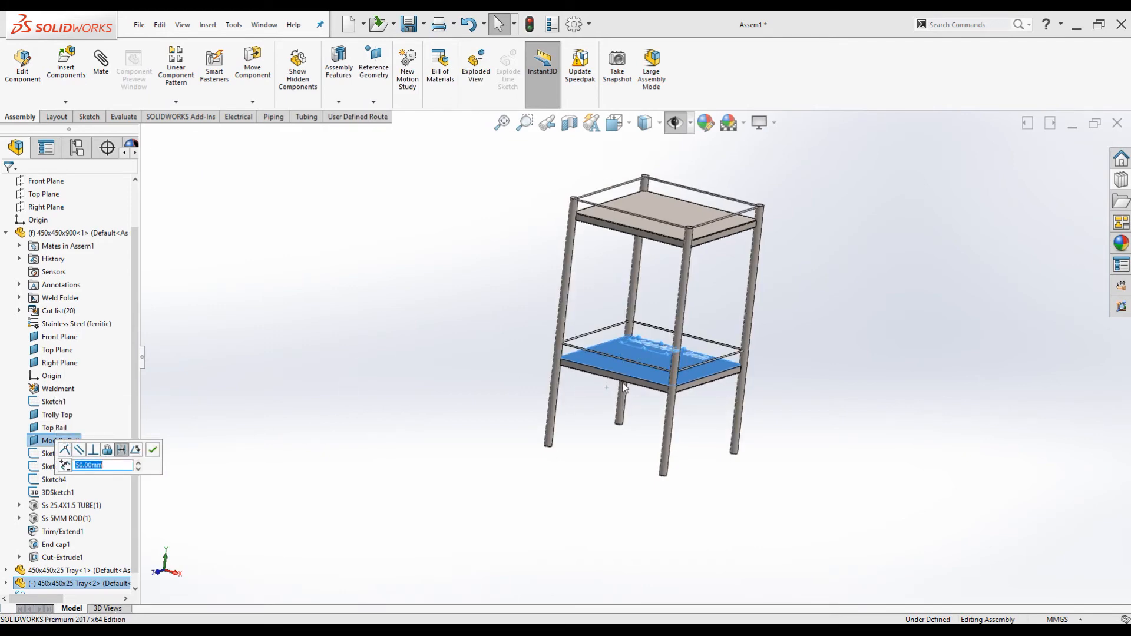
{"action": "left_click", "coordinate": [154, 450]}
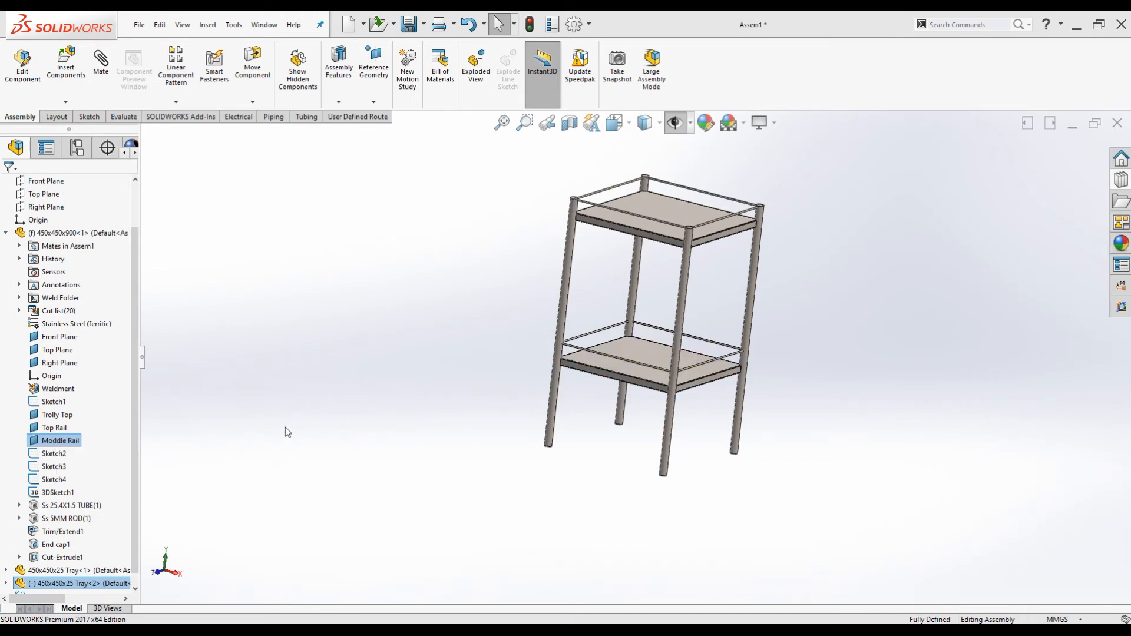
Correct the spelling of the frame's Moddle Rail plane by renaming it Middle Rail.
{"action": "left_click", "coordinate": [80, 442]}
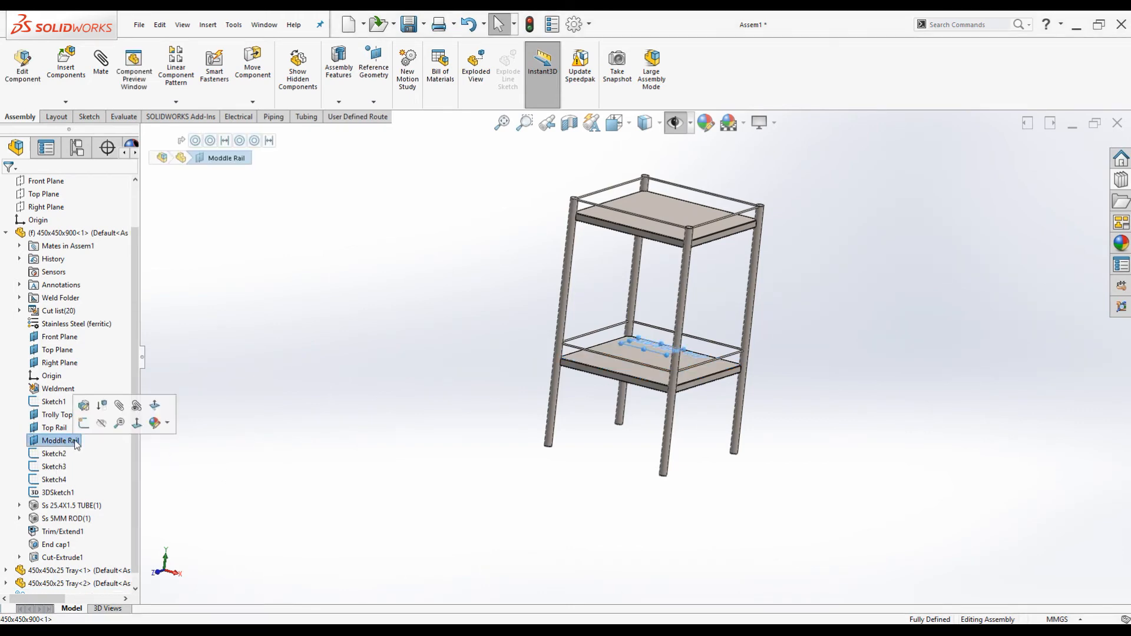
{"action": "left_click", "coordinate": [75, 441]}
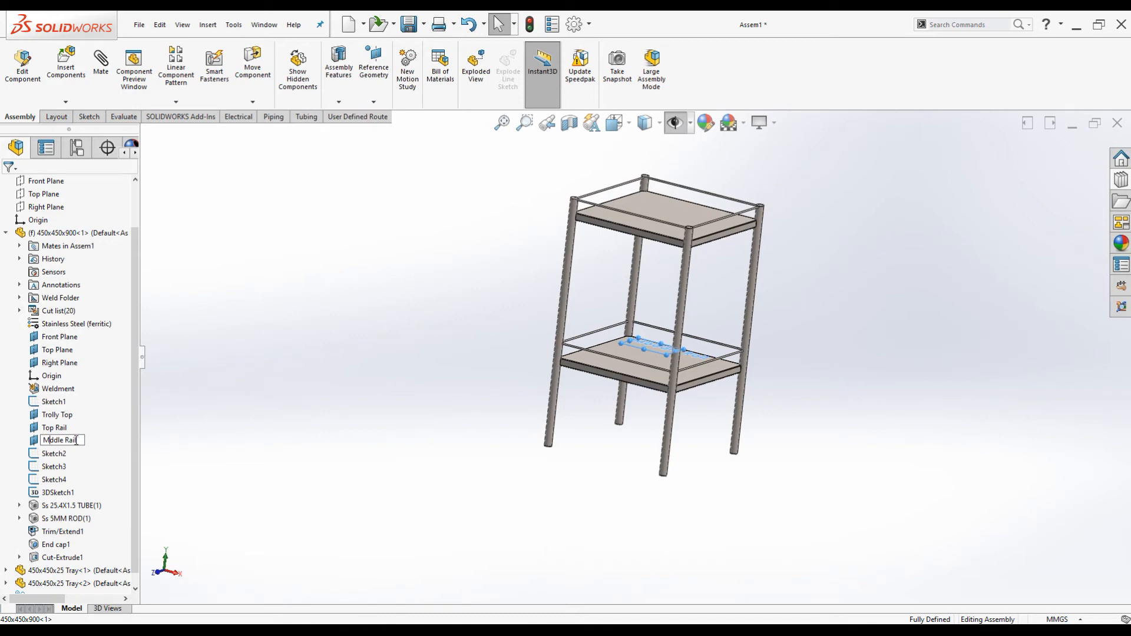
{"action": "key", "text": "Return"}
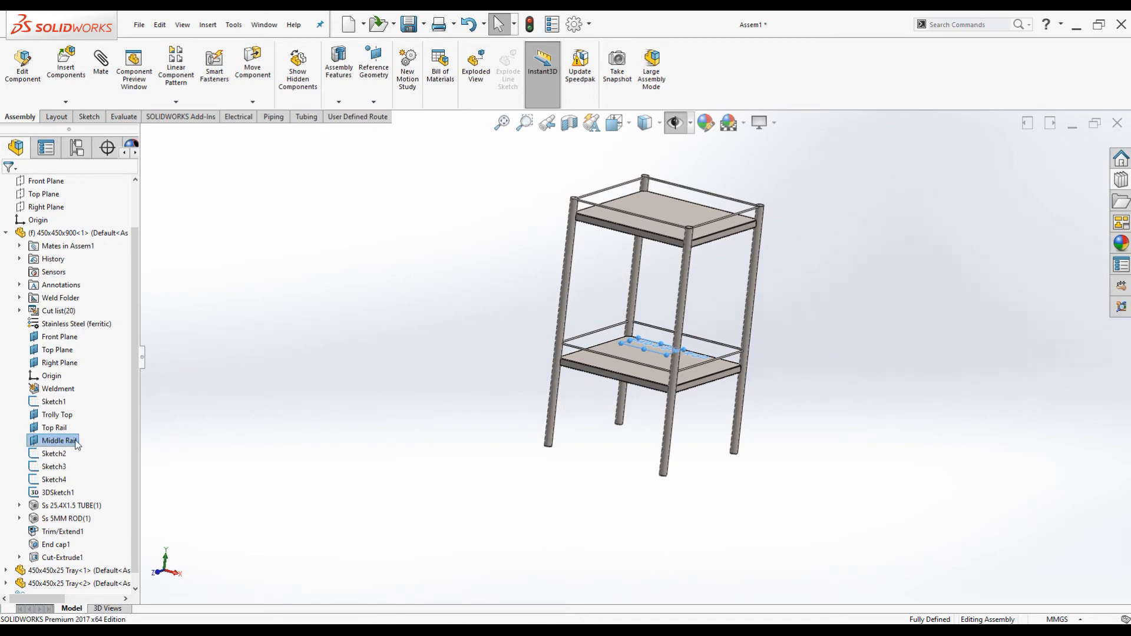
{"action": "left_click", "coordinate": [345, 281]}
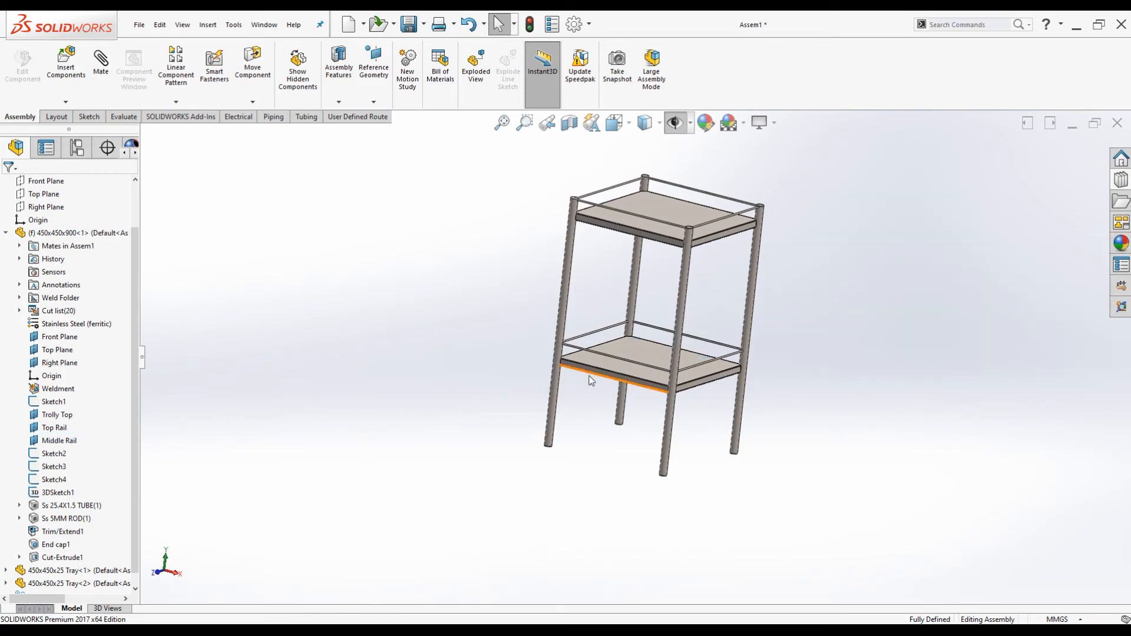
Examine the assembly in isometric view and inspect the hole in the end cap beneath a frame leg.
{"action": "key", "text": "ctrl+7"}
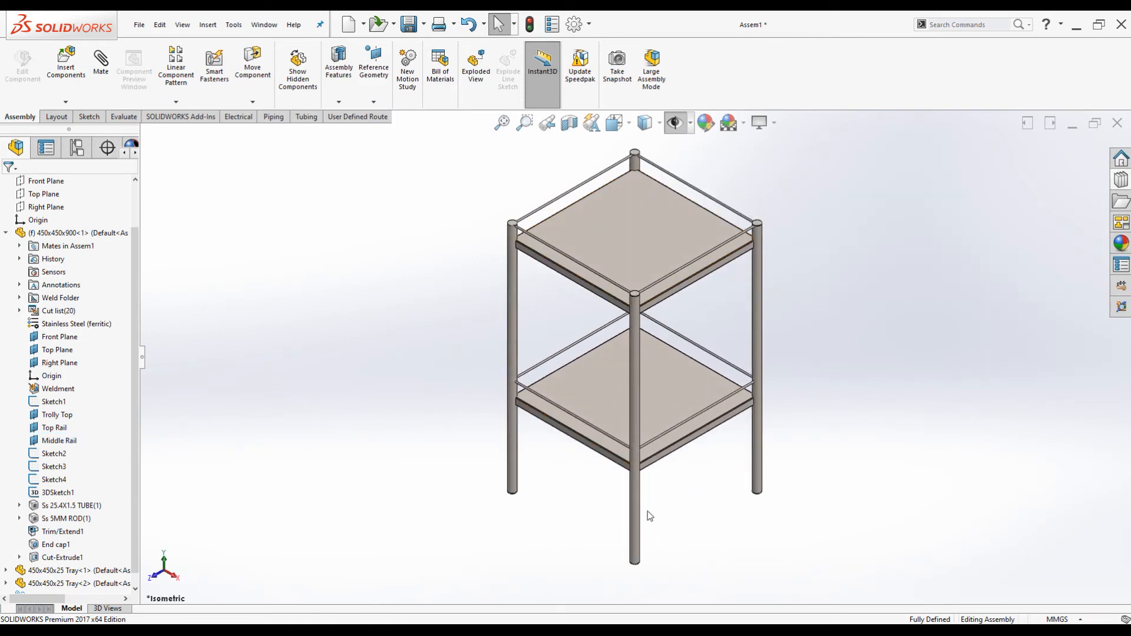
{"action": "scroll", "coordinate": [677, 472], "scroll_direction": "up", "scroll_amount": 3}
{"action": "scroll", "coordinate": [676, 472], "scroll_direction": "down", "scroll_amount": 4}
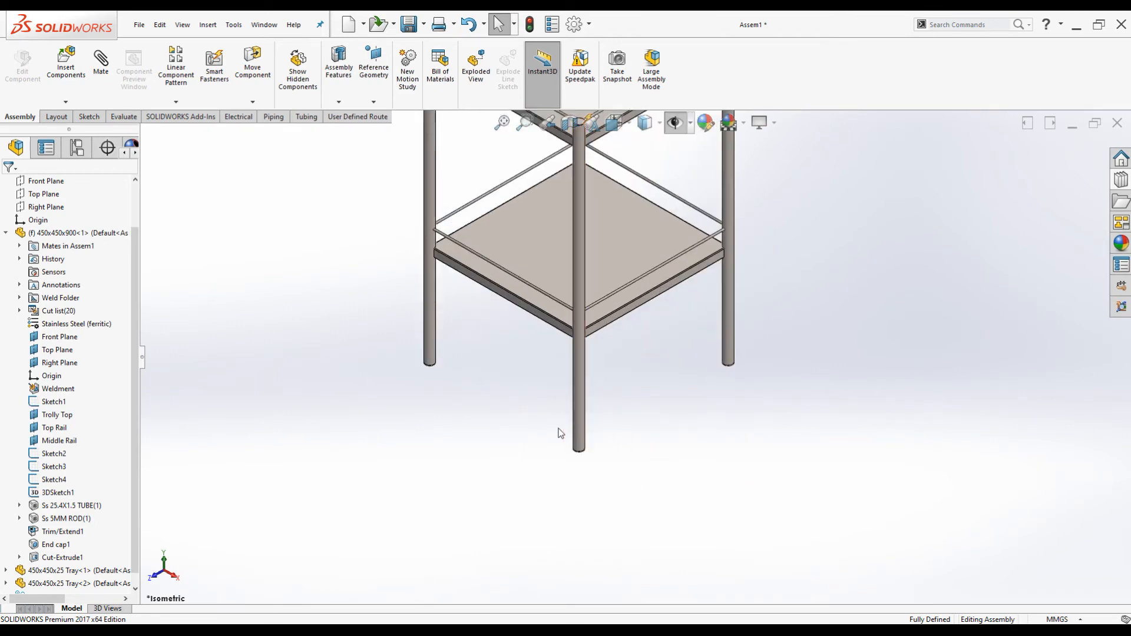
{"action": "scroll", "coordinate": [601, 464], "scroll_direction": "up", "scroll_amount": 5}
{"action": "scroll", "coordinate": [604, 463], "scroll_direction": "down", "scroll_amount": 3}
{"action": "middle_click_drag", "start_coordinate": [682, 462], "coordinate": [687, 404]}
{"action": "scroll", "coordinate": [599, 394], "scroll_direction": "down", "scroll_amount": 5}
{"action": "scroll", "coordinate": [471, 401], "scroll_direction": "down", "scroll_amount": 8}
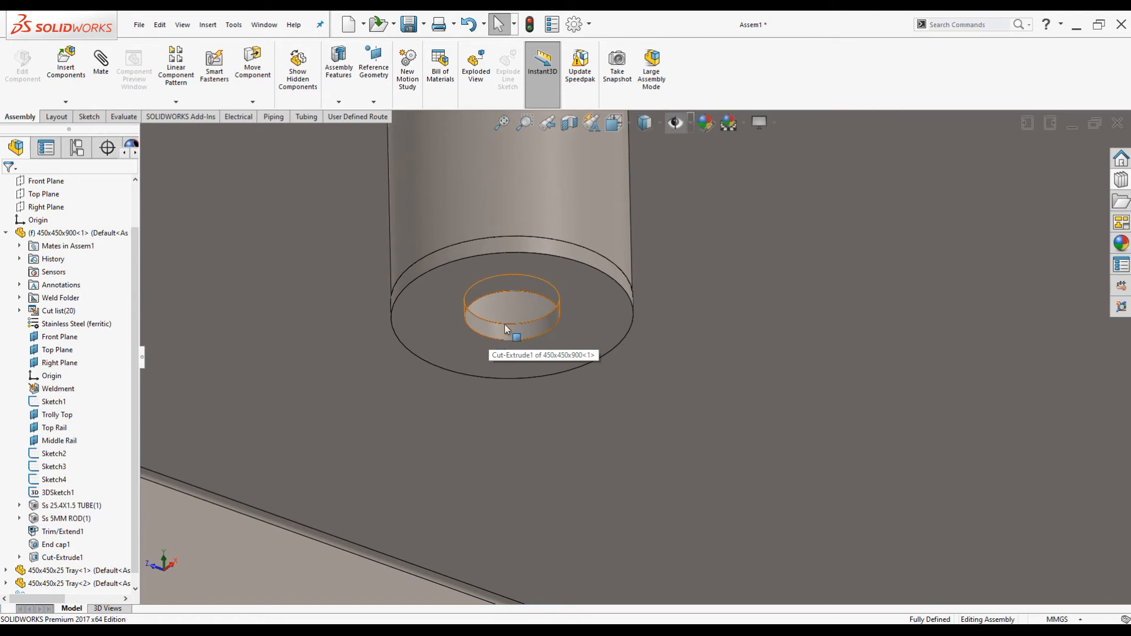
{"action": "scroll", "coordinate": [539, 310], "scroll_direction": "down", "scroll_amount": 3}
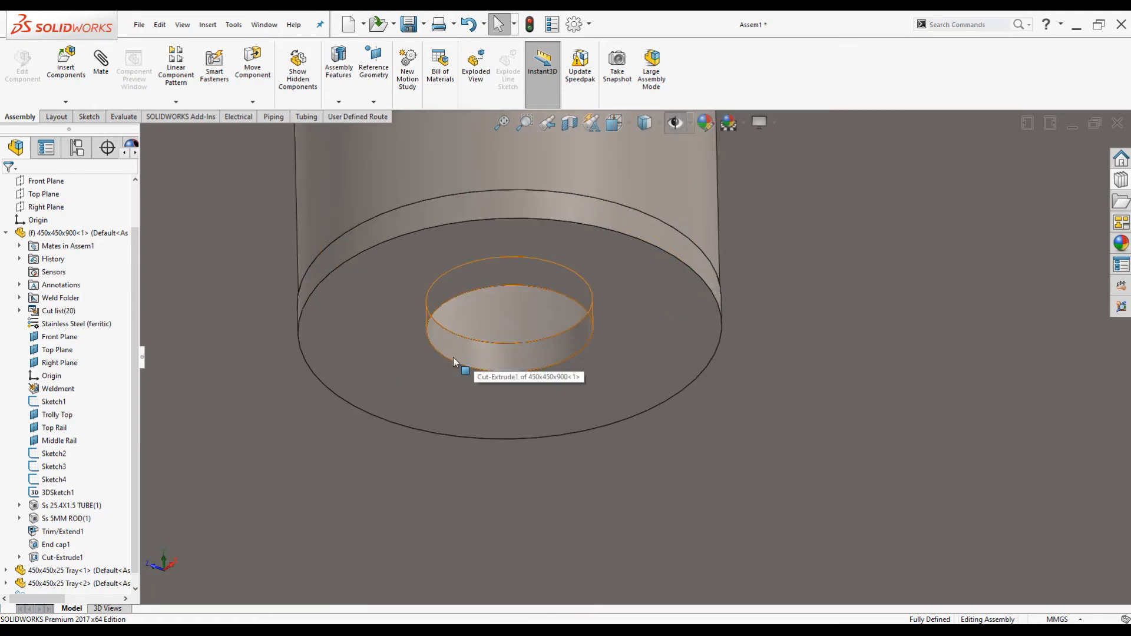
{"action": "scroll", "coordinate": [548, 369], "scroll_direction": "up", "scroll_amount": 2}
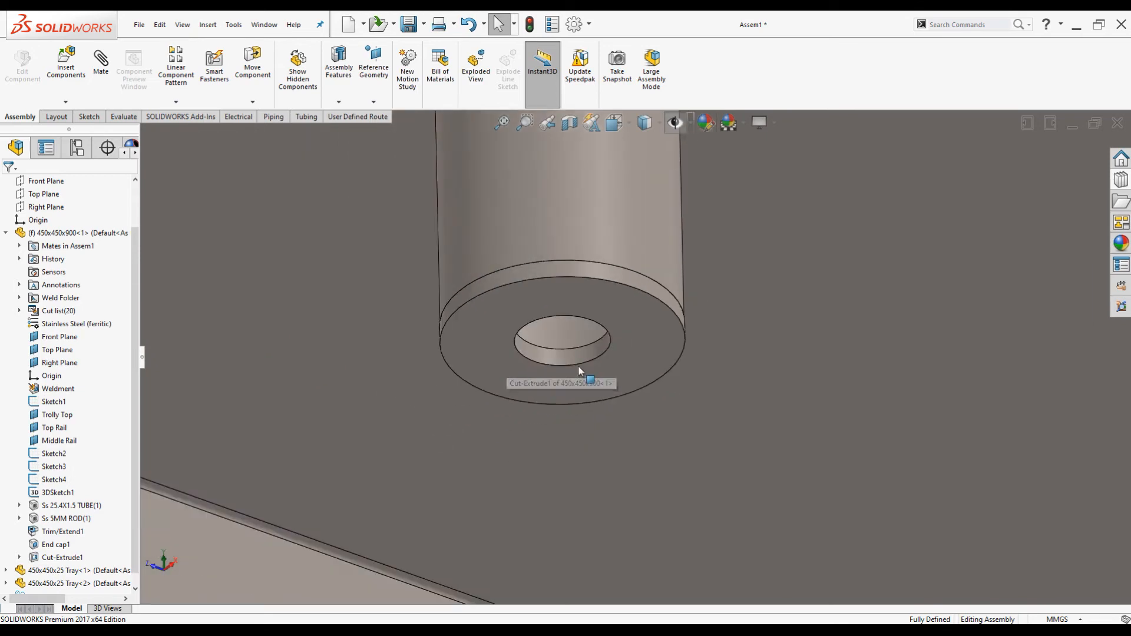
{"action": "scroll", "coordinate": [580, 371], "scroll_direction": "up", "scroll_amount": 8}
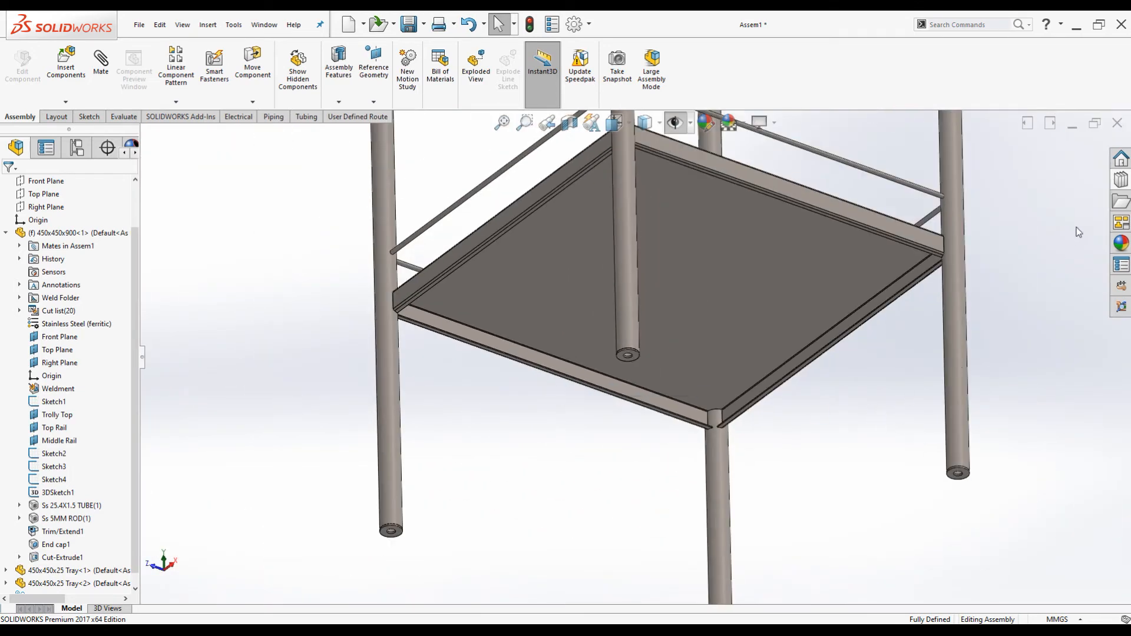
Open the Design Library and add in the Toolbox.
{"action": "left_click", "coordinate": [1121, 180]}
{"action": "left_click", "coordinate": [997, 175]}
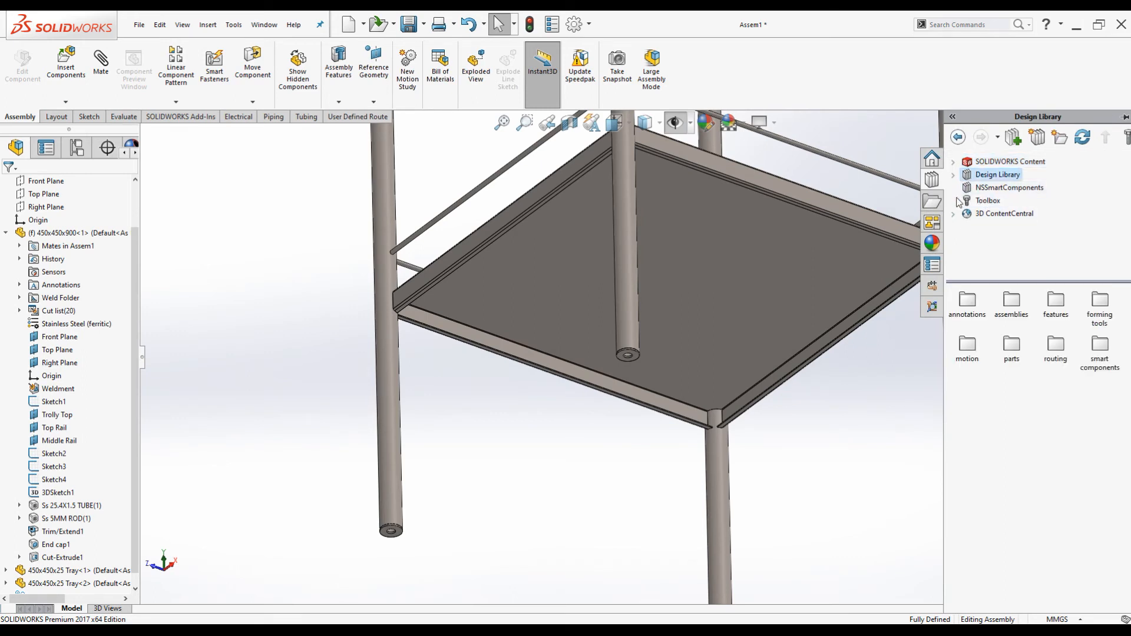
{"action": "left_click", "coordinate": [954, 176]}
{"action": "scroll", "coordinate": [1002, 224], "scroll_direction": "down", "scroll_amount": 2}
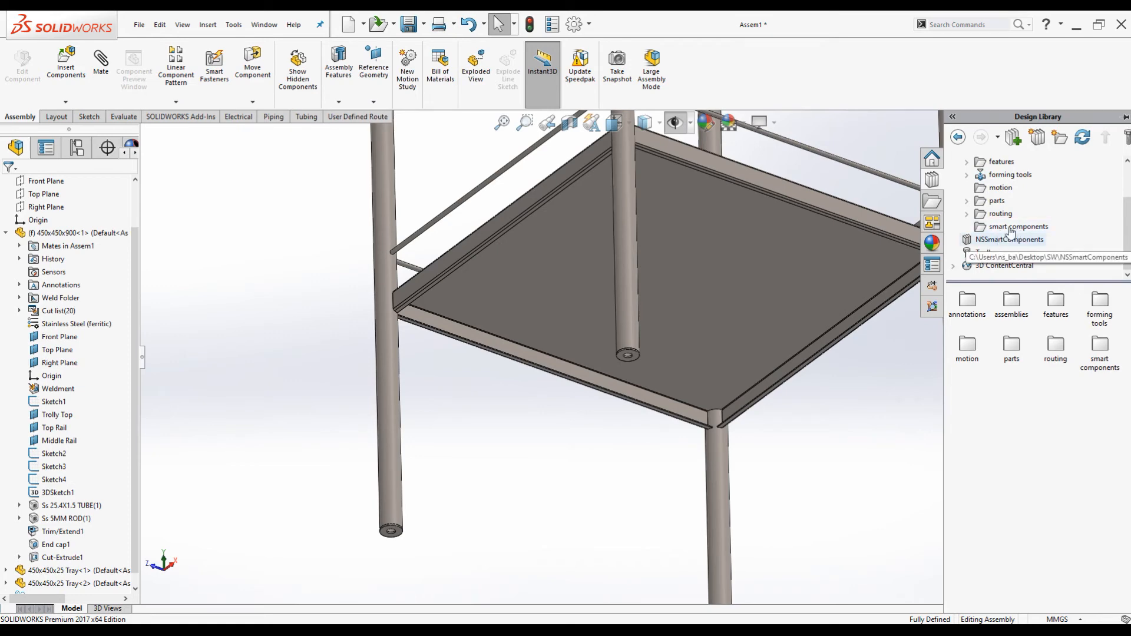
{"action": "left_click", "coordinate": [987, 253]}
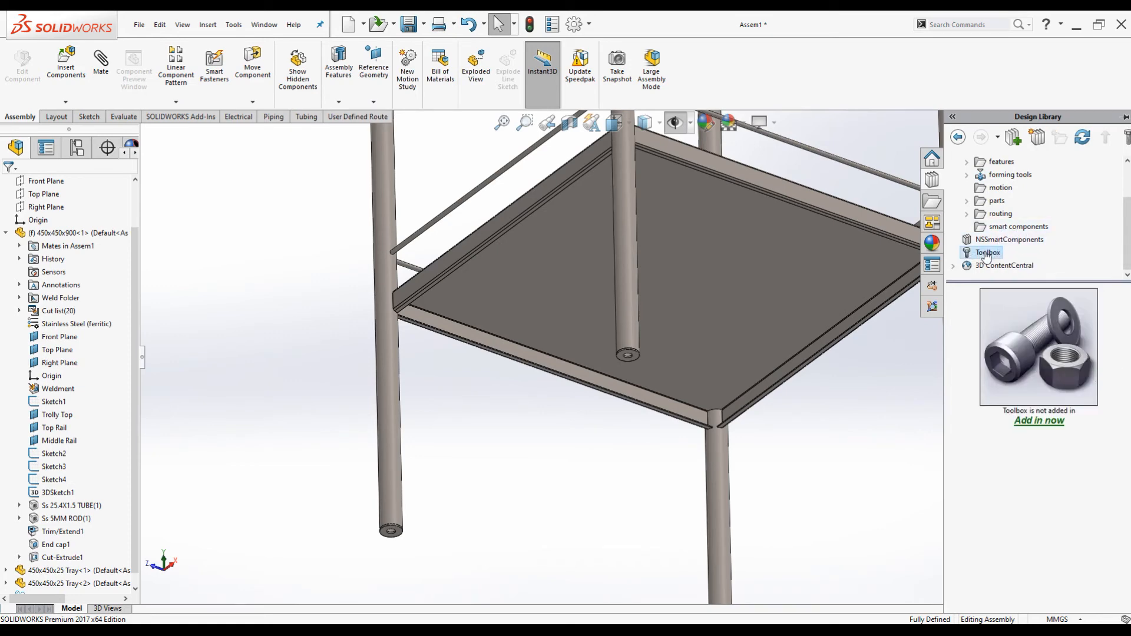
{"action": "left_click", "coordinate": [1045, 422]}
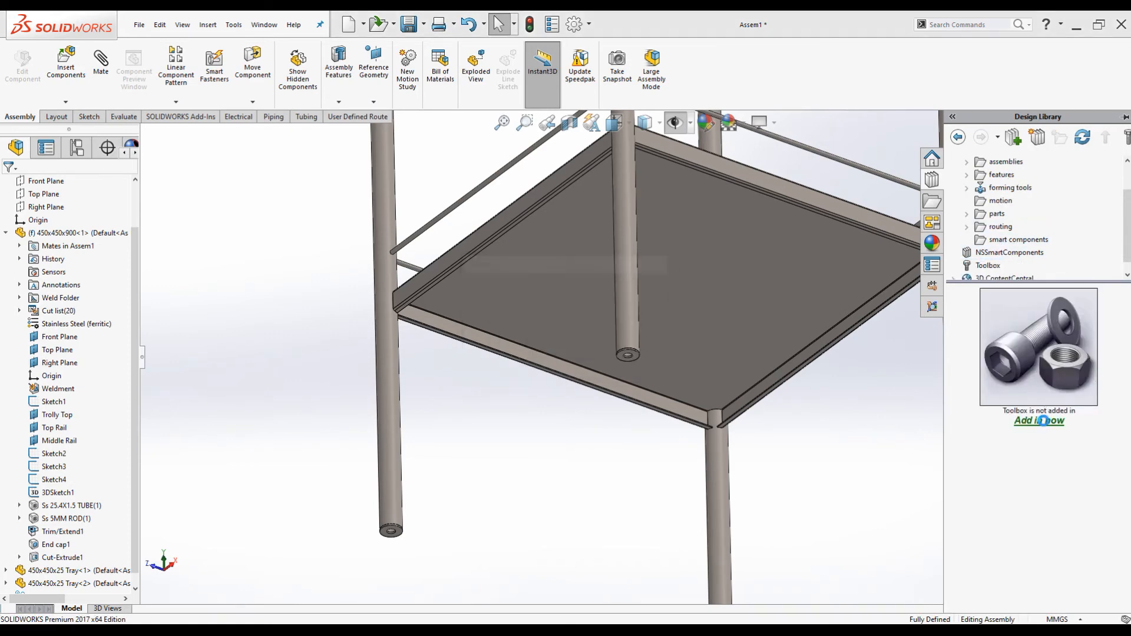
Open the ANSI Metric Hex Nuts category under Nuts in the Toolbox.
{"action": "double_click", "coordinate": [1038, 383]}
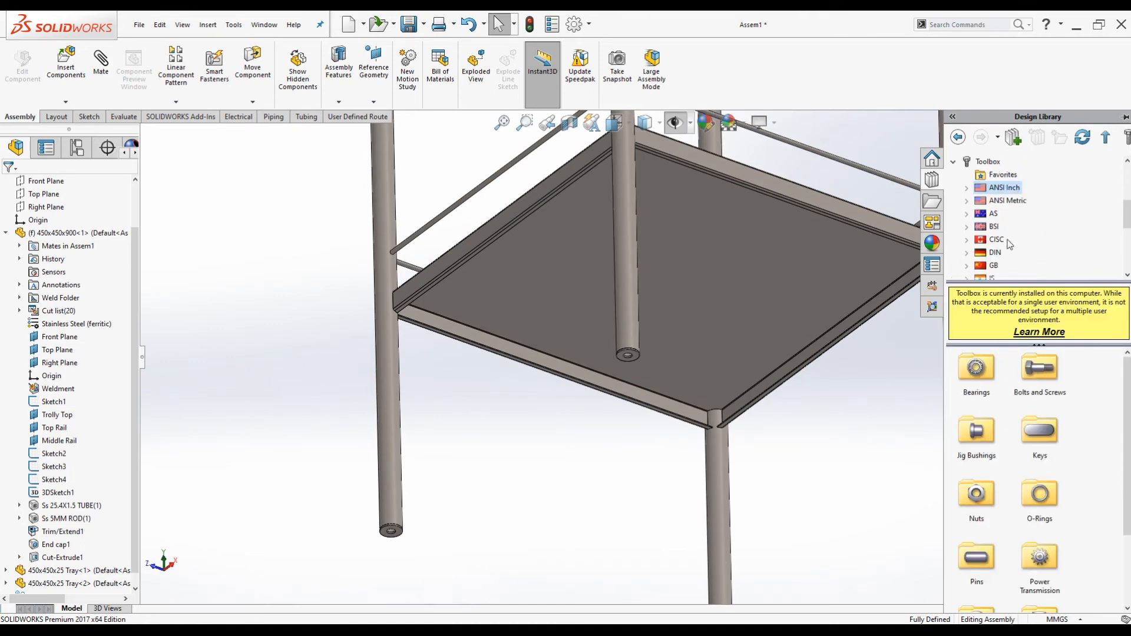
{"action": "left_click", "coordinate": [996, 202]}
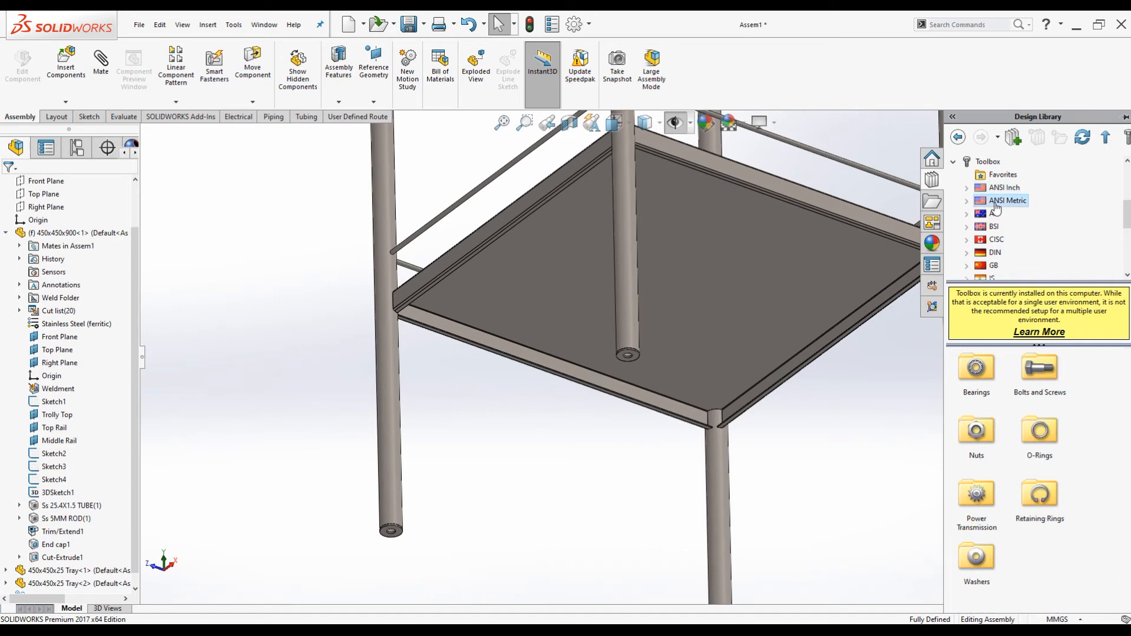
{"action": "double_click", "coordinate": [976, 441]}
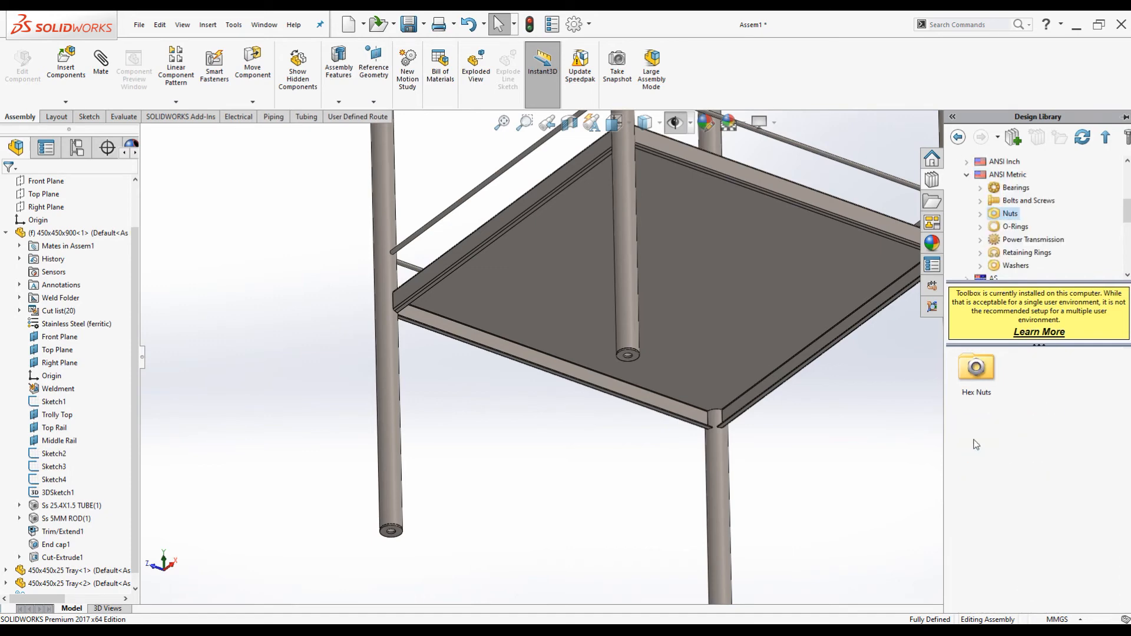
{"action": "left_click", "coordinate": [976, 369]}
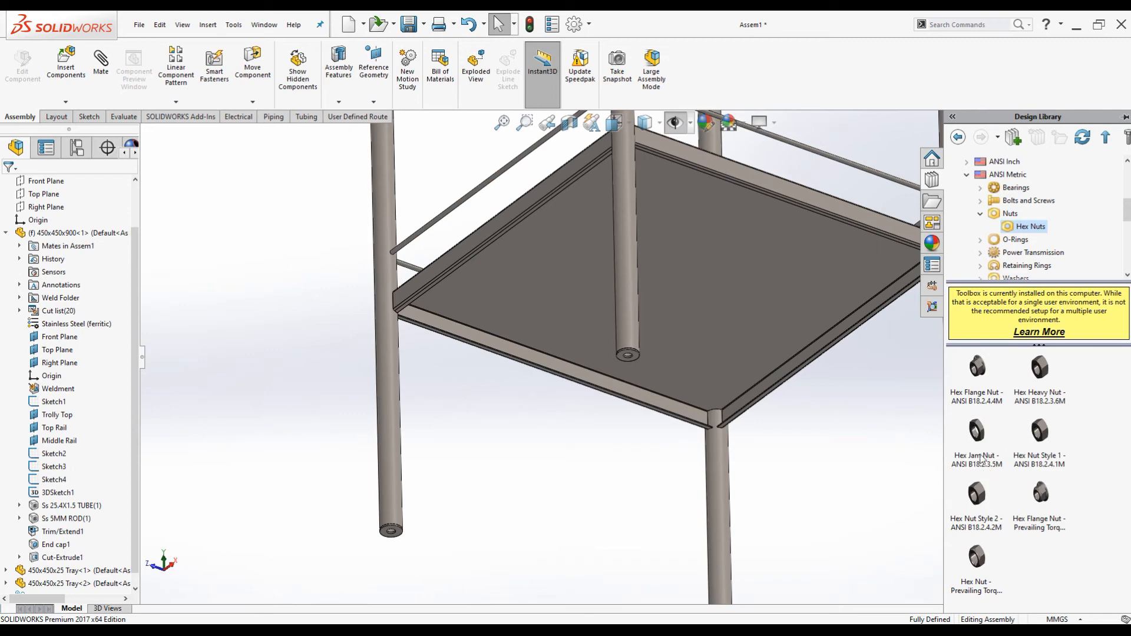
Insert a single Hex Nut Style 1 (ANSI B18.2.4.1M) below the lower tray, with its size set to M10.
{"action": "left_click", "coordinate": [1039, 448]}
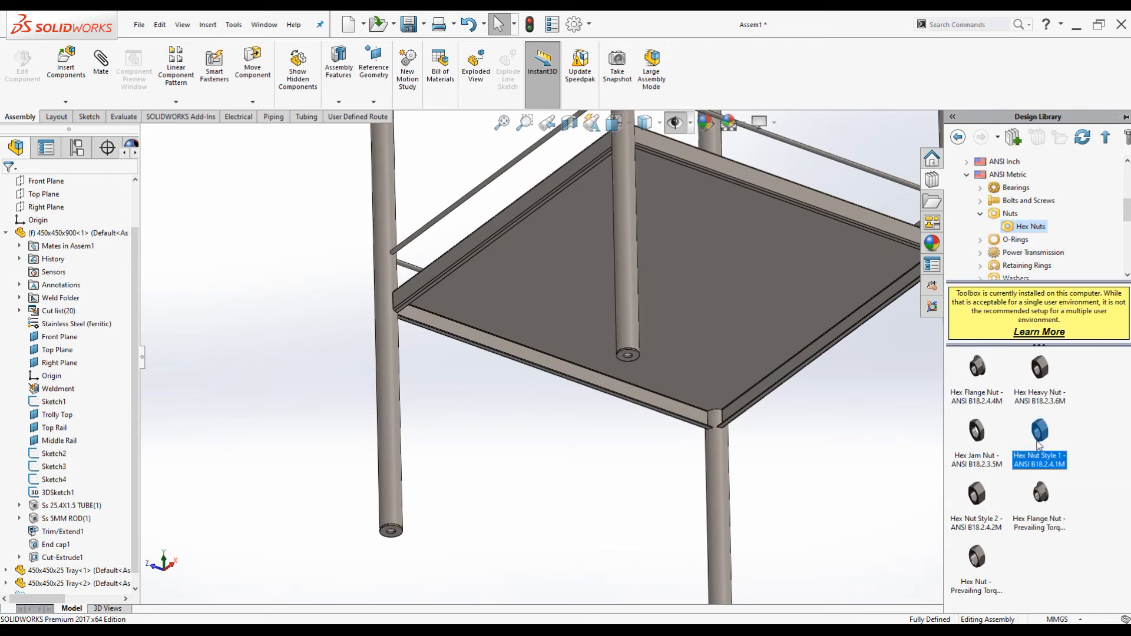
{"action": "left_click_drag", "start_coordinate": [1039, 439], "coordinate": [594, 464]}
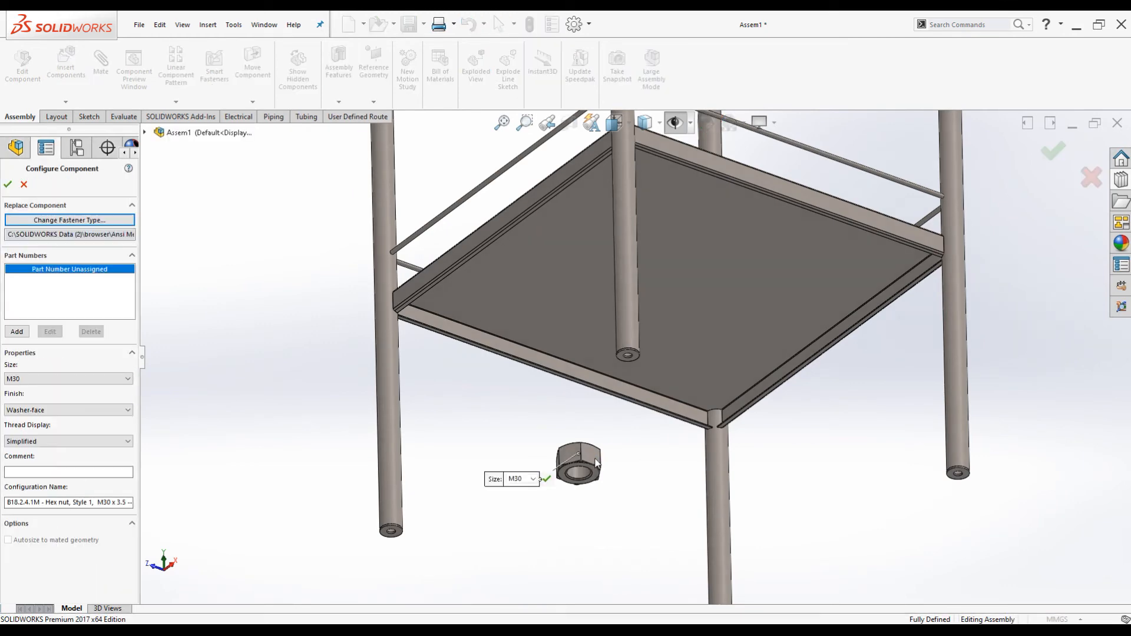
{"action": "left_click", "coordinate": [532, 479]}
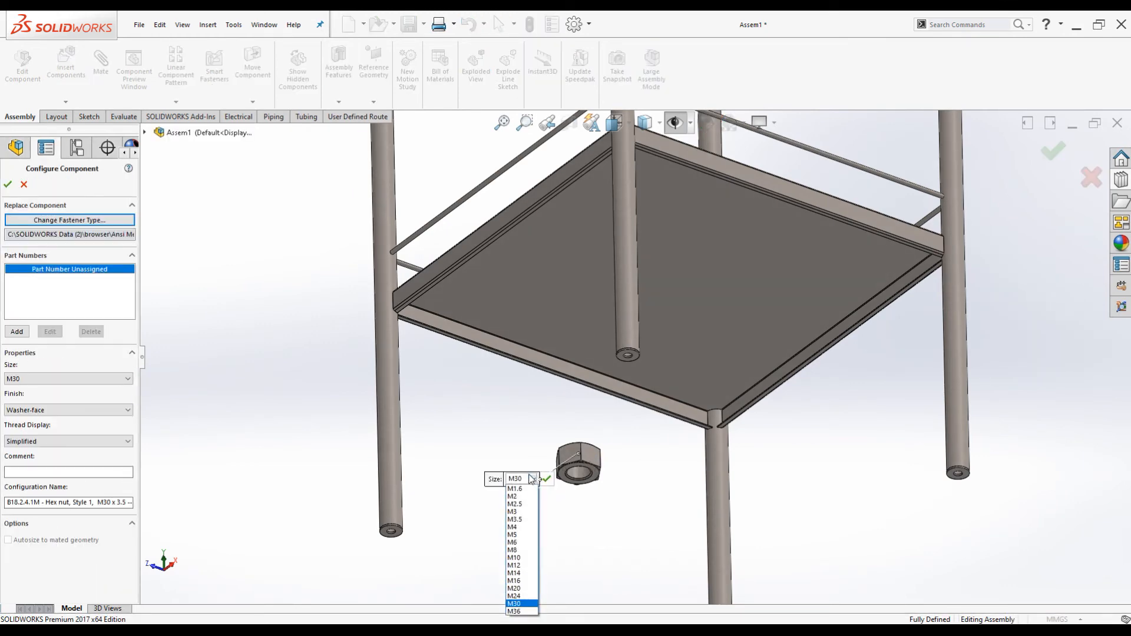
{"action": "left_click", "coordinate": [521, 558]}
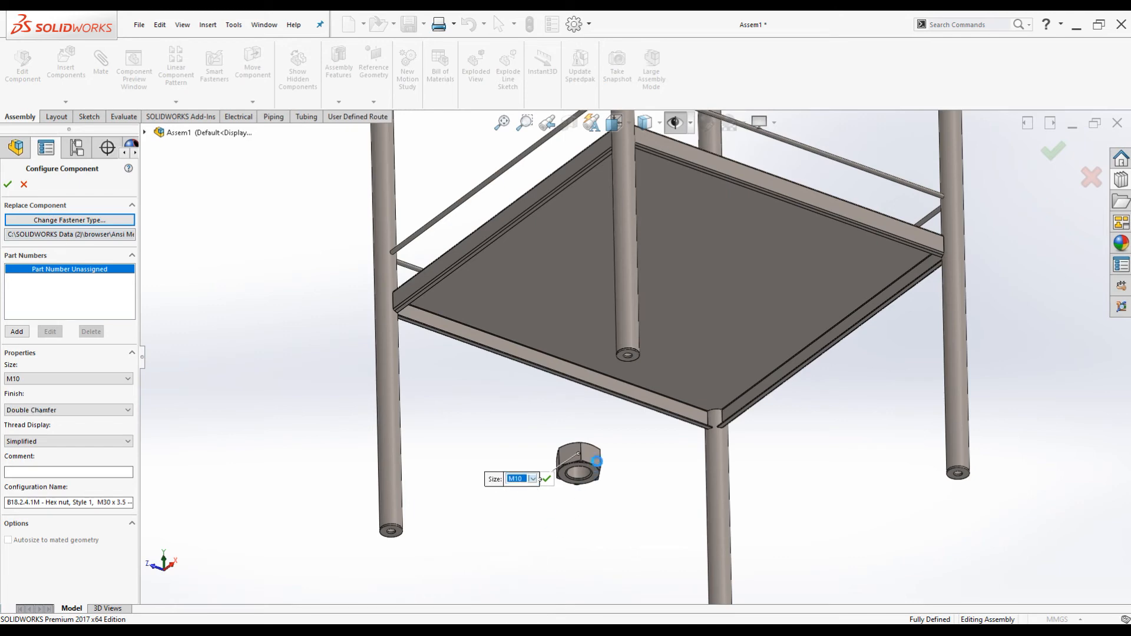
{"action": "left_click", "coordinate": [546, 479]}
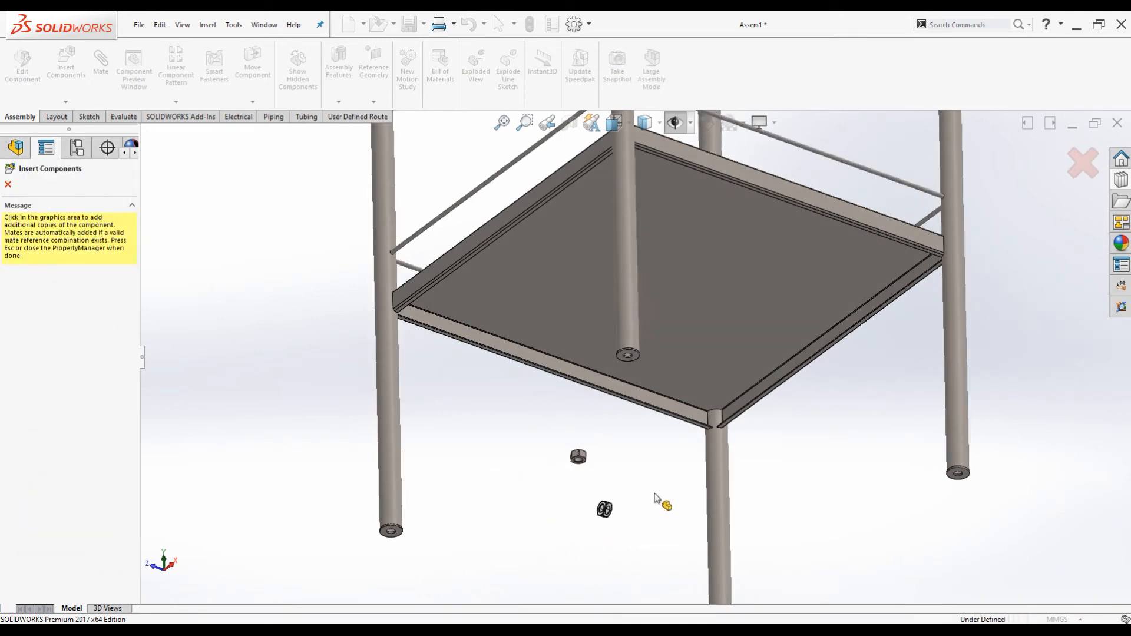
{"action": "scroll", "coordinate": [633, 474], "scroll_direction": "up", "scroll_amount": 3}
{"action": "scroll", "coordinate": [604, 442], "scroll_direction": "down", "scroll_amount": 10}
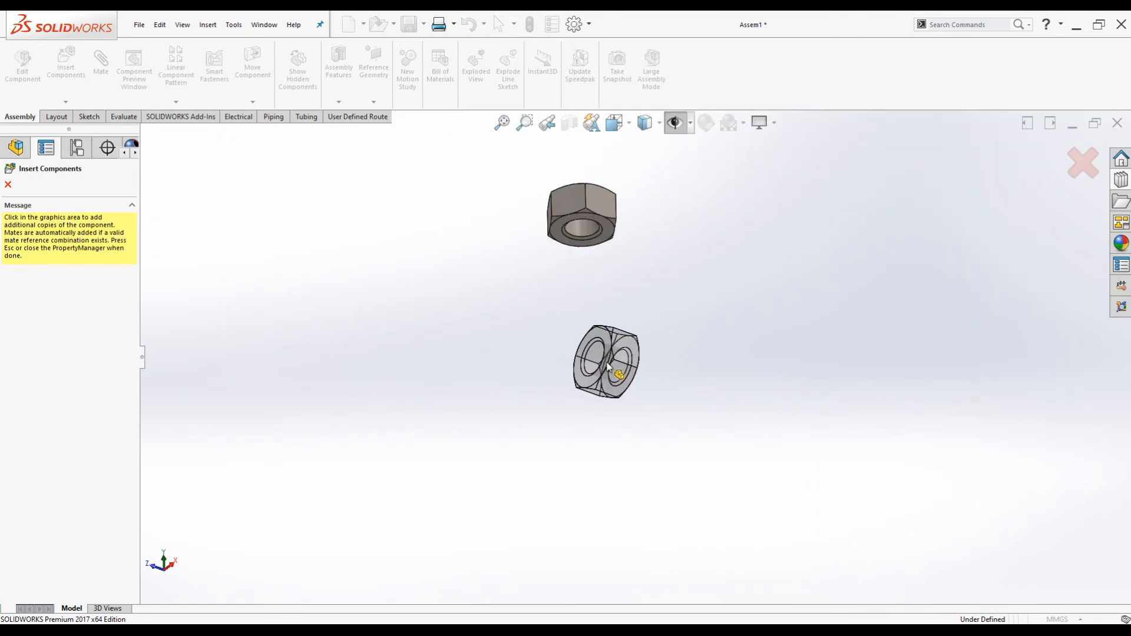
{"action": "key", "text": "Escape"}
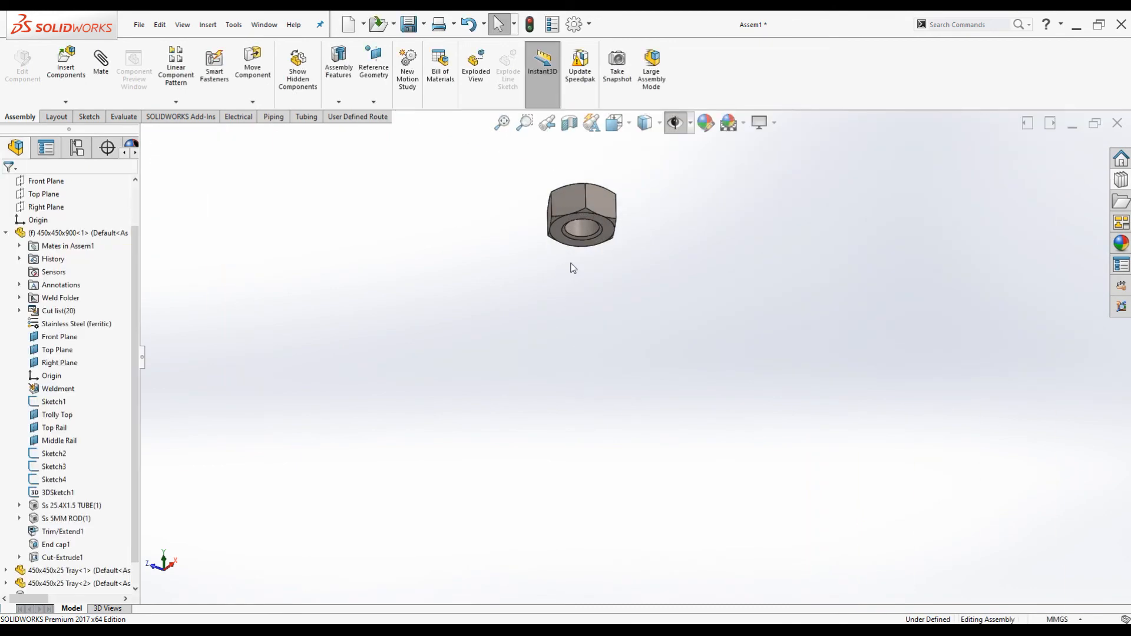
Add a concentric mate between the hex nut's bore and the hole in the leg's end cap.
{"action": "left_click", "coordinate": [576, 228]}
{"action": "scroll", "coordinate": [656, 358], "scroll_direction": "up", "scroll_amount": 3}
{"action": "scroll", "coordinate": [656, 354], "scroll_direction": "down", "scroll_amount": 6}
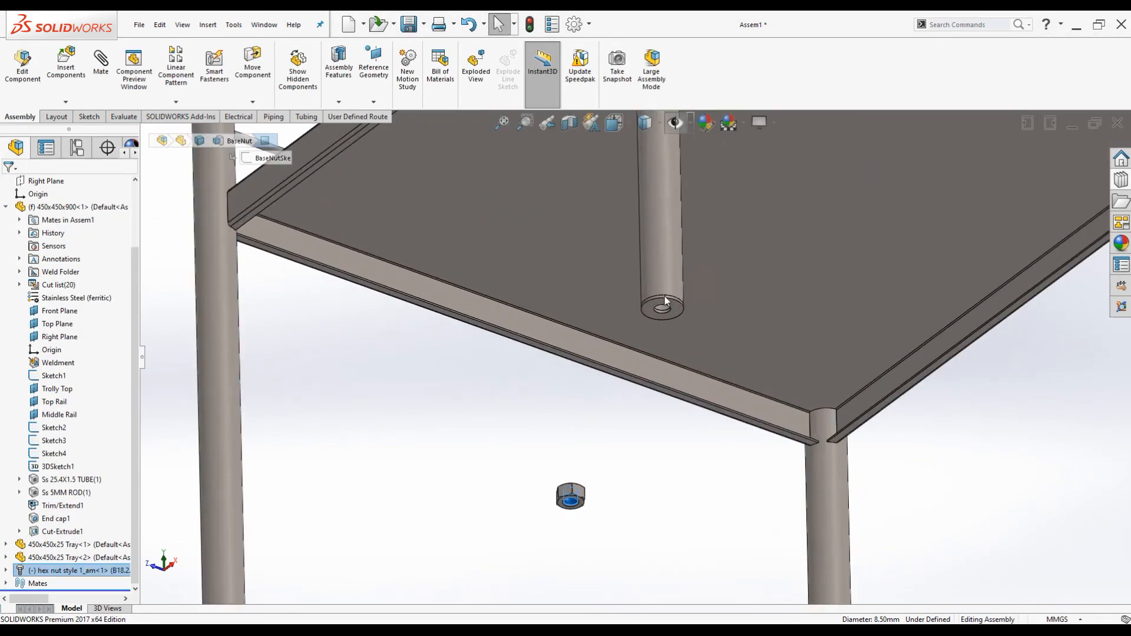
{"action": "scroll", "coordinate": [654, 340], "scroll_direction": "down", "scroll_amount": 3}
{"action": "left_click", "coordinate": [639, 327]}
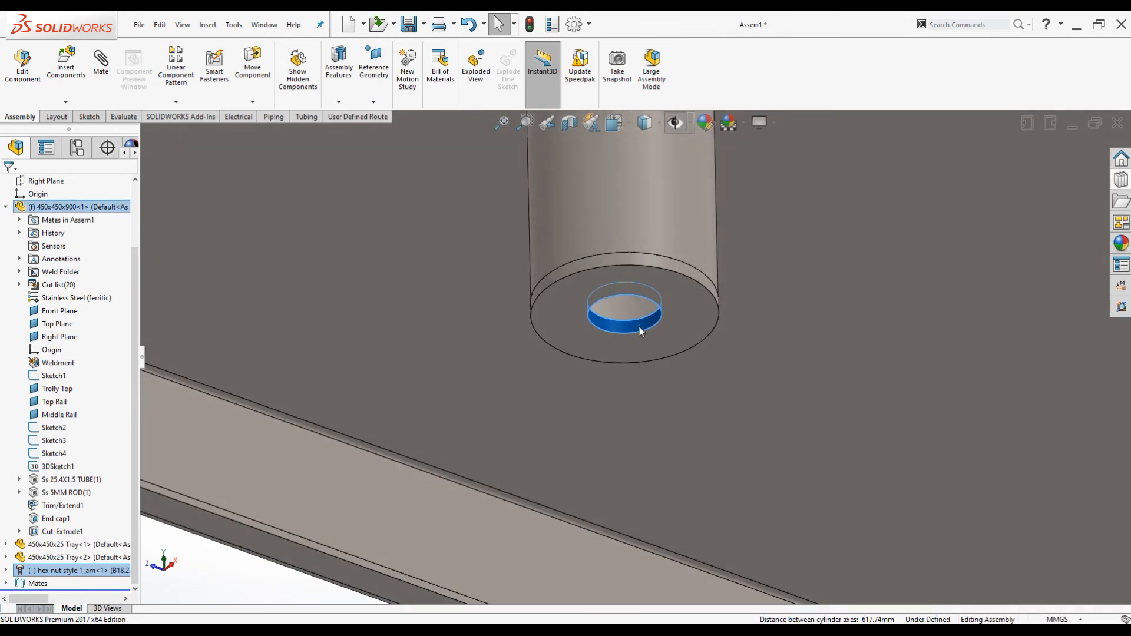
{"action": "left_click", "coordinate": [716, 317]}
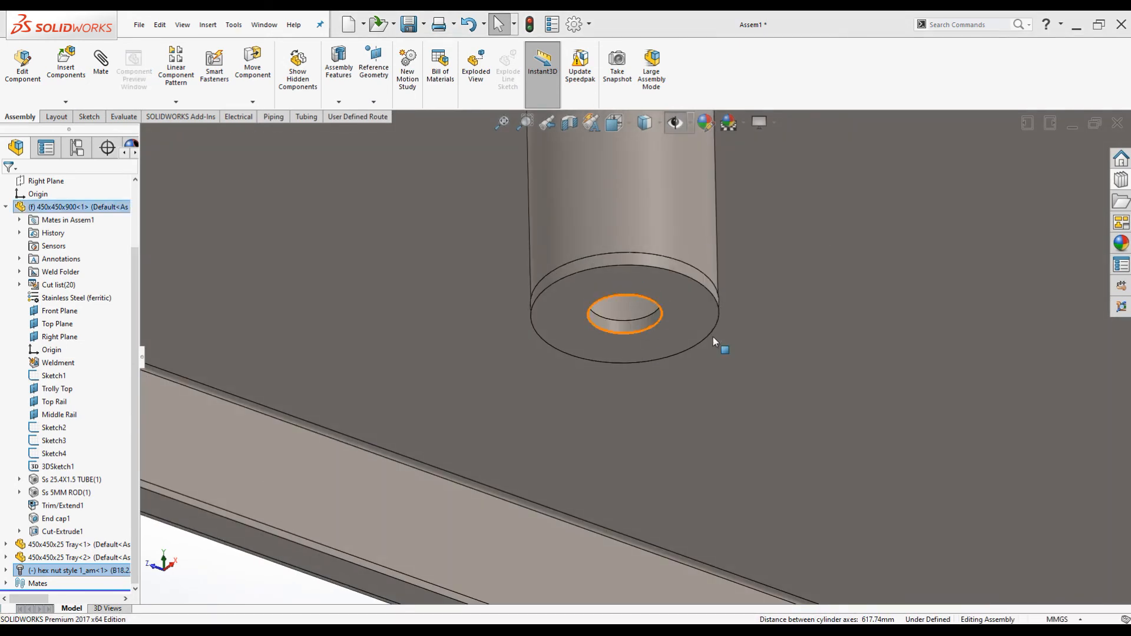
Select the M10 hex nut in the component tree and move it down out of the leg into open space.
{"action": "scroll", "coordinate": [713, 337], "scroll_direction": "up", "scroll_amount": 5}
{"action": "scroll", "coordinate": [710, 331], "scroll_direction": "up", "scroll_amount": 4}
{"action": "middle_click_drag", "start_coordinate": [633, 359], "coordinate": [599, 386]}
{"action": "scroll", "coordinate": [601, 344], "scroll_direction": "down", "scroll_amount": 5}
{"action": "scroll", "coordinate": [682, 265], "scroll_direction": "down", "scroll_amount": 2}
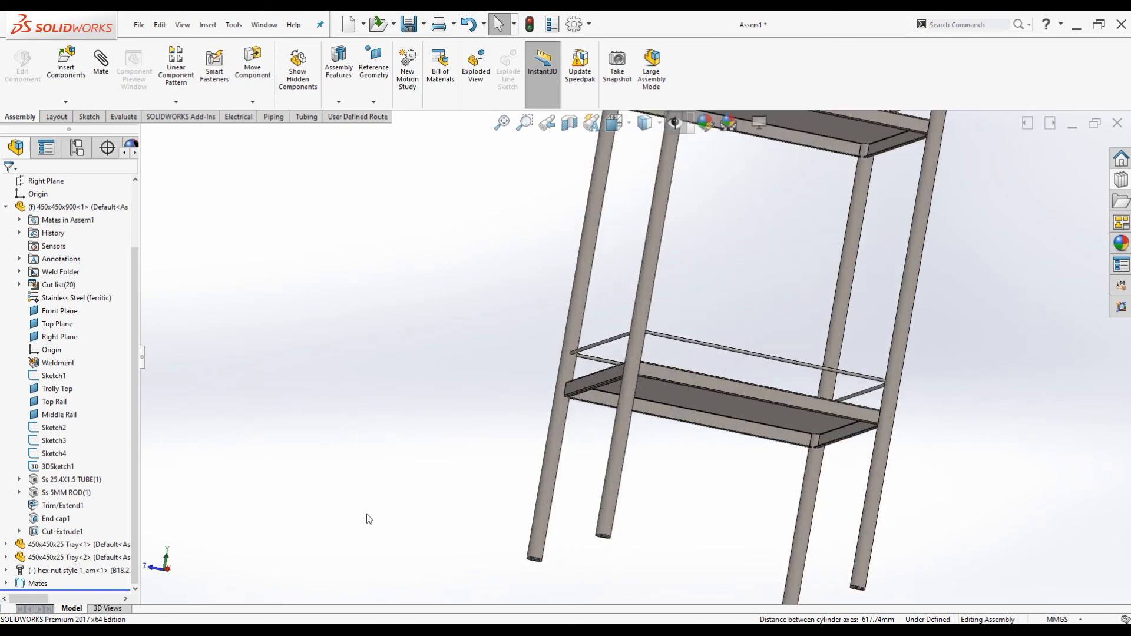
{"action": "left_click", "coordinate": [71, 570]}
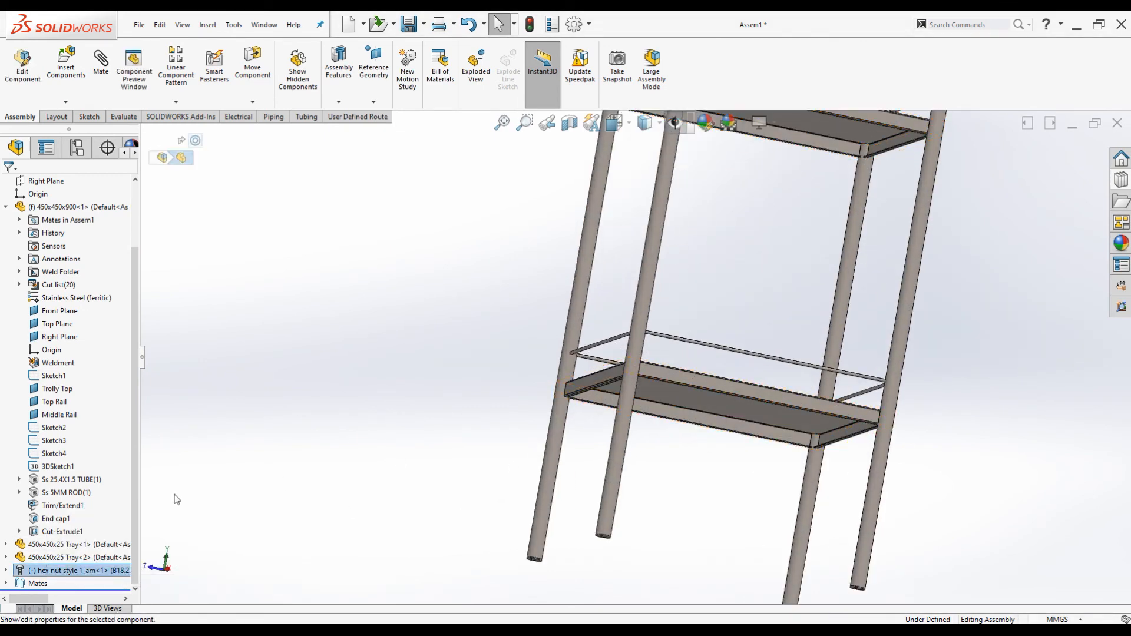
{"action": "right_click", "coordinate": [40, 574]}
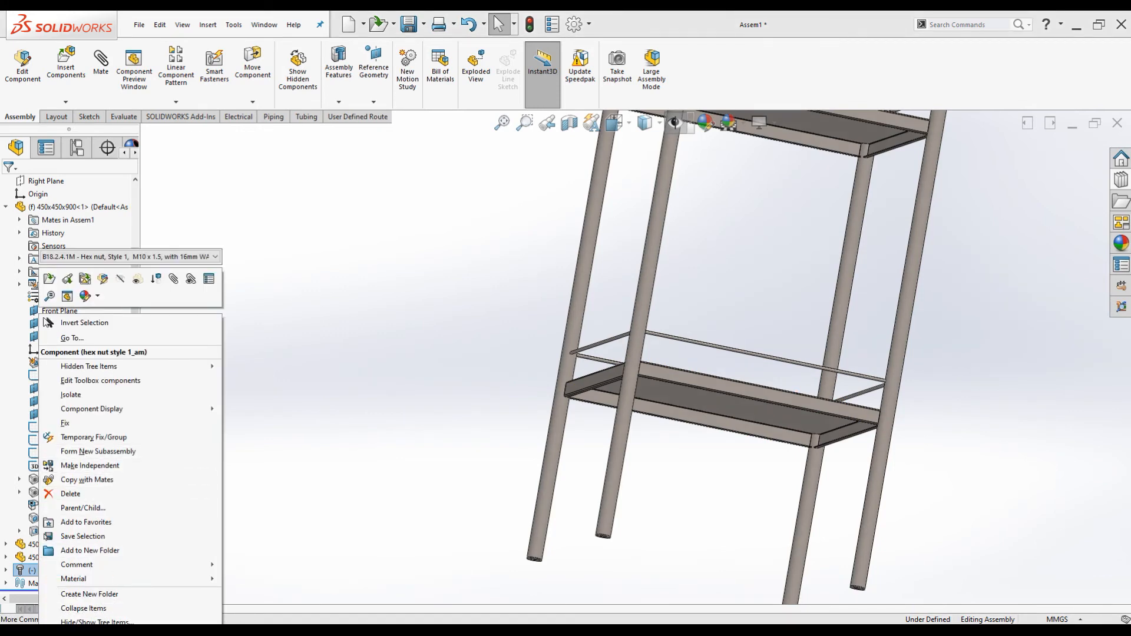
{"action": "left_click", "coordinate": [65, 621]}
{"action": "left_click", "coordinate": [70, 478]}
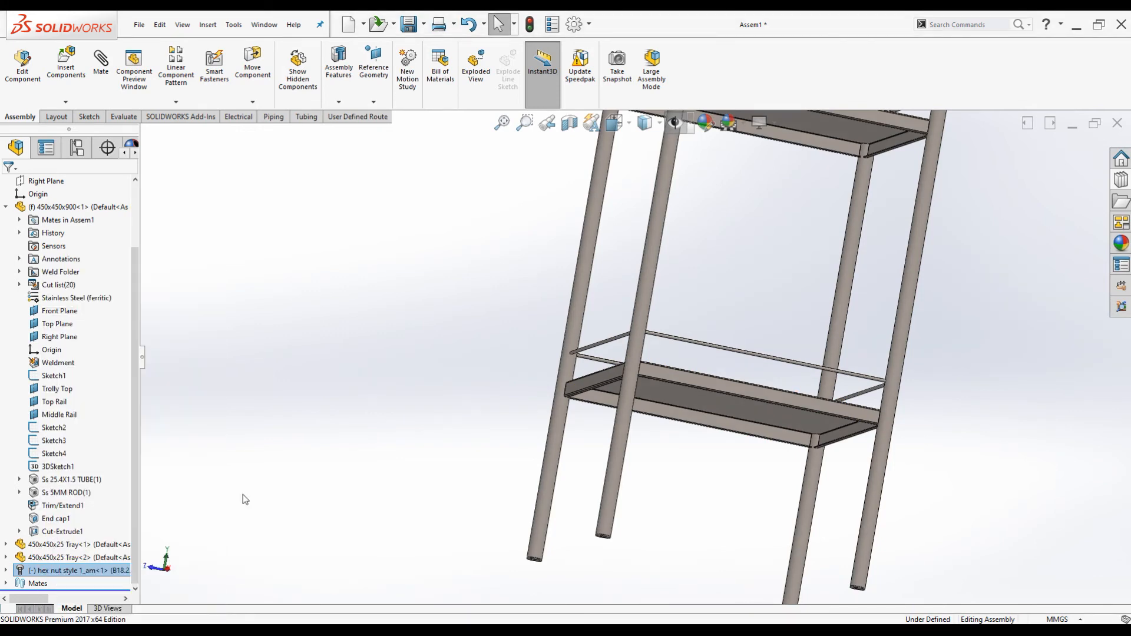
{"action": "scroll", "coordinate": [652, 383], "scroll_direction": "up", "scroll_amount": 3}
{"action": "left_click_drag", "start_coordinate": [639, 323], "coordinate": [626, 473]}
{"action": "left_click", "coordinate": [641, 492]}
{"action": "scroll", "coordinate": [594, 550], "scroll_direction": "down", "scroll_amount": 3}
{"action": "scroll", "coordinate": [638, 511], "scroll_direction": "down", "scroll_amount": 2}
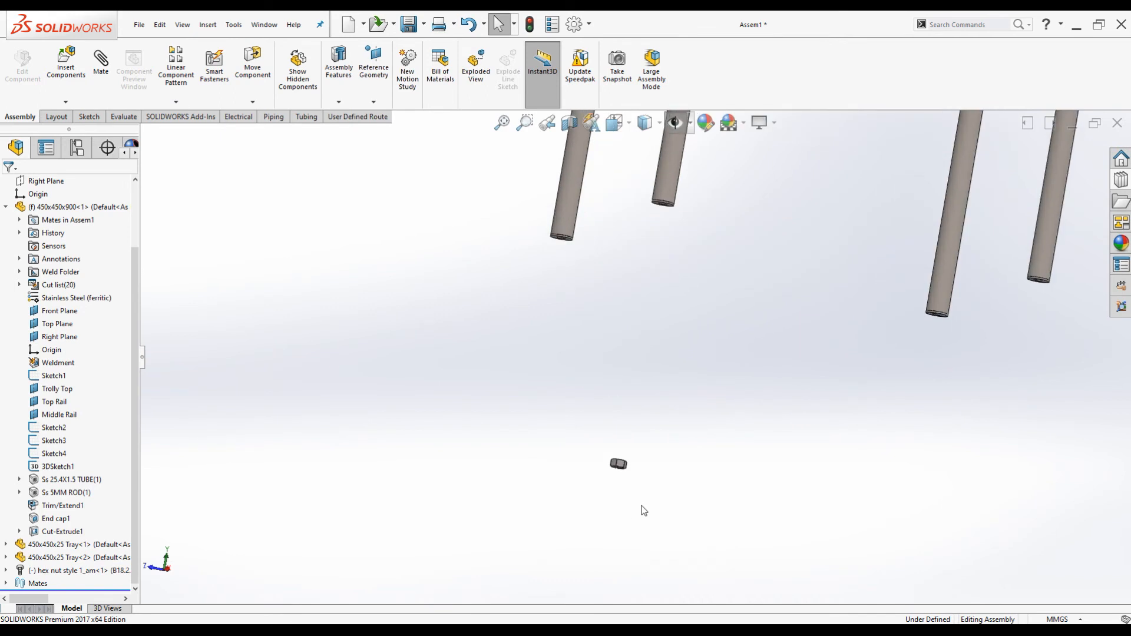
{"action": "scroll", "coordinate": [623, 460], "scroll_direction": "down", "scroll_amount": 2}
{"action": "scroll", "coordinate": [507, 308], "scroll_direction": "down", "scroll_amount": 2}
{"action": "scroll", "coordinate": [526, 236], "scroll_direction": "down", "scroll_amount": 2}
{"action": "scroll", "coordinate": [526, 236], "scroll_direction": "down", "scroll_amount": 3}
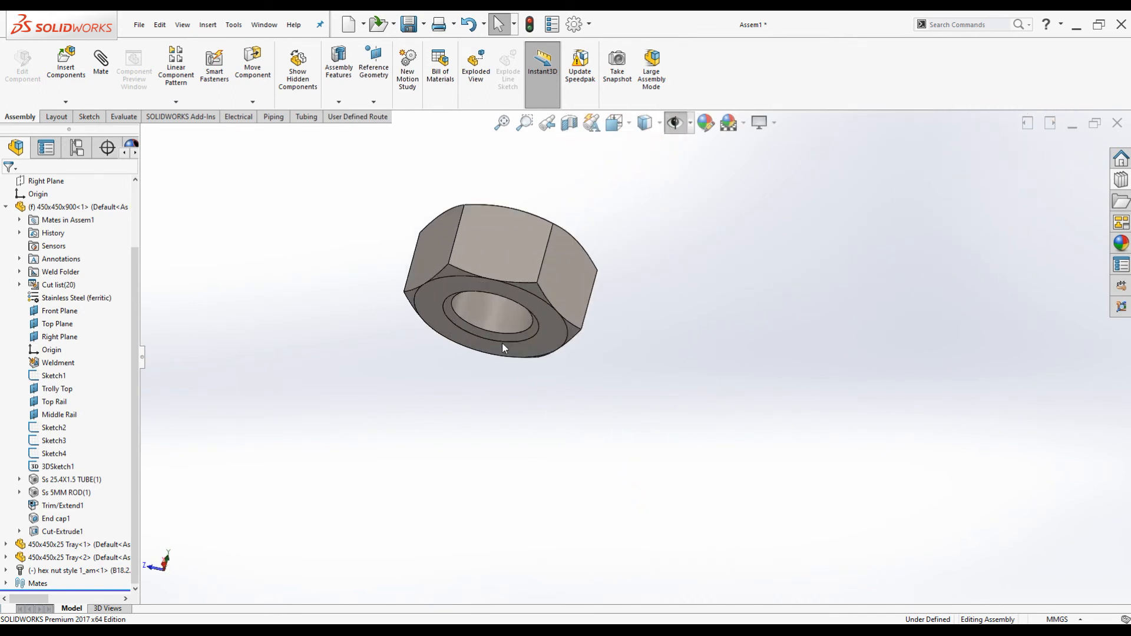
{"action": "left_click", "coordinate": [552, 327]}
{"action": "scroll", "coordinate": [580, 442], "scroll_direction": "up", "scroll_amount": 5}
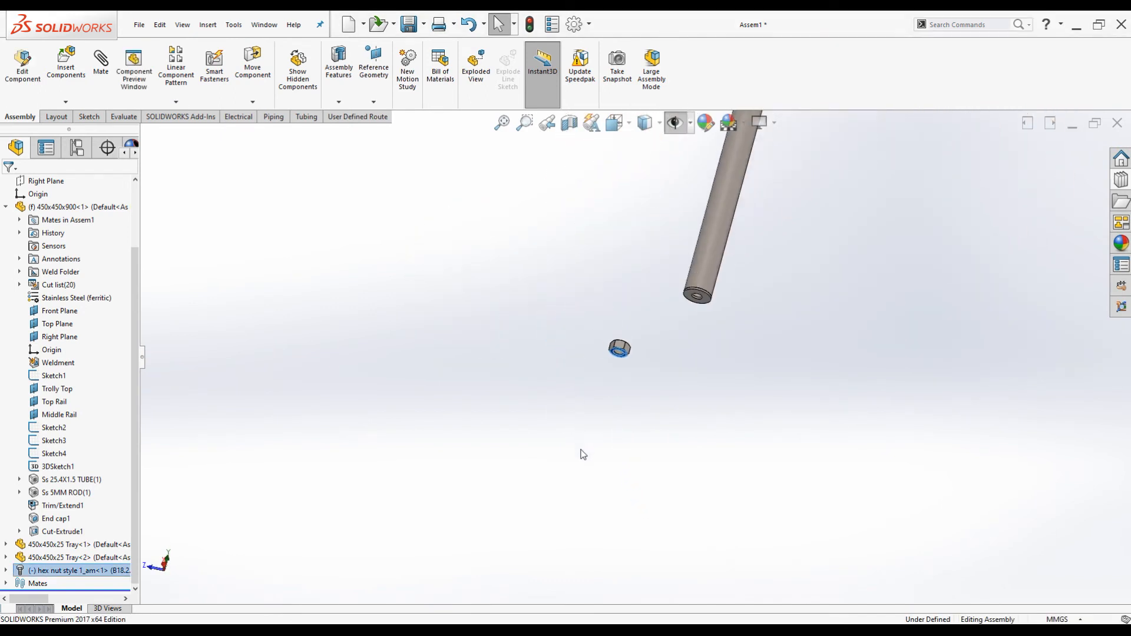
{"action": "scroll", "coordinate": [691, 311], "scroll_direction": "down", "scroll_amount": 2}
{"action": "scroll", "coordinate": [662, 356], "scroll_direction": "up", "scroll_amount": 2}
{"action": "scroll", "coordinate": [666, 341], "scroll_direction": "down", "scroll_amount": 3}
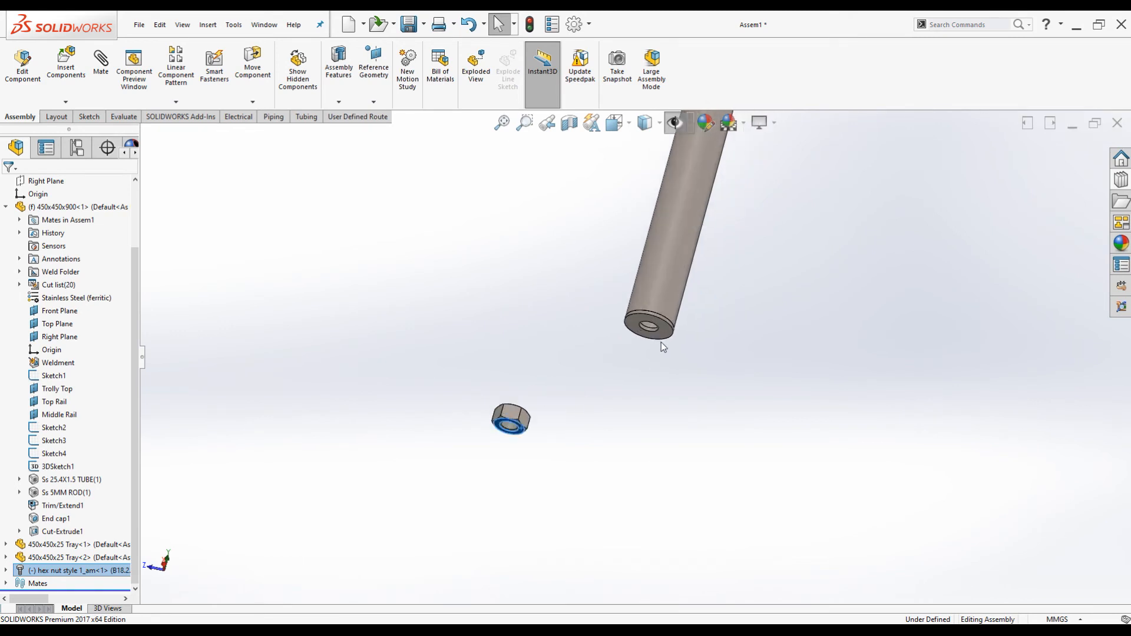
Add a coincident mate between the end cap's hidden inner face, picked with Select Other, and the hex nut's lower face.
{"action": "scroll", "coordinate": [629, 371], "scroll_direction": "up", "scroll_amount": 3}
{"action": "middle_click_drag", "start_coordinate": [648, 351], "coordinate": [581, 266]}
{"action": "scroll", "coordinate": [561, 351], "scroll_direction": "down", "scroll_amount": 6}
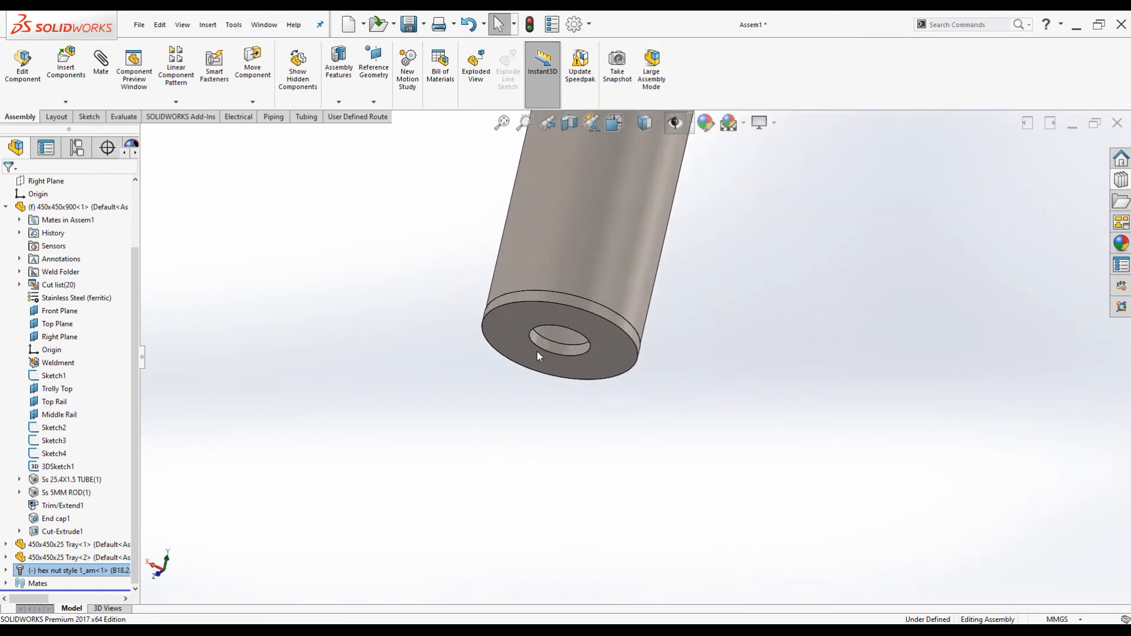
{"action": "right_click", "coordinate": [532, 311]}
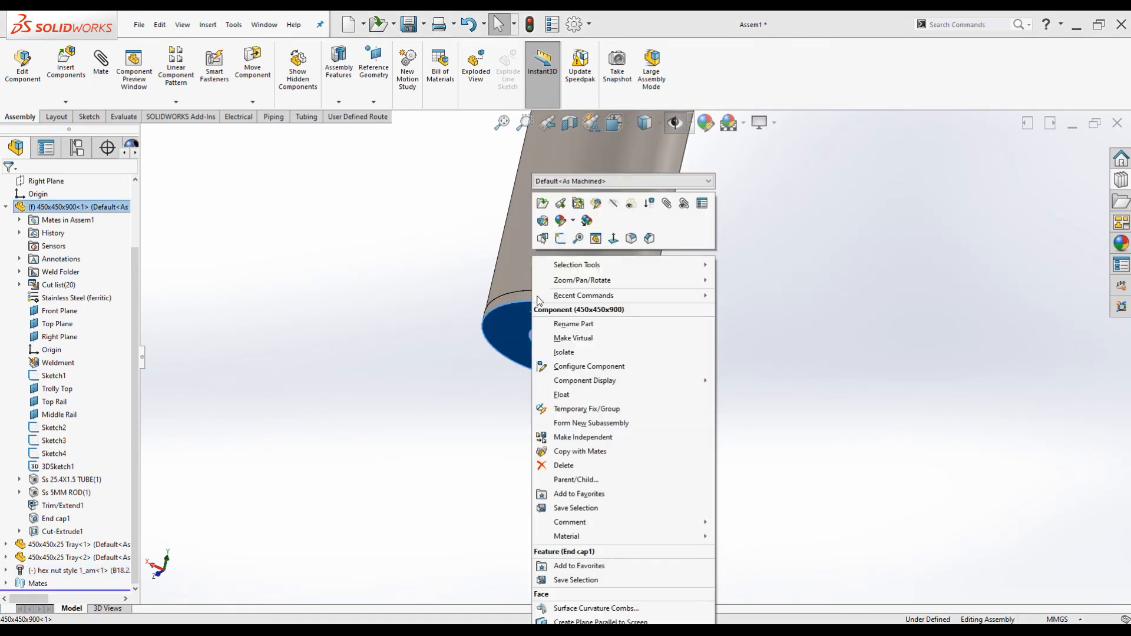
{"action": "left_click", "coordinate": [544, 239]}
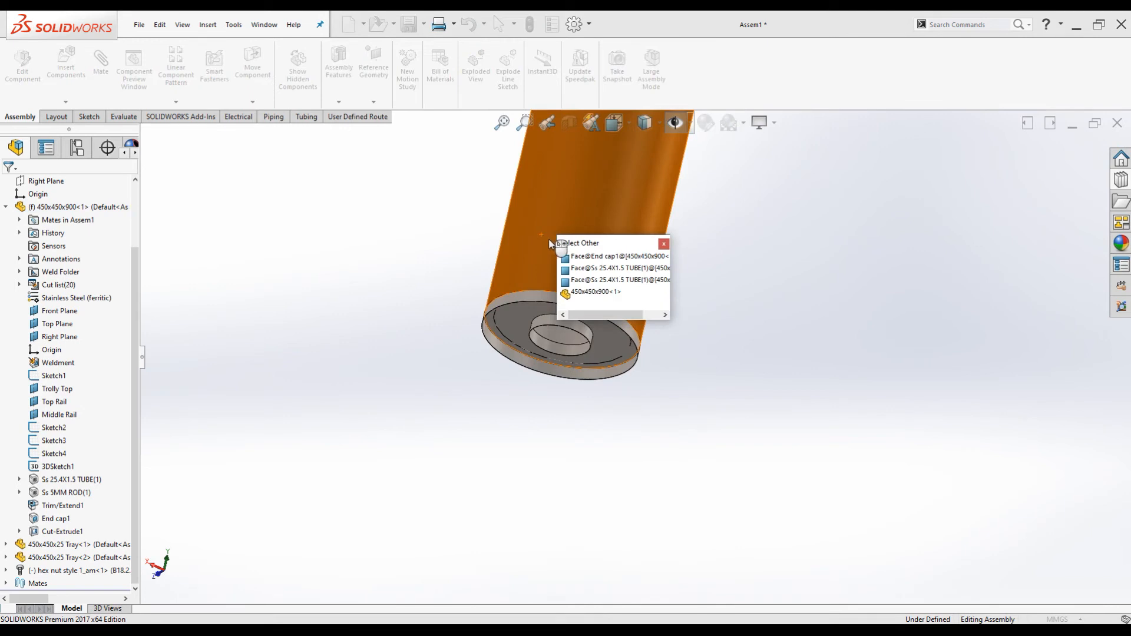
{"action": "left_click", "coordinate": [583, 260]}
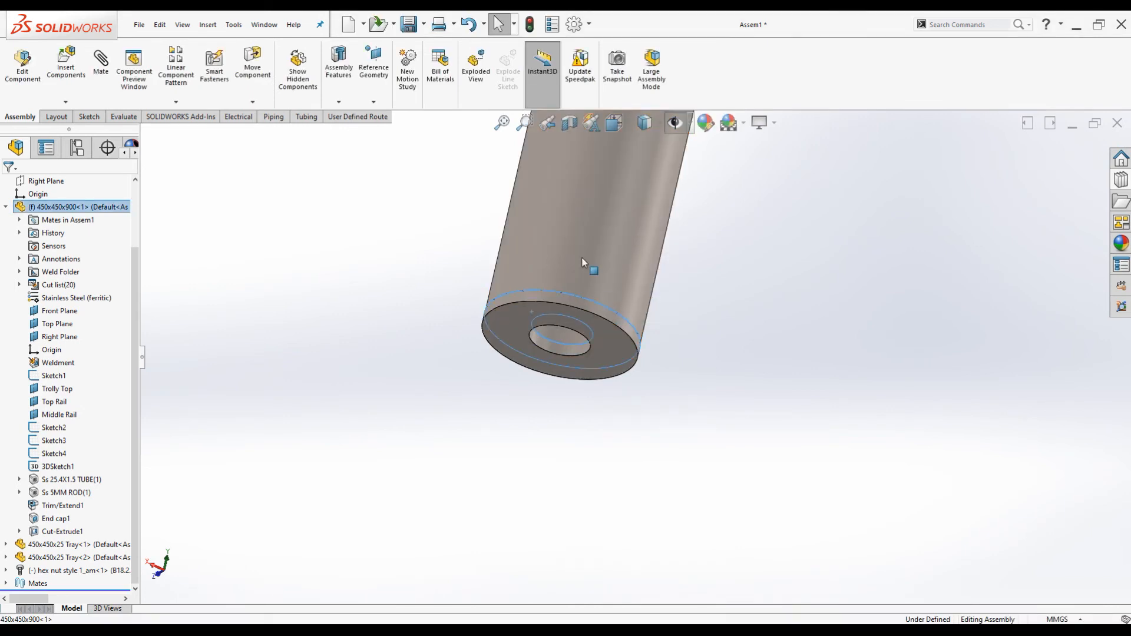
{"action": "scroll", "coordinate": [540, 321], "scroll_direction": "up", "scroll_amount": 8}
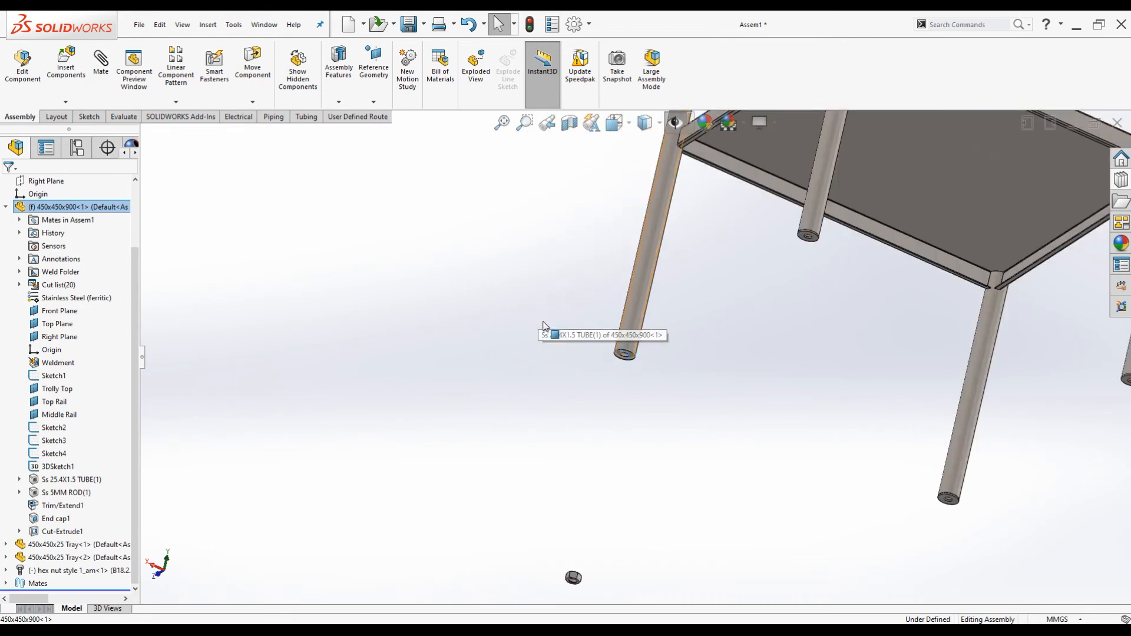
{"action": "scroll", "coordinate": [639, 451], "scroll_direction": "down", "scroll_amount": 4}
{"action": "scroll", "coordinate": [607, 379], "scroll_direction": "down", "scroll_amount": 6}
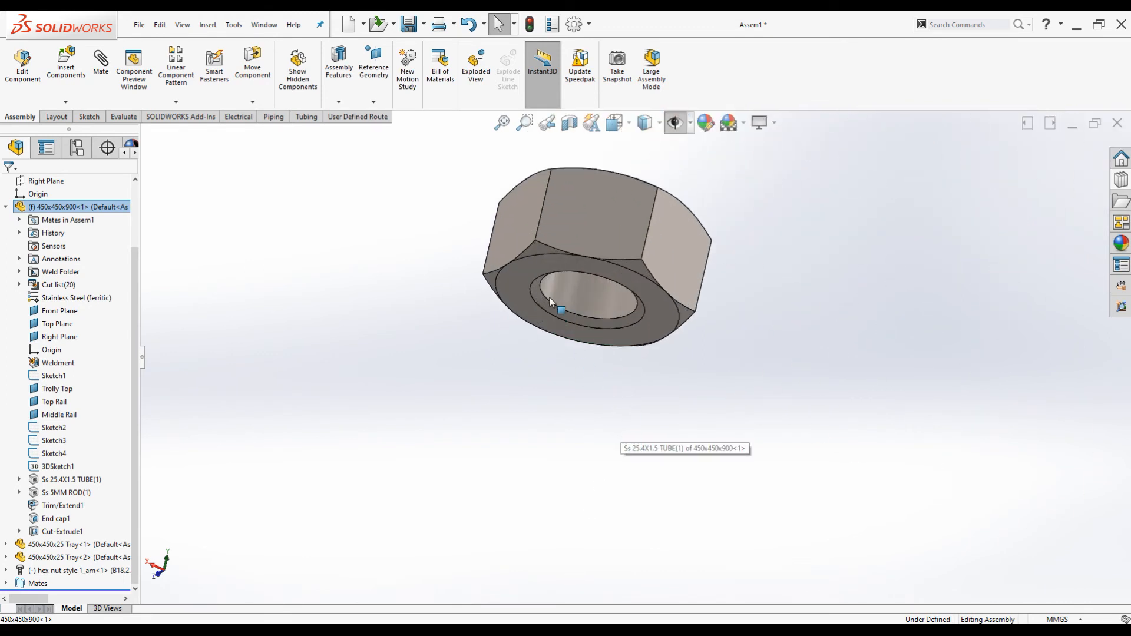
{"action": "left_click", "coordinate": [527, 278]}
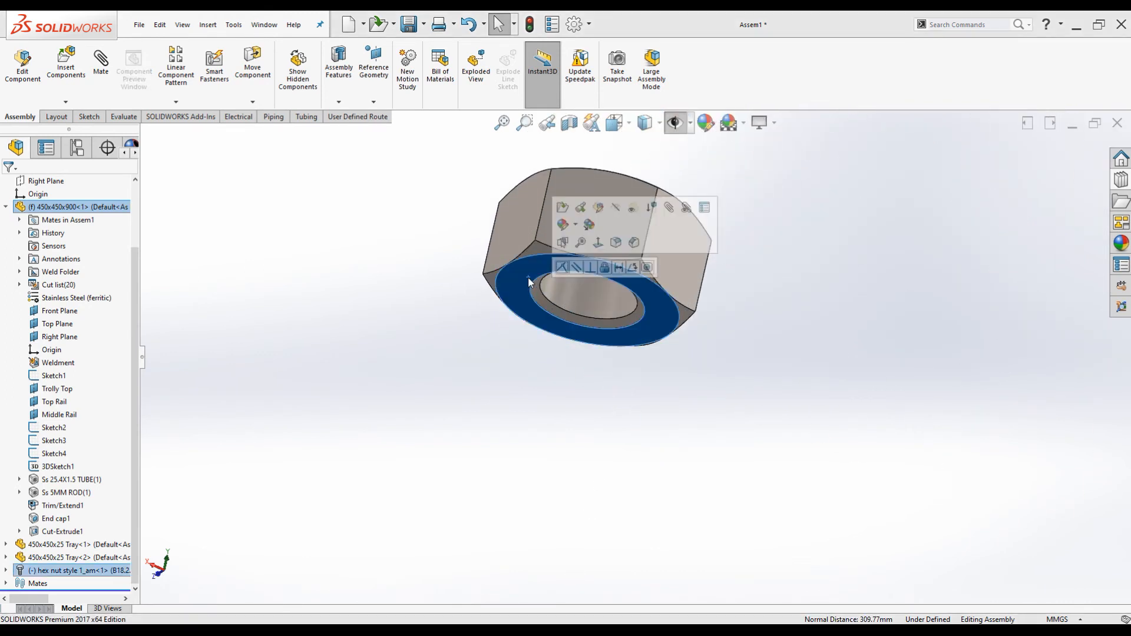
{"action": "left_click", "coordinate": [565, 269]}
{"action": "scroll", "coordinate": [671, 393], "scroll_direction": "up", "scroll_amount": 6}
{"action": "scroll", "coordinate": [627, 243], "scroll_direction": "down", "scroll_amount": 12}
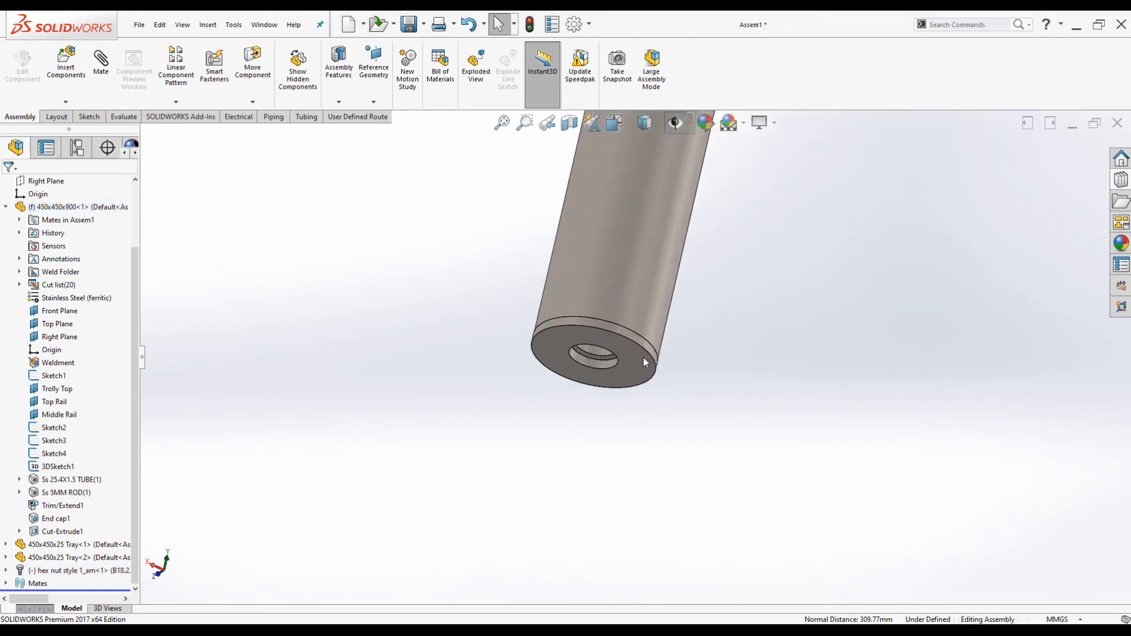
{"action": "left_click", "coordinate": [595, 365]}
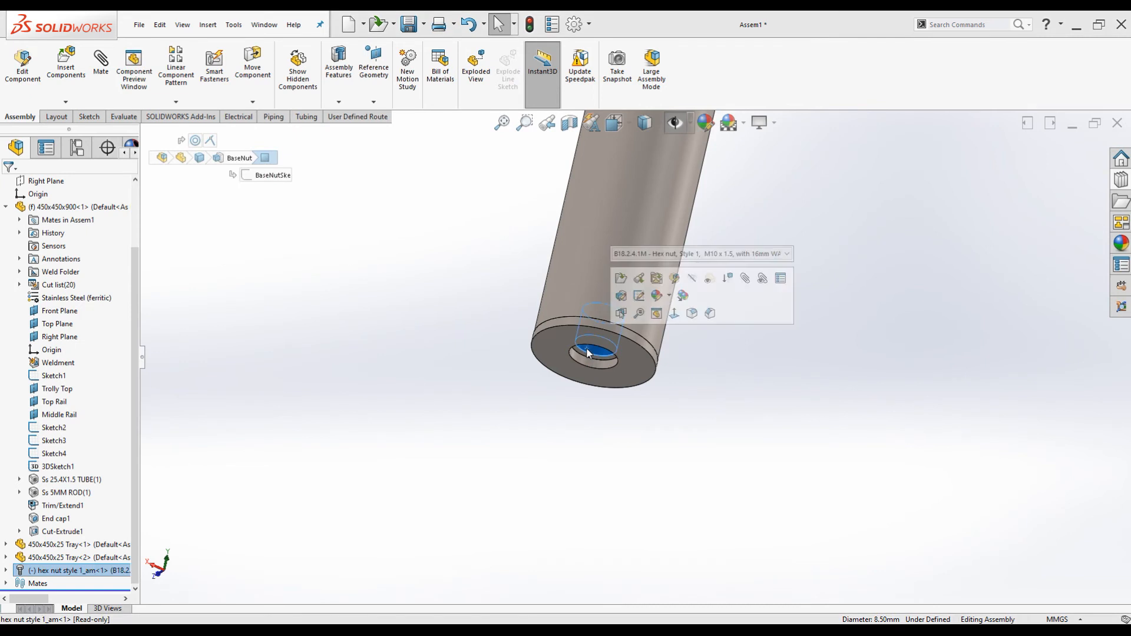
{"action": "left_click", "coordinate": [454, 314]}
Start a linear component pattern with the hex nut as the component to pattern.
{"action": "left_click", "coordinate": [176, 70]}
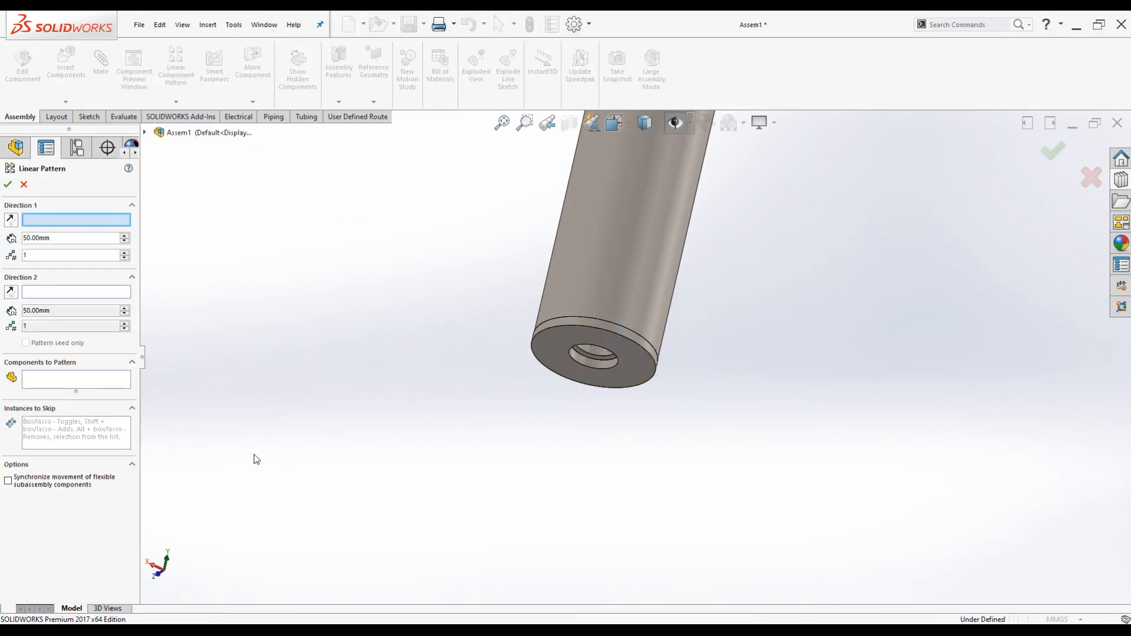
{"action": "left_click", "coordinate": [50, 384]}
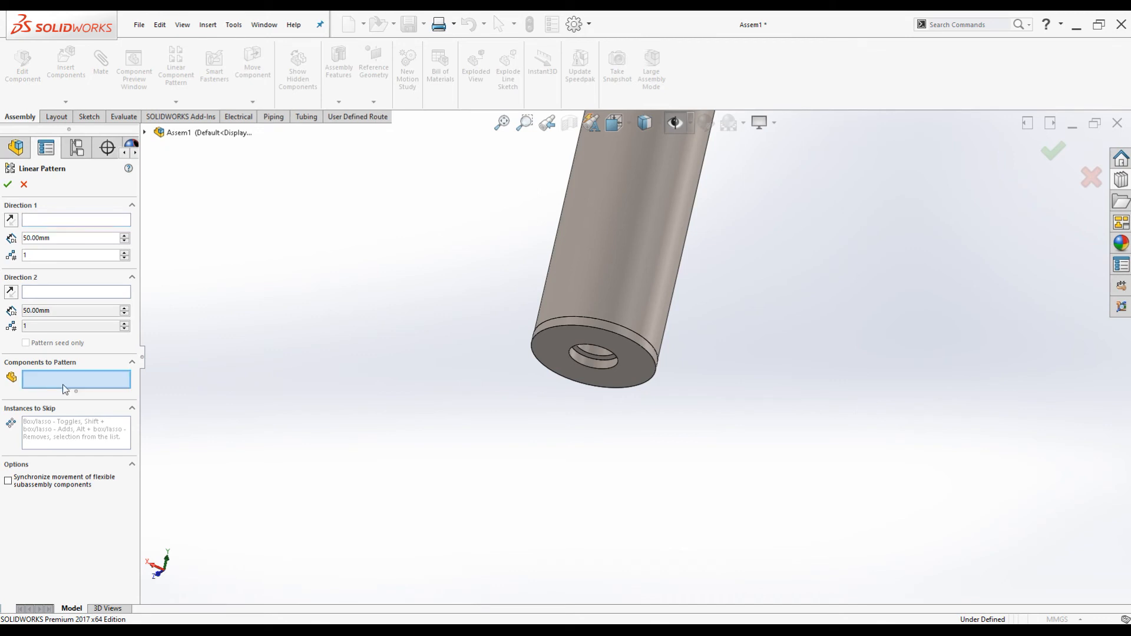
{"action": "scroll", "coordinate": [685, 383], "scroll_direction": "down", "scroll_amount": 5}
{"action": "left_click", "coordinate": [477, 300]}
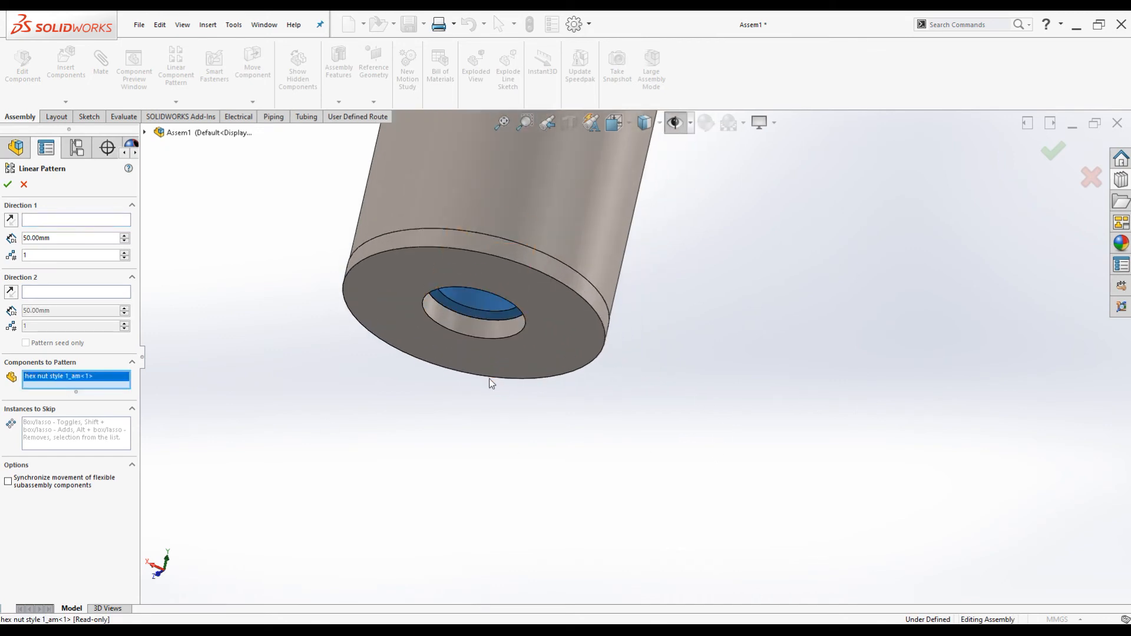
Turn on the display of sketches for the lines of the base sketch between the trolley's legs.
{"action": "scroll", "coordinate": [77, 243], "scroll_direction": "up", "scroll_amount": 1}
{"action": "scroll", "coordinate": [596, 459], "scroll_direction": "up", "scroll_amount": 6}
{"action": "scroll", "coordinate": [652, 306], "scroll_direction": "up", "scroll_amount": 3}
{"action": "middle_click_drag", "start_coordinate": [652, 302], "coordinate": [578, 449]}
{"action": "scroll", "coordinate": [669, 277], "scroll_direction": "down", "scroll_amount": 5}
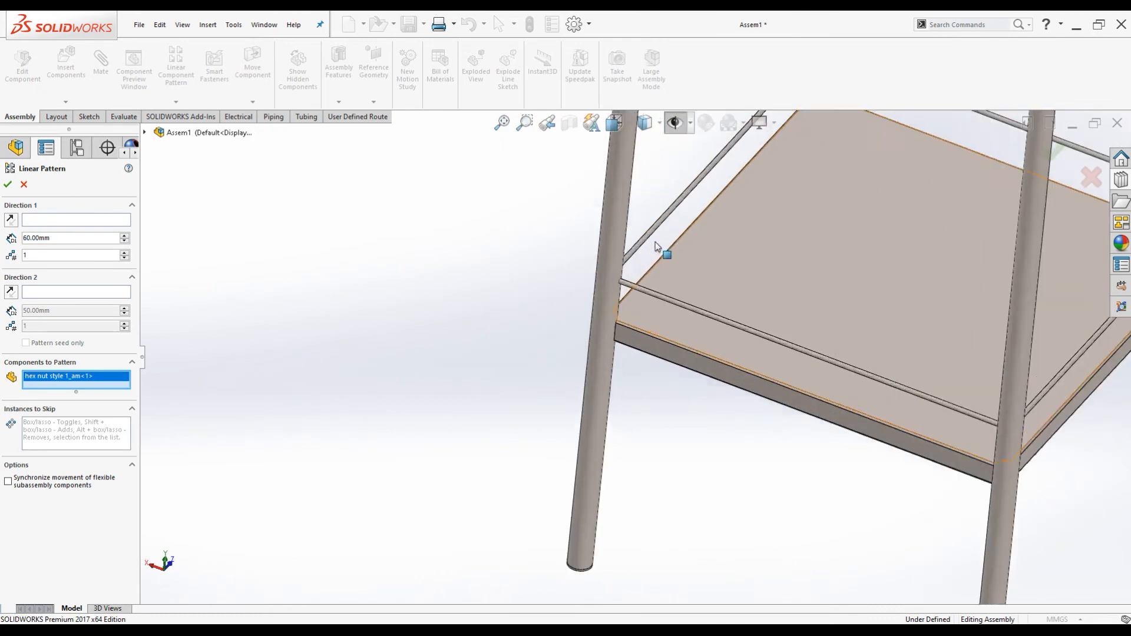
{"action": "scroll", "coordinate": [651, 270], "scroll_direction": "up", "scroll_amount": 2}
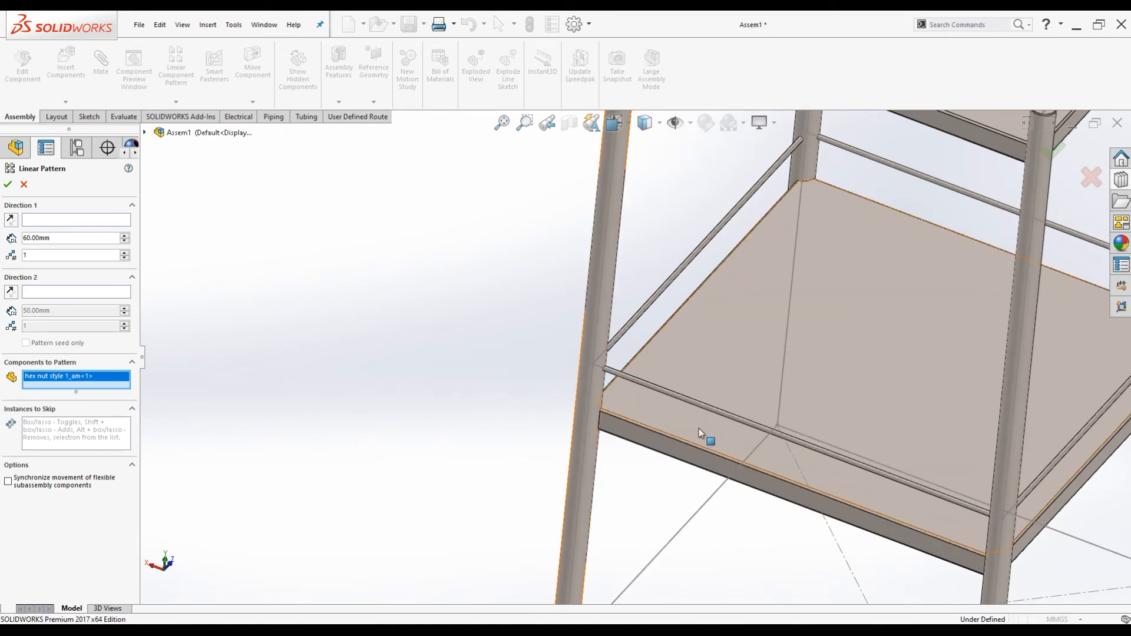
{"action": "scroll", "coordinate": [677, 433], "scroll_direction": "up", "scroll_amount": 5}
{"action": "scroll", "coordinate": [651, 424], "scroll_direction": "down", "scroll_amount": 4}
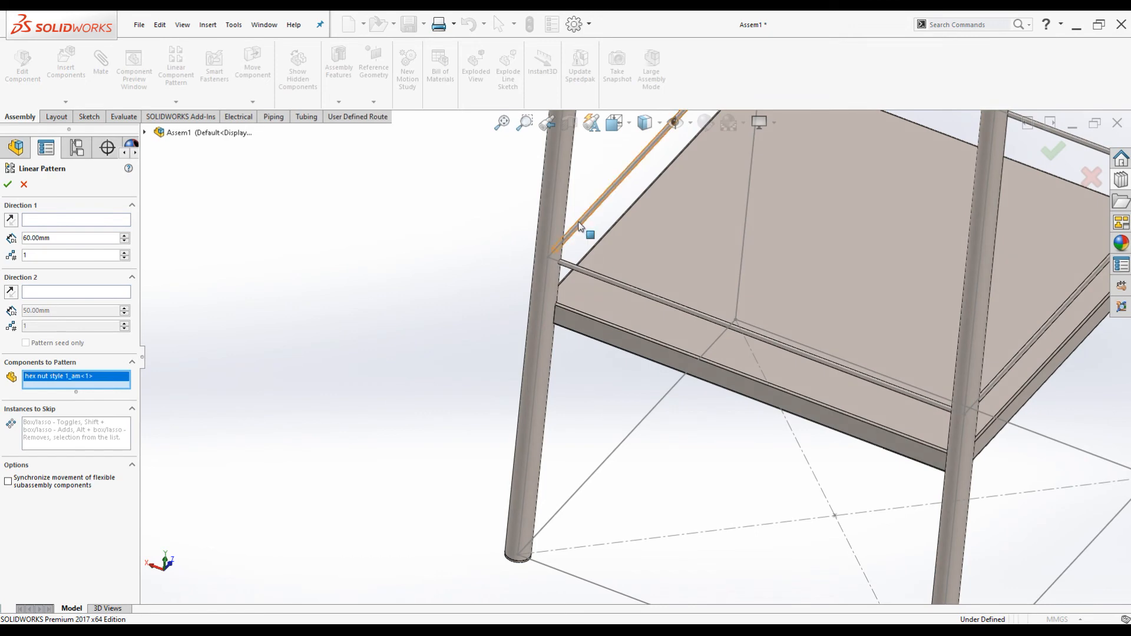
{"action": "scroll", "coordinate": [599, 353], "scroll_direction": "up", "scroll_amount": 3}
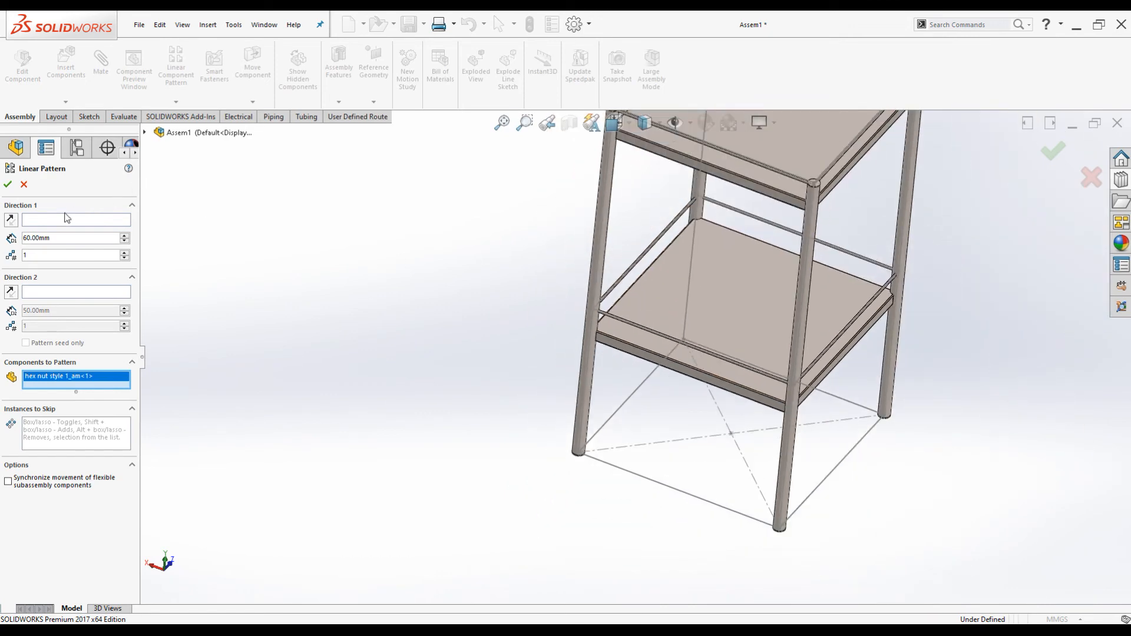
Define the pattern's Direction 1 along the base sketch line starting at the nut's leg, with 450 mm spacing and 2 instances.
{"action": "left_click", "coordinate": [48, 222]}
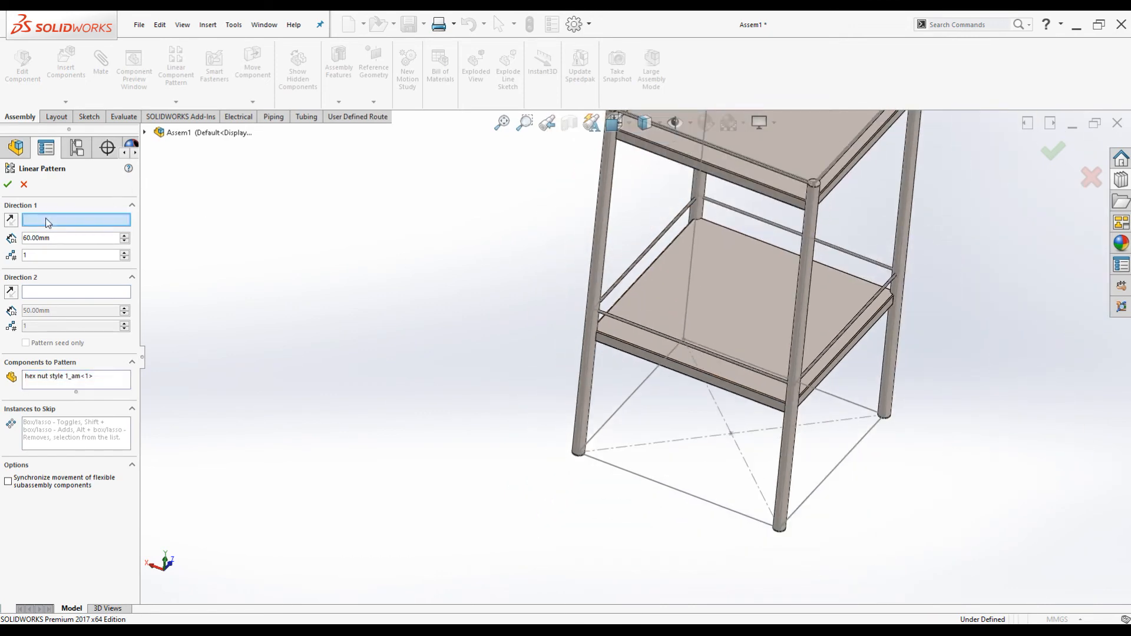
{"action": "scroll", "coordinate": [613, 427], "scroll_direction": "down", "scroll_amount": 2}
{"action": "left_click", "coordinate": [613, 415]}
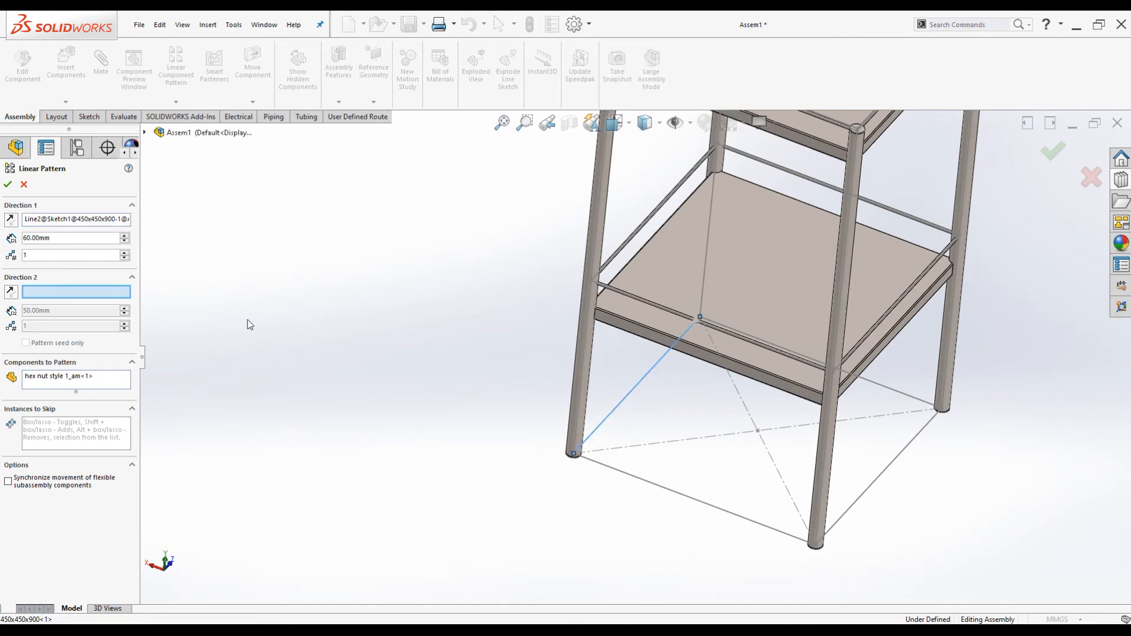
{"action": "double_click", "coordinate": [51, 238]}
{"action": "type", "text": "450"}
{"action": "key", "text": "Return"}
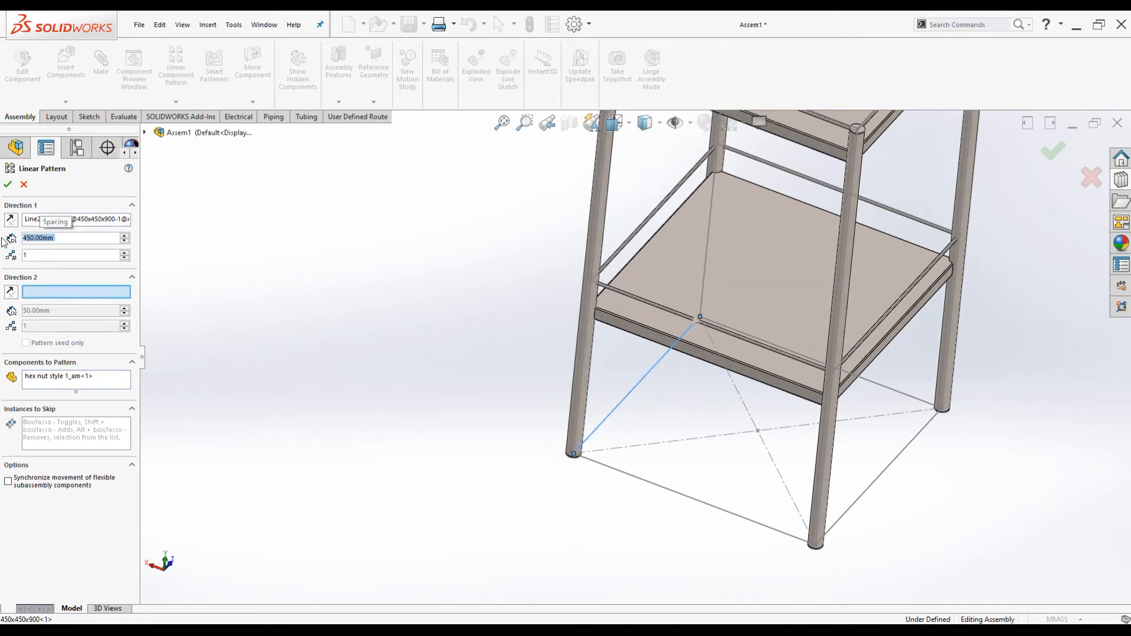
{"action": "left_click", "coordinate": [125, 253]}
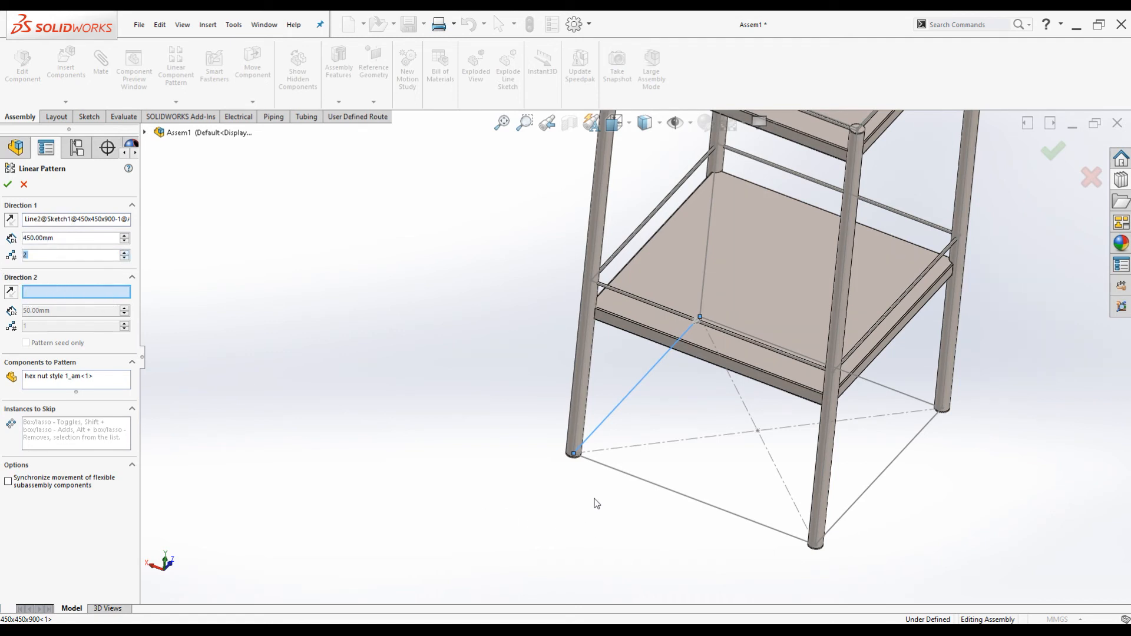
Define the pattern's Direction 2 along the adjoining base sketch line, with 450 mm spacing and 2 instances.
{"action": "left_click", "coordinate": [612, 474]}
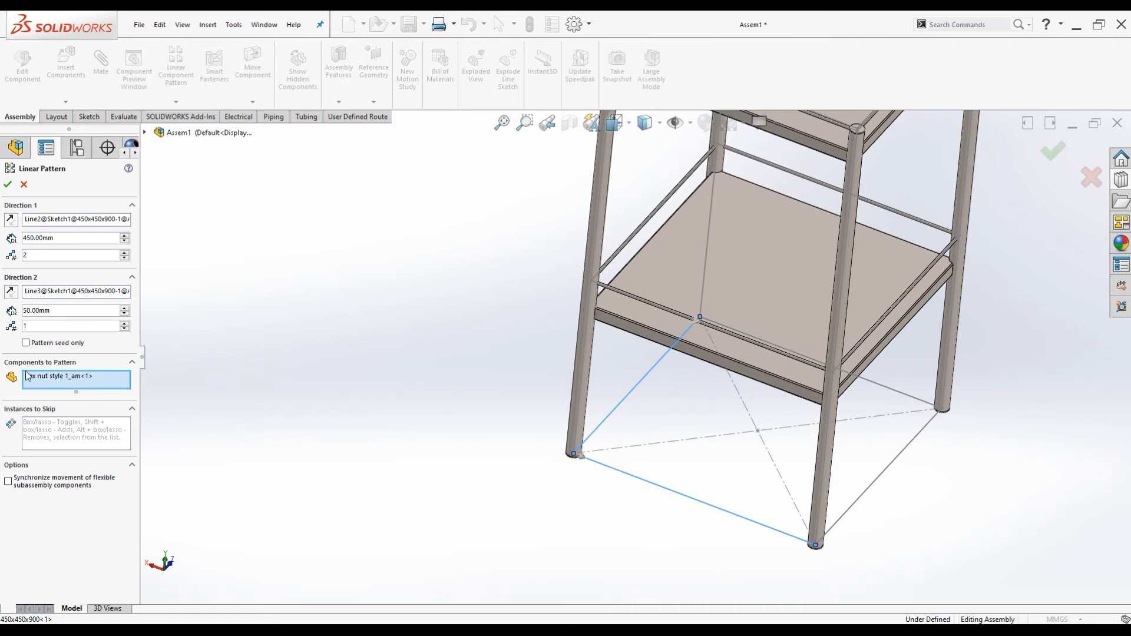
{"action": "left_click", "coordinate": [125, 323]}
{"action": "left_click_drag", "start_coordinate": [56, 310], "coordinate": [2, 309]}
{"action": "type", "text": "450"}
{"action": "key", "text": "Return"}
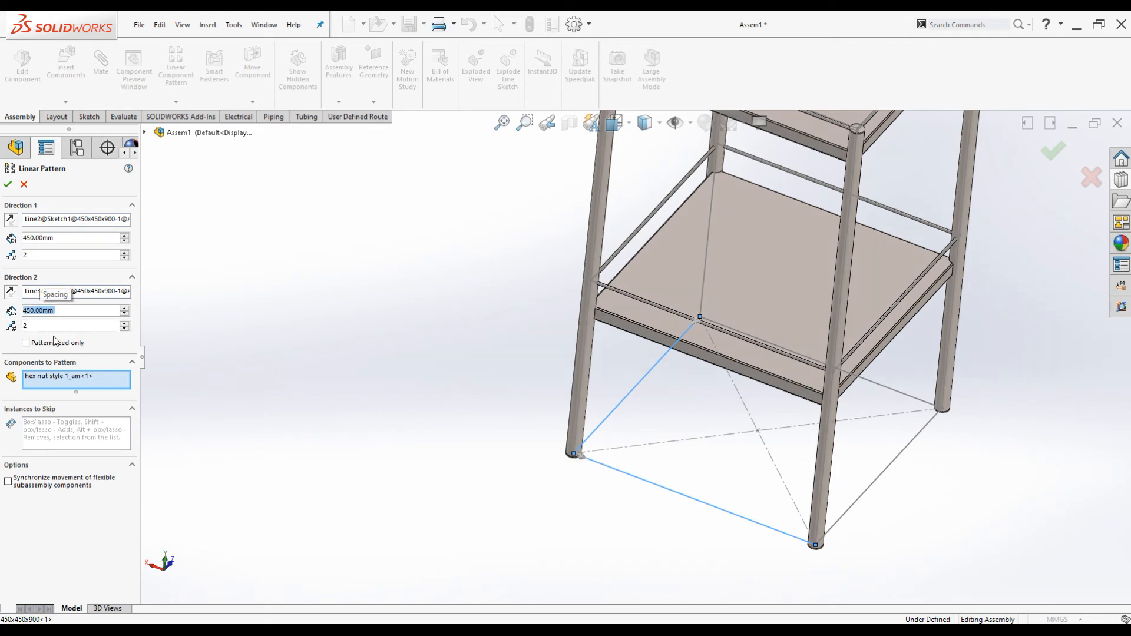
Set the display style to Hidden Lines Visible and examine the nut pattern preview at the trolley's legs.
{"action": "scroll", "coordinate": [808, 474], "scroll_direction": "up", "scroll_amount": 5}
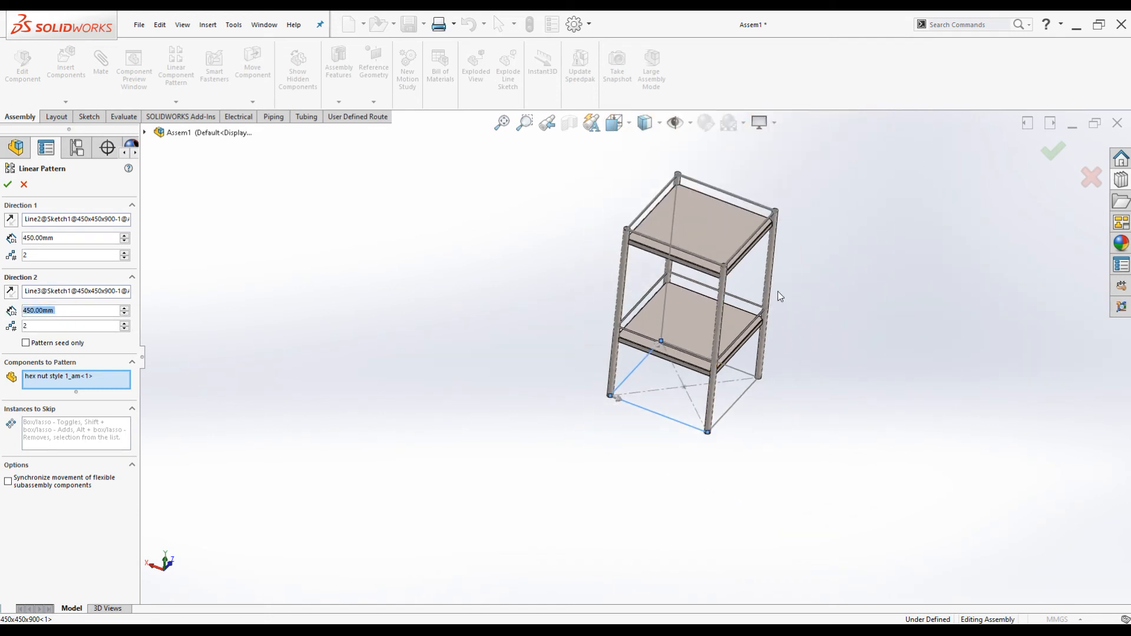
{"action": "scroll", "coordinate": [778, 294], "scroll_direction": "down", "scroll_amount": 3}
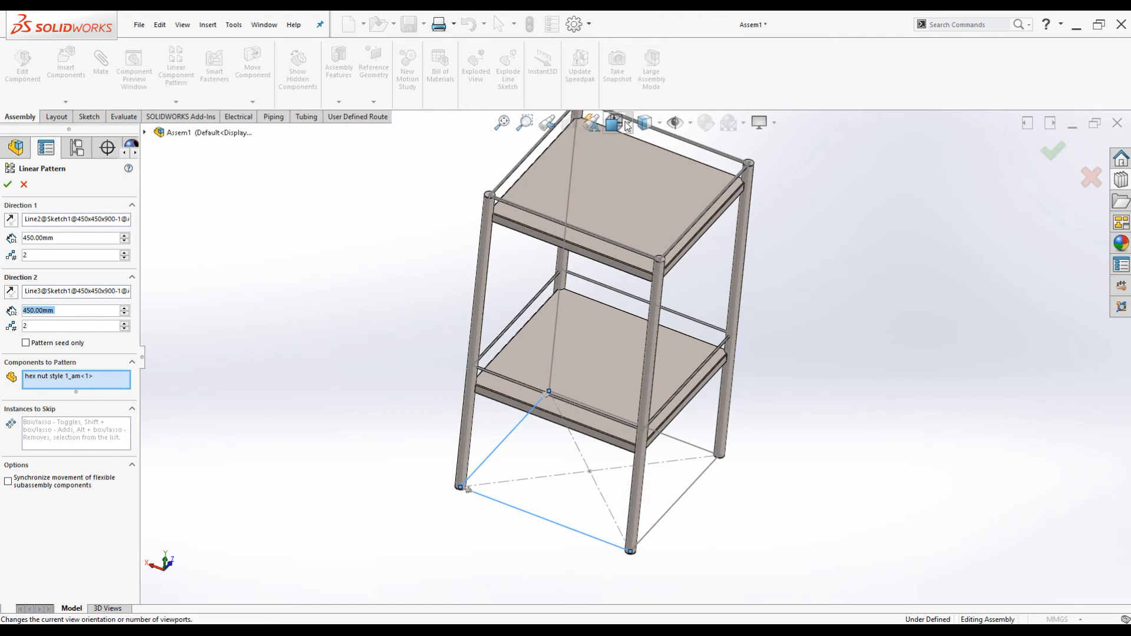
{"action": "left_click", "coordinate": [658, 123]}
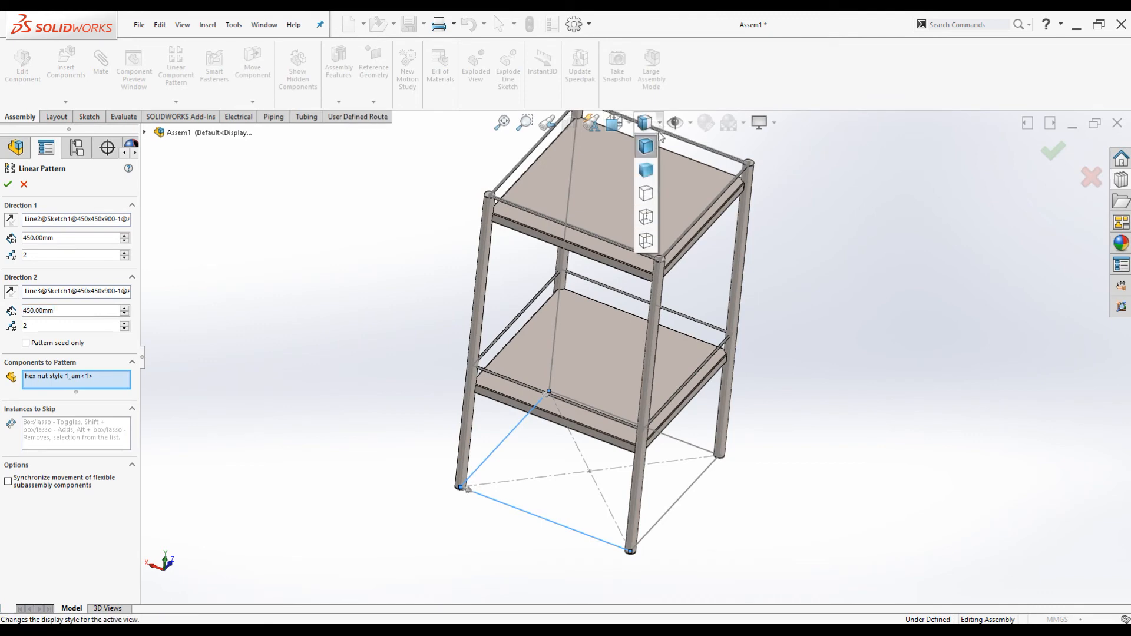
{"action": "left_click", "coordinate": [647, 218]}
{"action": "scroll", "coordinate": [554, 412], "scroll_direction": "down", "scroll_amount": 6}
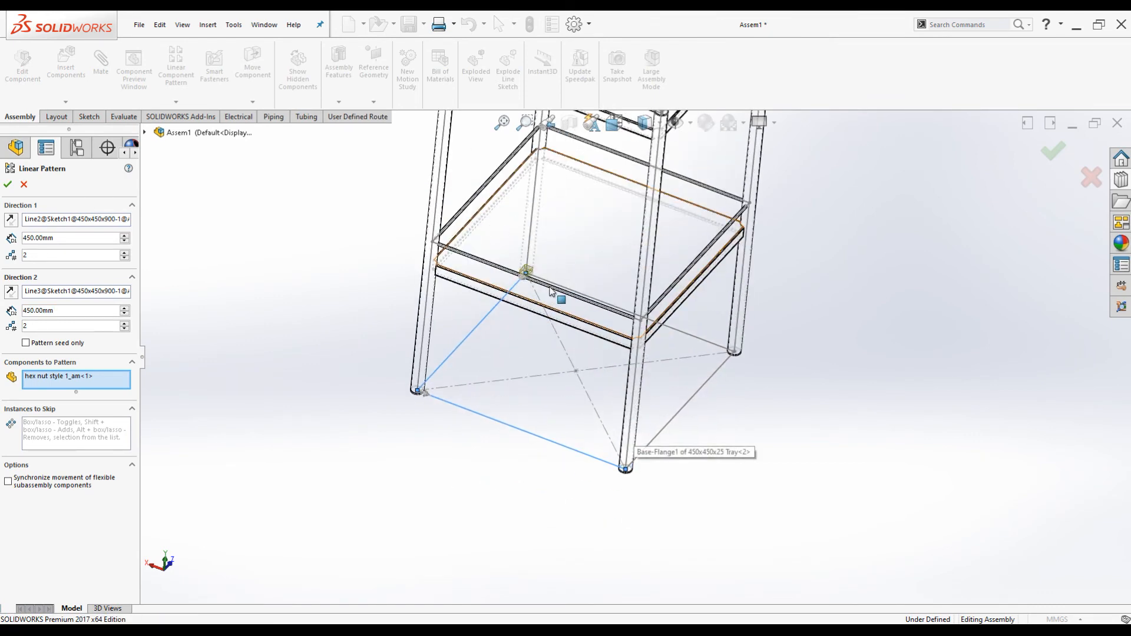
{"action": "scroll", "coordinate": [531, 300], "scroll_direction": "down", "scroll_amount": 2}
{"action": "scroll", "coordinate": [568, 240], "scroll_direction": "up", "scroll_amount": 8}
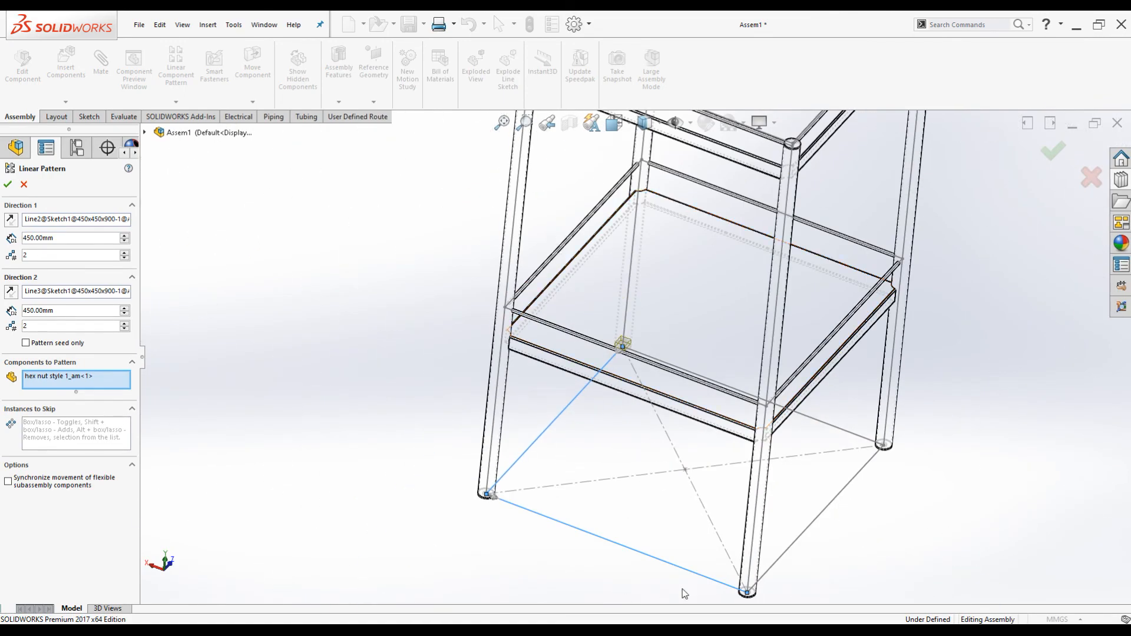
Check the nut preview at the legs and accept the linear pattern of the hex nut.
{"action": "scroll", "coordinate": [752, 583], "scroll_direction": "down", "scroll_amount": 5}
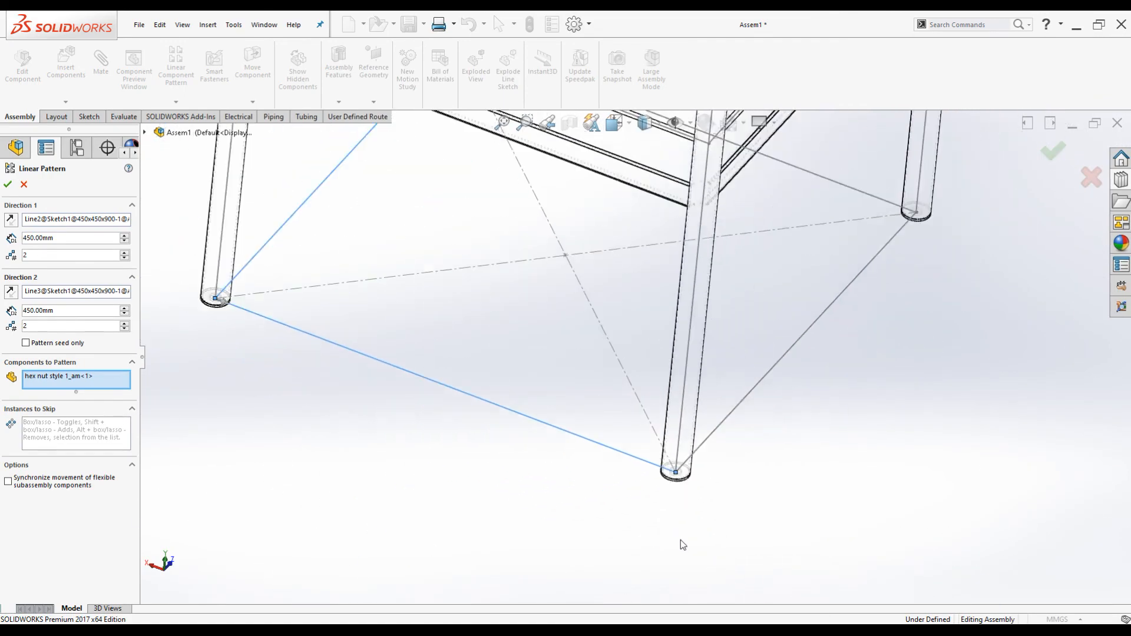
{"action": "scroll", "coordinate": [677, 531], "scroll_direction": "up", "scroll_amount": 6}
{"action": "scroll", "coordinate": [648, 356], "scroll_direction": "down", "scroll_amount": 4}
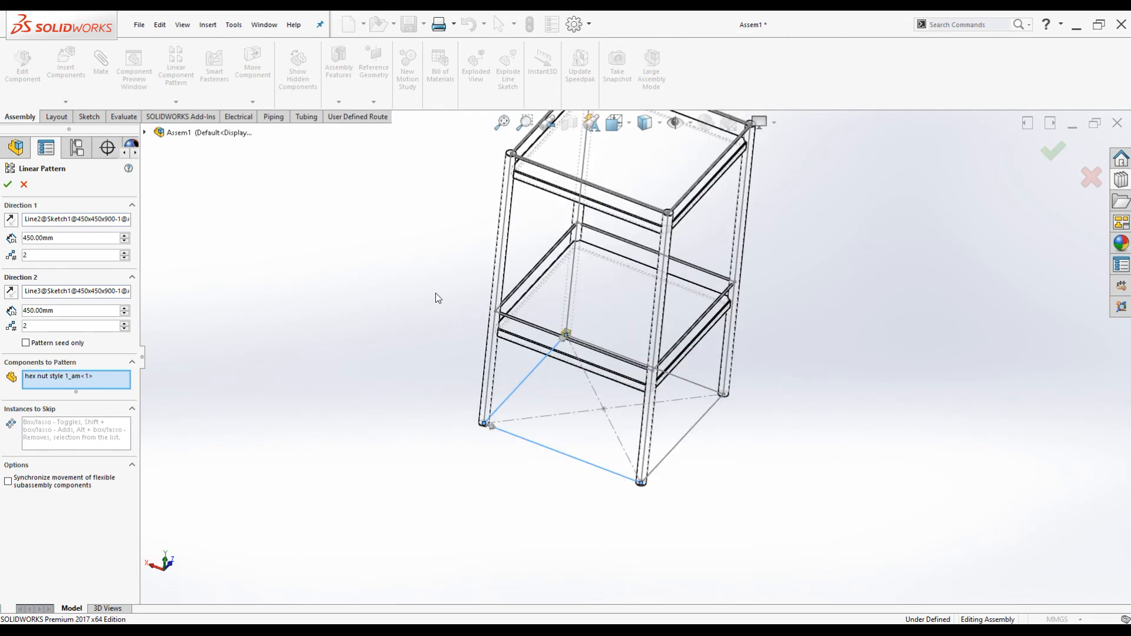
{"action": "left_click", "coordinate": [7, 187]}
Examine the patterned hex nuts inside the end caps of all four trolley legs.
{"action": "scroll", "coordinate": [670, 482], "scroll_direction": "down", "scroll_amount": 5}
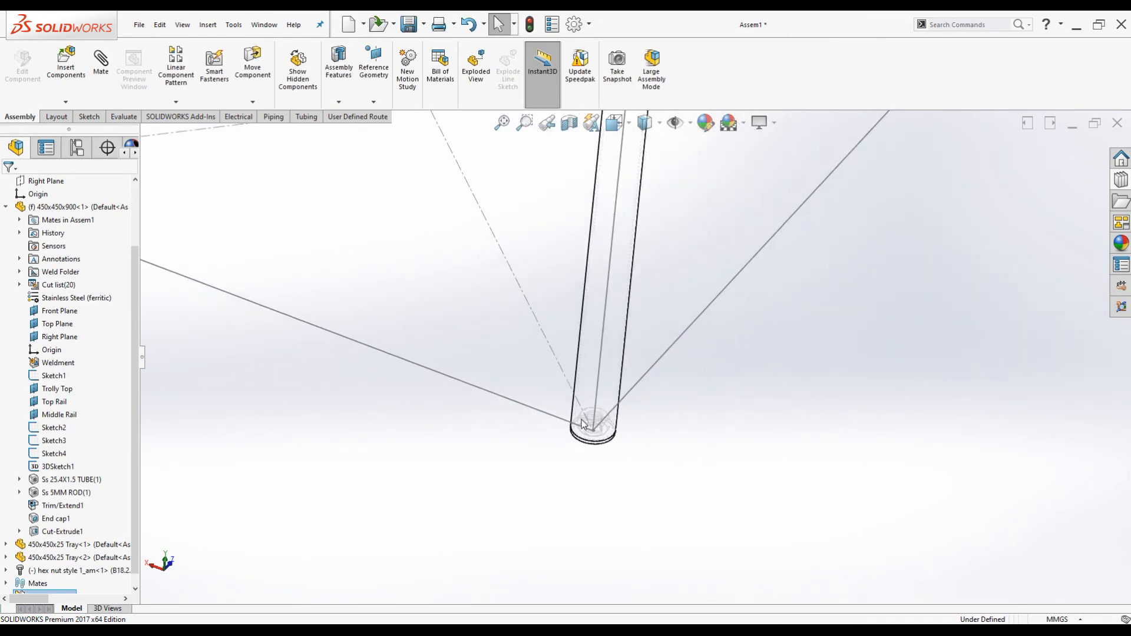
{"action": "scroll", "coordinate": [654, 470], "scroll_direction": "up", "scroll_amount": 5}
{"action": "scroll", "coordinate": [693, 312], "scroll_direction": "down", "scroll_amount": 6}
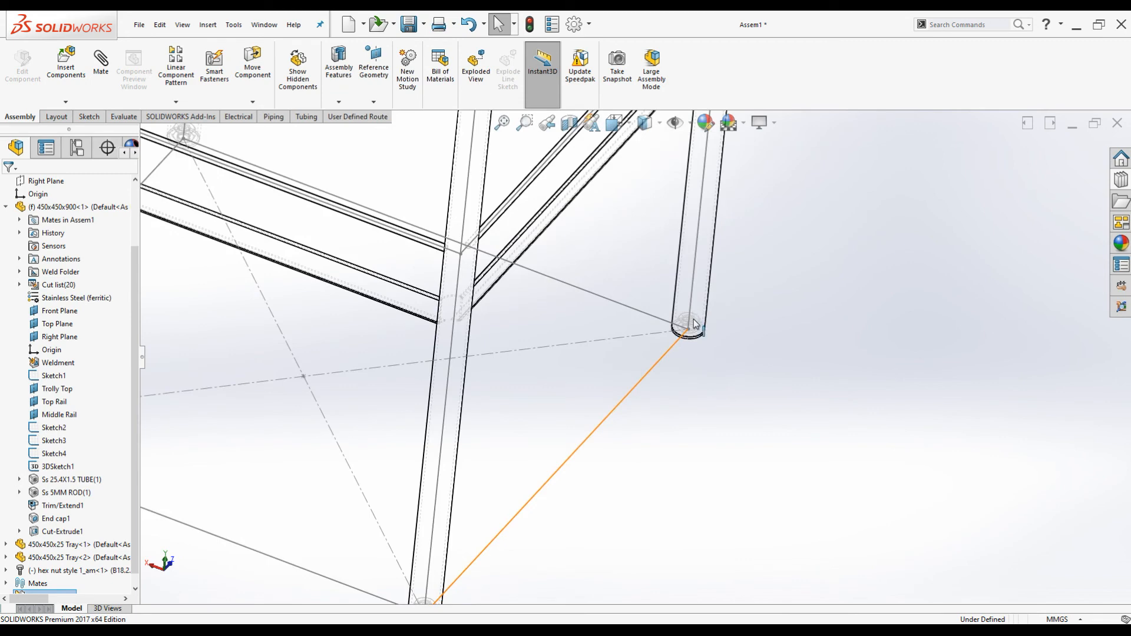
{"action": "scroll", "coordinate": [721, 356], "scroll_direction": "up", "scroll_amount": 3}
{"action": "scroll", "coordinate": [448, 346], "scroll_direction": "up", "scroll_amount": 5}
{"action": "scroll", "coordinate": [466, 438], "scroll_direction": "down", "scroll_amount": 4}
{"action": "scroll", "coordinate": [417, 353], "scroll_direction": "down", "scroll_amount": 4}
{"action": "scroll", "coordinate": [384, 399], "scroll_direction": "up", "scroll_amount": 5}
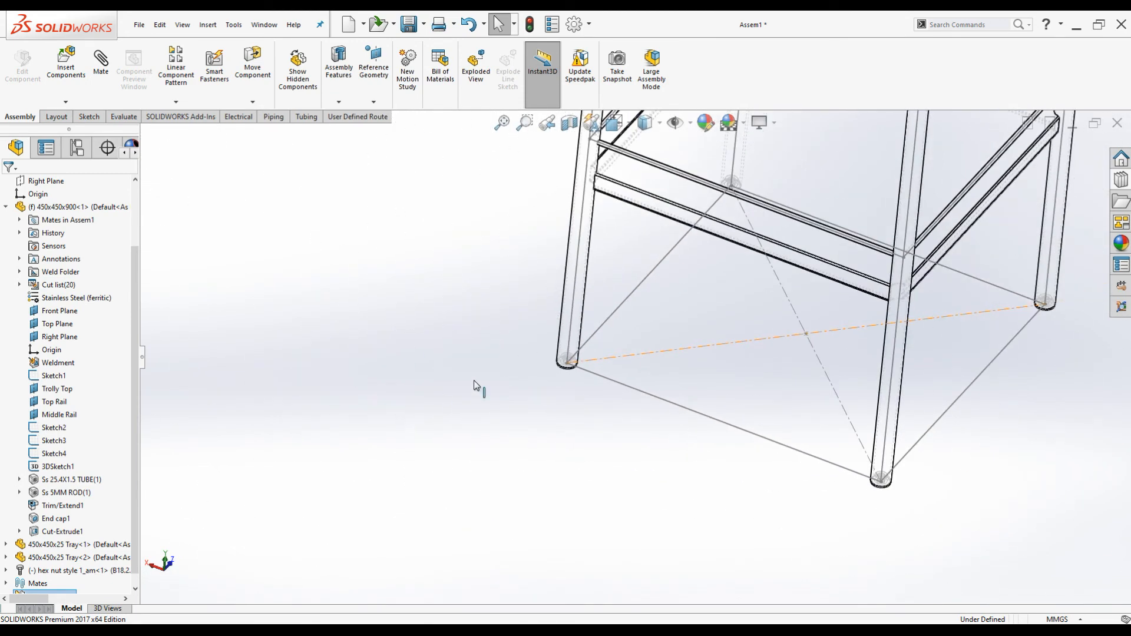
{"action": "middle_click_drag", "start_coordinate": [700, 235], "coordinate": [656, 251]}
{"action": "scroll", "coordinate": [572, 272], "scroll_direction": "down", "scroll_amount": 4}
{"action": "scroll", "coordinate": [658, 344], "scroll_direction": "up", "scroll_amount": 3}
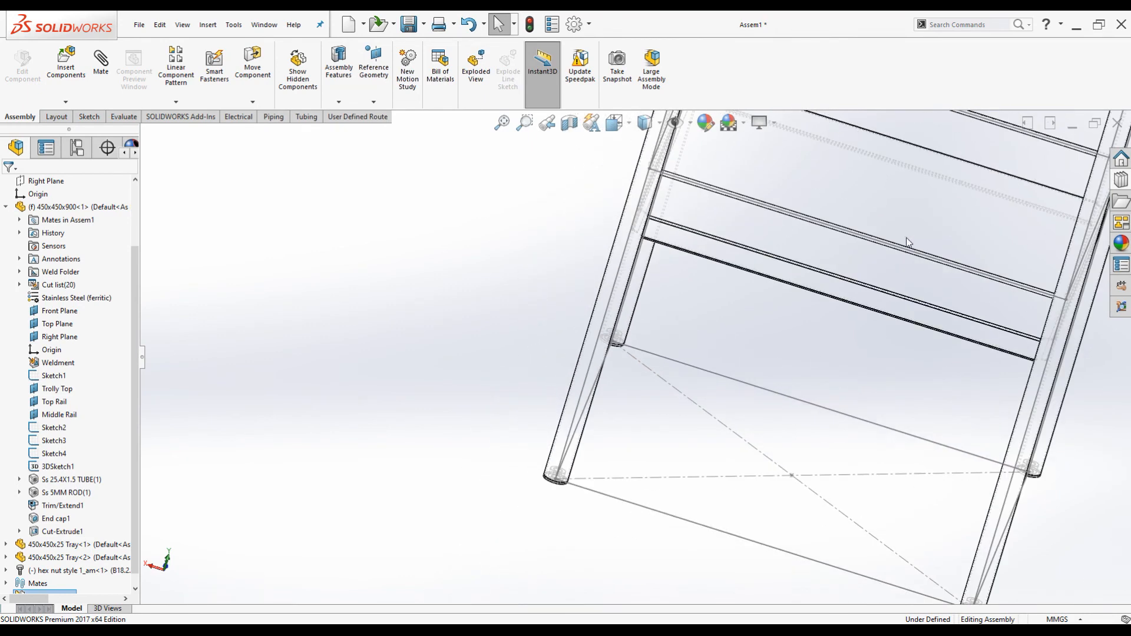
Set the display style to Shaded With Edges and show the assembly in isometric view.
{"action": "left_click", "coordinate": [658, 127]}
{"action": "left_click", "coordinate": [650, 148]}
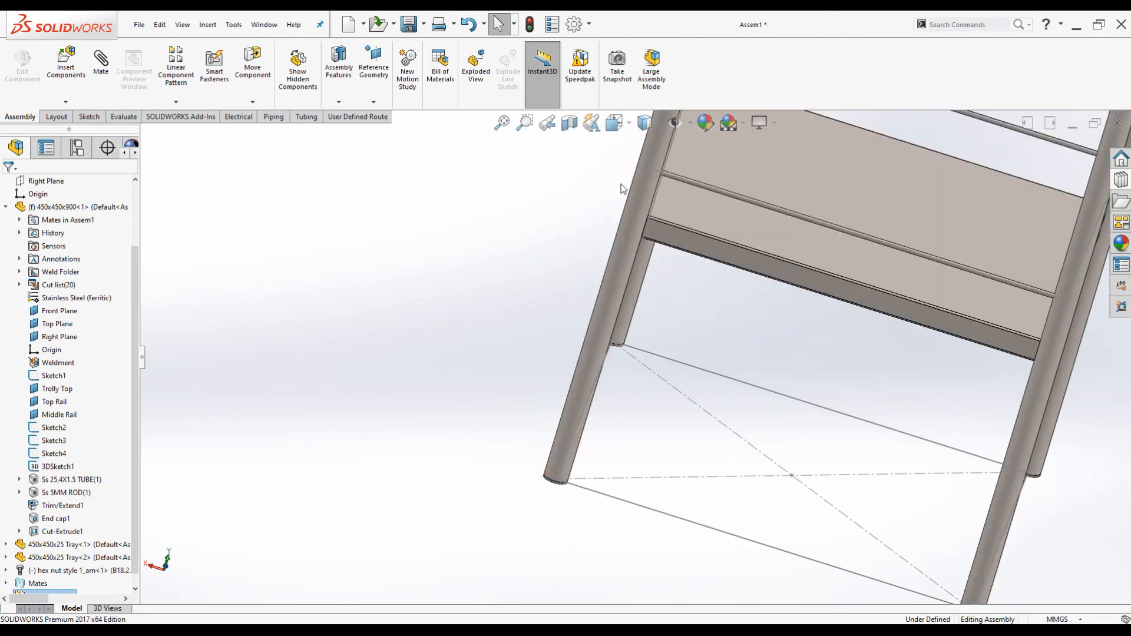
{"action": "key", "text": "ctrl+7"}
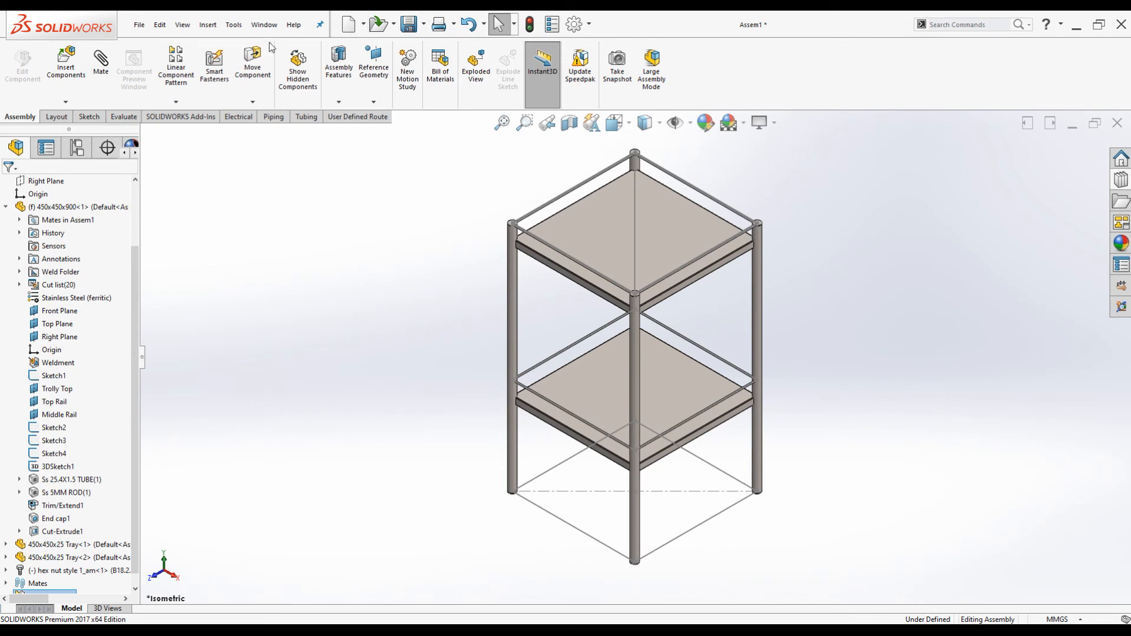
Insert the 3 IN CASTOR WITHOUT BRK assembly from the TROLLEY folder and place it beside the trolley's leg.
{"action": "left_click", "coordinate": [62, 71]}
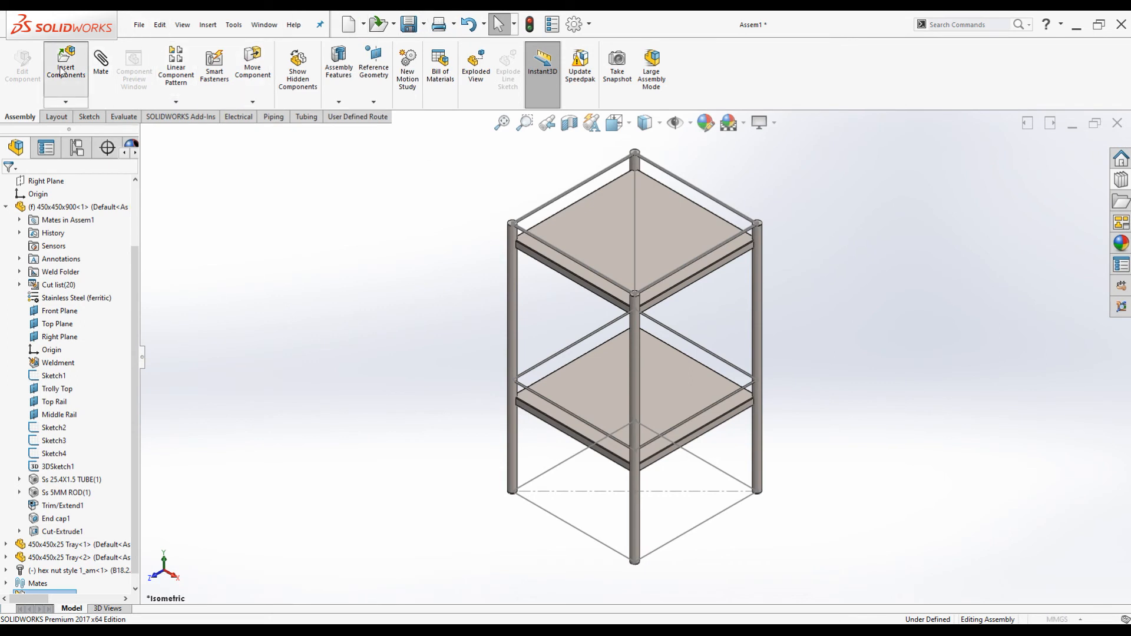
{"action": "left_click", "coordinate": [68, 389]}
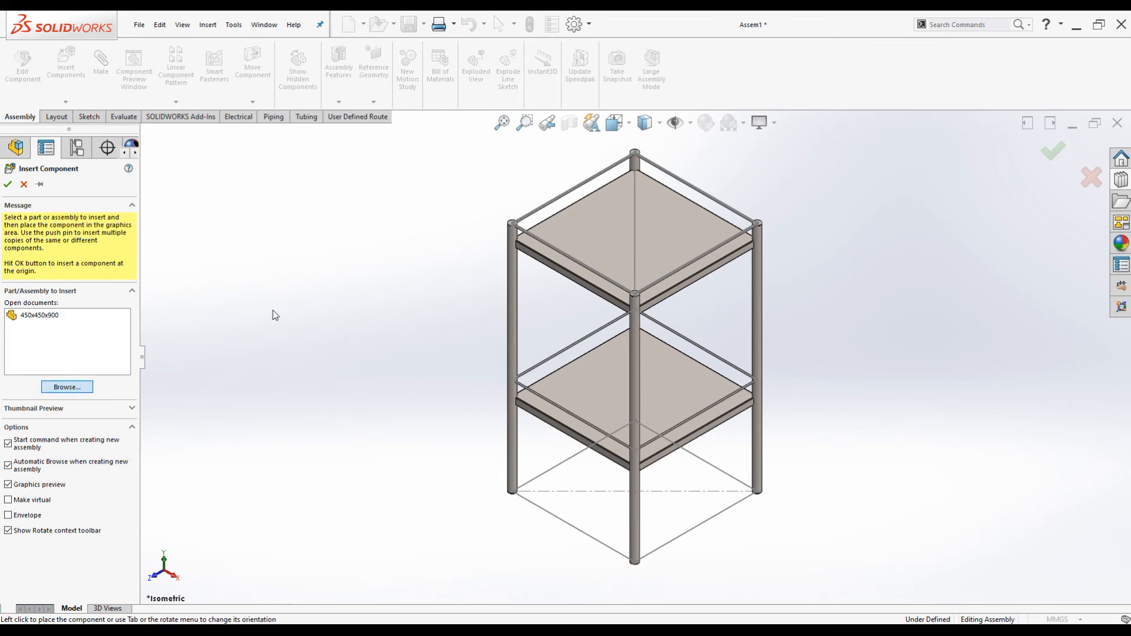
{"action": "left_click", "coordinate": [510, 235]}
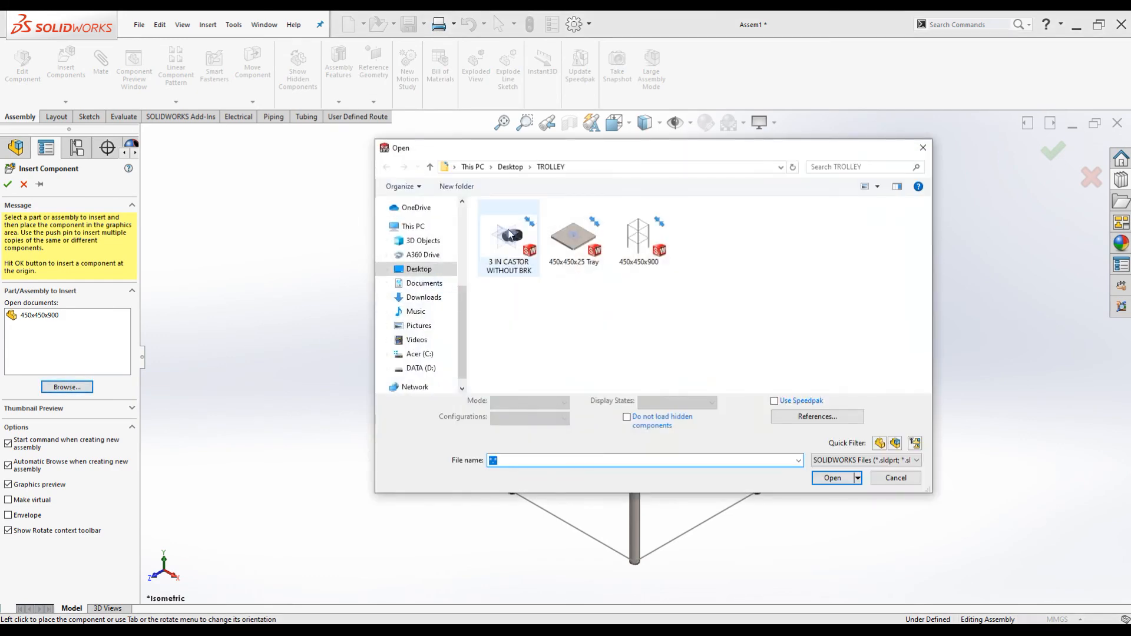
{"action": "left_click", "coordinate": [832, 472]}
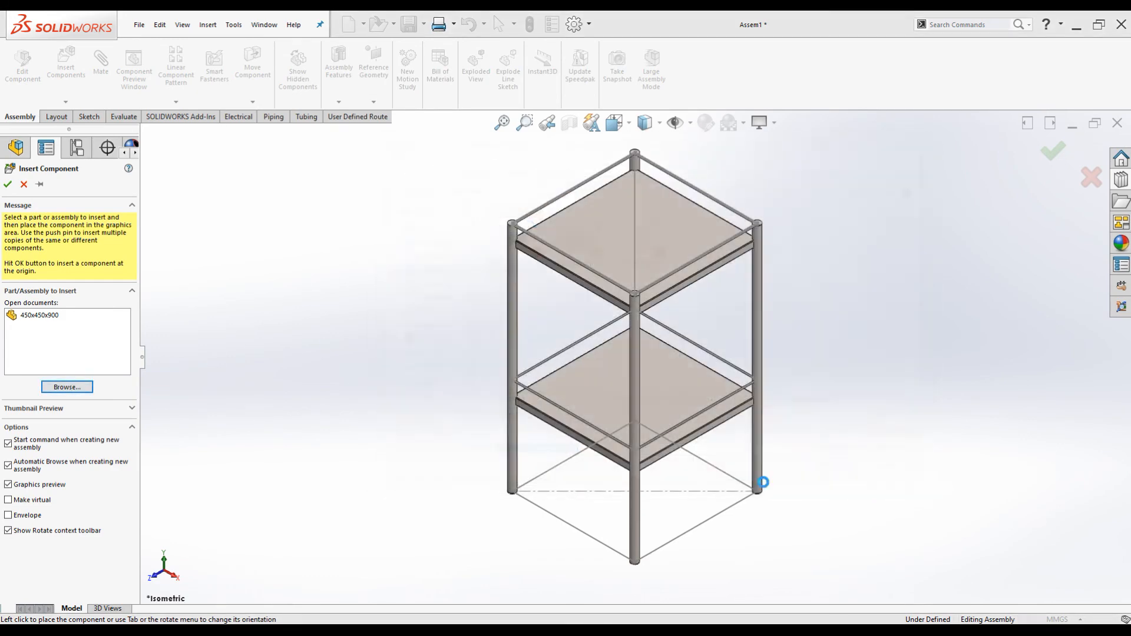
{"action": "left_click", "coordinate": [443, 514]}
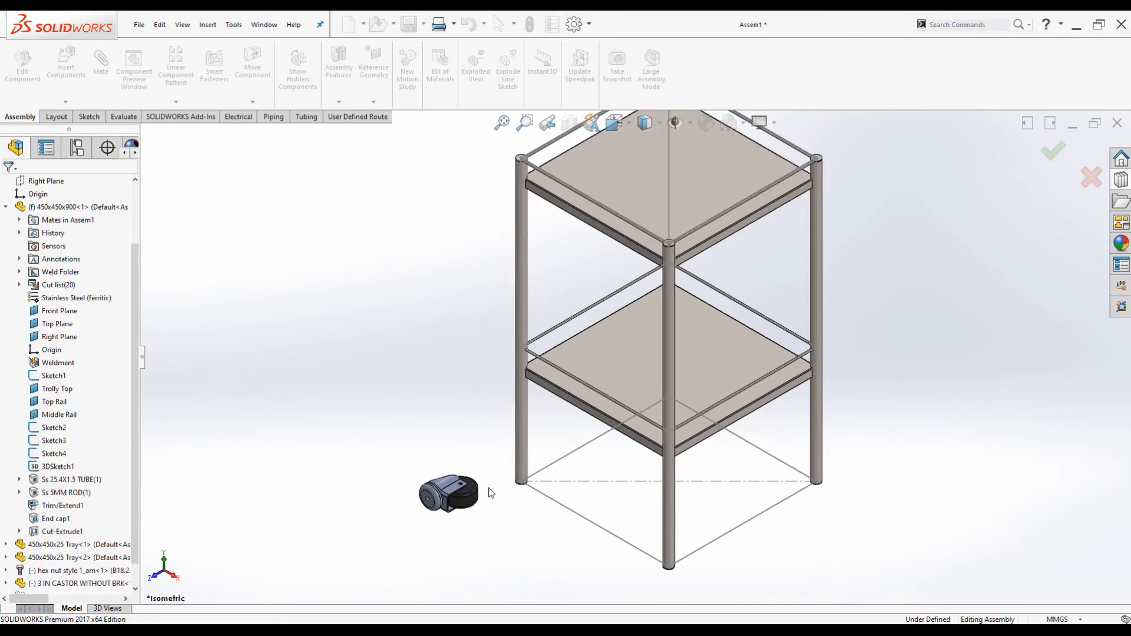
Add a coincident mate between the castor's flat circular mounting face and the underside of the nearest leg's end cap.
{"action": "scroll", "coordinate": [491, 493], "scroll_direction": "down", "scroll_amount": 2}
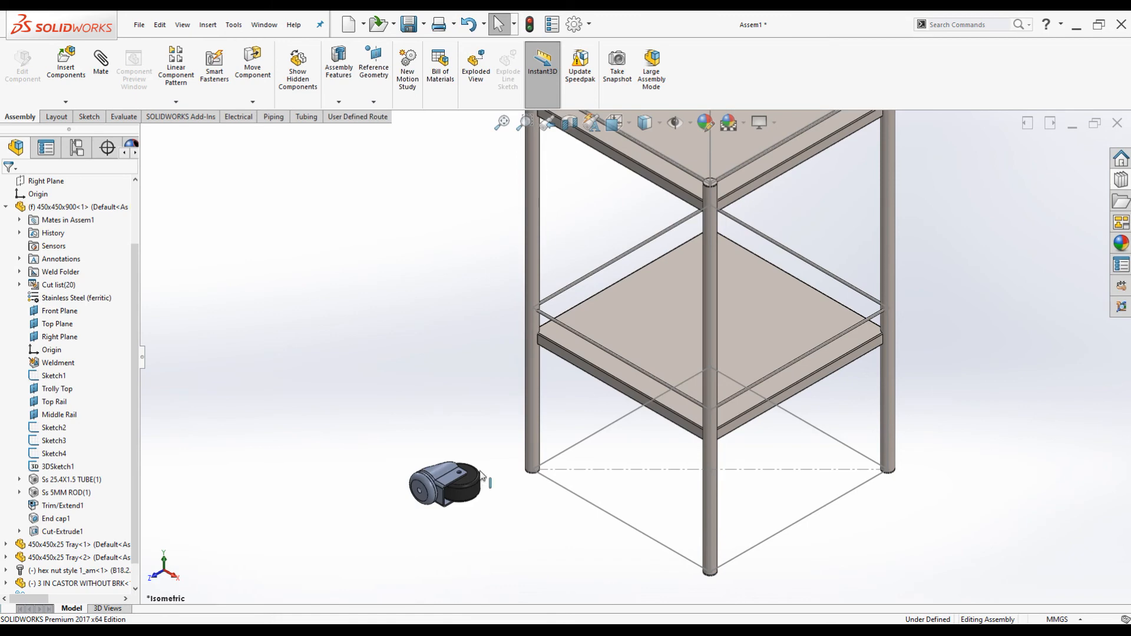
{"action": "scroll", "coordinate": [482, 477], "scroll_direction": "down", "scroll_amount": 10}
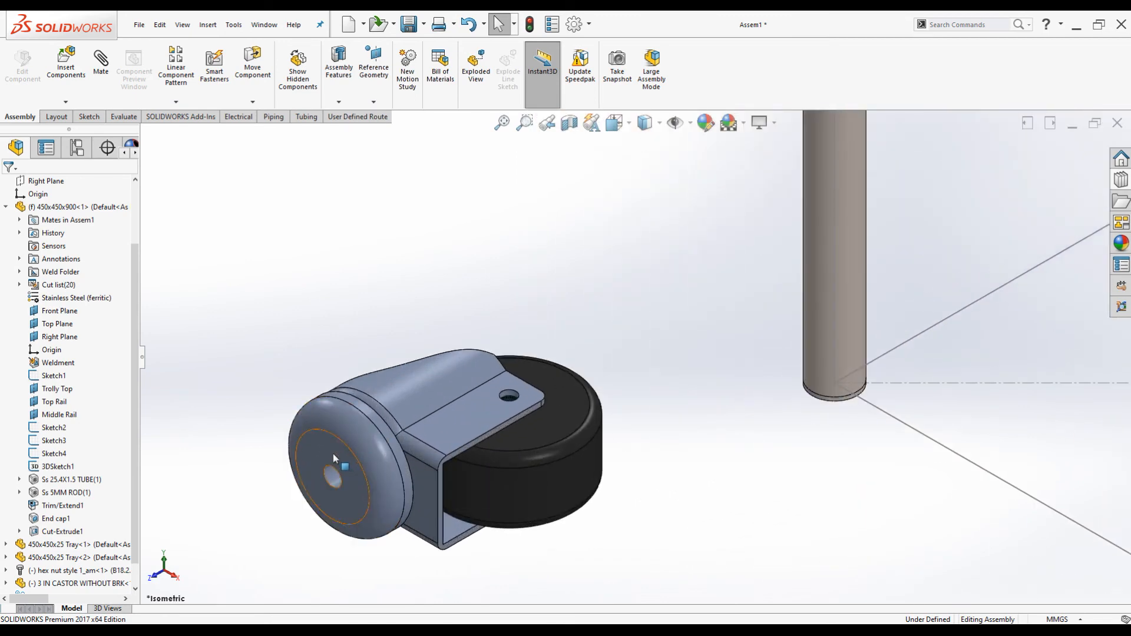
{"action": "left_click", "coordinate": [333, 454]}
{"action": "scroll", "coordinate": [654, 468], "scroll_direction": "up", "scroll_amount": 5}
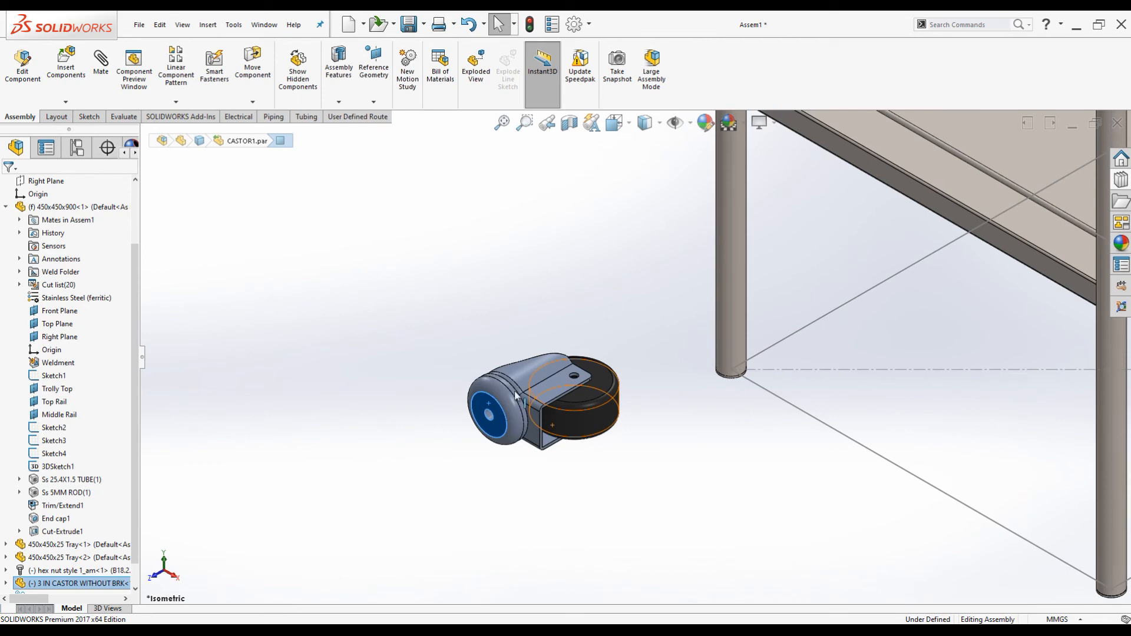
{"action": "scroll", "coordinate": [840, 439], "scroll_direction": "up", "scroll_amount": 1}
{"action": "middle_click_drag", "start_coordinate": [843, 442], "coordinate": [817, 361]}
{"action": "scroll", "coordinate": [773, 439], "scroll_direction": "up", "scroll_amount": 4}
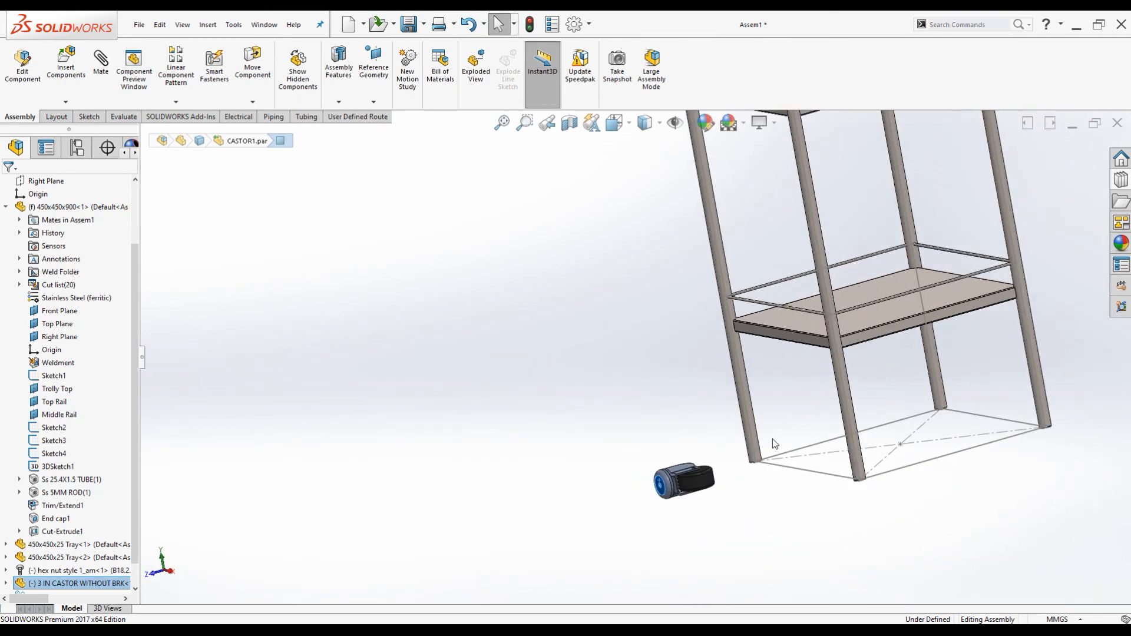
{"action": "middle_click_drag", "start_coordinate": [772, 440], "coordinate": [759, 378]}
{"action": "scroll", "coordinate": [740, 450], "scroll_direction": "down", "scroll_amount": 12}
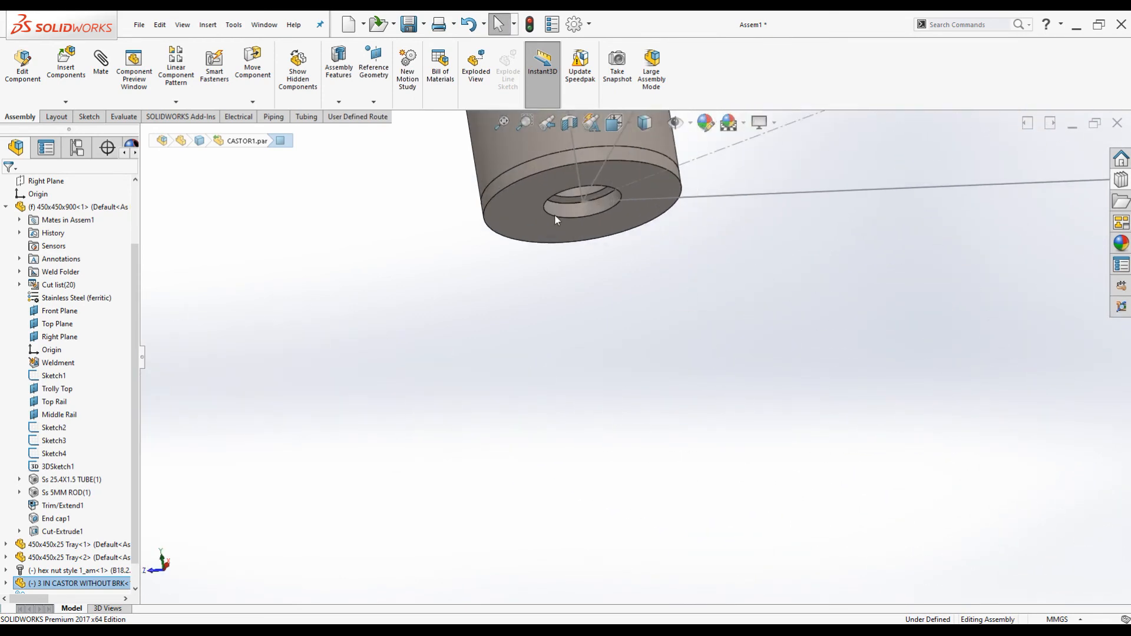
{"action": "left_click", "coordinate": [521, 202]}
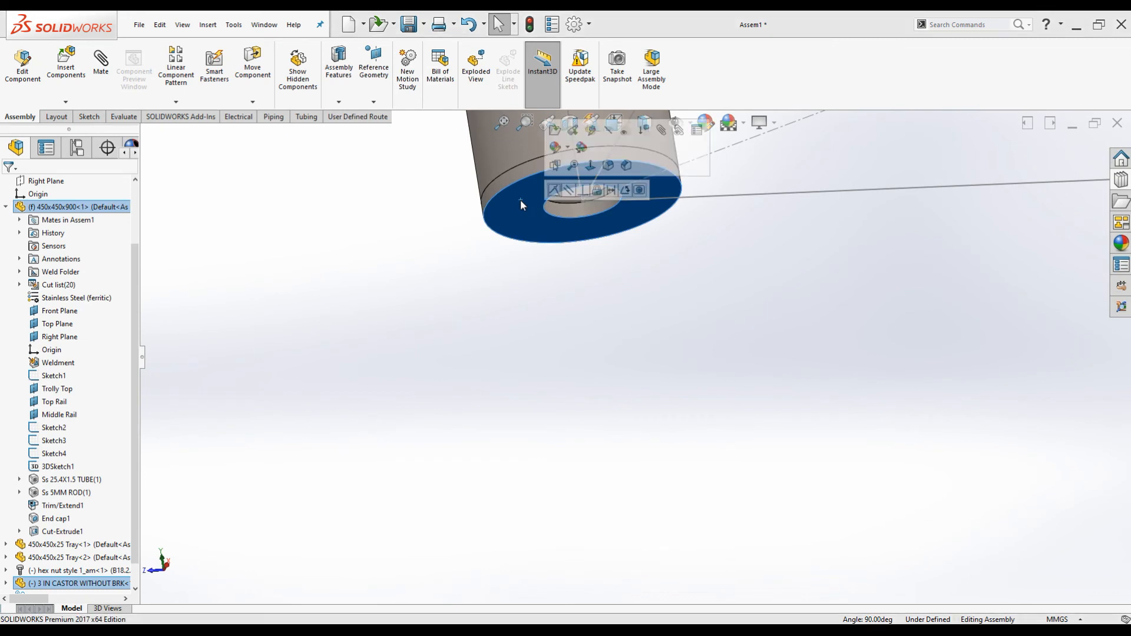
{"action": "left_click", "coordinate": [555, 192]}
Add a concentric mate between the castor head's cylindrical rim and the leg tube, and return to the isometric view.
{"action": "scroll", "coordinate": [621, 294], "scroll_direction": "up", "scroll_amount": 8}
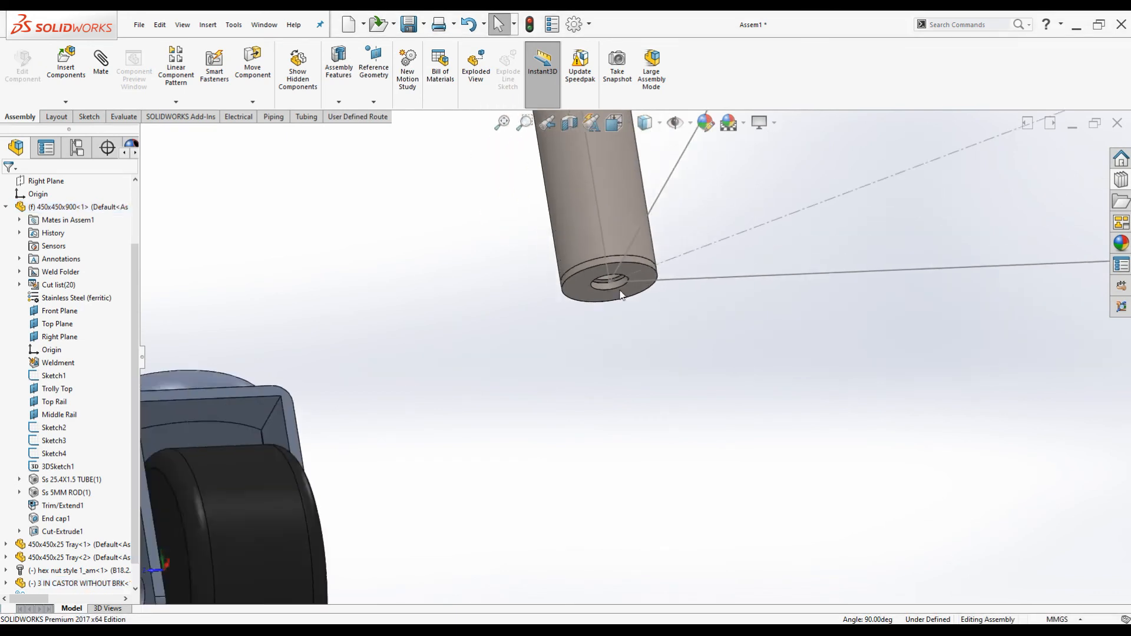
{"action": "middle_click_drag", "start_coordinate": [622, 310], "coordinate": [621, 395]}
{"action": "scroll", "coordinate": [571, 383], "scroll_direction": "down", "scroll_amount": 5}
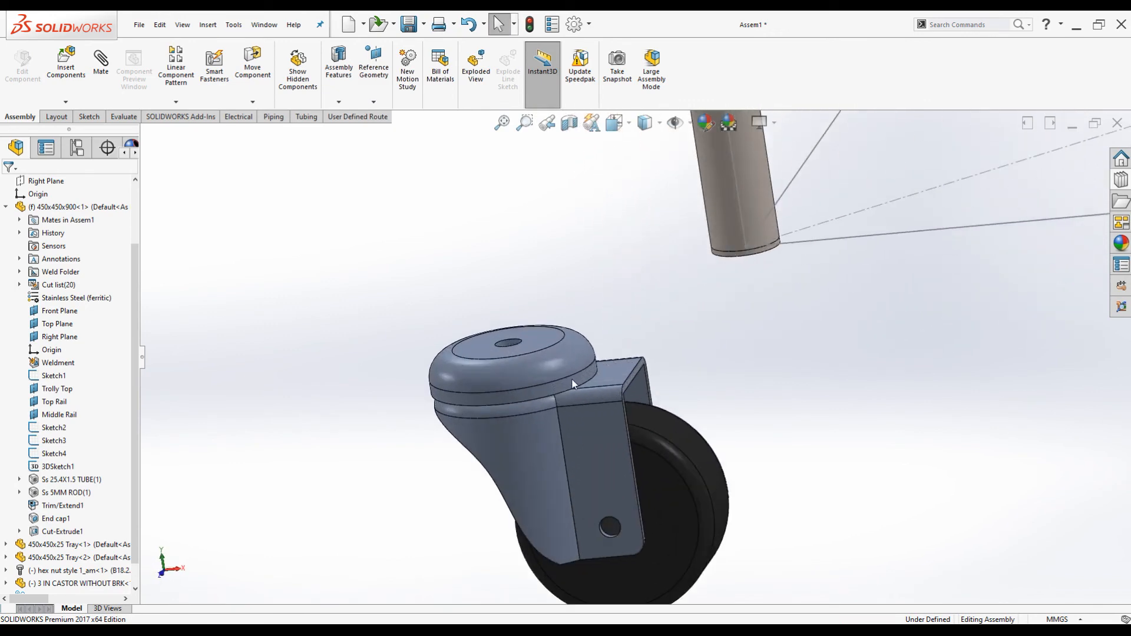
{"action": "left_click", "coordinate": [569, 385]}
{"action": "scroll", "coordinate": [461, 396], "scroll_direction": "up", "scroll_amount": 5}
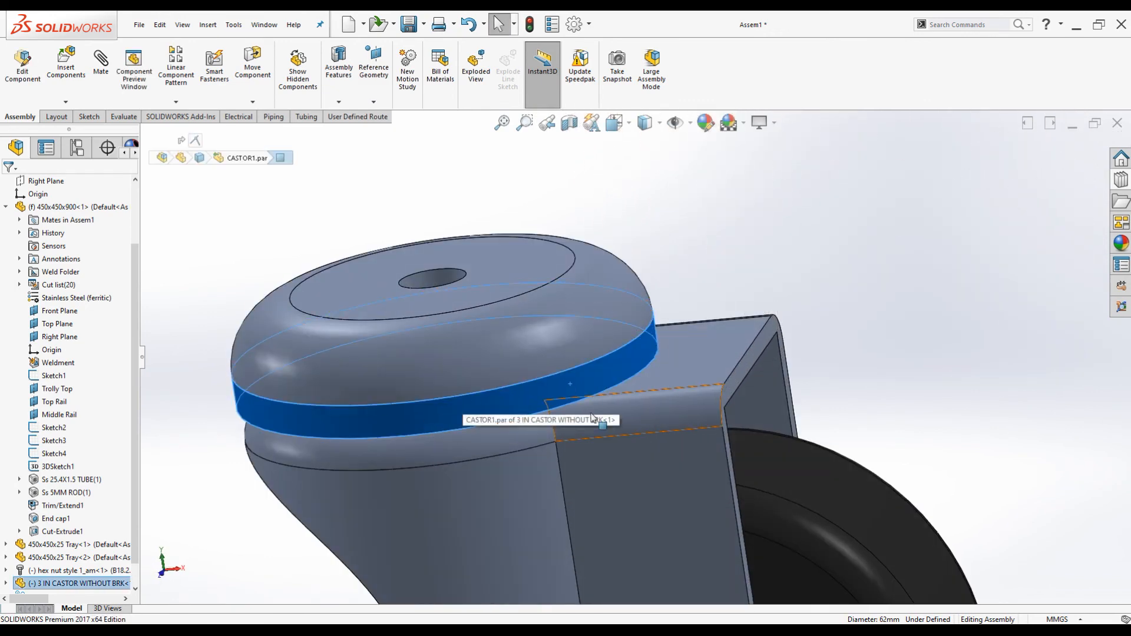
{"action": "scroll", "coordinate": [697, 301], "scroll_direction": "down", "scroll_amount": 3}
{"action": "left_click", "coordinate": [702, 281], "text": "ctrl"}
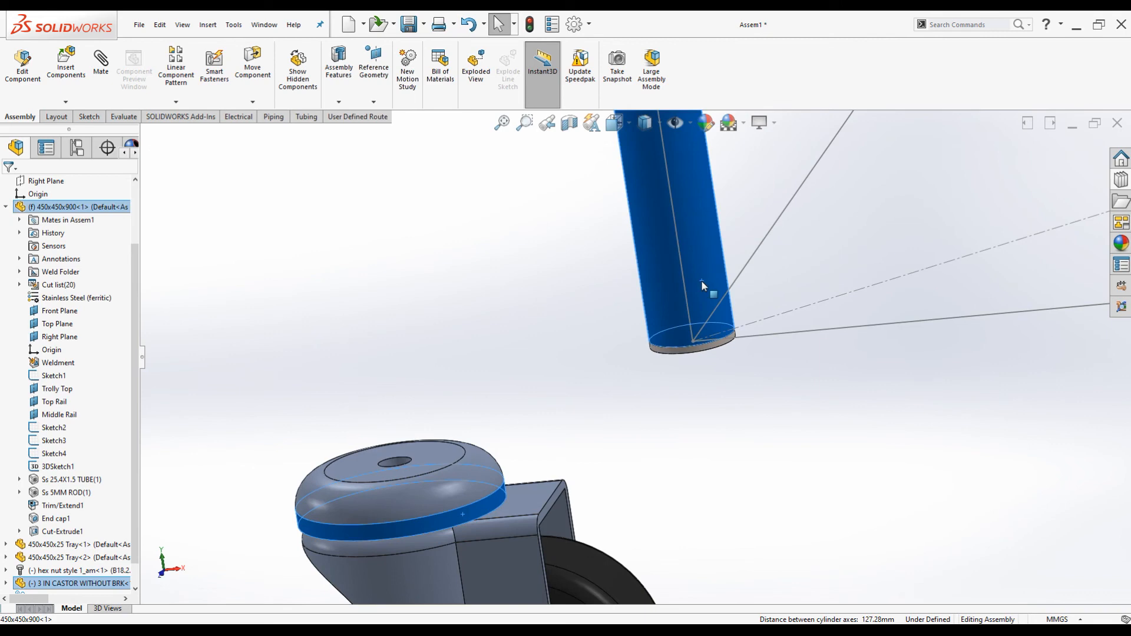
{"action": "left_click", "coordinate": [778, 274]}
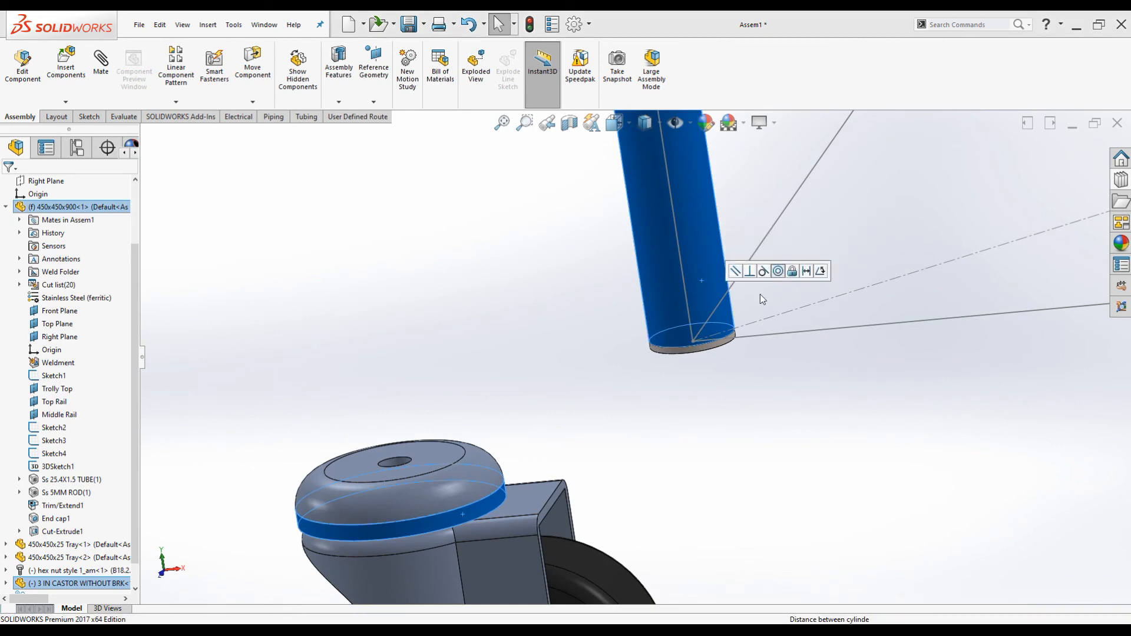
{"action": "key", "text": "ctrl+7"}
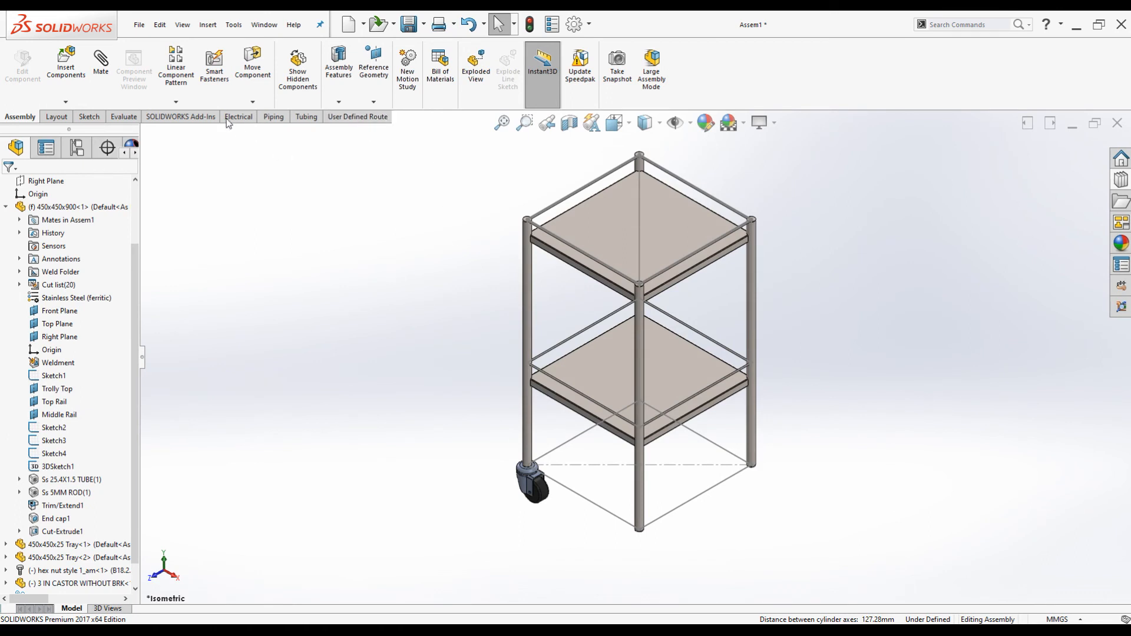
Start a linear component pattern with the 3 IN CASTOR WITHOUT BRK assembly as the component to pattern.
{"action": "left_click", "coordinate": [176, 70]}
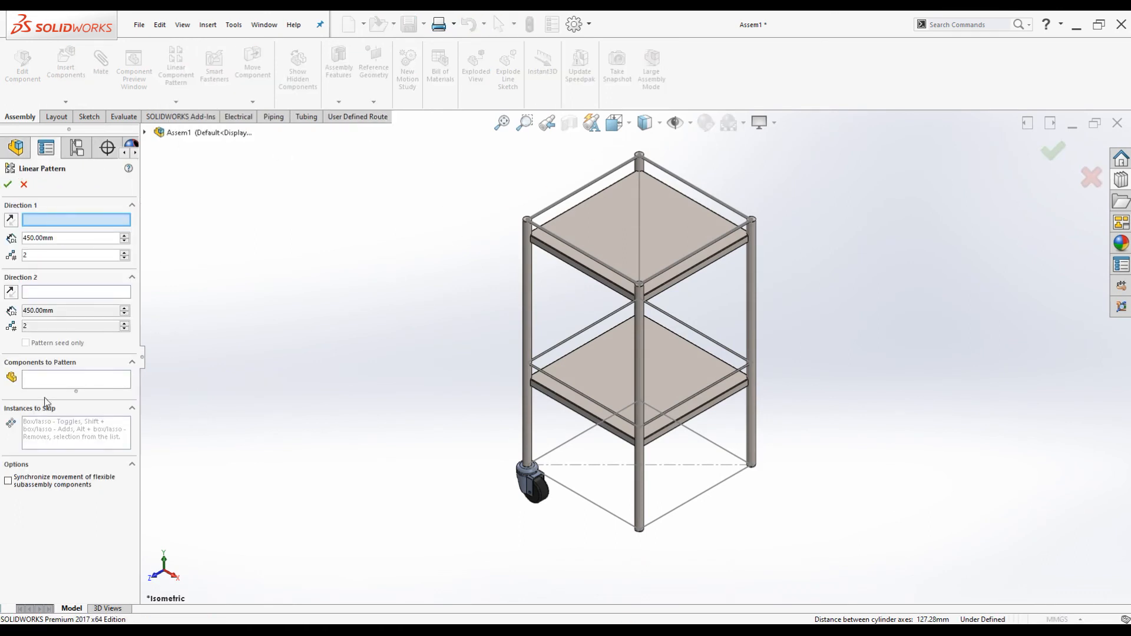
{"action": "left_click", "coordinate": [38, 388]}
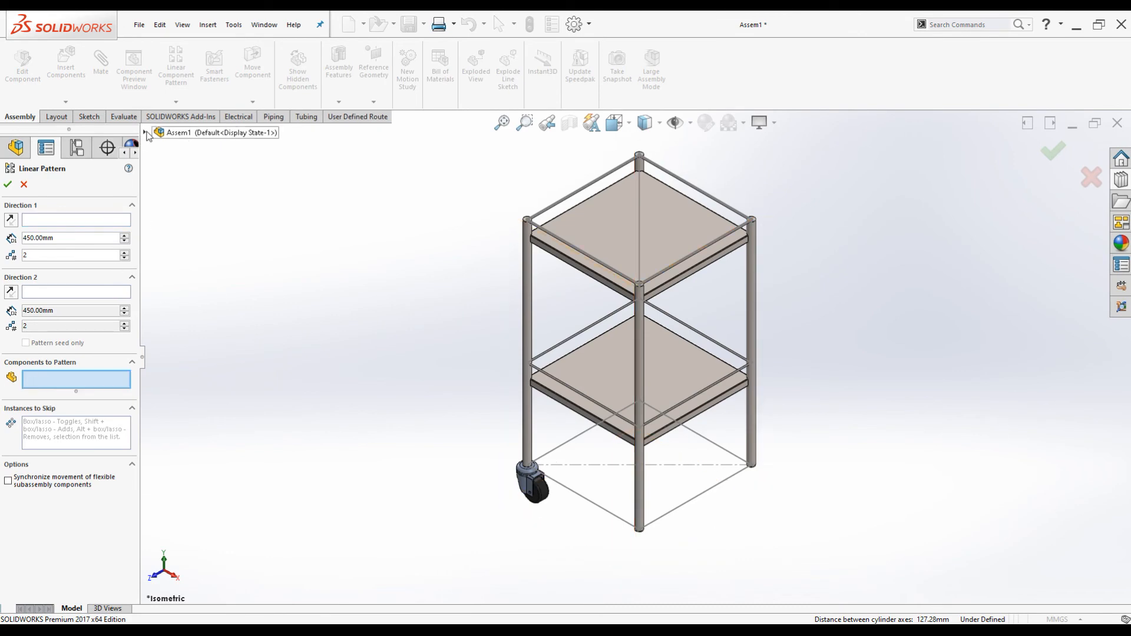
{"action": "left_click", "coordinate": [144, 133]}
{"action": "scroll", "coordinate": [212, 560], "scroll_direction": "down", "scroll_amount": 1}
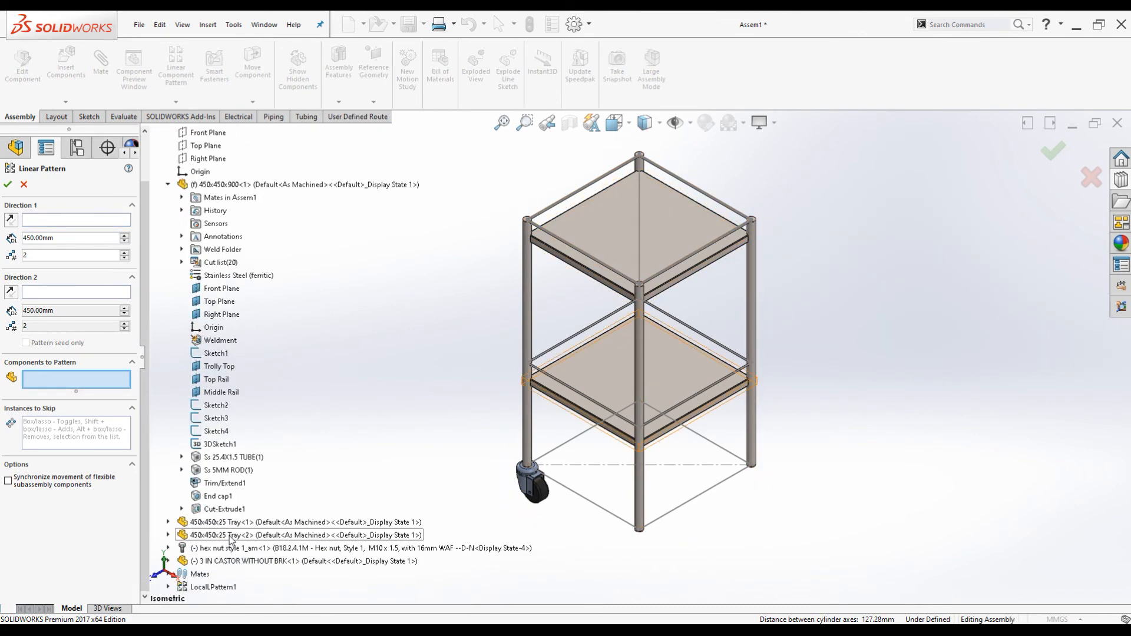
{"action": "left_click", "coordinate": [210, 564]}
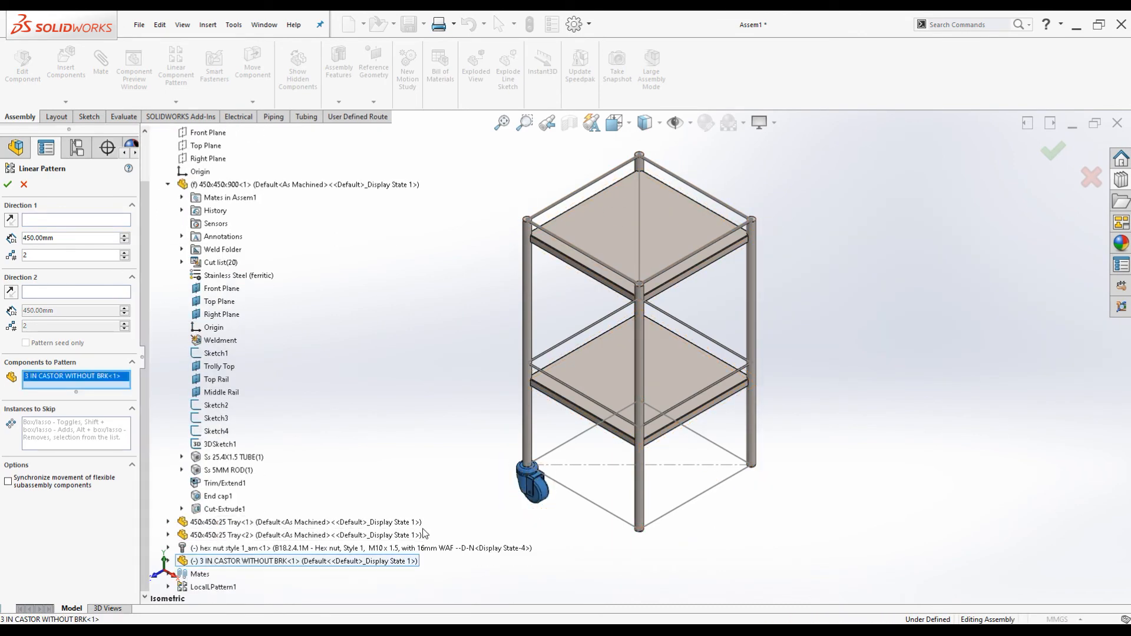
Define Direction 1 along the base sketch line from the castor's leg to the front leg, reversed, with 450 mm spacing and 2 instances.
{"action": "left_click", "coordinate": [34, 222]}
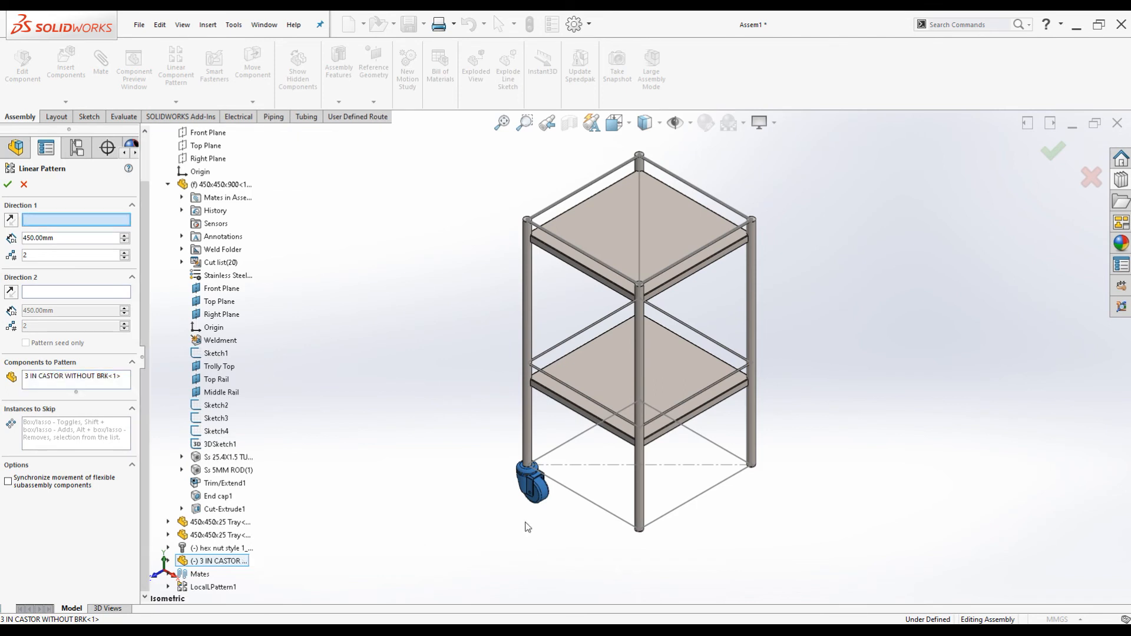
{"action": "left_click", "coordinate": [582, 500]}
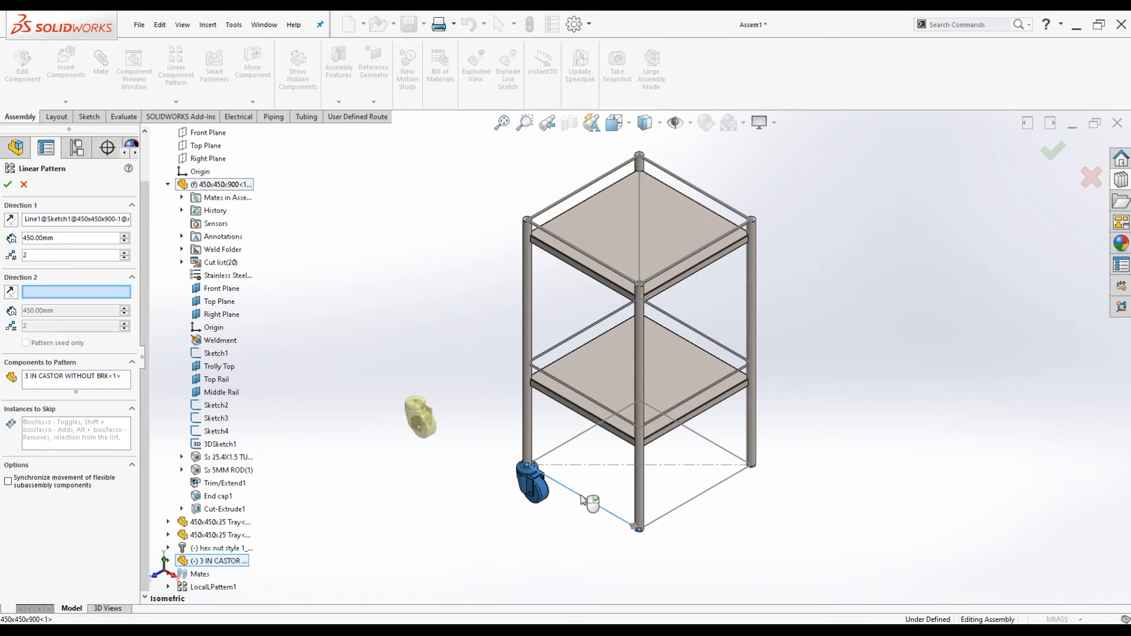
{"action": "left_click", "coordinate": [10, 221]}
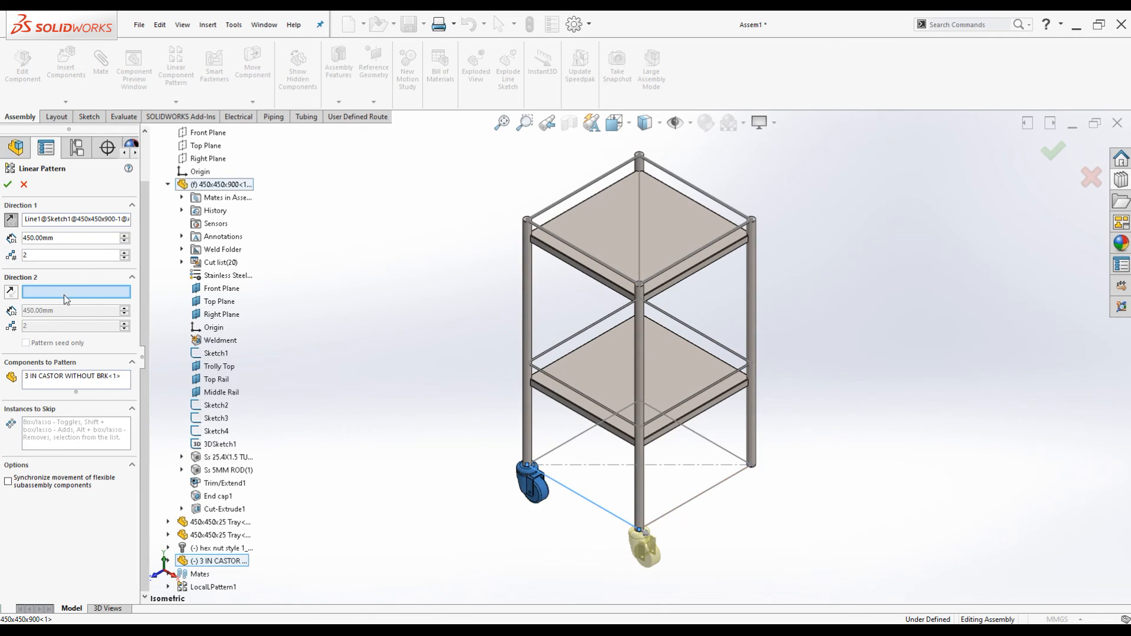
Define Direction 2 along the base sketch line adjoining the front leg, with 450 mm spacing and 2 instances.
{"action": "scroll", "coordinate": [636, 471], "scroll_direction": "down", "scroll_amount": 5}
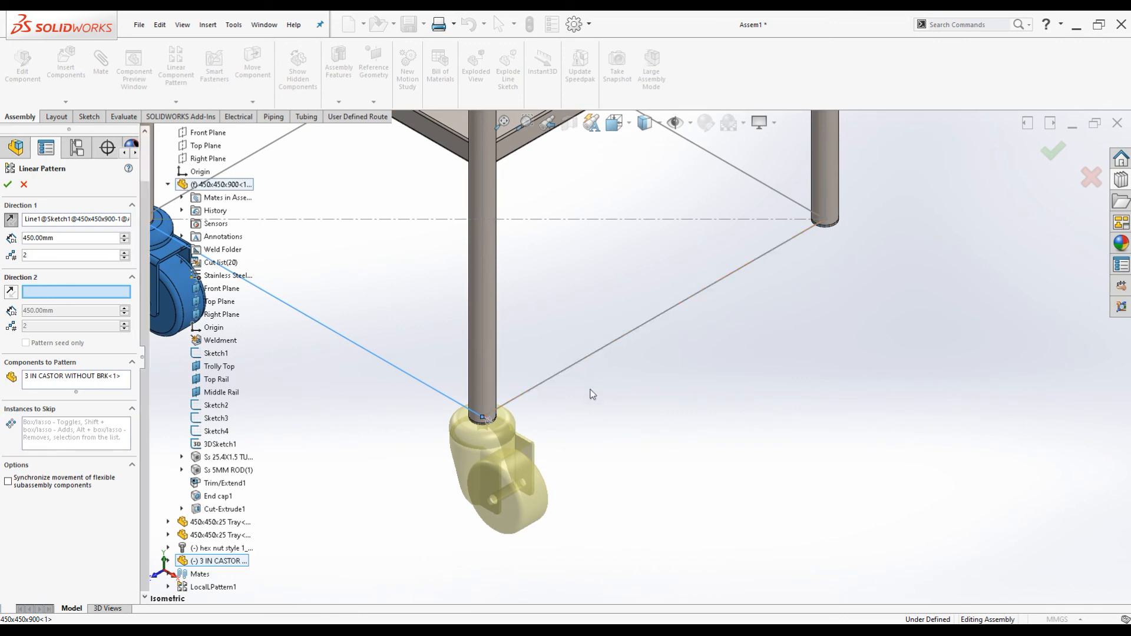
{"action": "scroll", "coordinate": [592, 393], "scroll_direction": "up", "scroll_amount": 5}
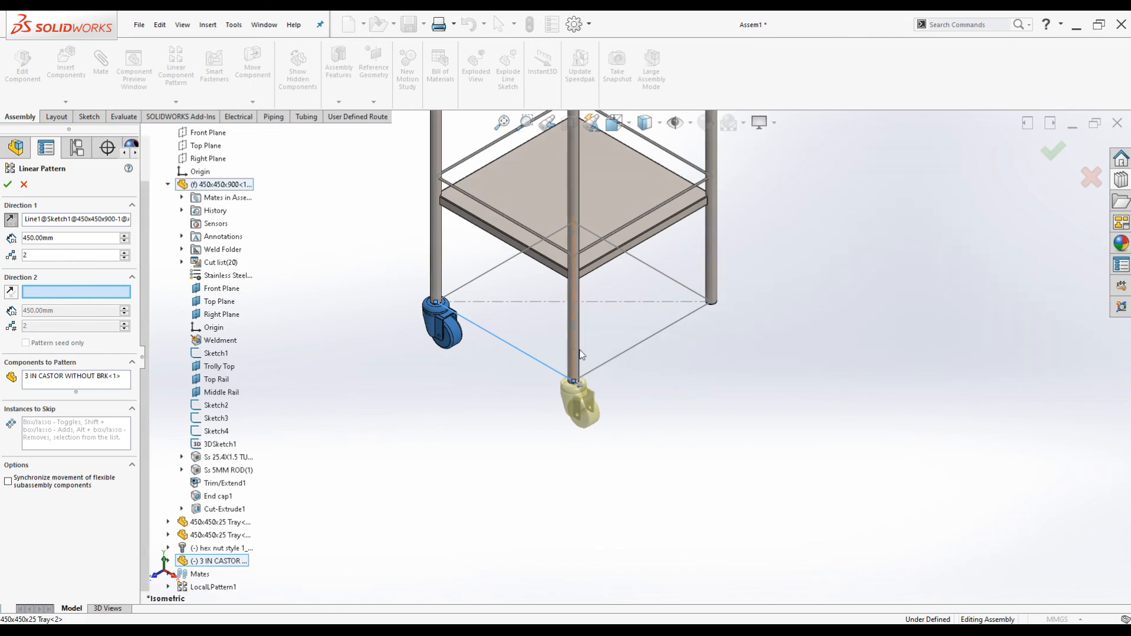
{"action": "left_click", "coordinate": [606, 362]}
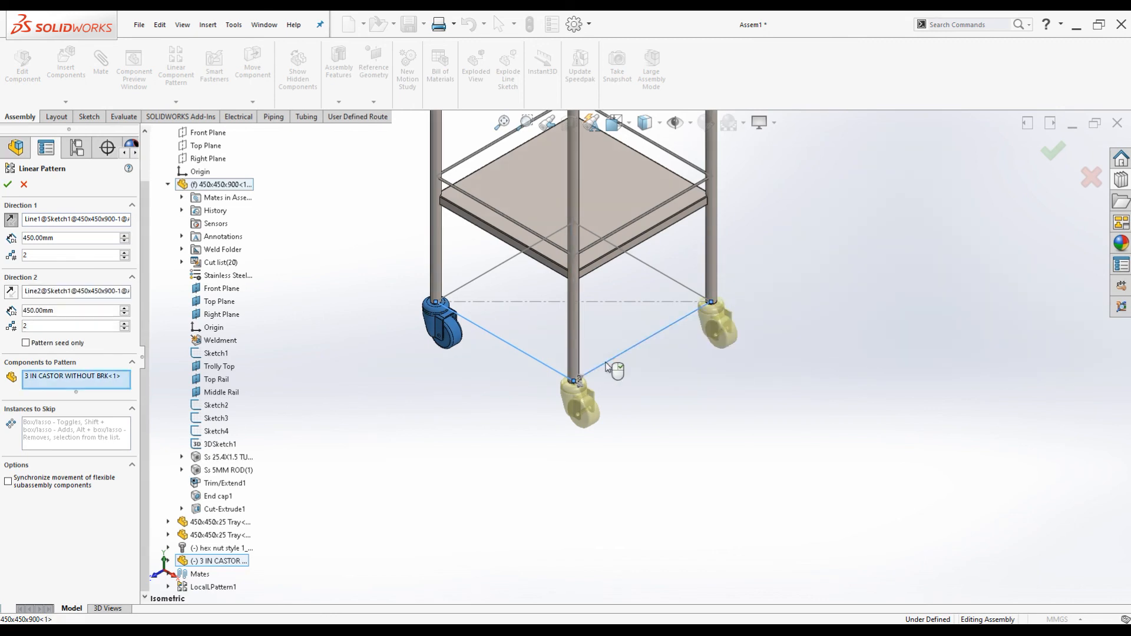
Apply the castor linear pattern, return to the isometric view and hide the base sketch lines by hiding all types.
{"action": "scroll", "coordinate": [487, 439], "scroll_direction": "up", "scroll_amount": 3}
{"action": "middle_click_drag", "start_coordinate": [487, 439], "coordinate": [427, 395]}
{"action": "left_click", "coordinate": [7, 186]}
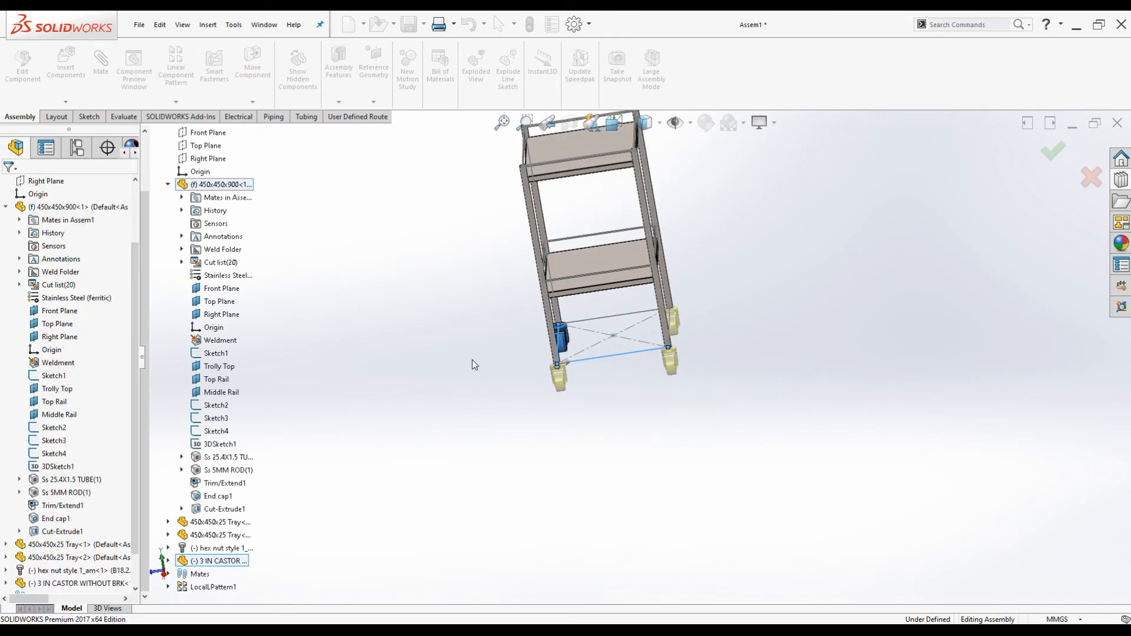
{"action": "key", "text": "ctrl+7"}
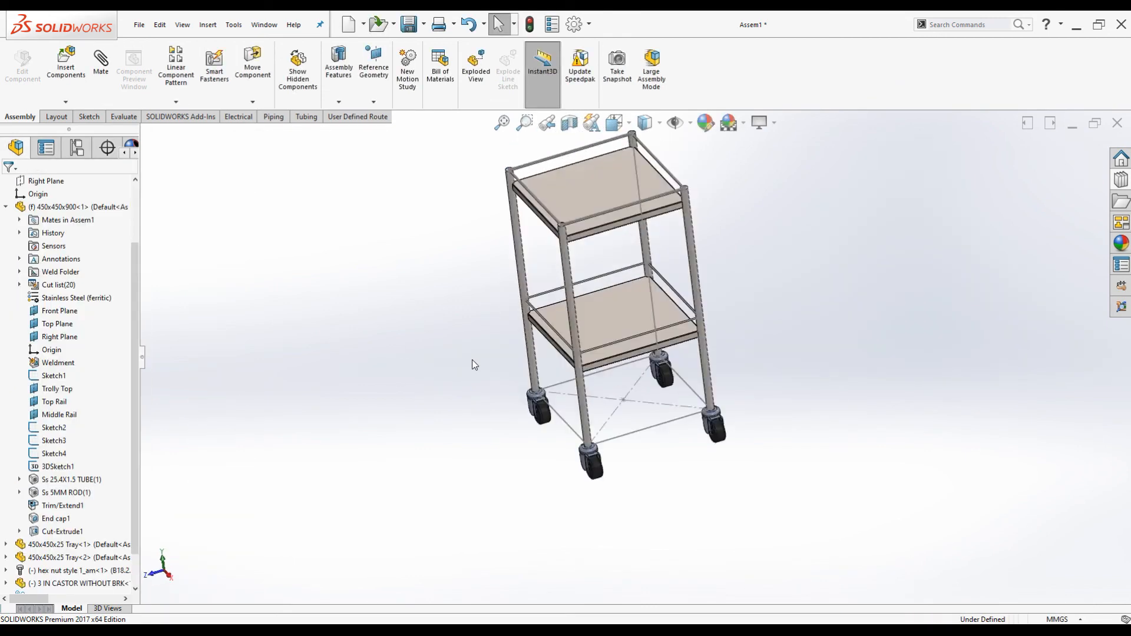
{"action": "left_click", "coordinate": [675, 123]}
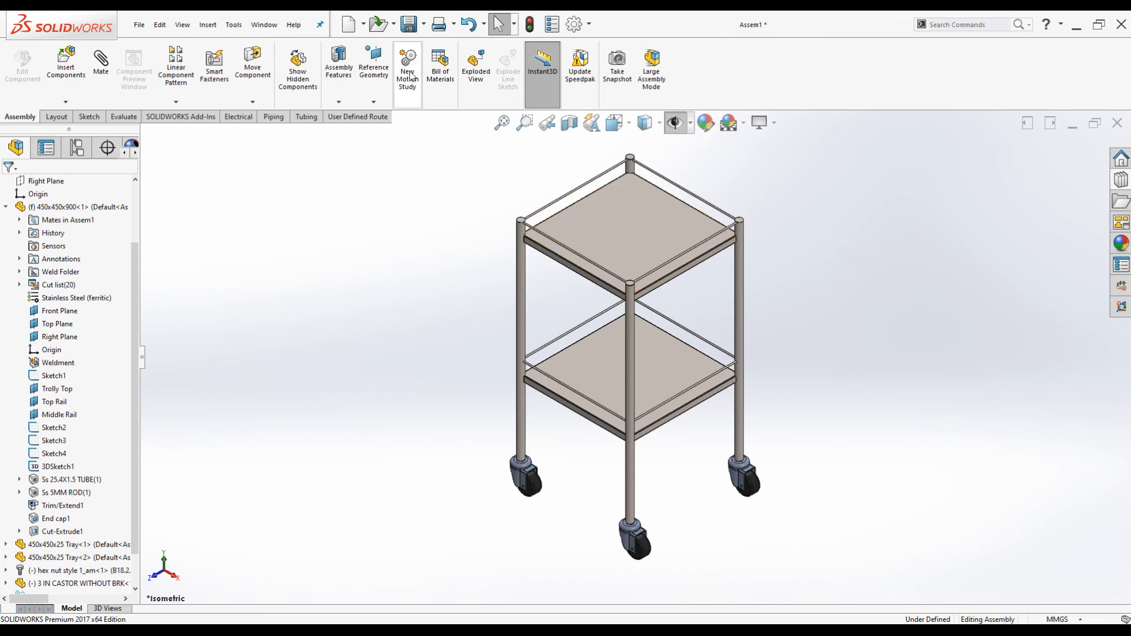
Save the assembly and its modified part in the TROLLEY folder as 450x450x900 Trolley Asm.
{"action": "left_click", "coordinate": [405, 26]}
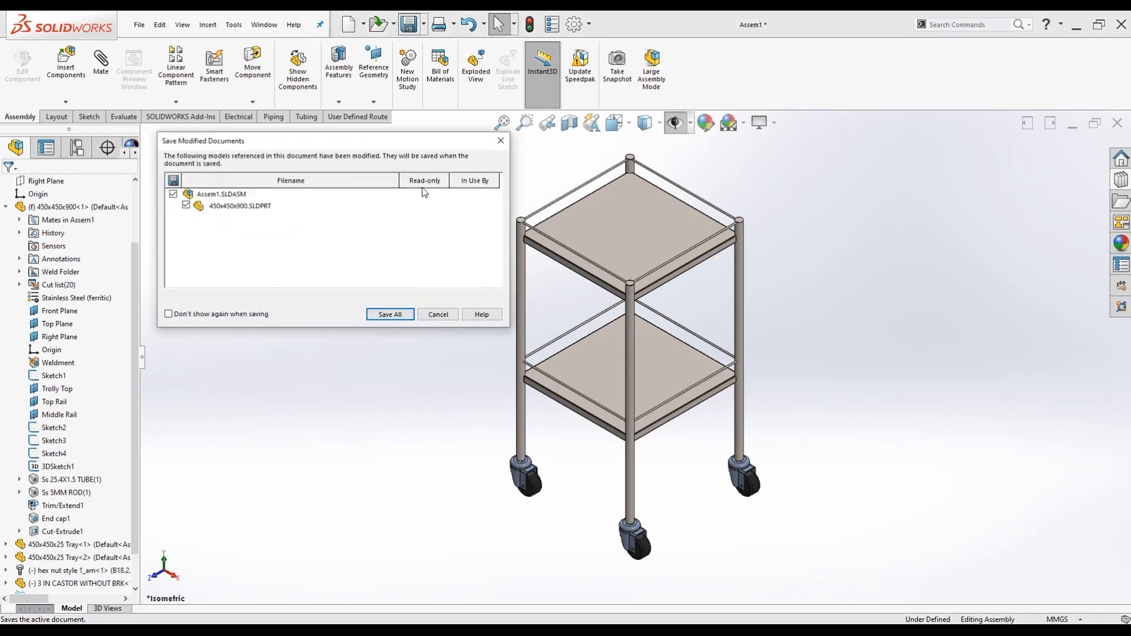
{"action": "left_click", "coordinate": [390, 314]}
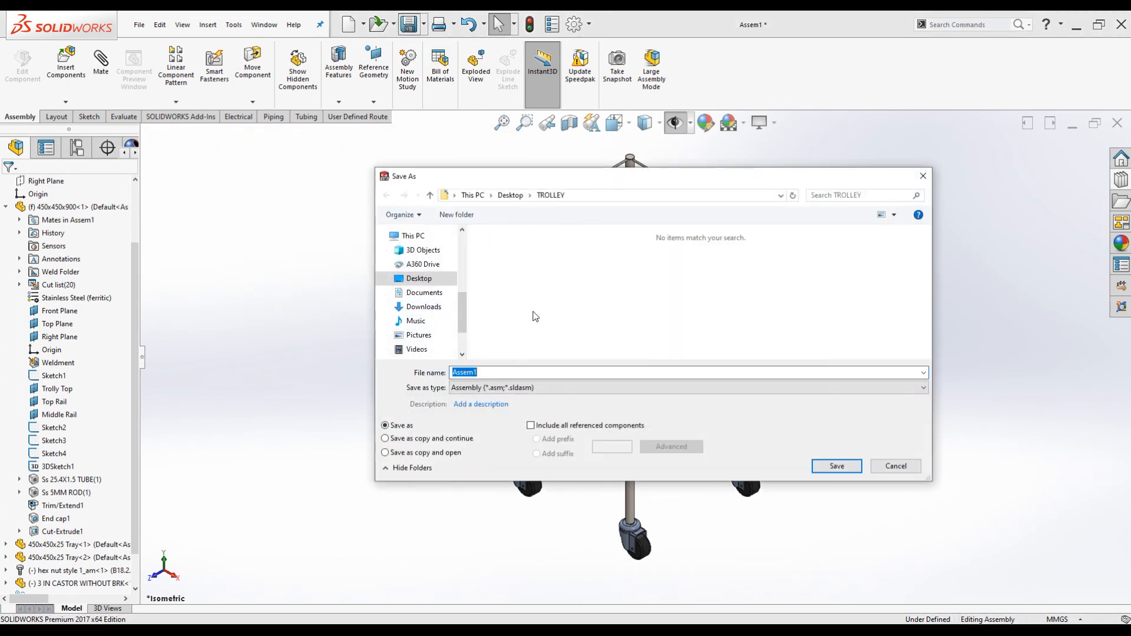
{"action": "type", "text": "Tr"}
{"action": "type", "text": "450"}
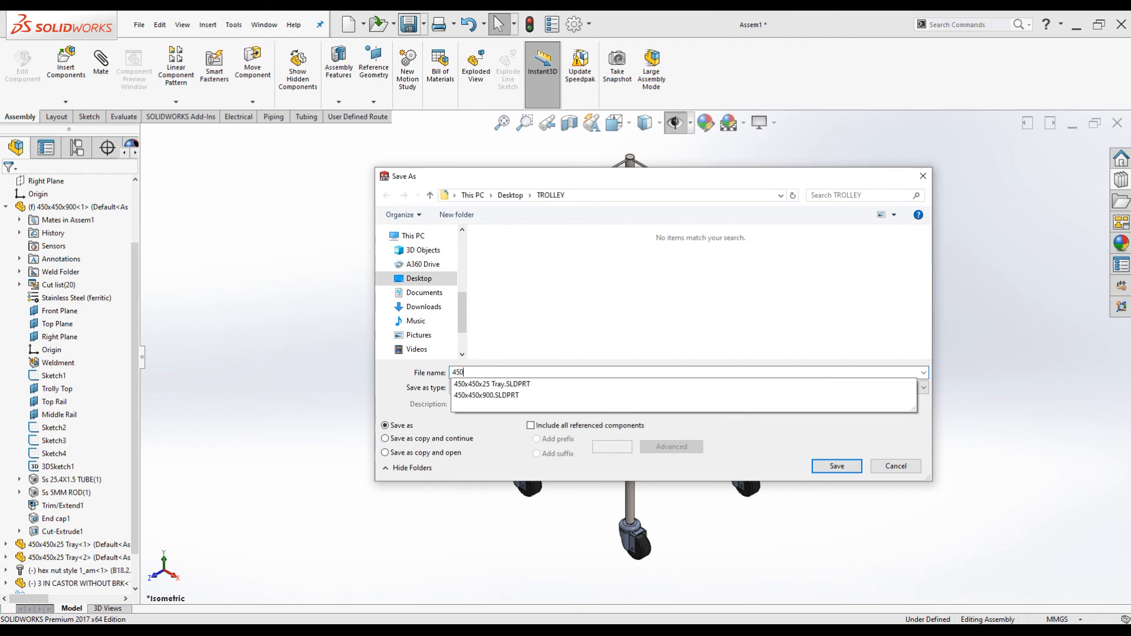
{"action": "type", "text": "x450x900 Trolley Asm"}
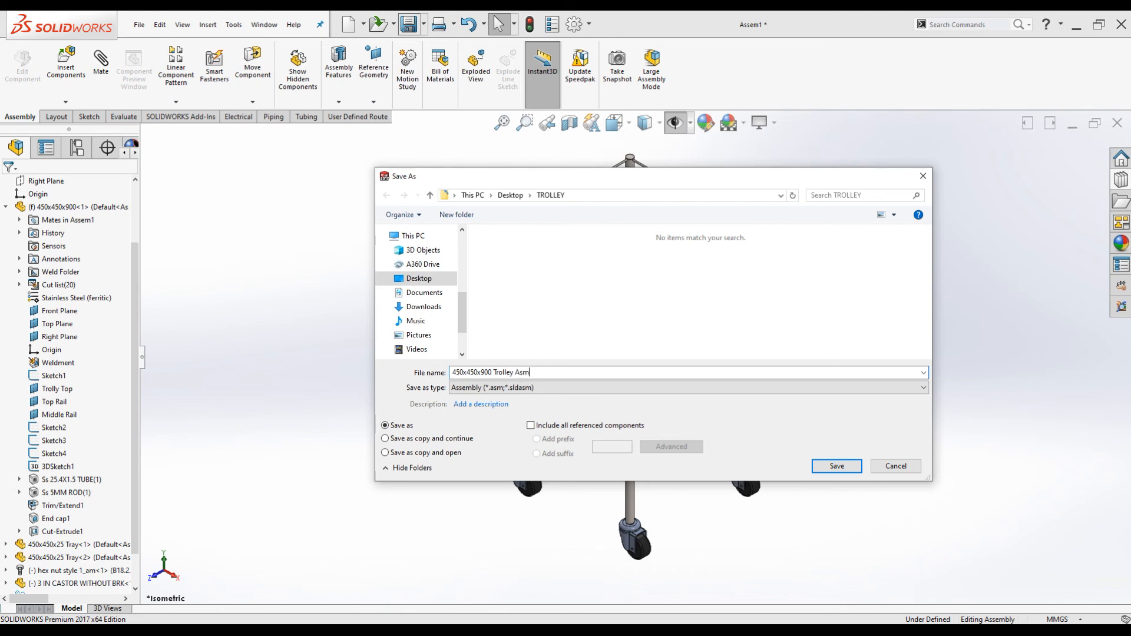
{"action": "key", "text": "Return"}
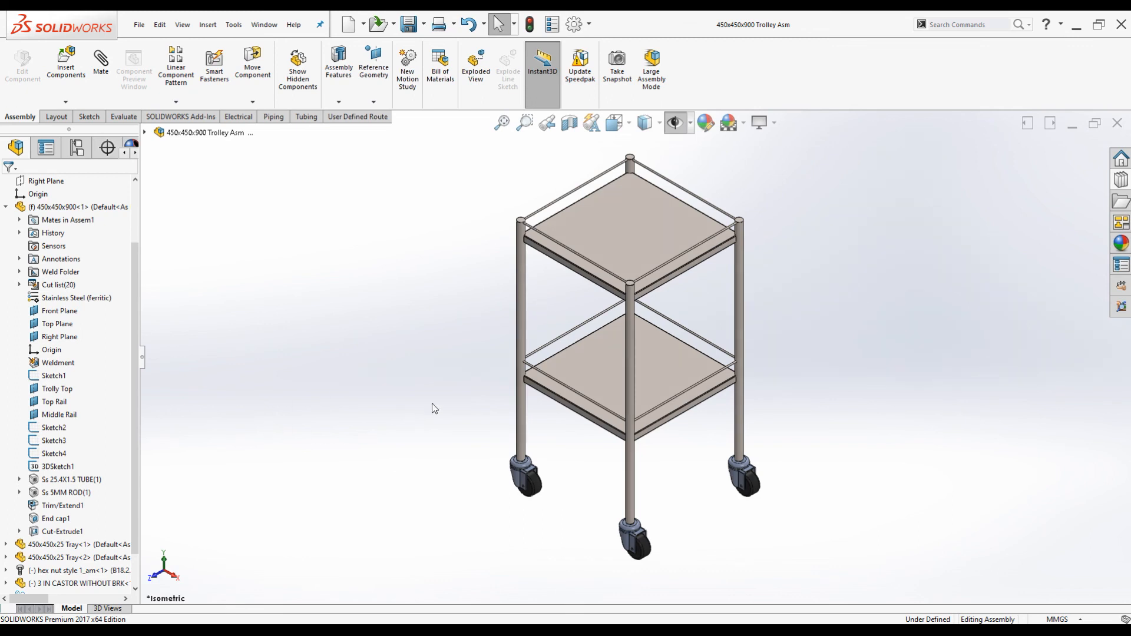
Open the 450x450x900 frame part for editing within the assembly.
{"action": "left_click", "coordinate": [54, 402]}
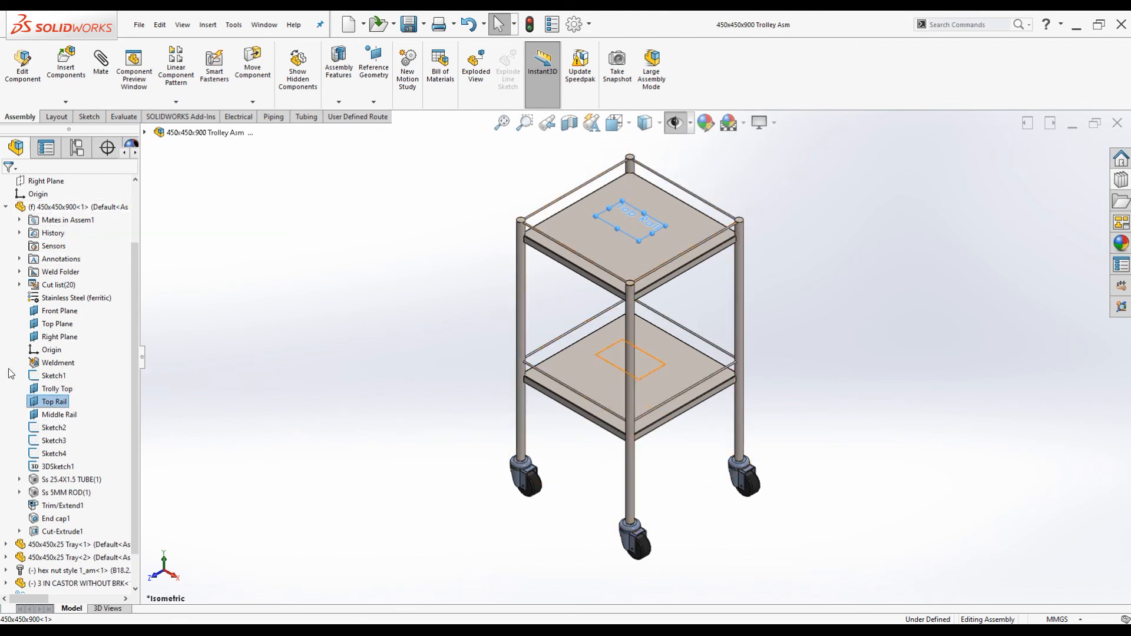
{"action": "left_click", "coordinate": [56, 389]}
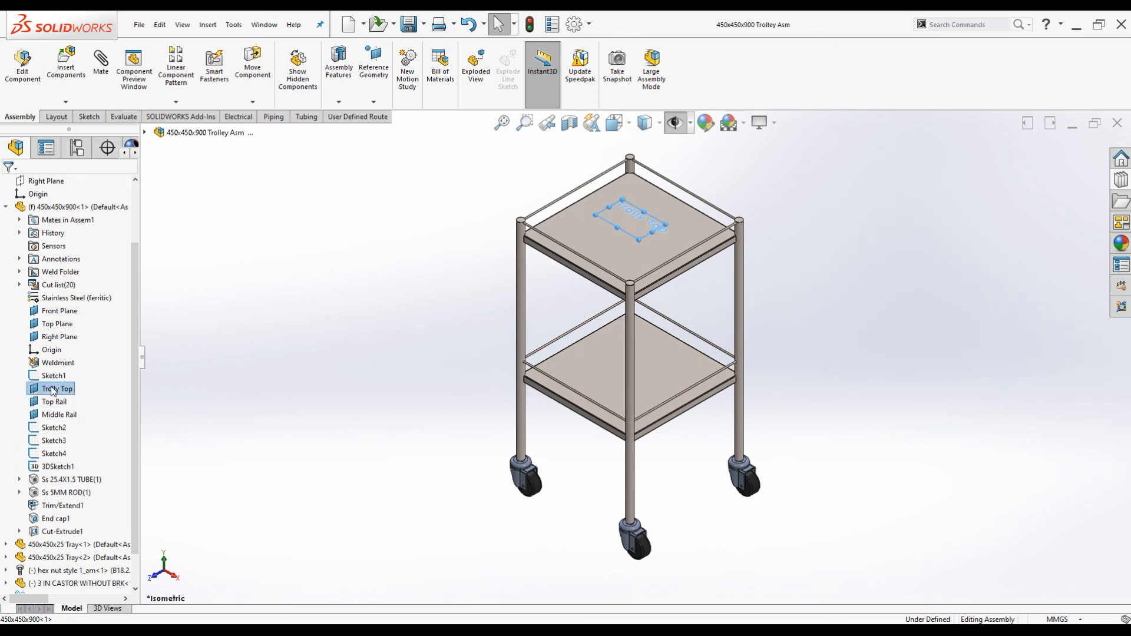
{"action": "left_click", "coordinate": [56, 206]}
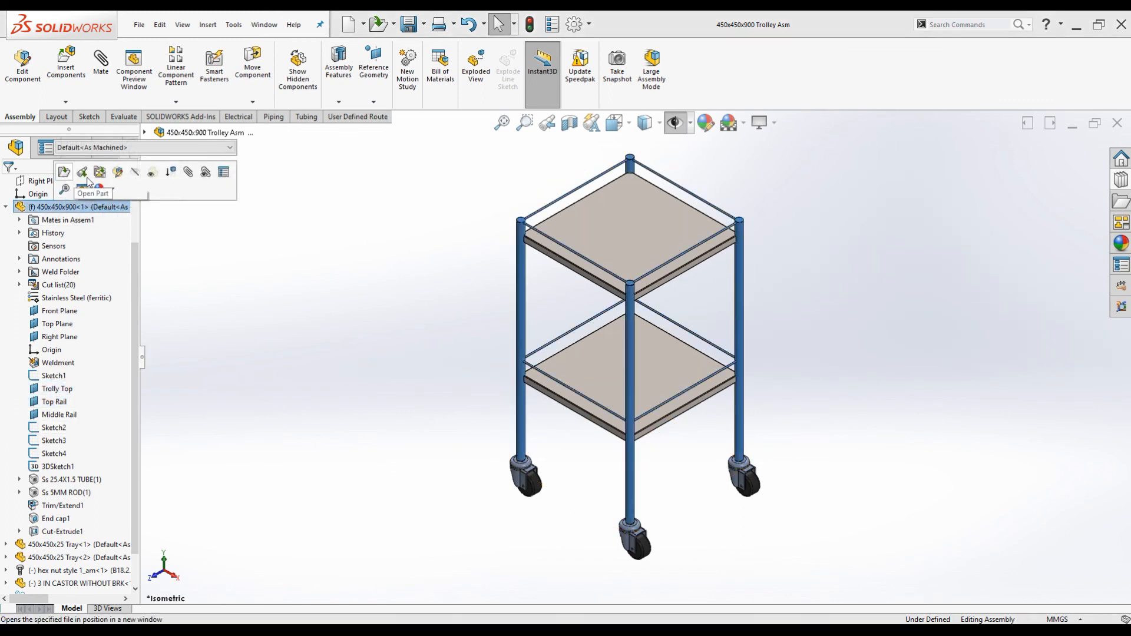
{"action": "left_click", "coordinate": [117, 172]}
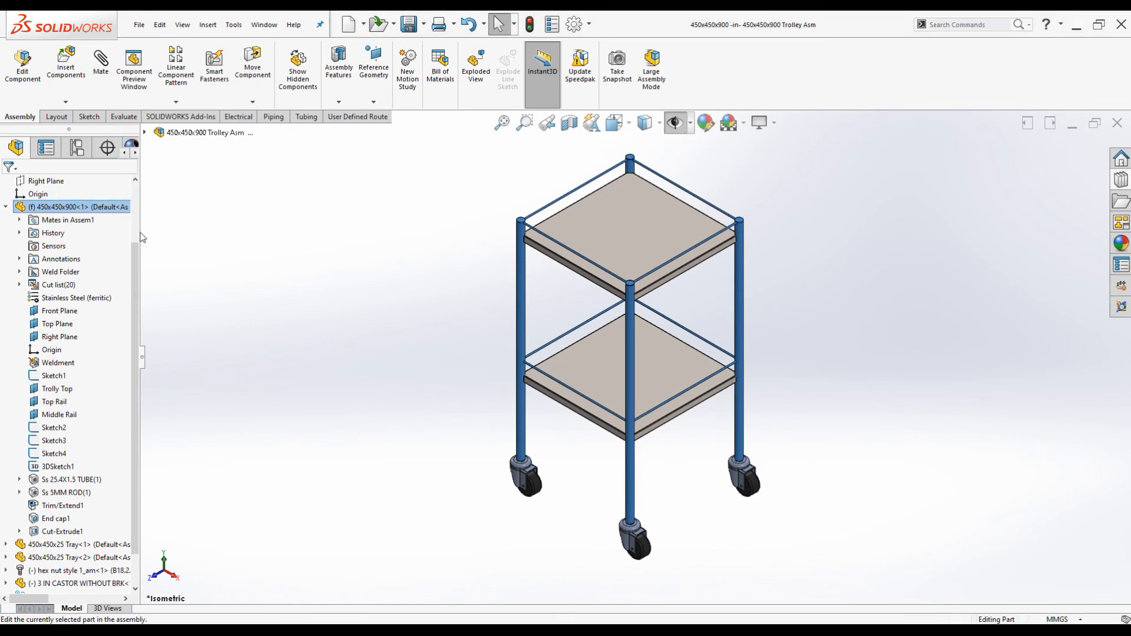
Set the Trolly Top plane's offset from the Top Plane to 750 mm and return to editing the assembly.
{"action": "left_click", "coordinate": [56, 390]}
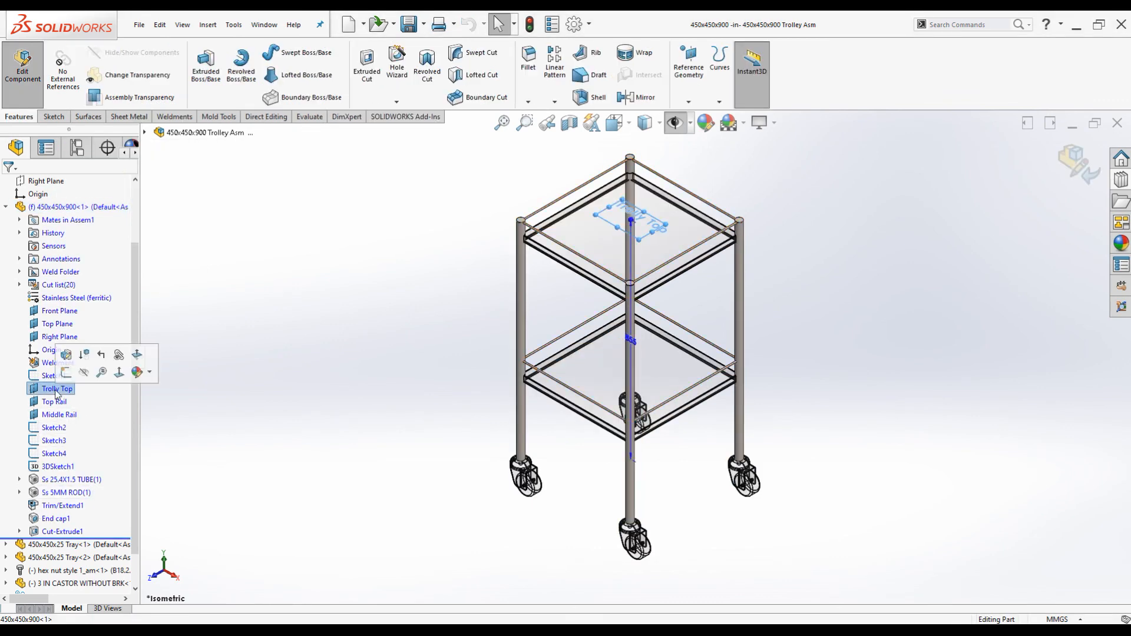
{"action": "left_click", "coordinate": [66, 355]}
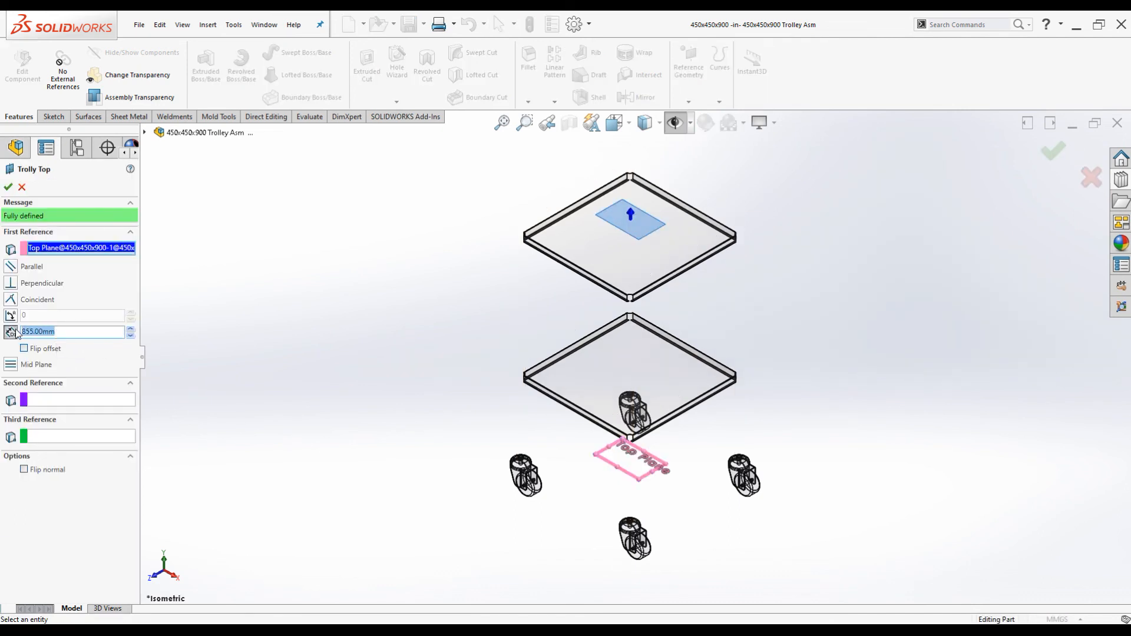
{"action": "type", "text": "50"}
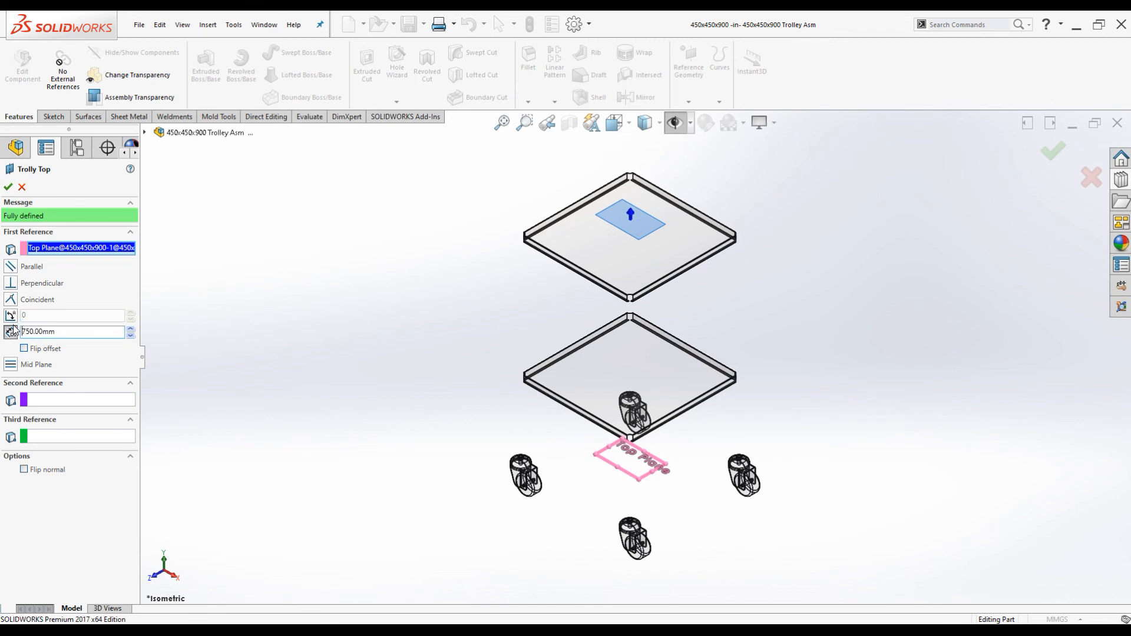
{"action": "key", "text": "Return"}
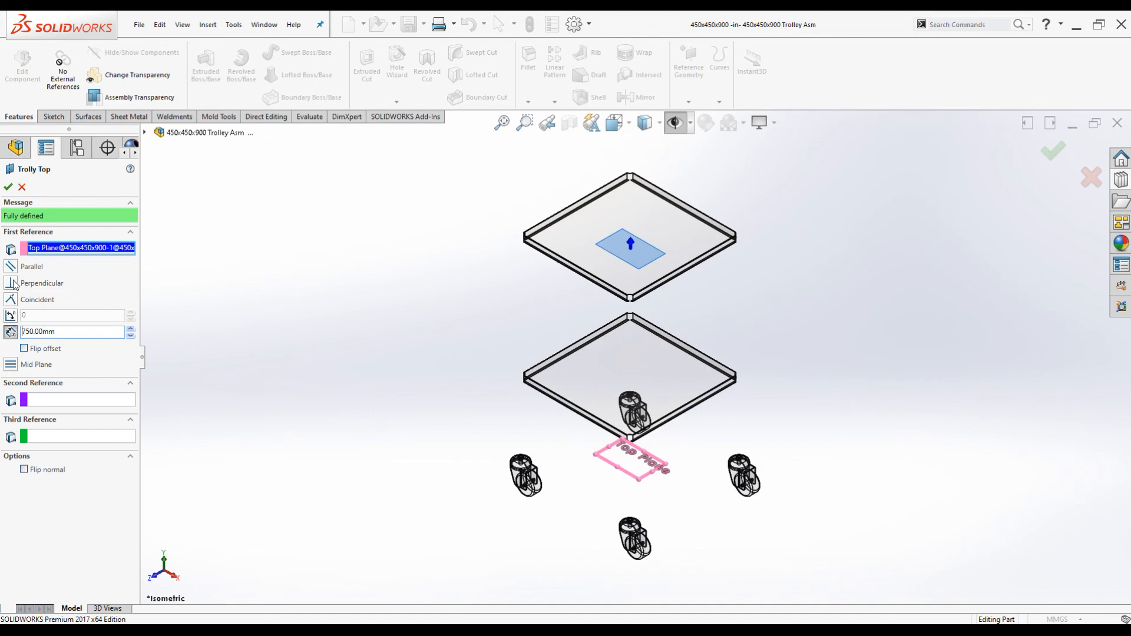
{"action": "left_click", "coordinate": [8, 187]}
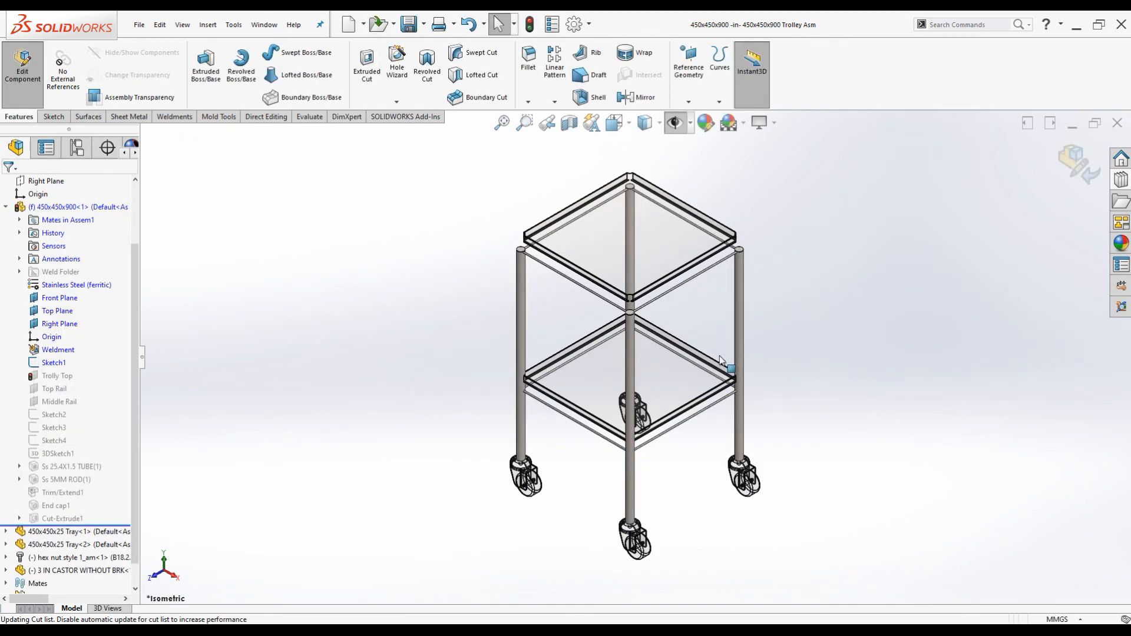
{"action": "left_click", "coordinate": [1076, 163]}
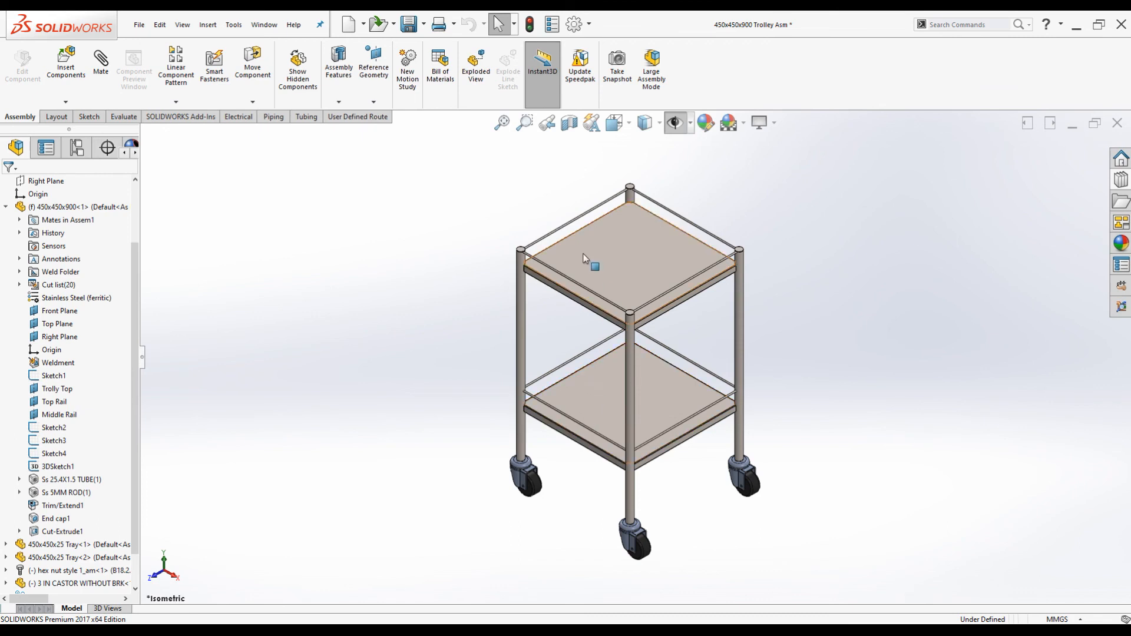
Set the Middle Rail plane's offset from the Trolly Top plane to 300 mm, return to the assembly and rebuild it.
{"action": "left_click", "coordinate": [58, 418]}
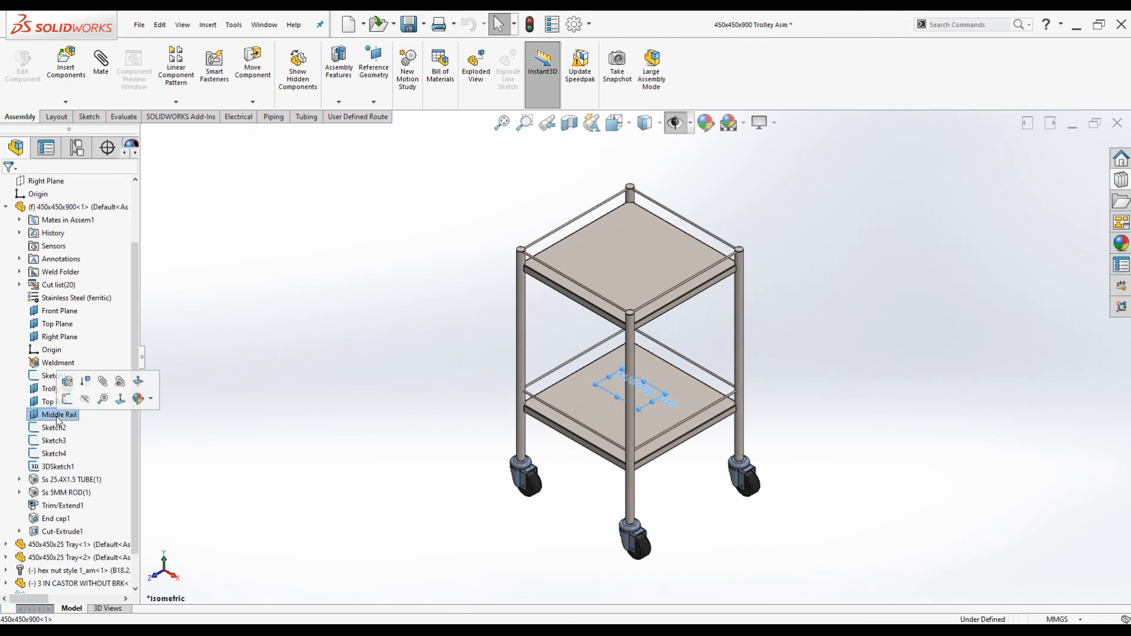
{"action": "left_click", "coordinate": [67, 384]}
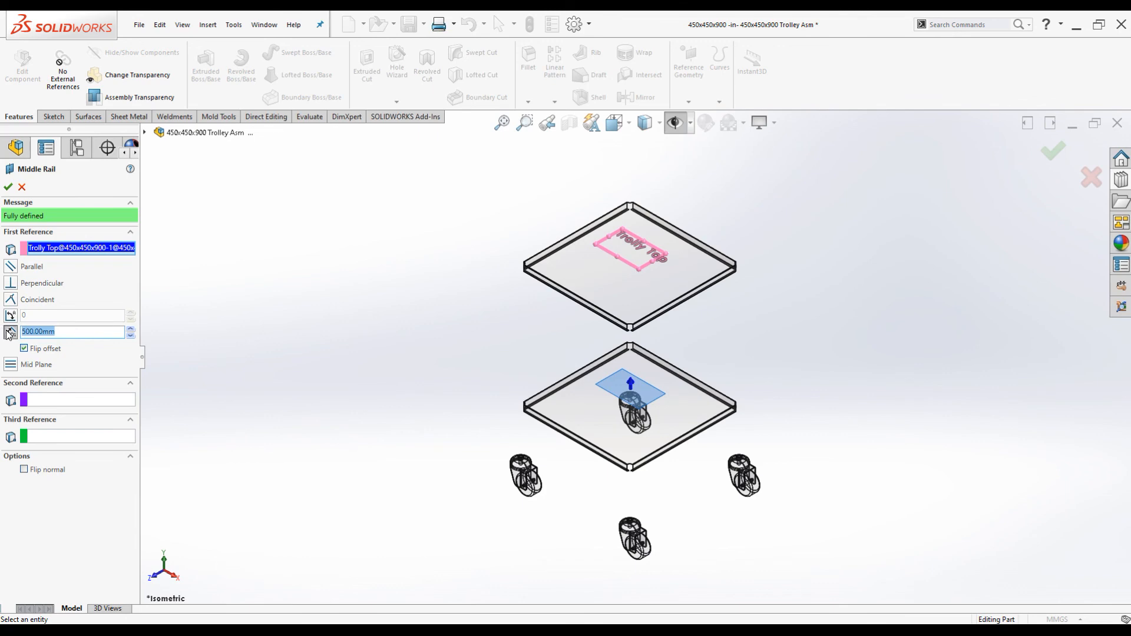
{"action": "type", "text": "300"}
{"action": "key", "text": "Return"}
{"action": "left_click", "coordinate": [8, 187]}
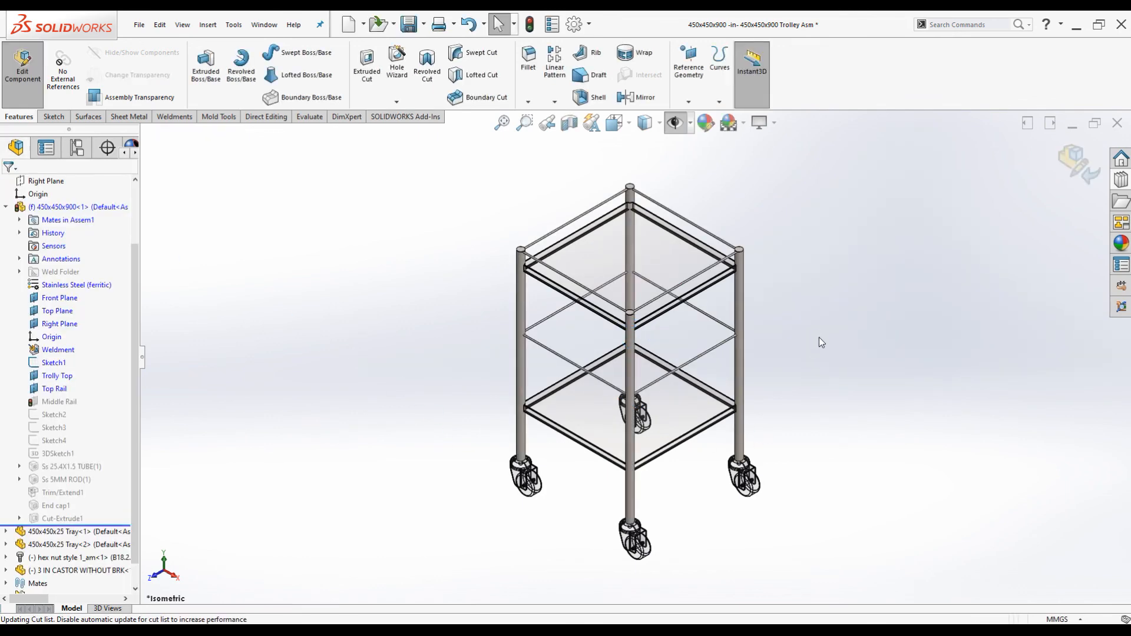
{"action": "left_click", "coordinate": [1079, 164]}
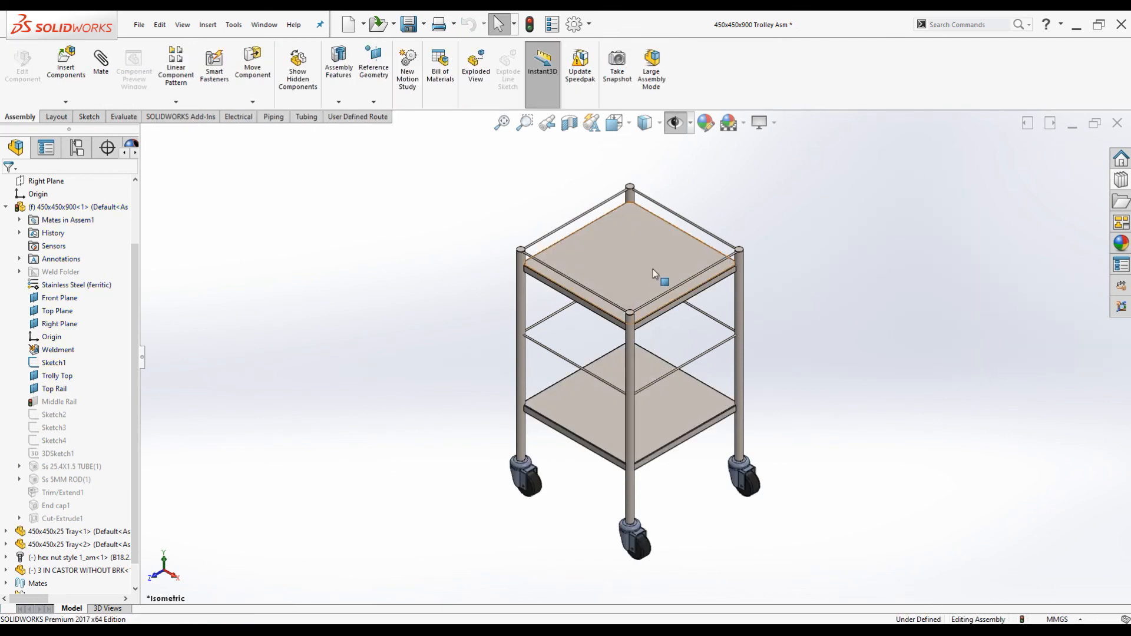
{"action": "left_click", "coordinate": [531, 25]}
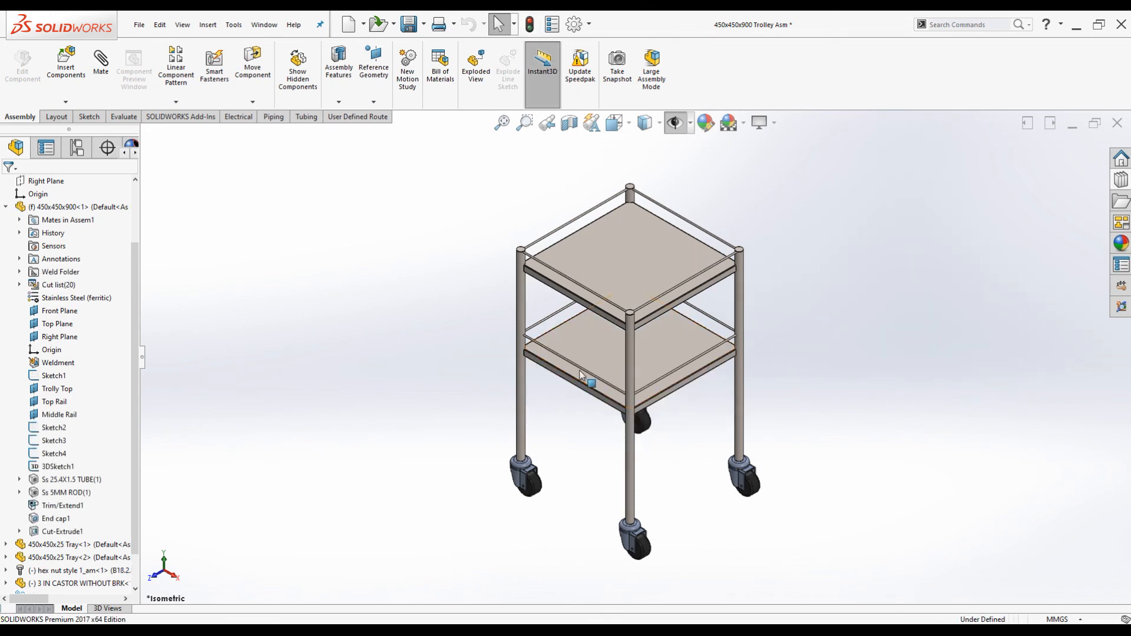